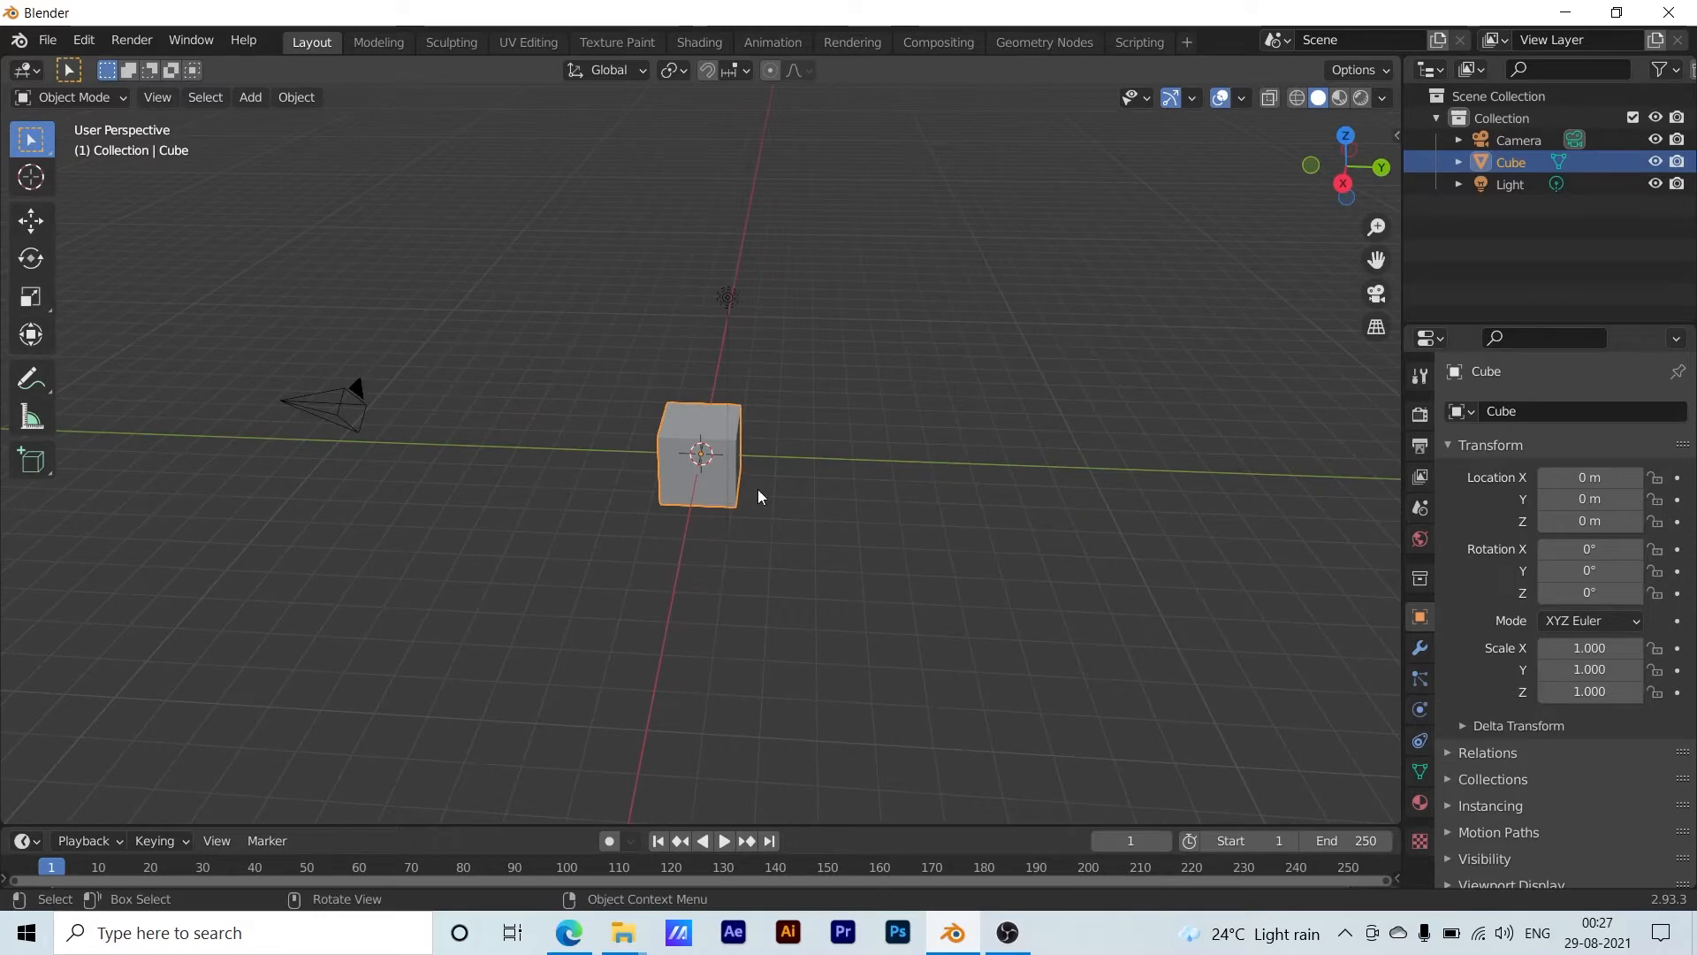
Delete the default cube, light and camera from the scene
key(Delete)
middle_drag(761, 495, 615, 516)
click(524, 285)
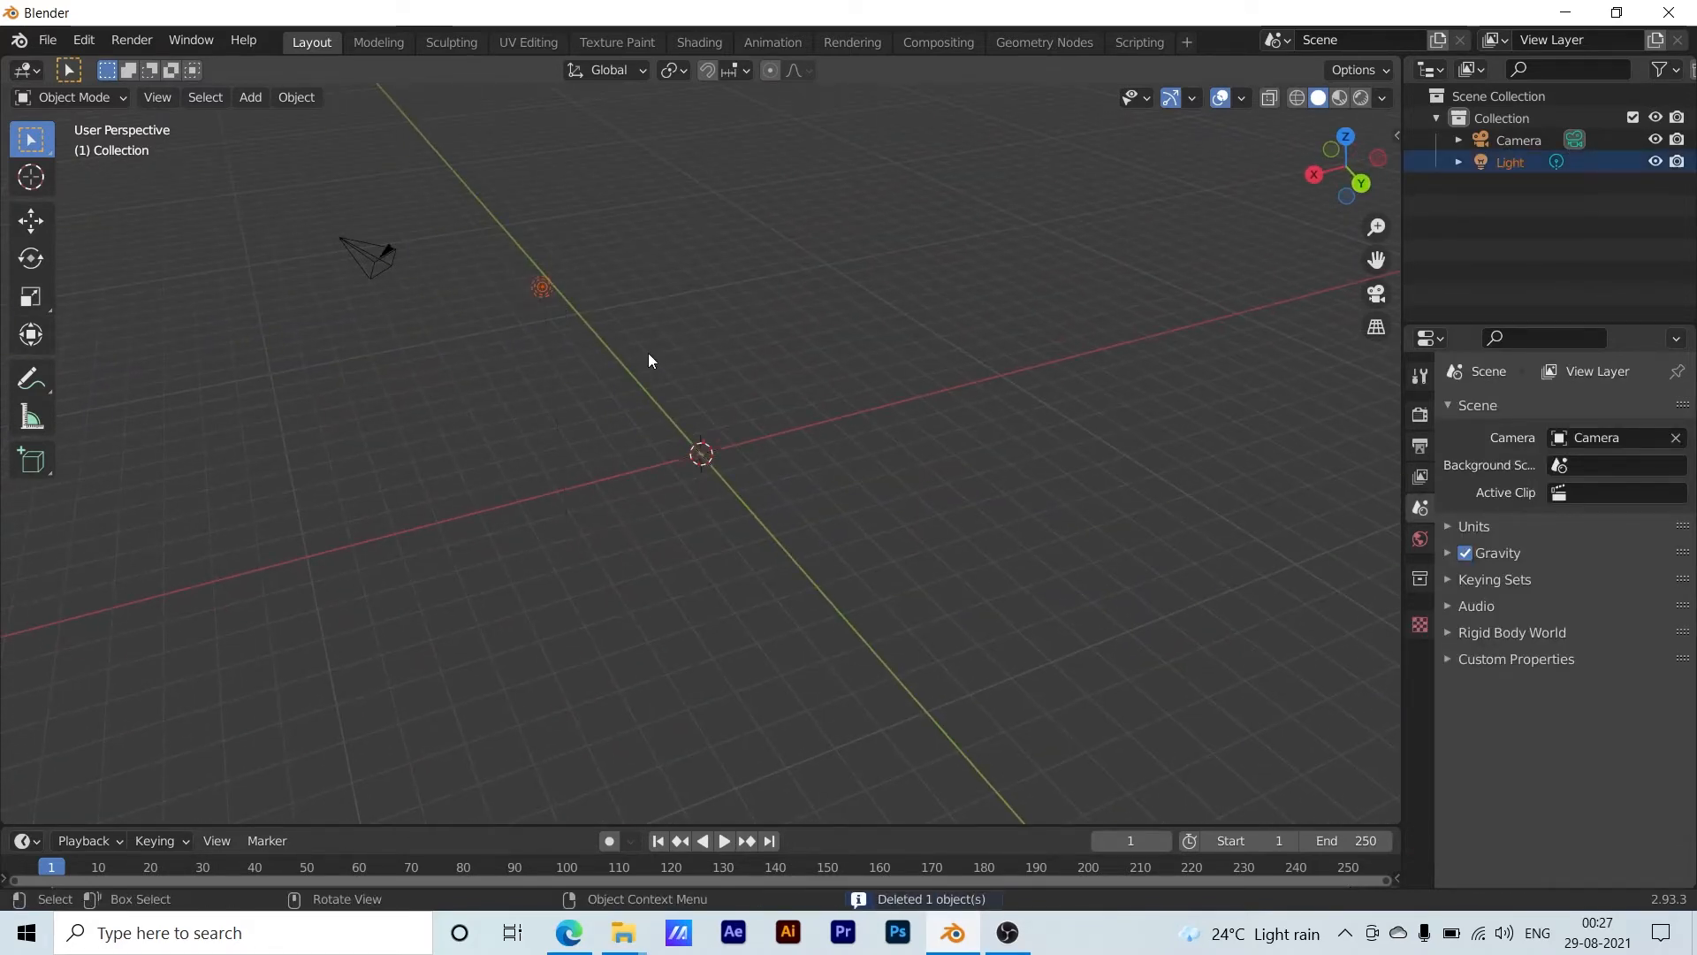
key(Delete)
drag(259, 173, 444, 331)
key(Delete)
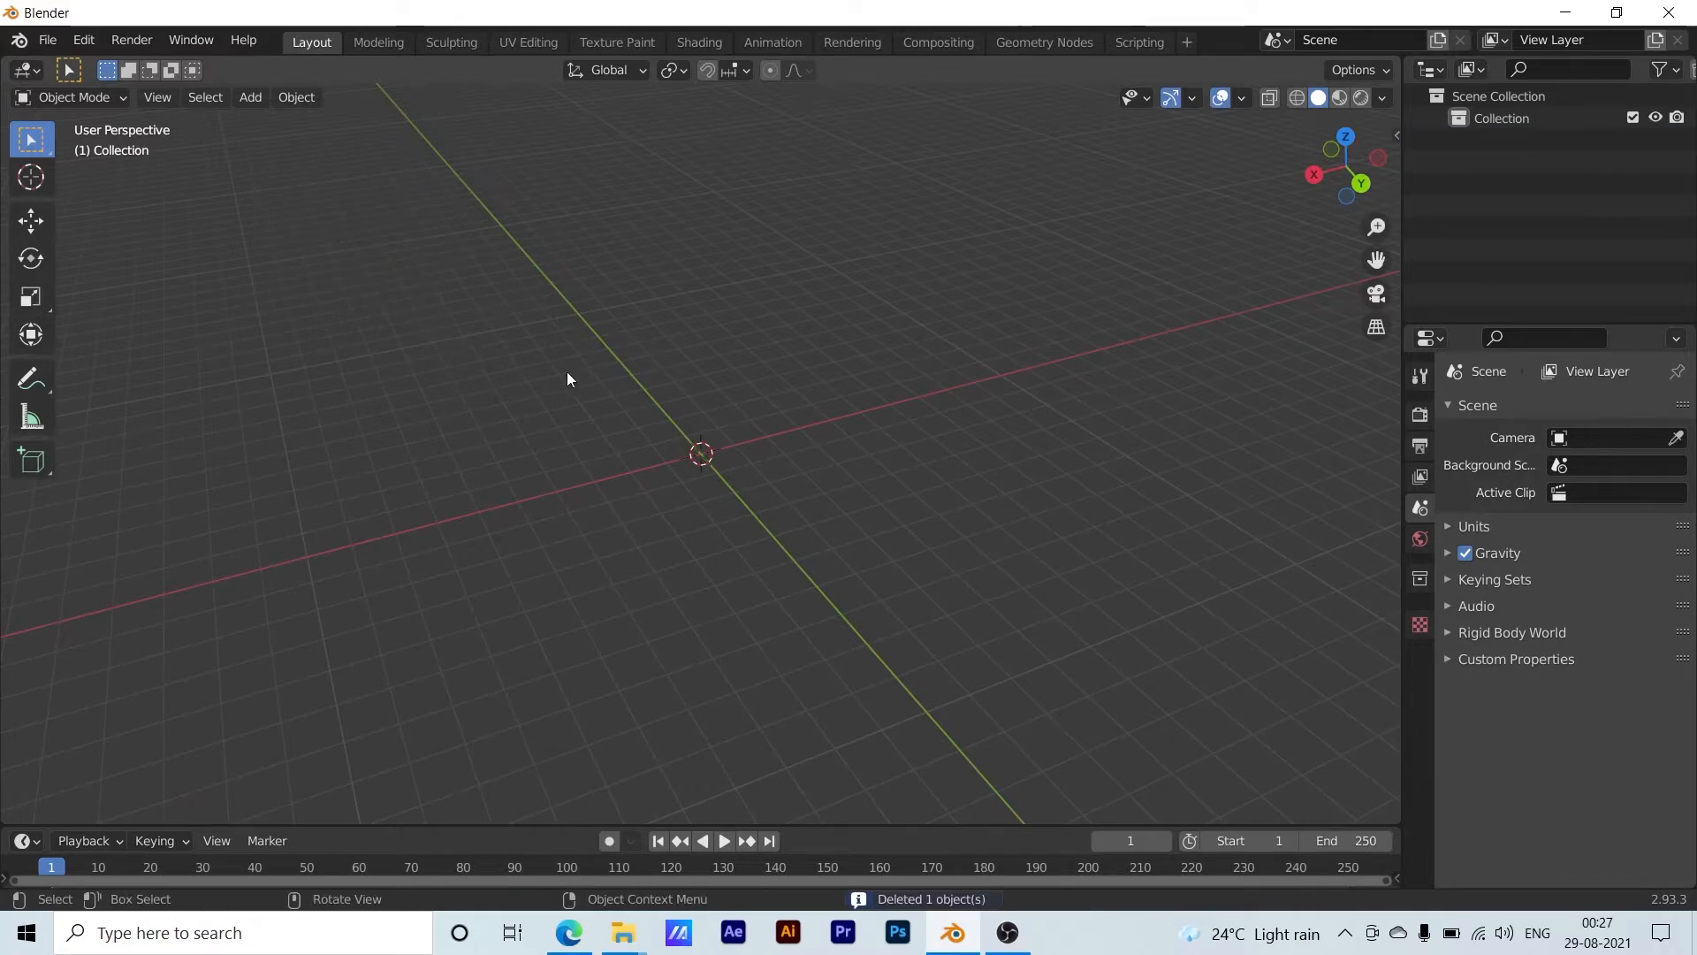
Load light house.jpg from the downlode folder on the Desktop as a reference image
click(258, 100)
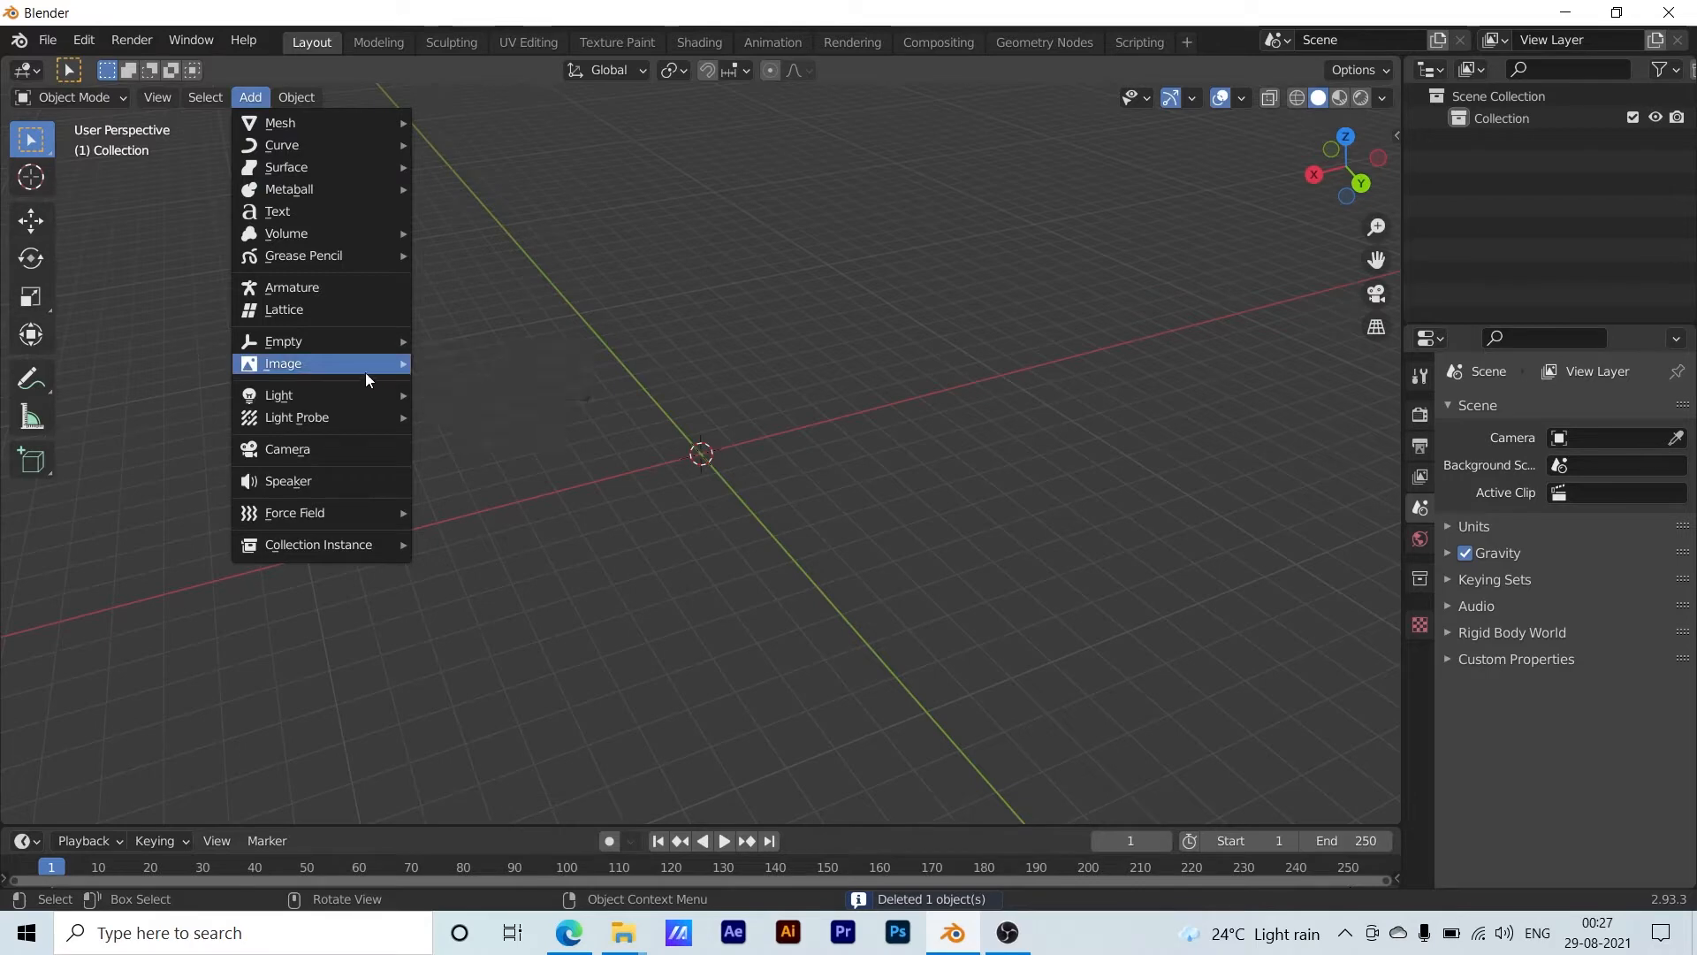
mouse_move(365, 372)
click(465, 364)
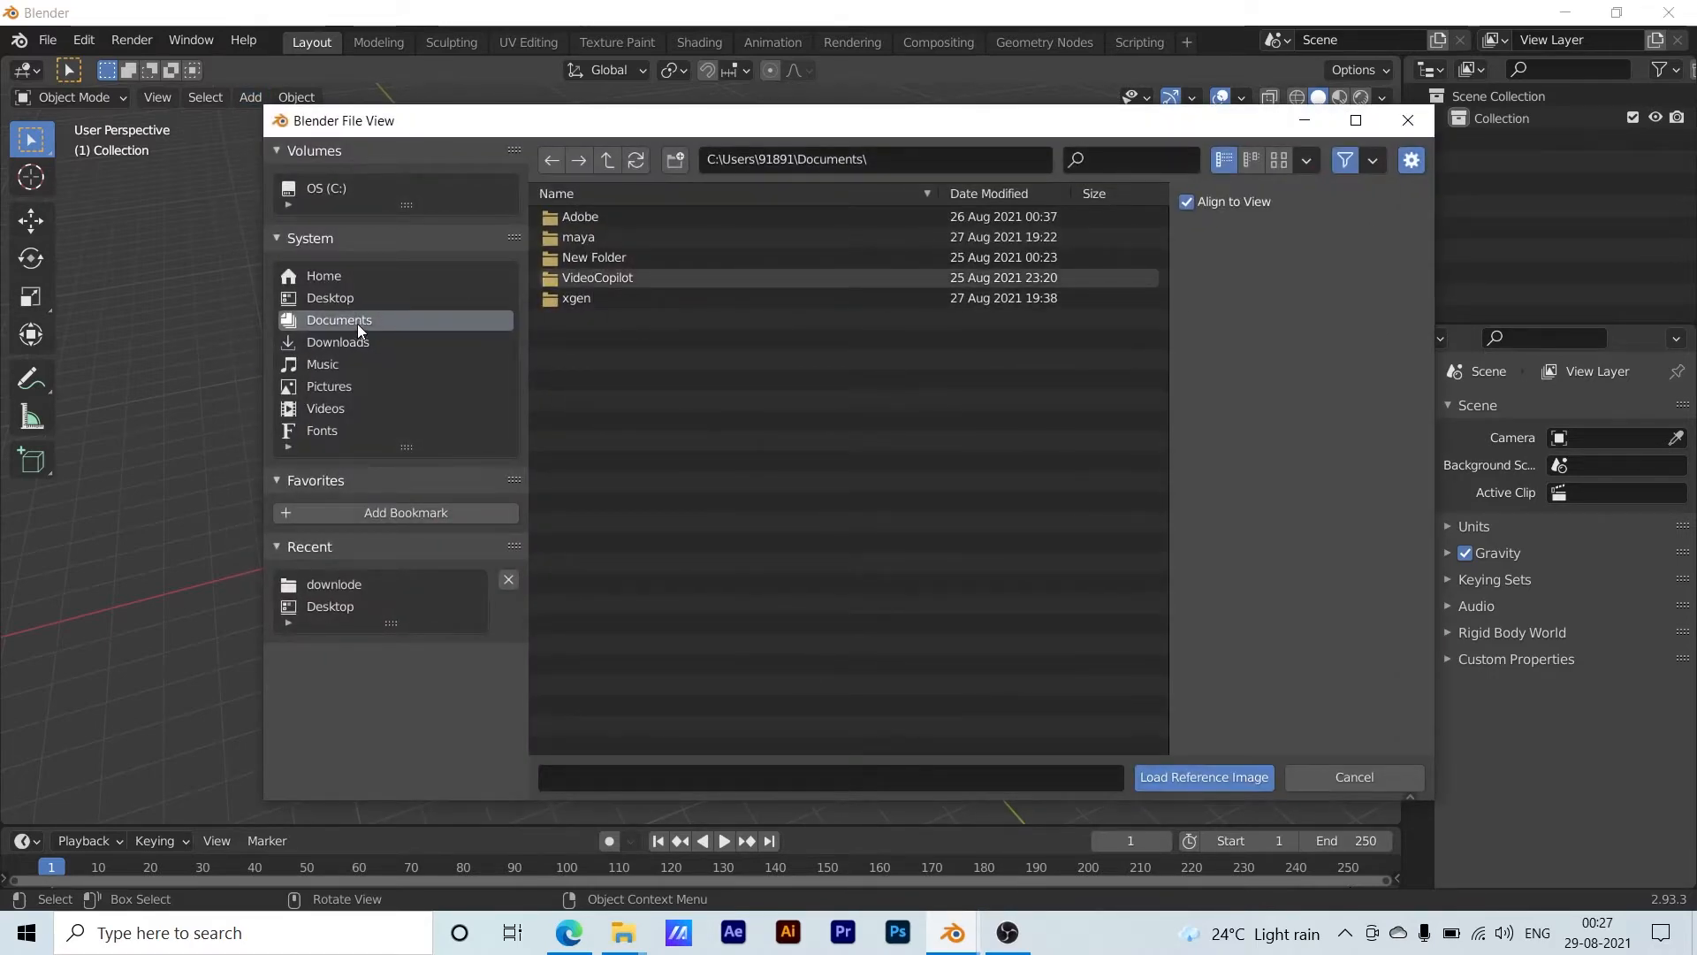
click(375, 343)
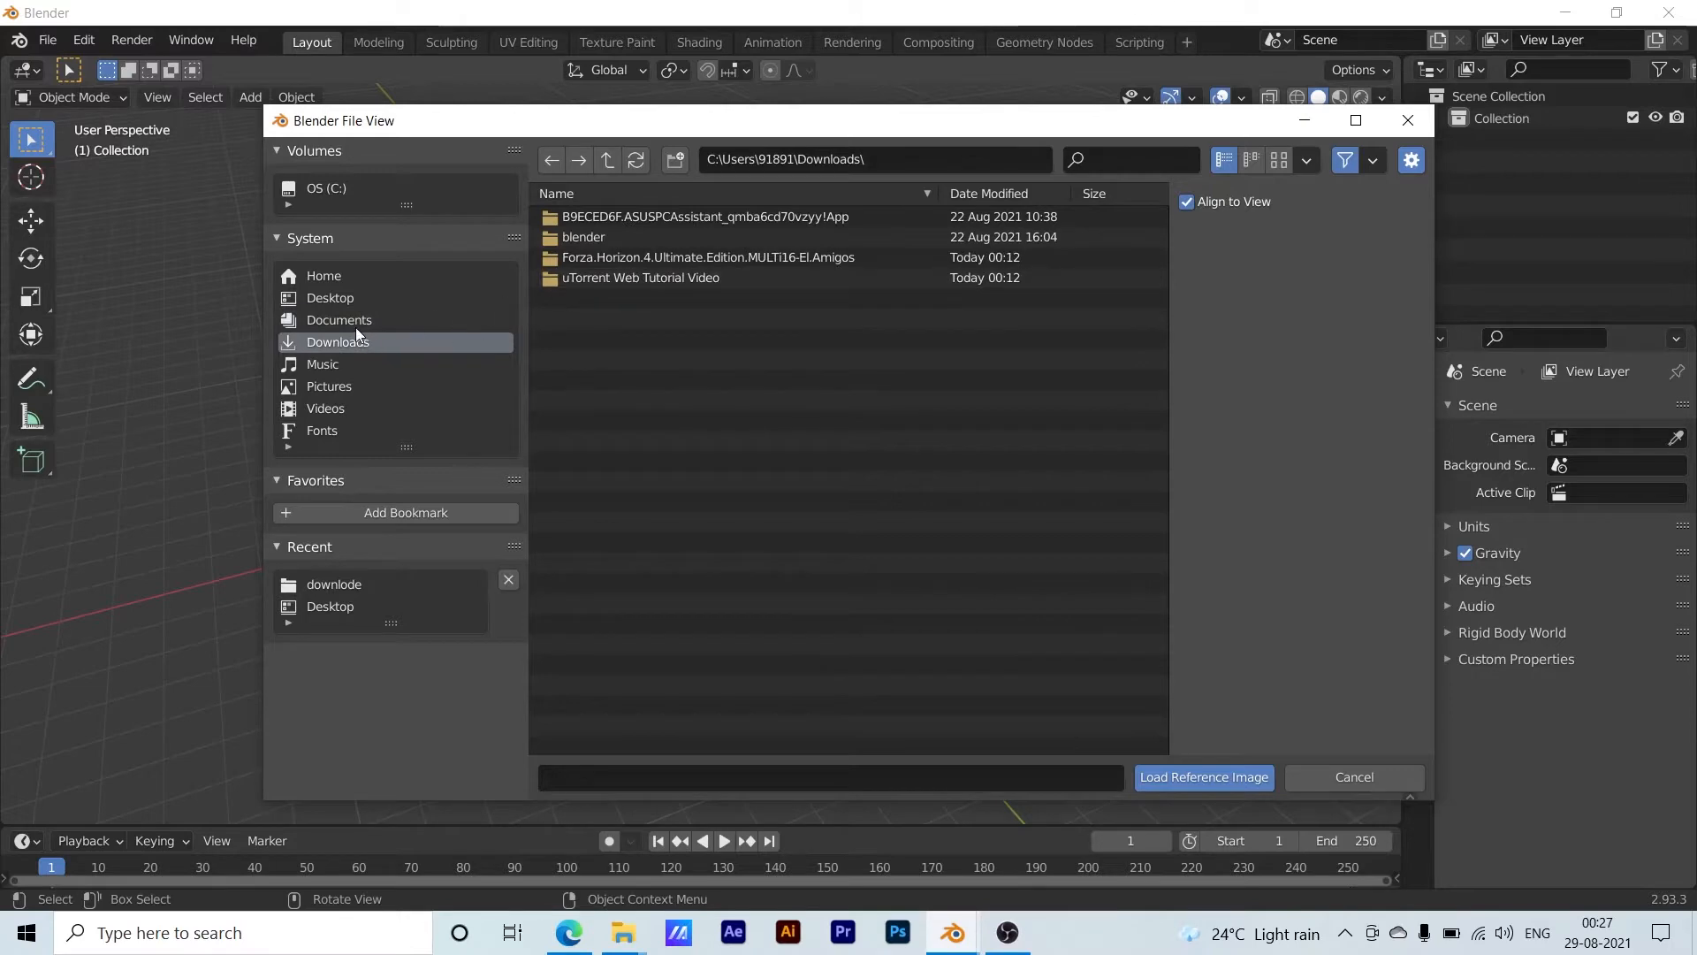
click(336, 298)
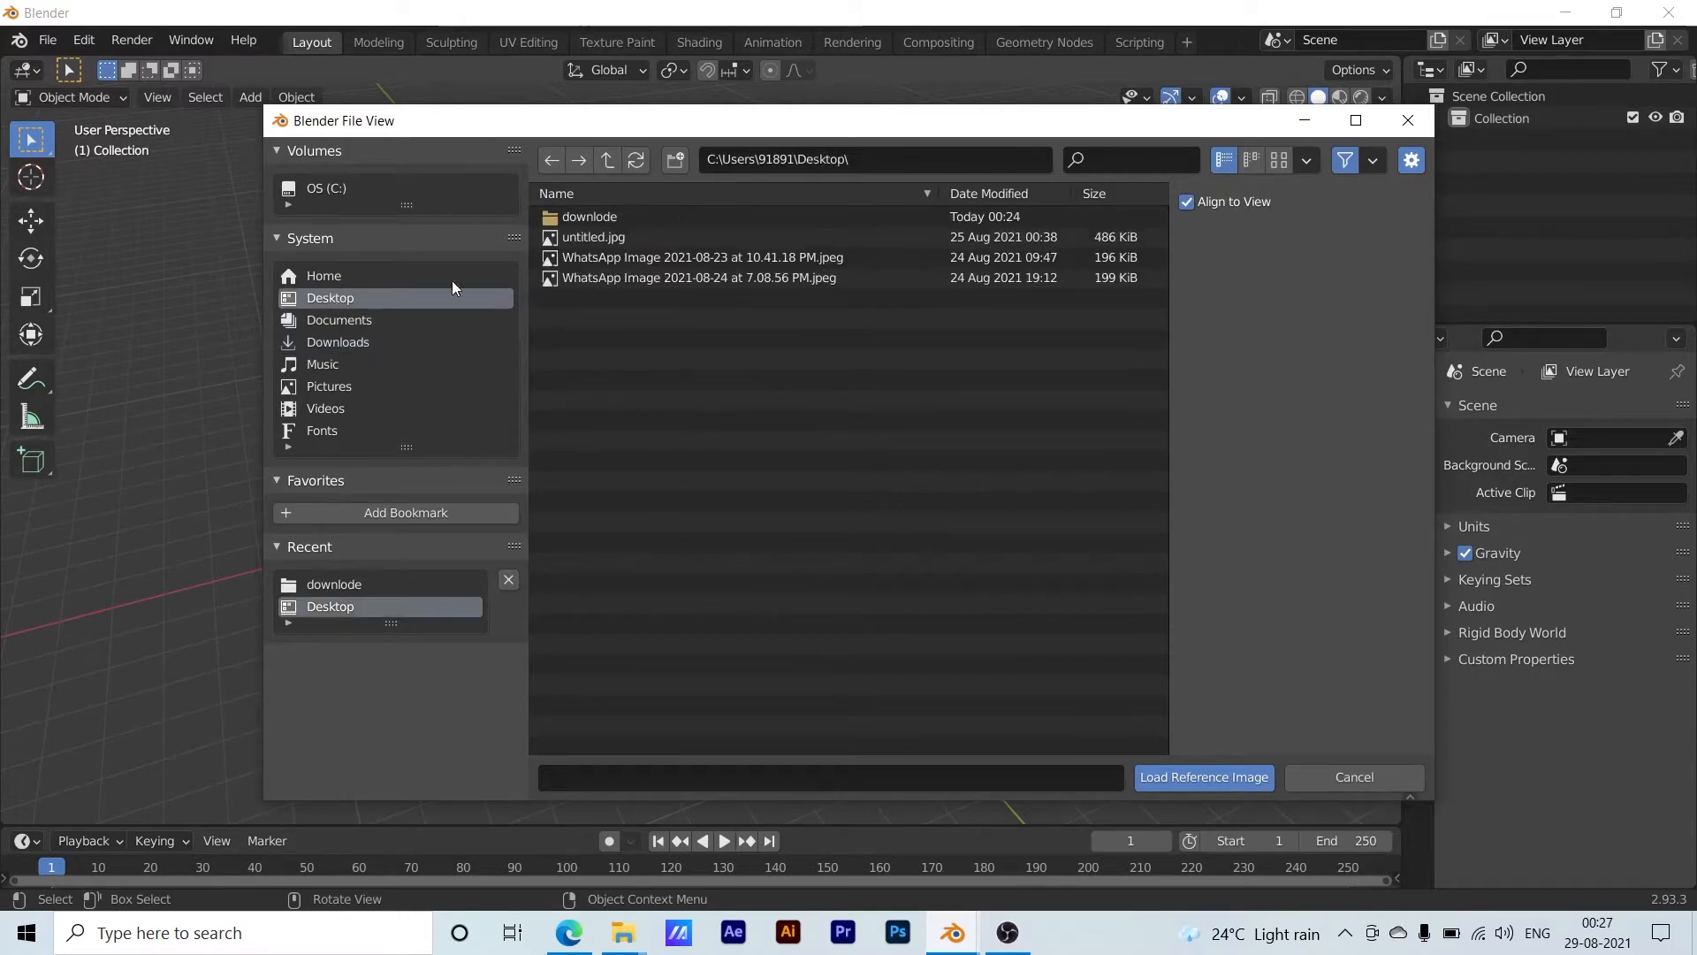
double_click(628, 217)
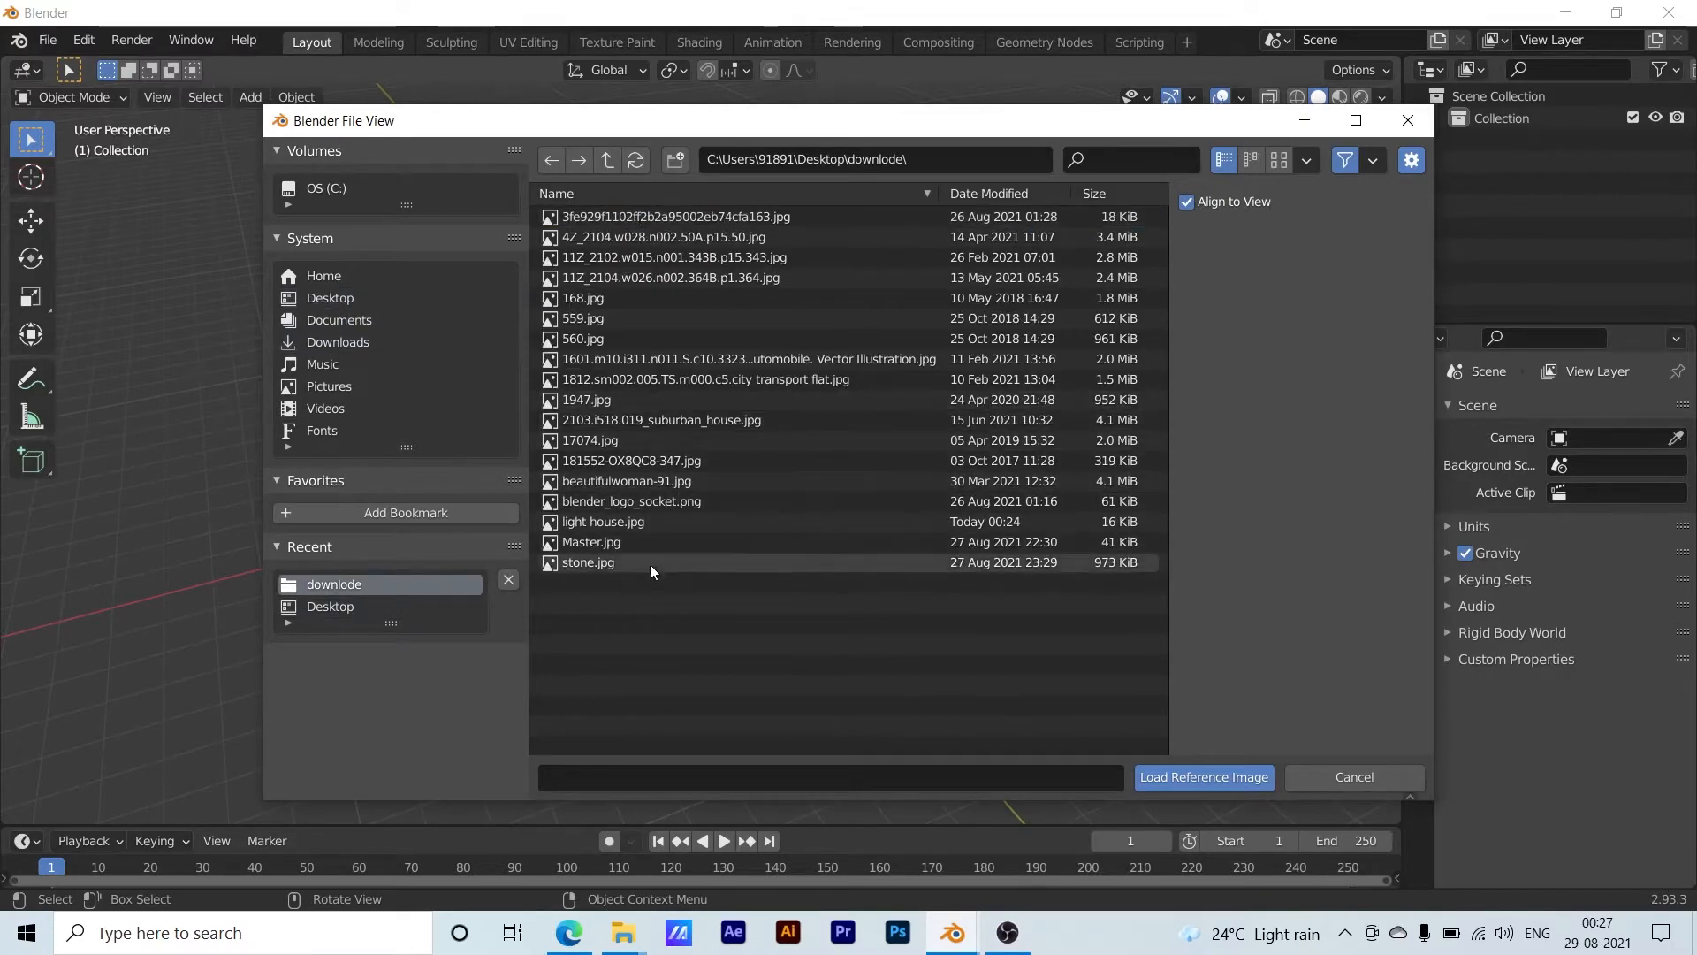
click(654, 521)
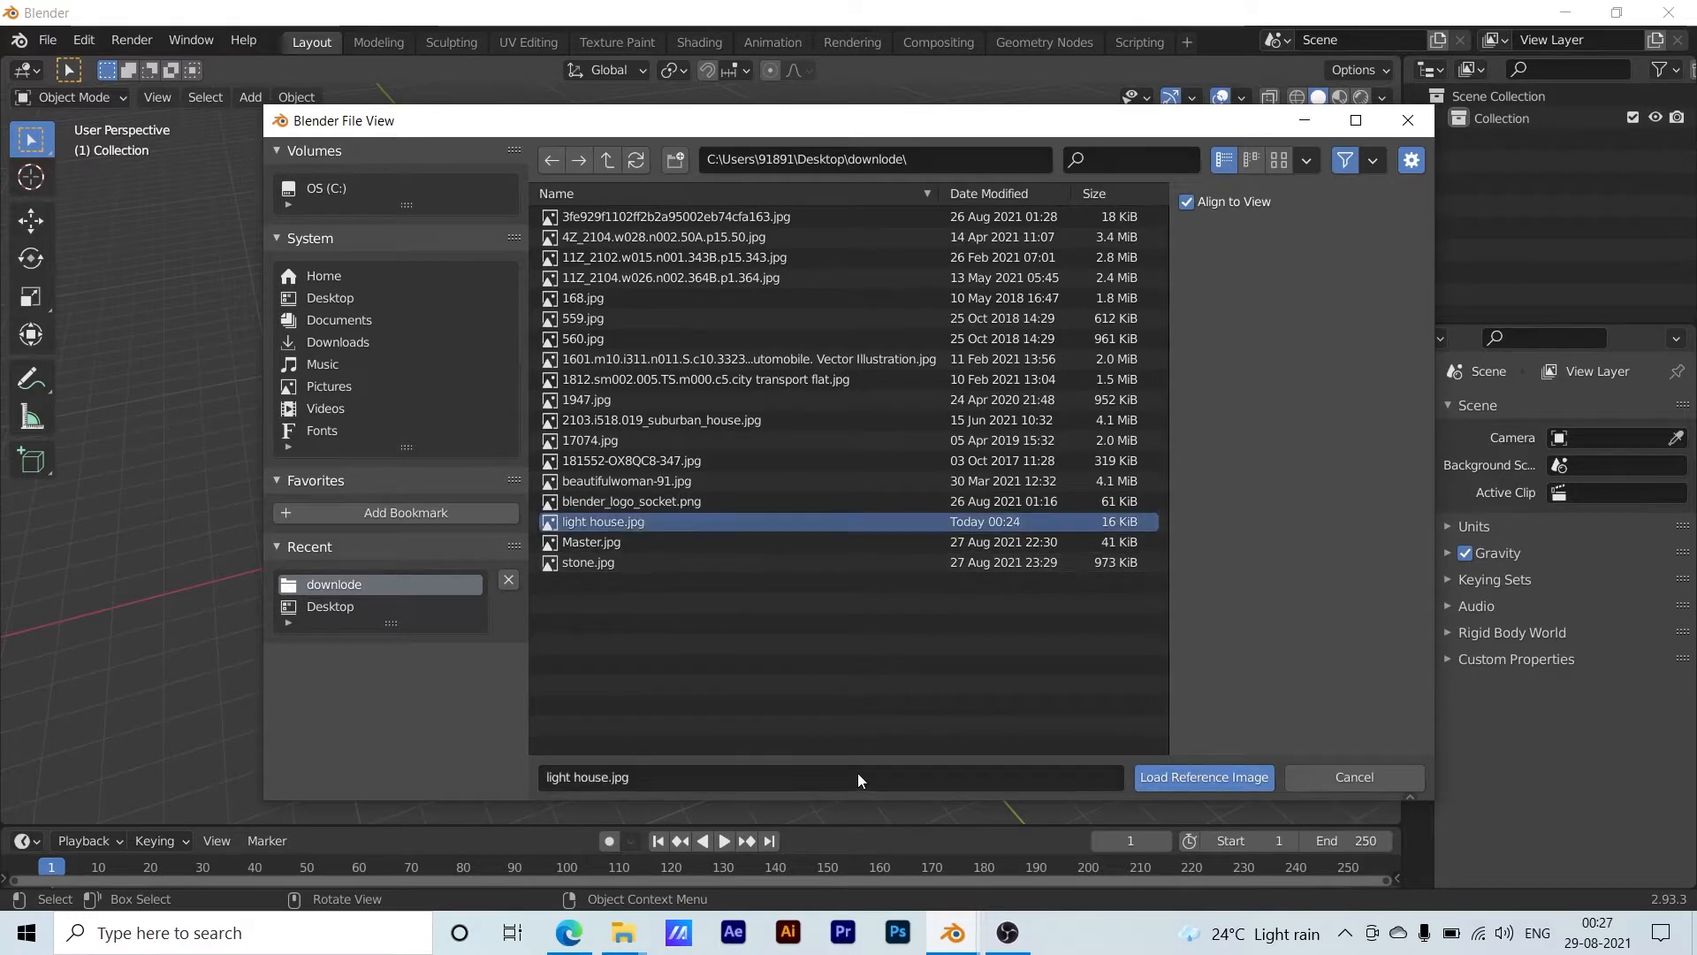
click(1204, 777)
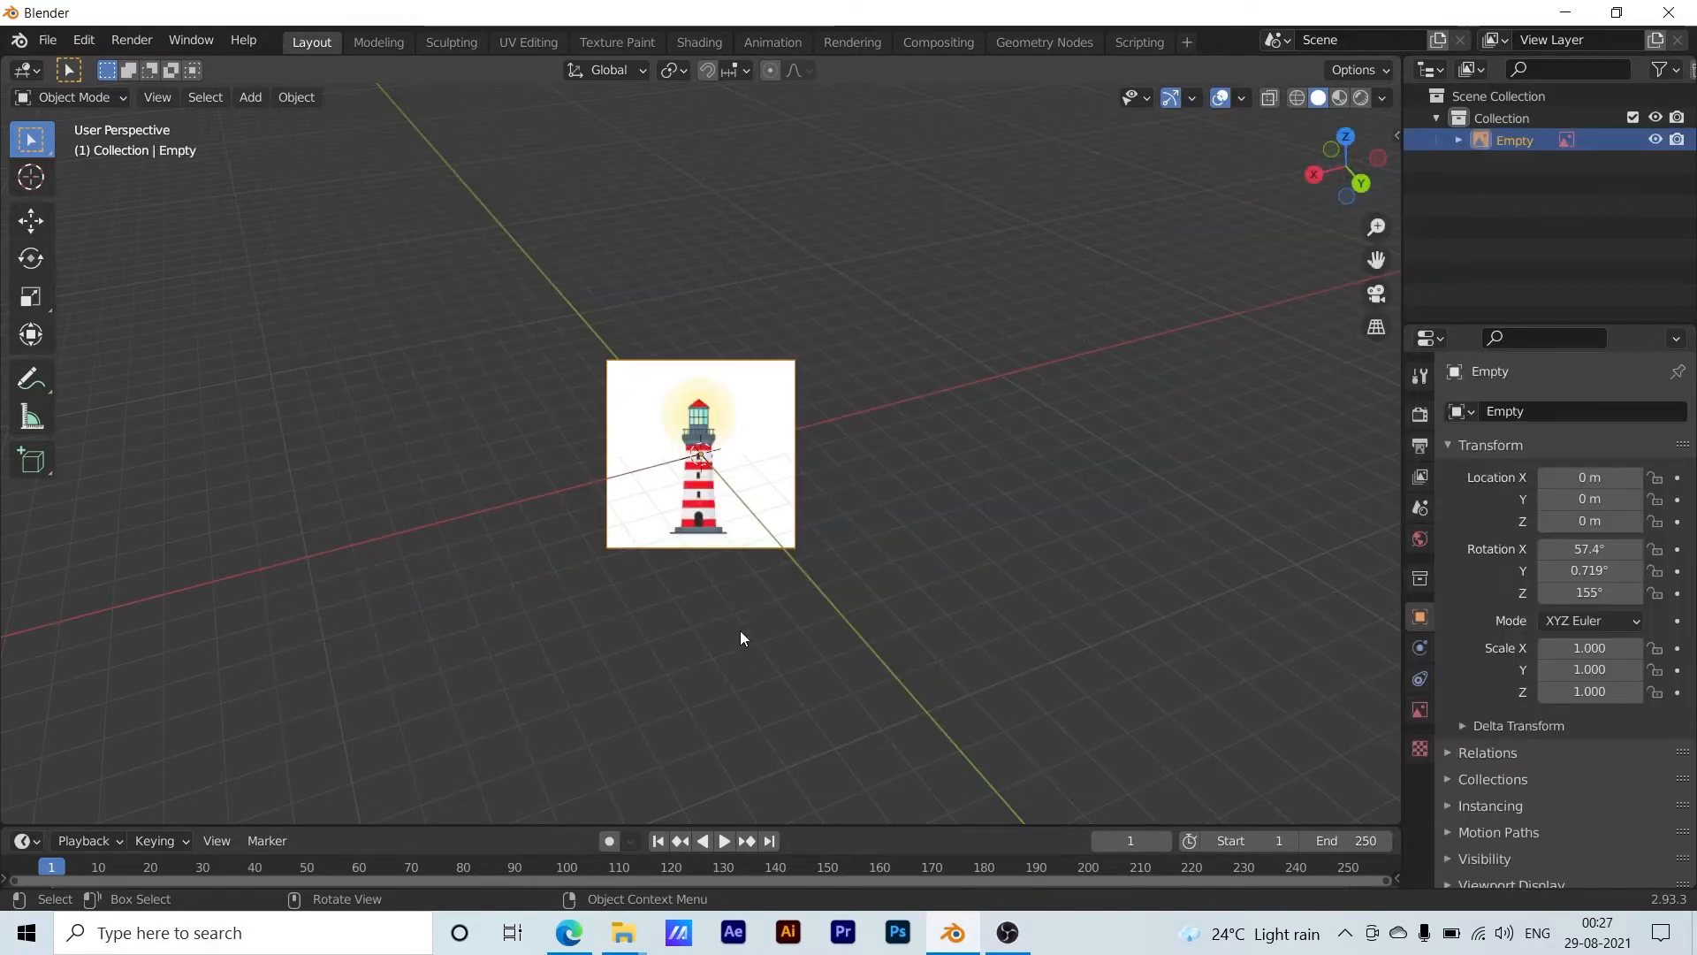
Reset the reference image's rotation to 0° on the X, Y and Z axes
middle_drag(741, 631, 521, 597)
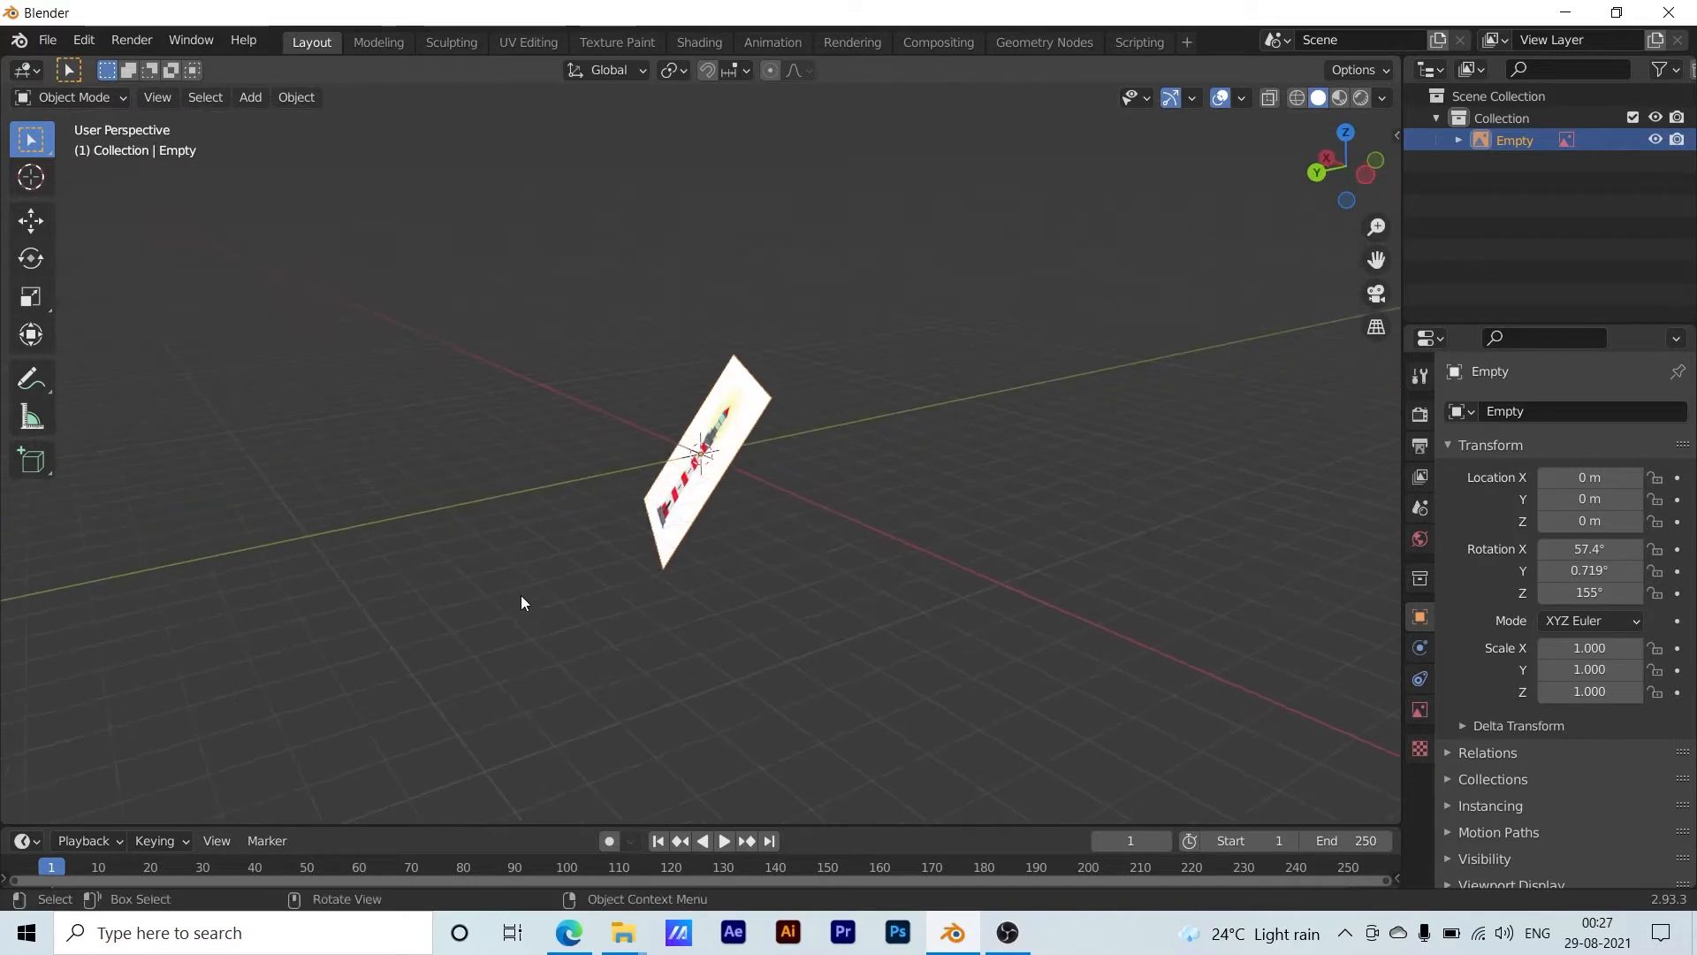
middle_drag(718, 610, 742, 555)
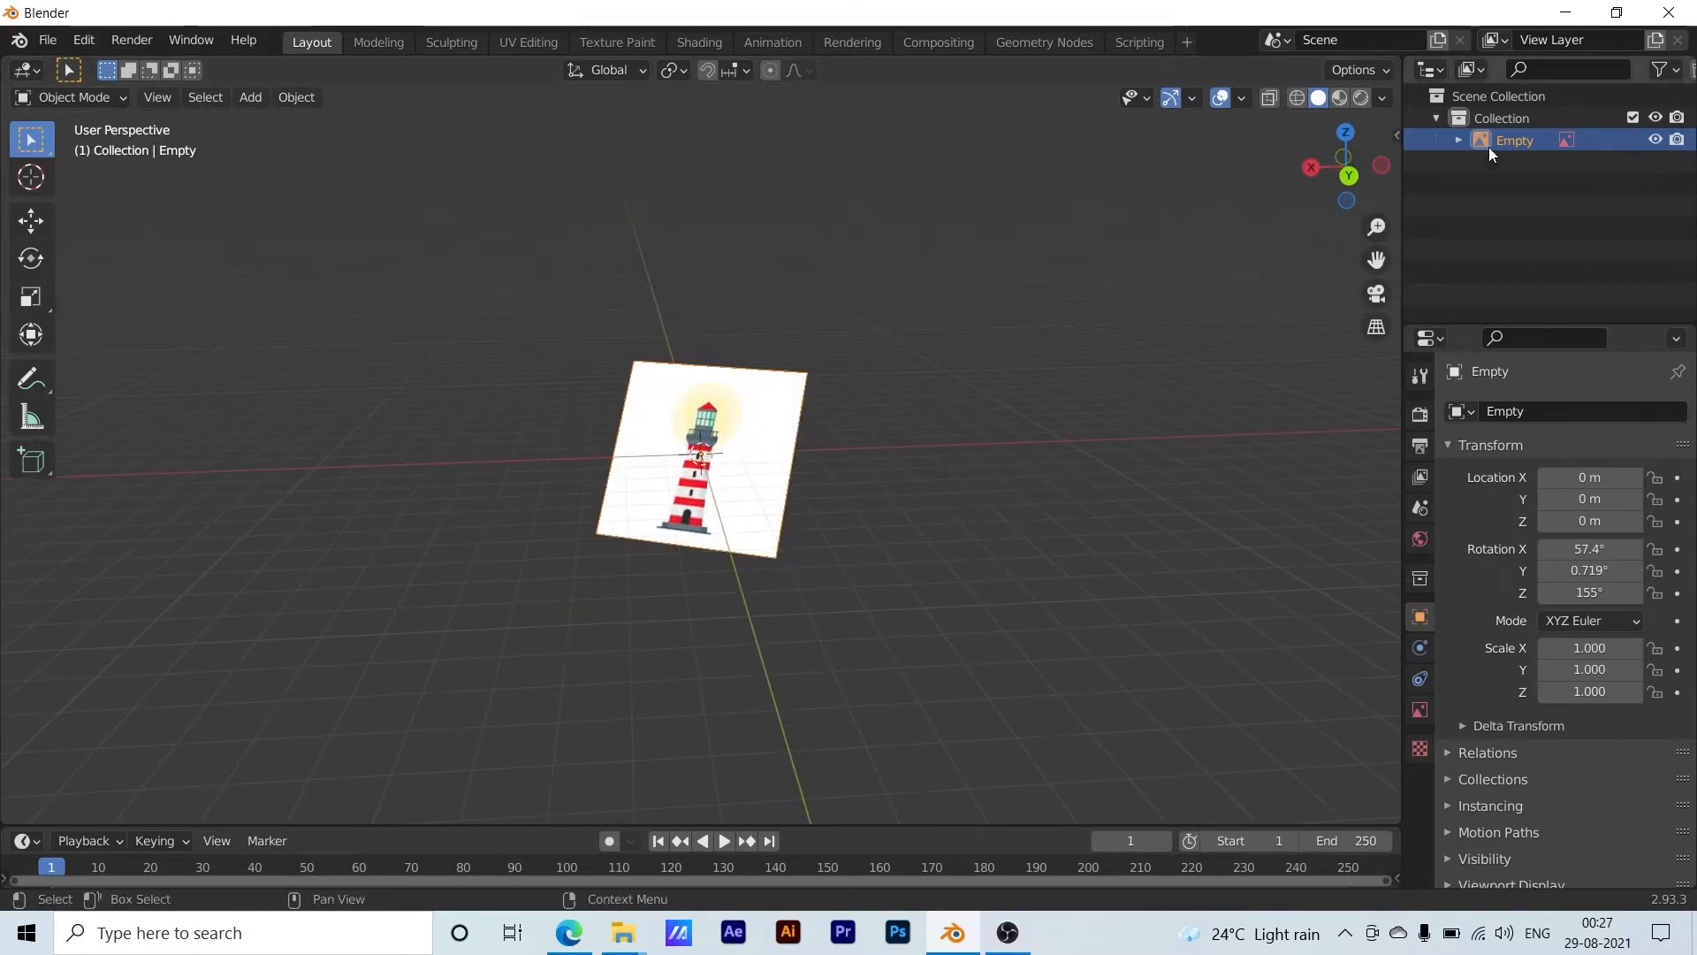
click(1396, 139)
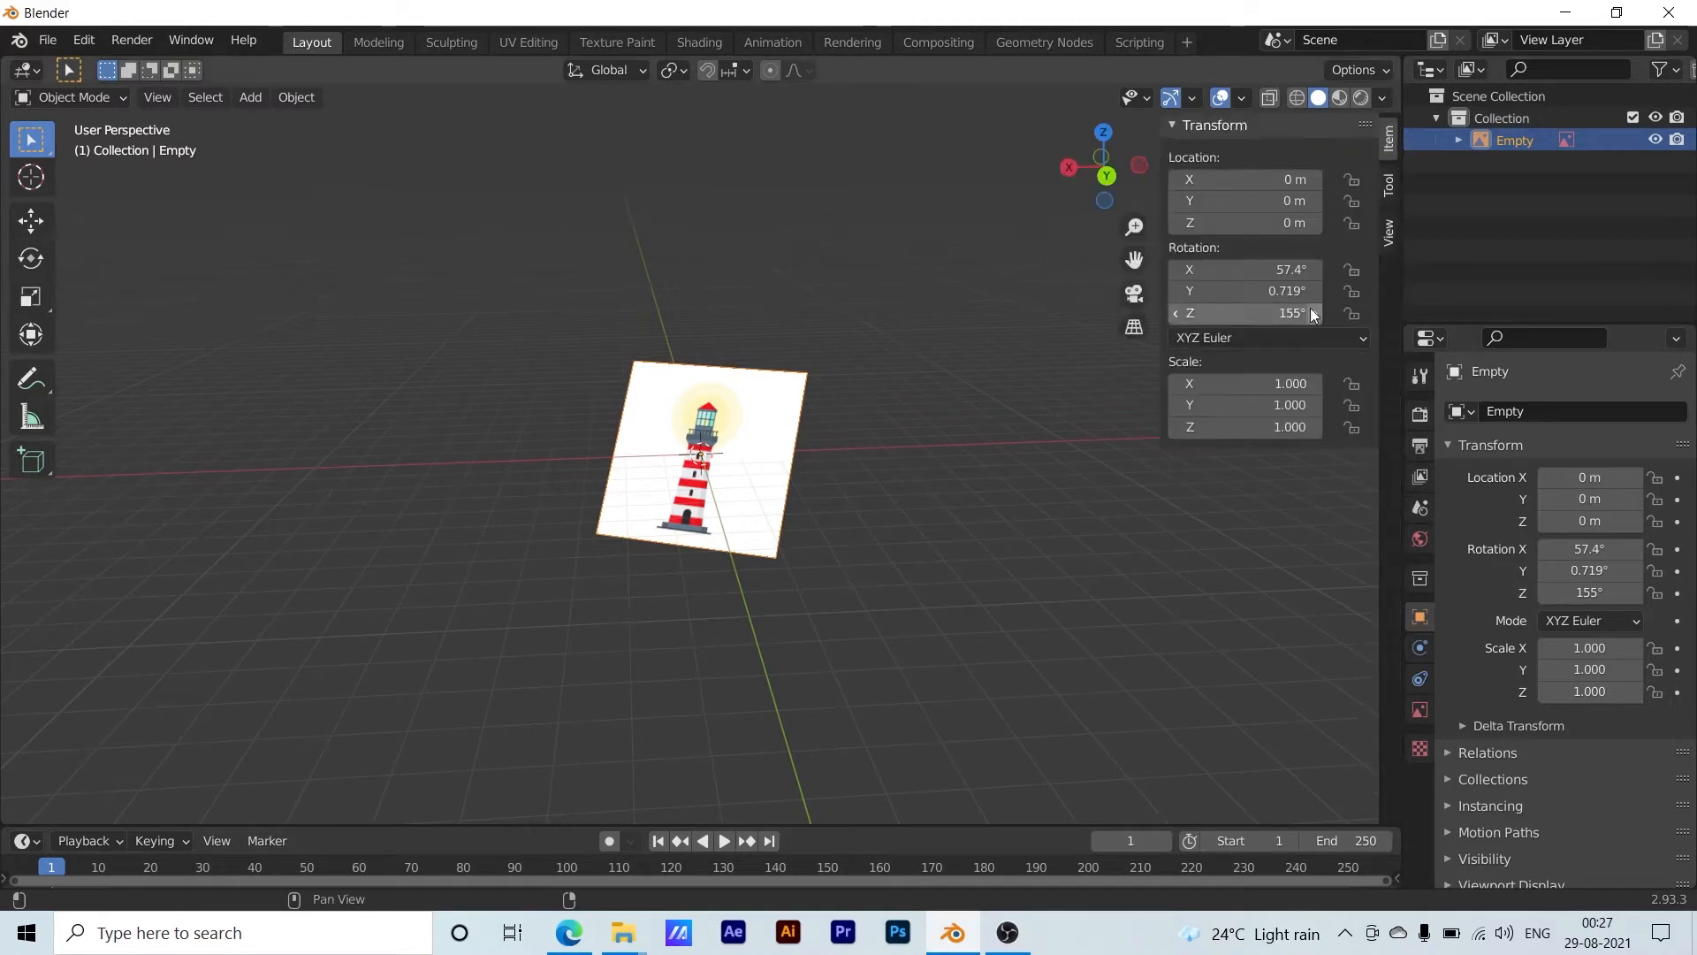
double_click(1290, 290)
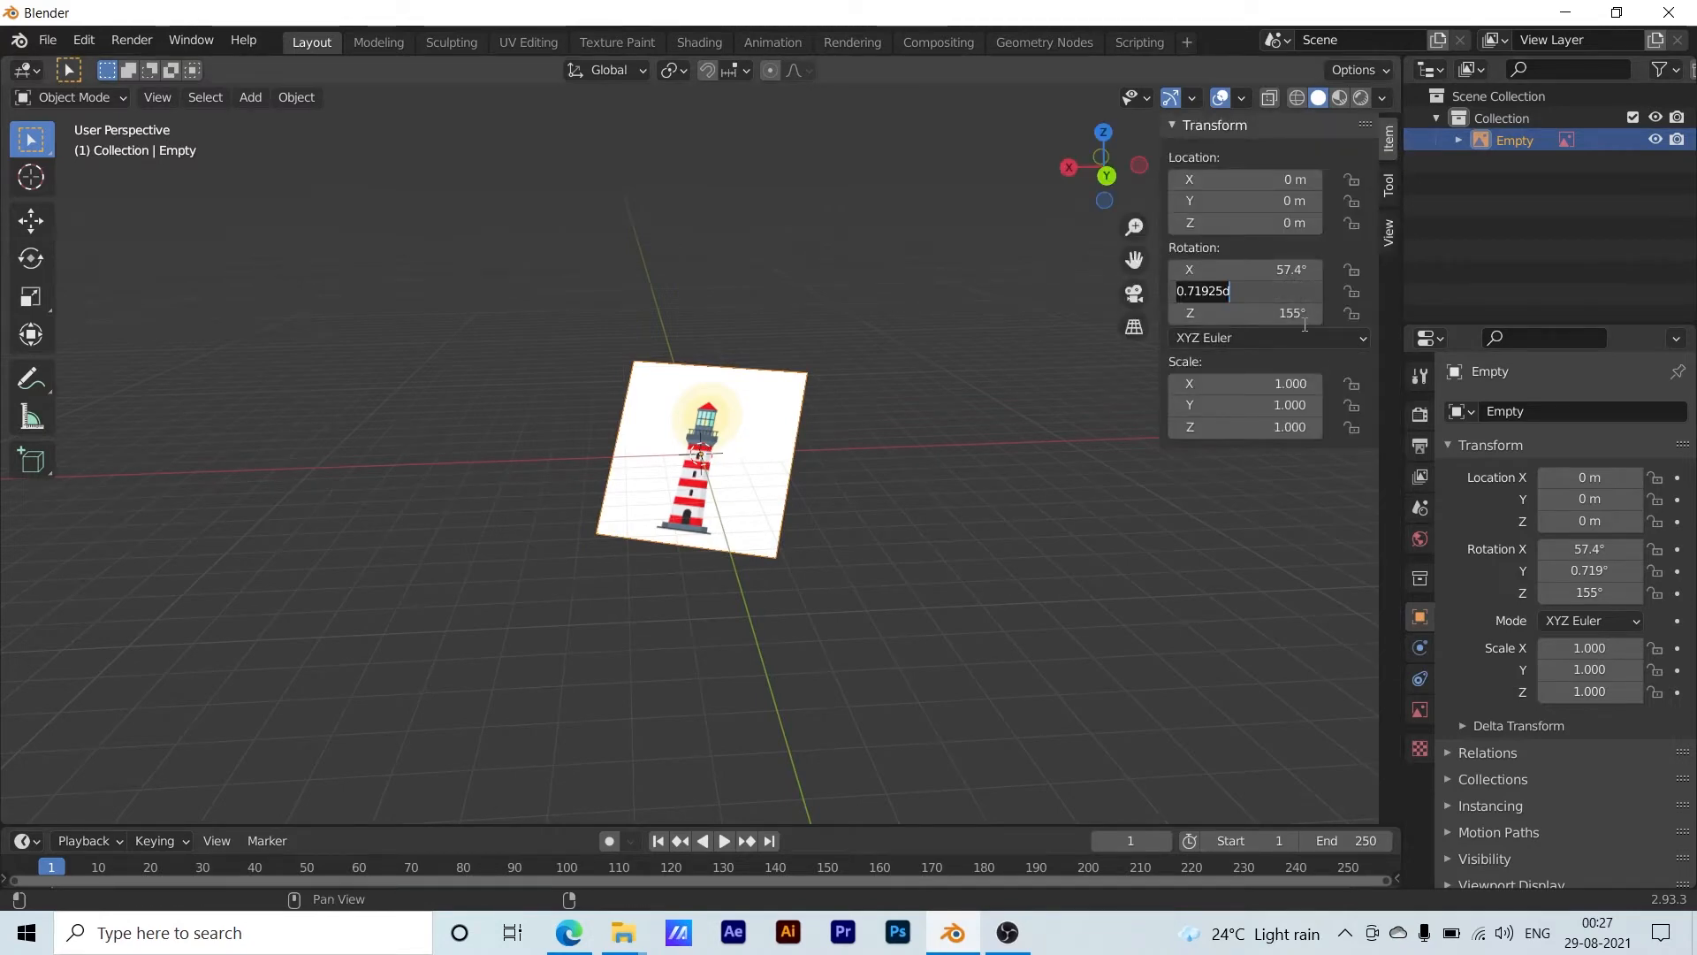
text(0)
key(Return)
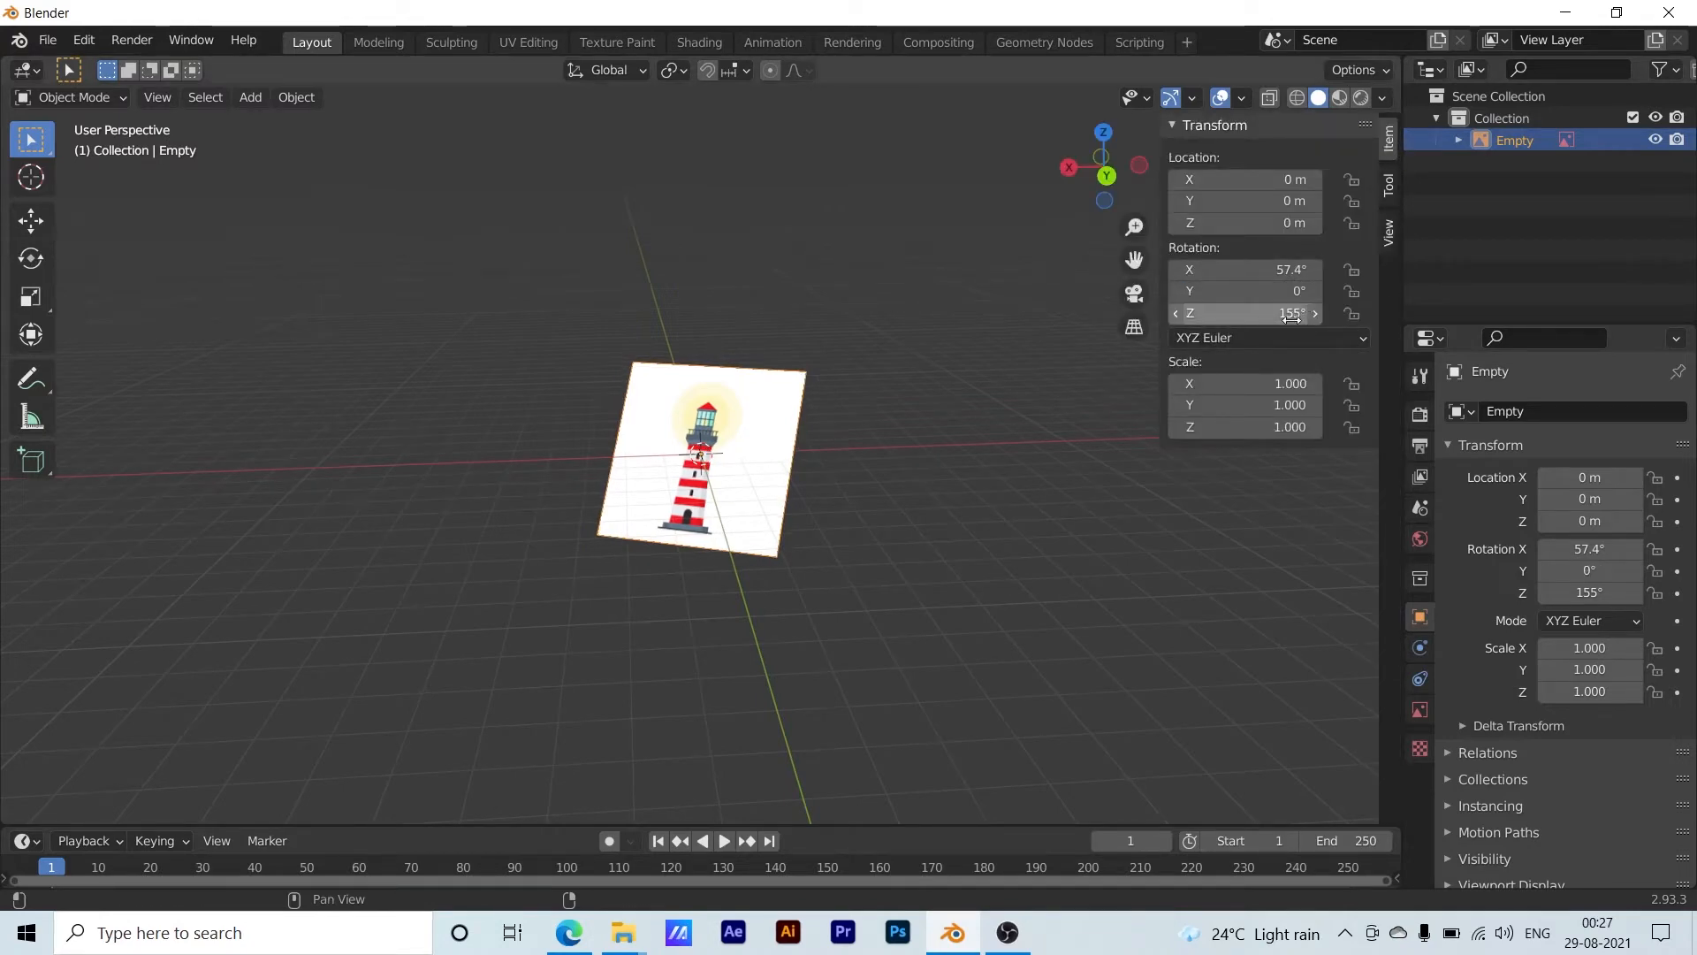
double_click(1291, 314)
text(0)
key(Return)
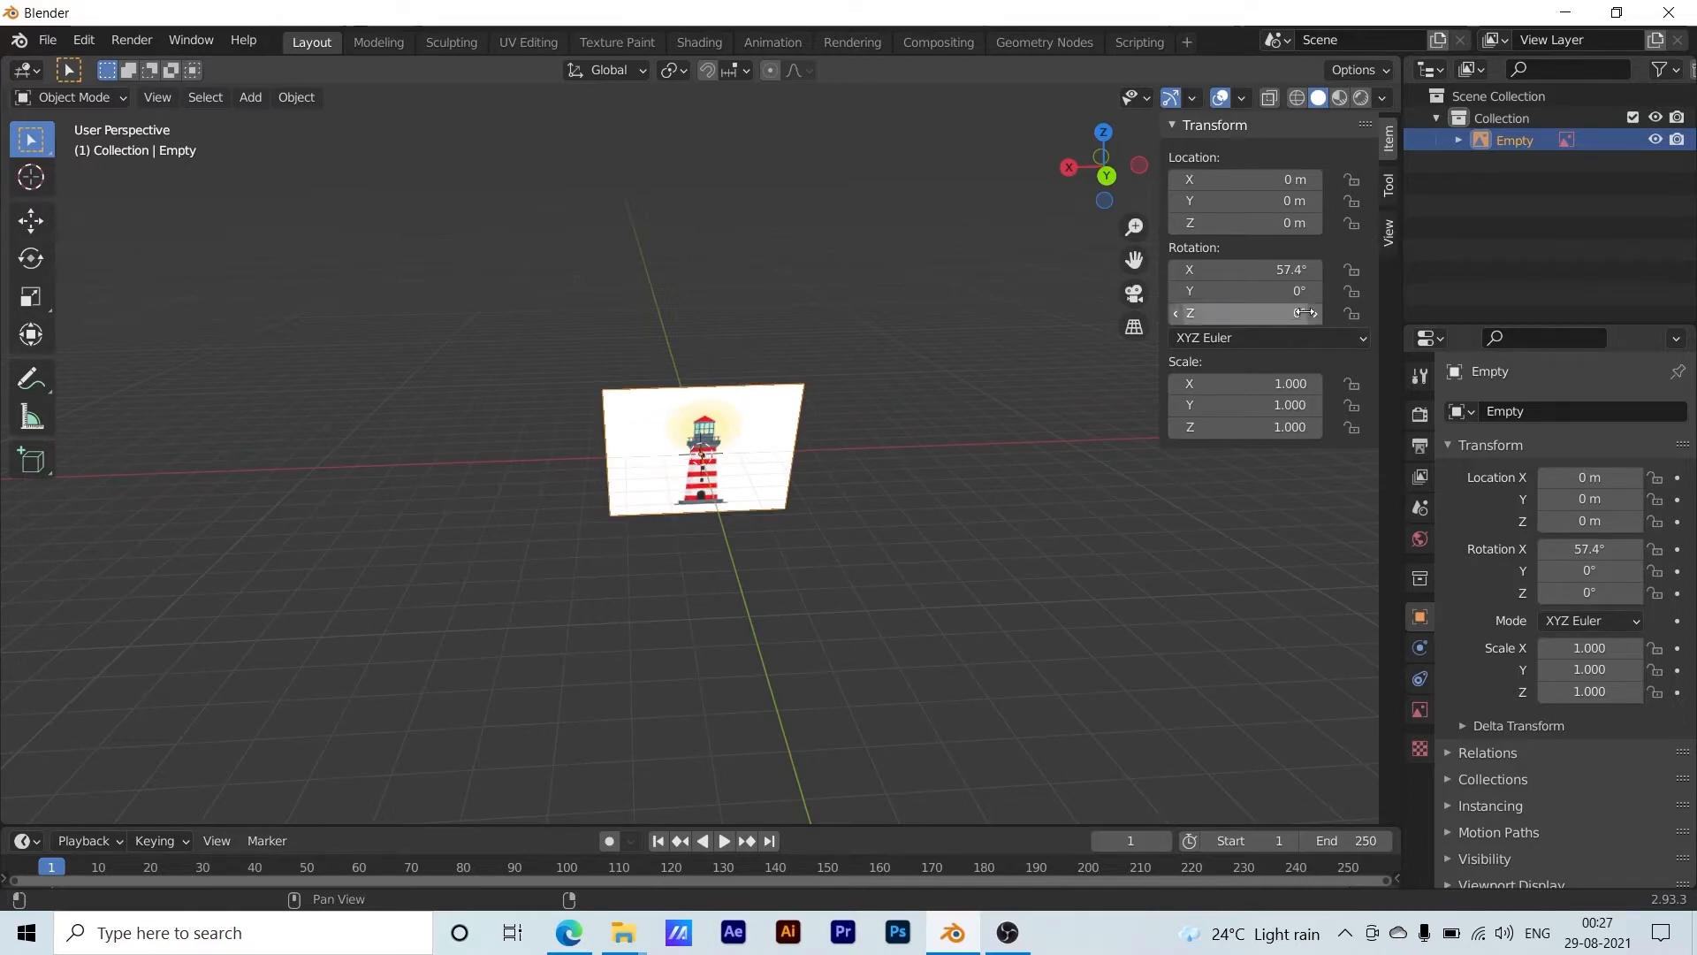
double_click(1292, 270)
text(0)
key(Return)
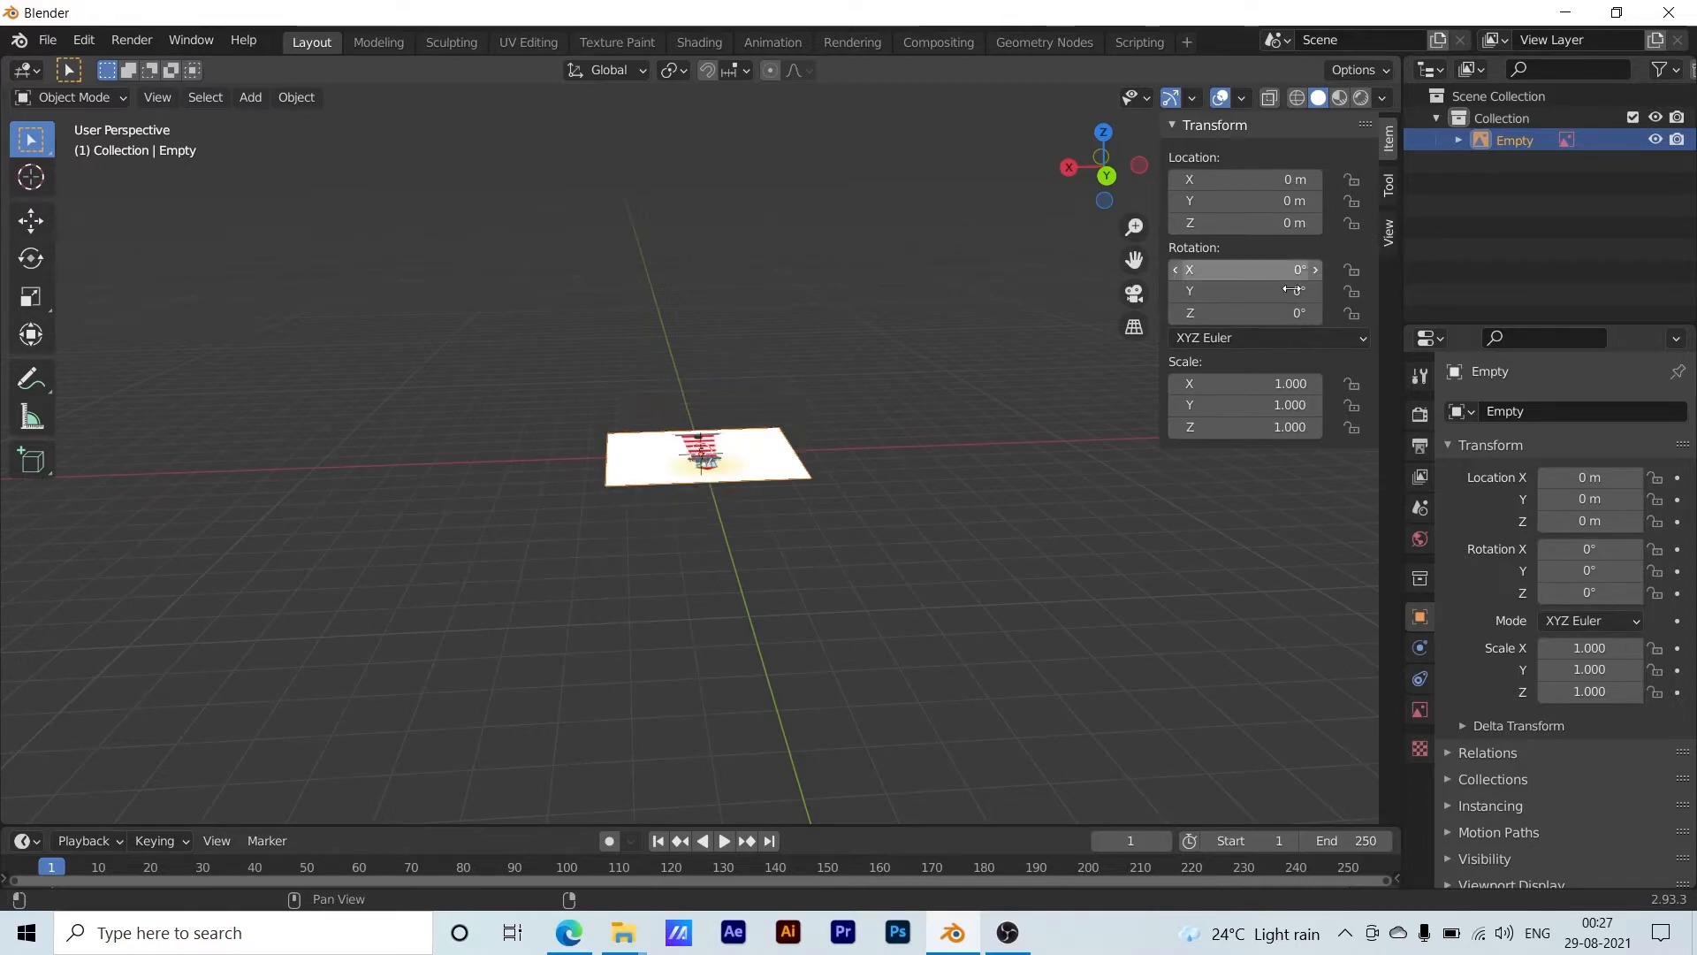
Stand the reference image upright by setting its X rotation to 90°
click(998, 543)
middle_drag(1000, 545, 927, 670)
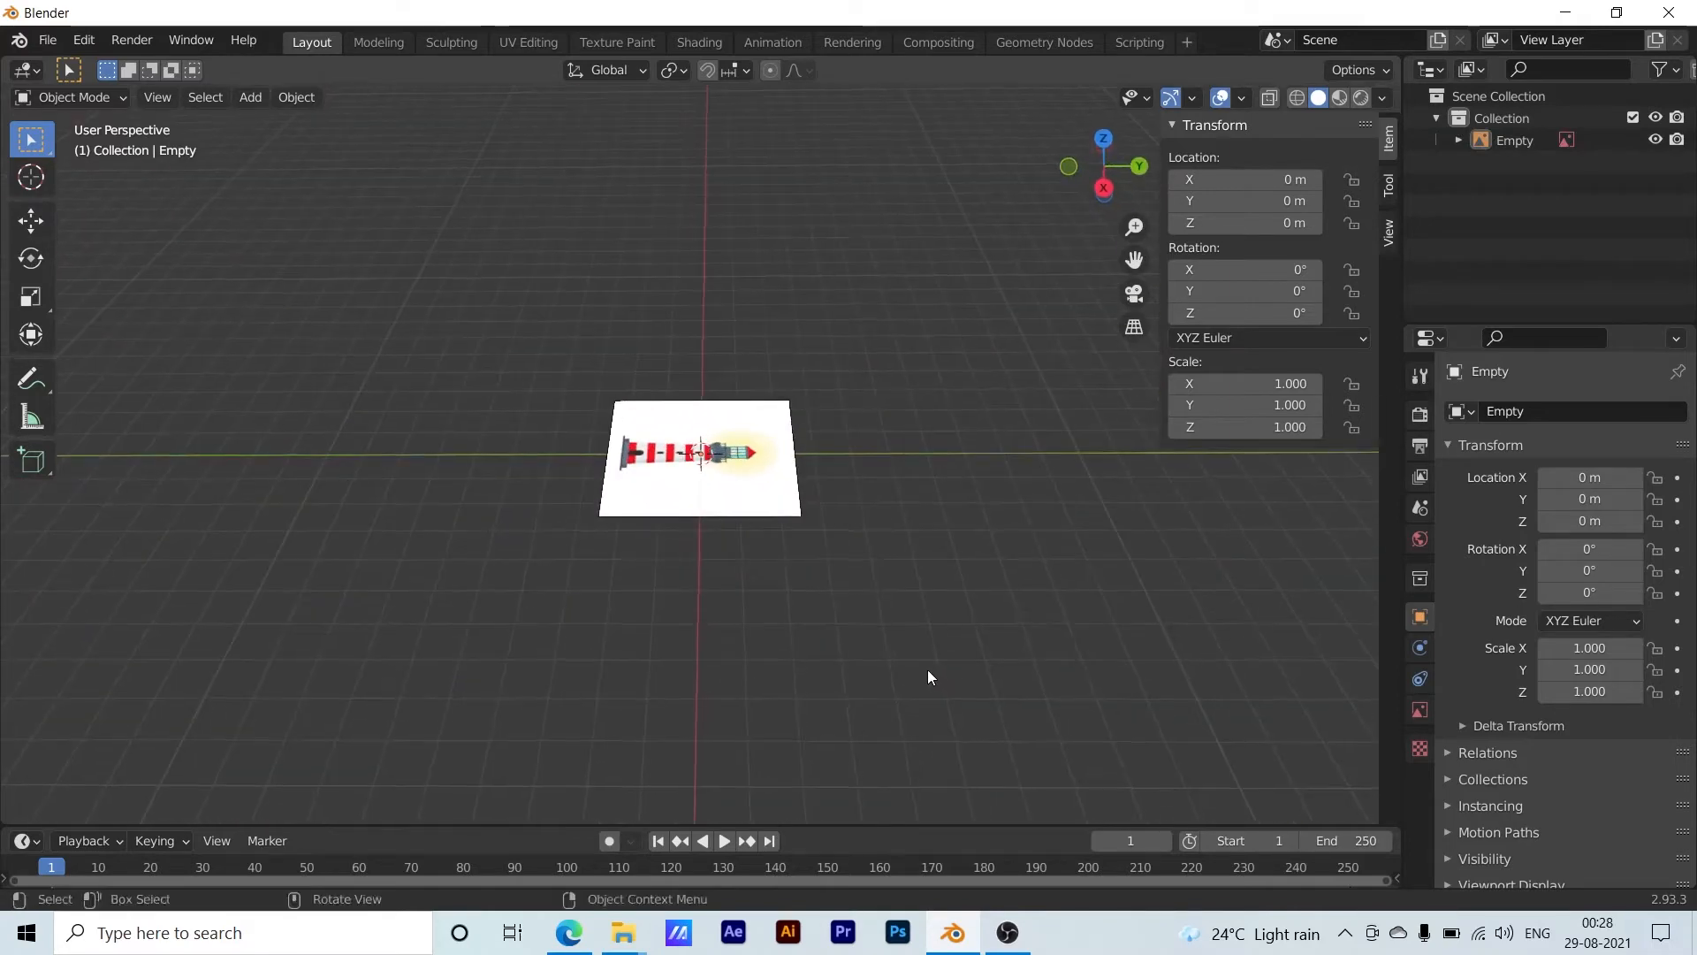
double_click(1309, 269)
text(90)
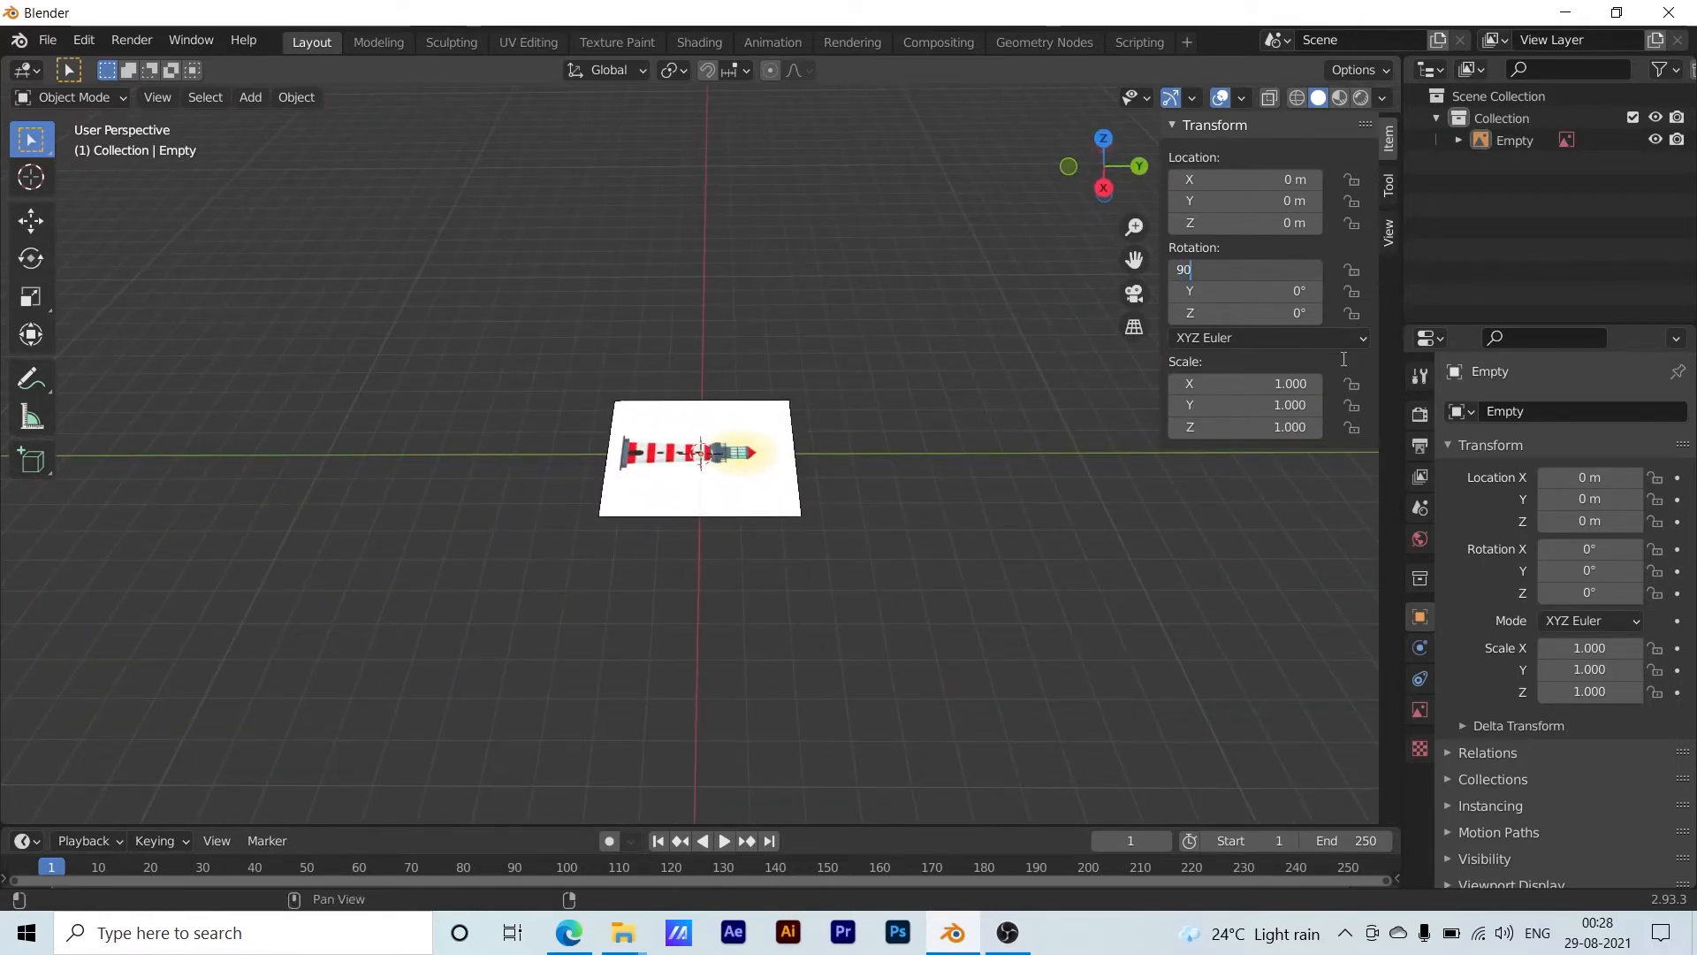
key(Return)
middle_drag(907, 594, 1106, 506)
click(1382, 99)
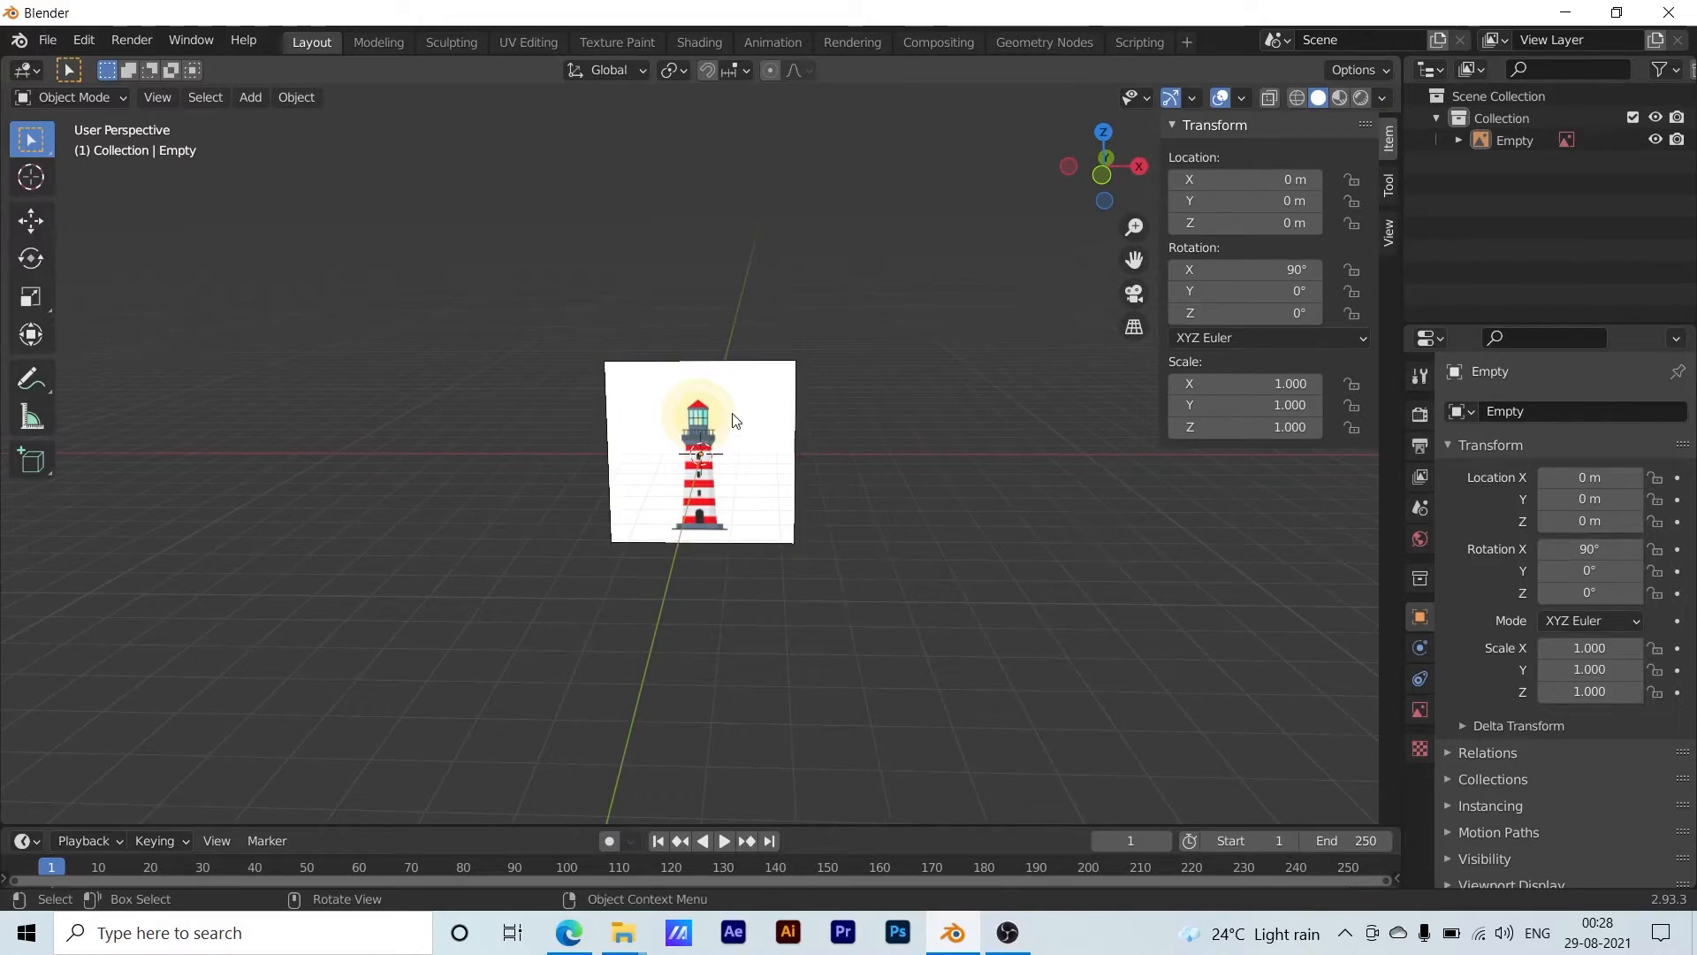
Set the reference image's location to 0 m on X and 2.5 m on Z
mouse_move(1278, 176)
mouse_down()
mouse_move(1344, 176)
mouse_move(1288, 176)
mouse_up()
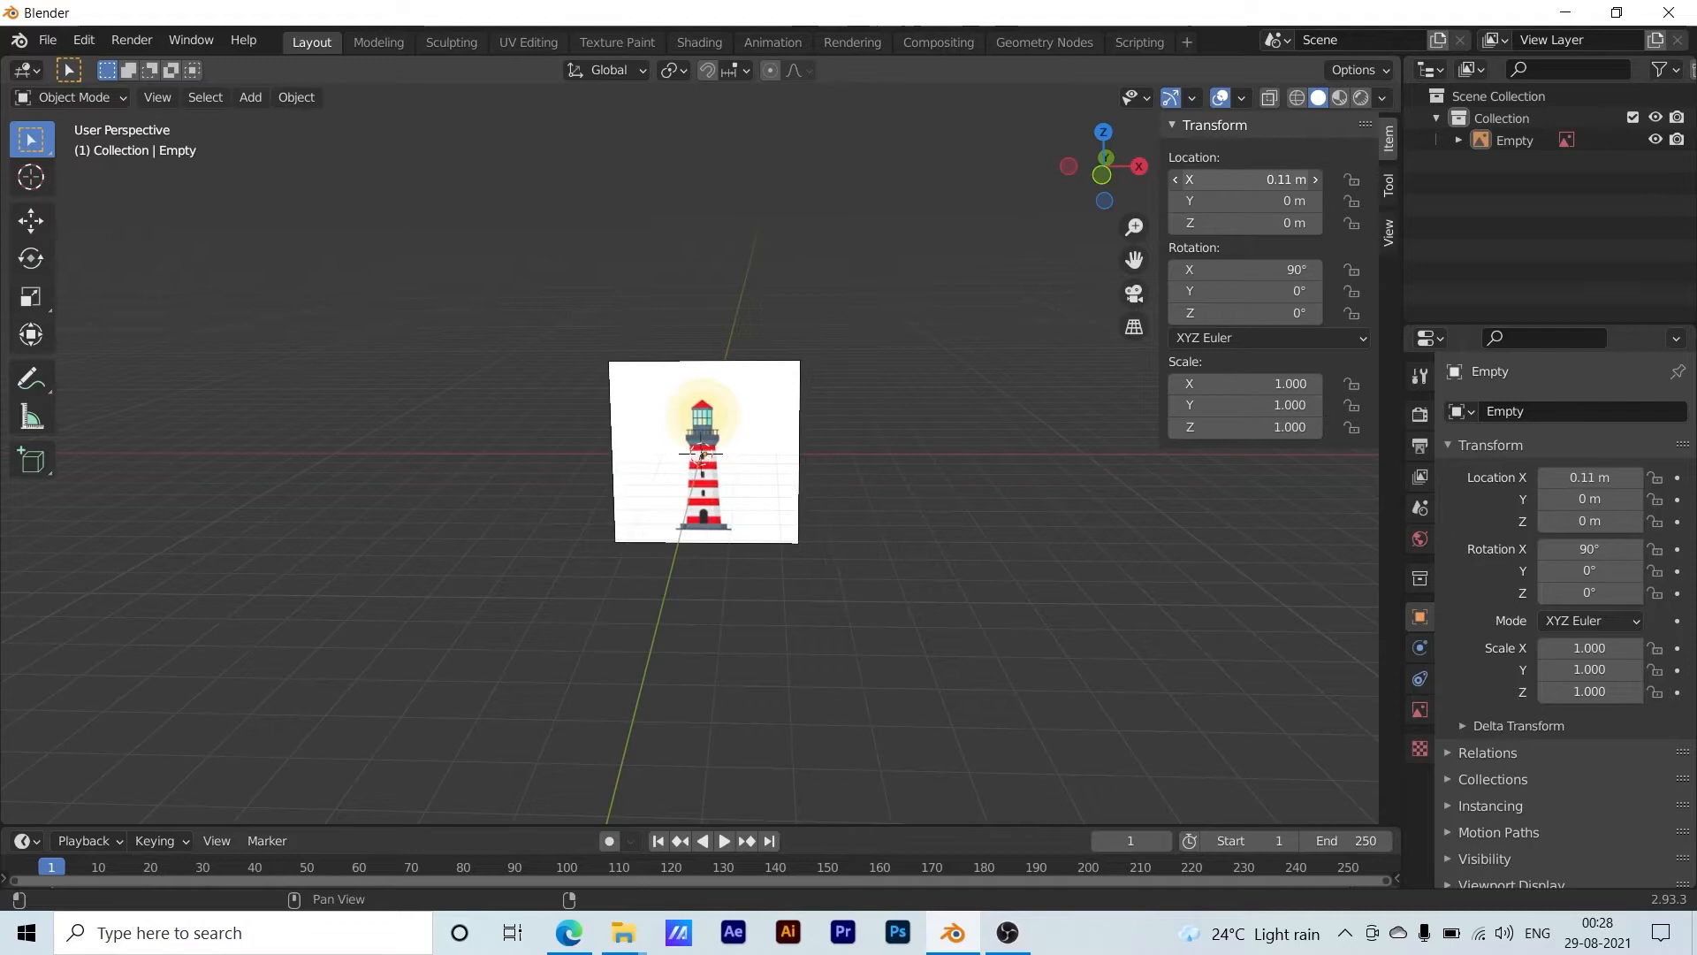
click(1290, 181)
text(0)
key(Return)
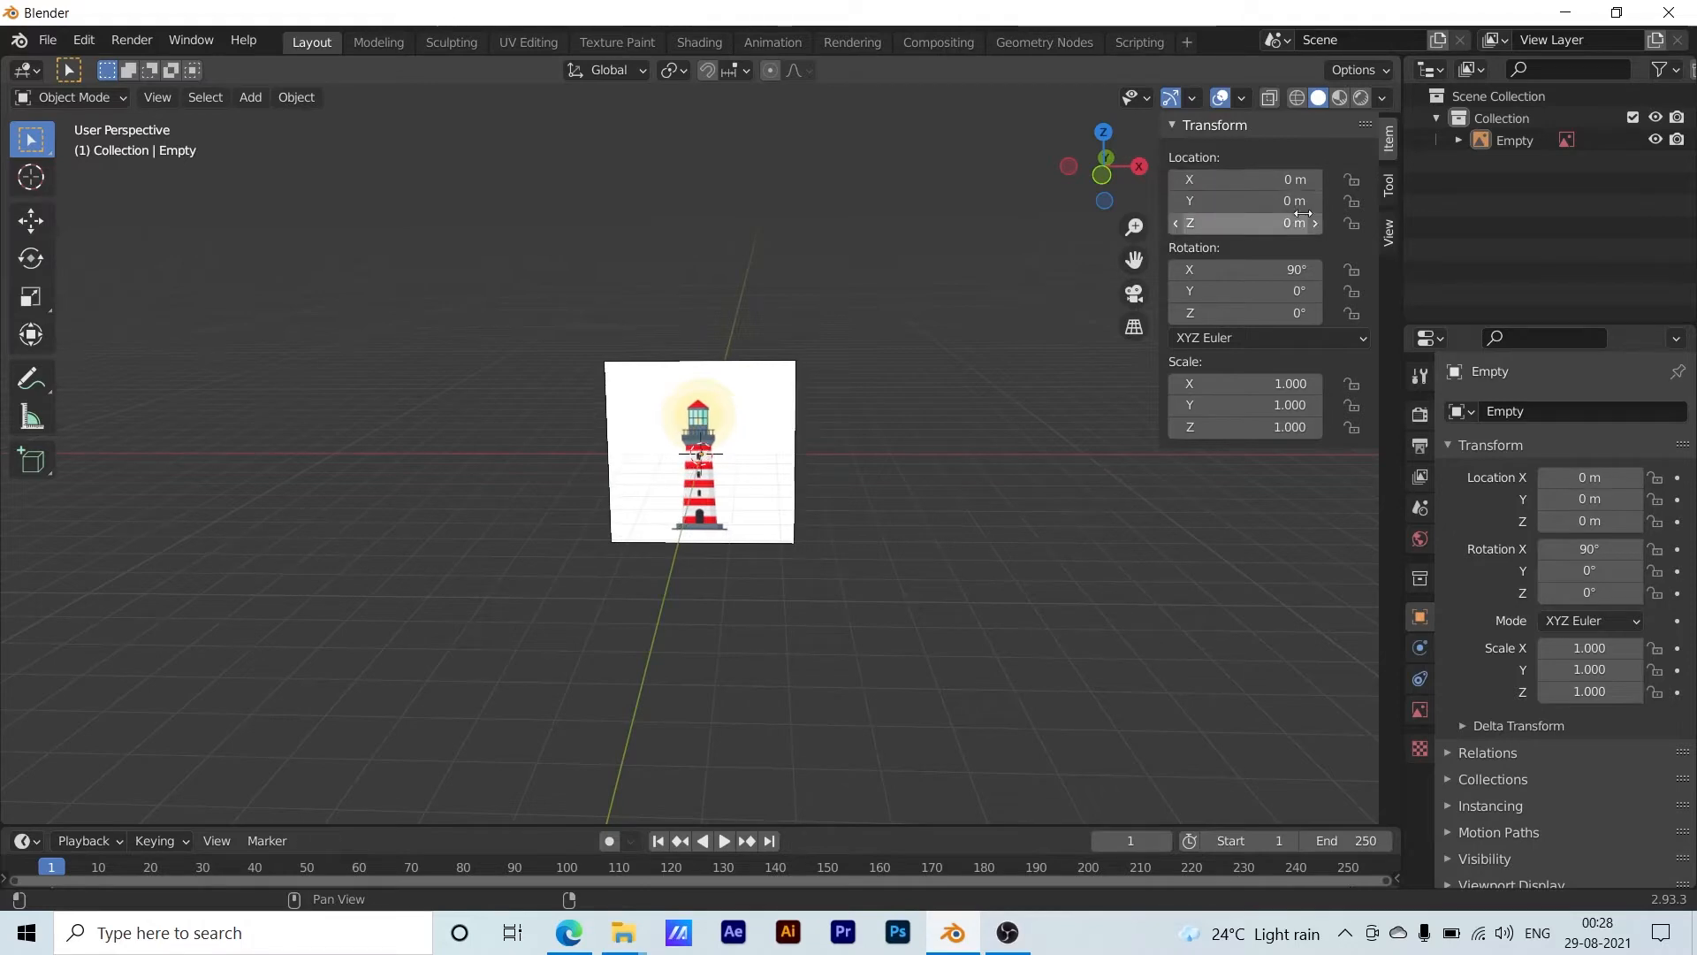
drag(1288, 225, 1398, 225)
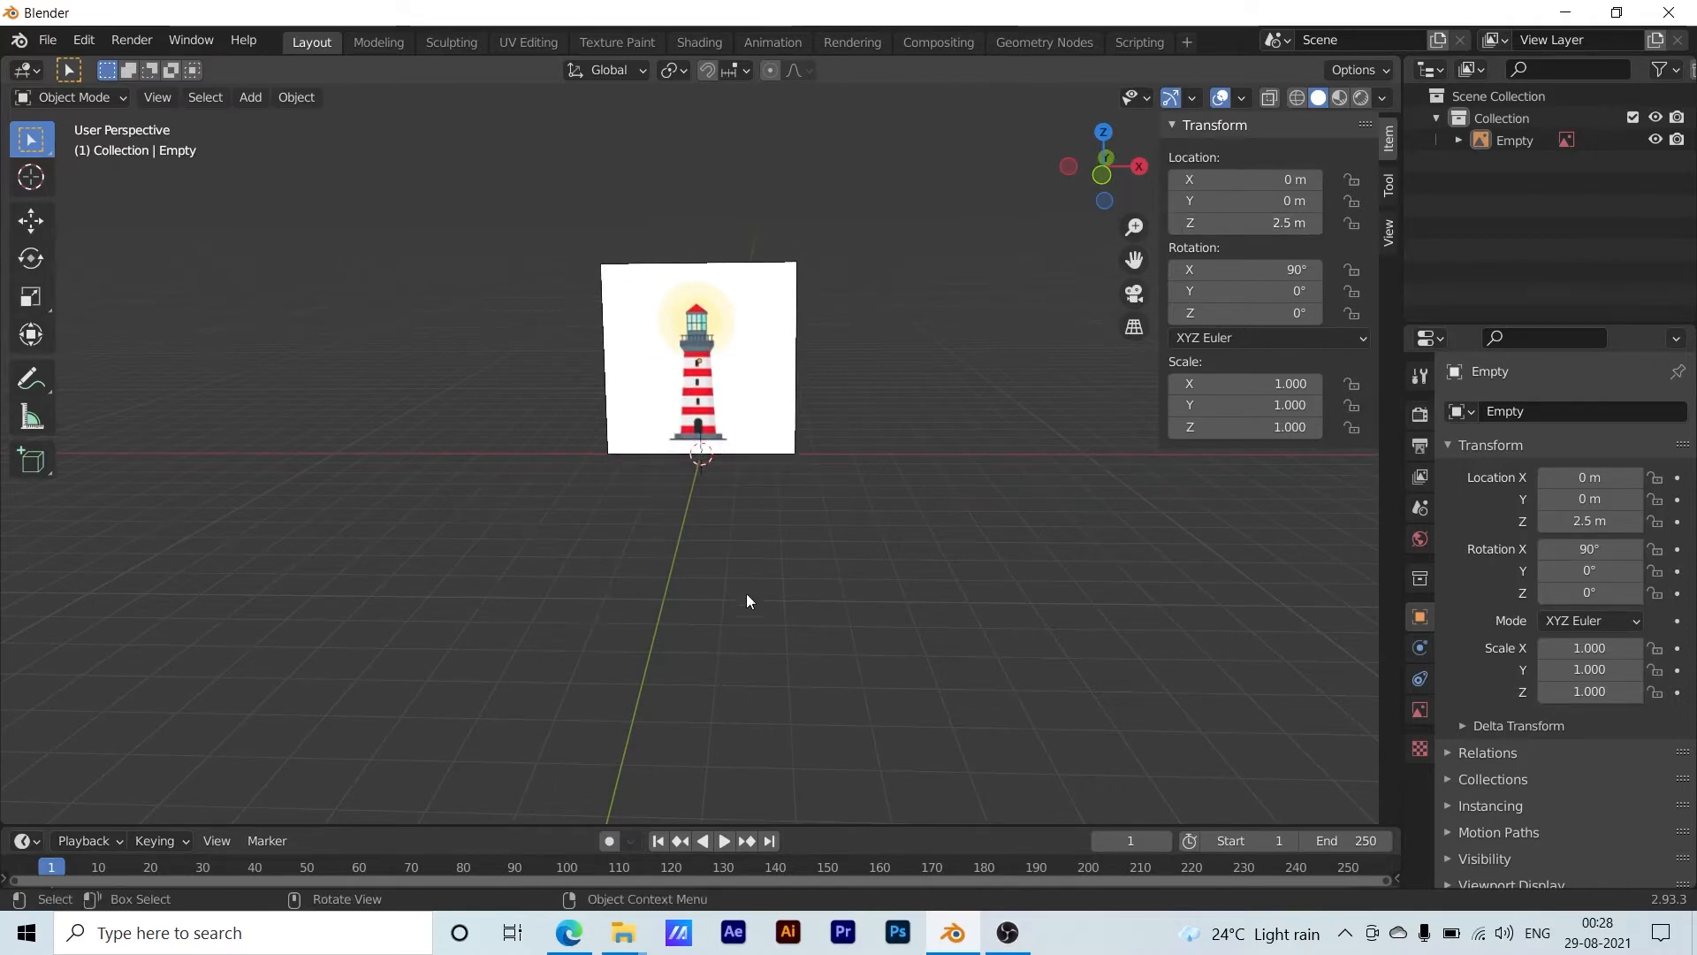
Examine the reference image's alignment in the left, top, right and back orthographic views
key(grave)
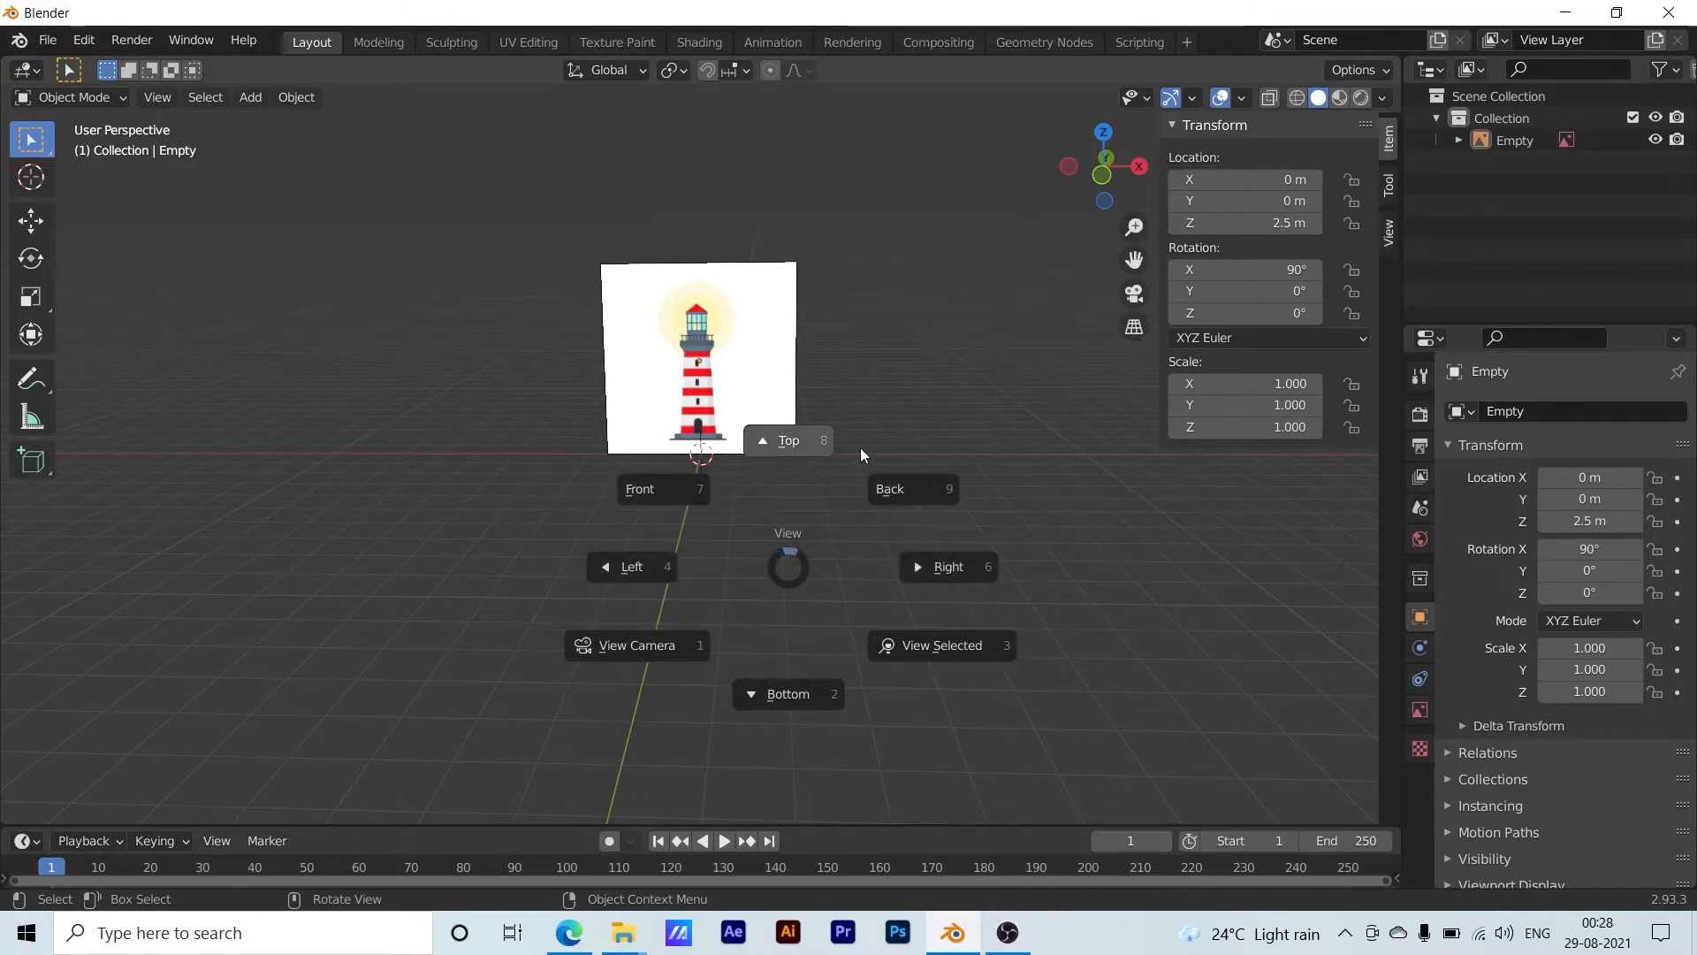
click(623, 583)
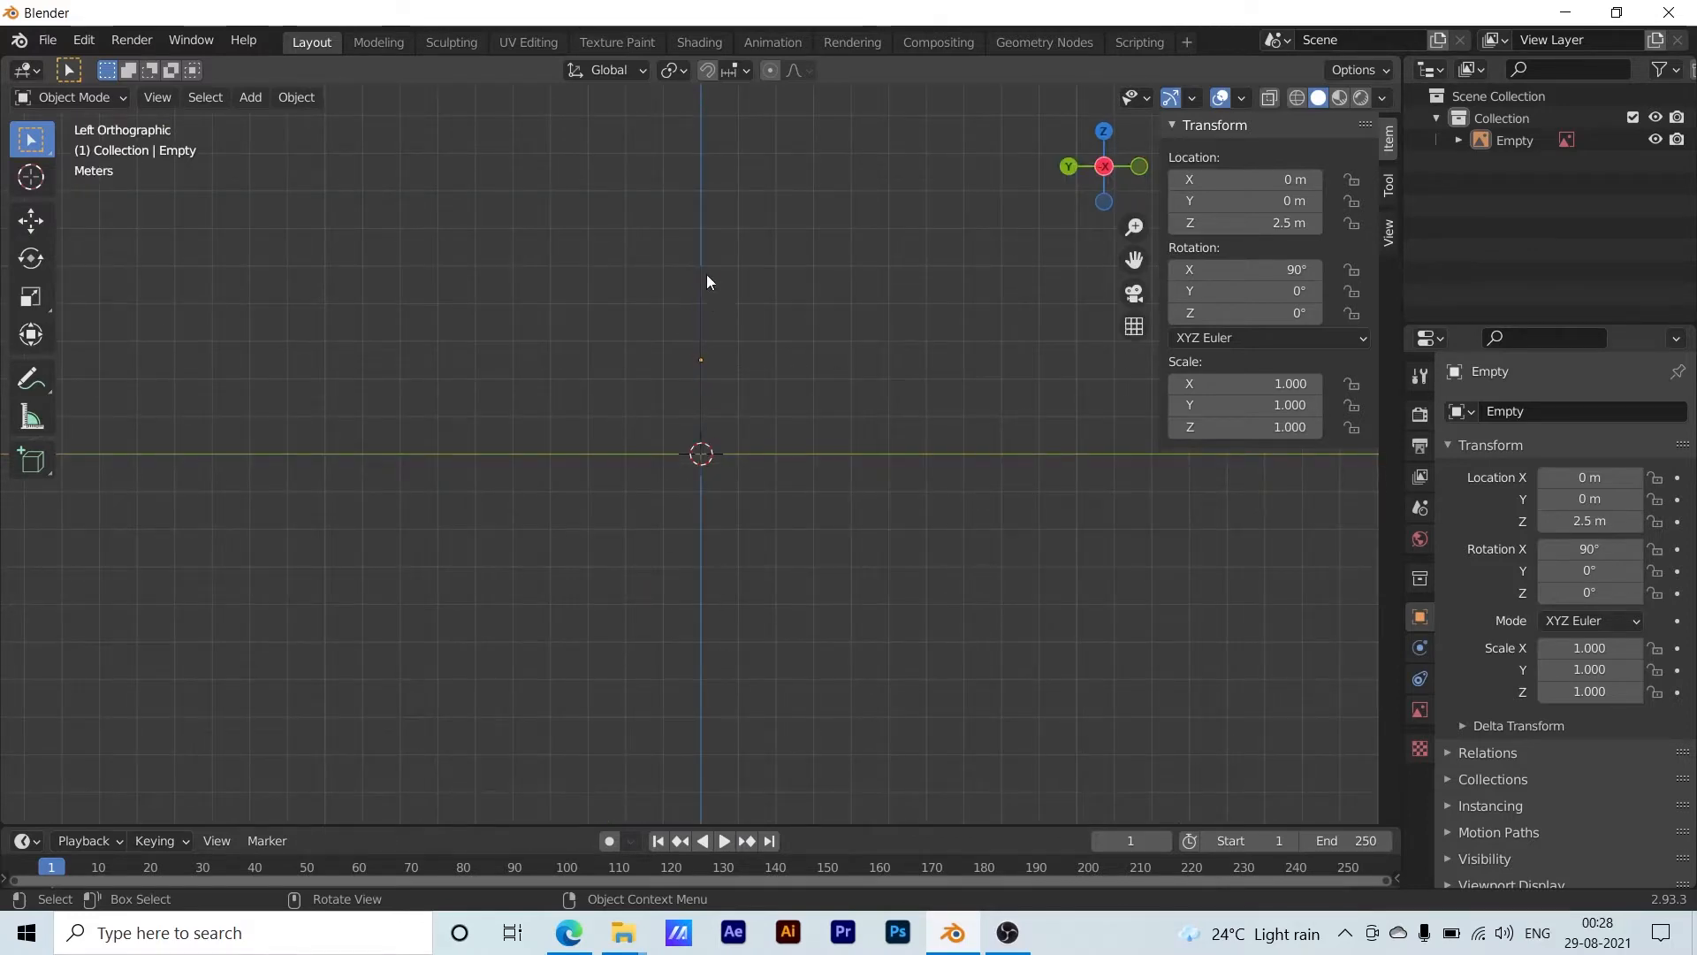
key(grave)
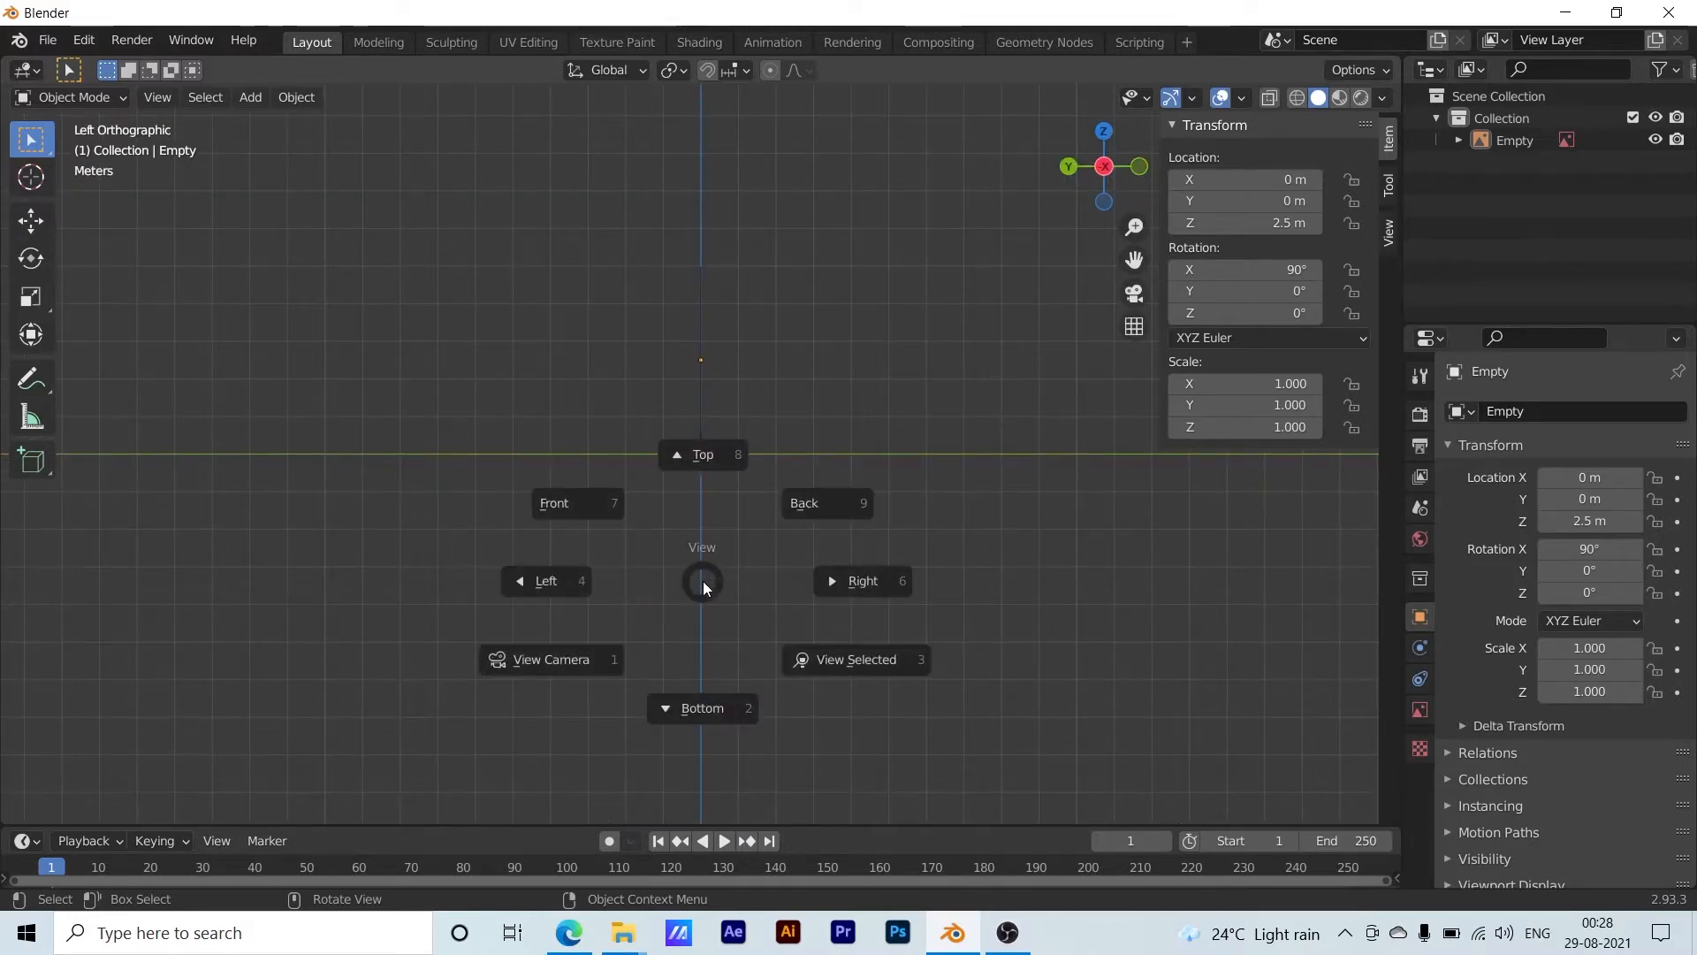
click(720, 465)
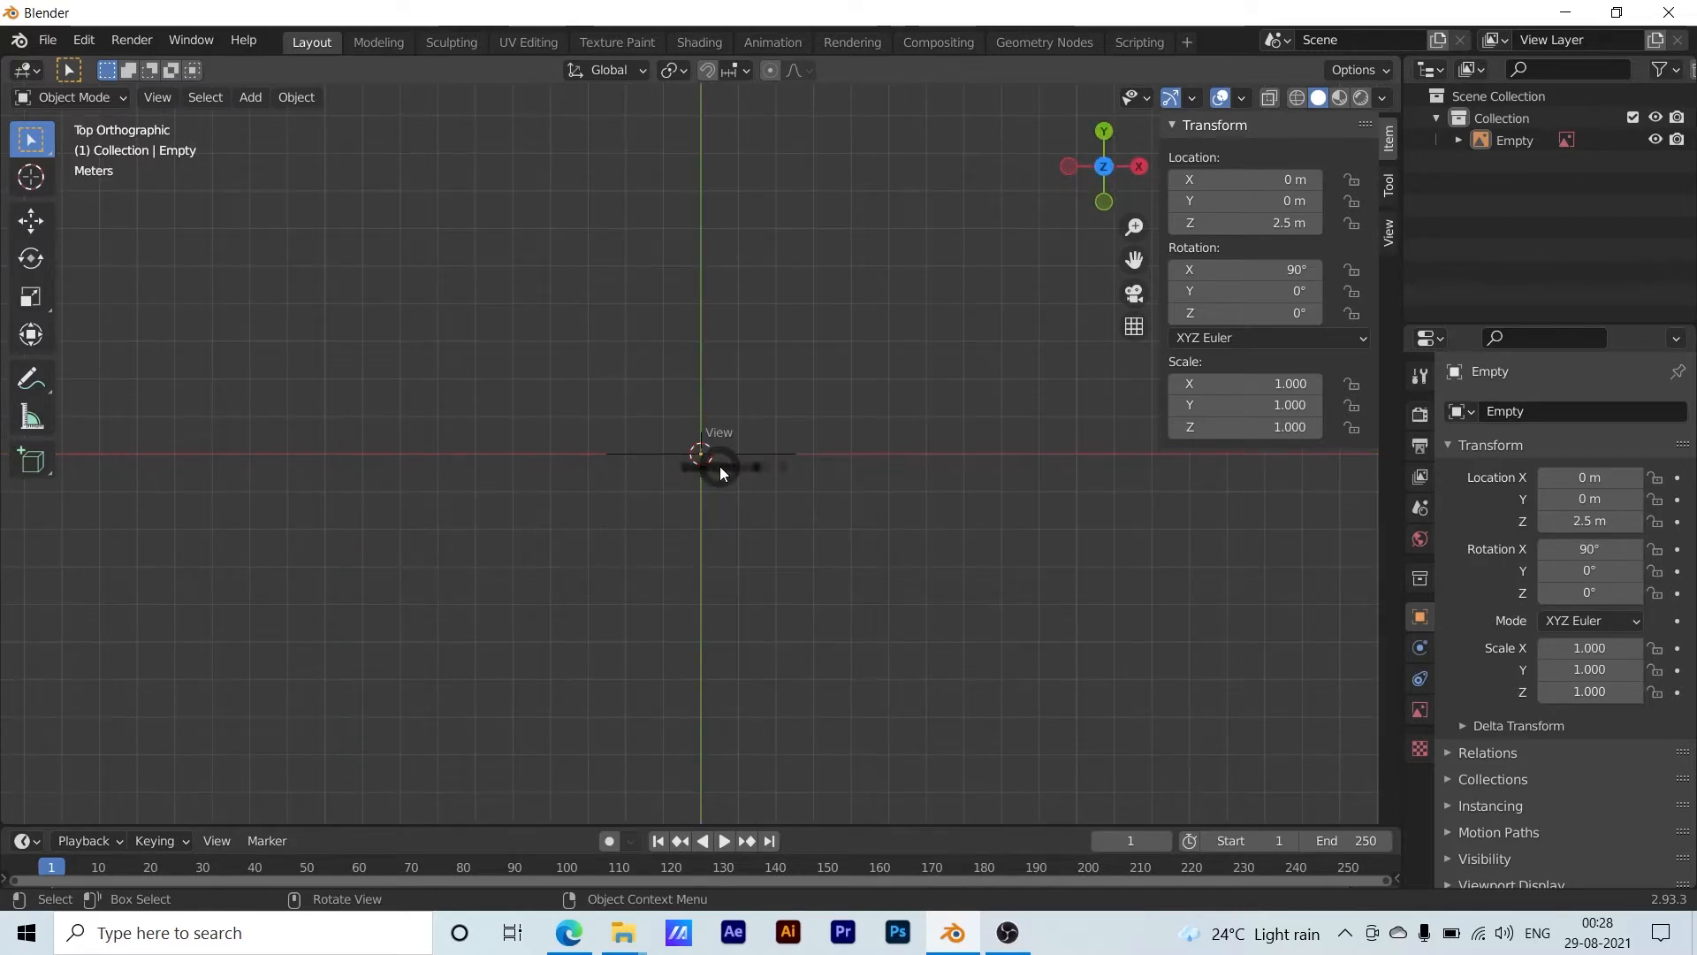
key(grave)
click(884, 465)
key(grave)
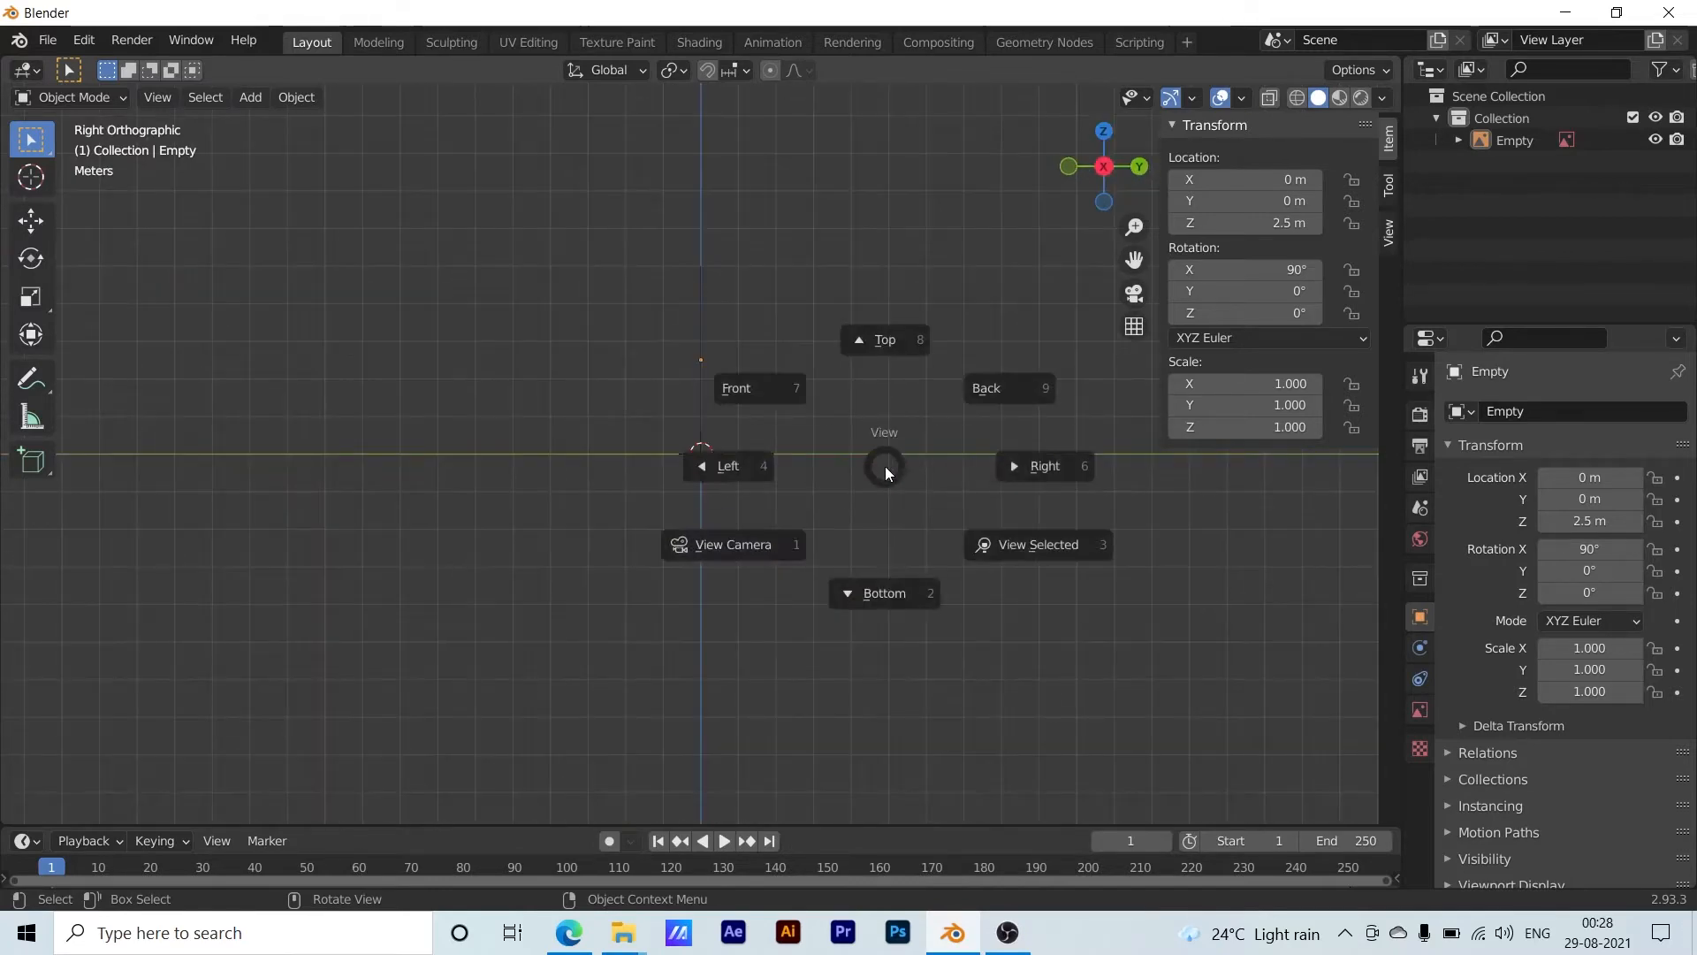
click(987, 405)
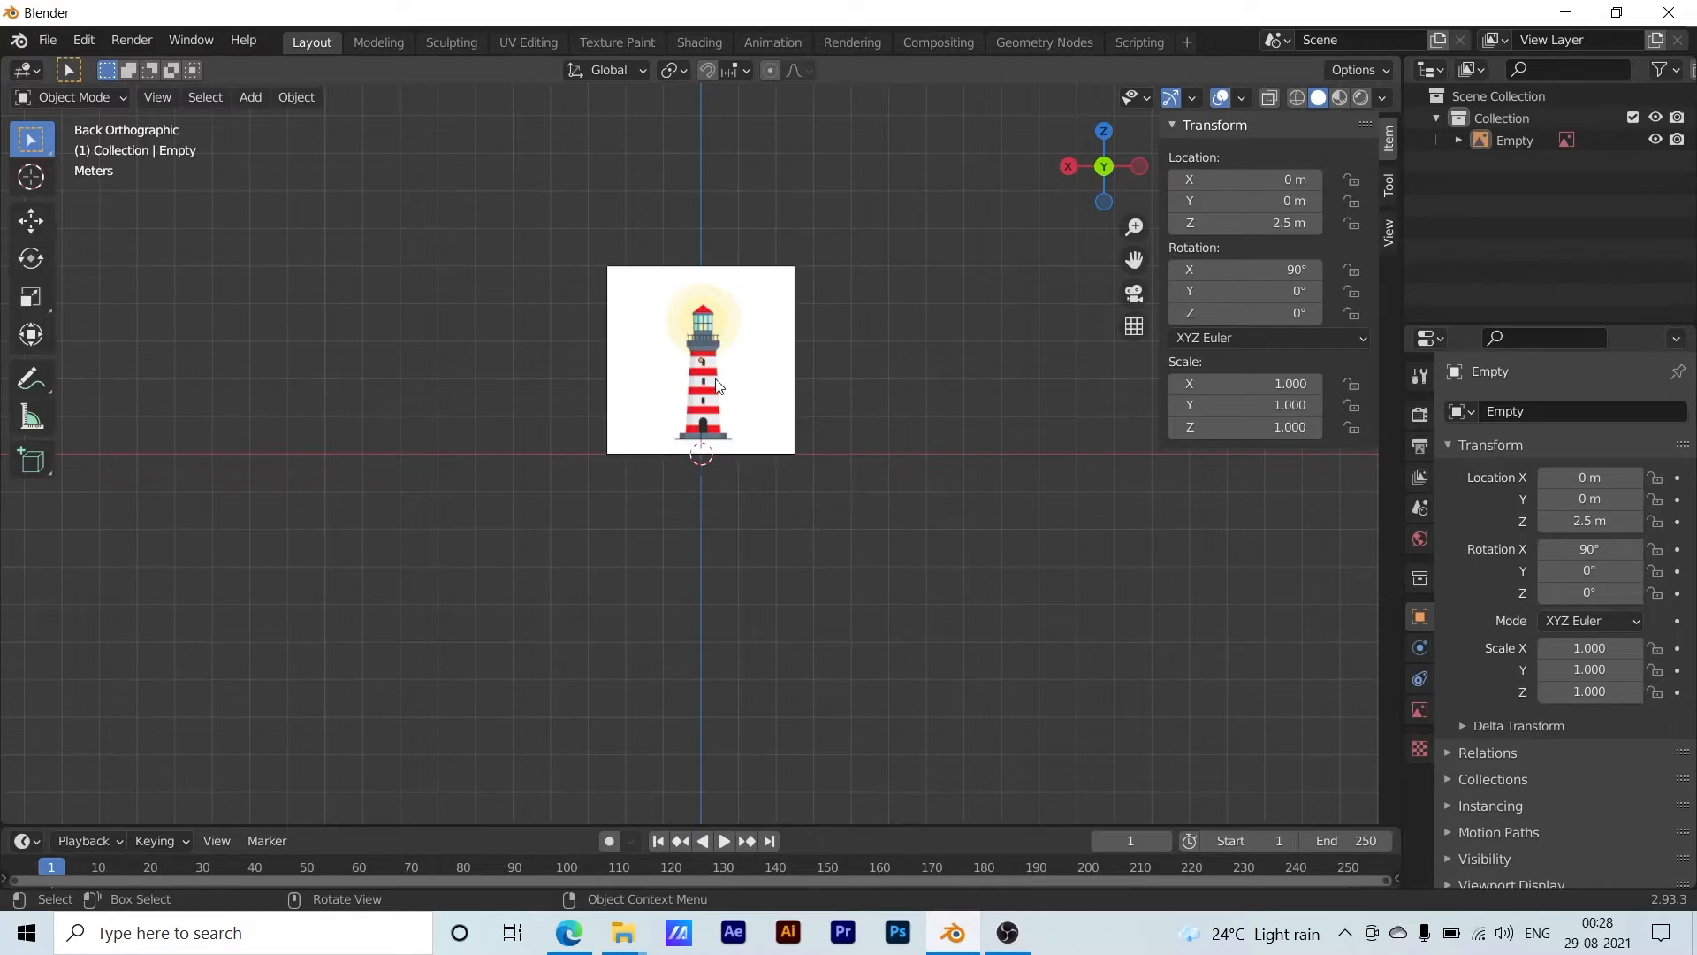
scroll(745, 406, up, 3)
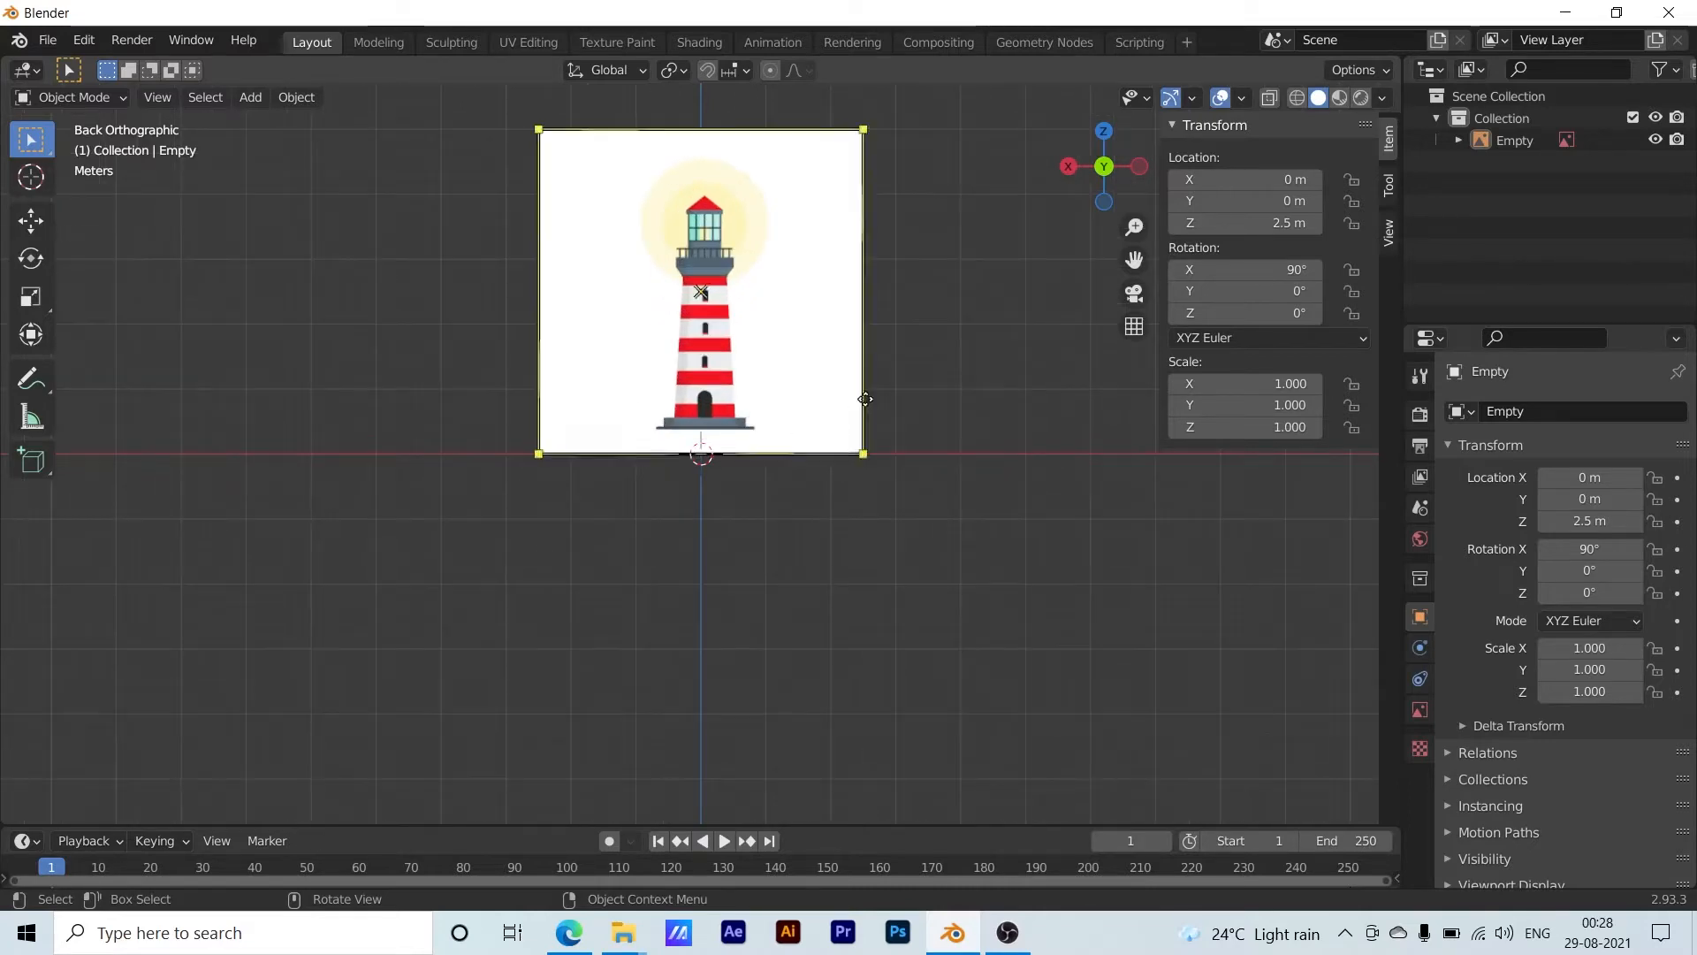
Collapse the Transform properties shown over the viewport
click(1383, 100)
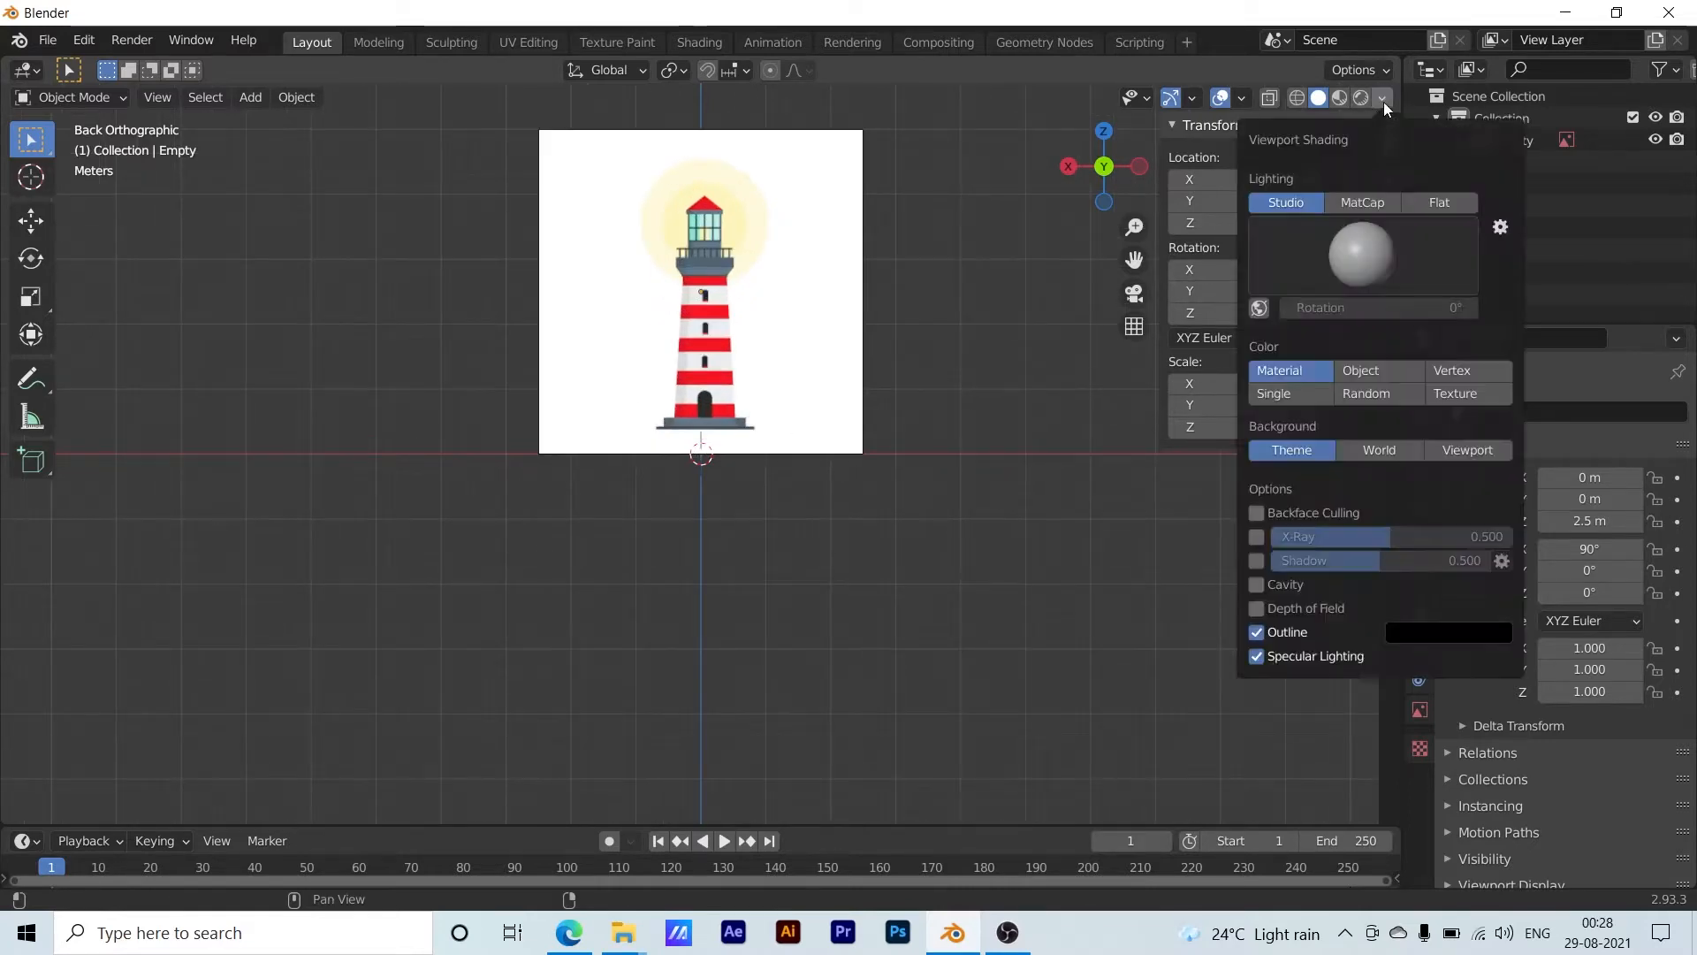
click(1383, 102)
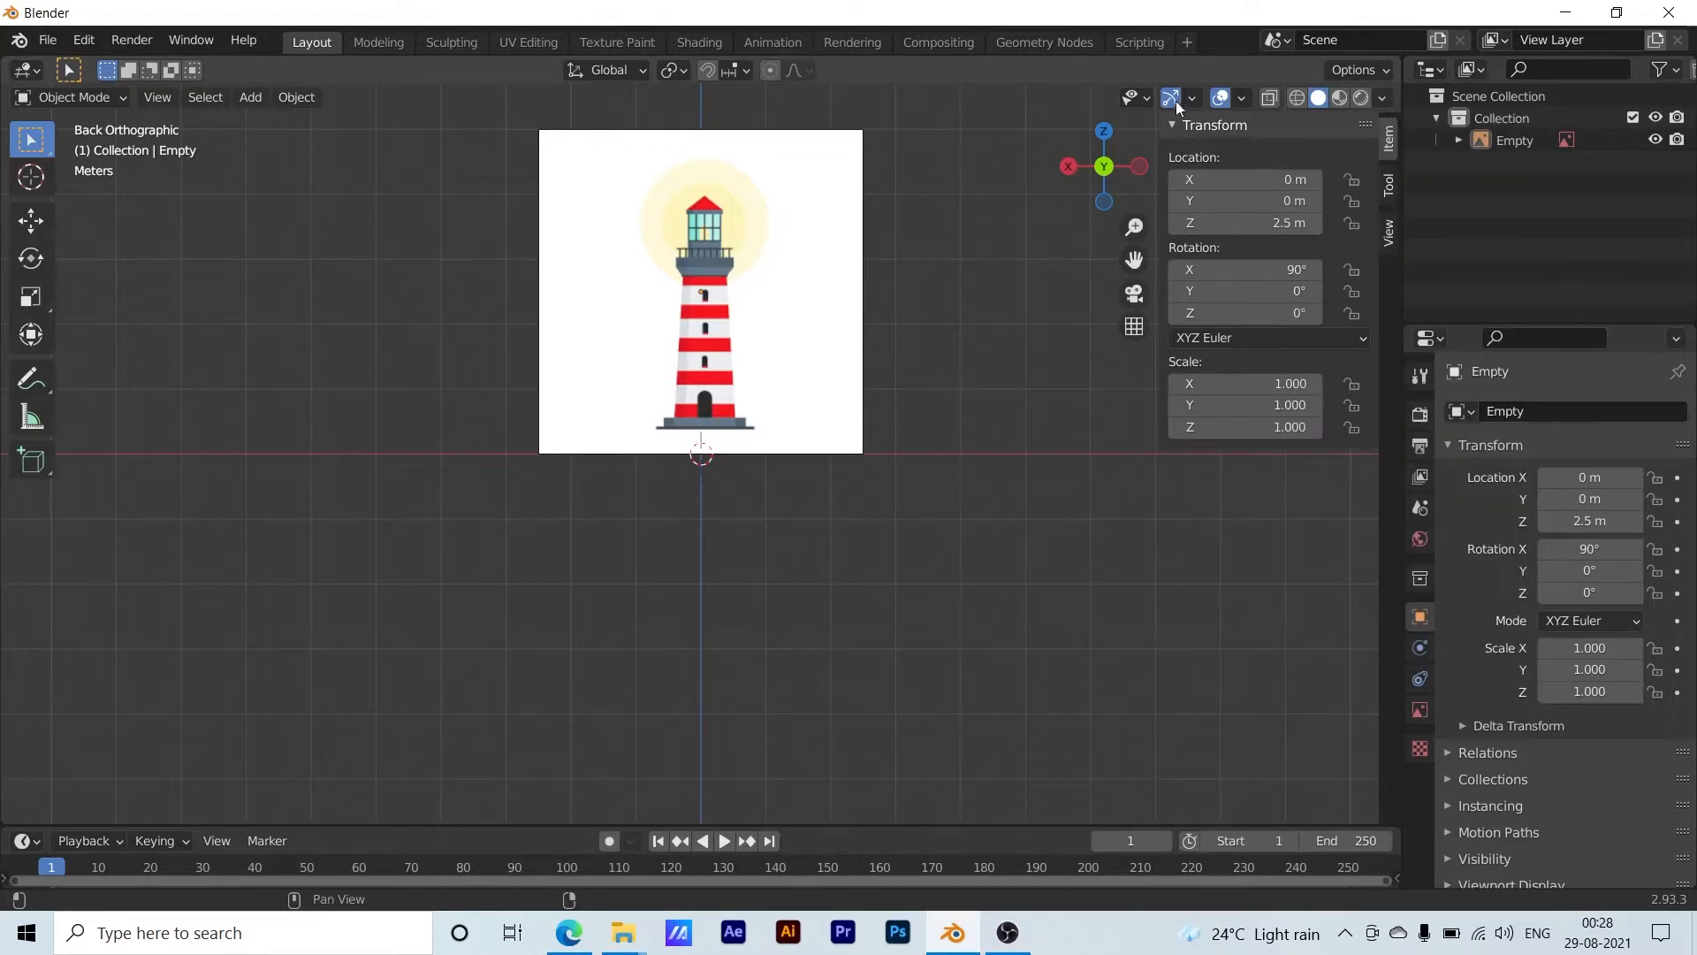
click(1170, 124)
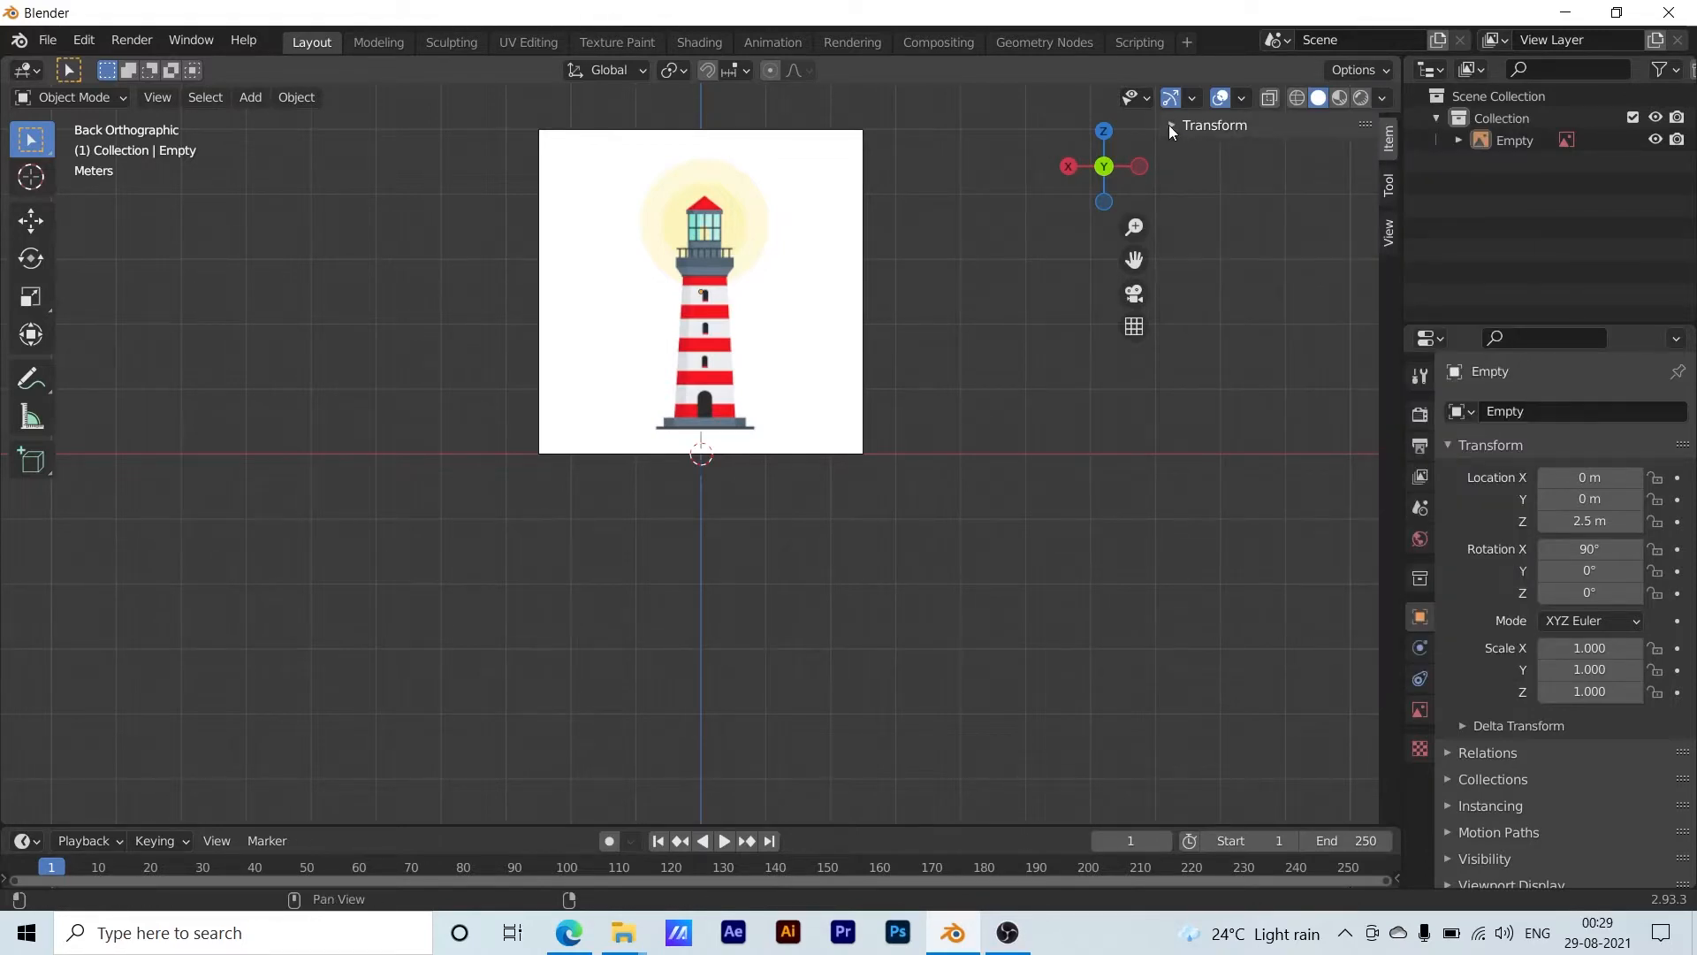
click(739, 324)
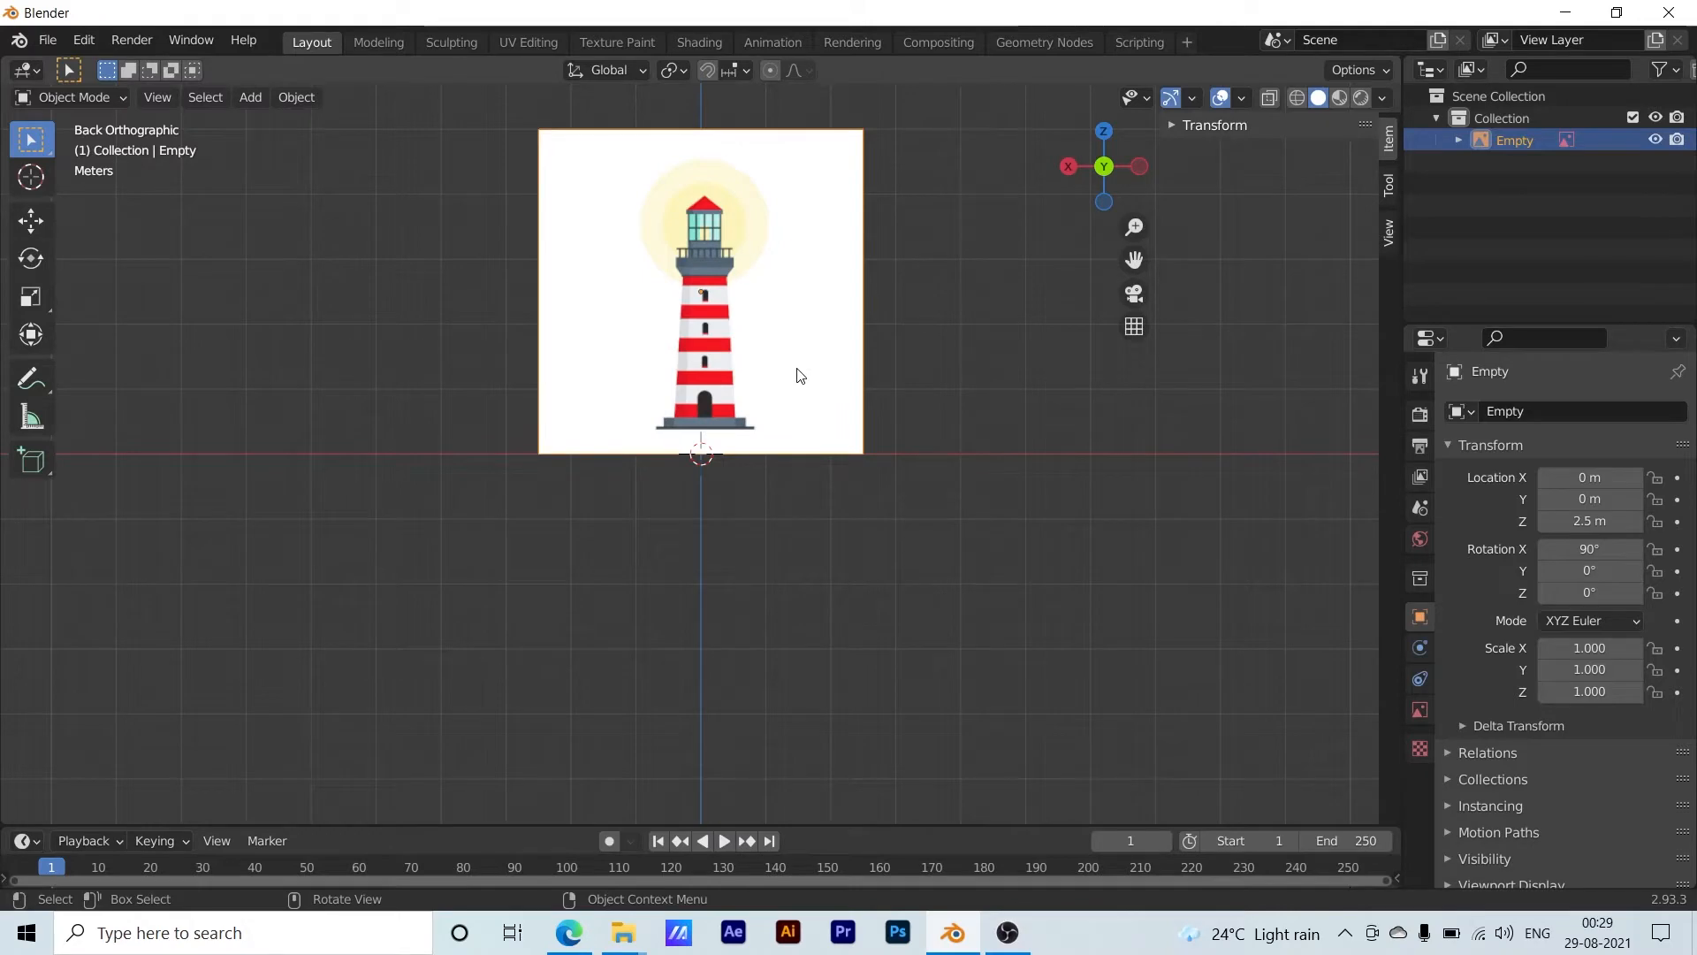
middle_drag(799, 374, 787, 341)
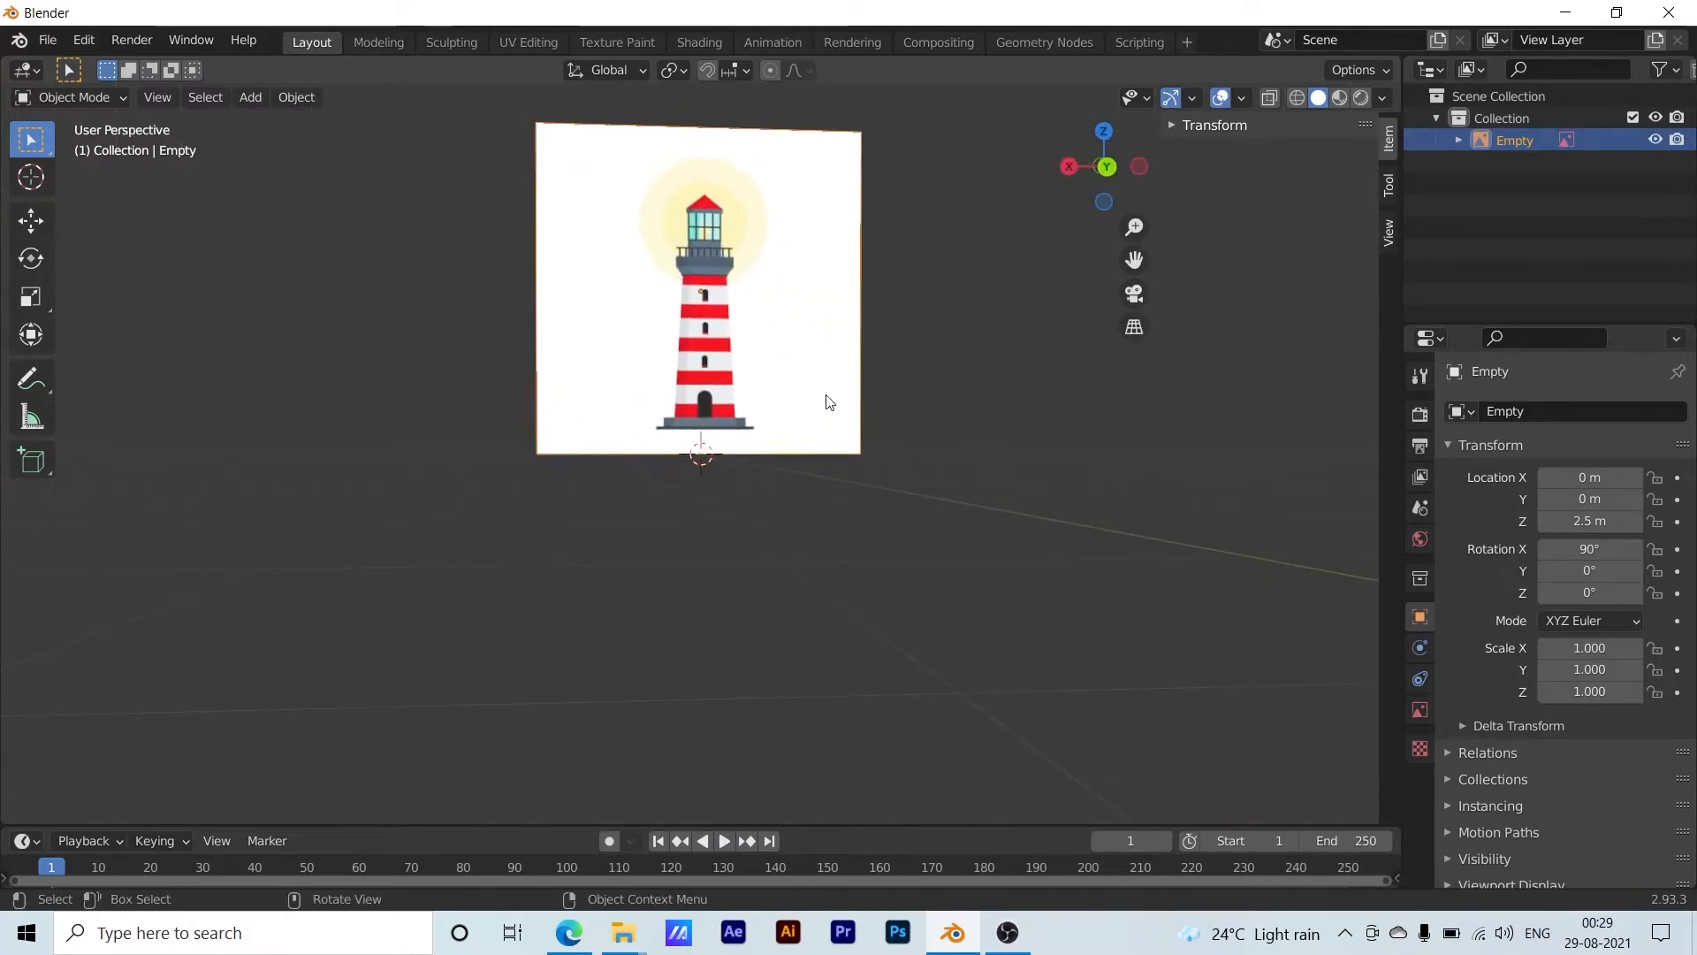
key(g)
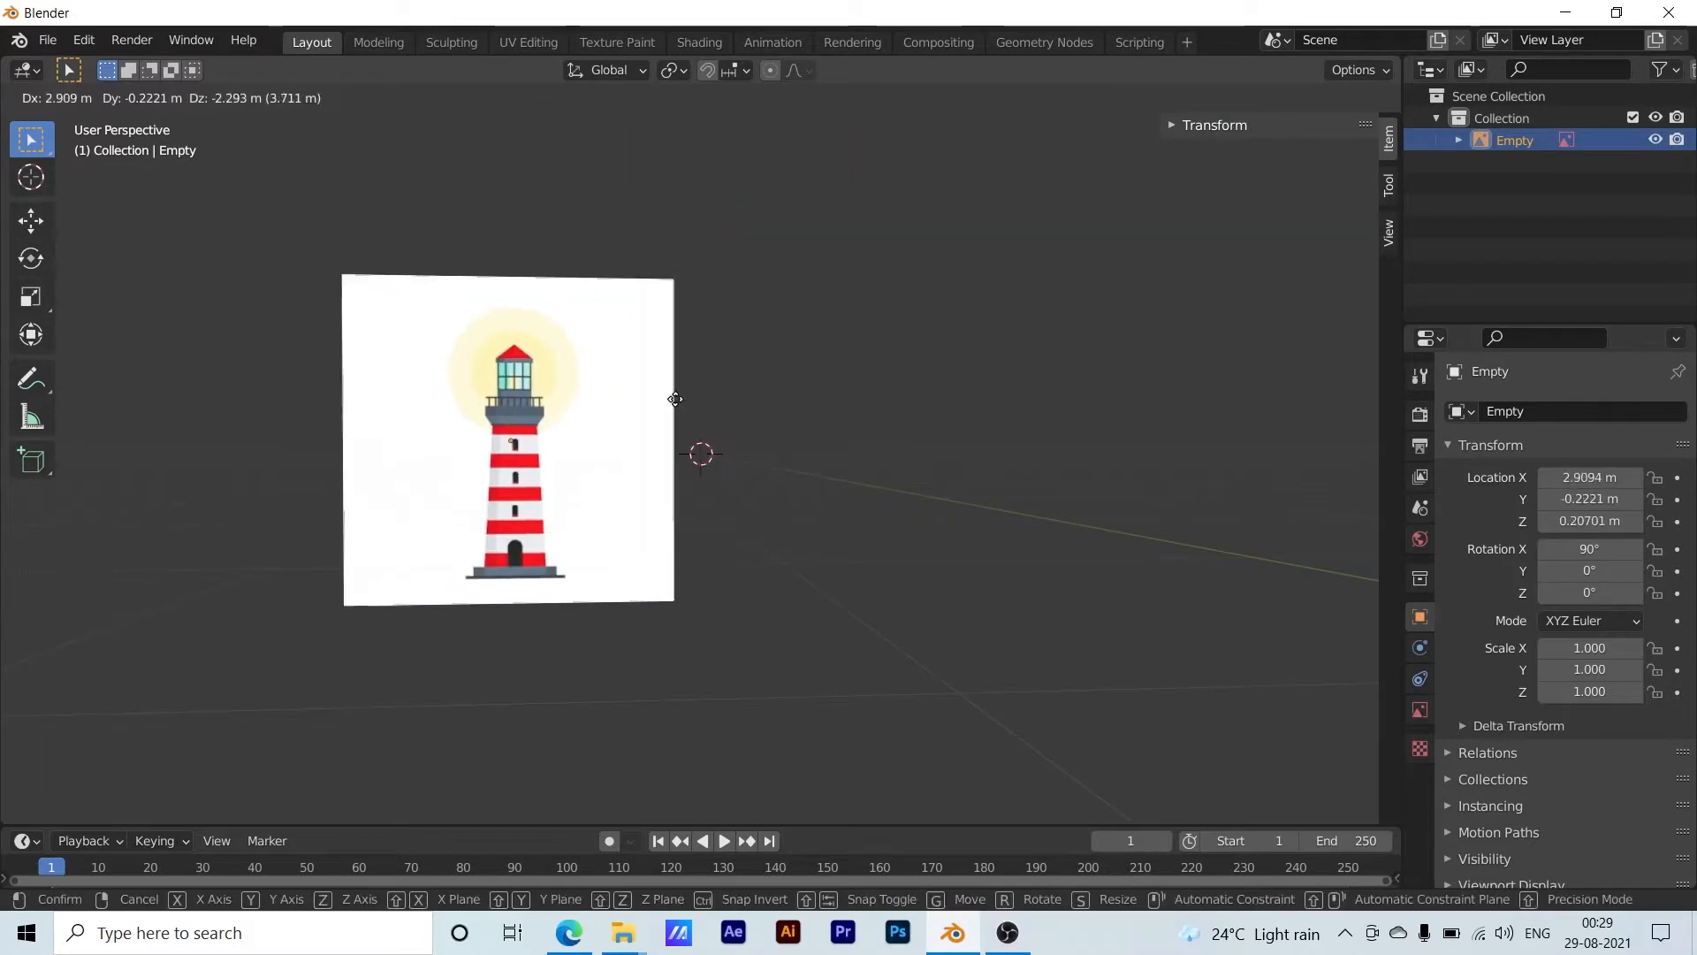
key(Escape)
middle_drag(976, 435, 952, 492)
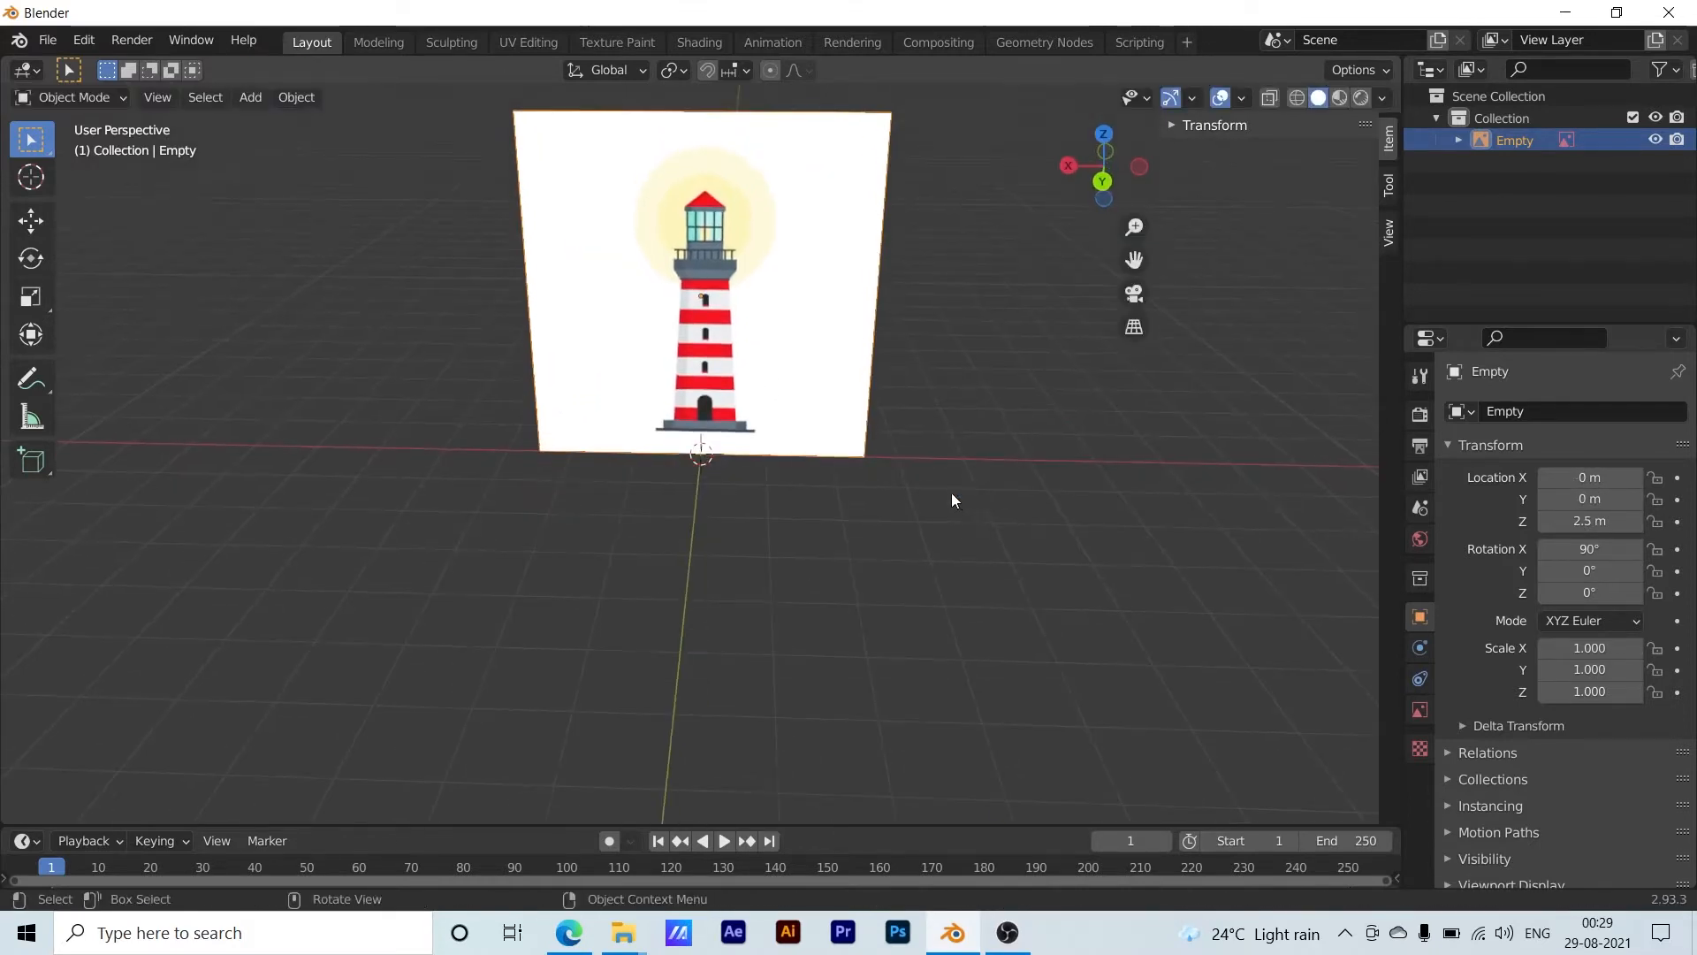
scroll(951, 492, down, 2)
Examine the reference image's Relations, Collections, Instancing and Motion Paths object properties
scroll(1538, 601, down, 1)
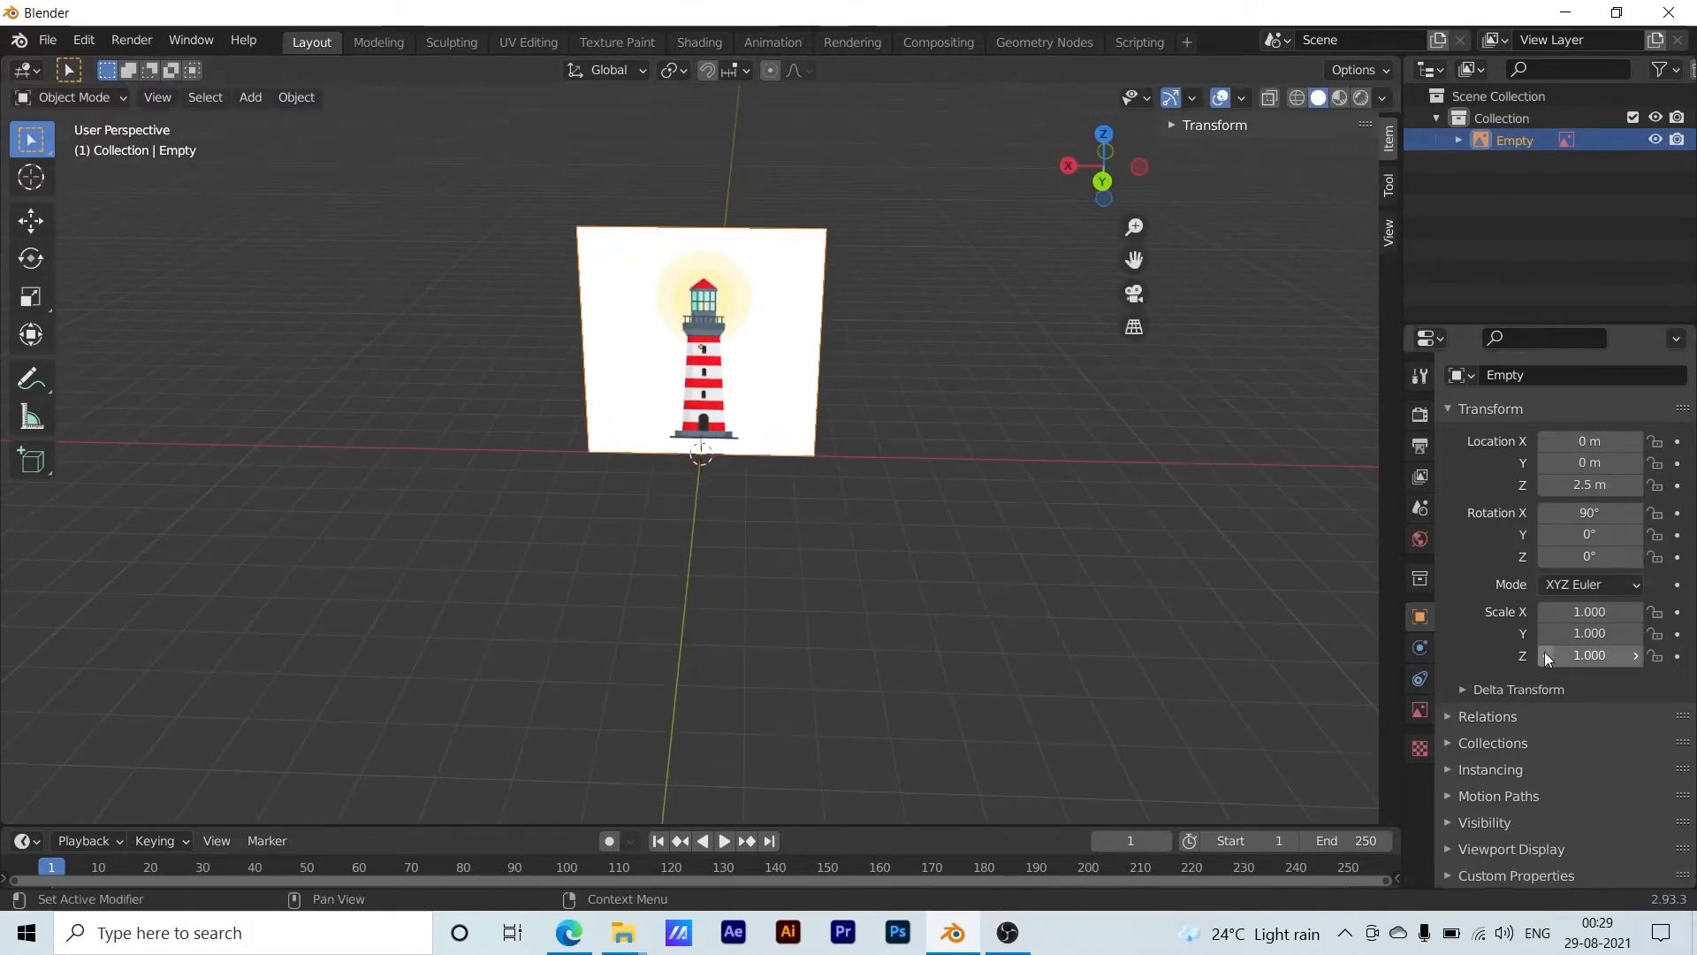
click(1447, 717)
scroll(1503, 765, down, 5)
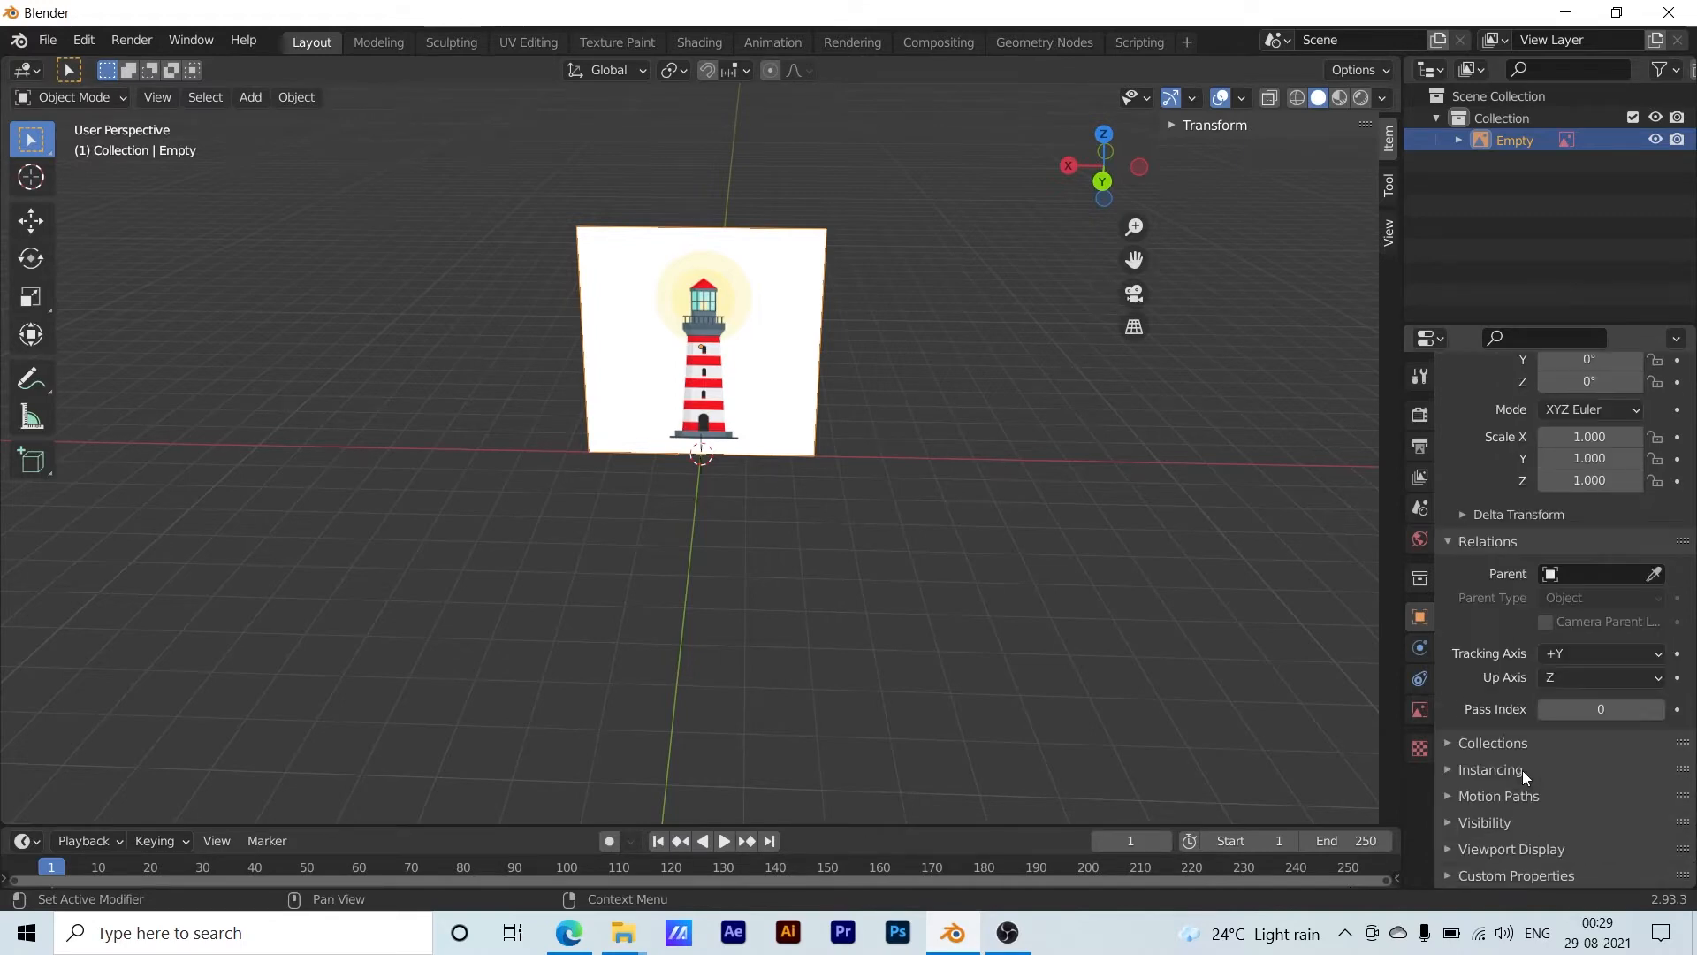
click(1467, 743)
scroll(1466, 738, down, 3)
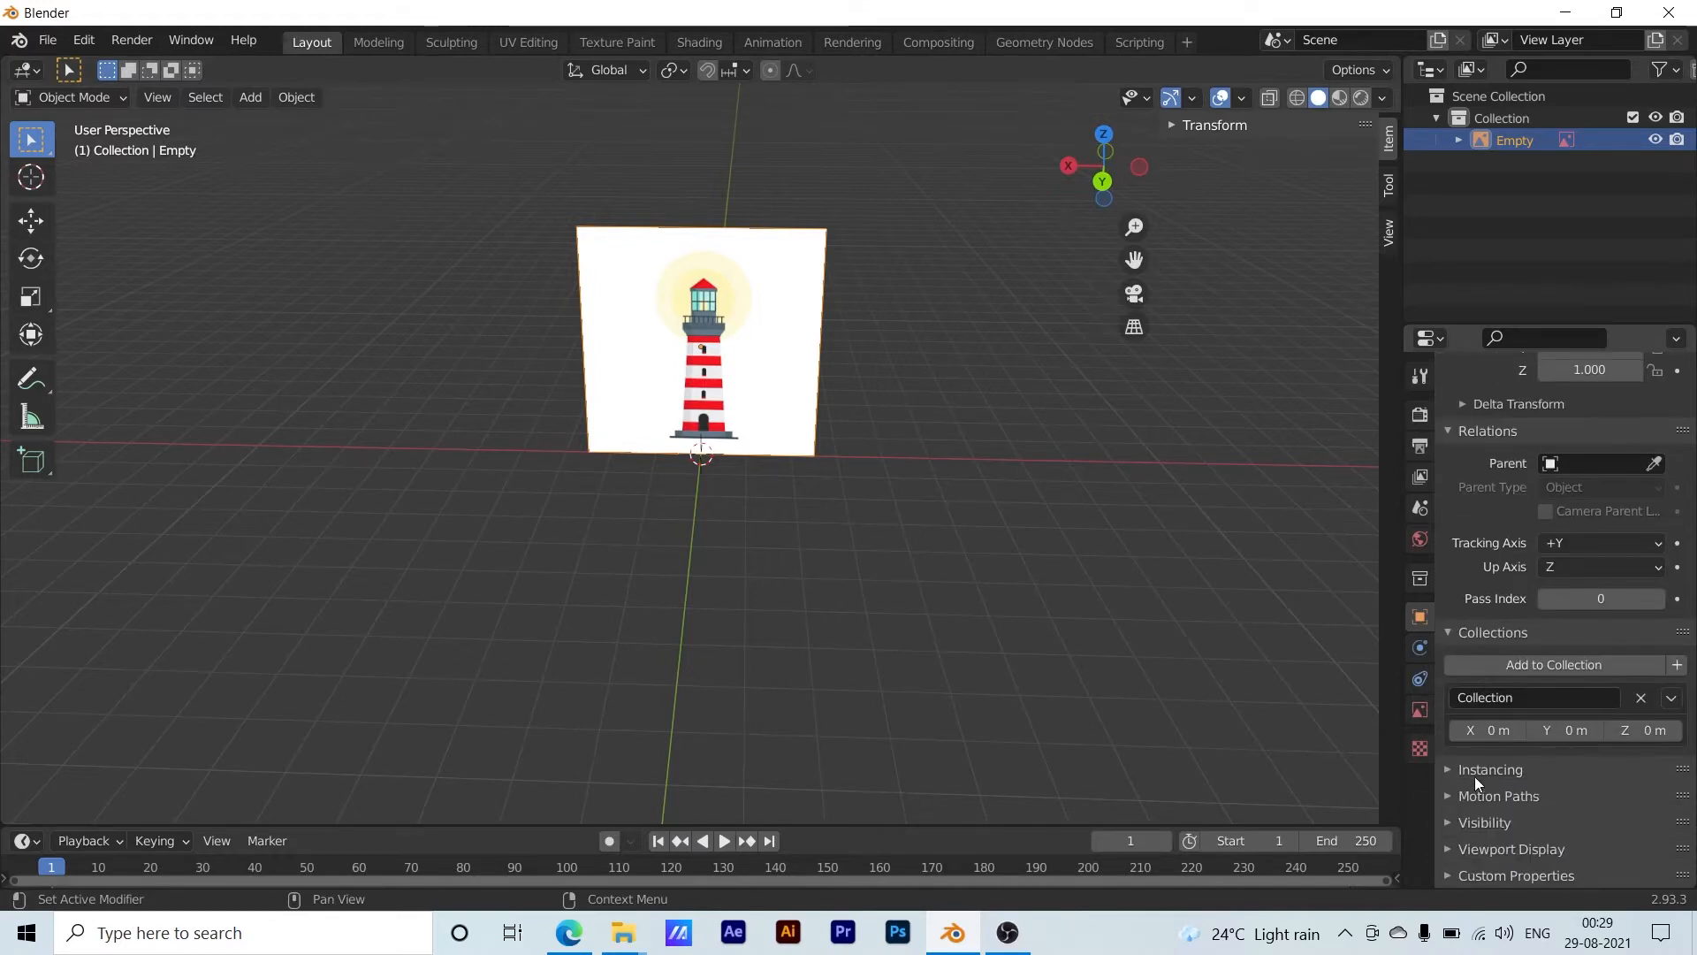
click(1451, 767)
scroll(1485, 762, down, 1)
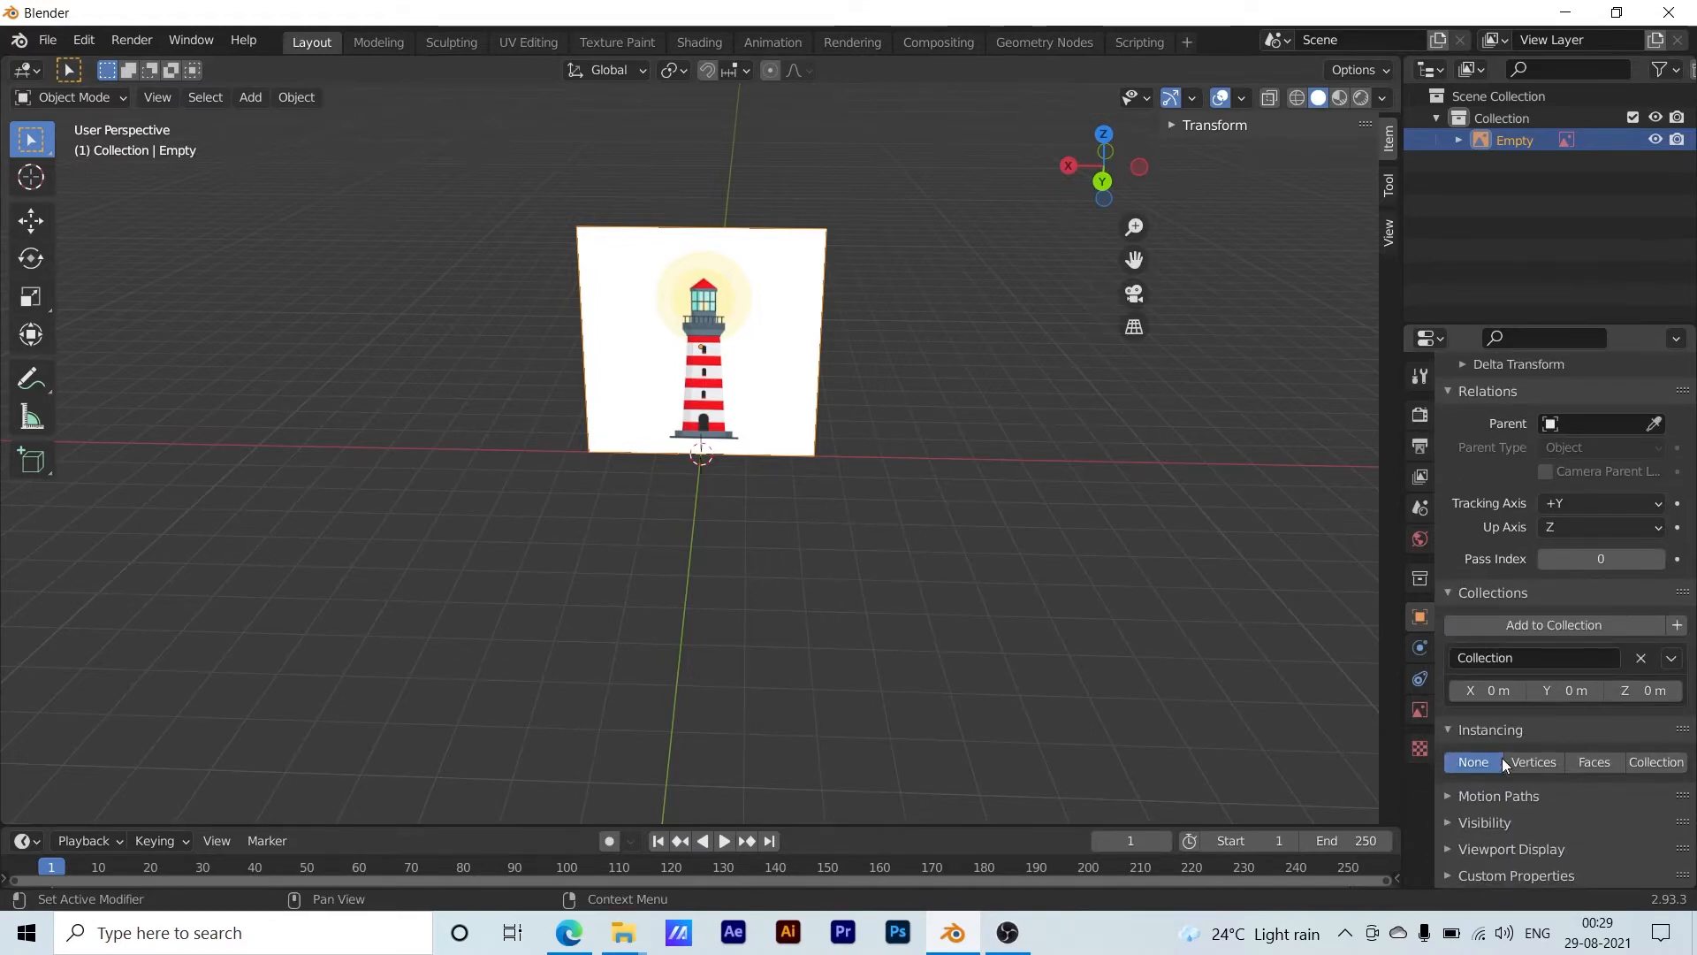
click(1449, 798)
scroll(1536, 789, down, 5)
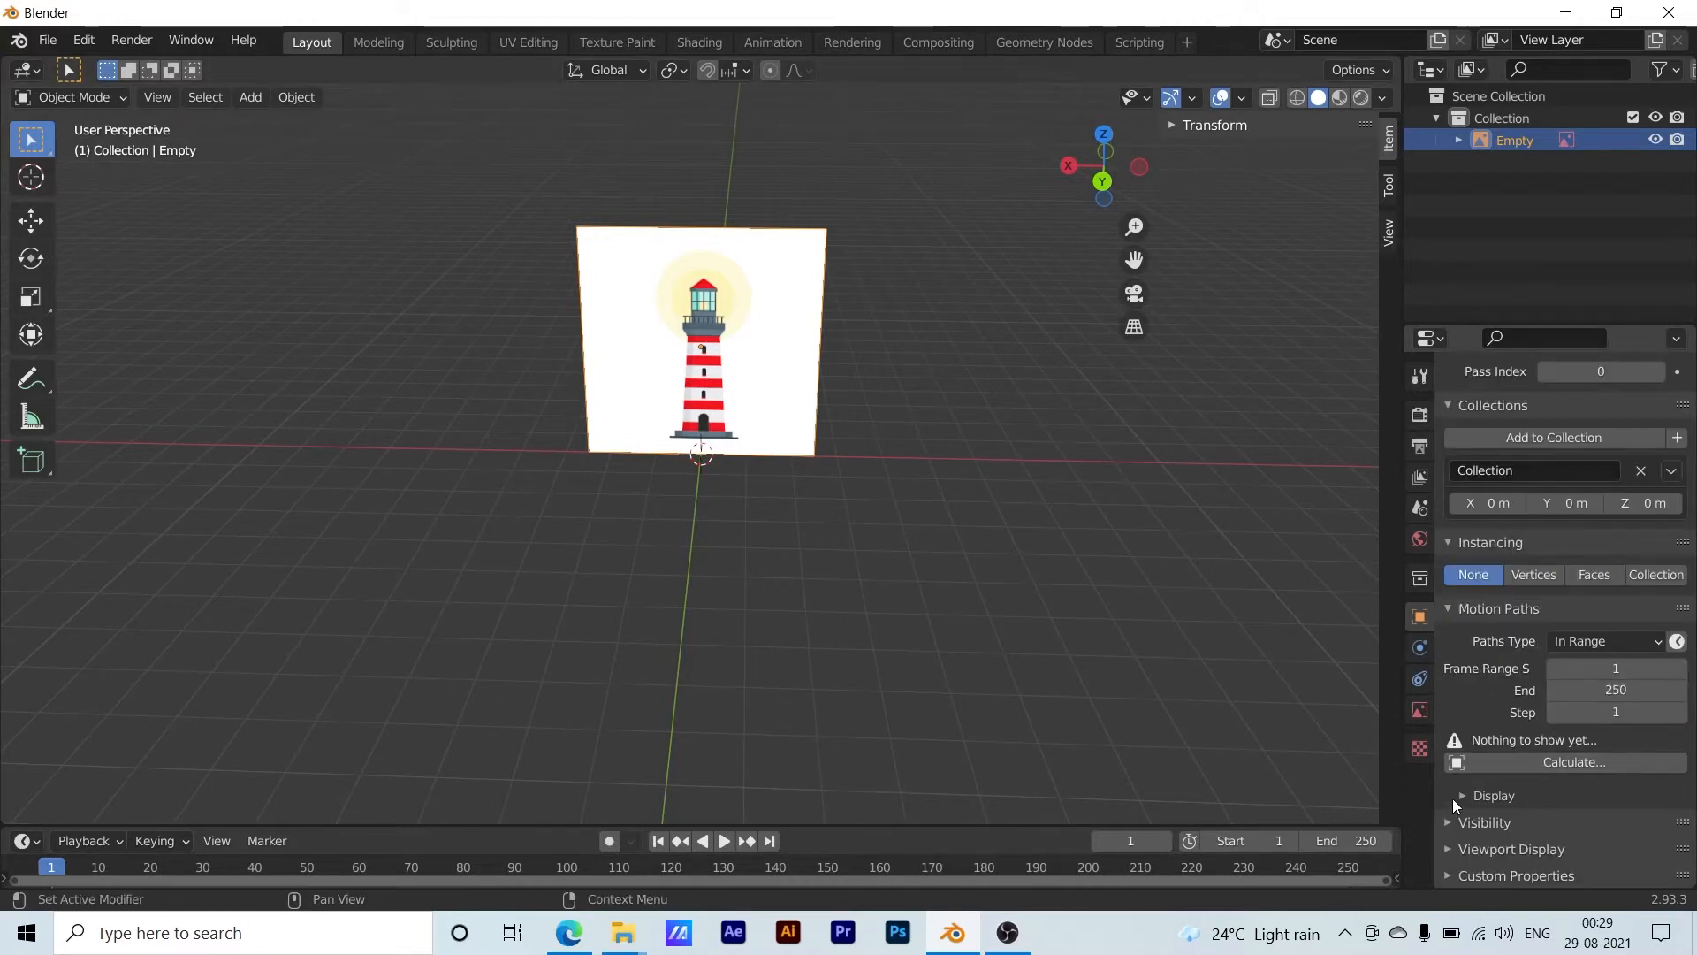
Make the reference image unselectable and exclude it from renders in its visibility settings, leaving it shown in viewports
click(1446, 820)
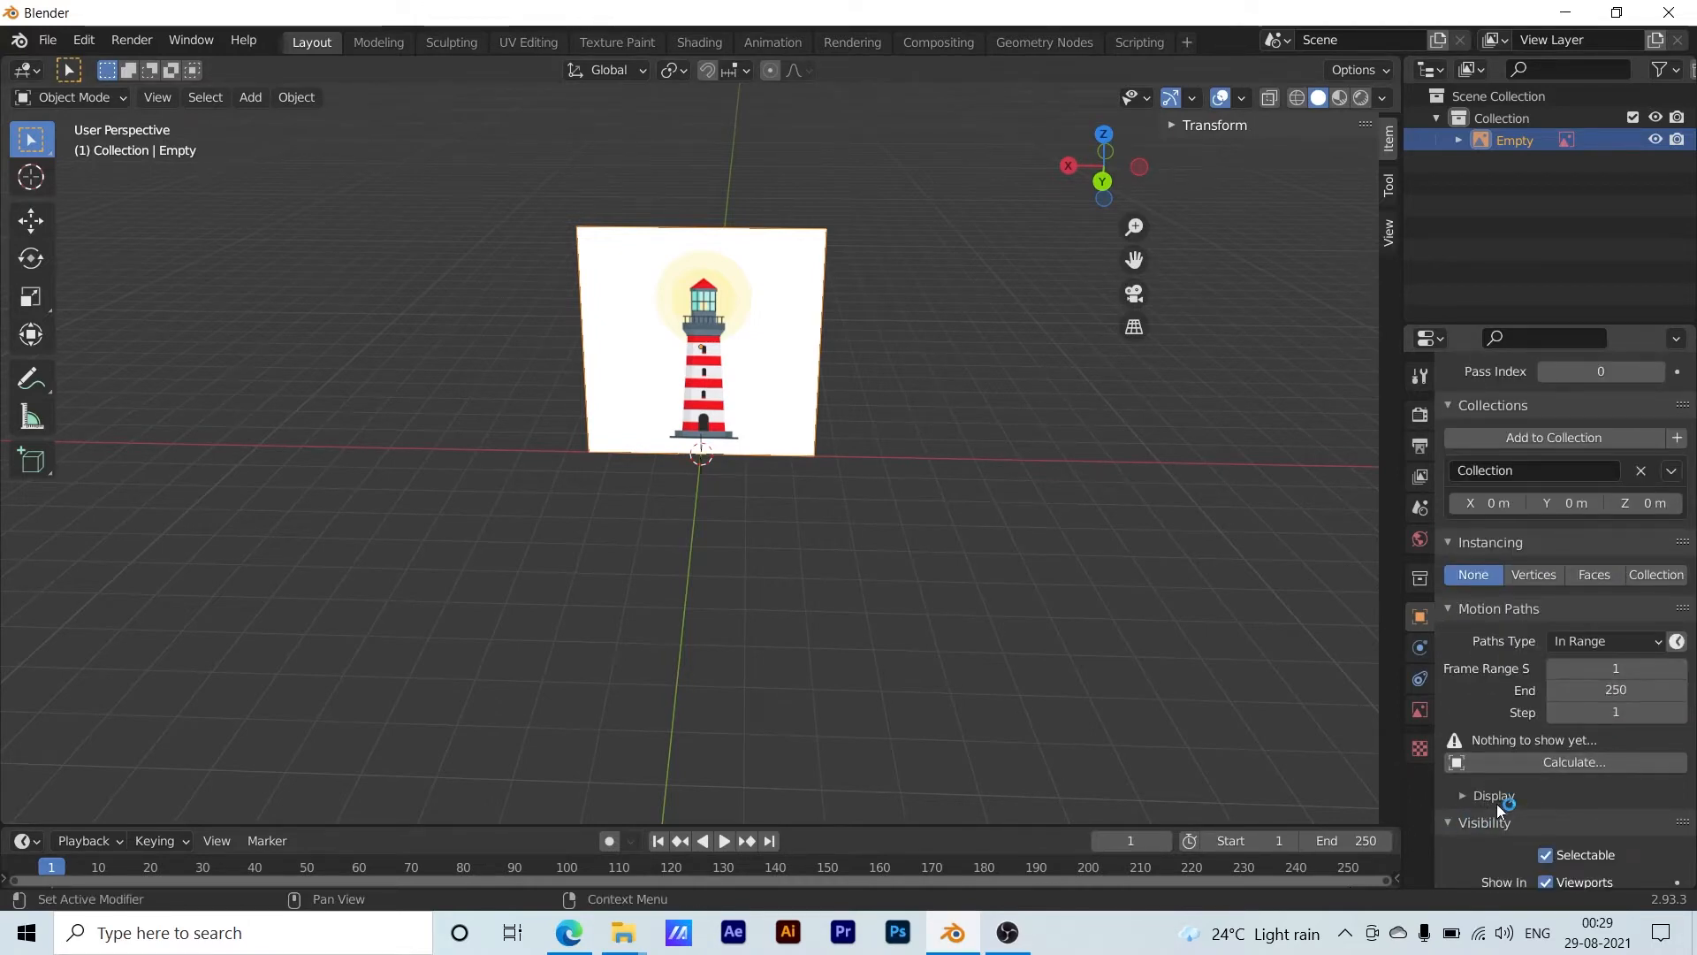
scroll(1502, 806, down, 2)
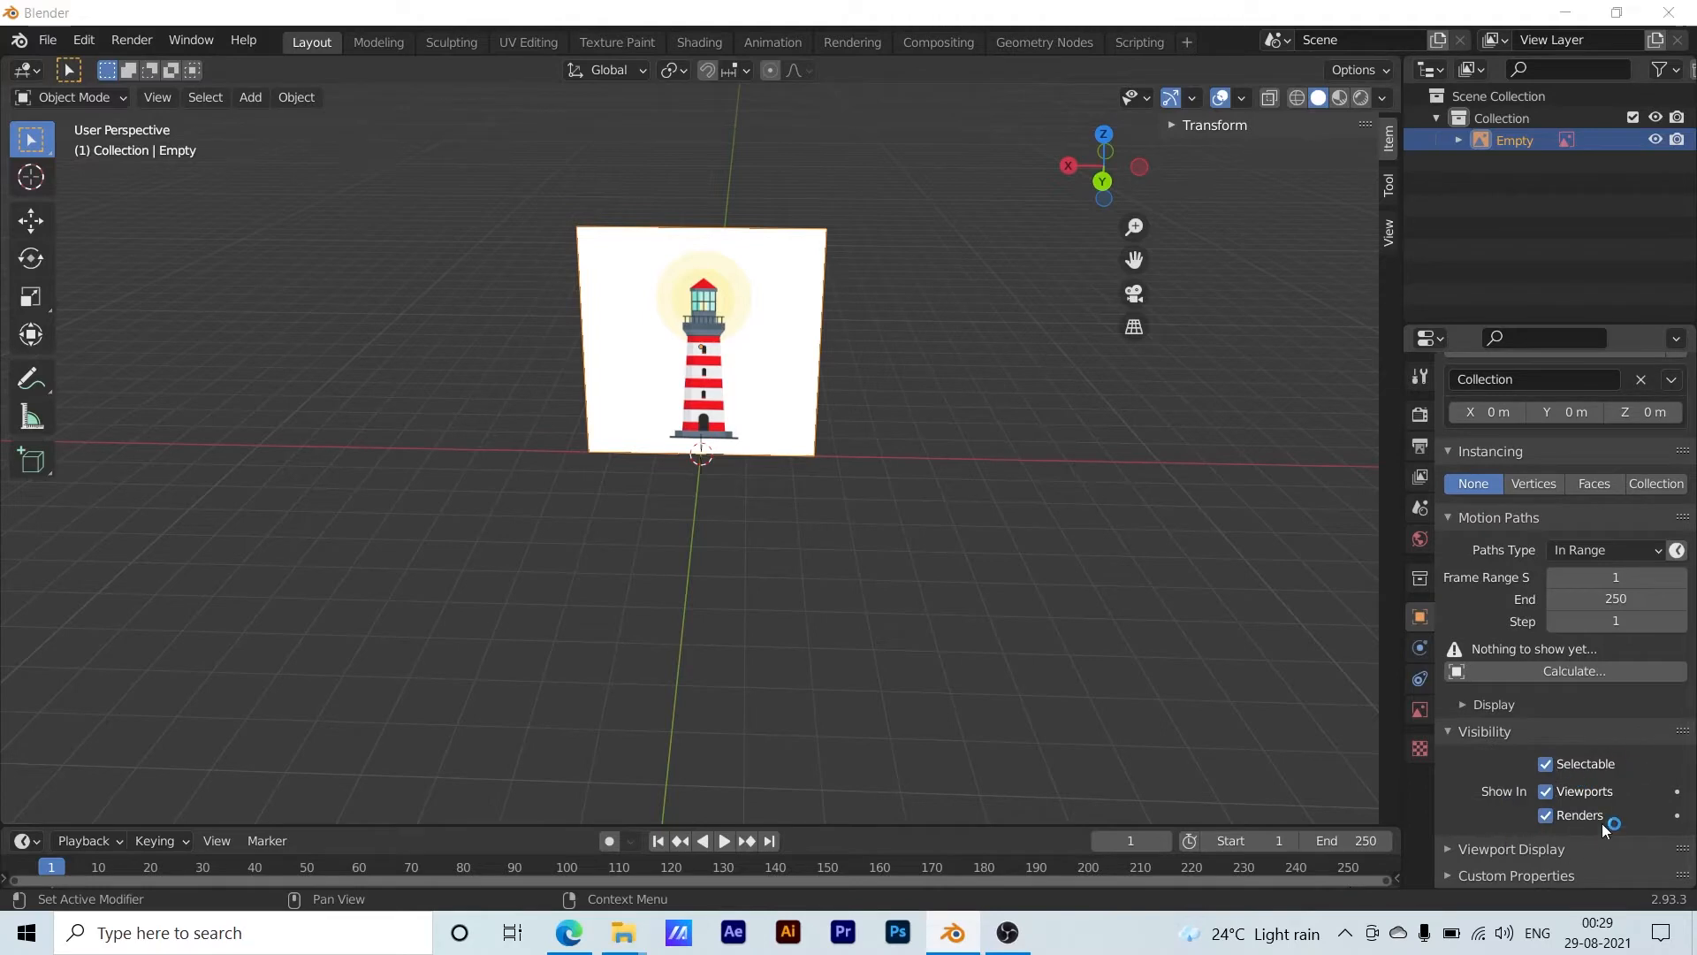
click(1546, 764)
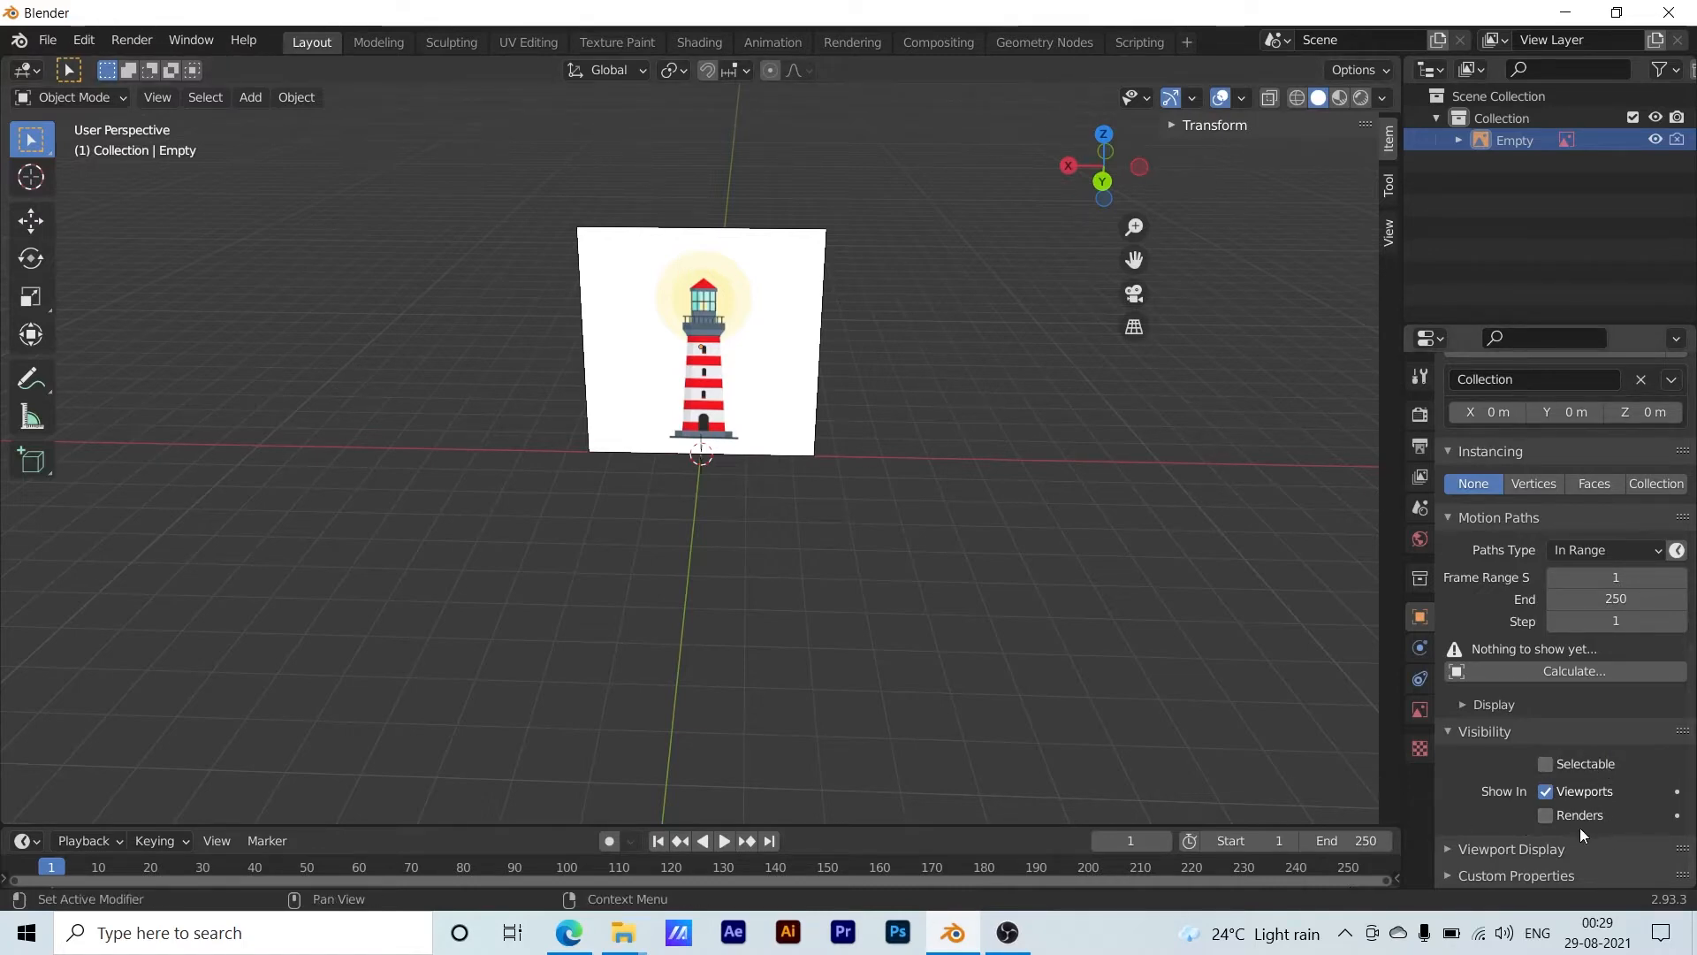
Collapse the reference image's Visibility and Relations properties
click(845, 41)
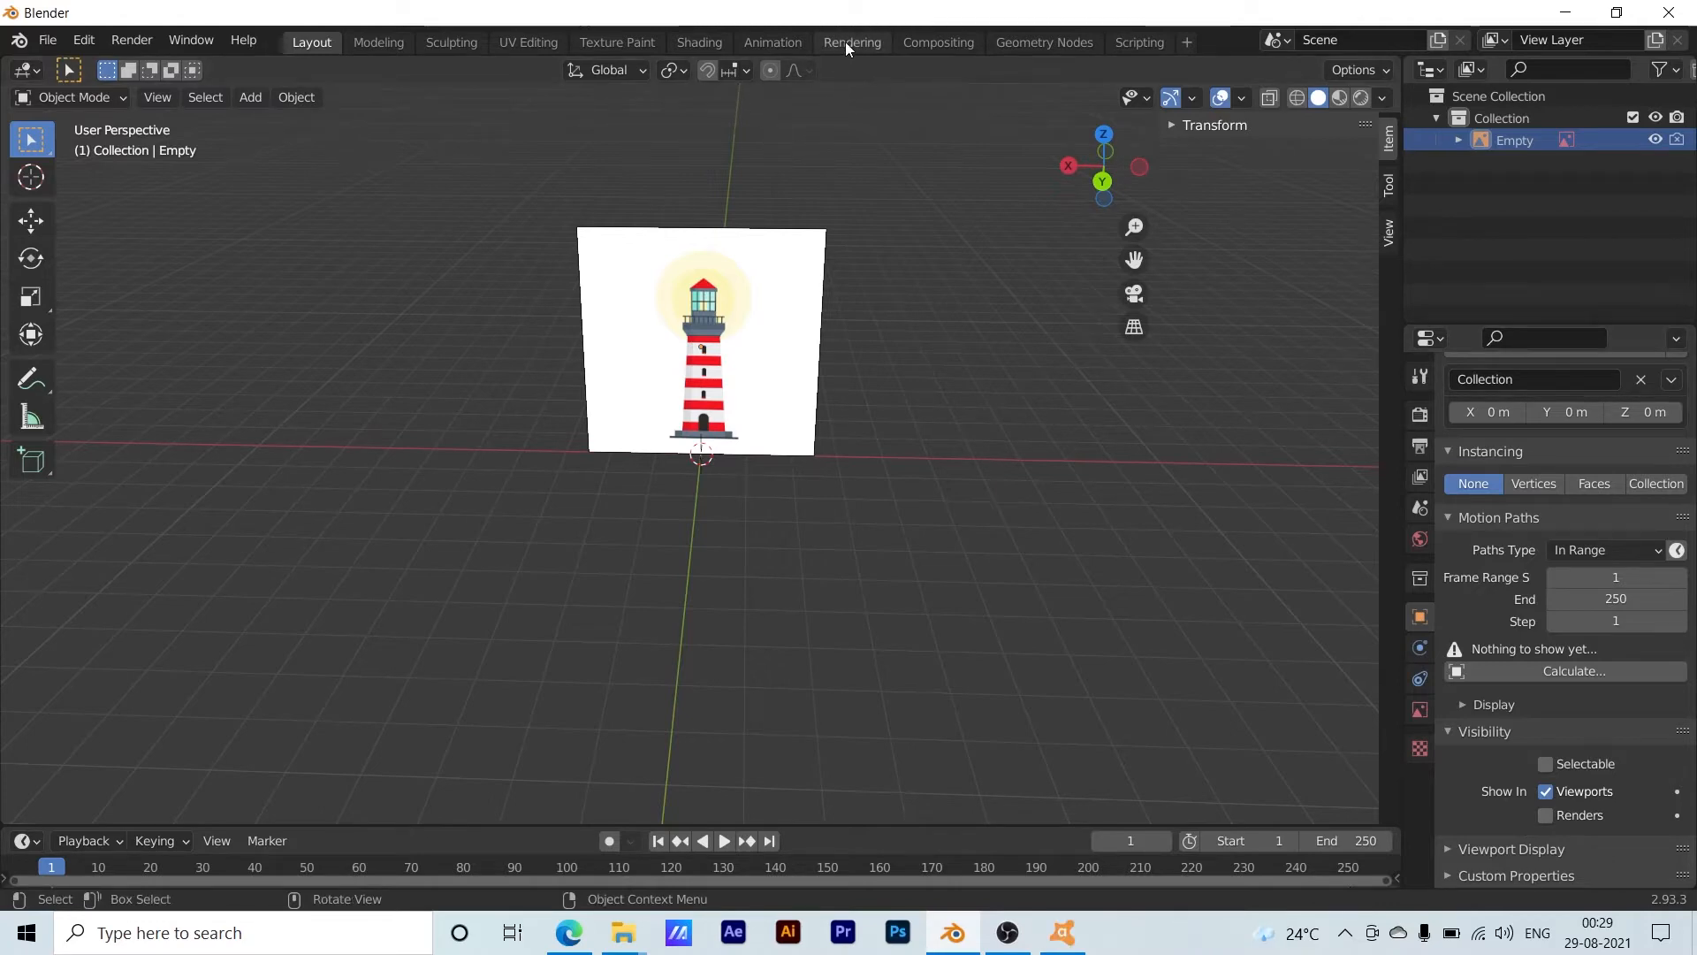
click(318, 42)
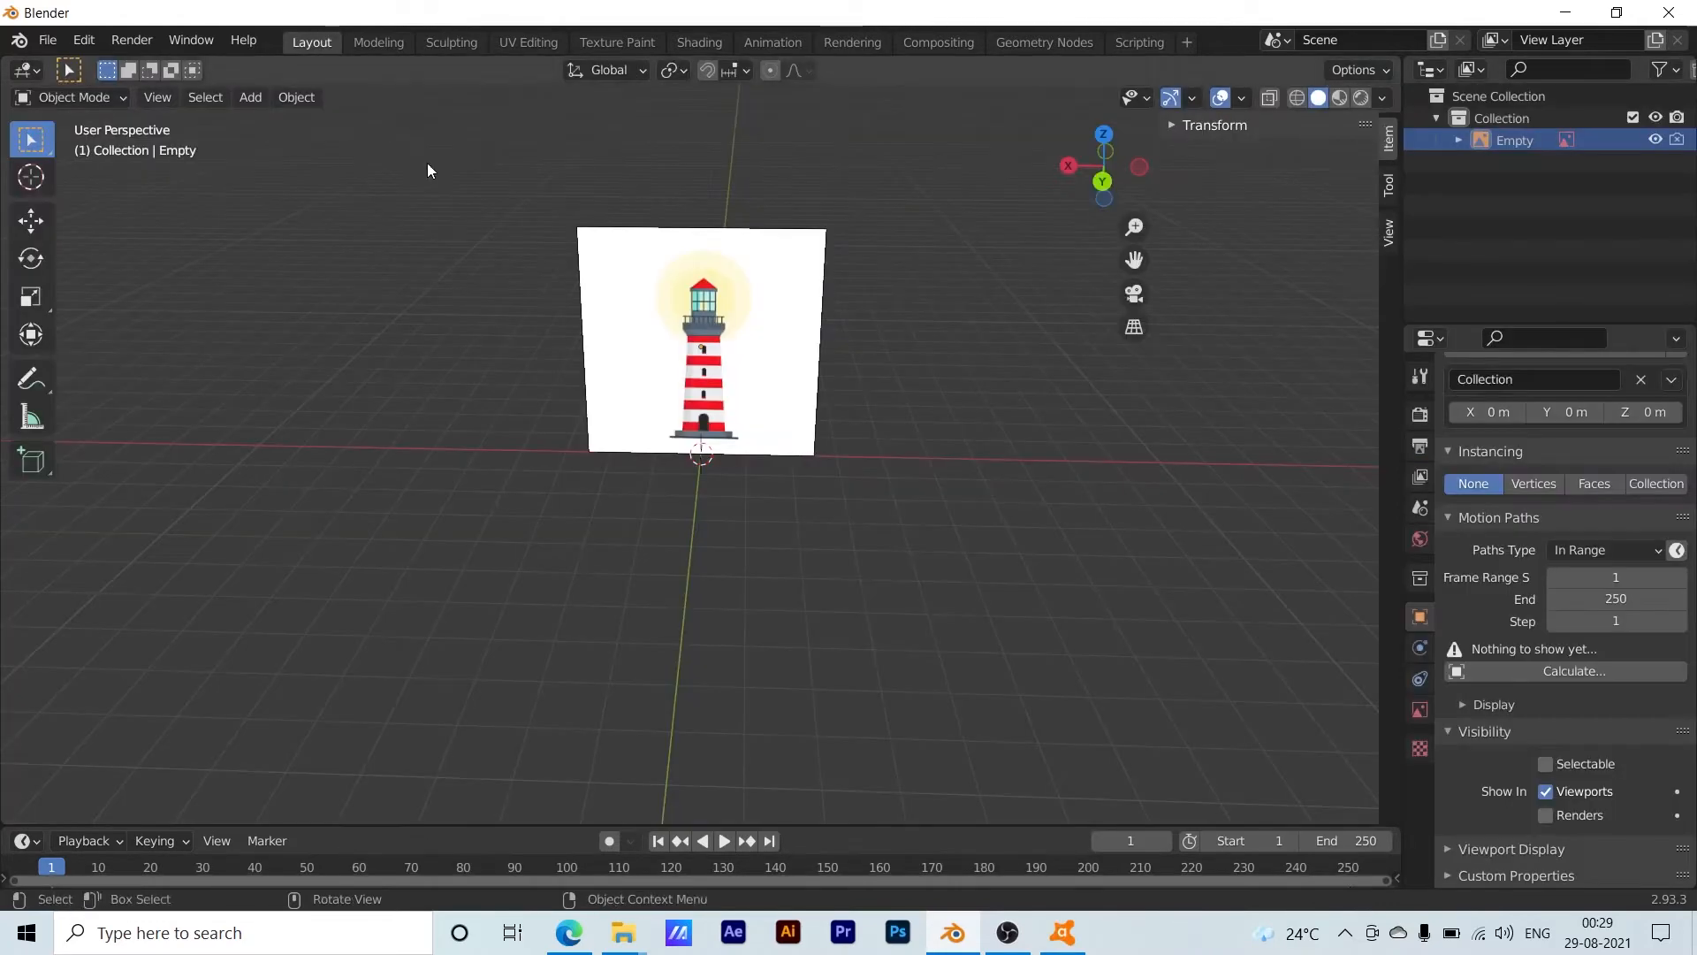
scroll(1446, 729, up, 8)
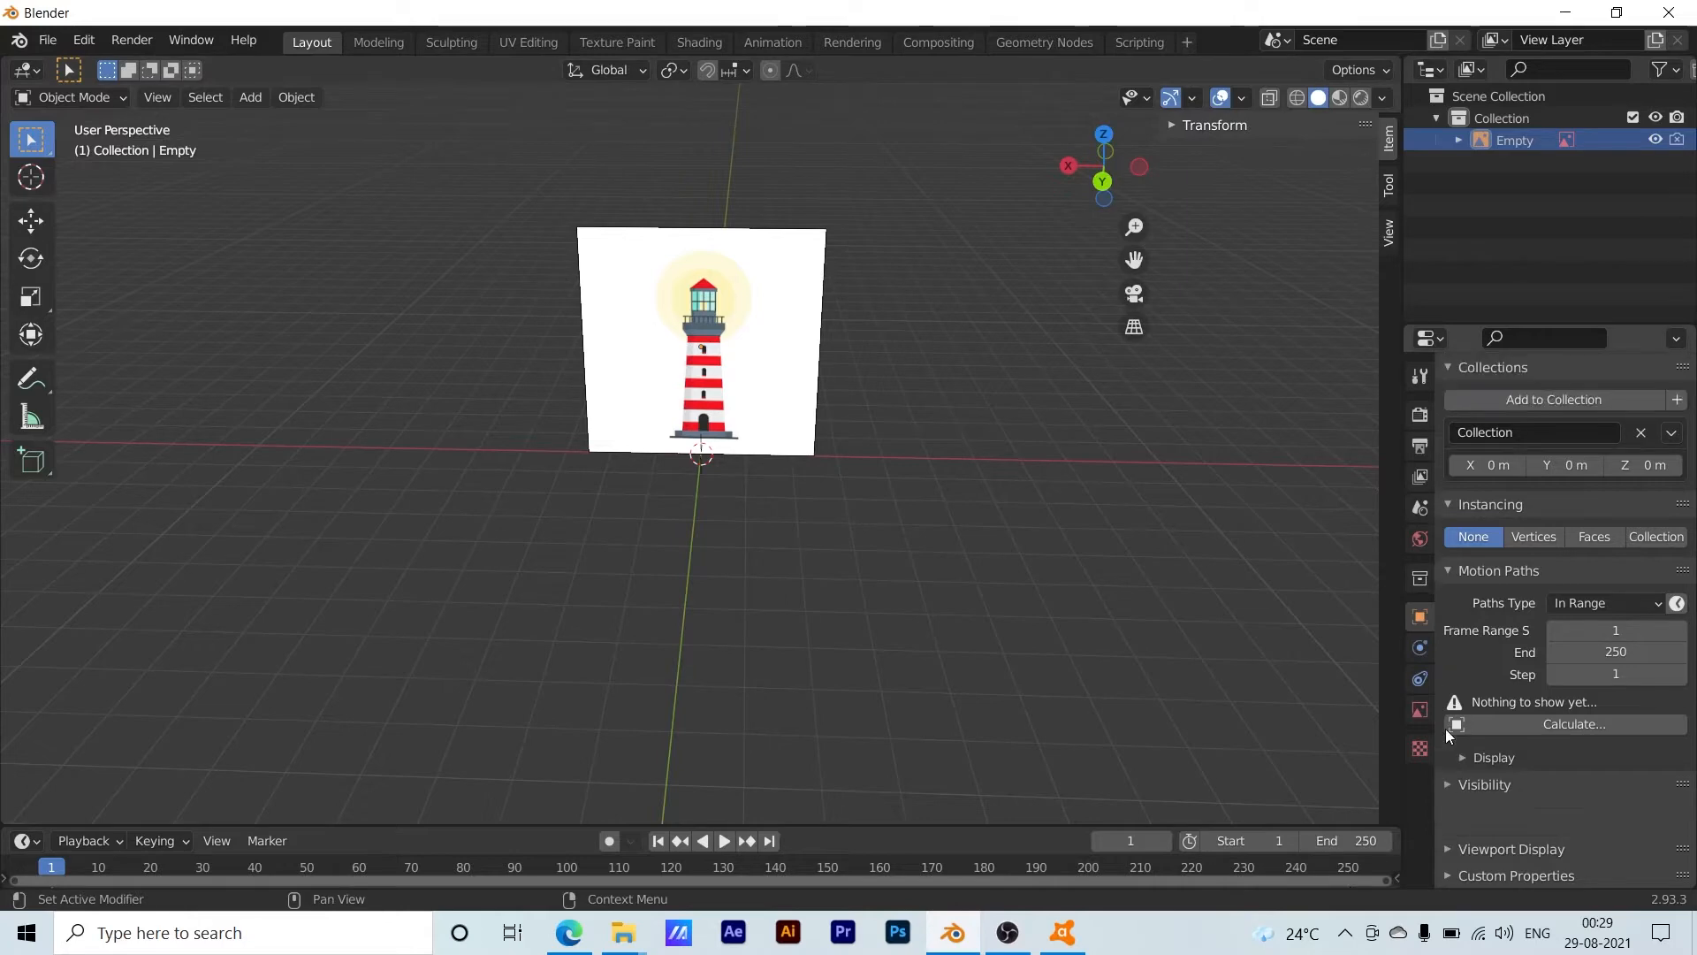
click(1455, 454)
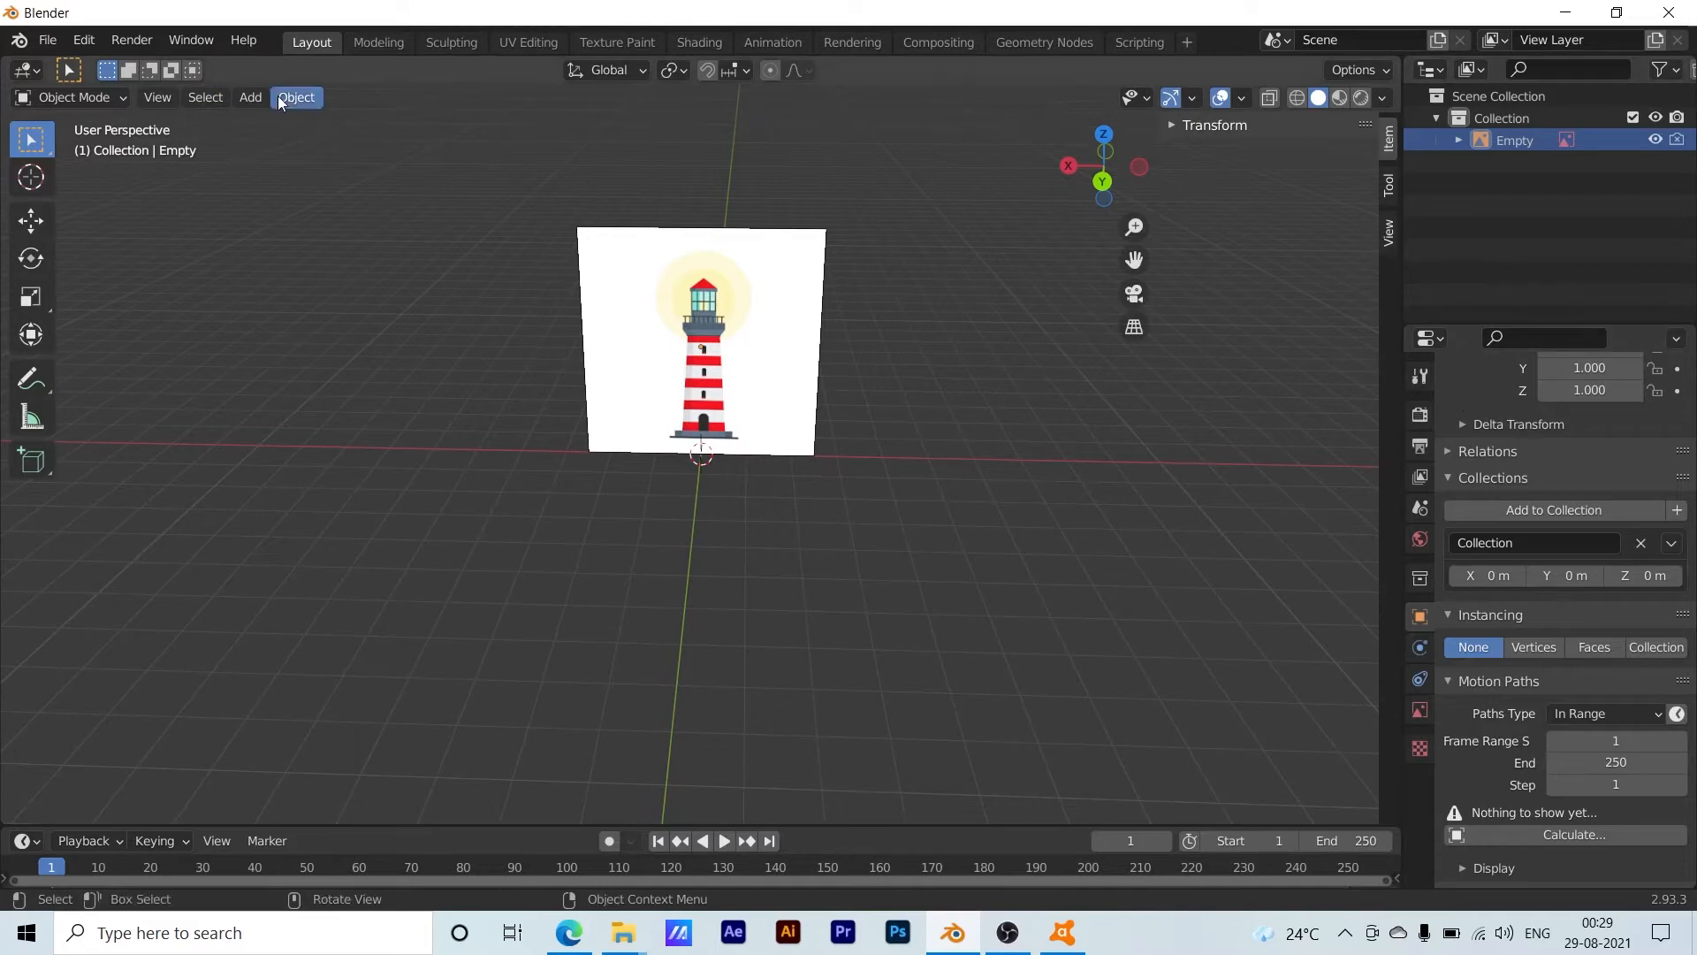
Add a cylinder mesh at the 3D cursor in front of the lighthouse reference image
click(243, 101)
mouse_move(301, 123)
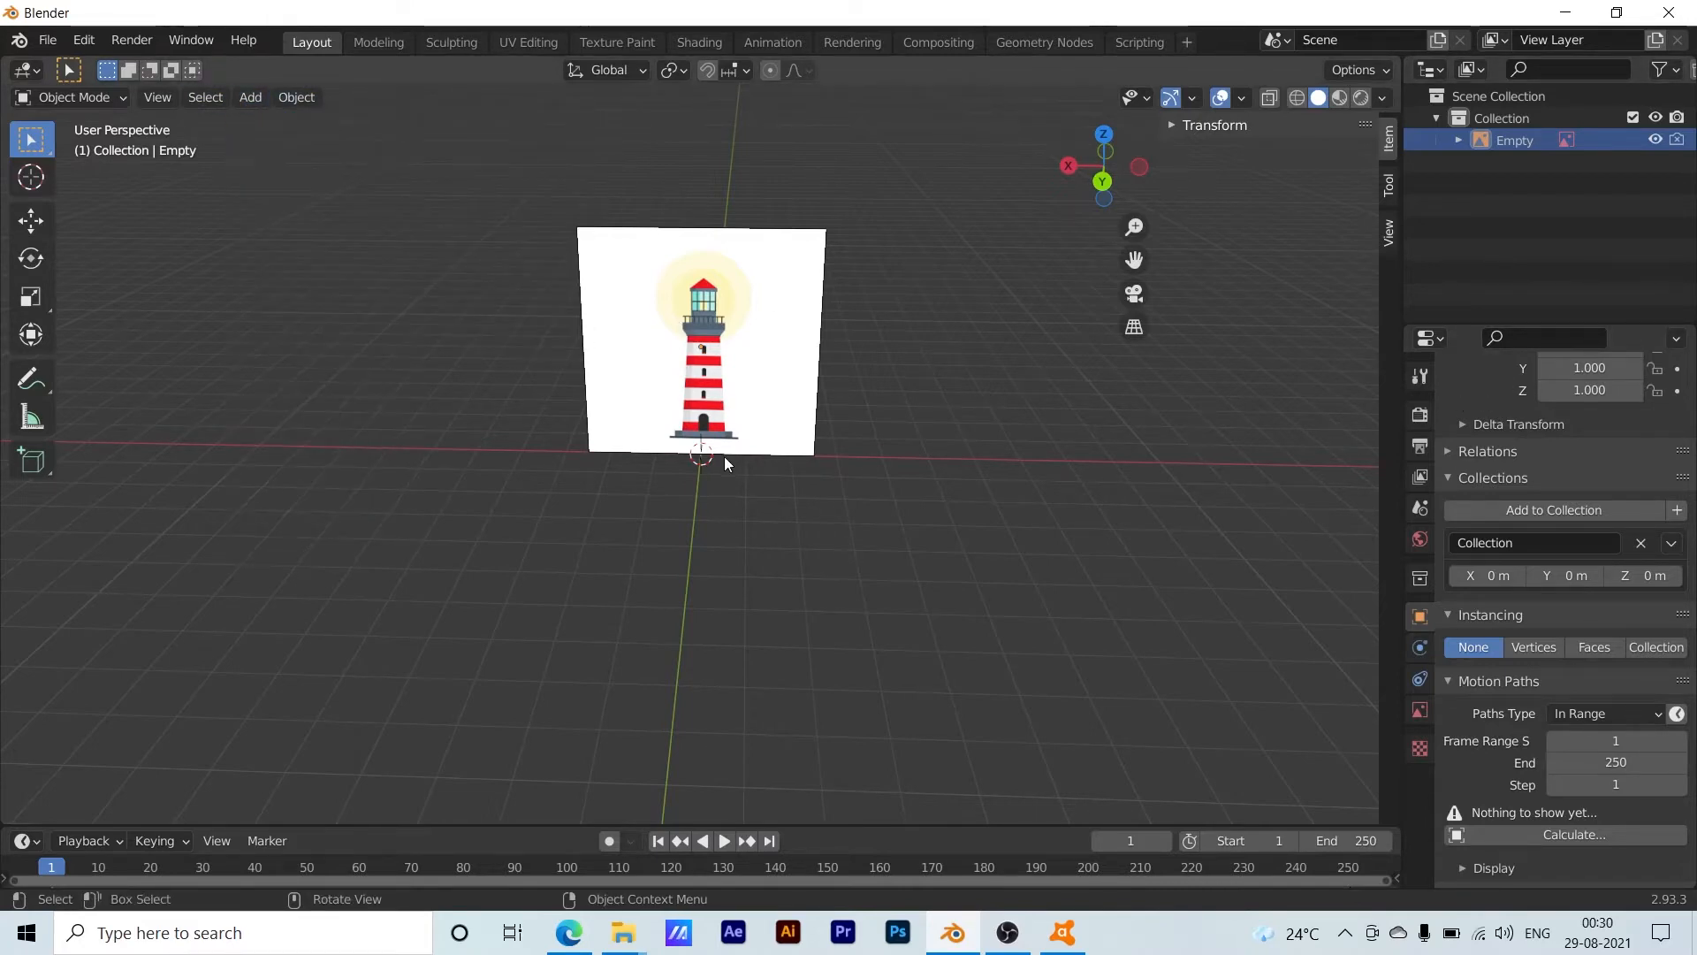
scroll(725, 459, up, 4)
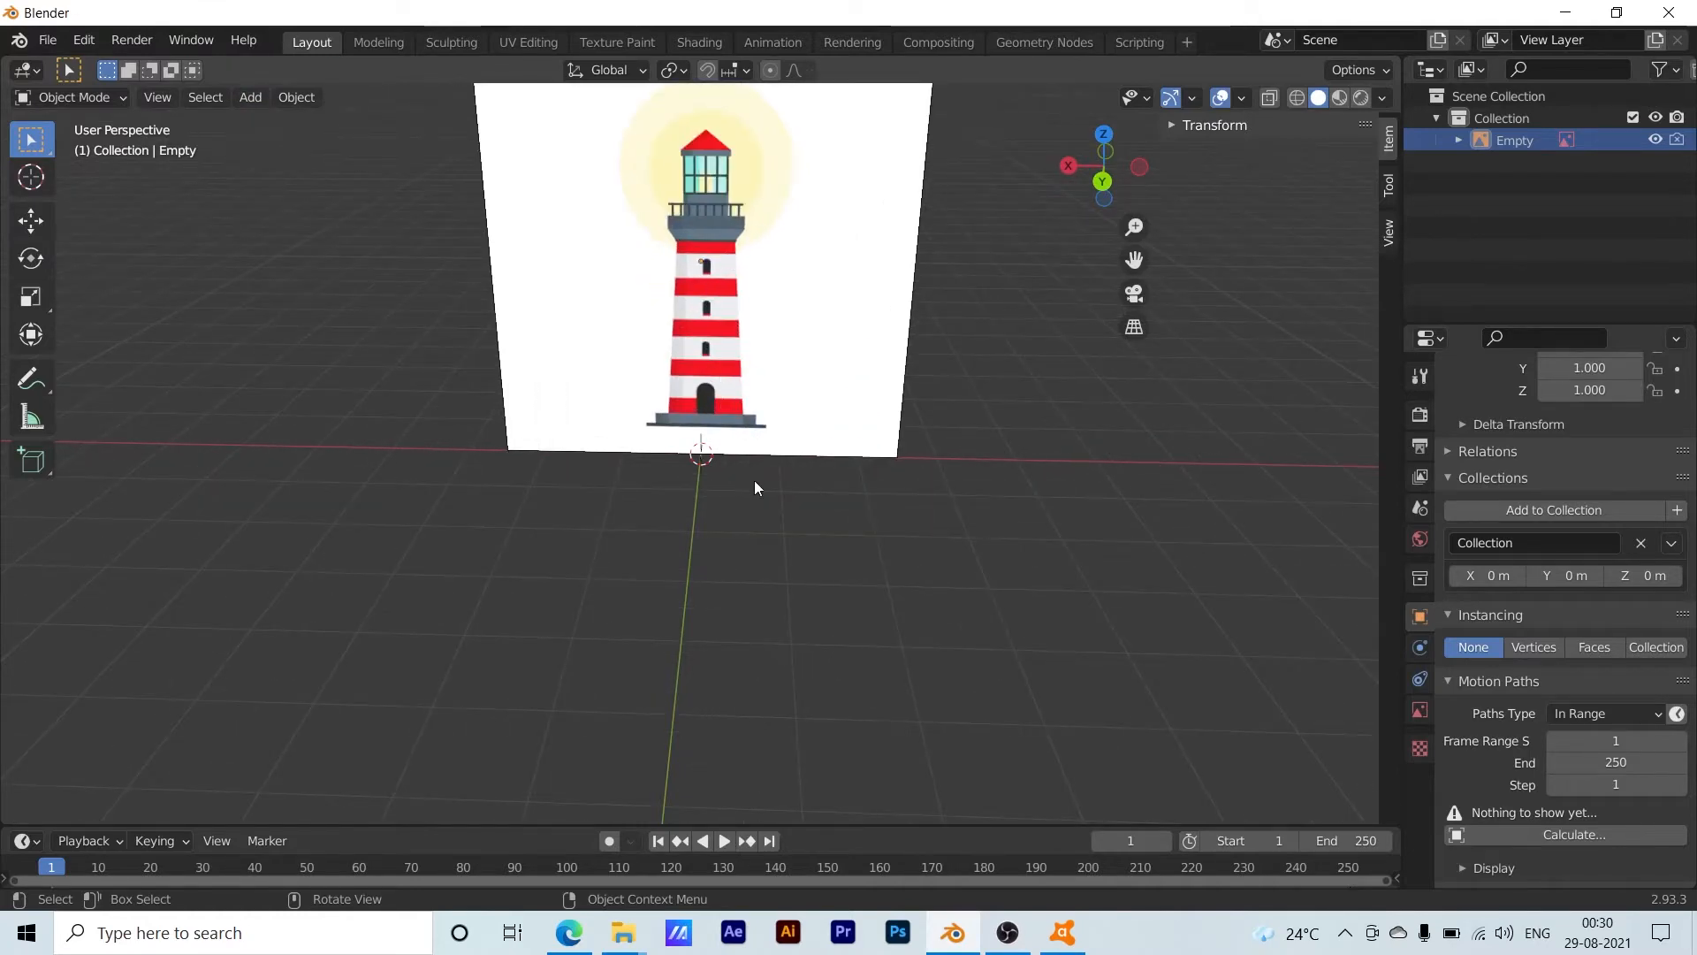
click(250, 98)
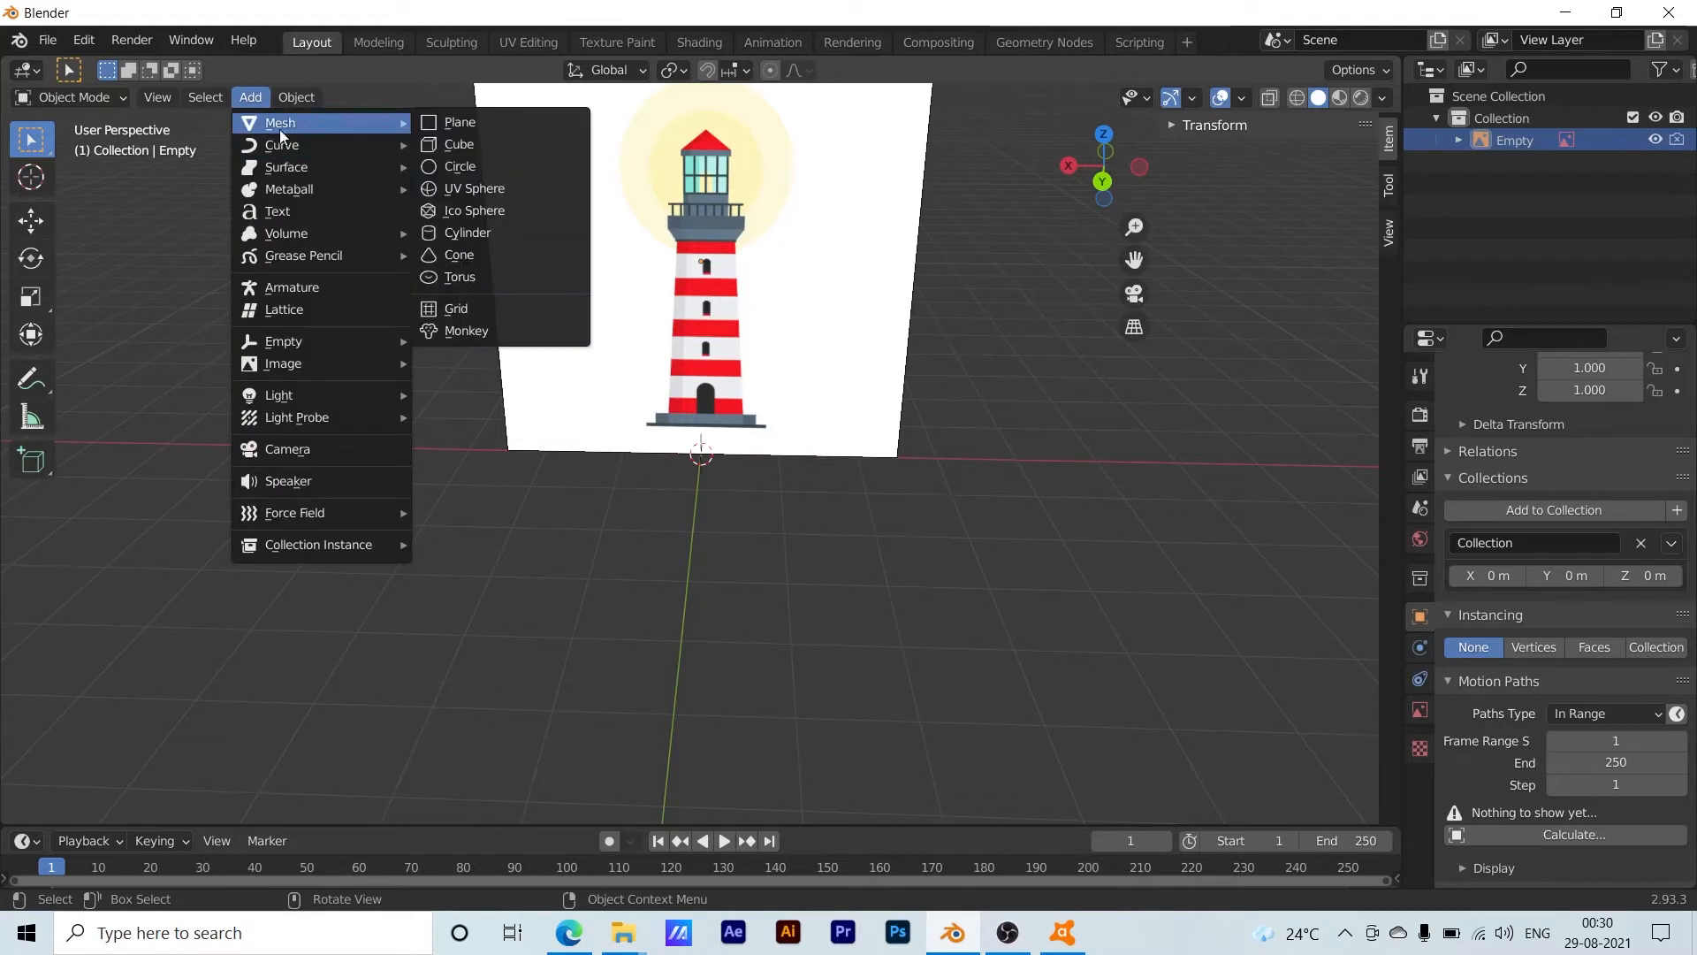
click(495, 232)
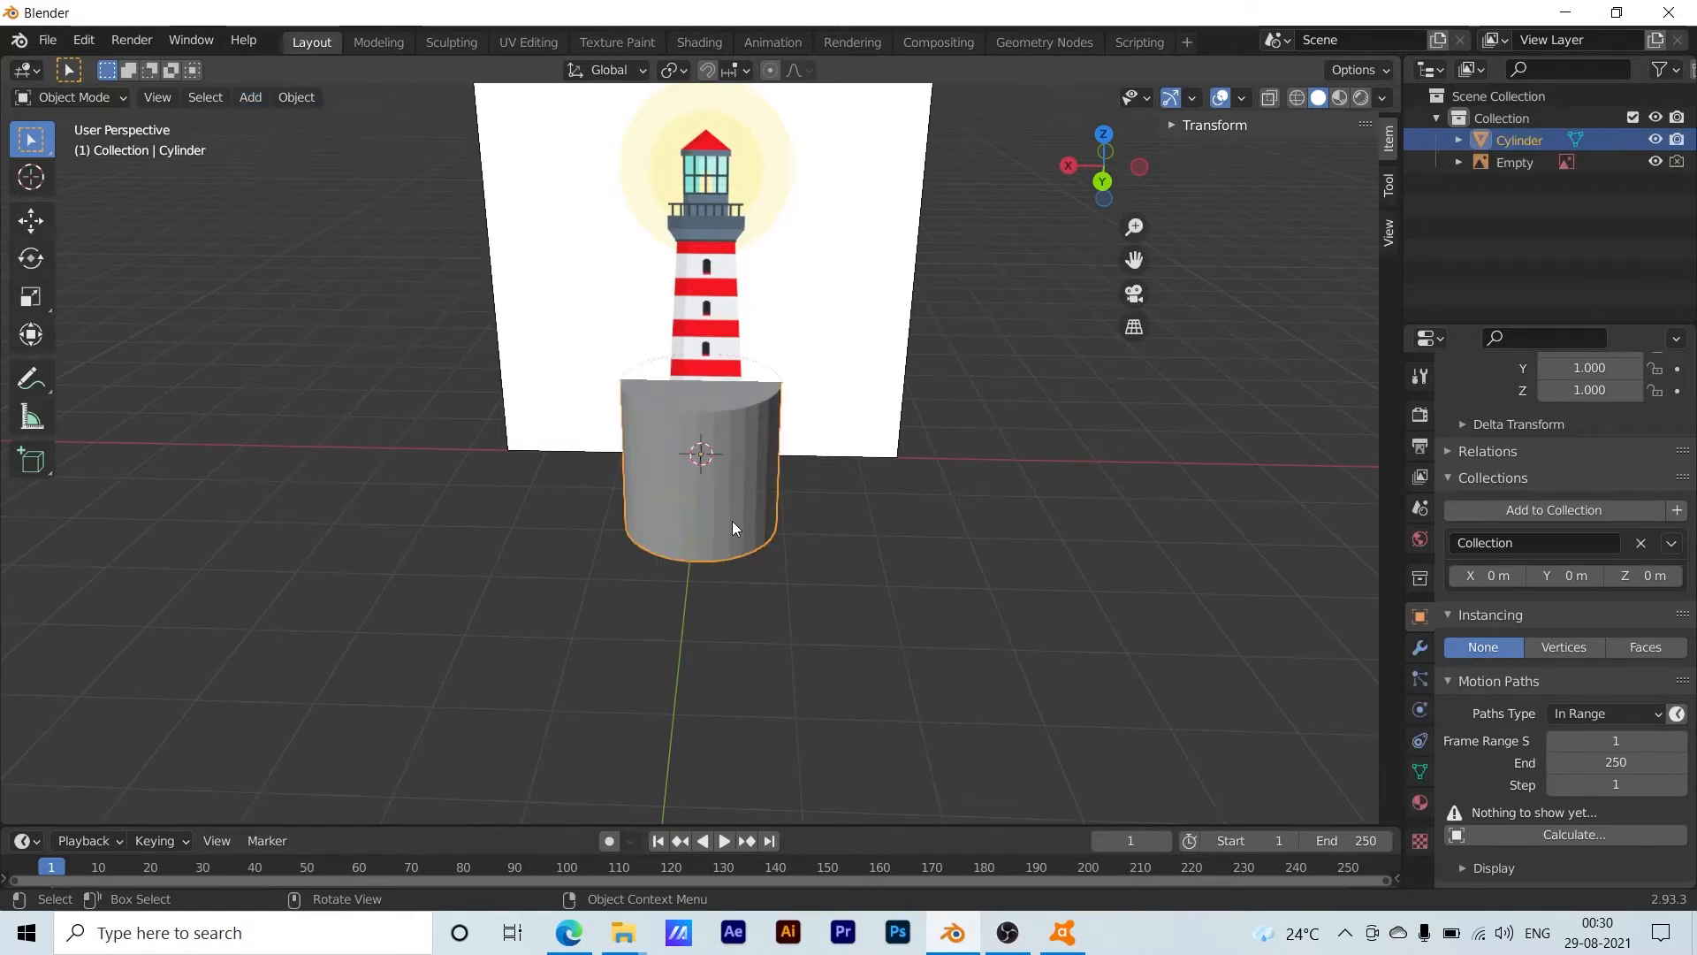
Move the cylinder up along the Z axis so its base sits close to the ground level at the origin
key(g)
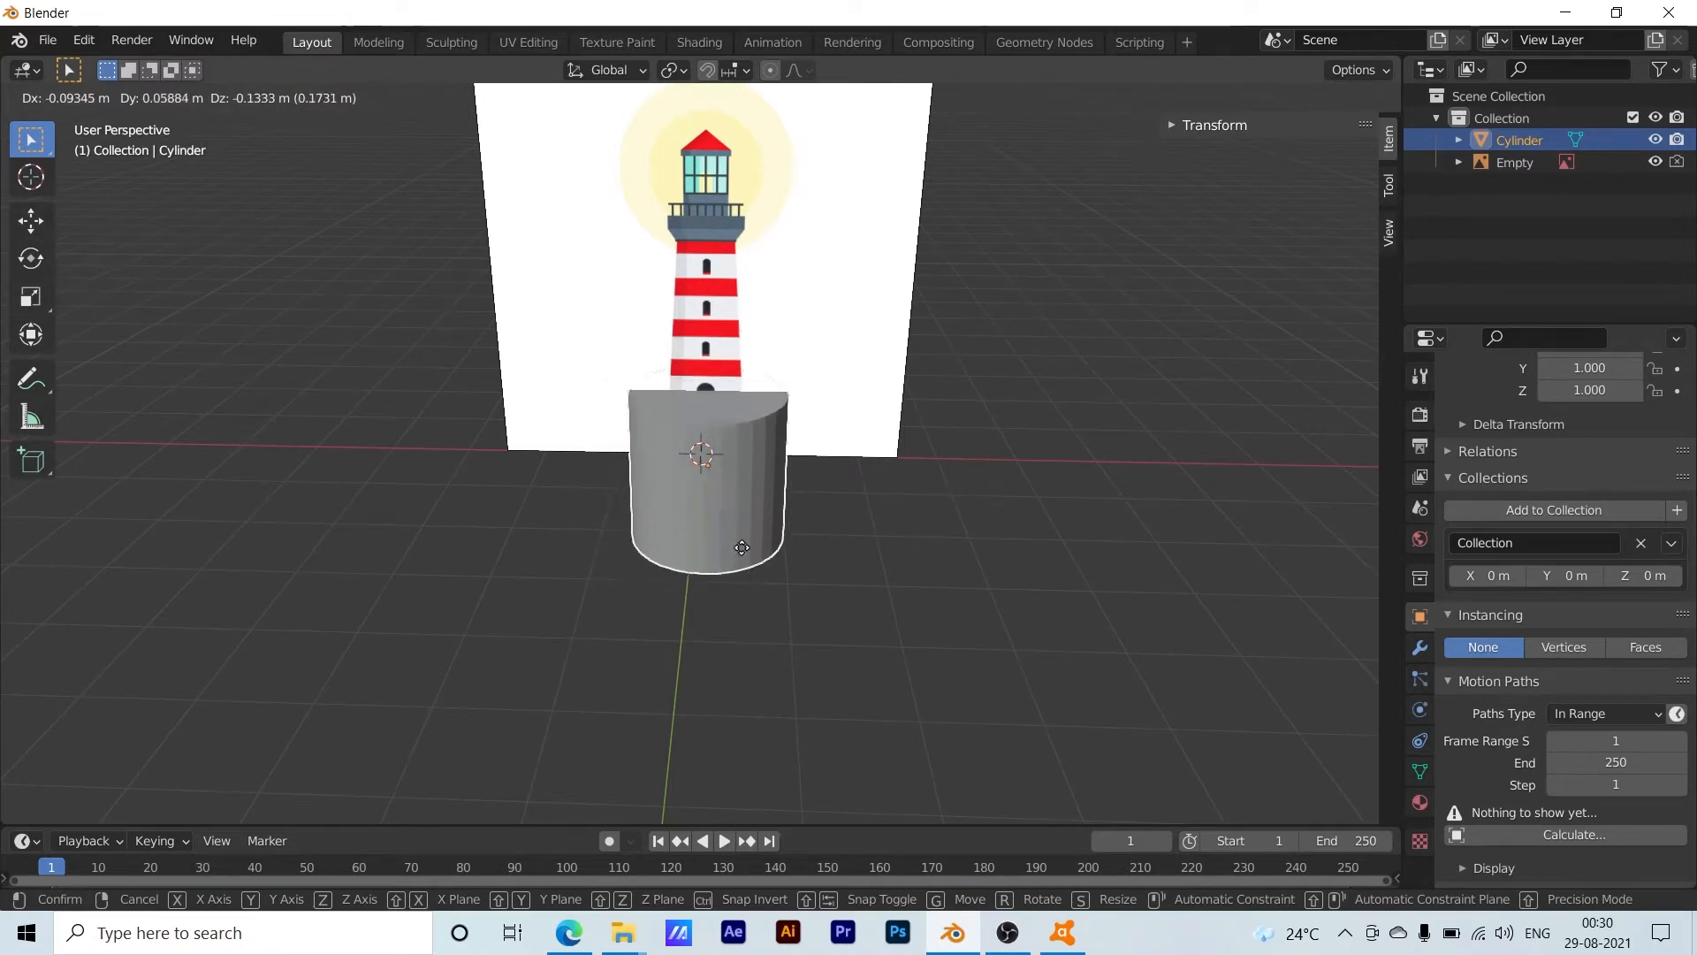
key(z)
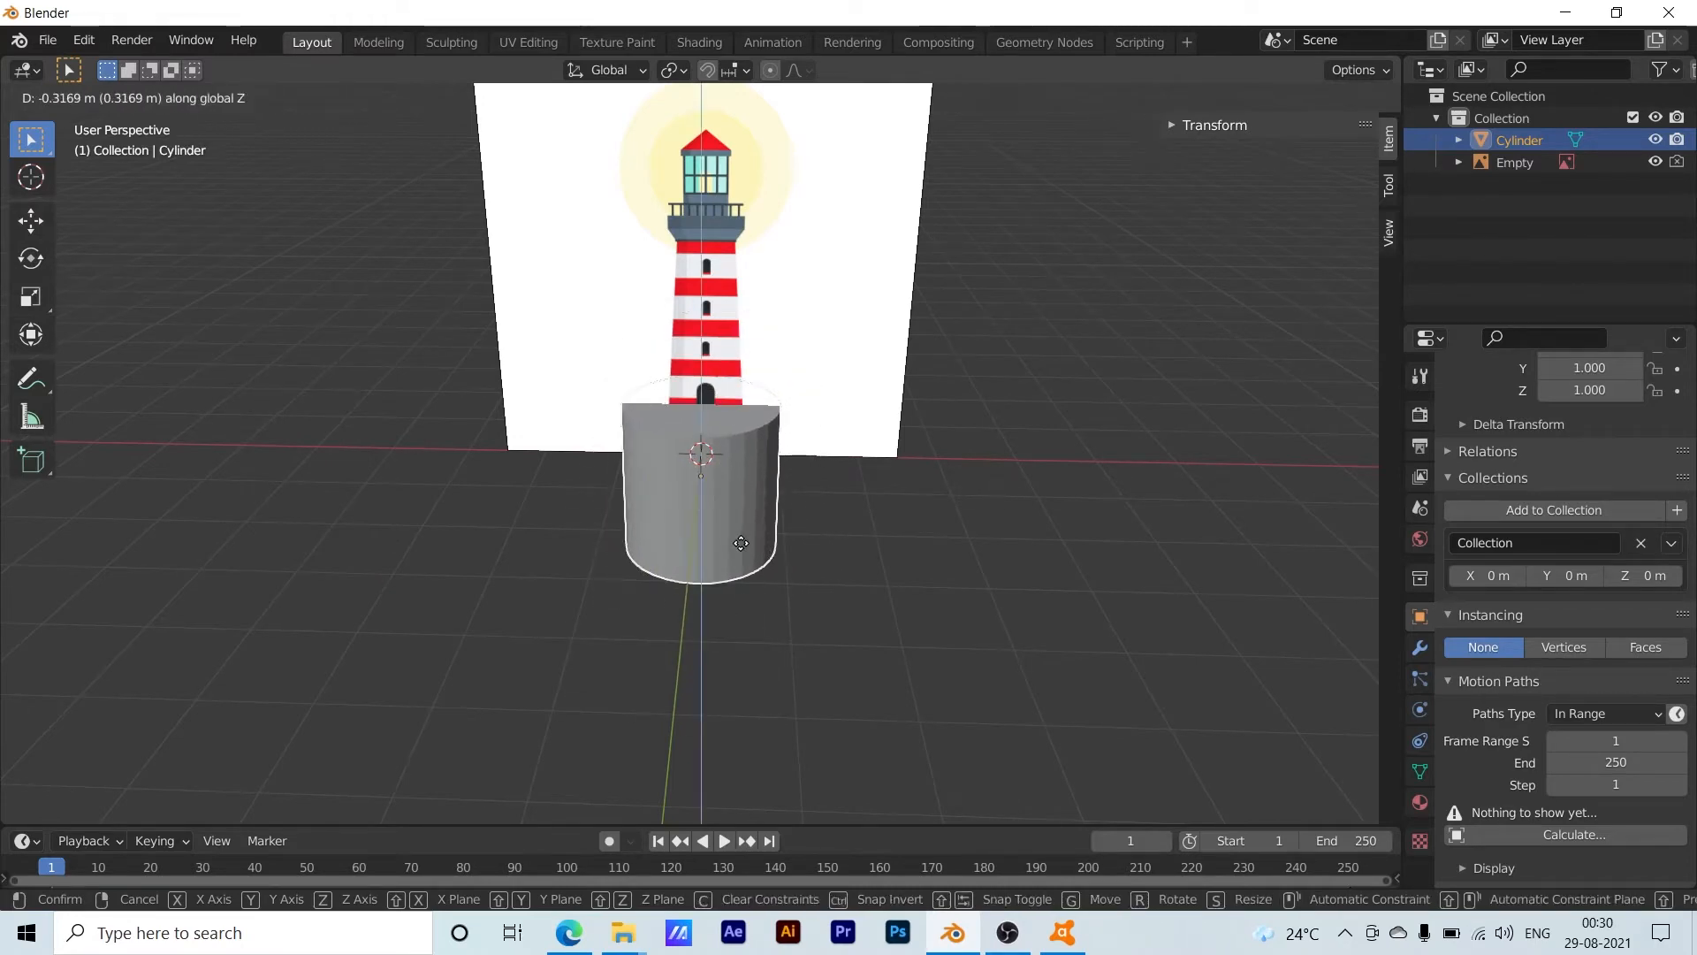
click(735, 417)
middle_drag(727, 598, 682, 591)
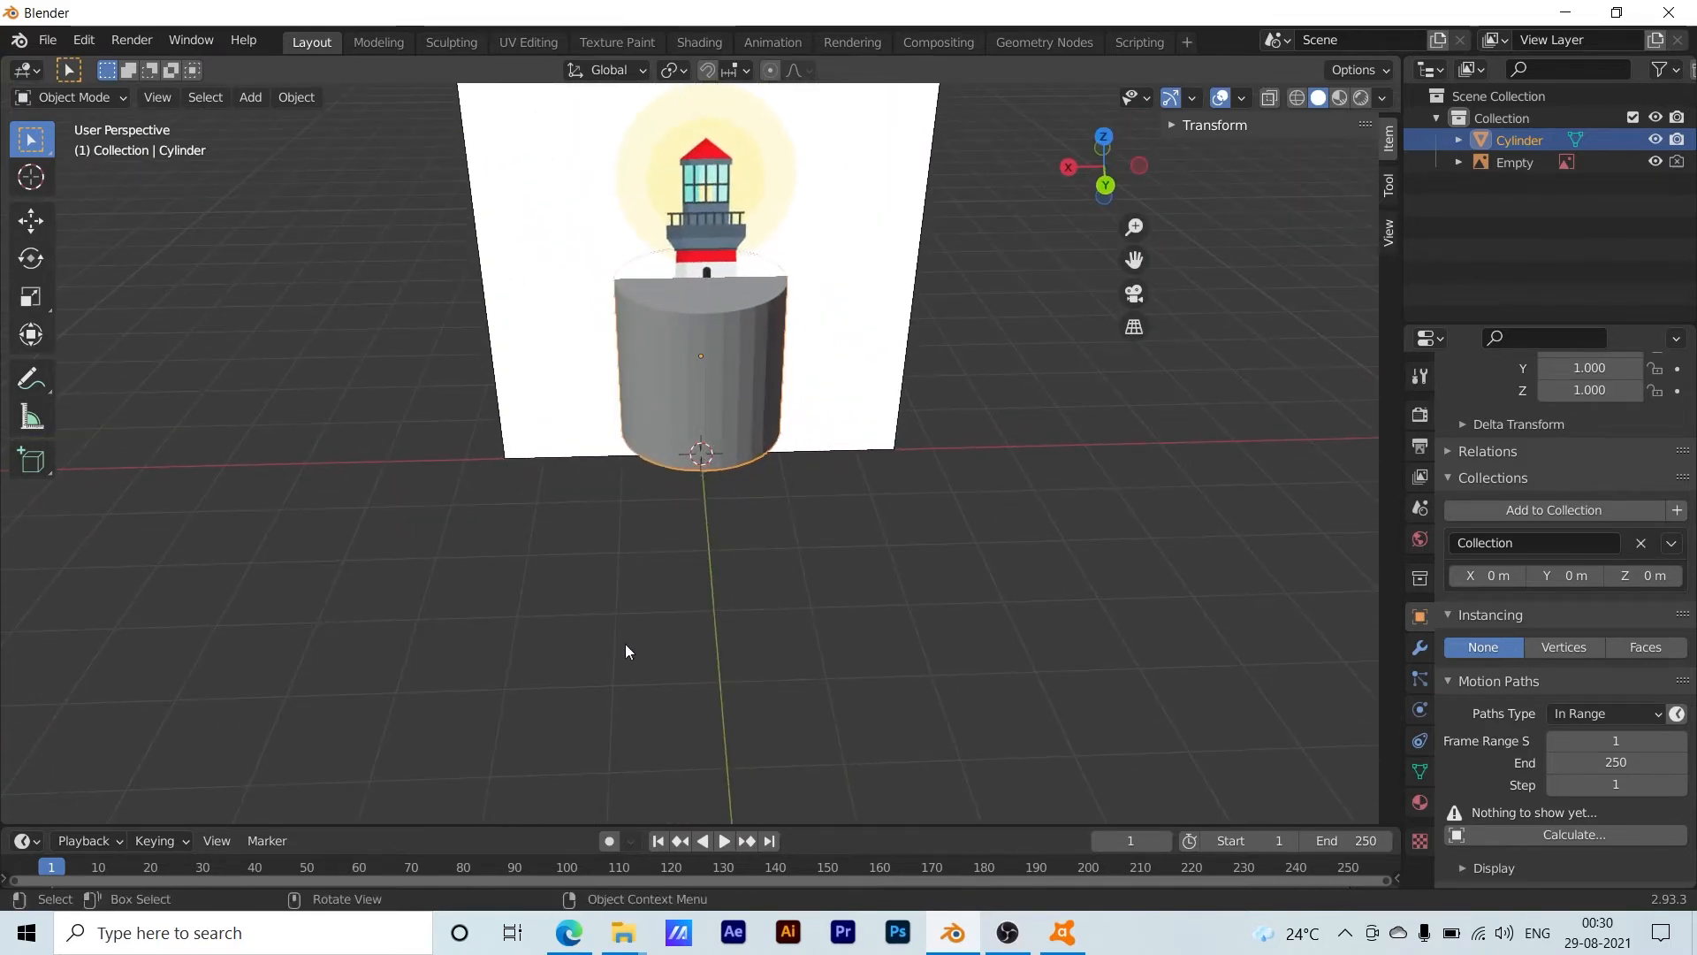
middle_drag(626, 652, 824, 573)
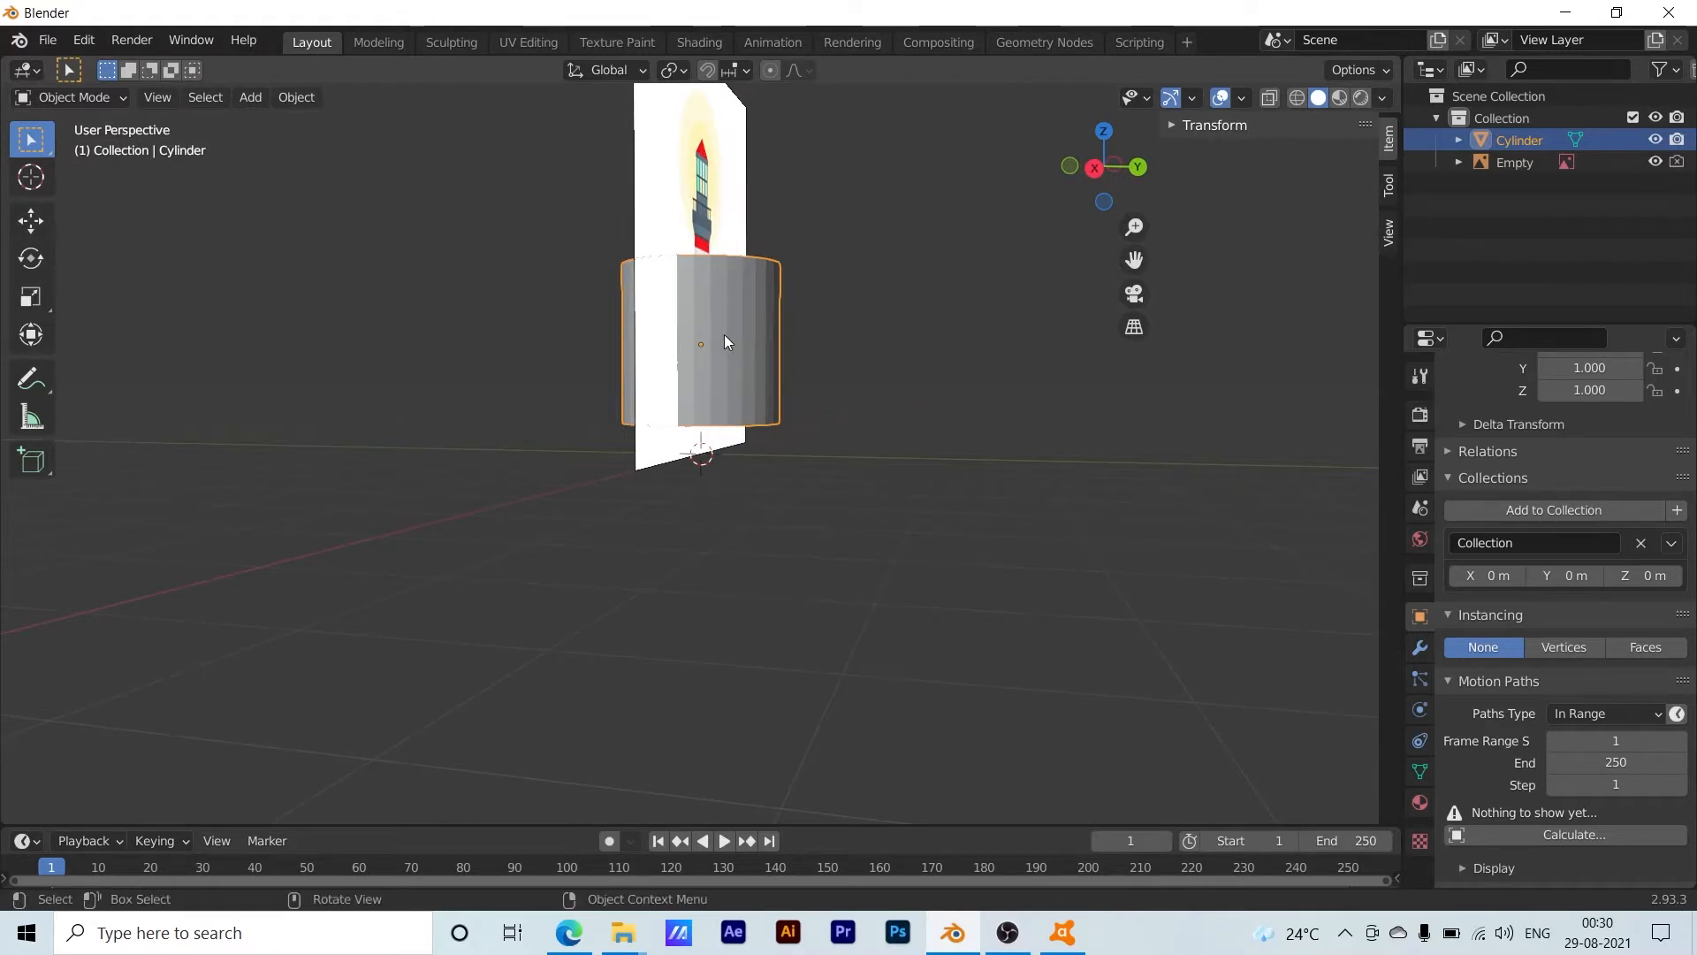
key(g)
key(z)
click(725, 362)
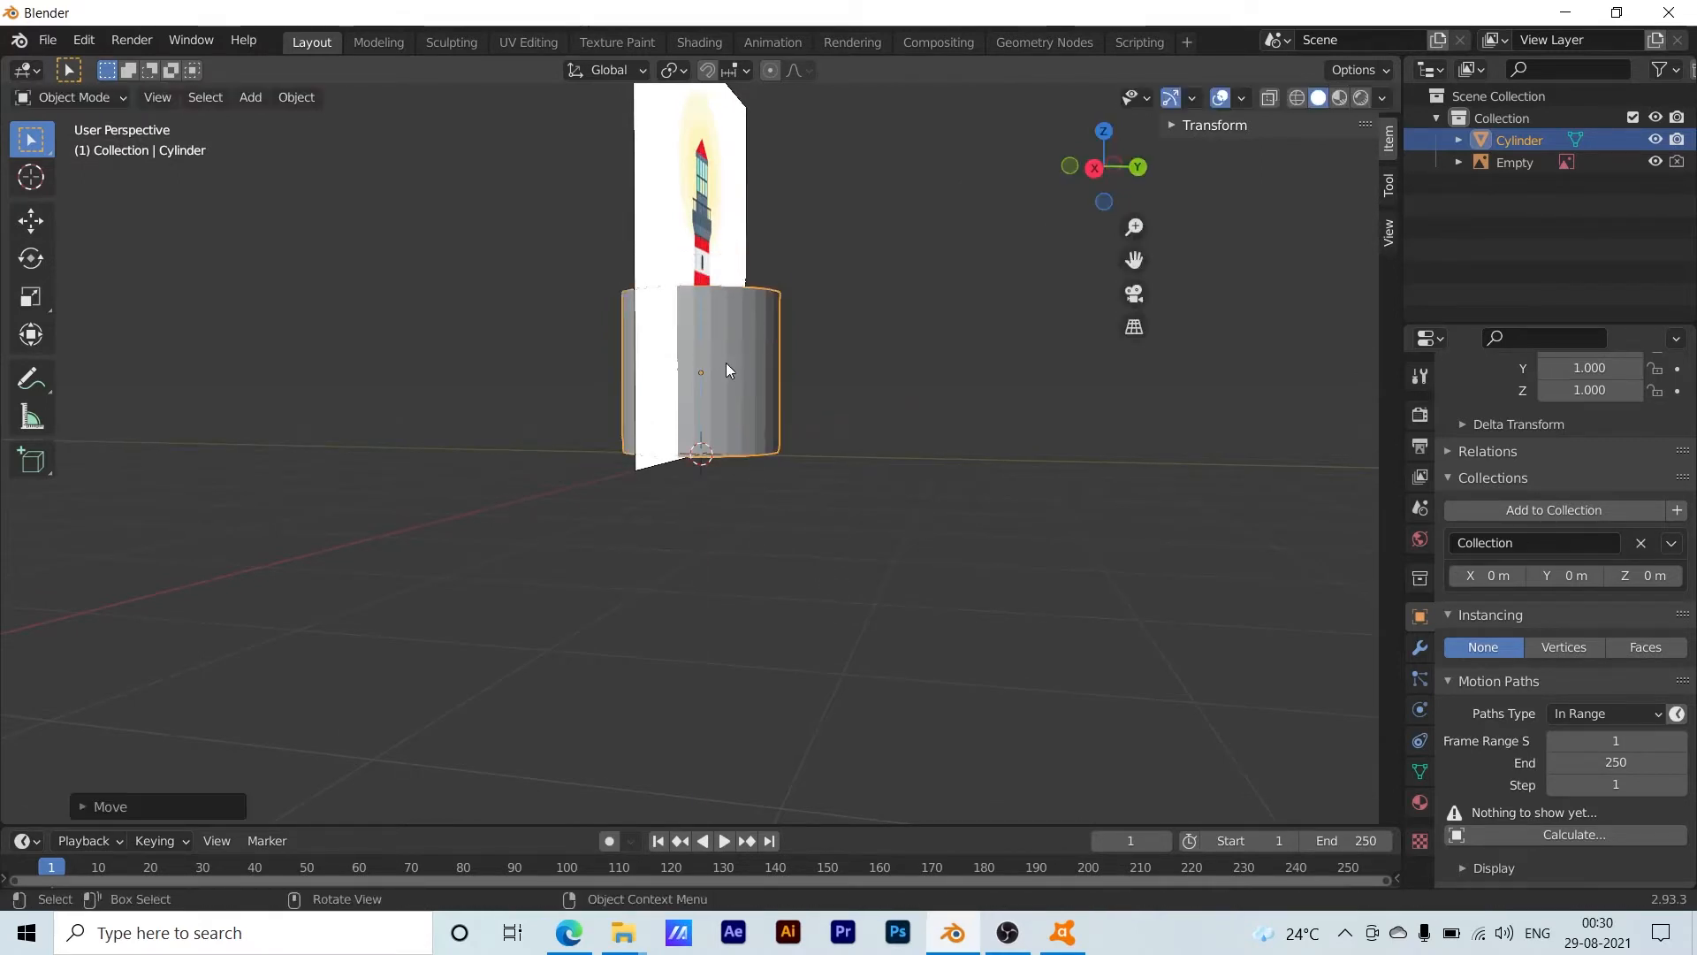
Lower the cylinder slightly along the Z axis to align its base with the reference image's lower edge
middle_drag(725, 362, 672, 484)
scroll(702, 530, up, 2)
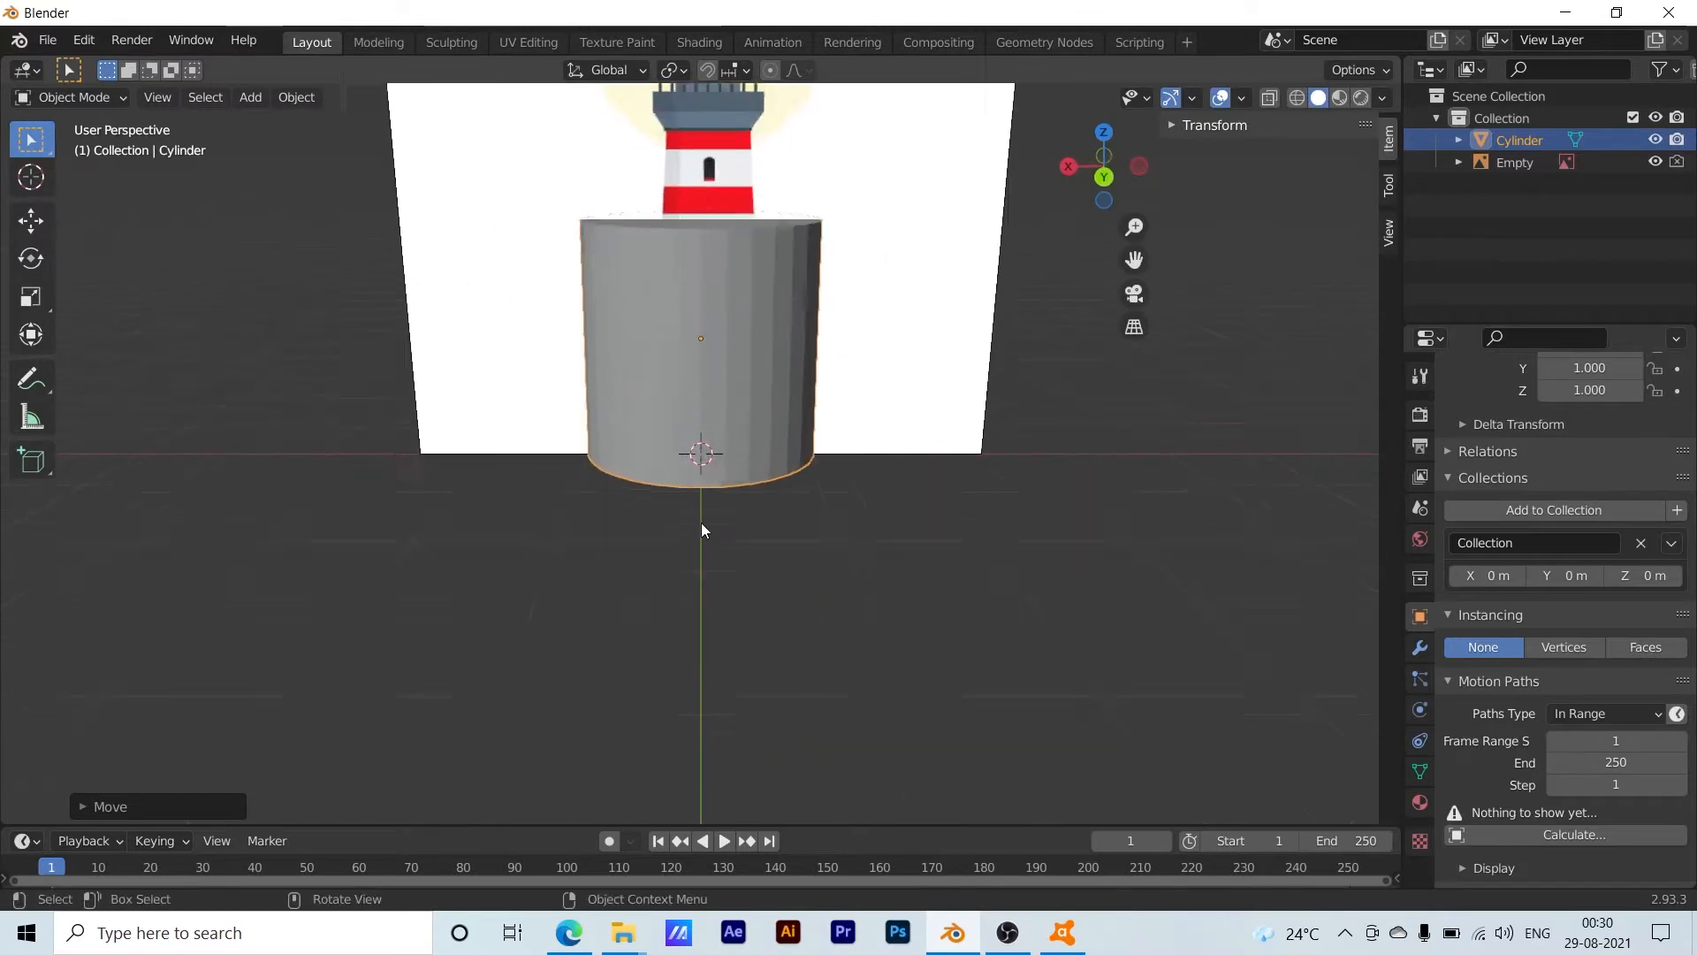
scroll(702, 529, up, 2)
middle_drag(718, 551, 825, 510)
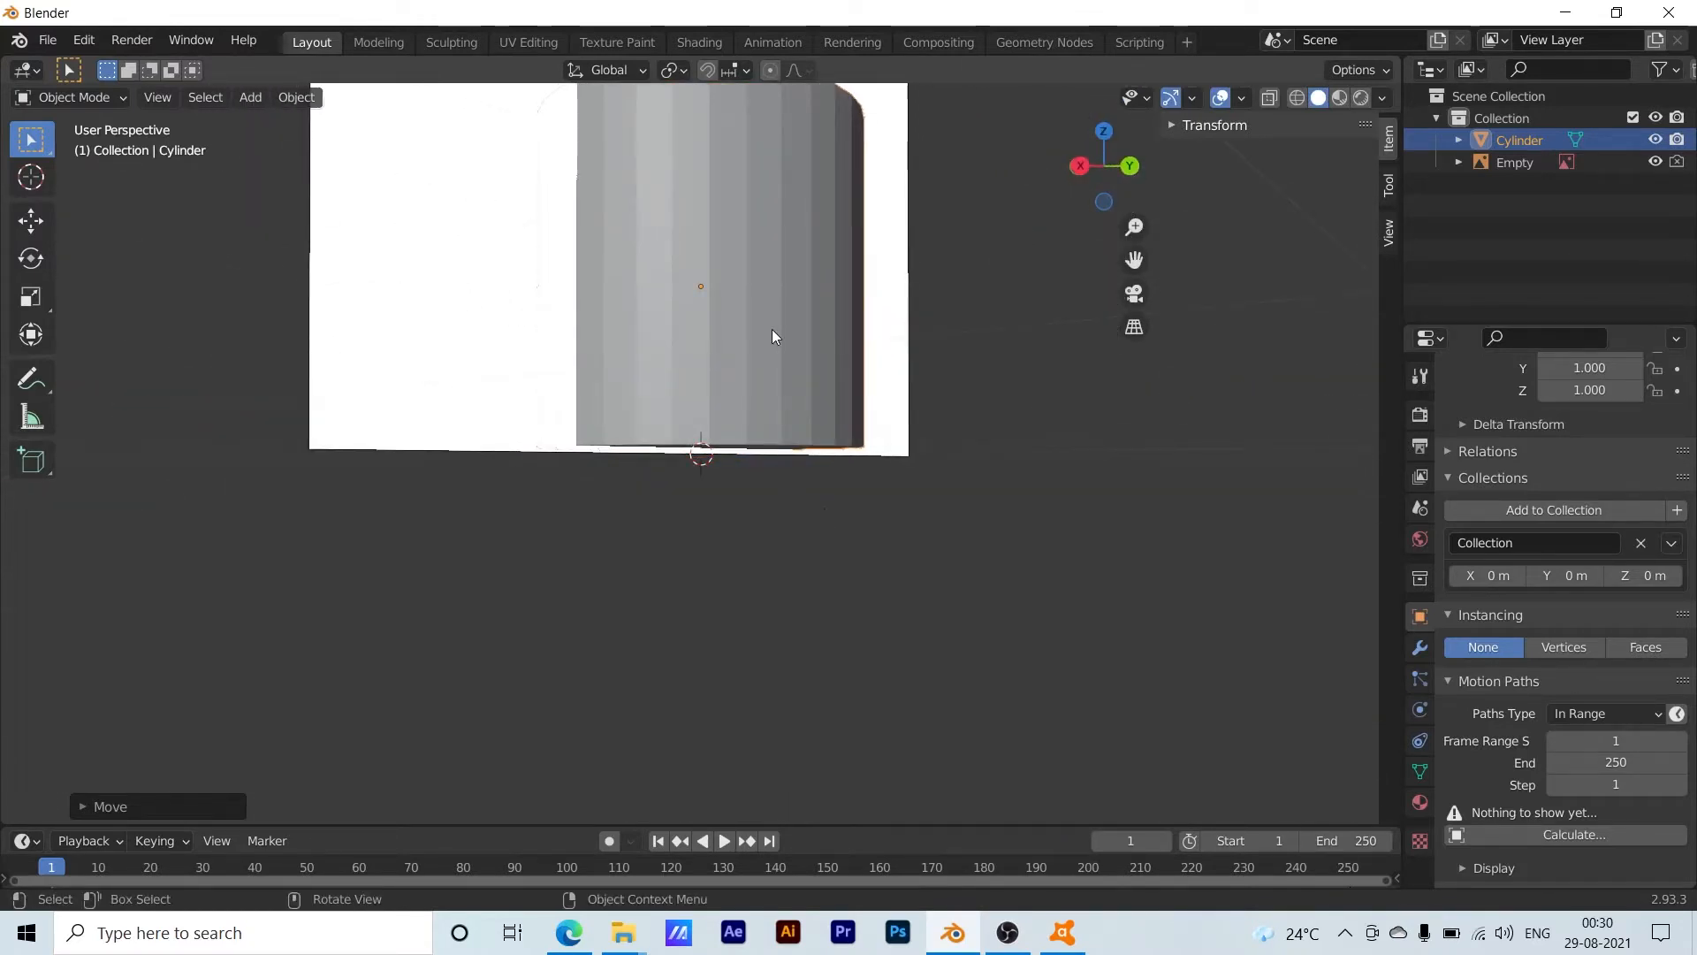
key(g)
key(z)
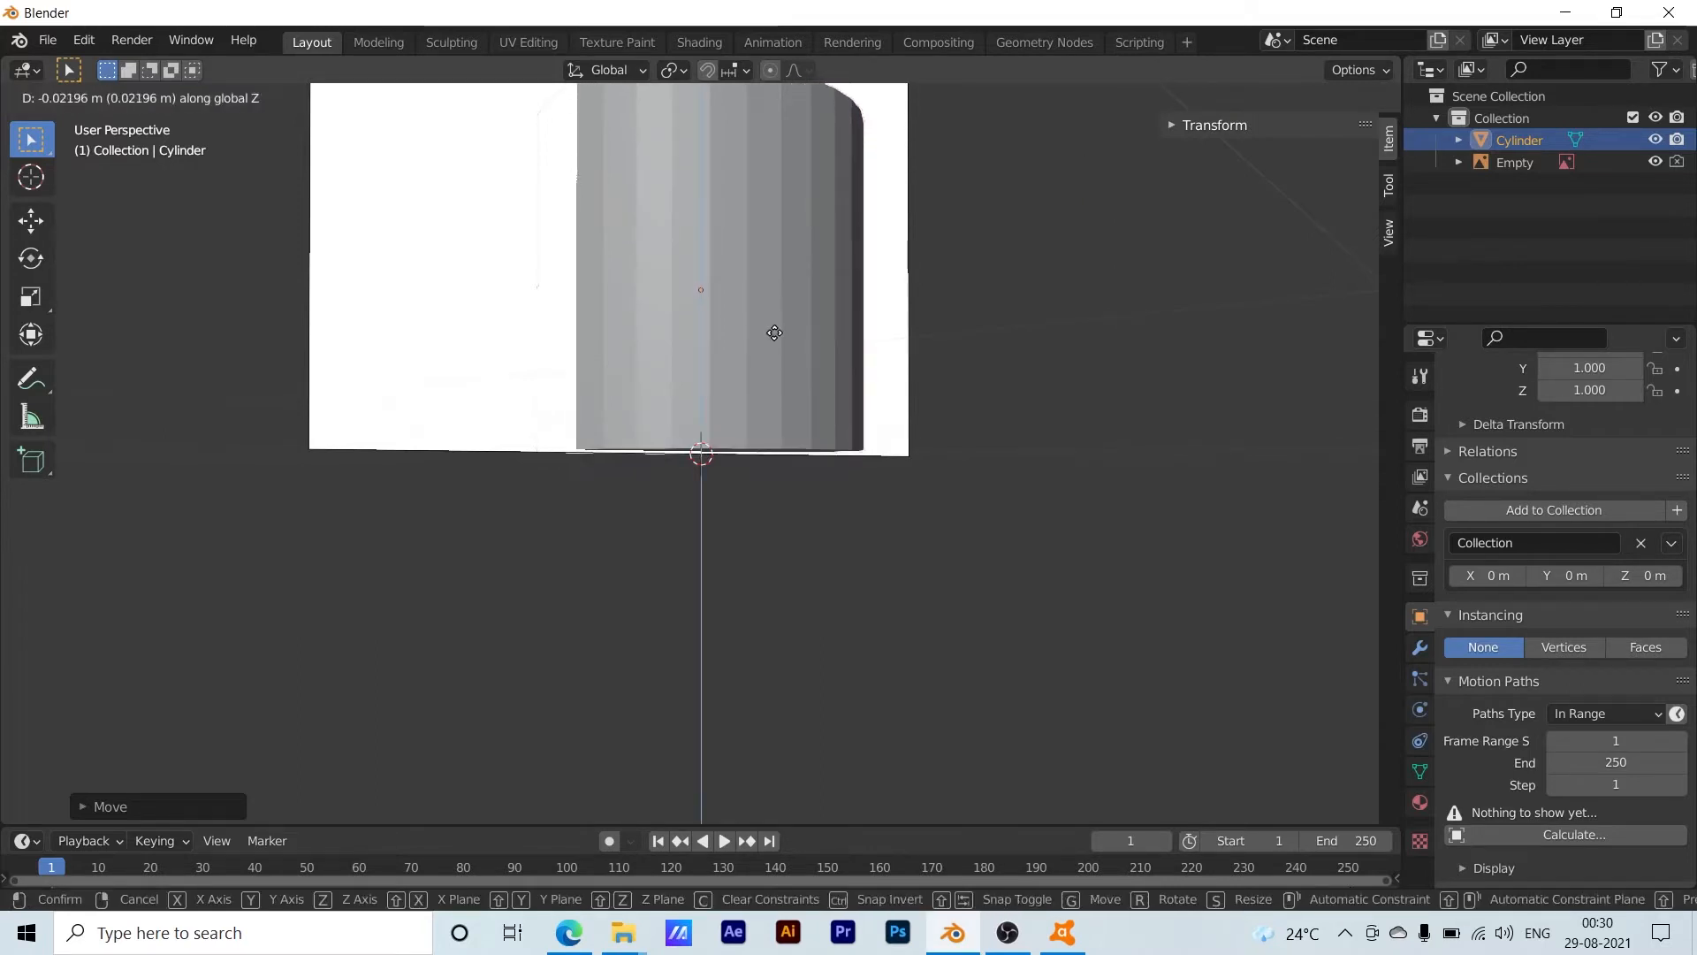
click(775, 336)
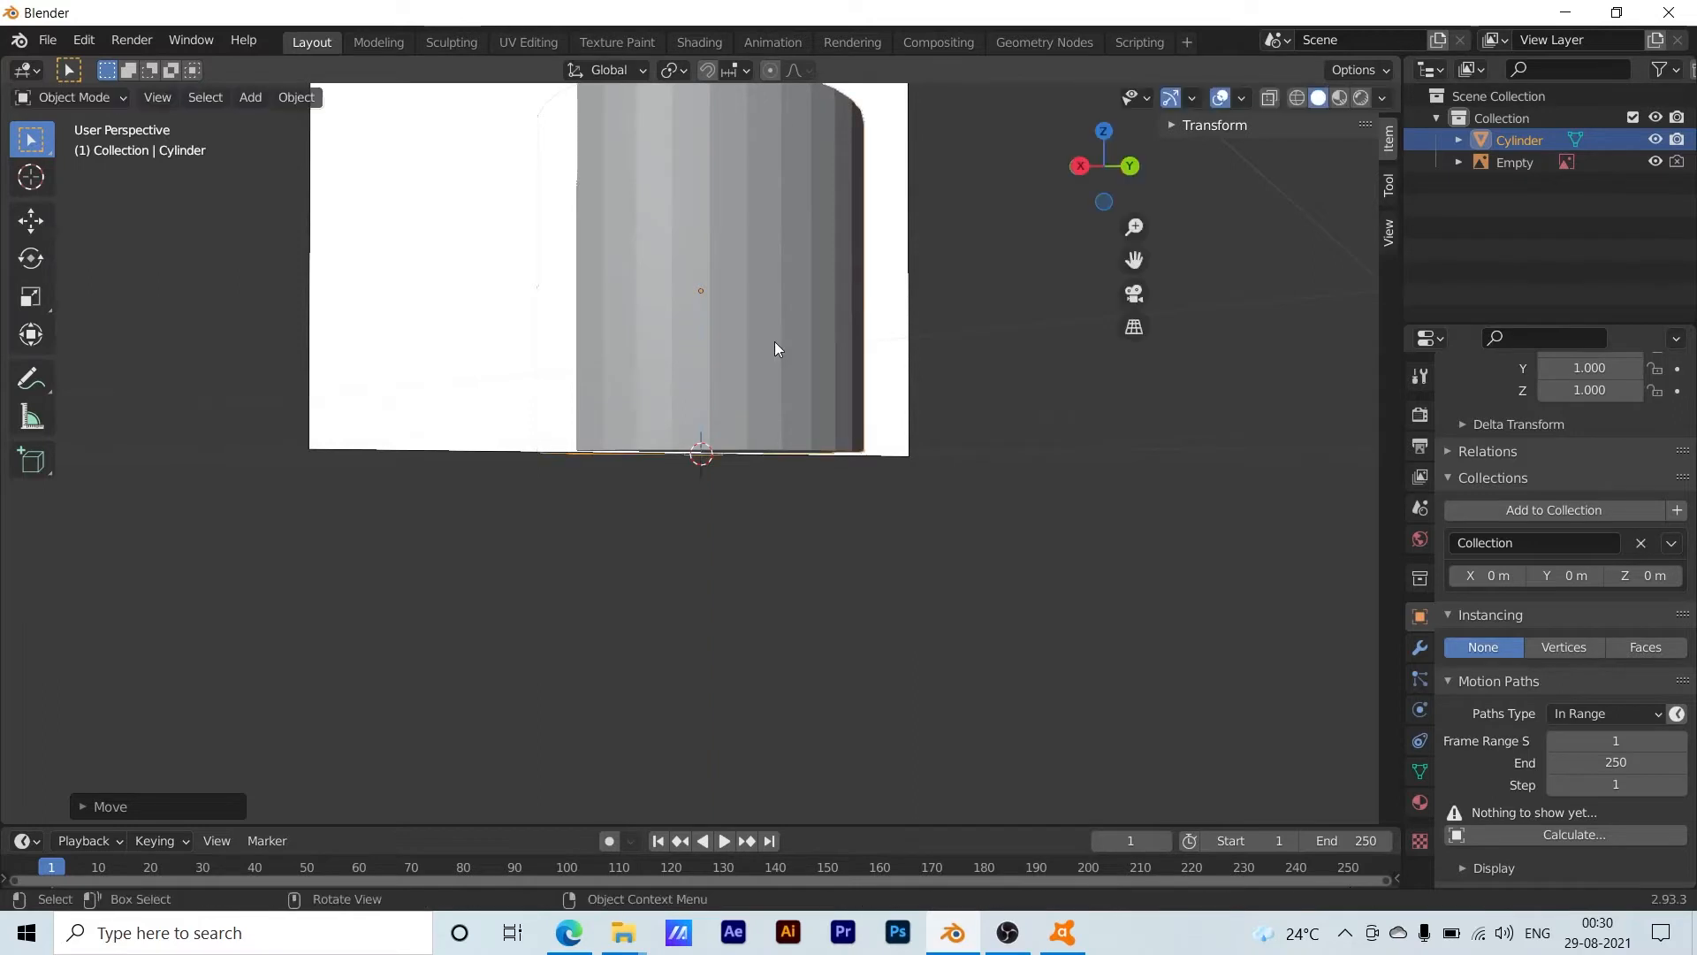
Stretch the cylinder vertically by scaling it to about 2.04 along the Z axis
middle_drag(774, 342, 762, 561)
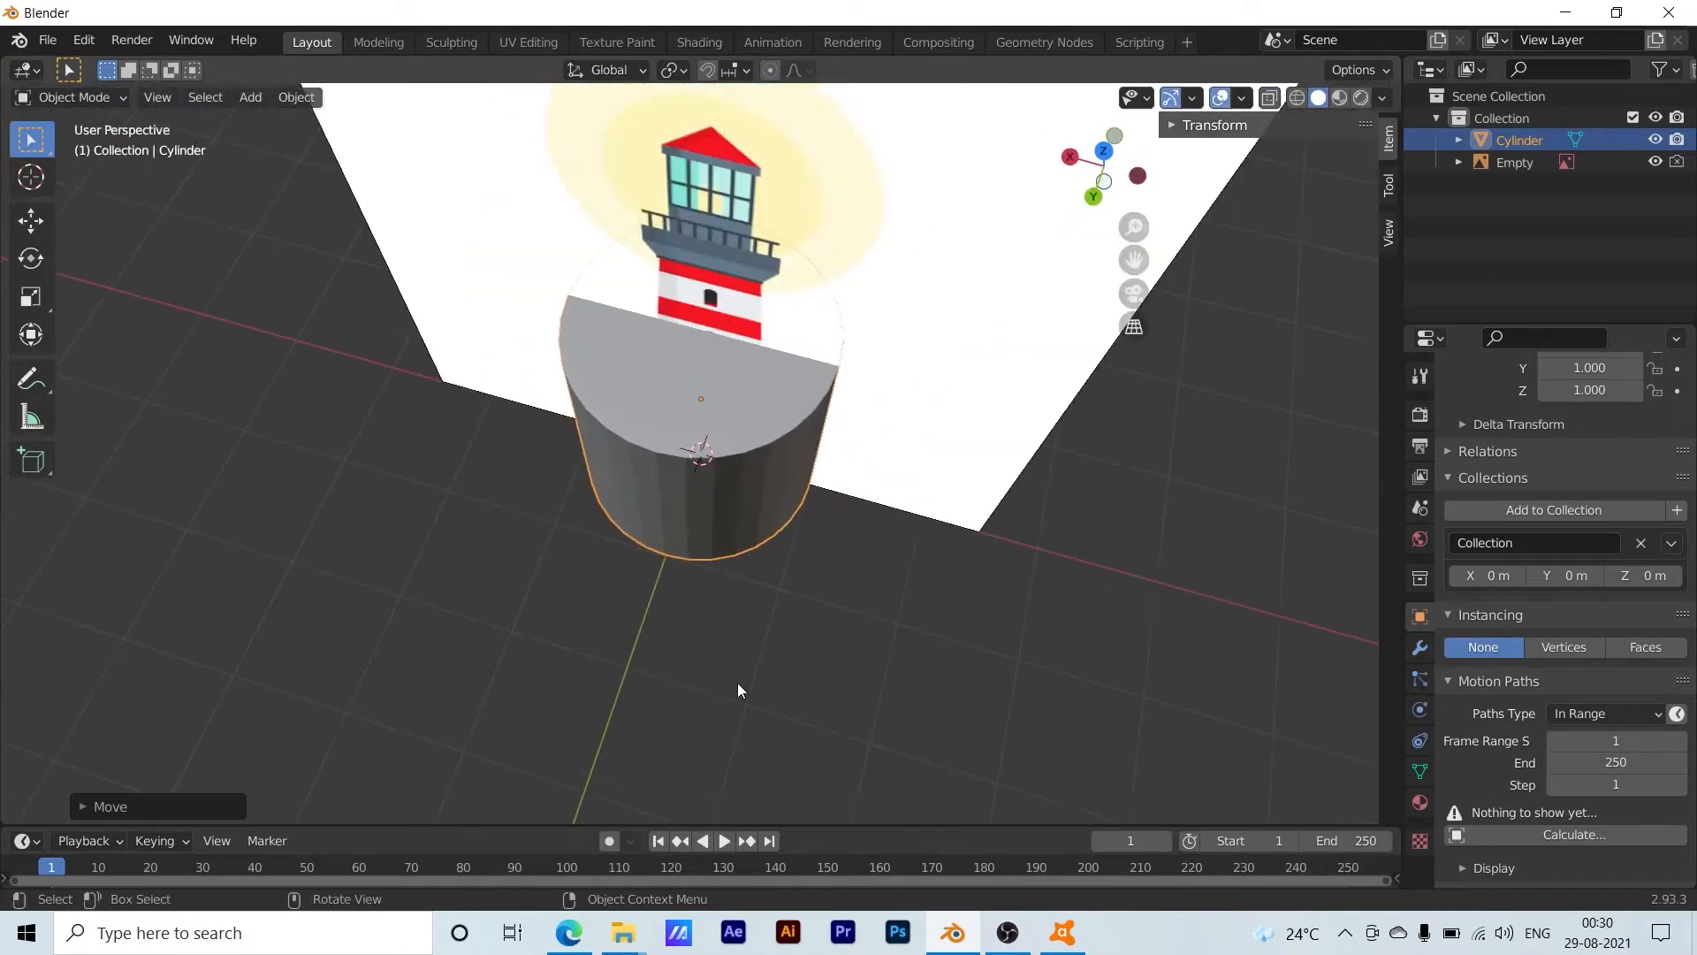
middle_drag(737, 682, 725, 549)
scroll(783, 607, down, 4)
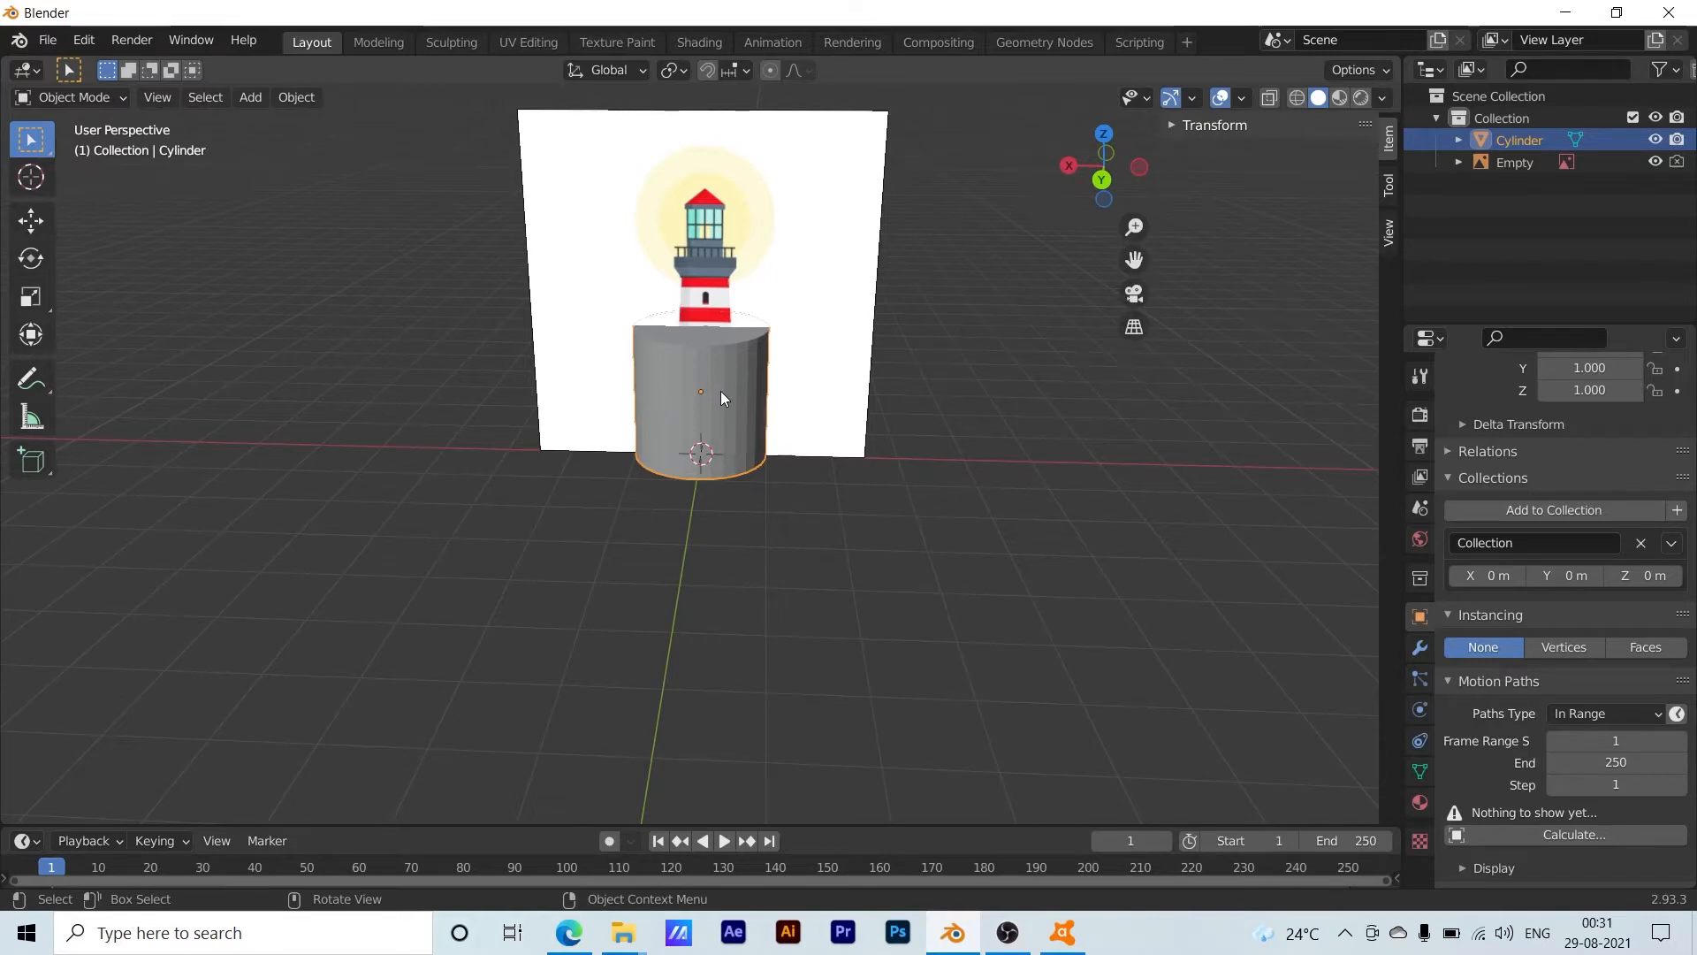
key(s)
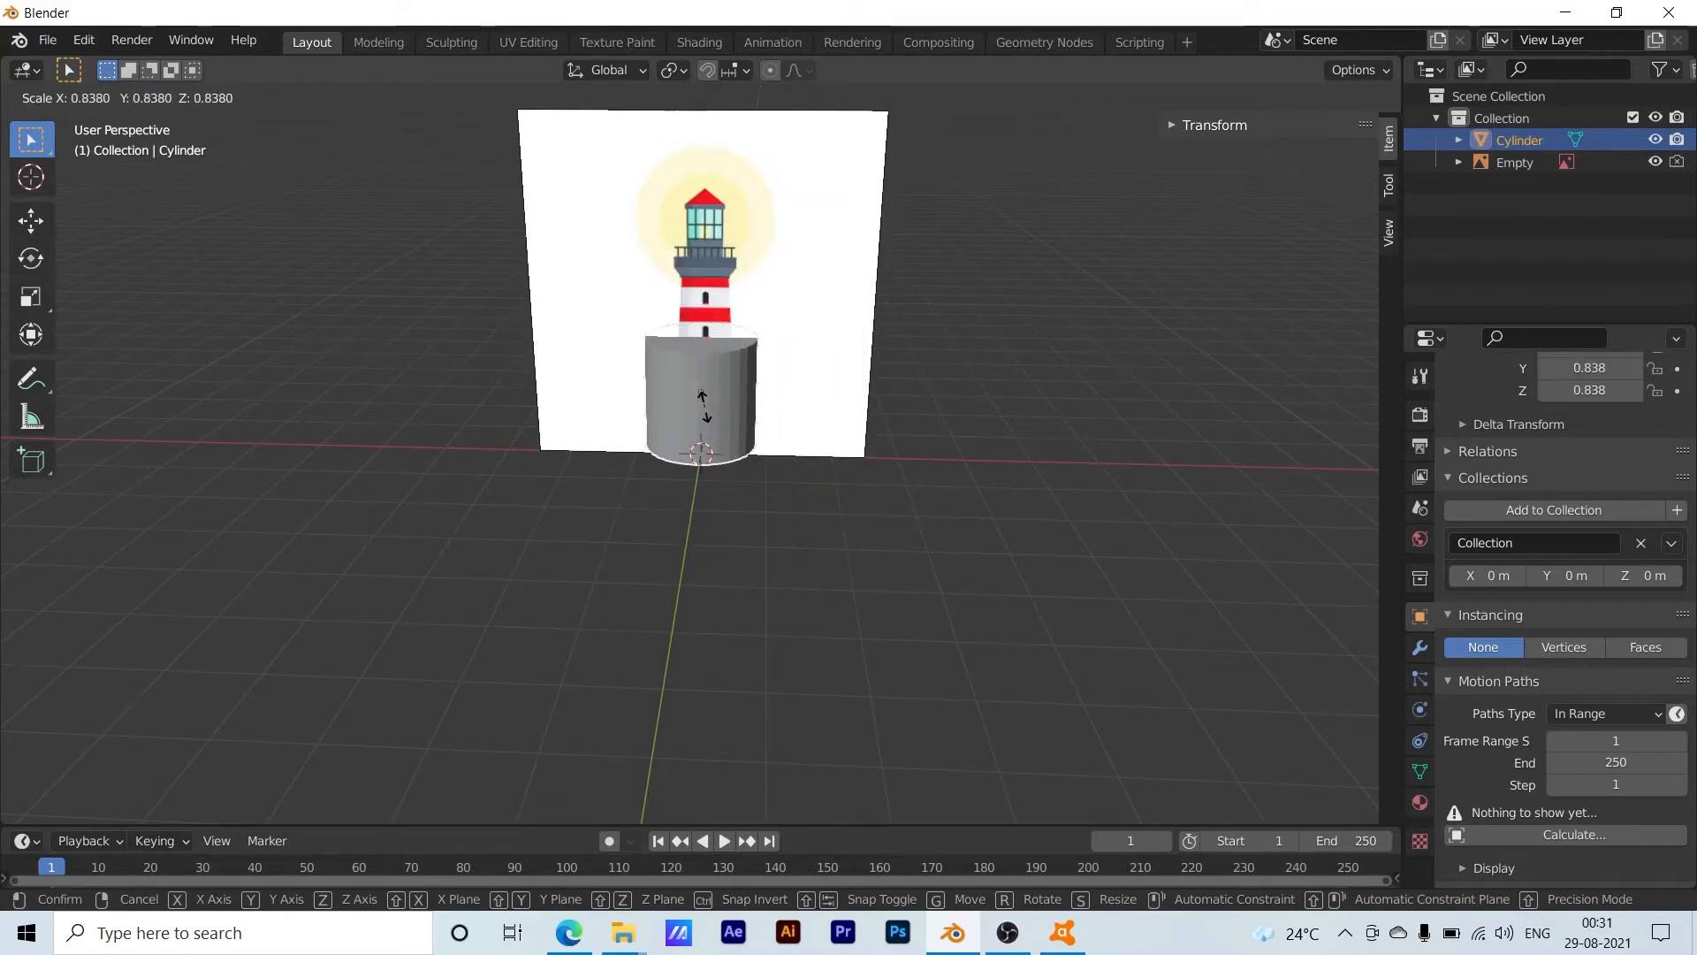
key(z)
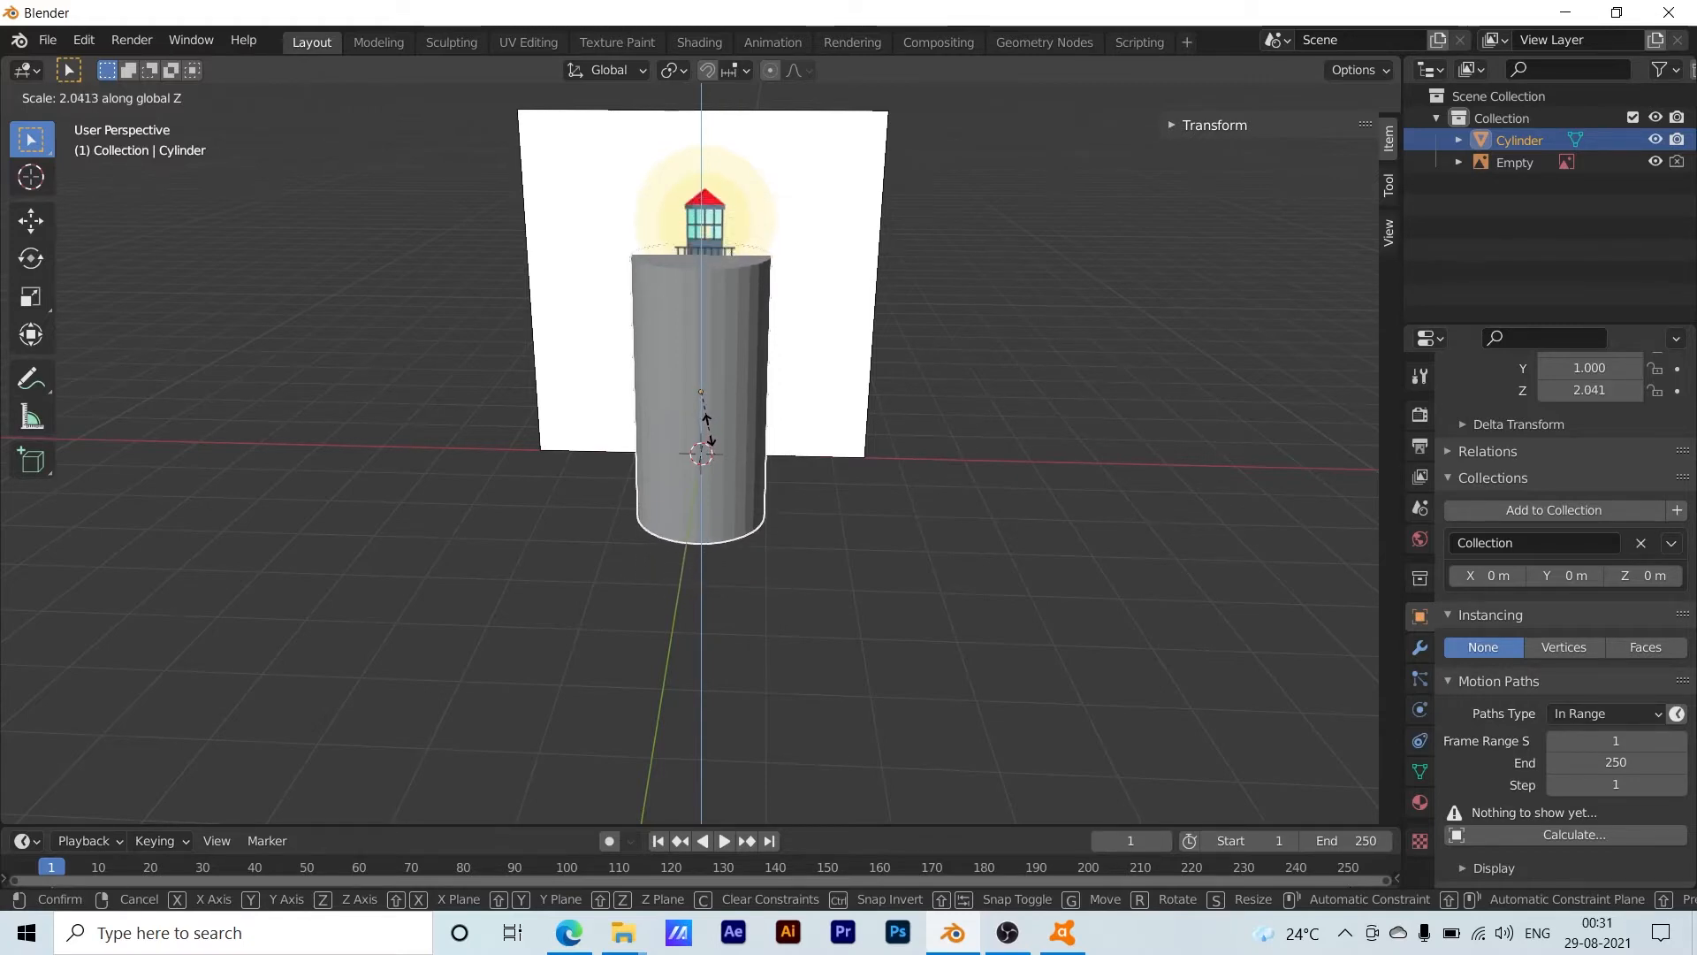
click(709, 429)
Move the cylinder up about 1.07 m along the Z axis so its base rests near the ground plane
middle_drag(579, 550, 775, 575)
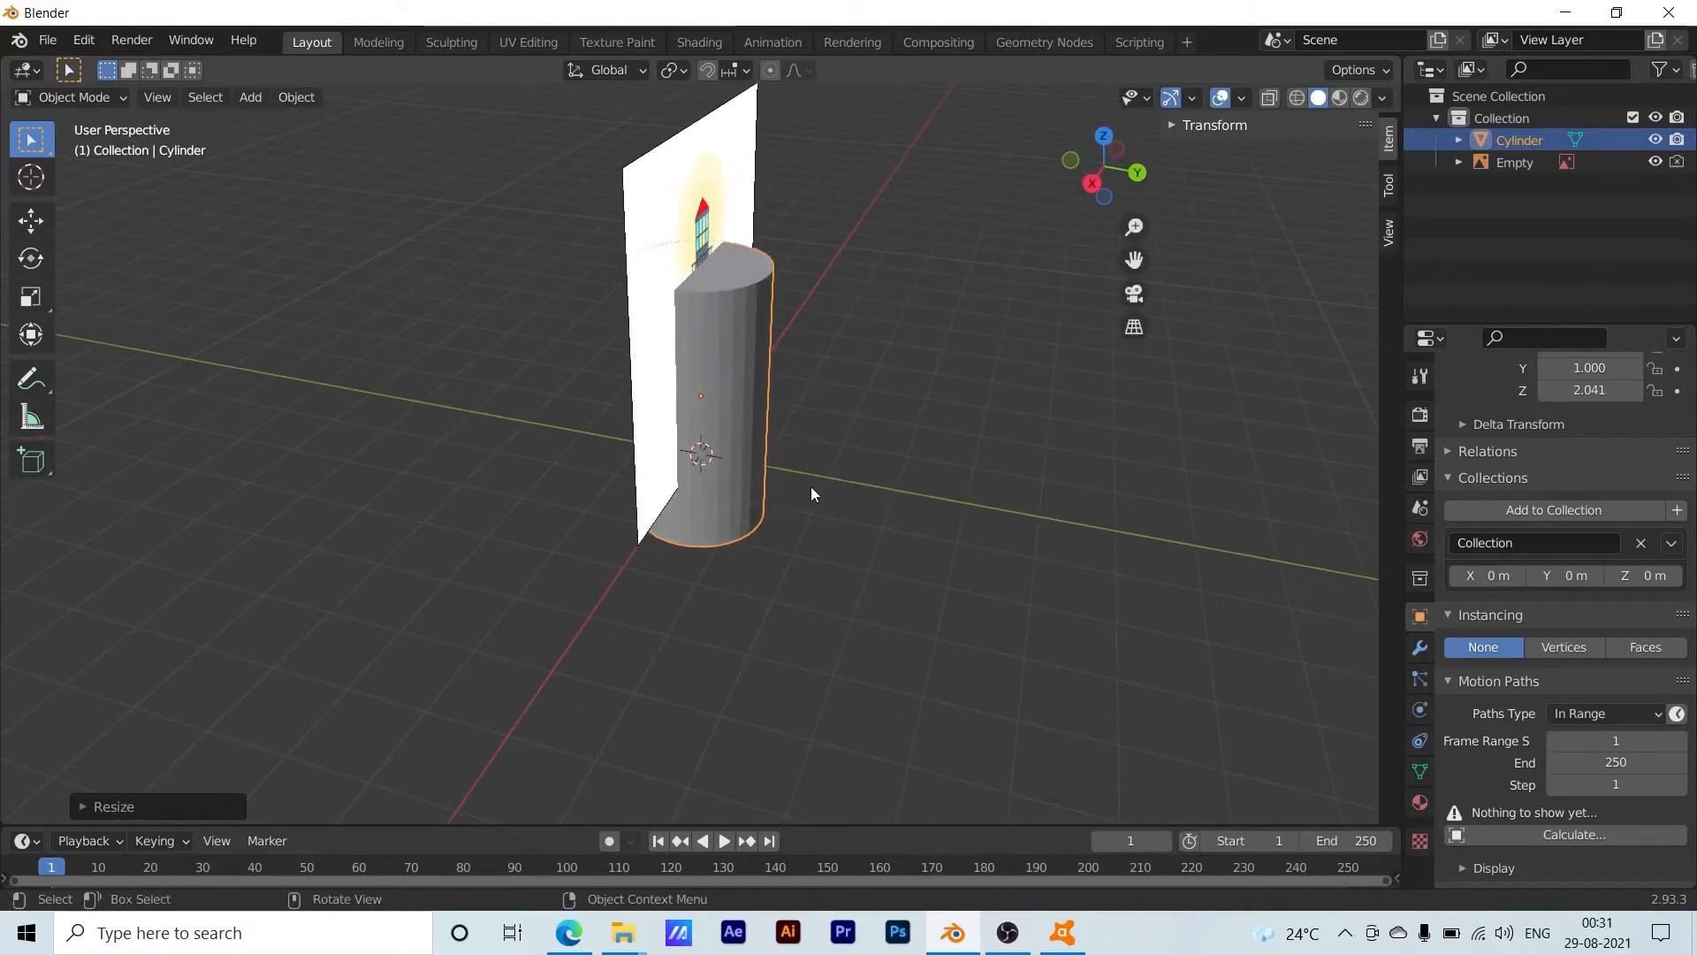
key(g)
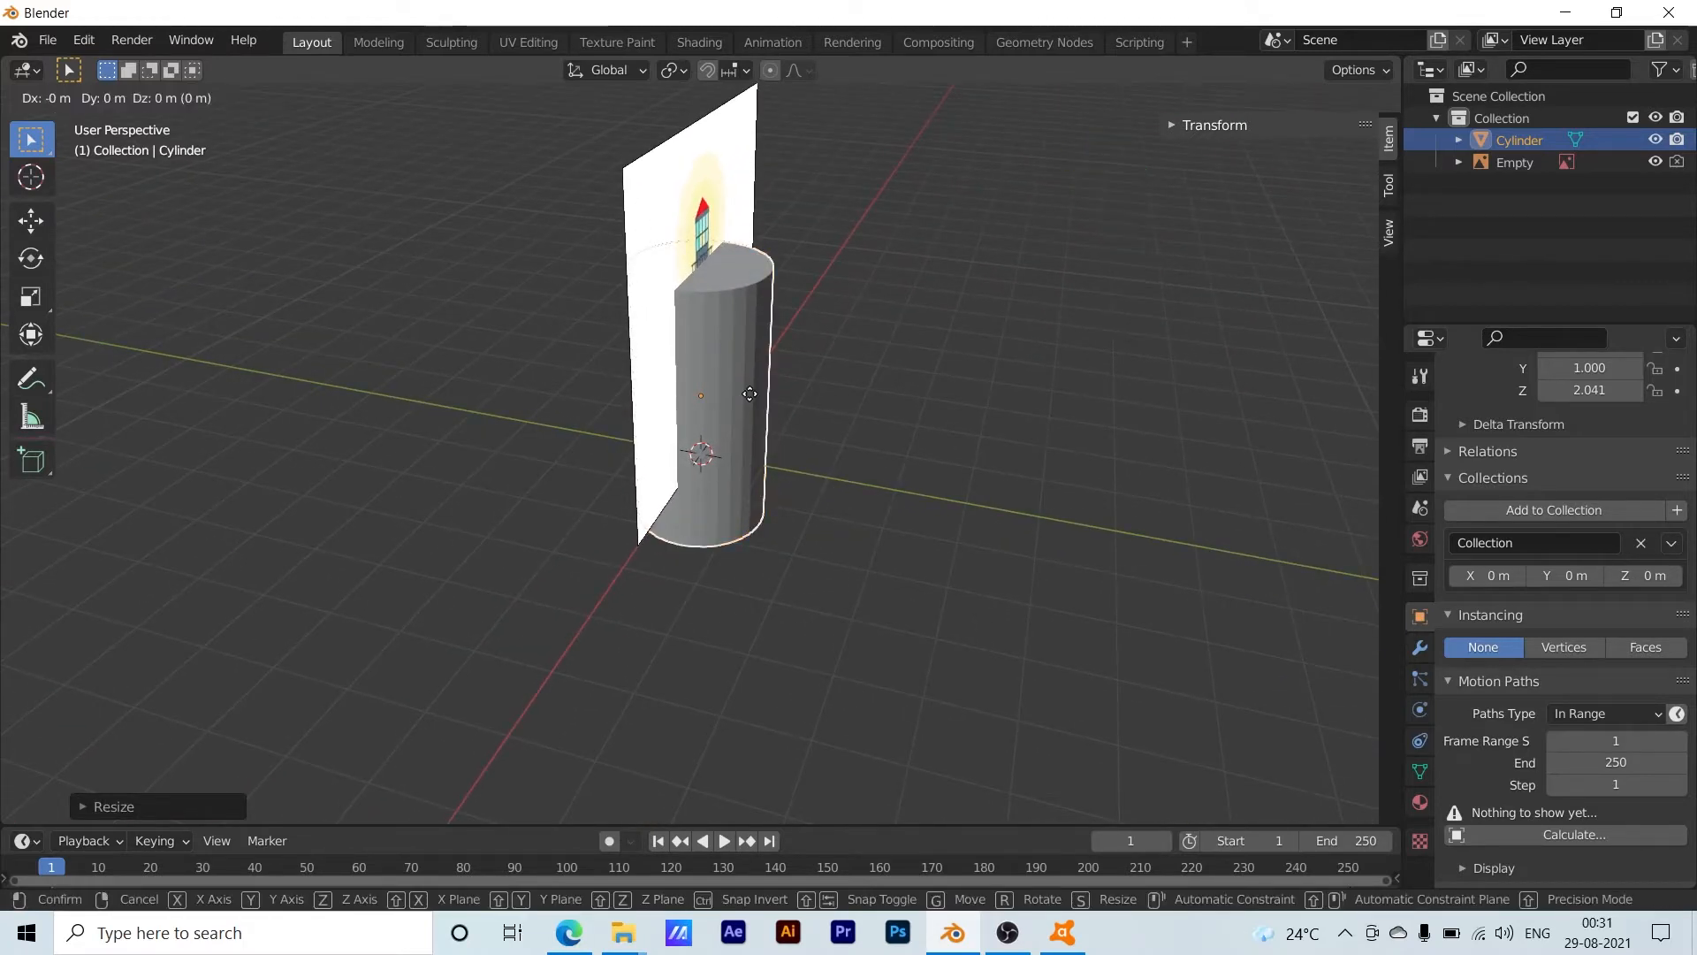
key(z)
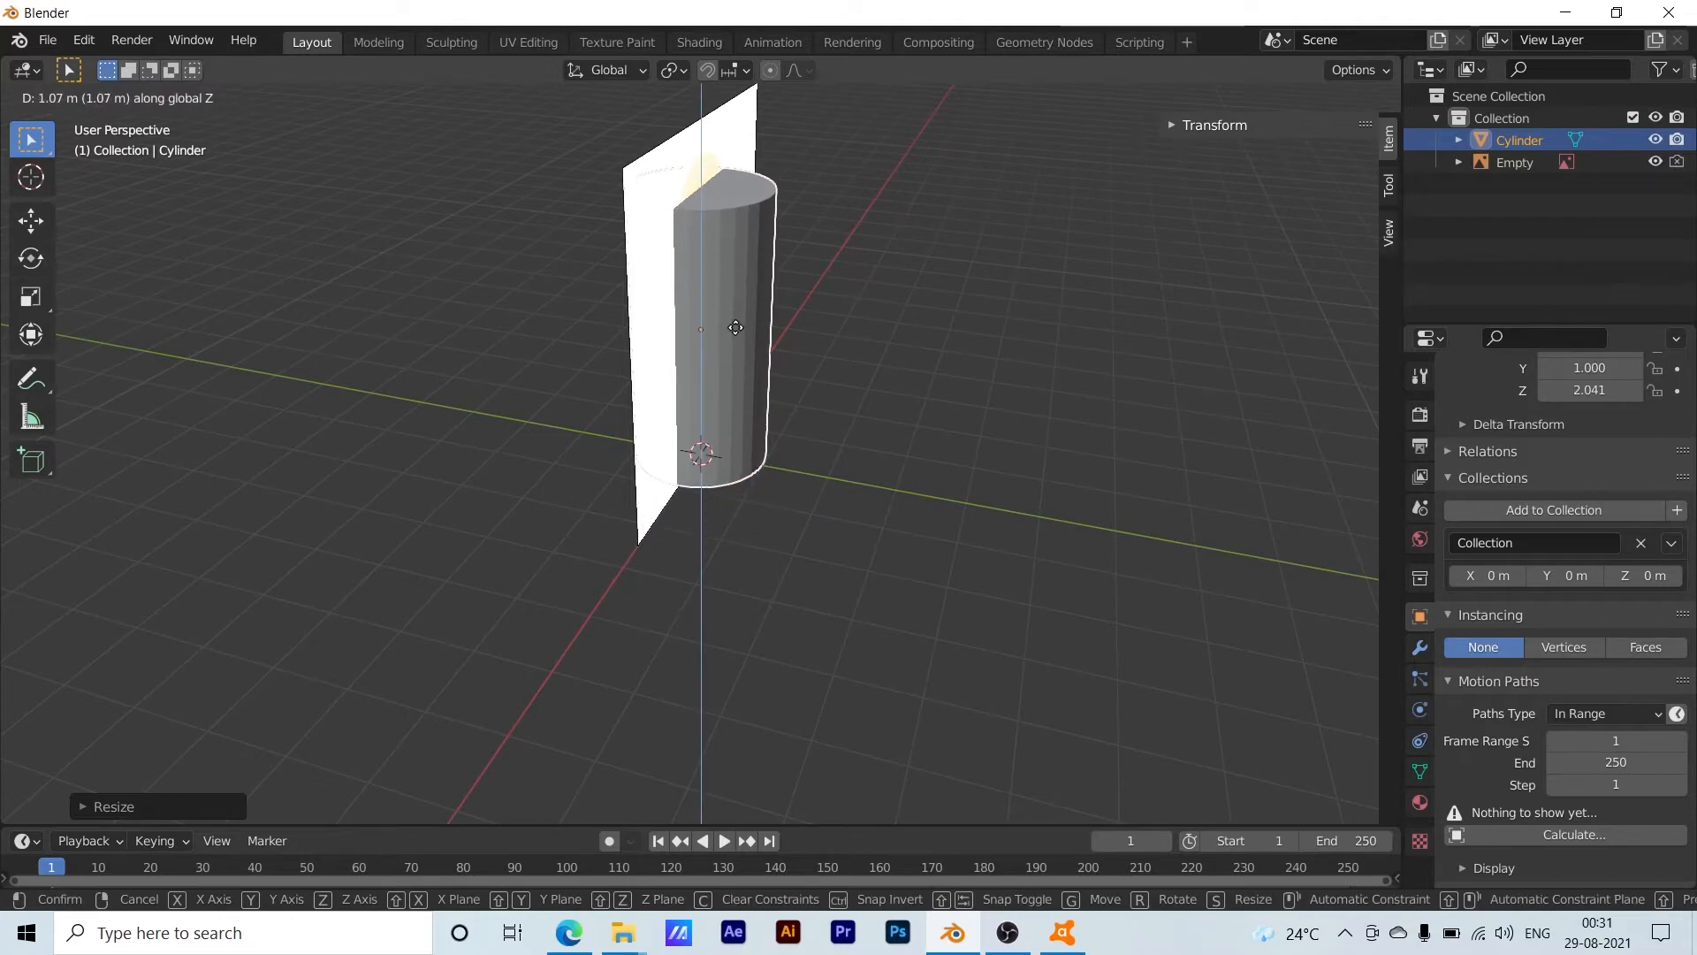
click(735, 327)
middle_drag(956, 414, 443, 349)
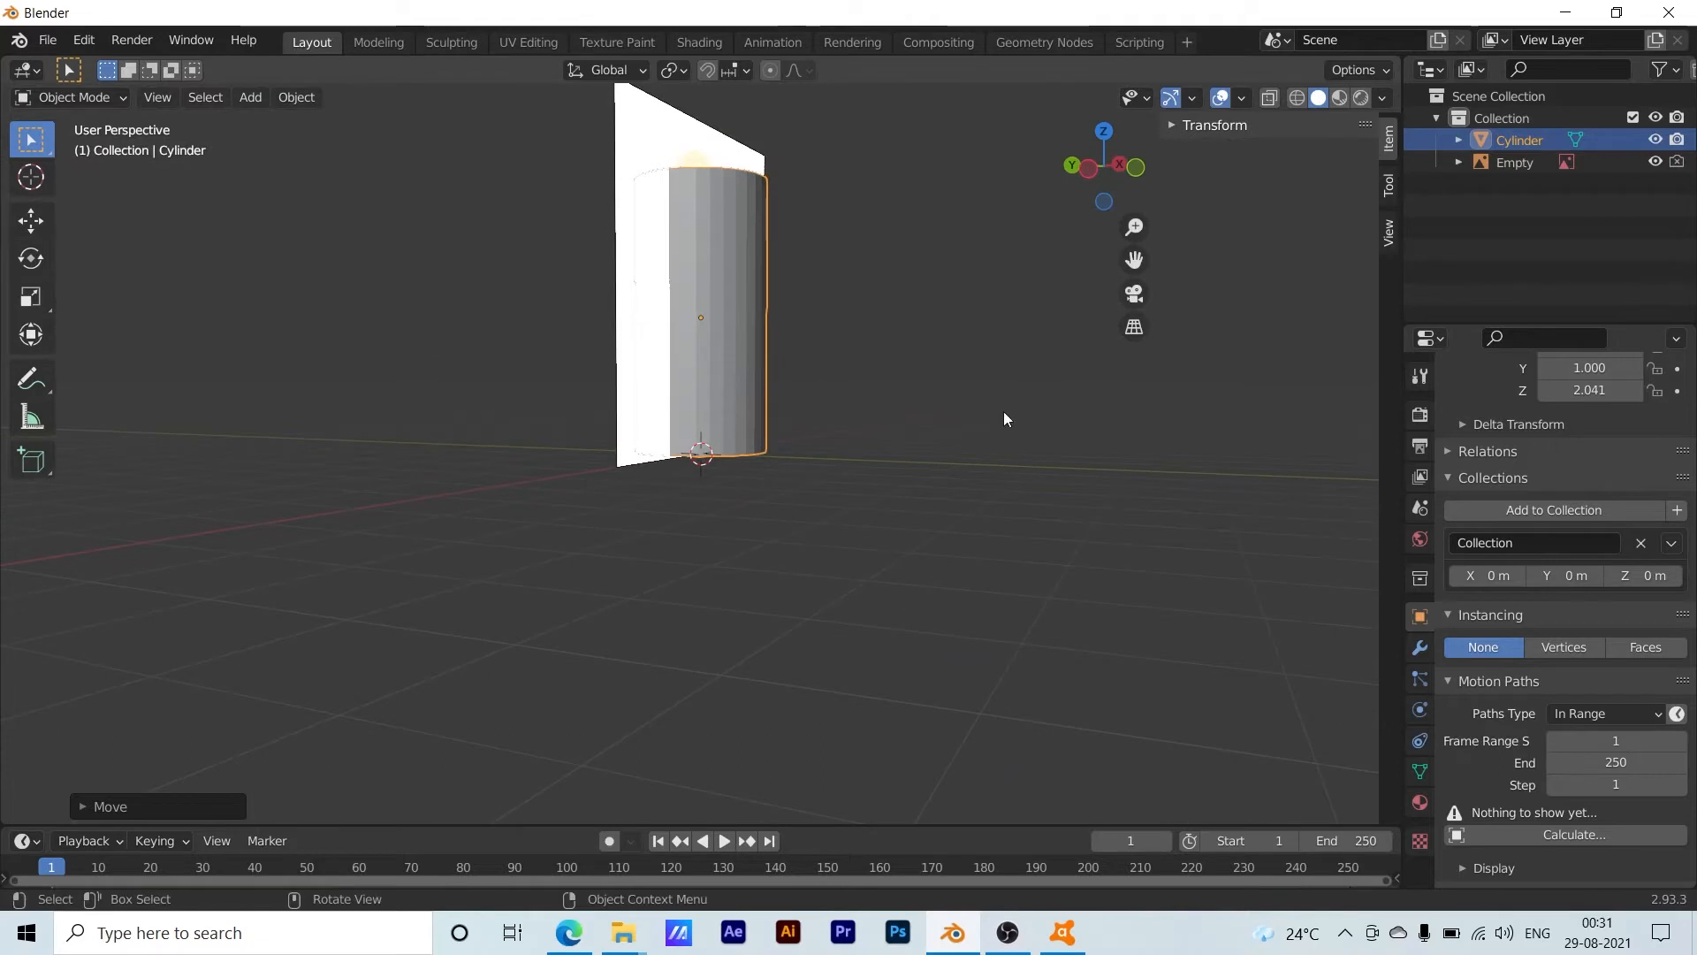
middle_drag(1004, 412, 698, 400)
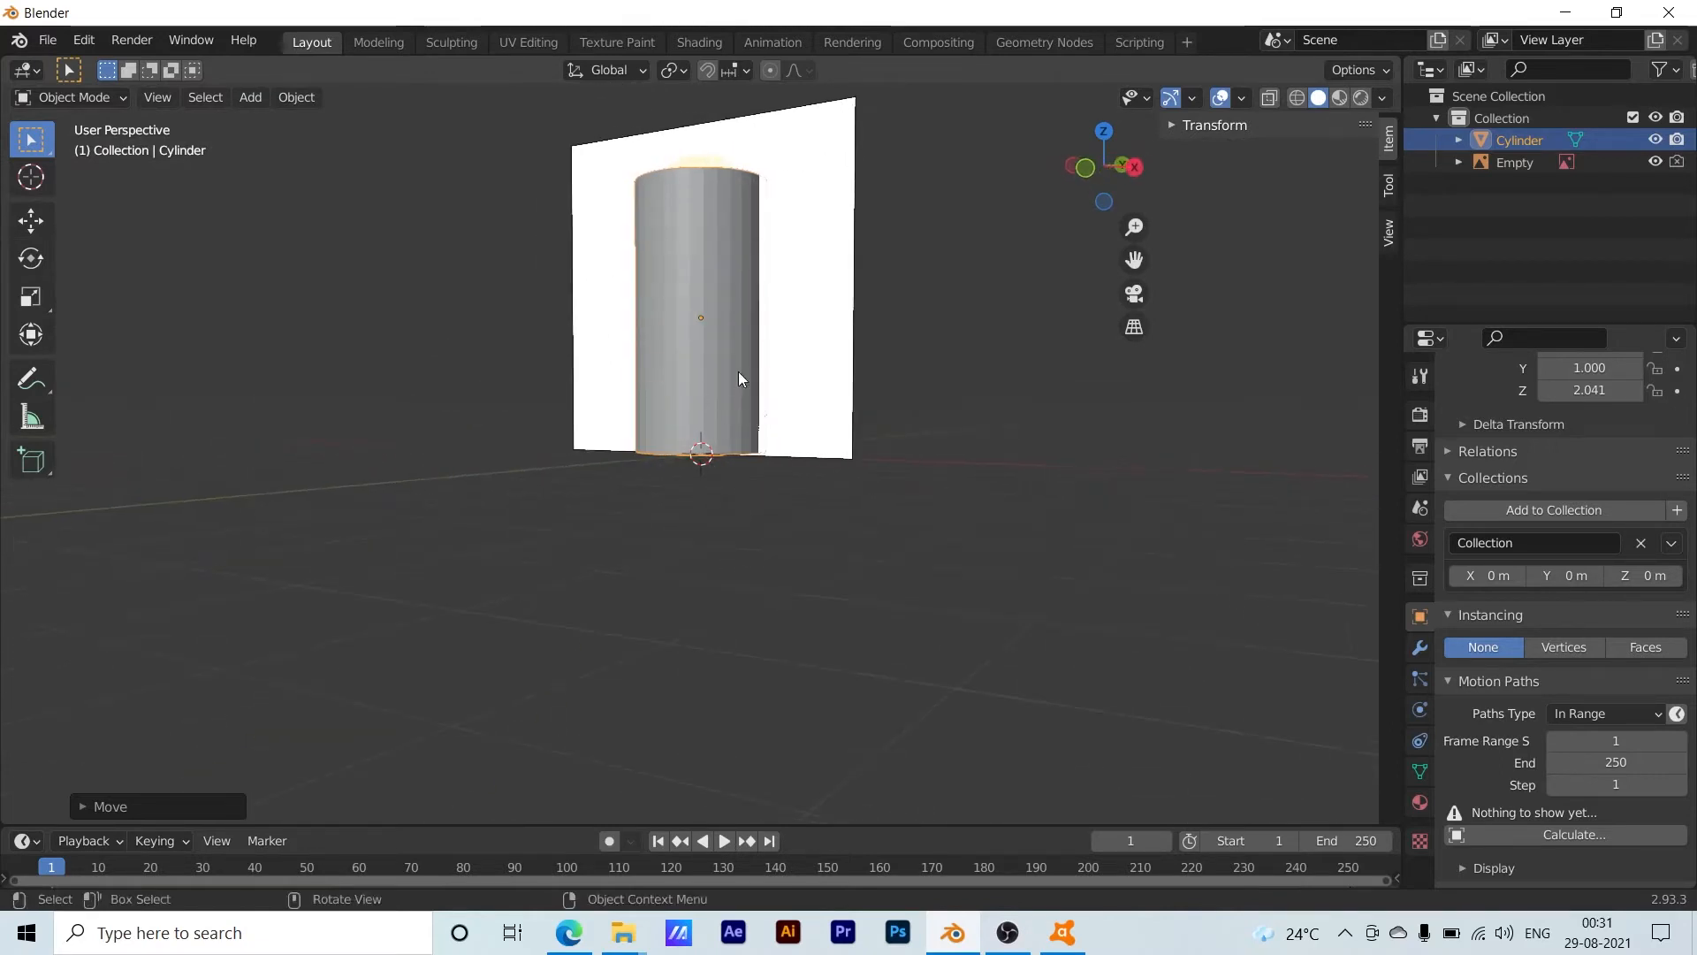
Compare the cylinder's width and height with the reference lighthouse in wireframe display, and return to solid shading
middle_drag(643, 482, 674, 508)
middle_drag(840, 510, 829, 513)
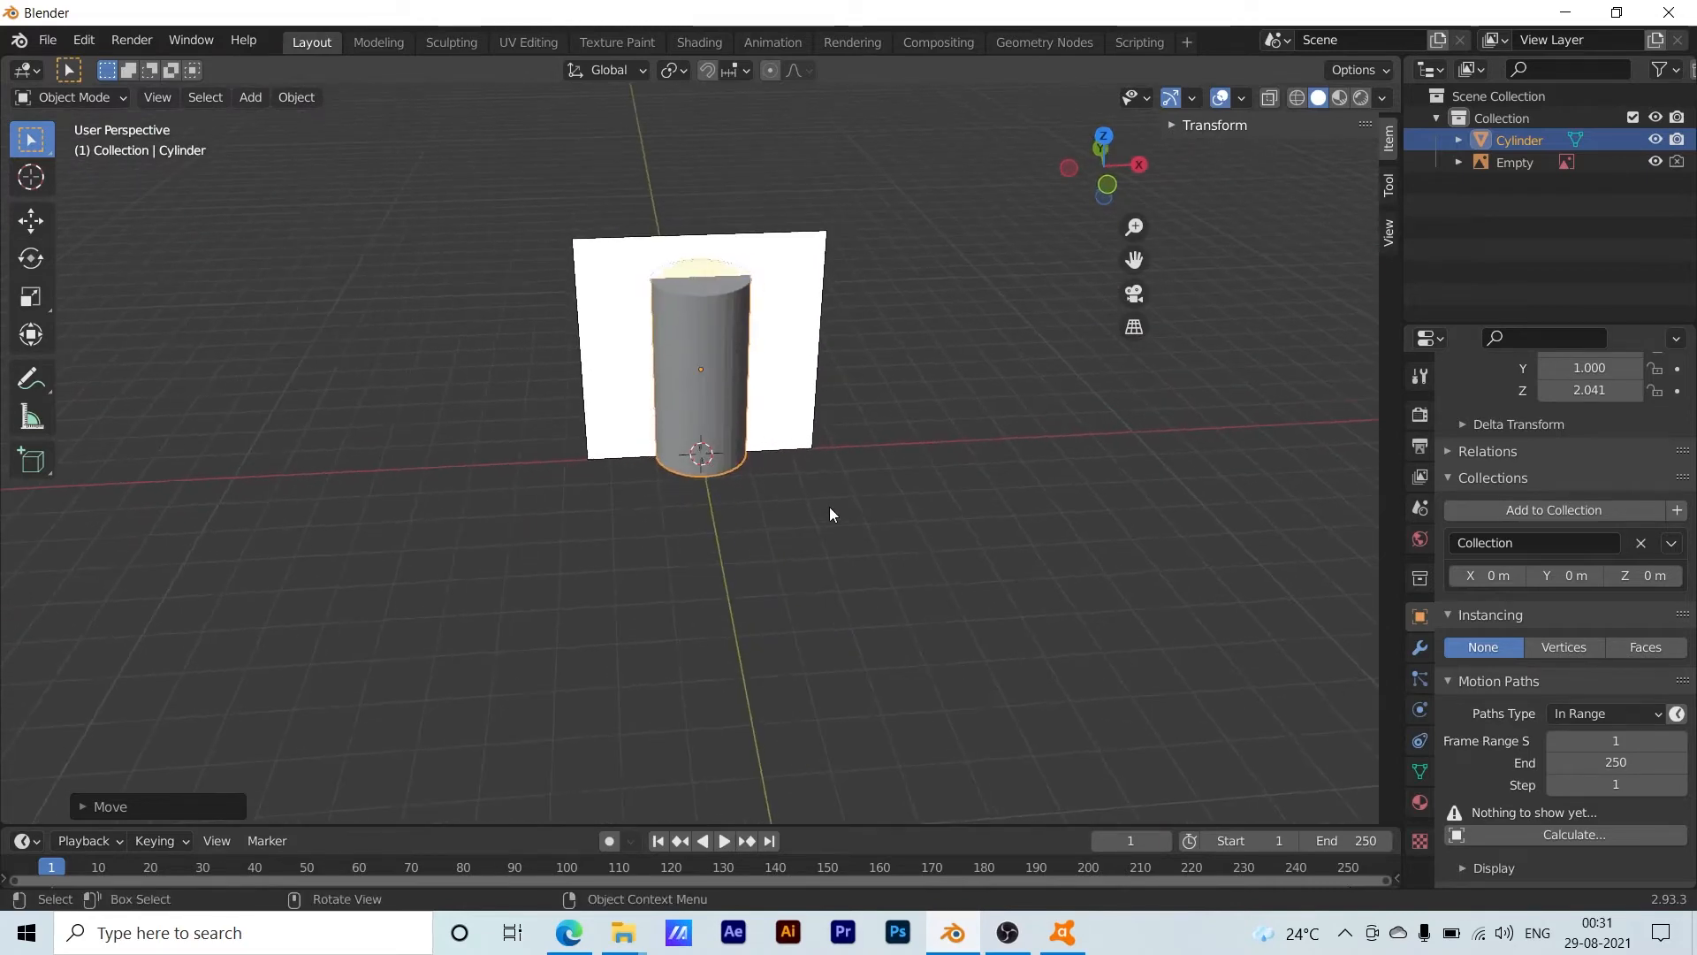
click(1296, 97)
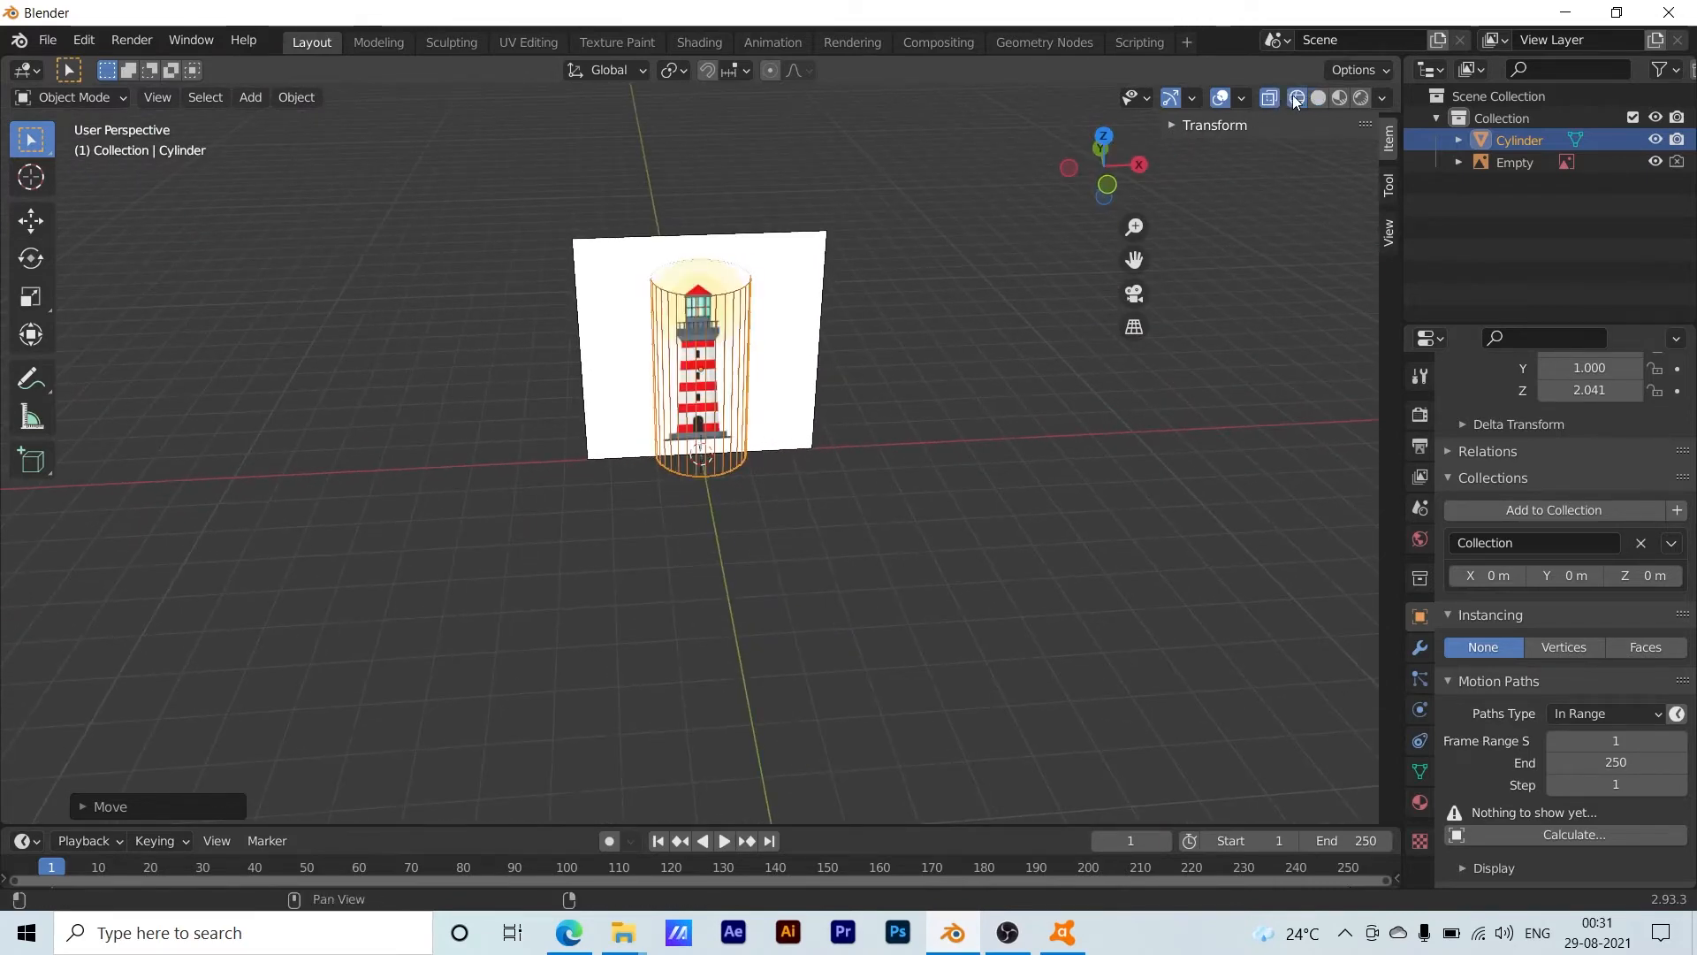
middle_drag(778, 607, 753, 543)
scroll(753, 544, up, 4)
middle_drag(619, 608, 703, 345)
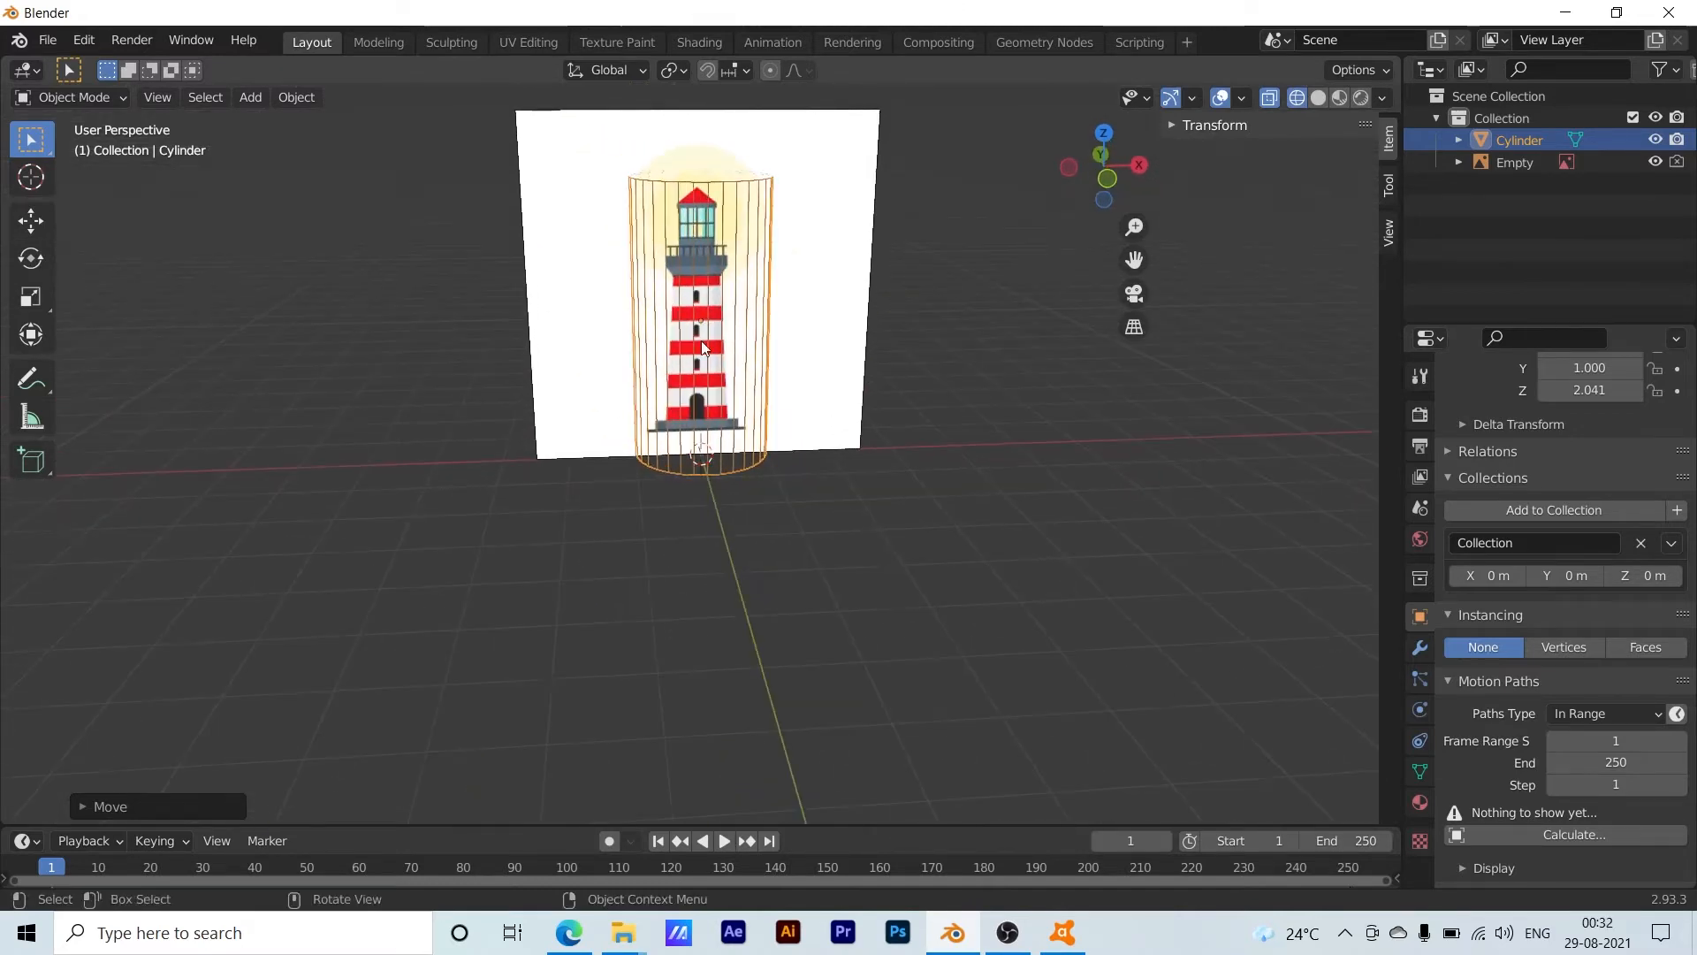
middle_drag(677, 465, 704, 532)
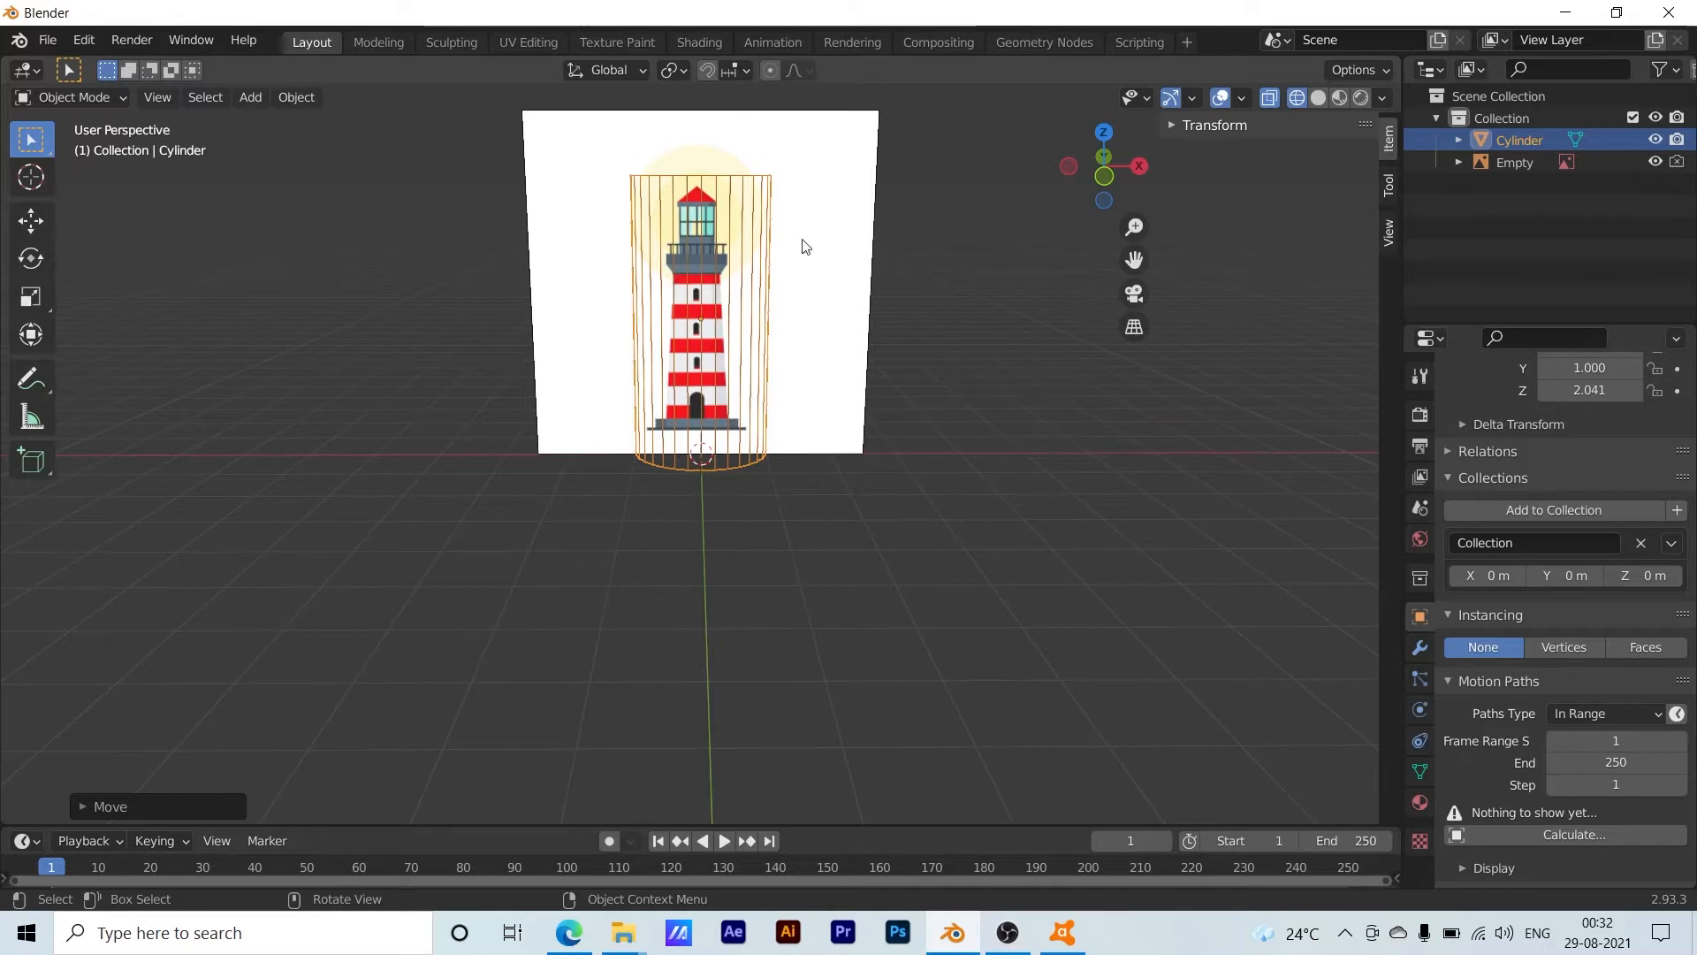
click(1322, 97)
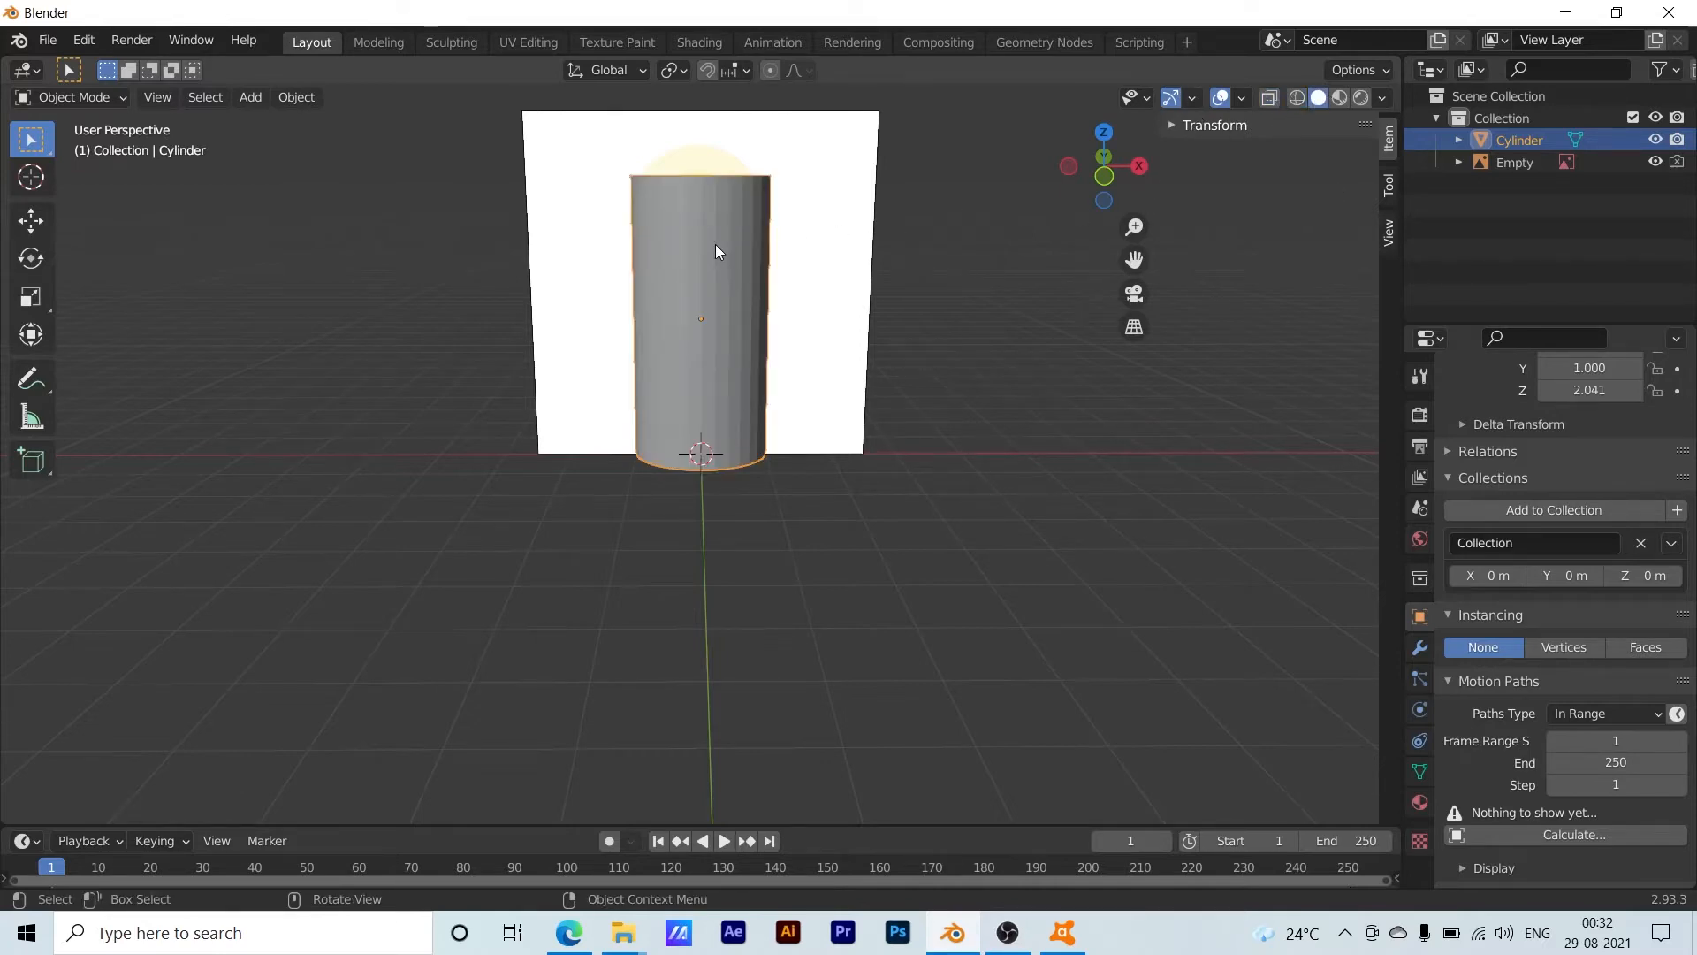
Shorten the cylinder along the Z axis to a Z scale of about 1.758
key(s)
key(z)
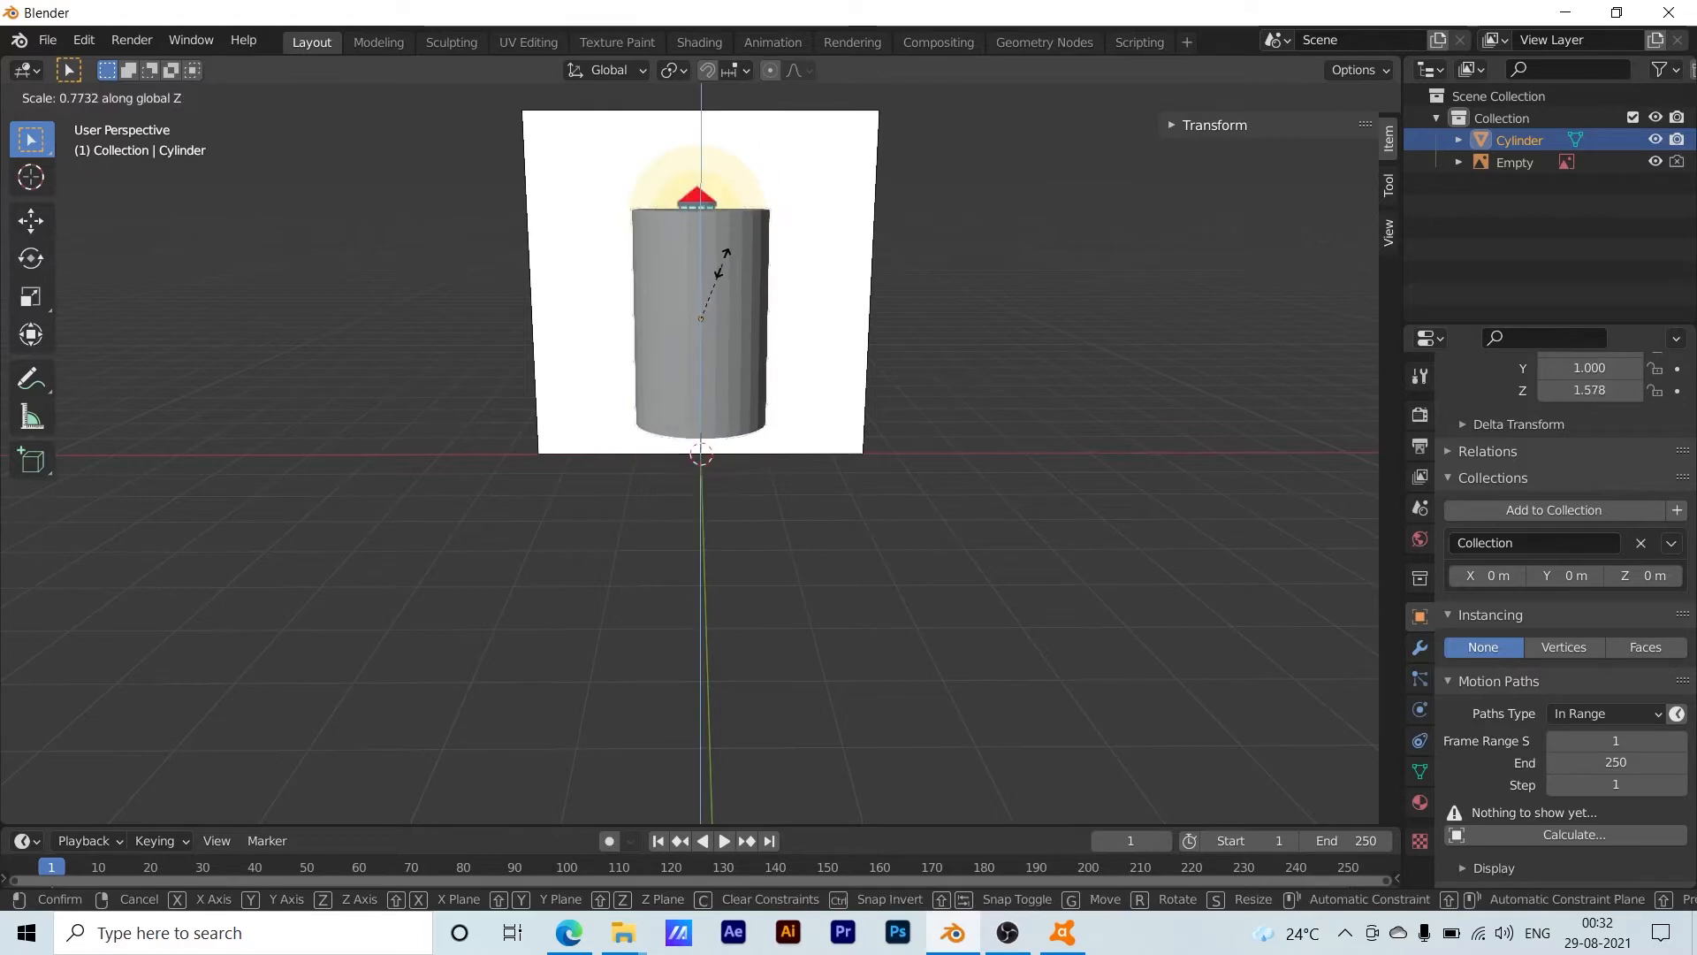
click(726, 258)
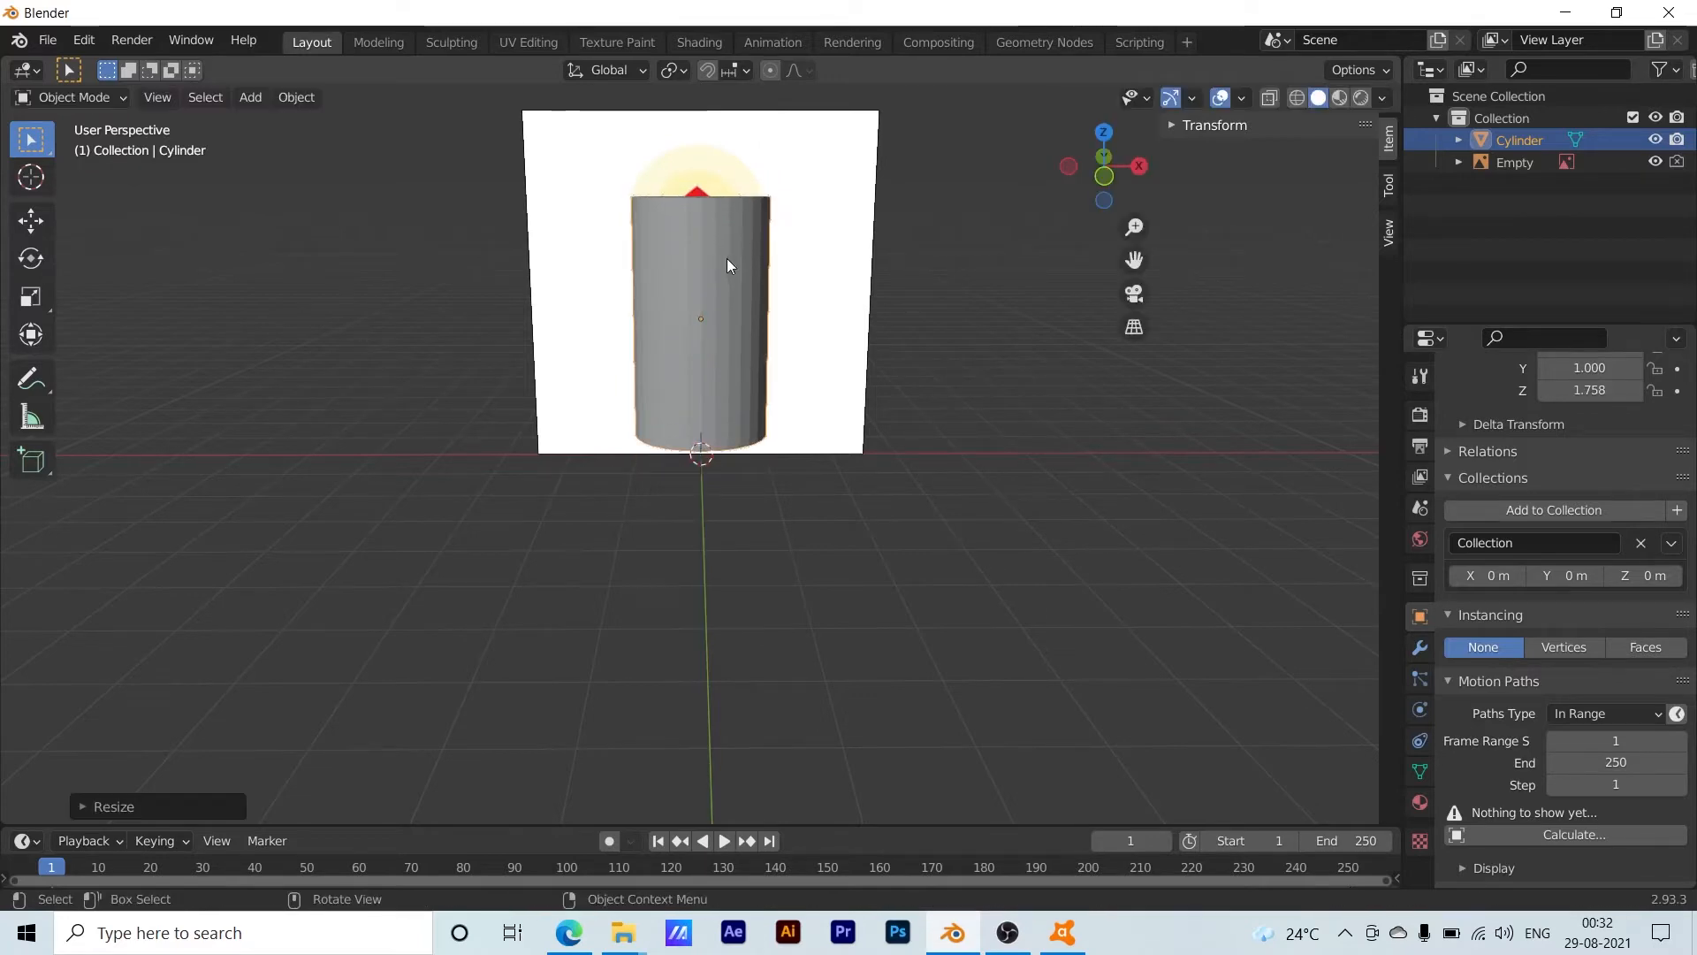
Lower the cylinder about 0.28 m along the Z axis so its base meets the ground plane
middle_drag(623, 463, 808, 438)
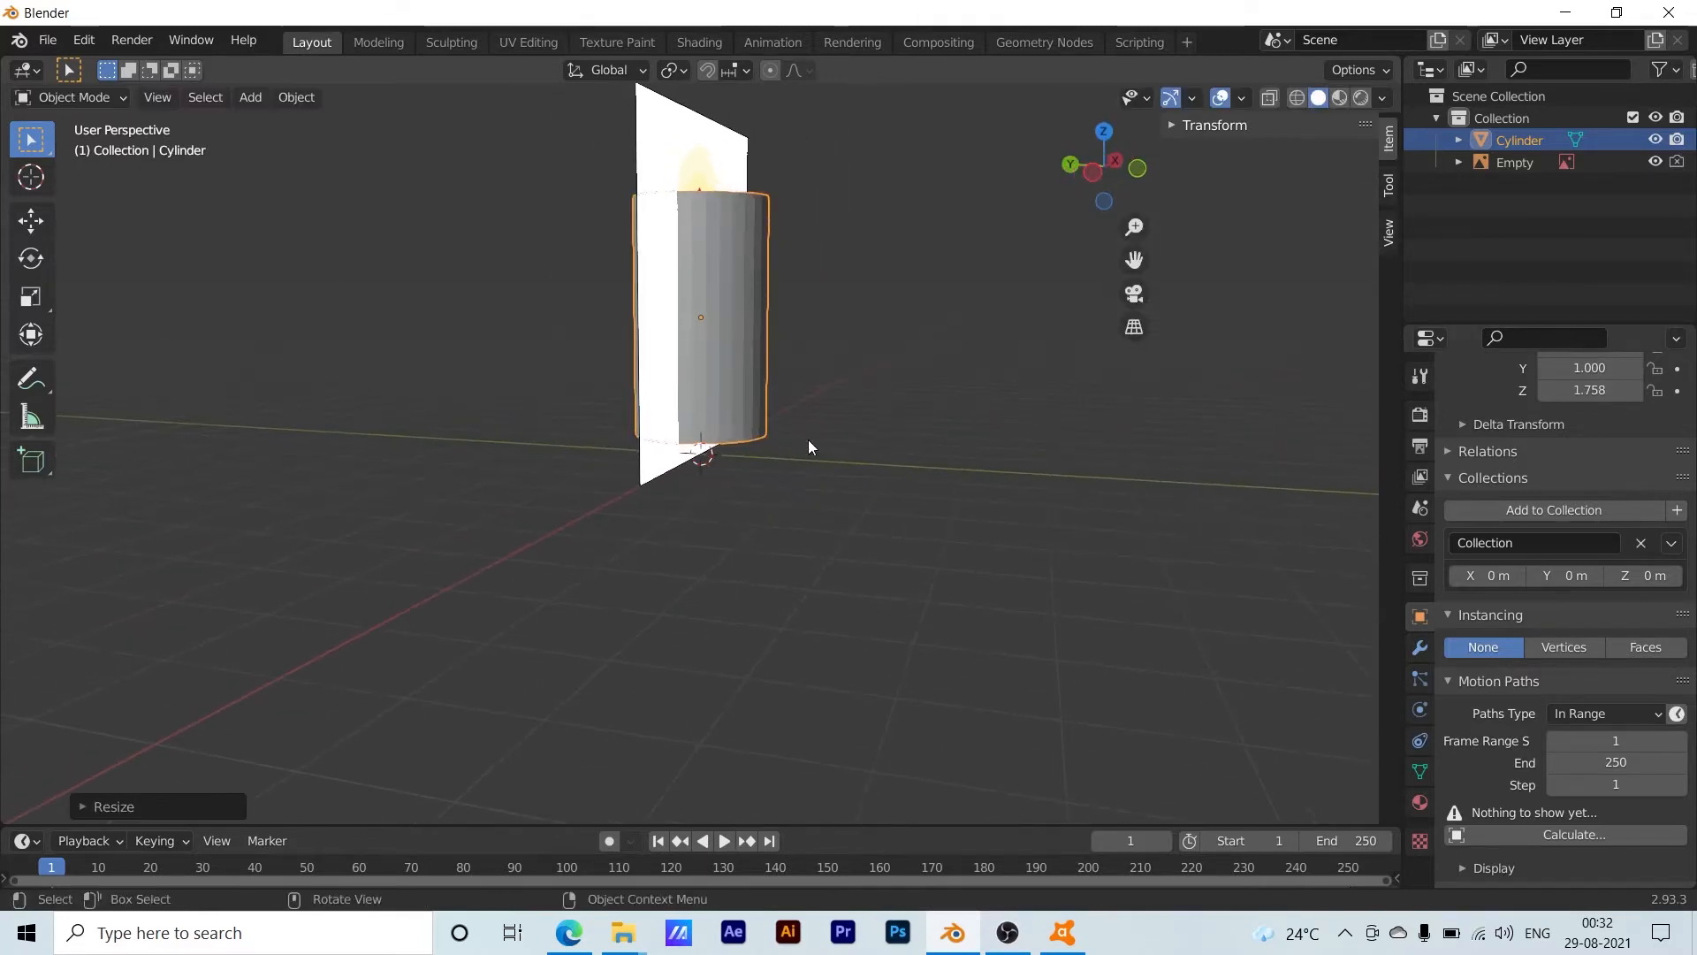
click(721, 305)
key(g)
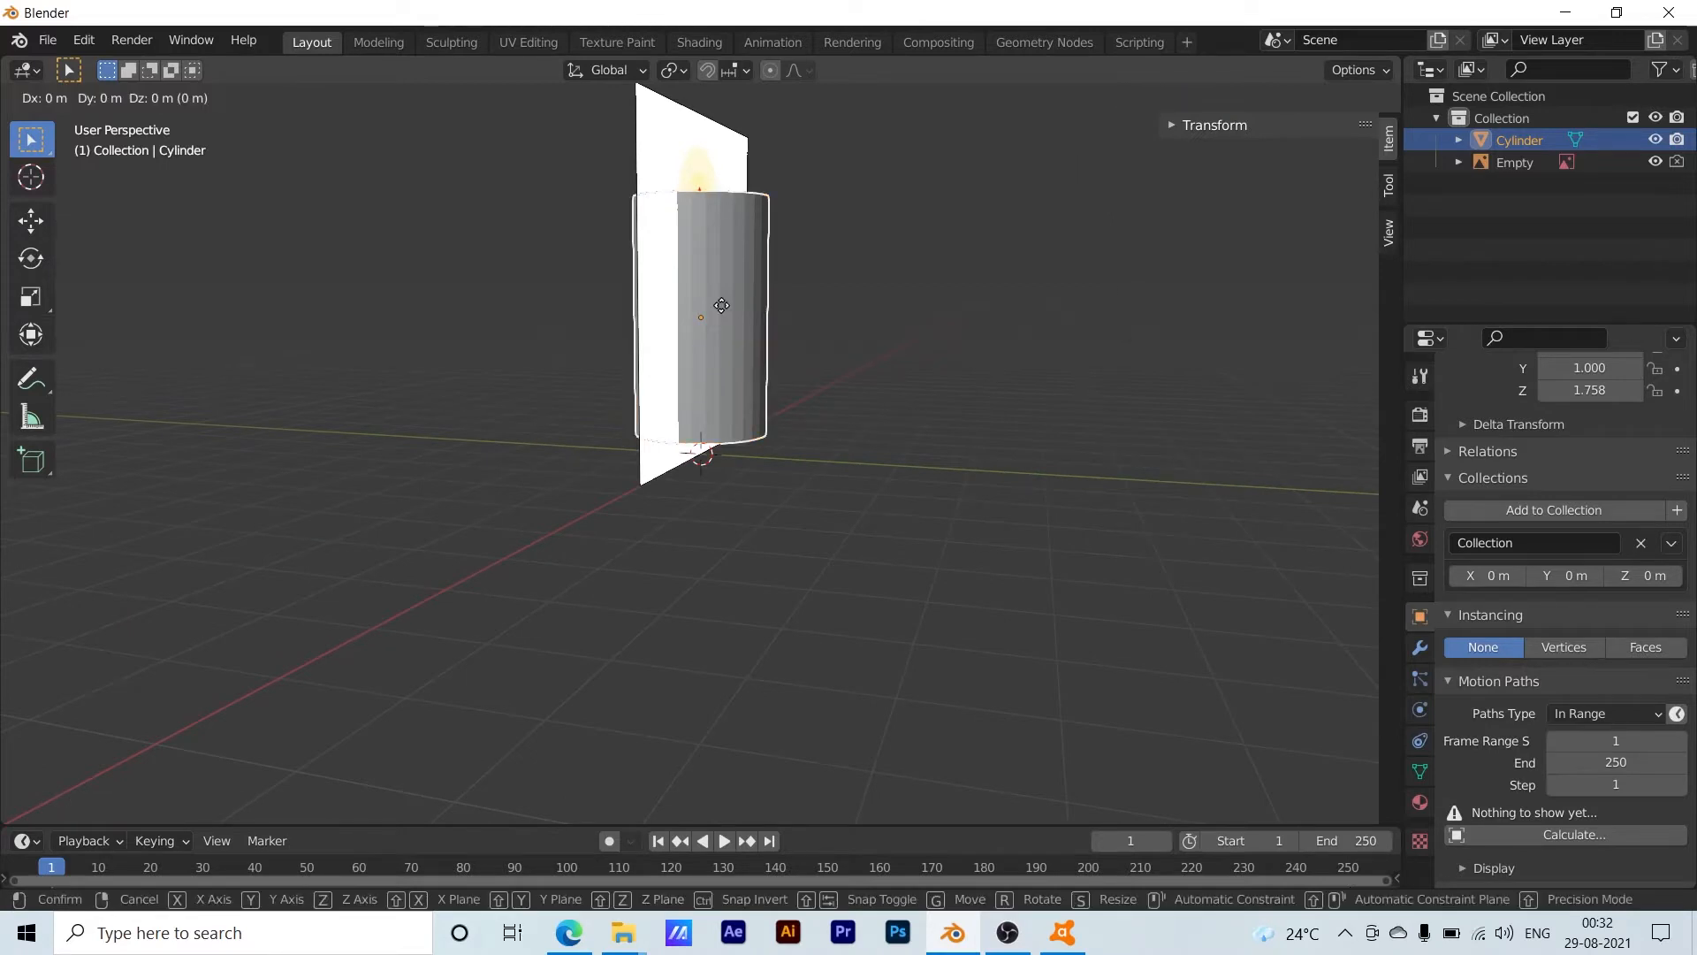
key(z)
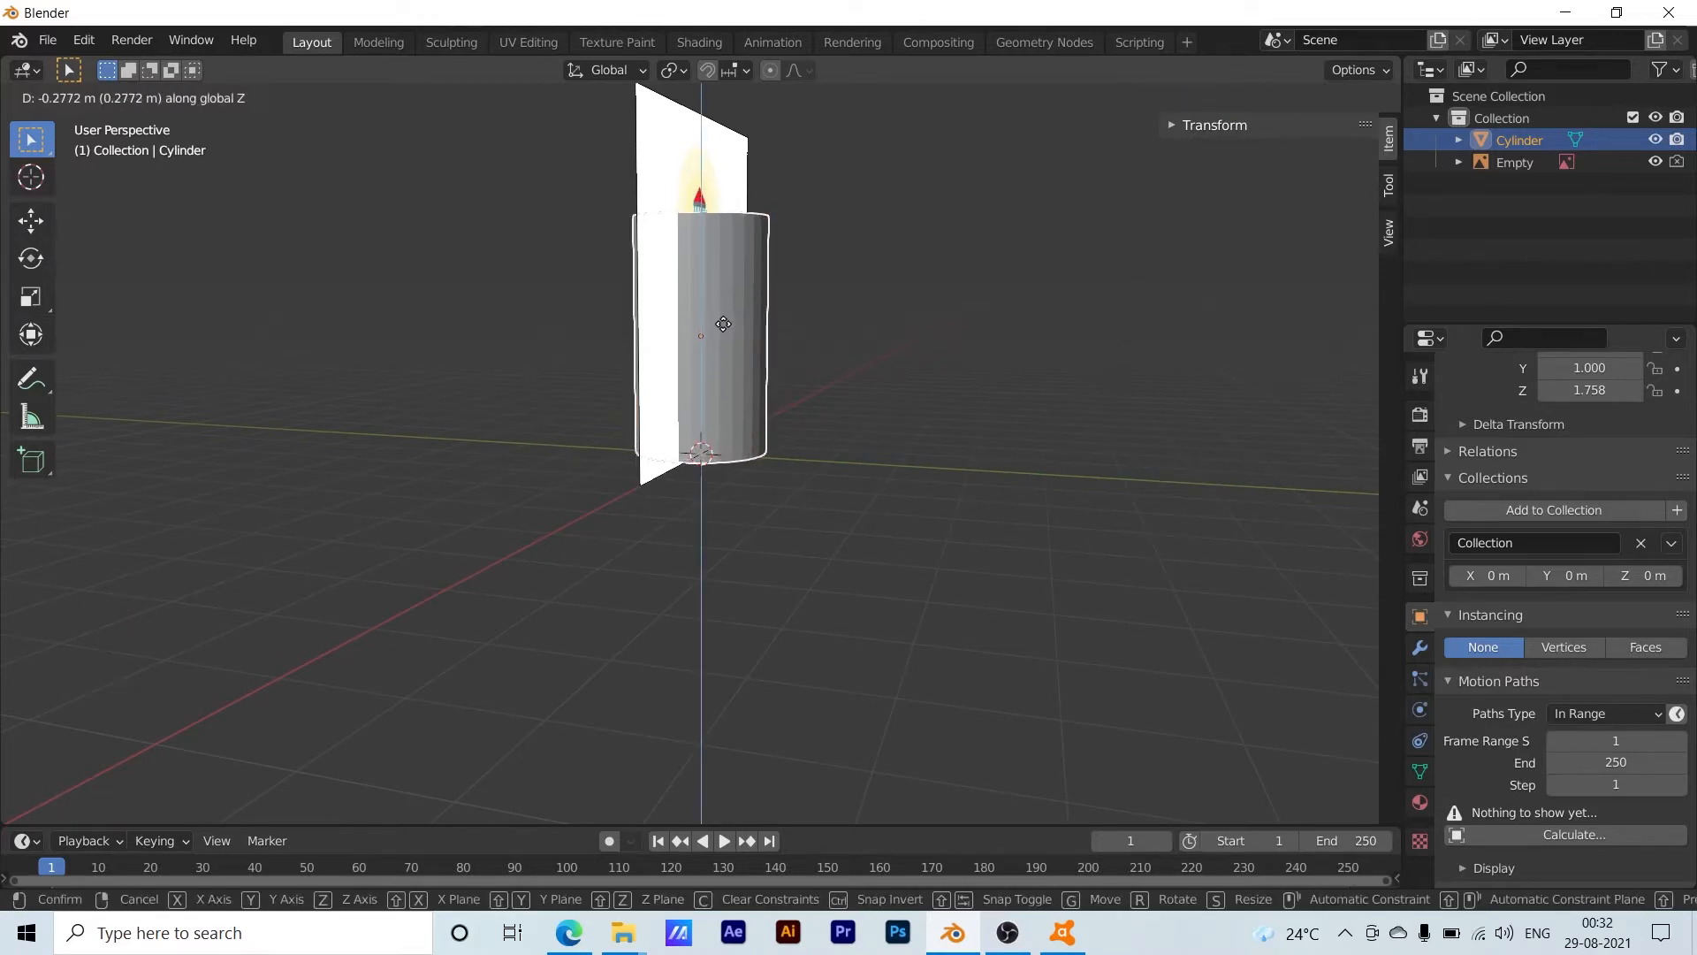
click(723, 323)
middle_drag(904, 432, 724, 459)
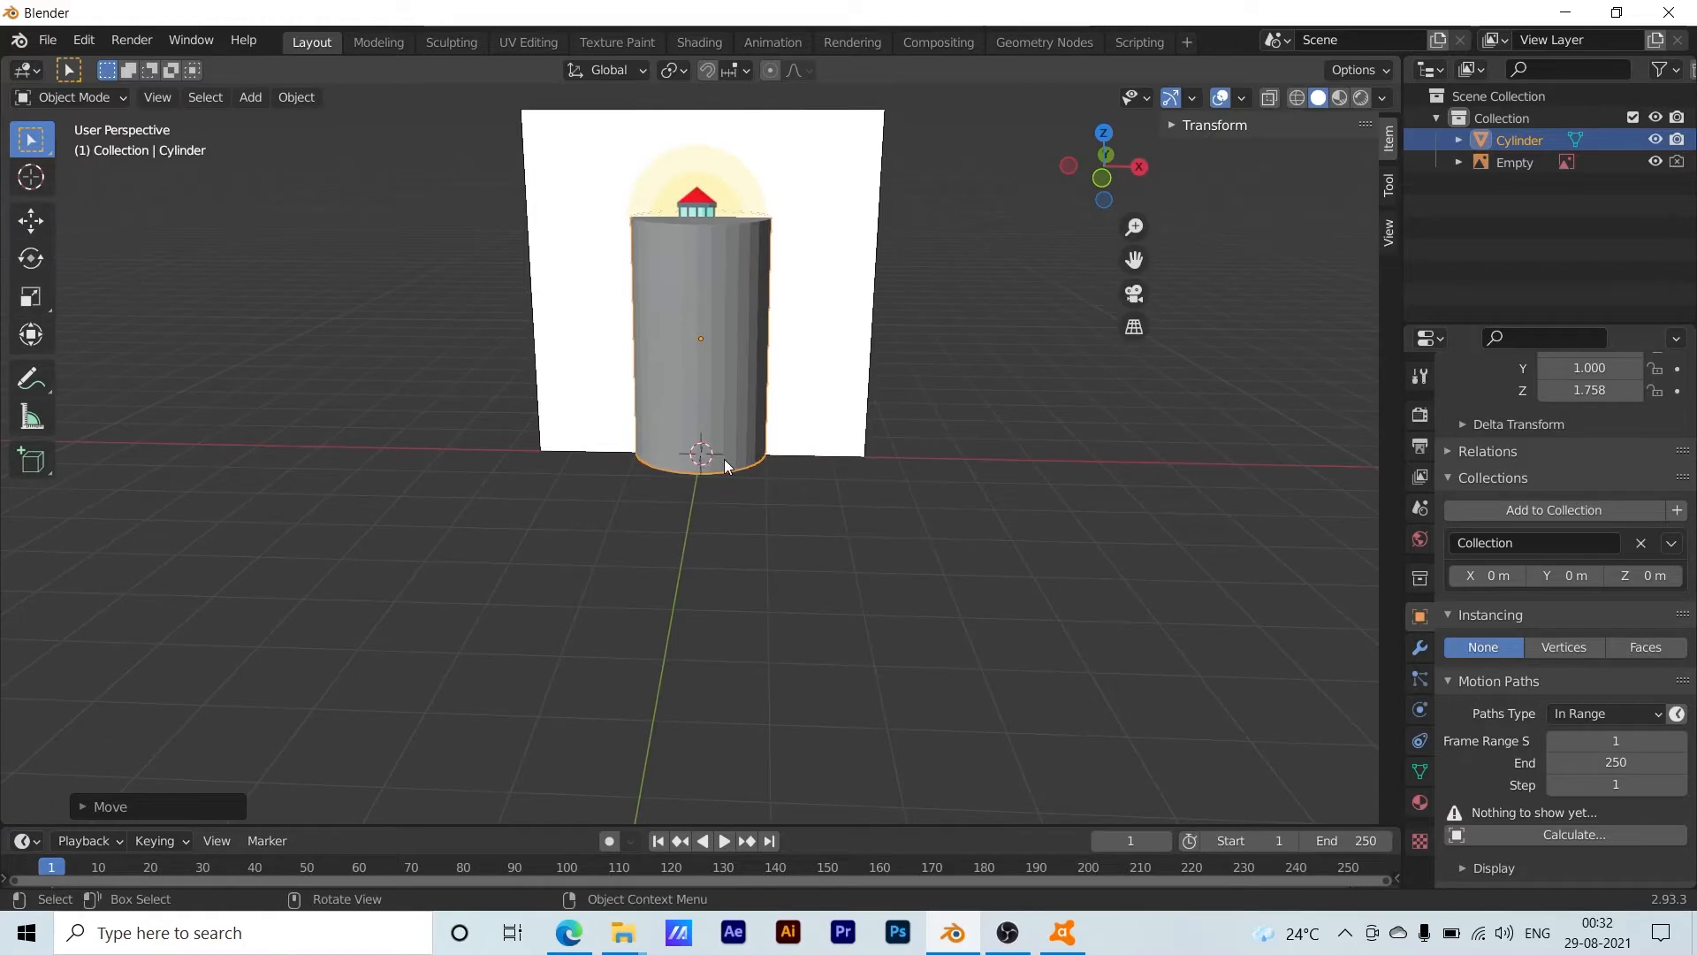
Enter Edit Mode on the cylinder and select only its top face using face selection
click(73, 99)
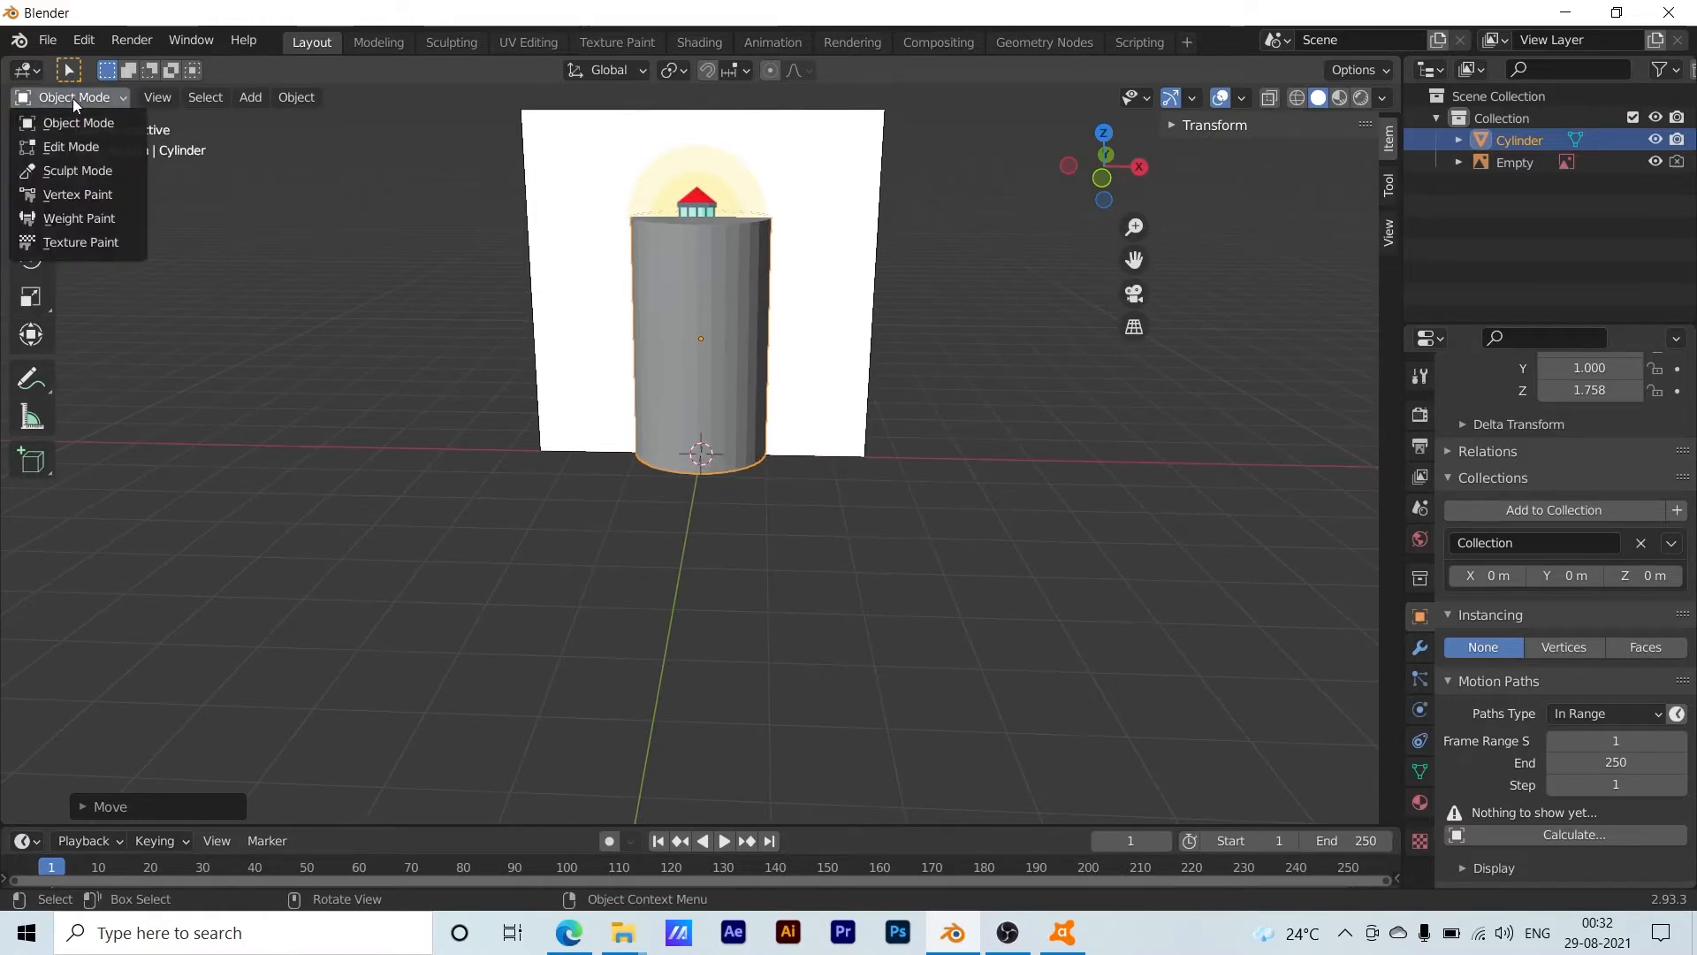
click(78, 145)
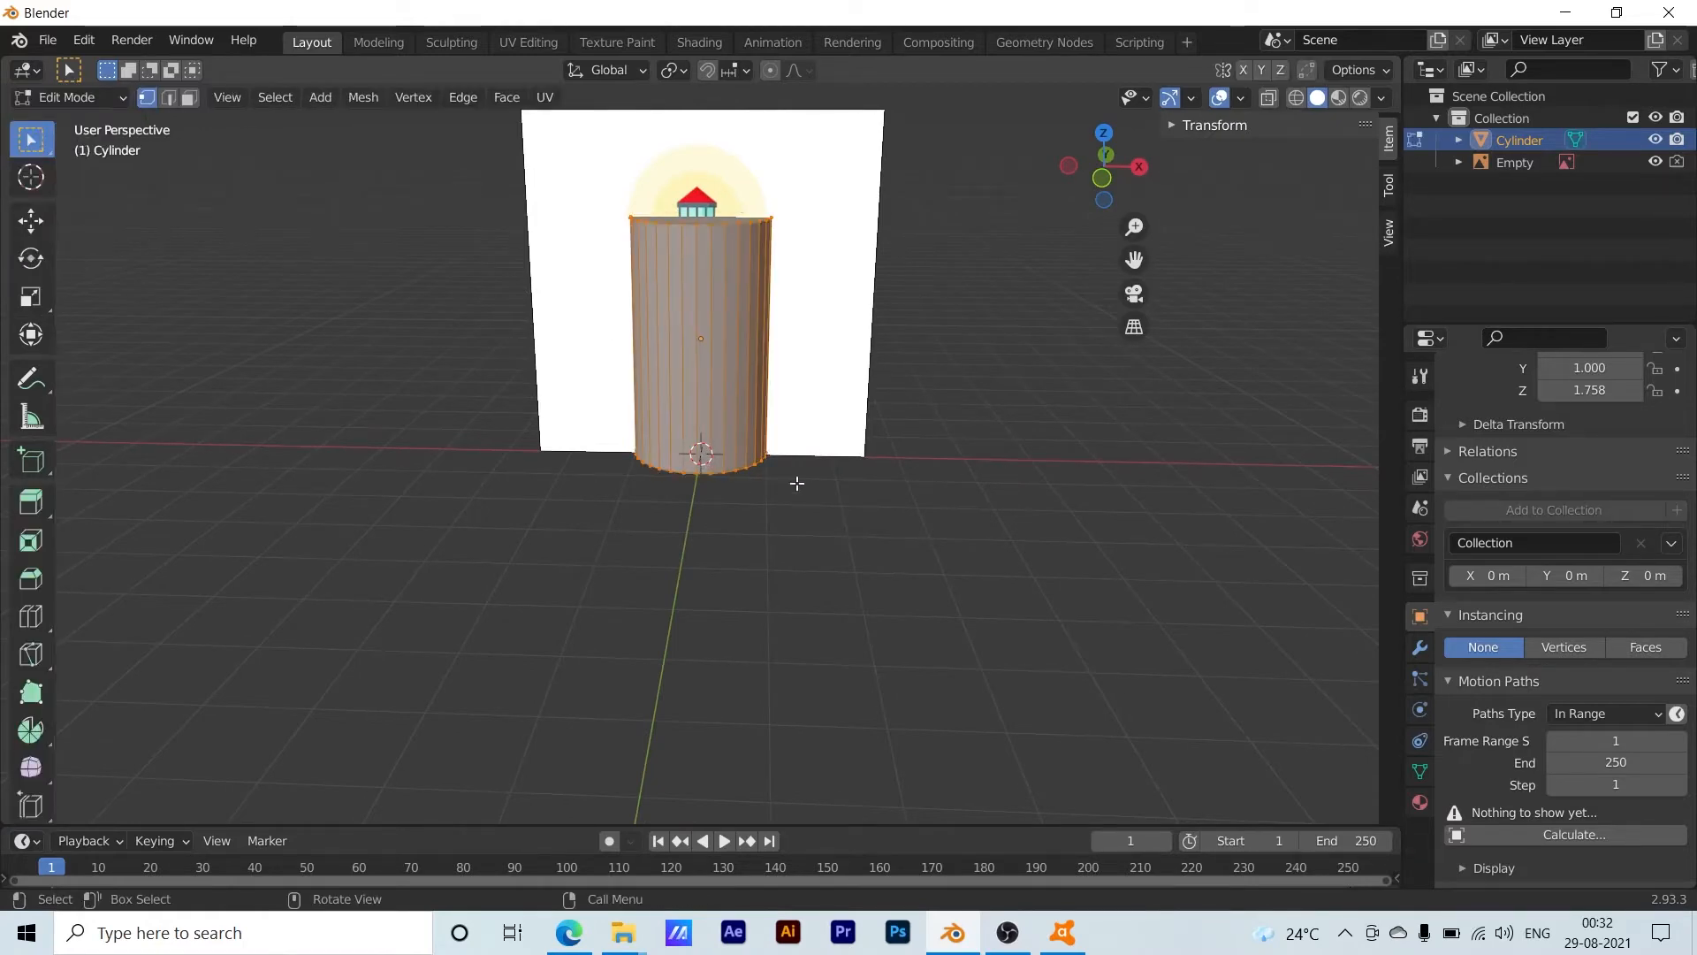
scroll(769, 495, up, 3)
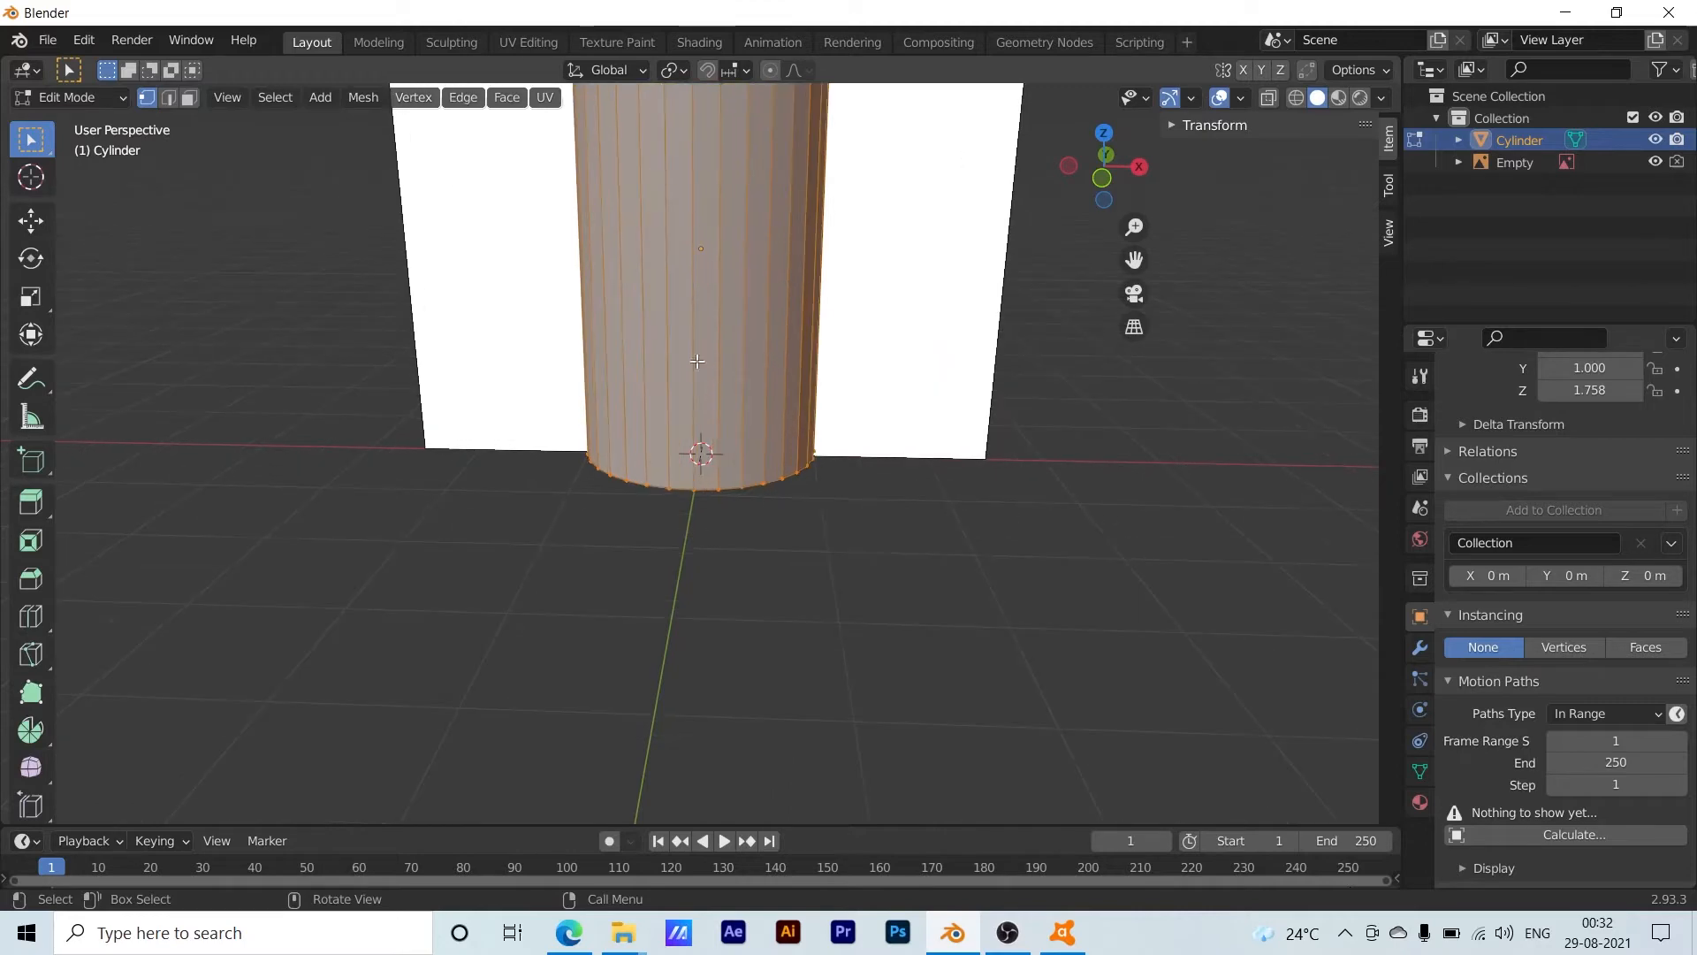
scroll(698, 361, down, 2)
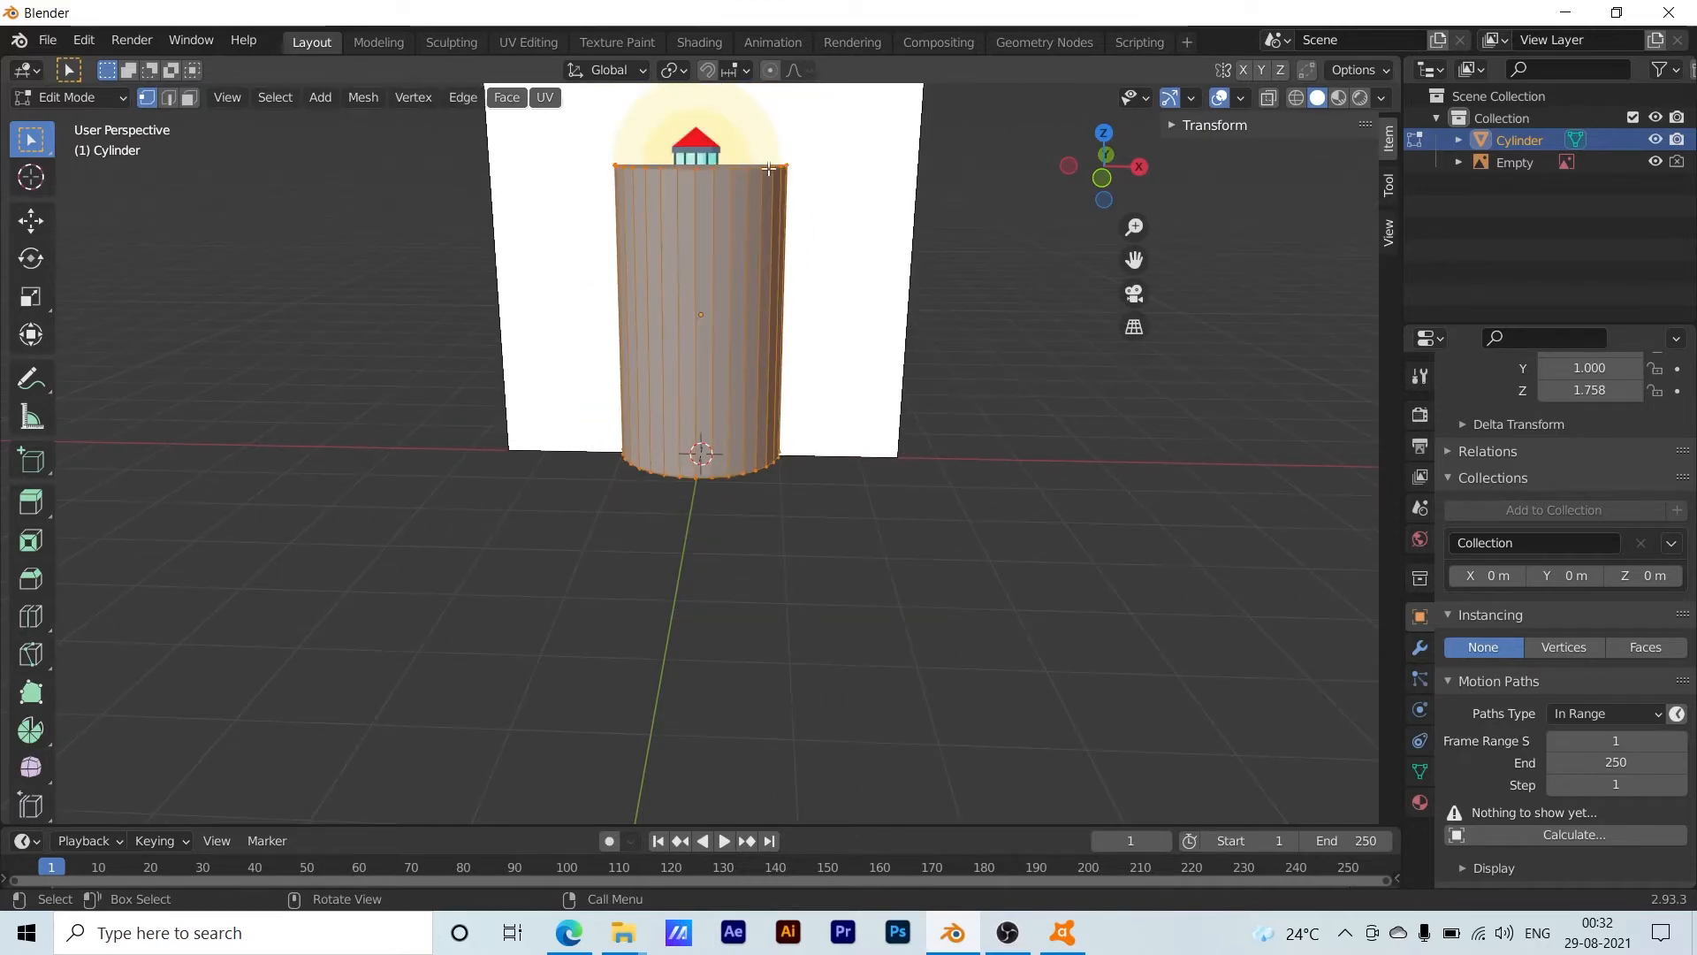
click(168, 98)
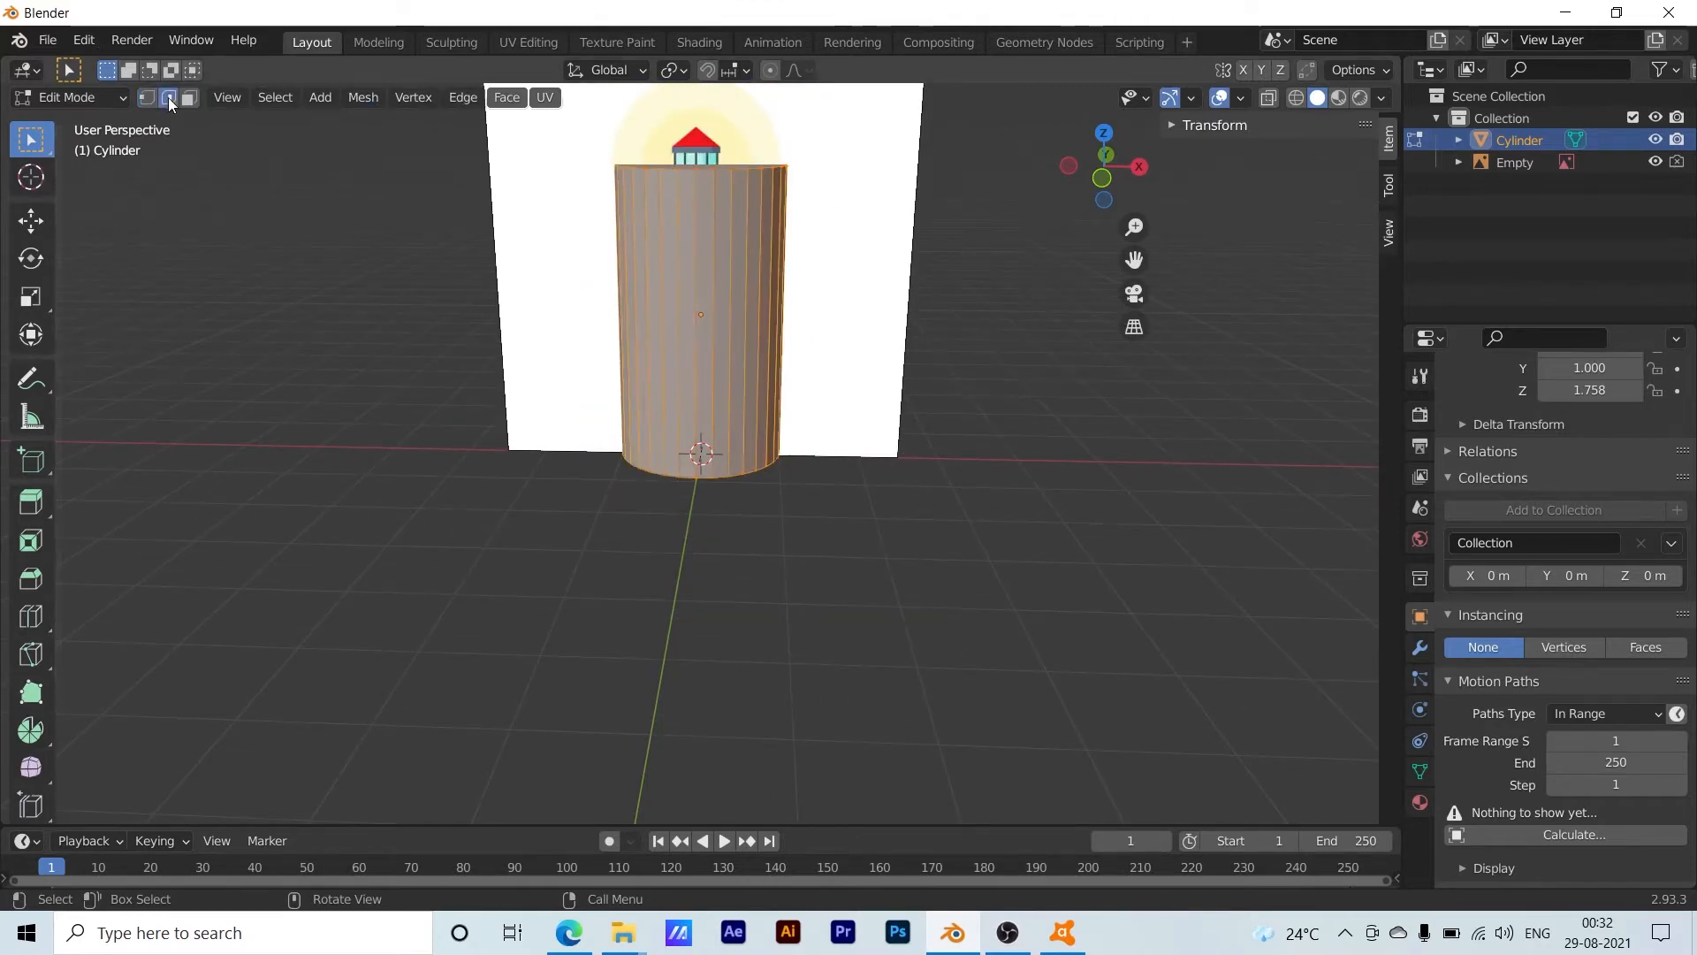
click(189, 102)
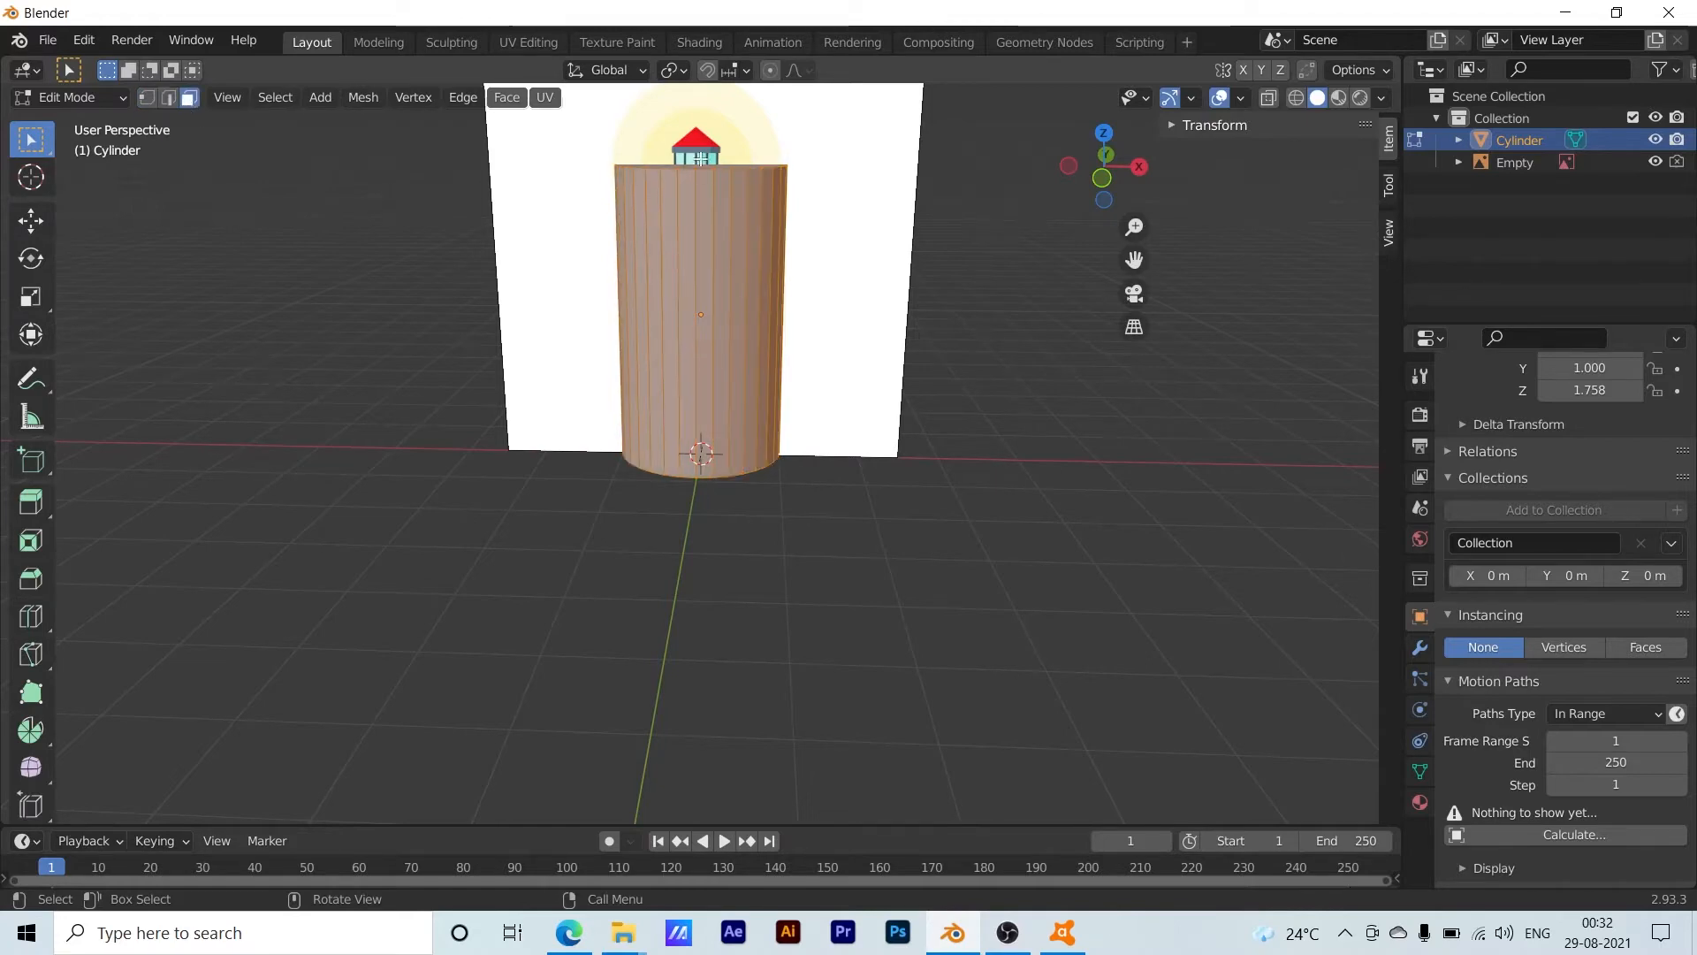
middle_drag(898, 178, 693, 306)
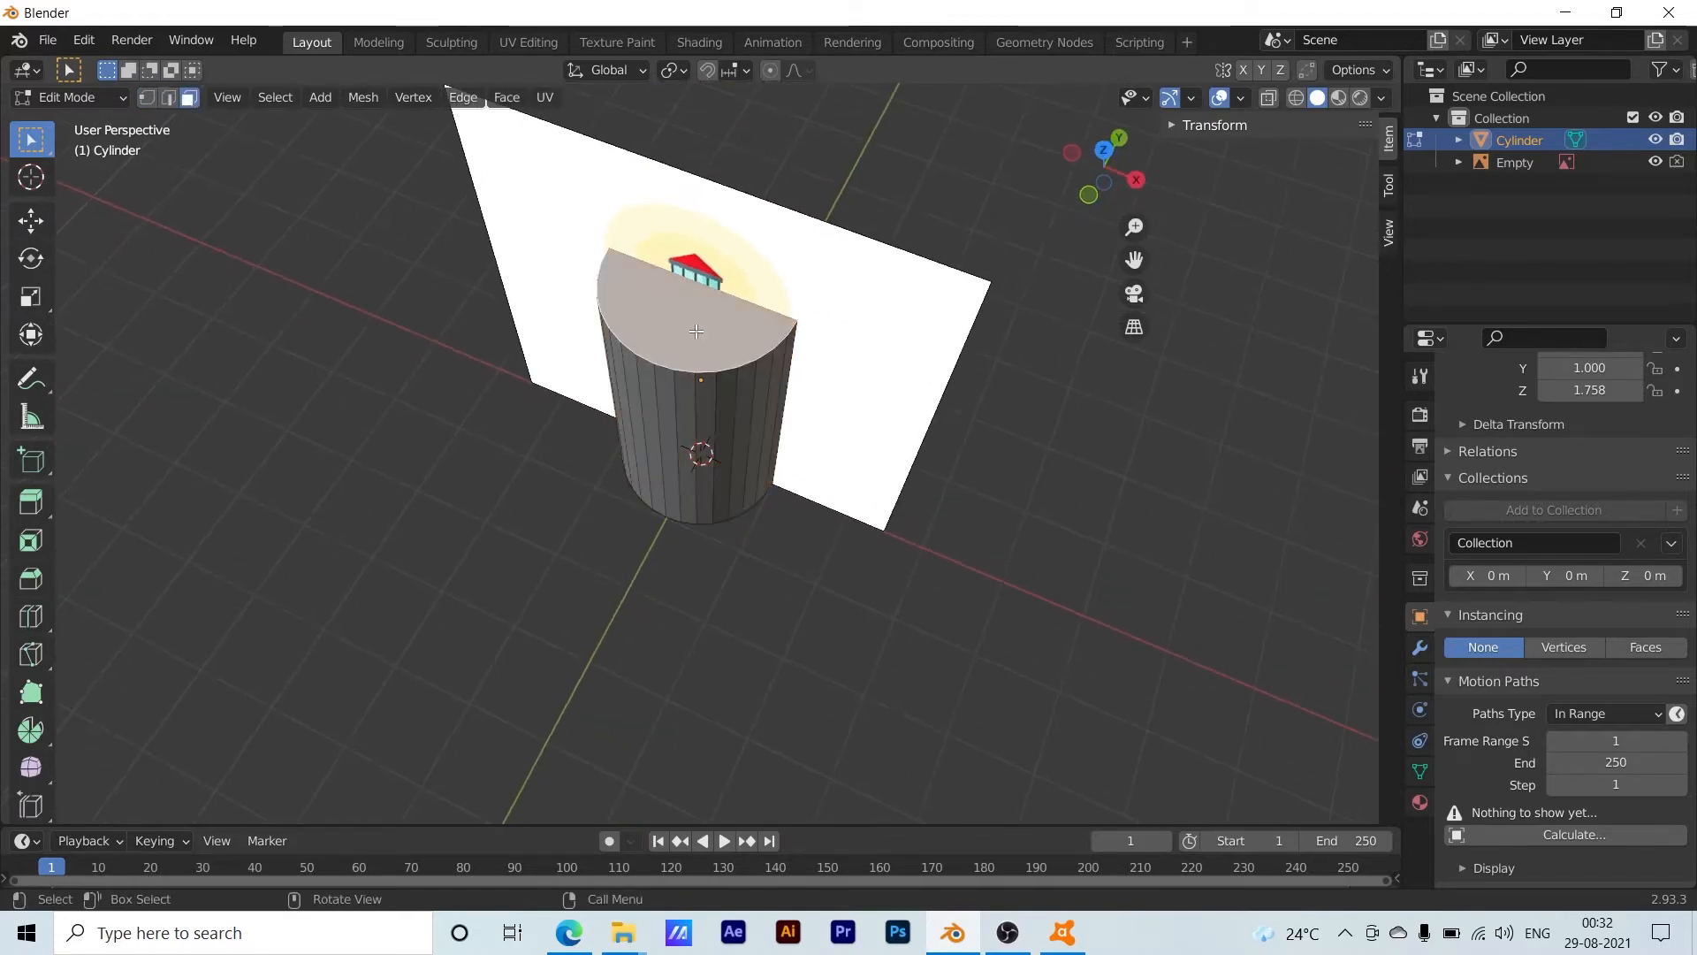
key(alt+a)
scroll(811, 354, up, 1)
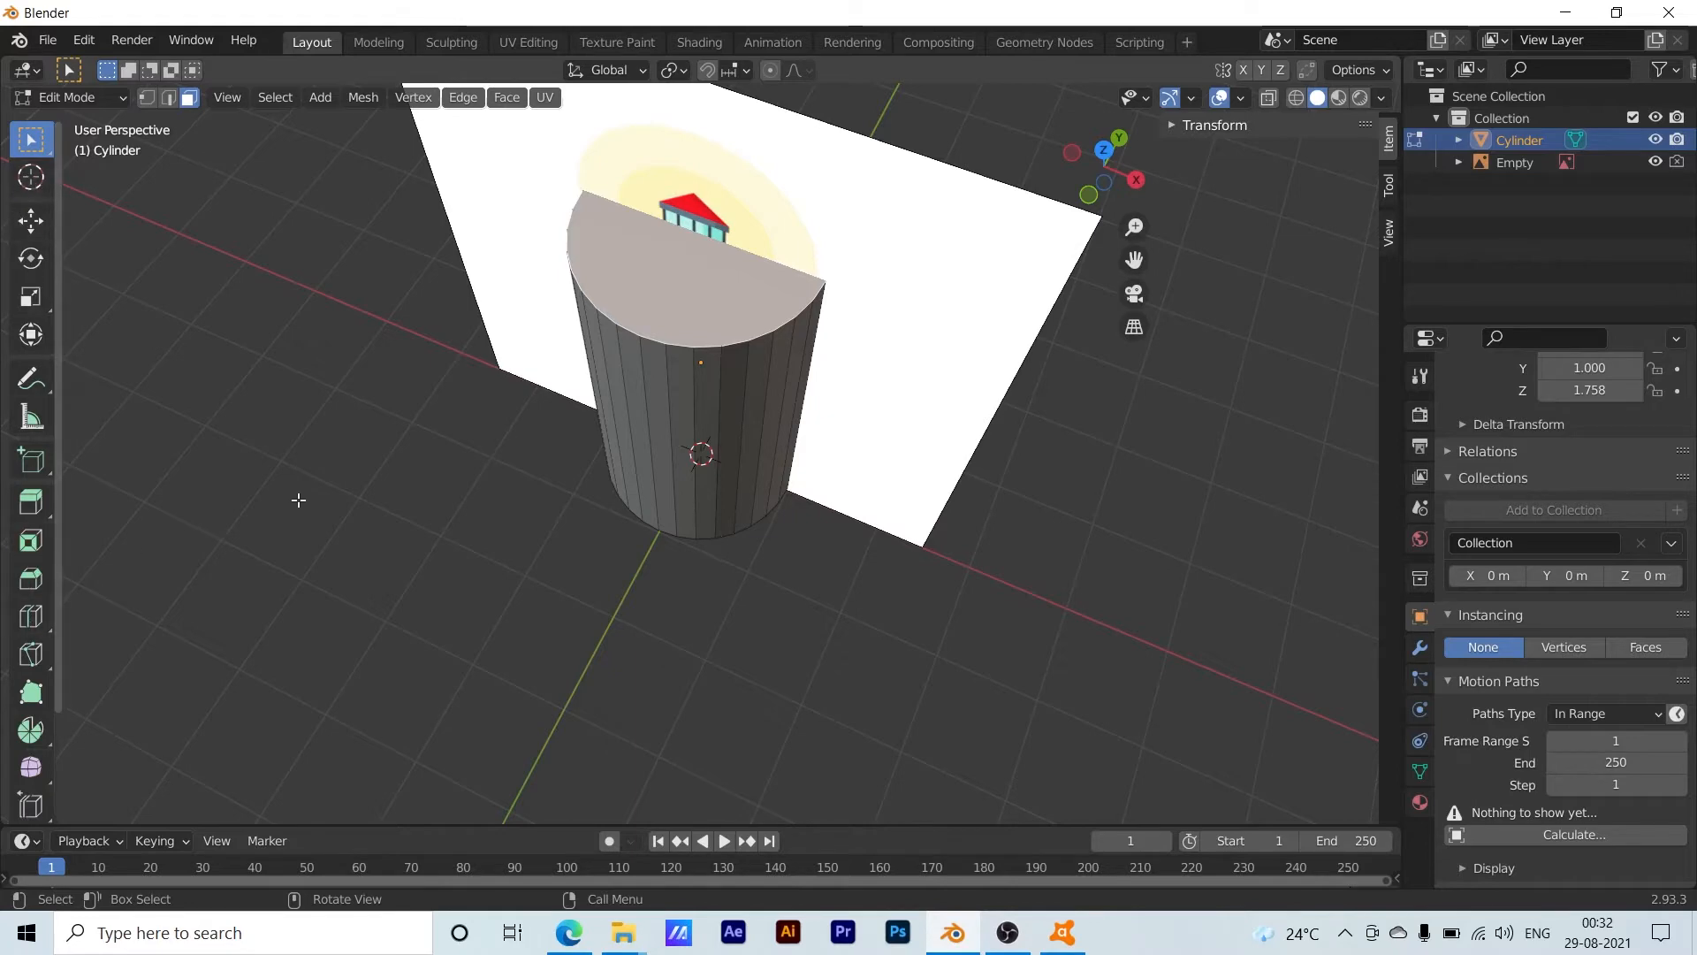
Try extruding the cylinder's top face along its normal
key(e)
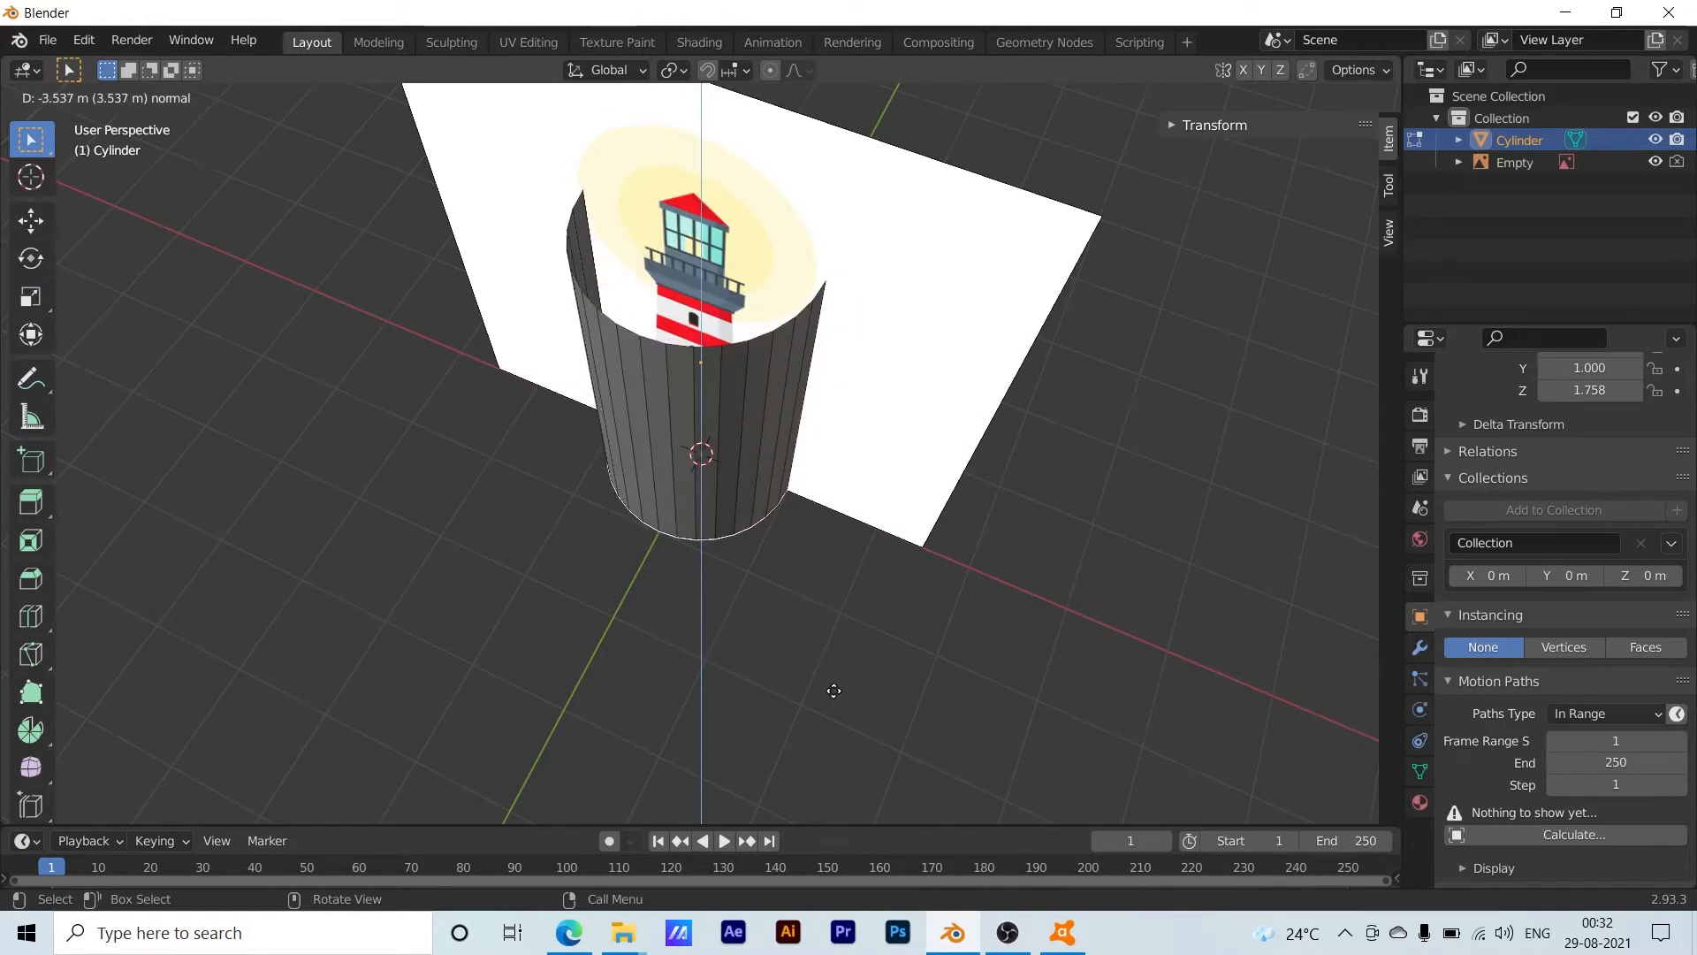
click(831, 459)
middle_drag(468, 631, 764, 461)
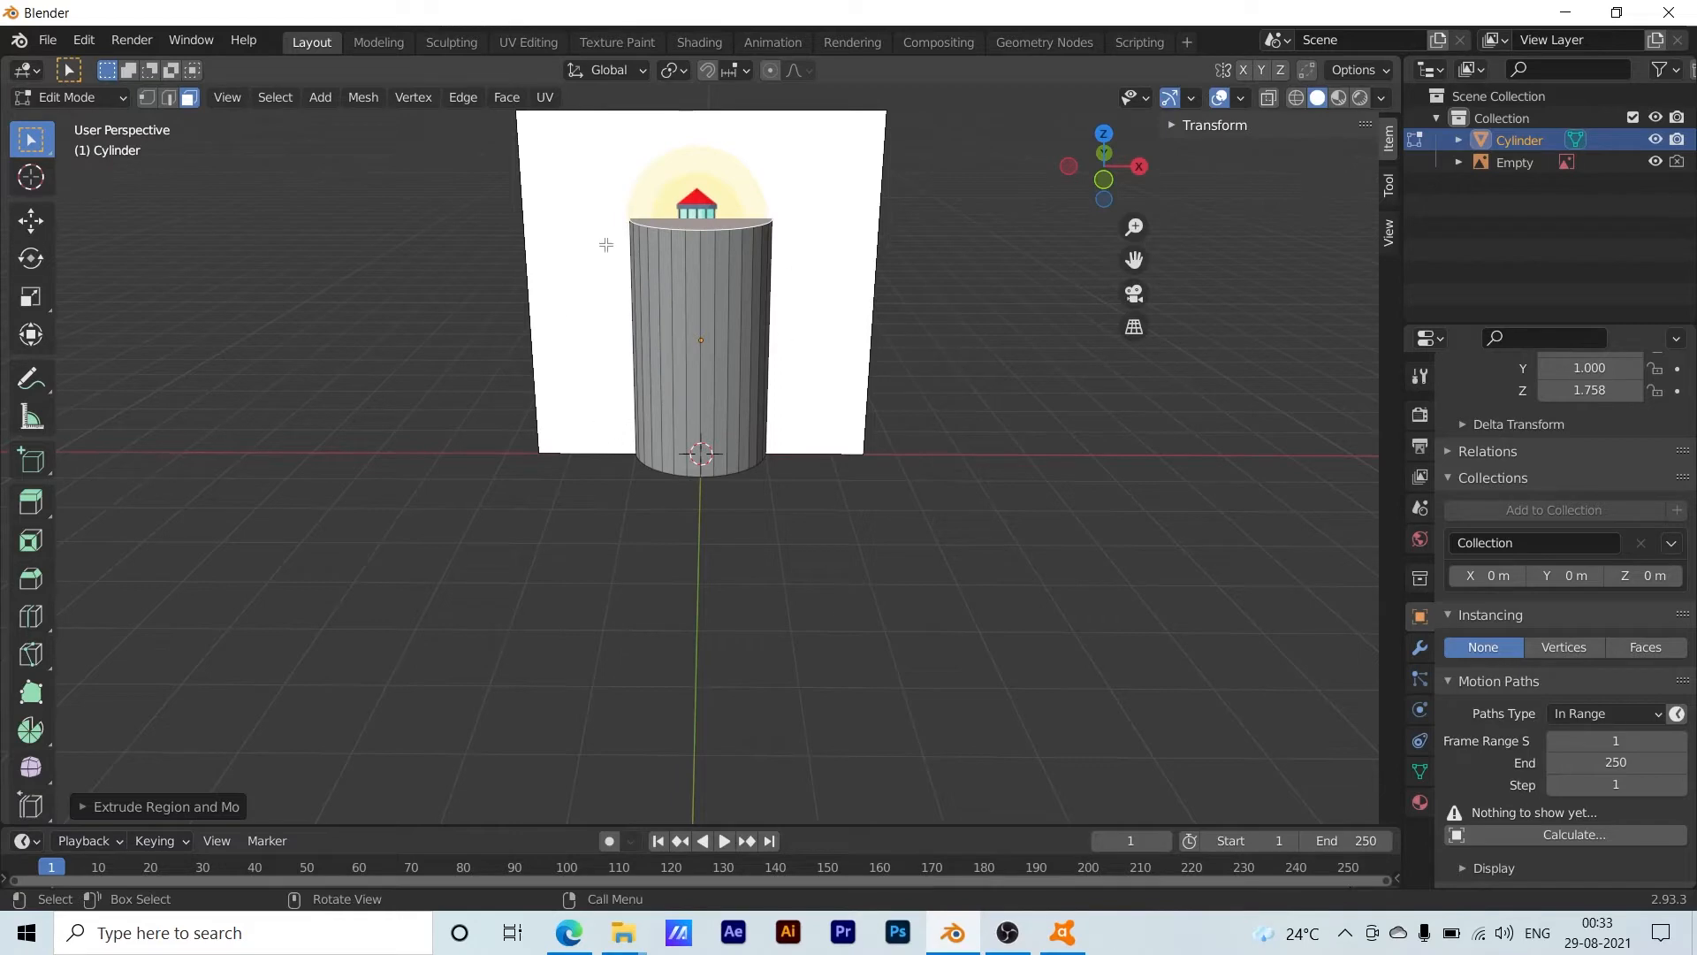
middle_drag(519, 525, 511, 563)
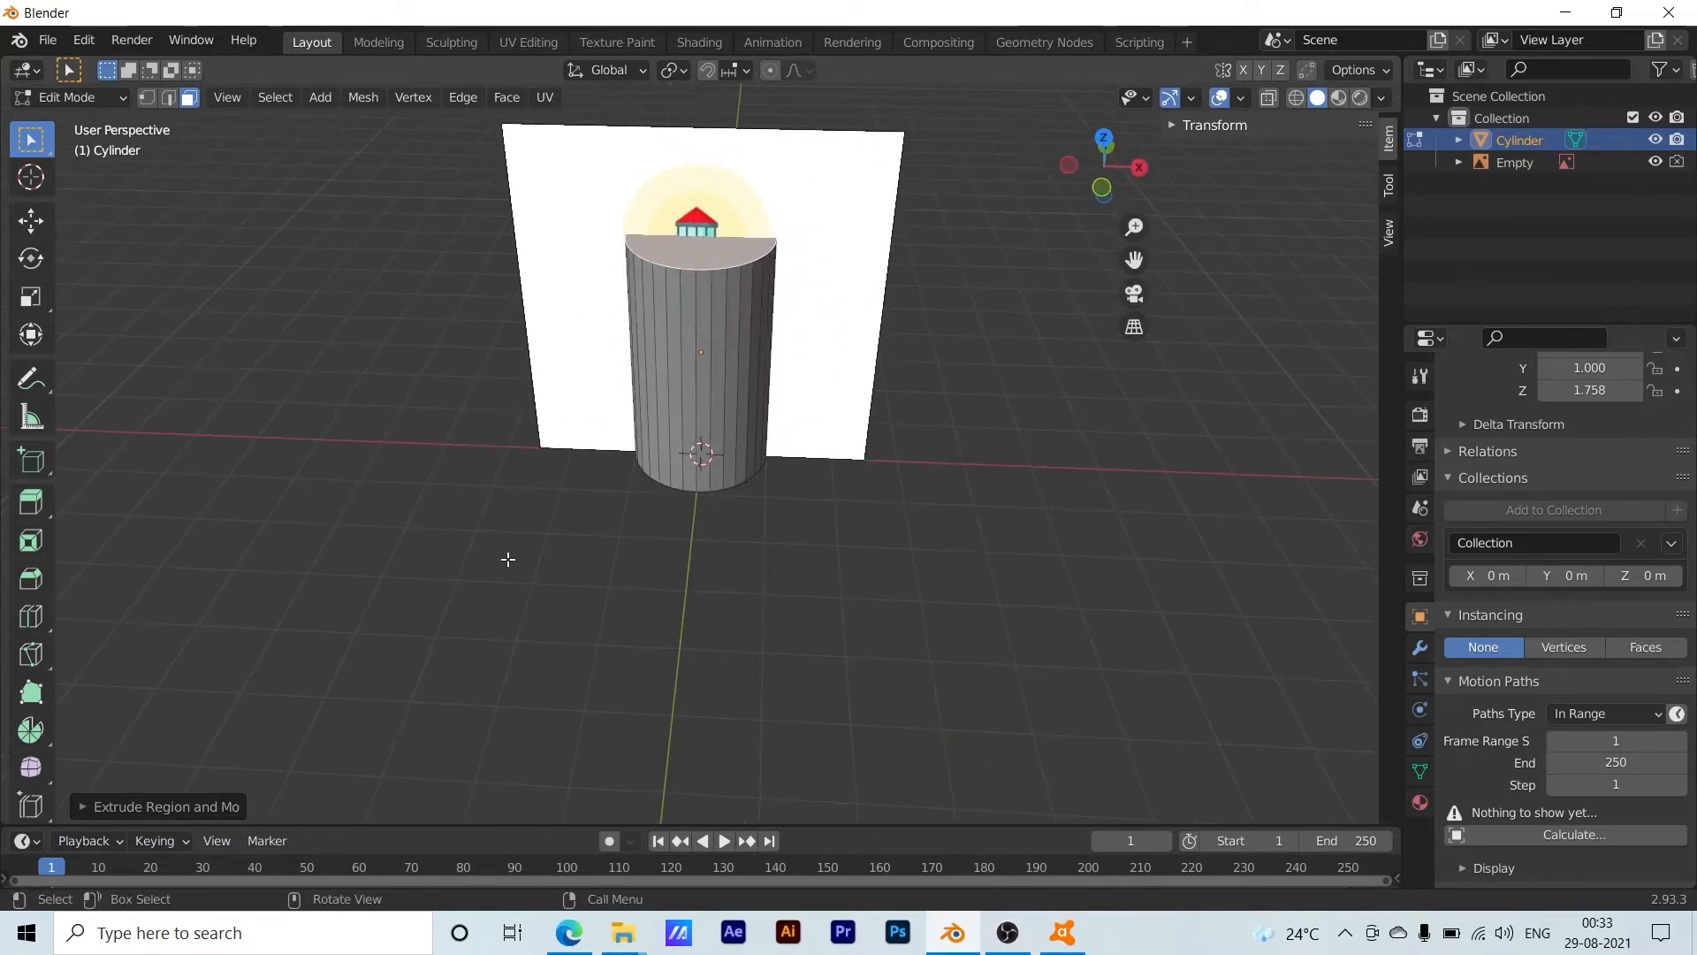
Display the model in wireframe and select the cylinder's bottom ring of vertices in vertex selection mode
click(1296, 97)
middle_drag(715, 675, 723, 580)
scroll(681, 483, up, 7)
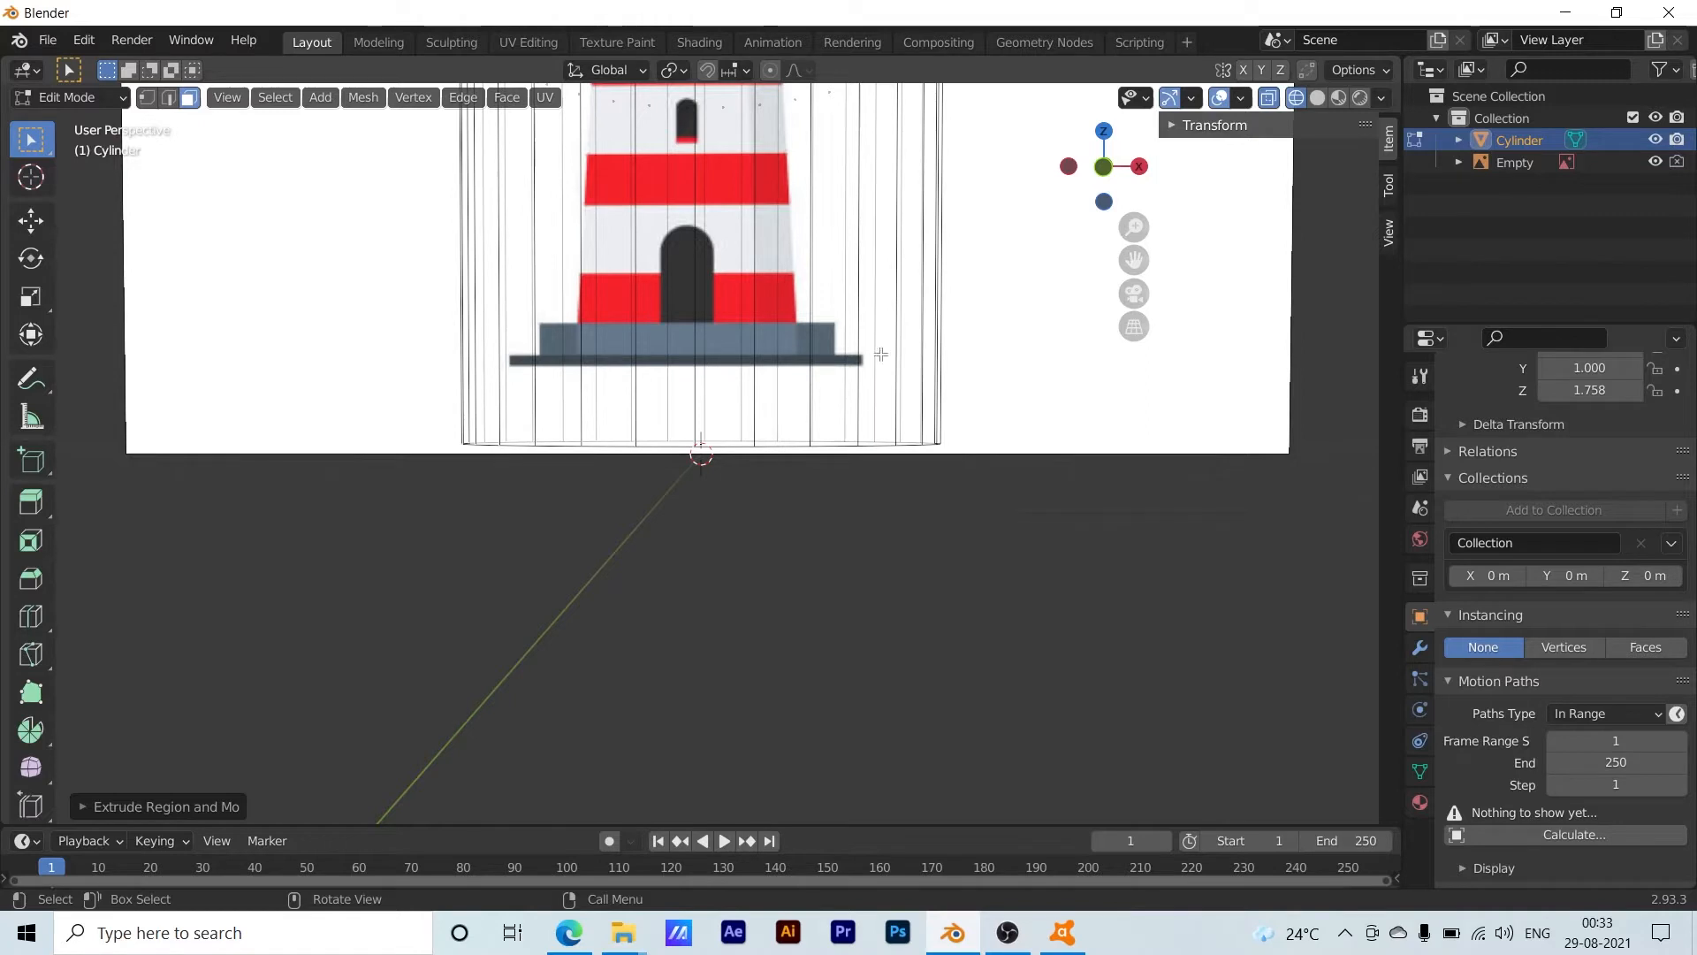
drag(384, 342, 1028, 491)
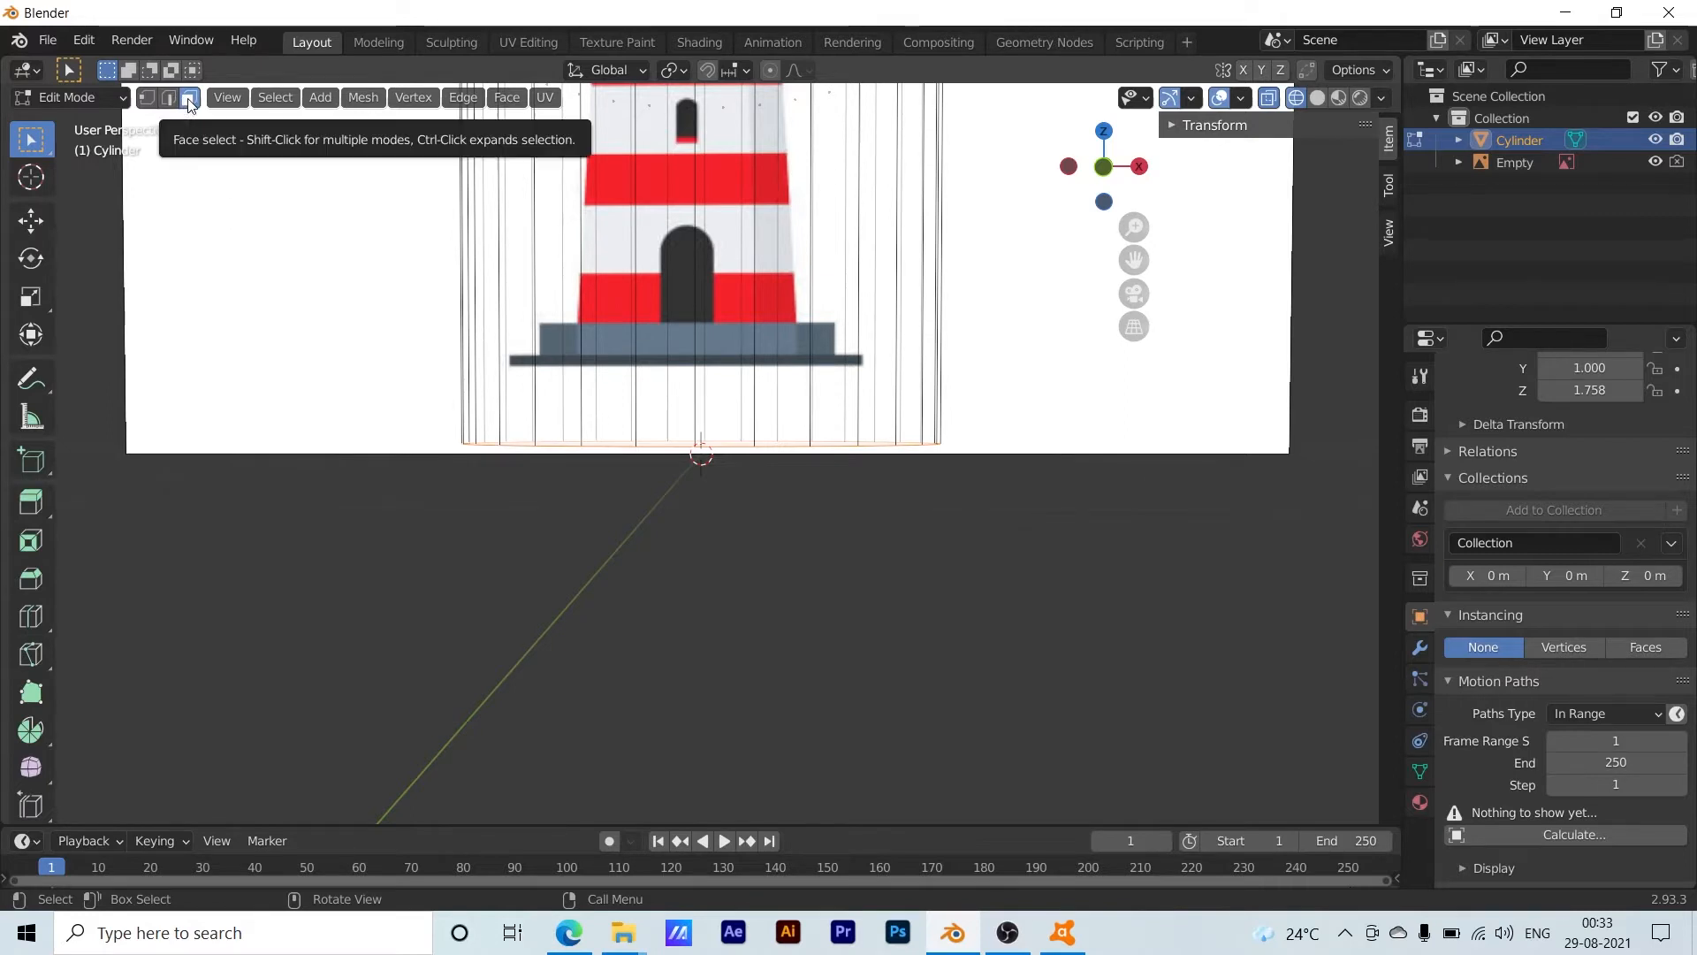
click(146, 98)
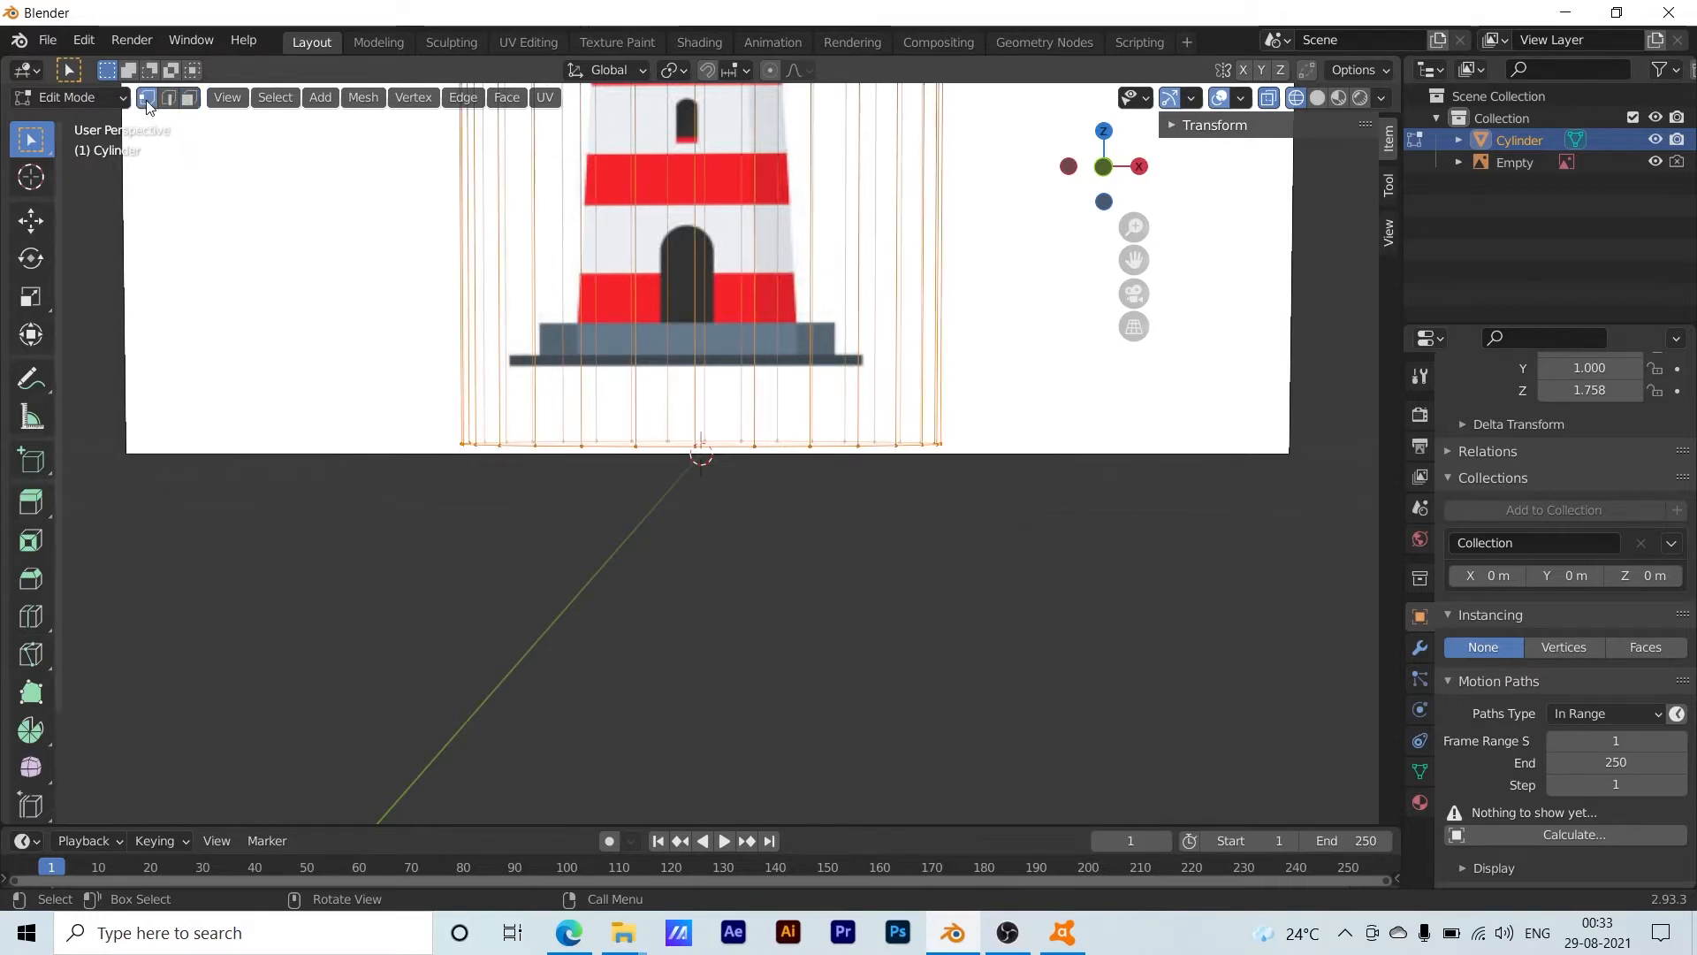
click(465, 474)
drag(348, 350, 1030, 542)
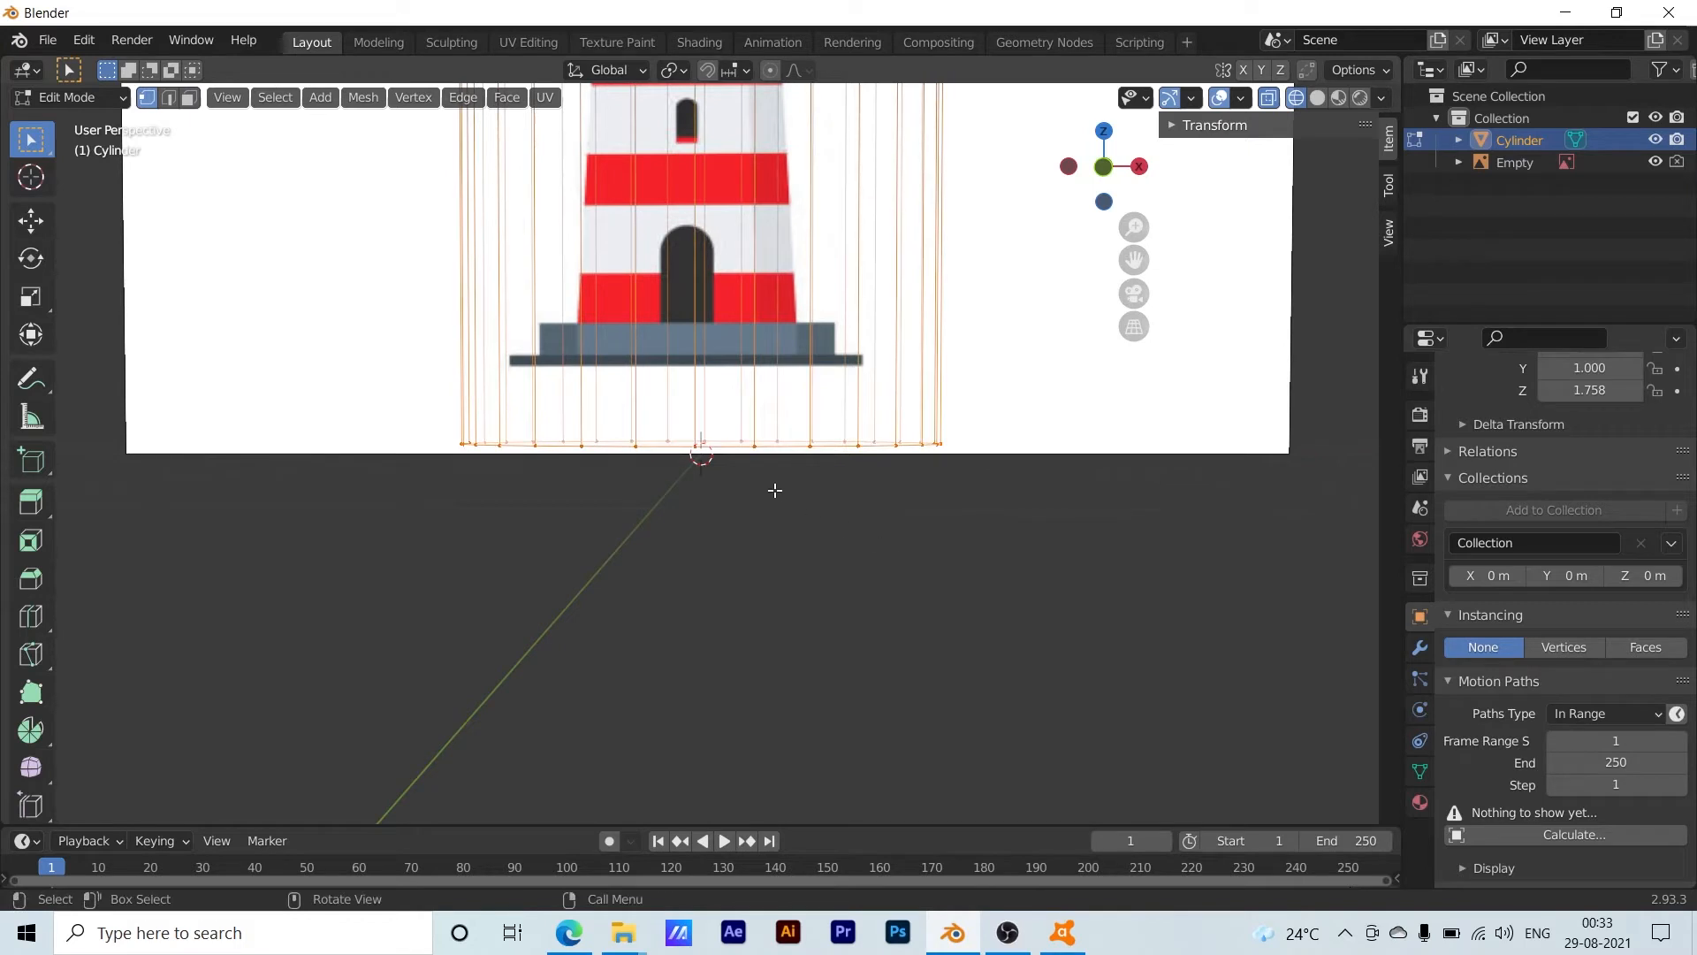
Narrow the cylinder's base by scaling its bottom vertices to about 0.65 along the X axis
key(s)
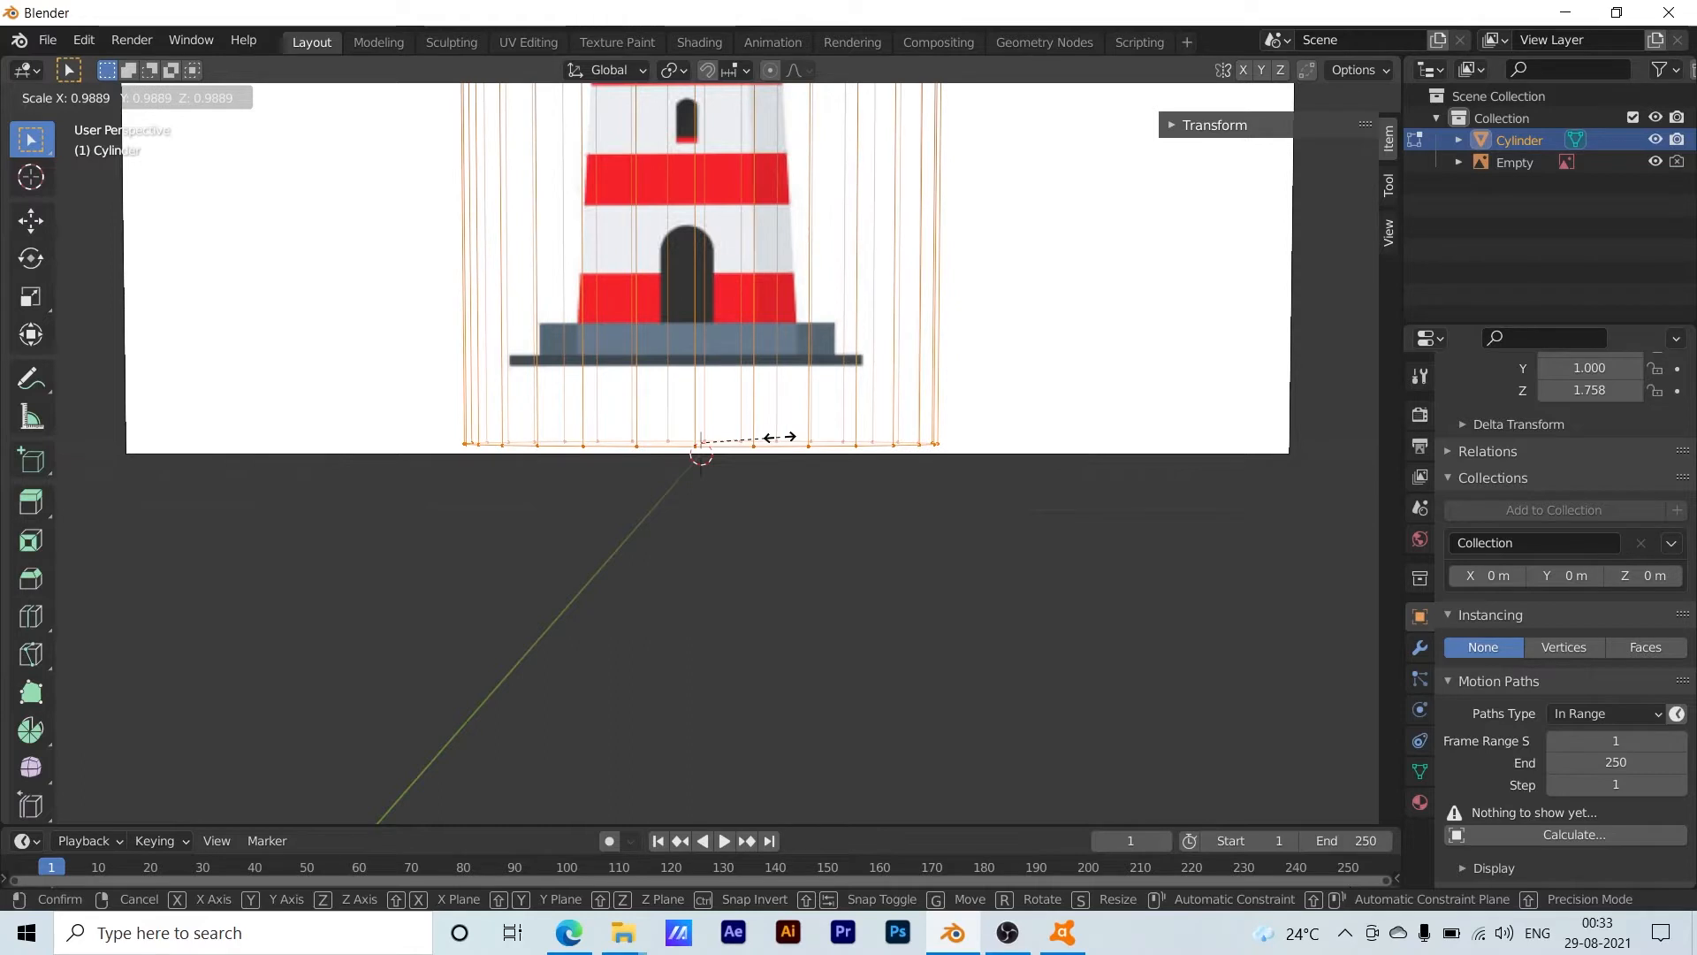
key(x)
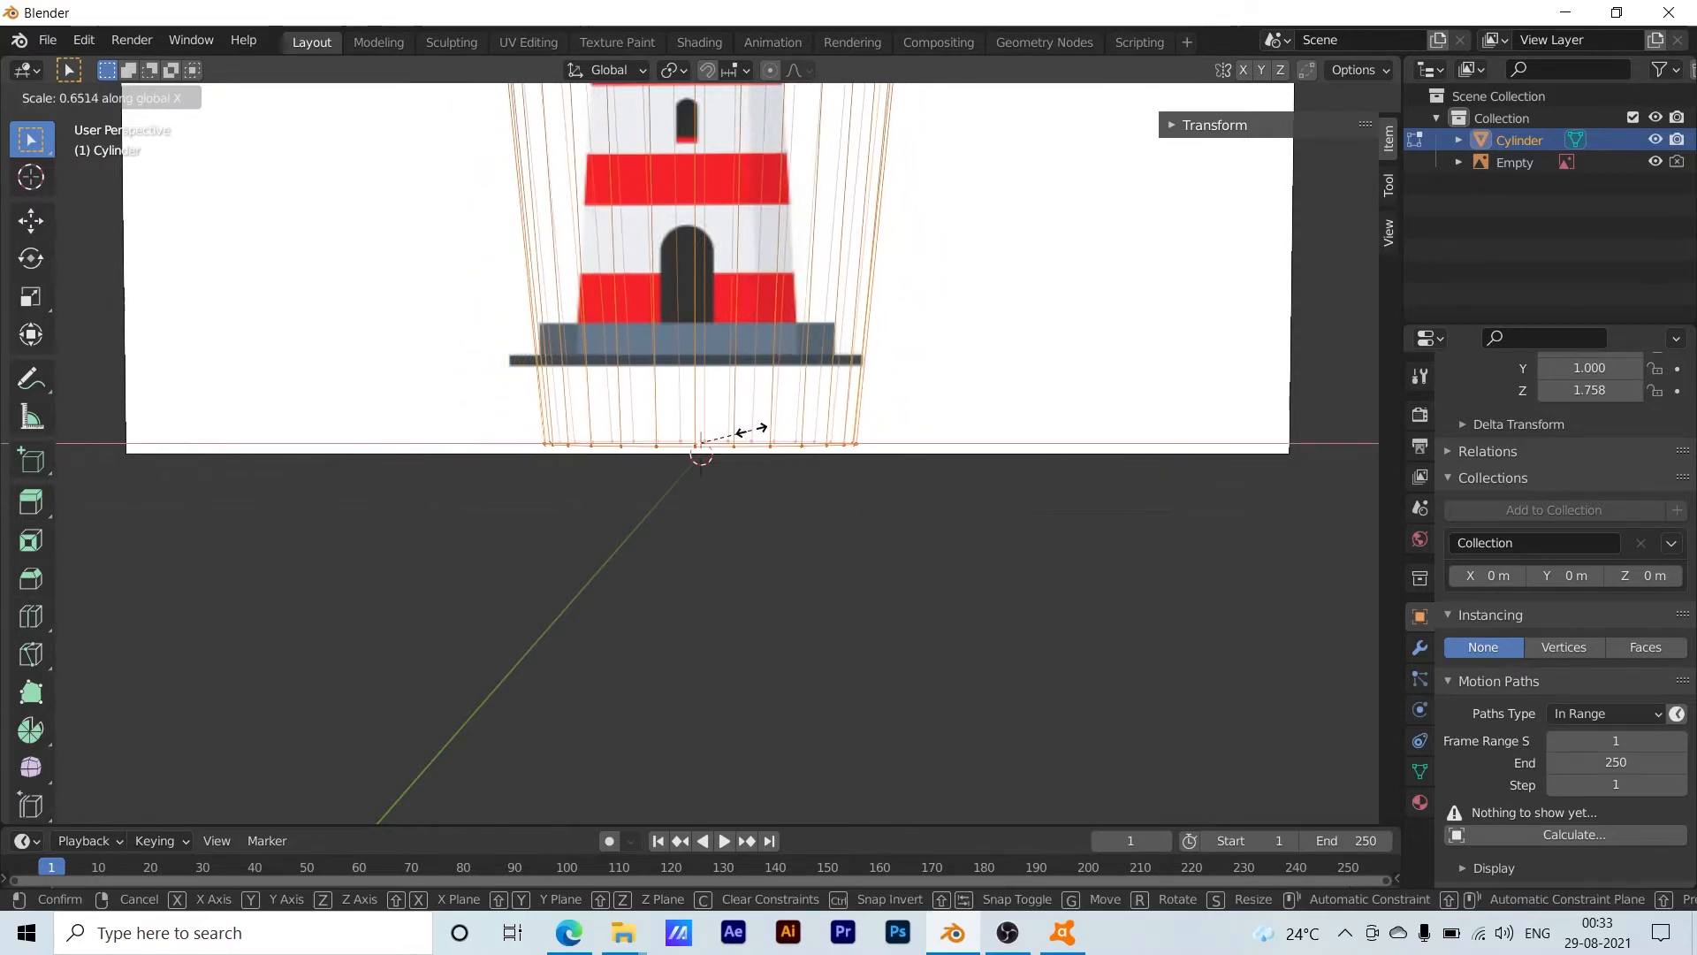
click(749, 430)
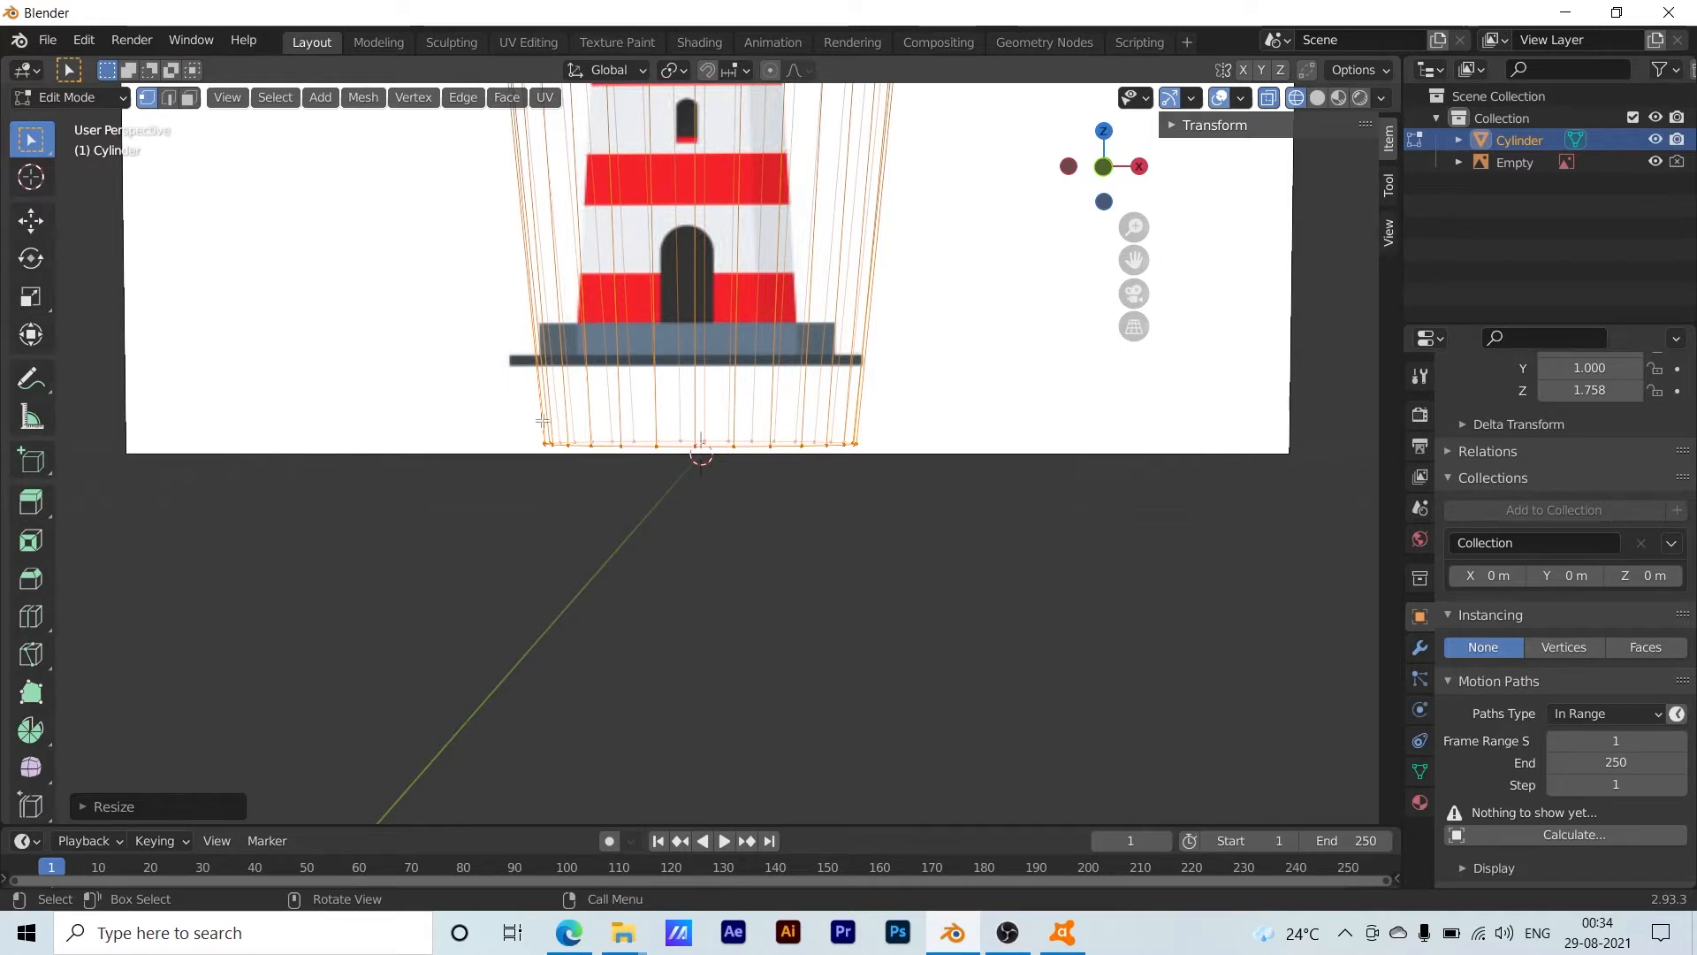
Raise the cylinder's bottom ring of vertices about 0.4 m along the Z axis to the lighthouse's grey platform
drag(488, 365, 937, 481)
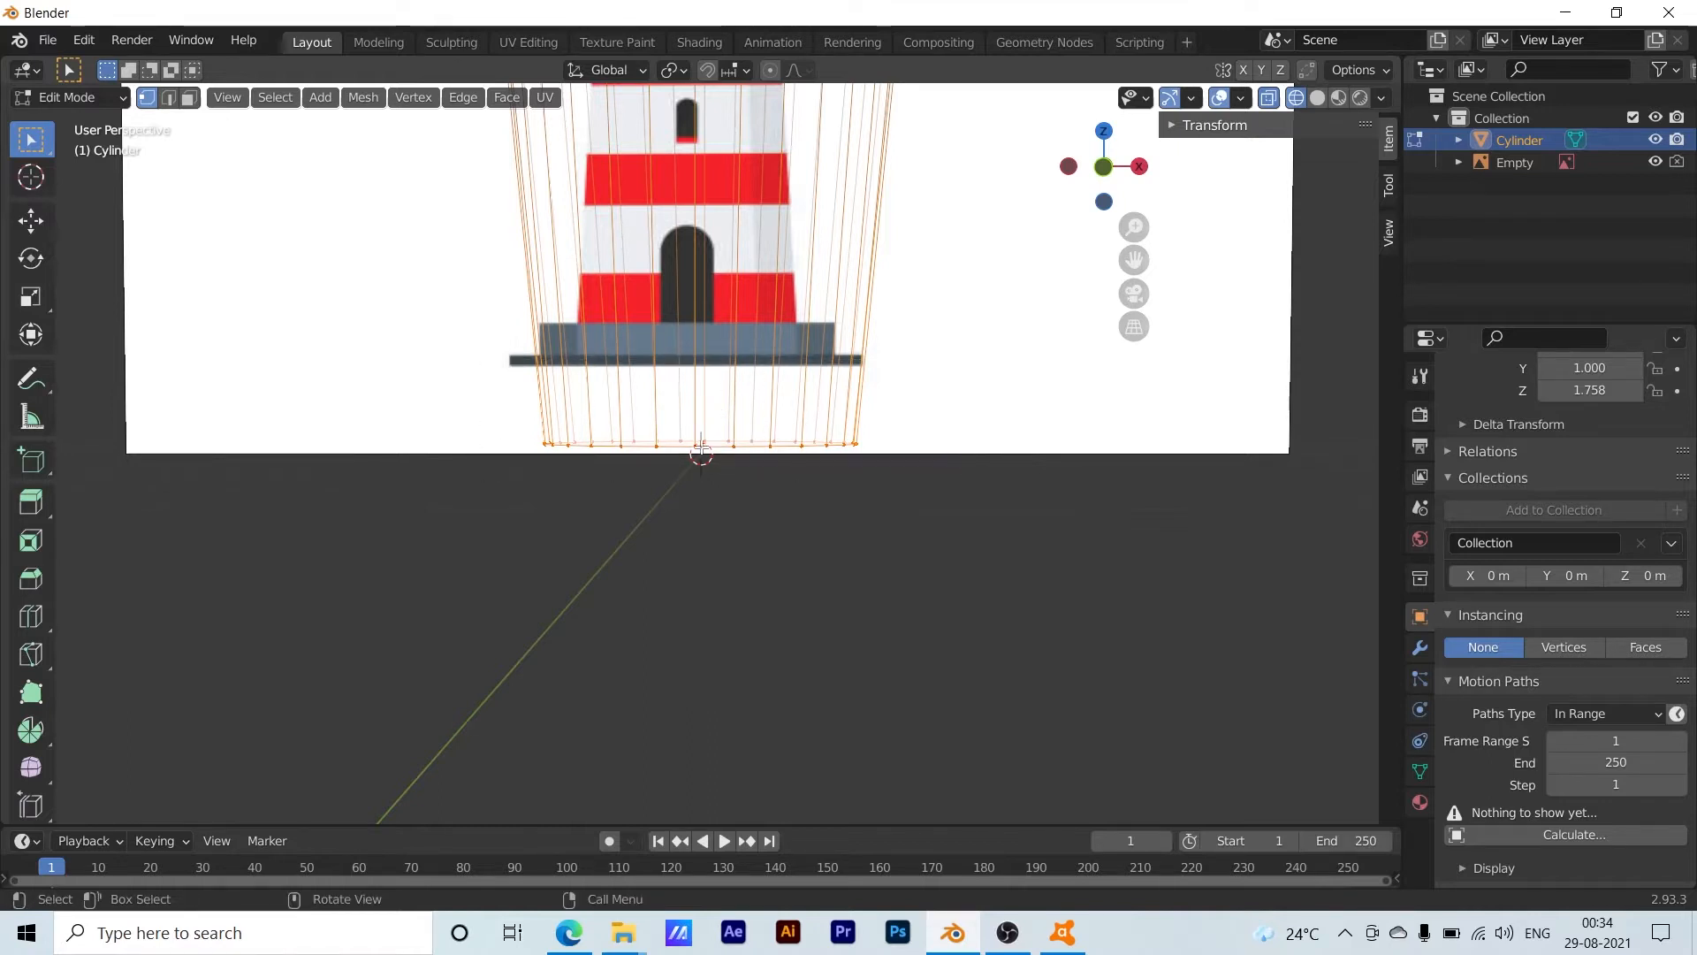
key(g)
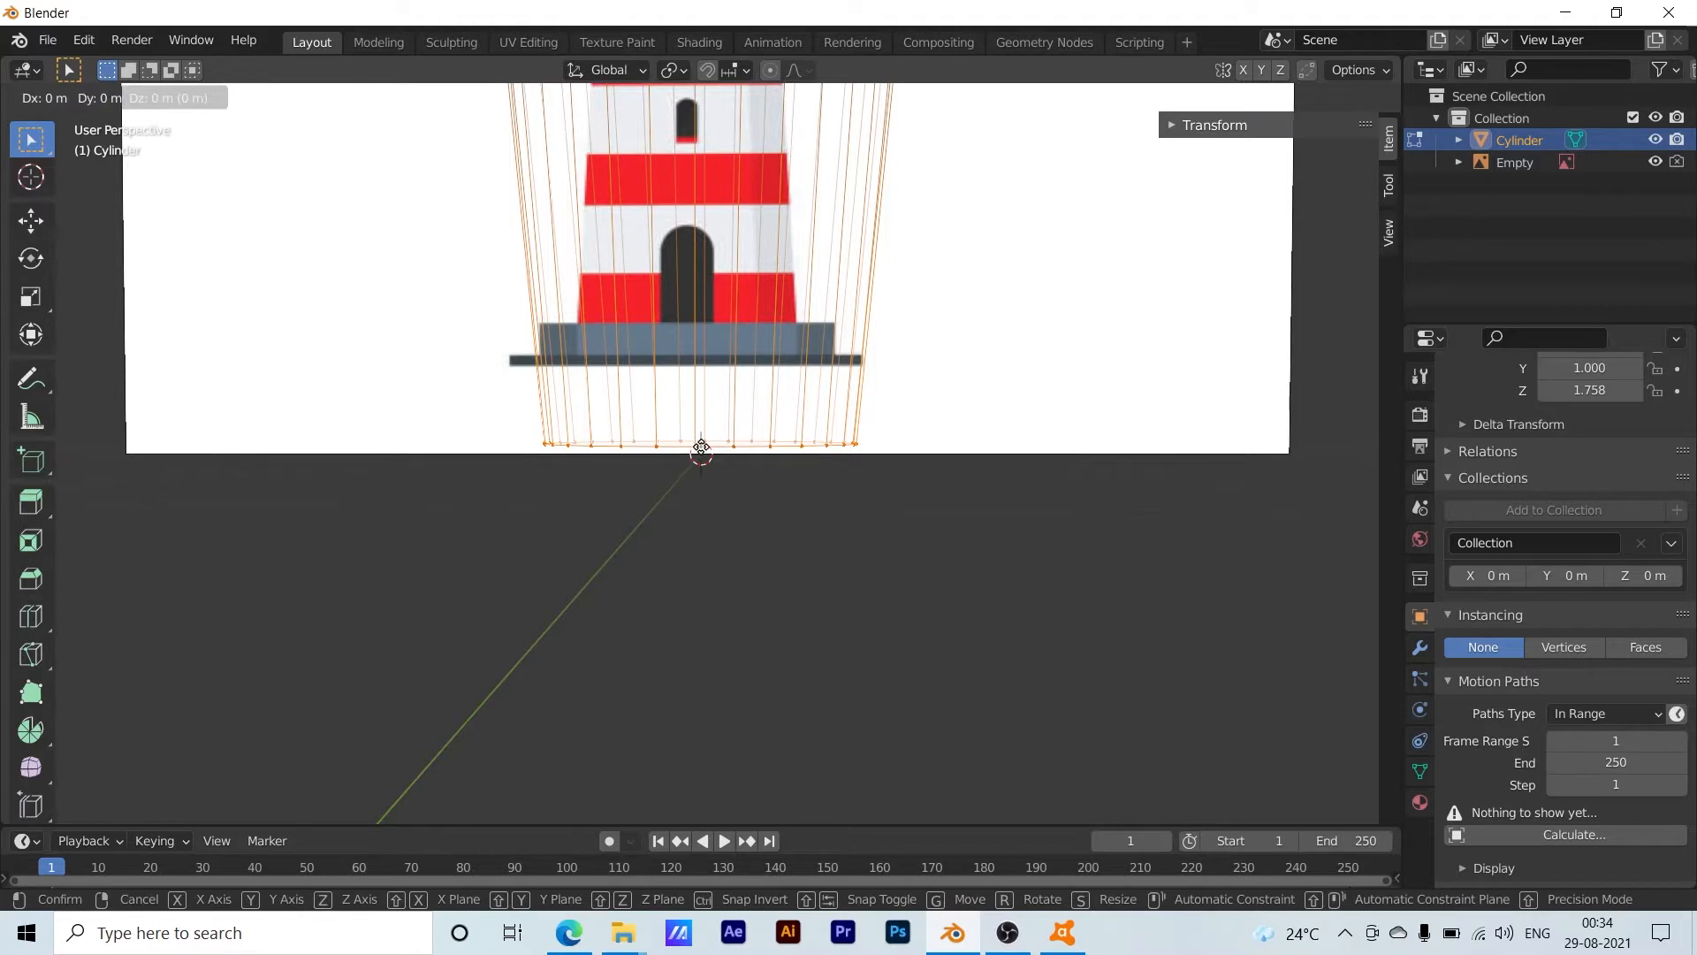
key(z)
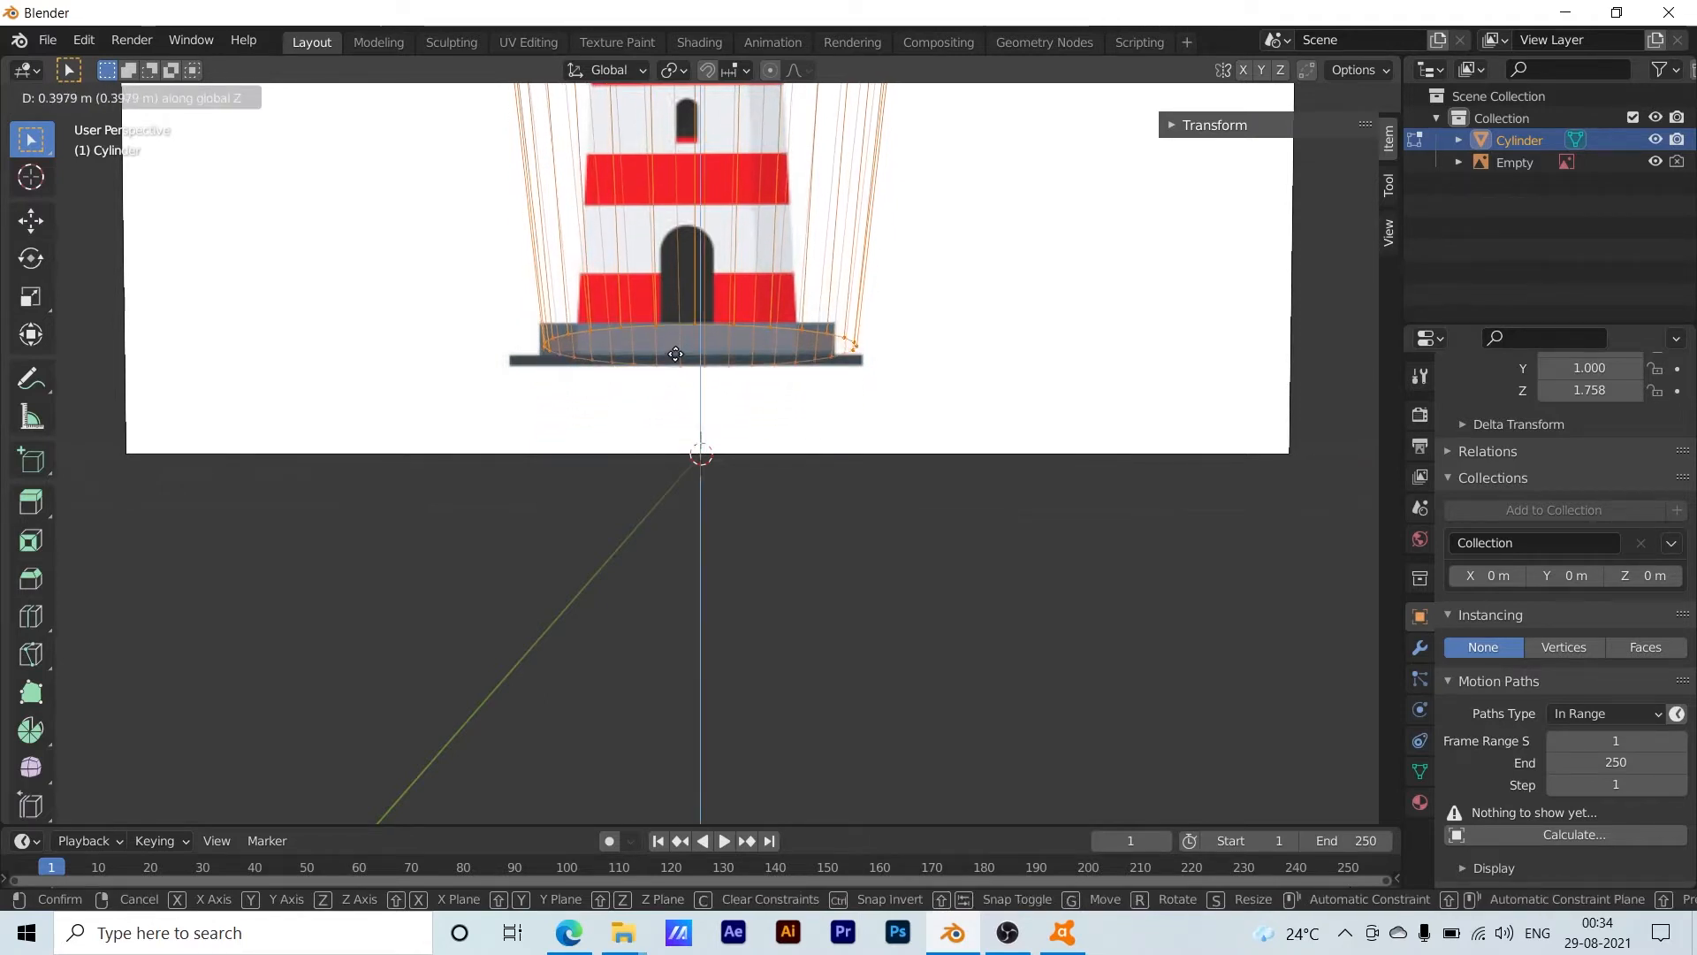
click(676, 357)
Switch to the front view and move the bottom vertices slightly down and left onto the platform's lower edge
middle_drag(808, 435, 856, 439)
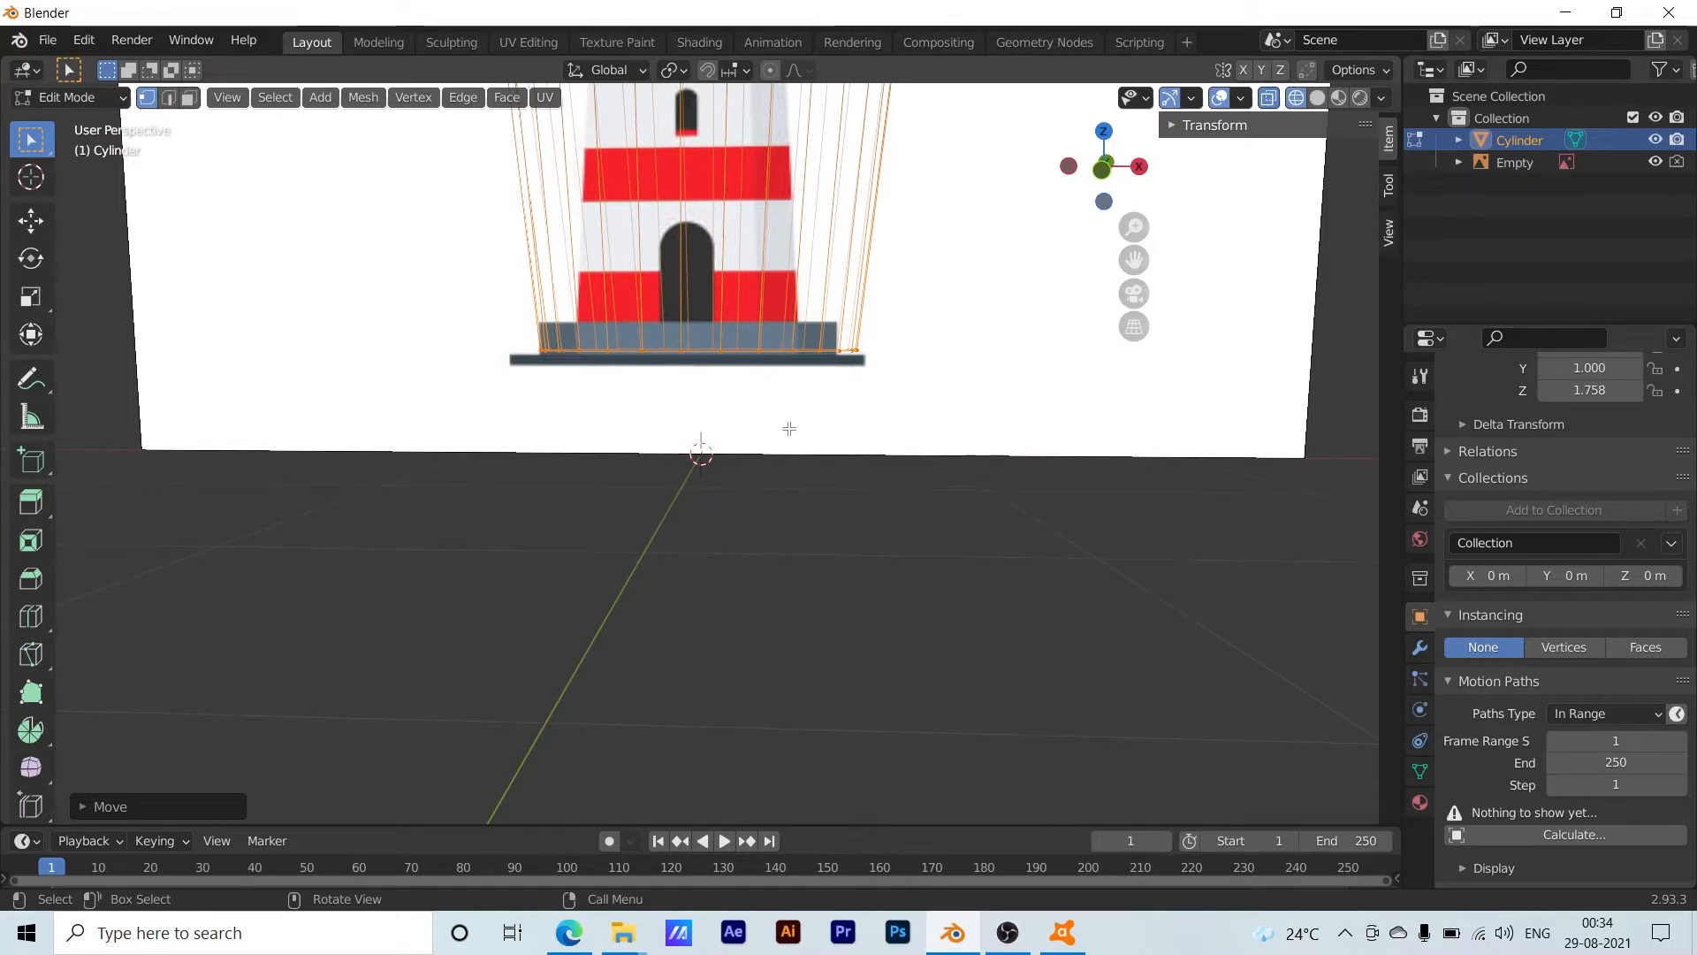
key(grave)
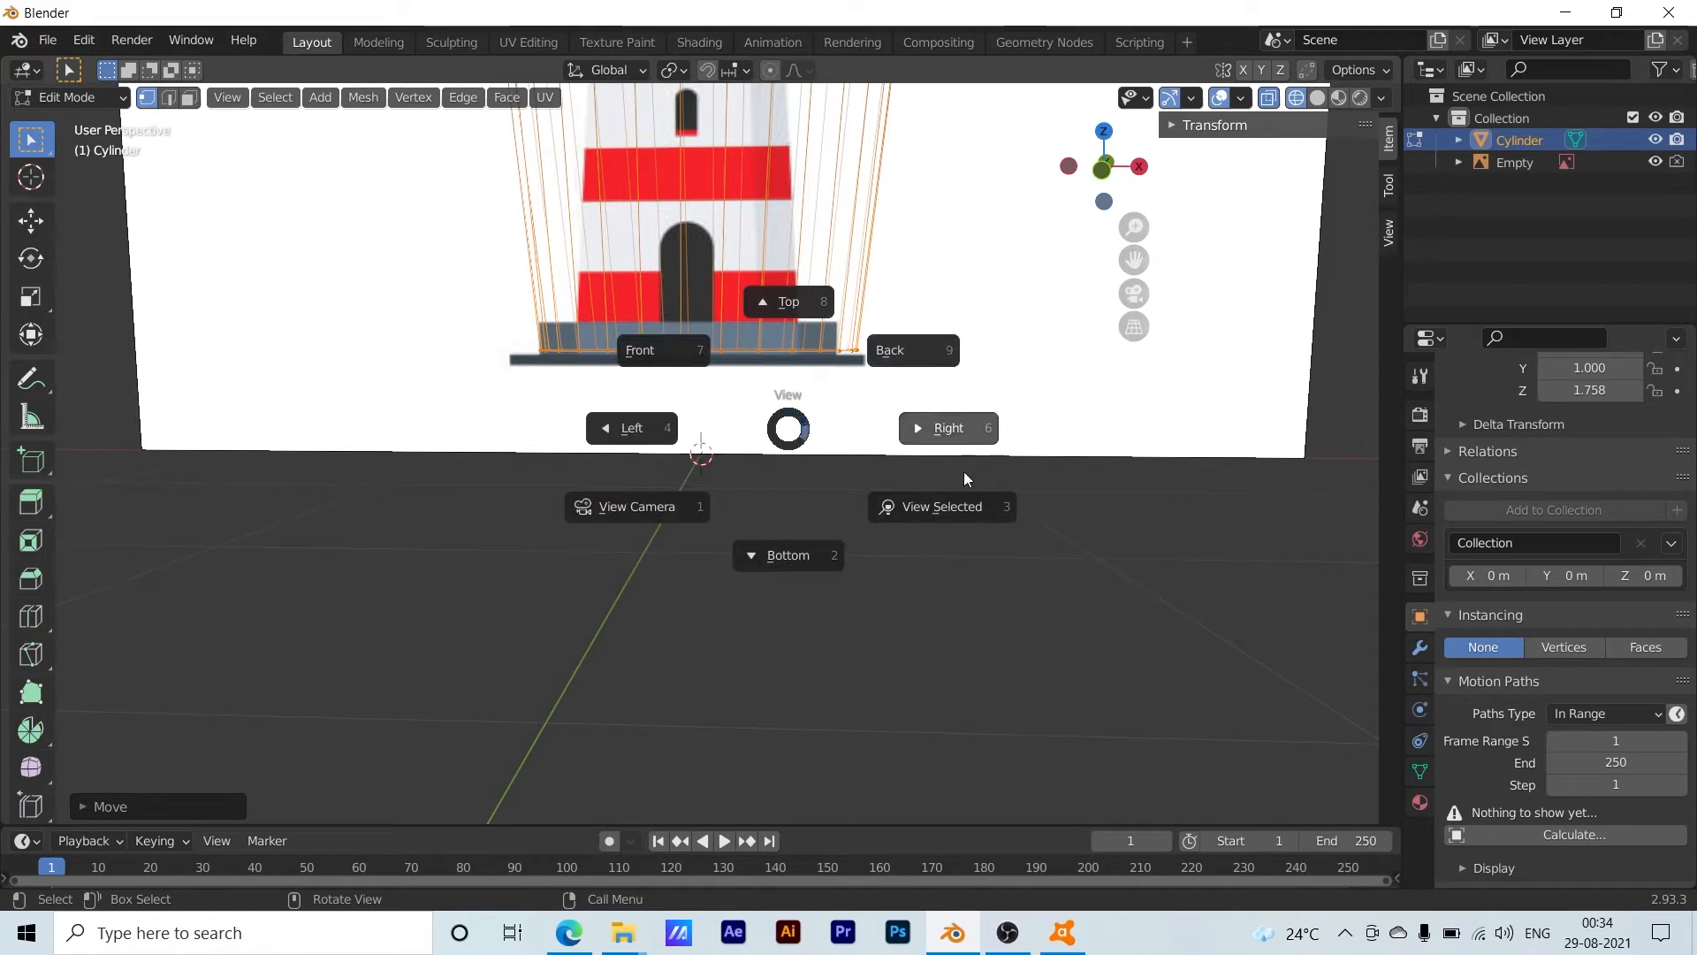
click(663, 351)
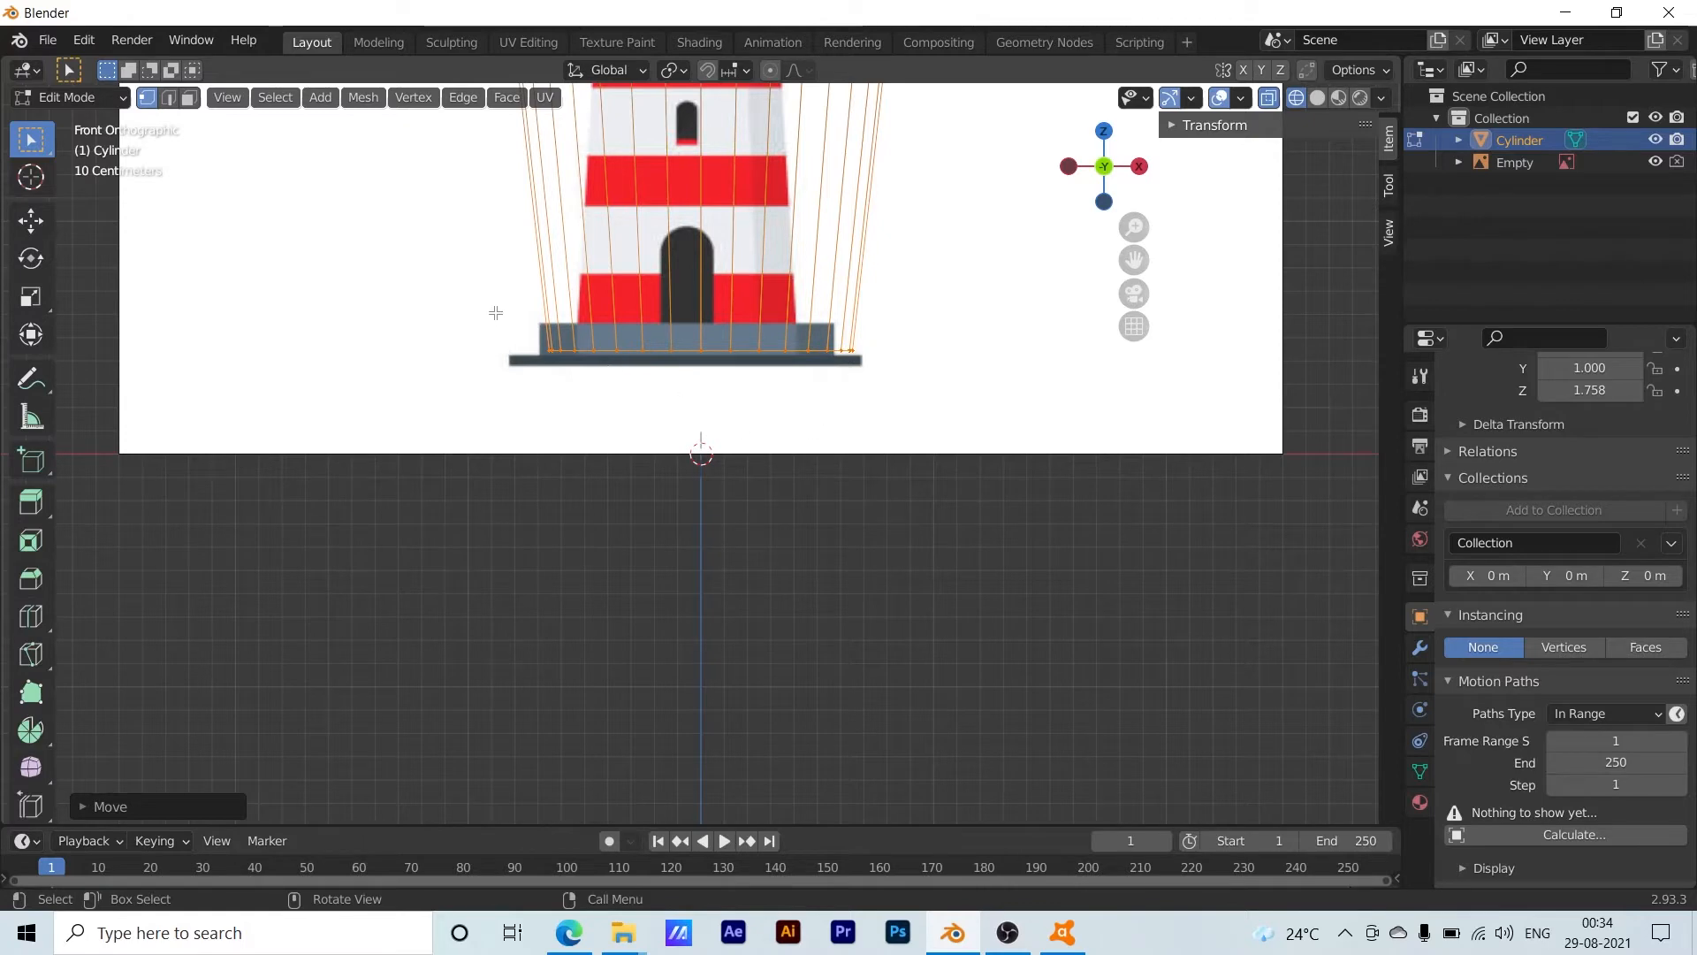
drag(495, 313, 916, 392)
key(g)
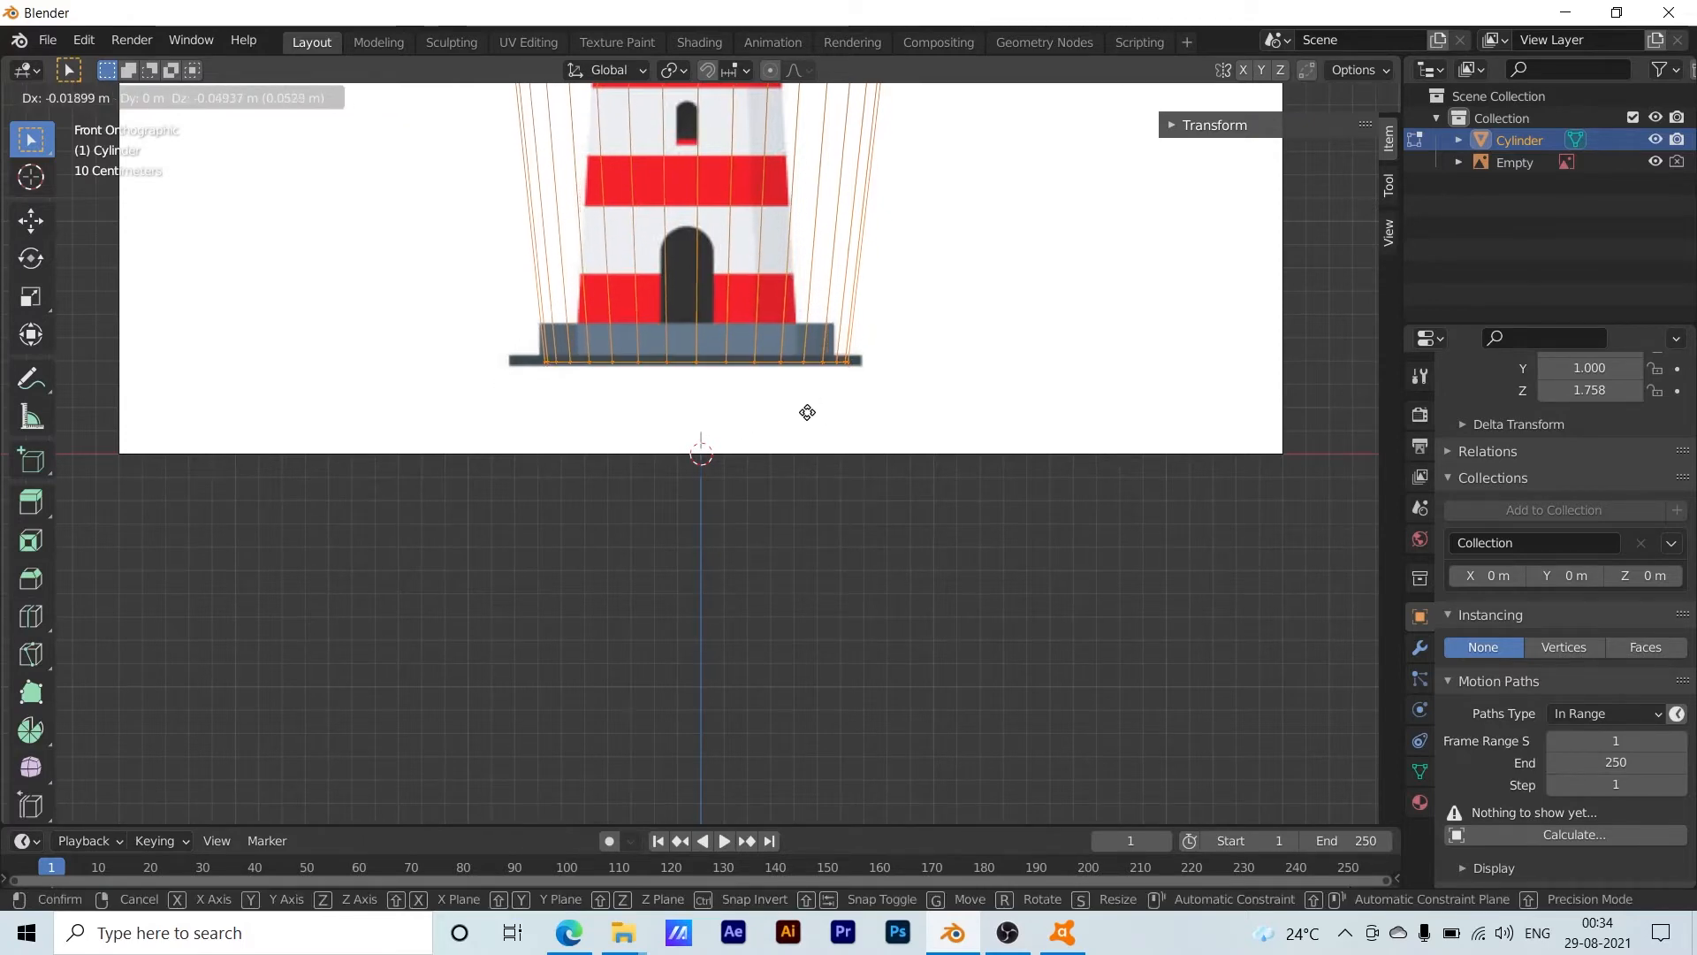
click(807, 415)
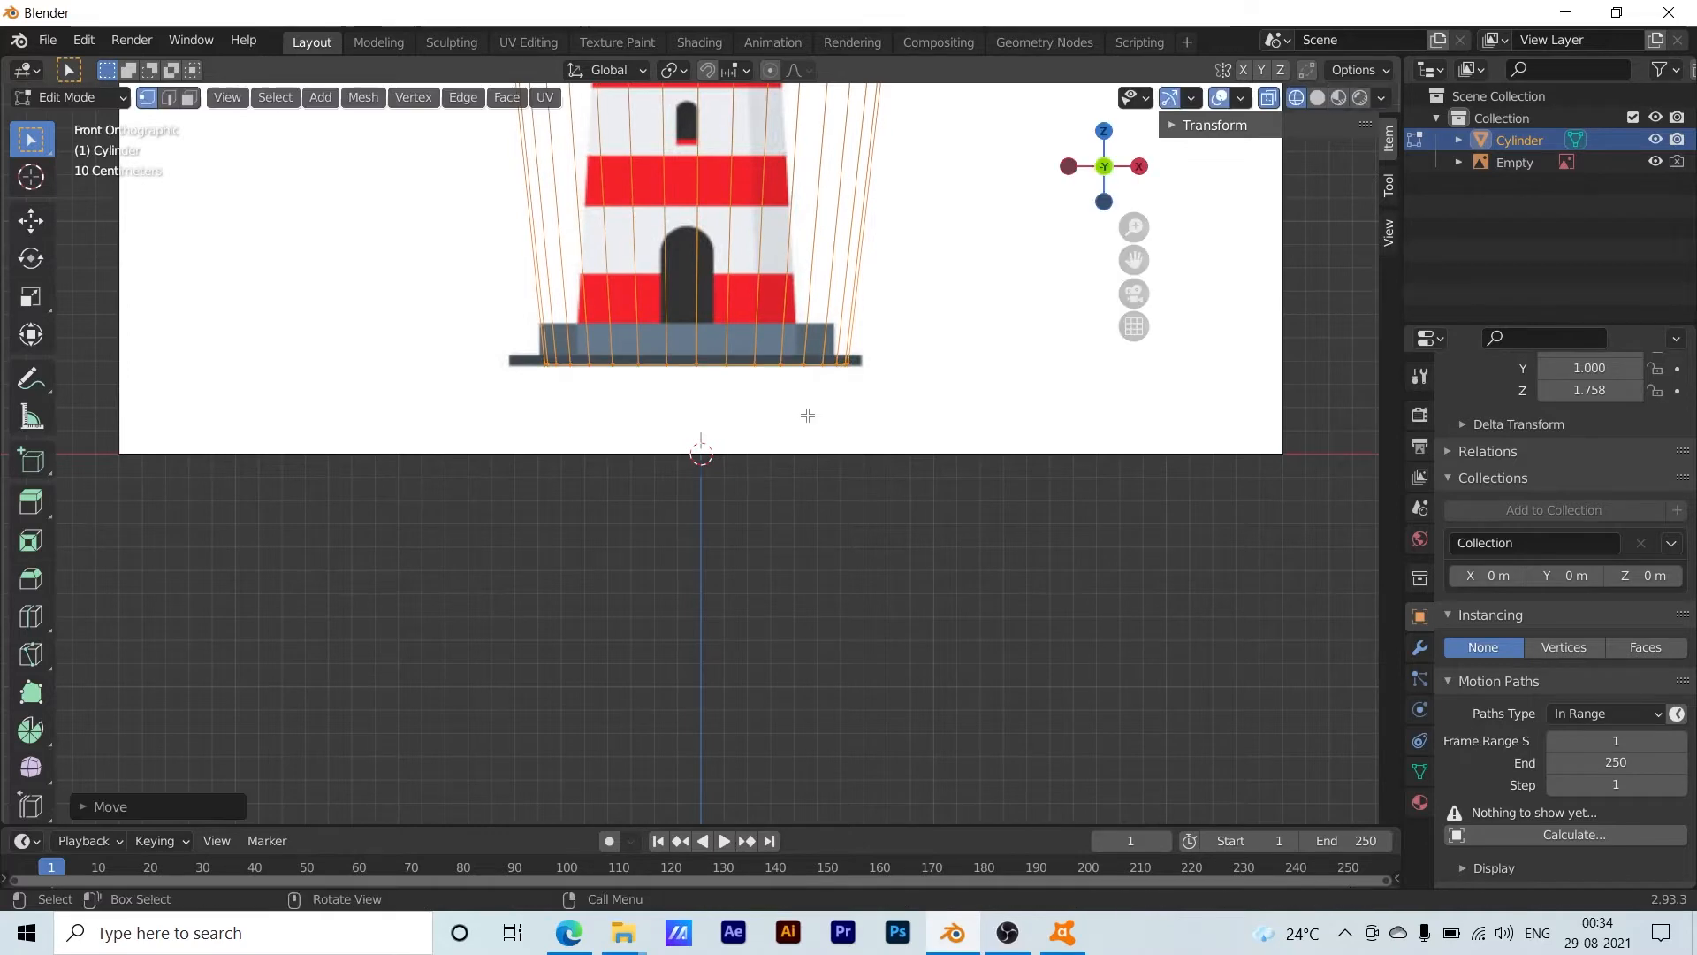
Try to scale the cylinder's bottom ring of vertices along the Z axis
scroll(810, 417, up, 4)
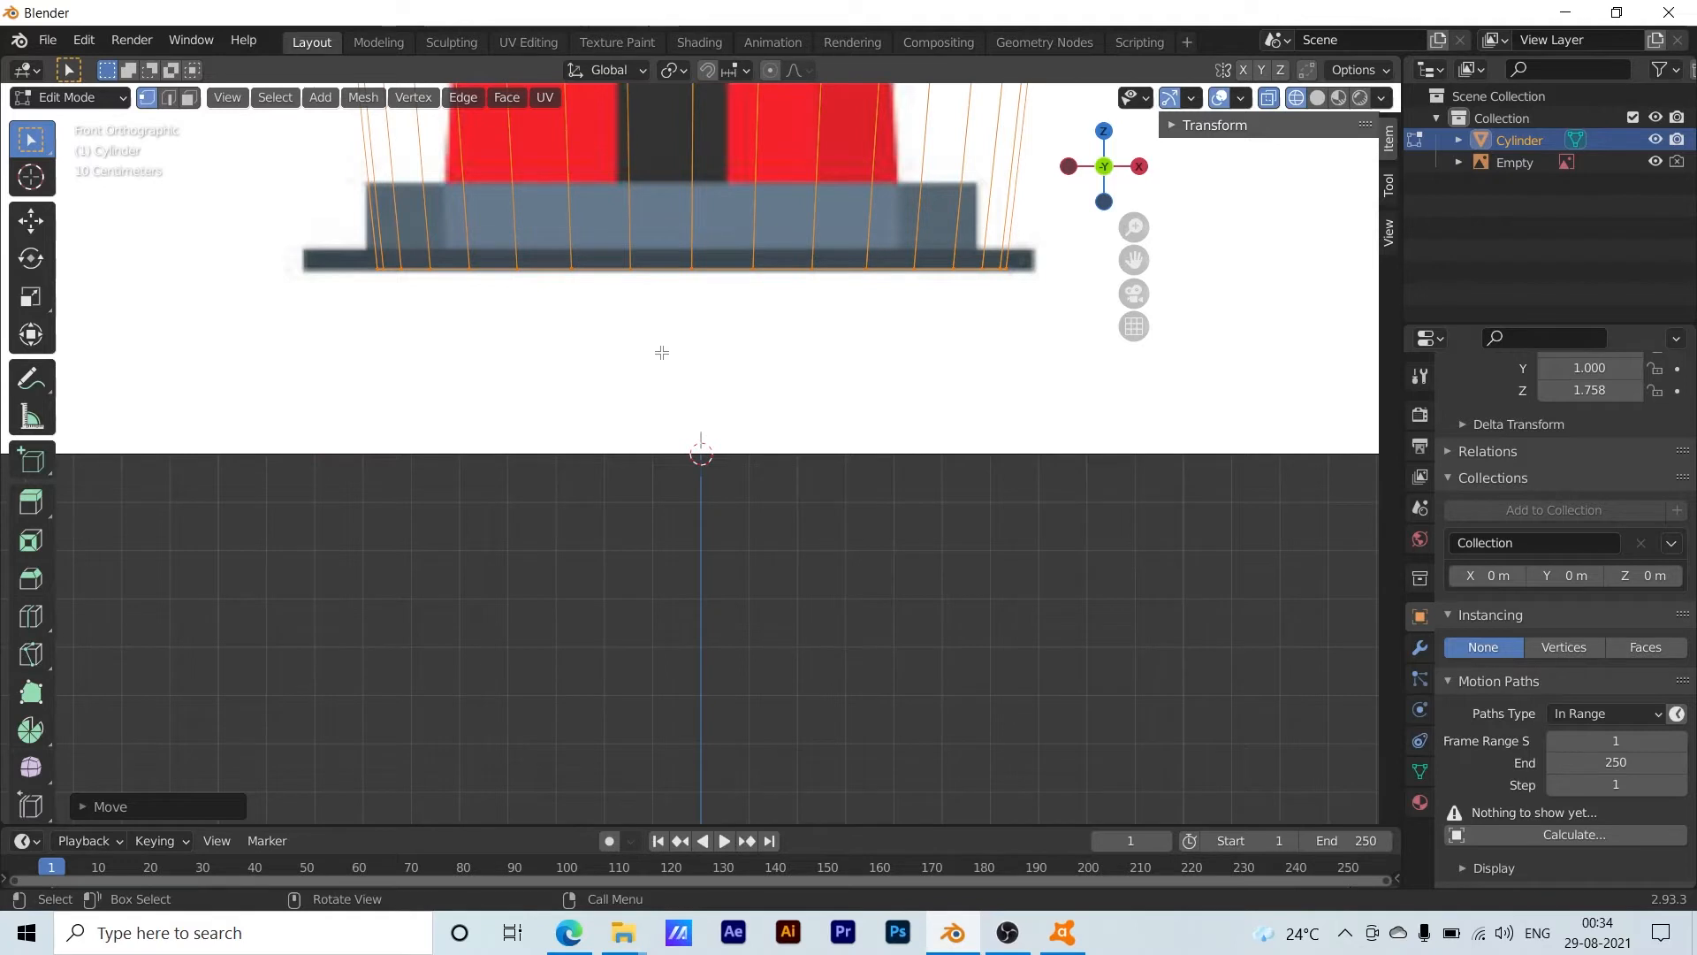
drag(348, 222, 1019, 320)
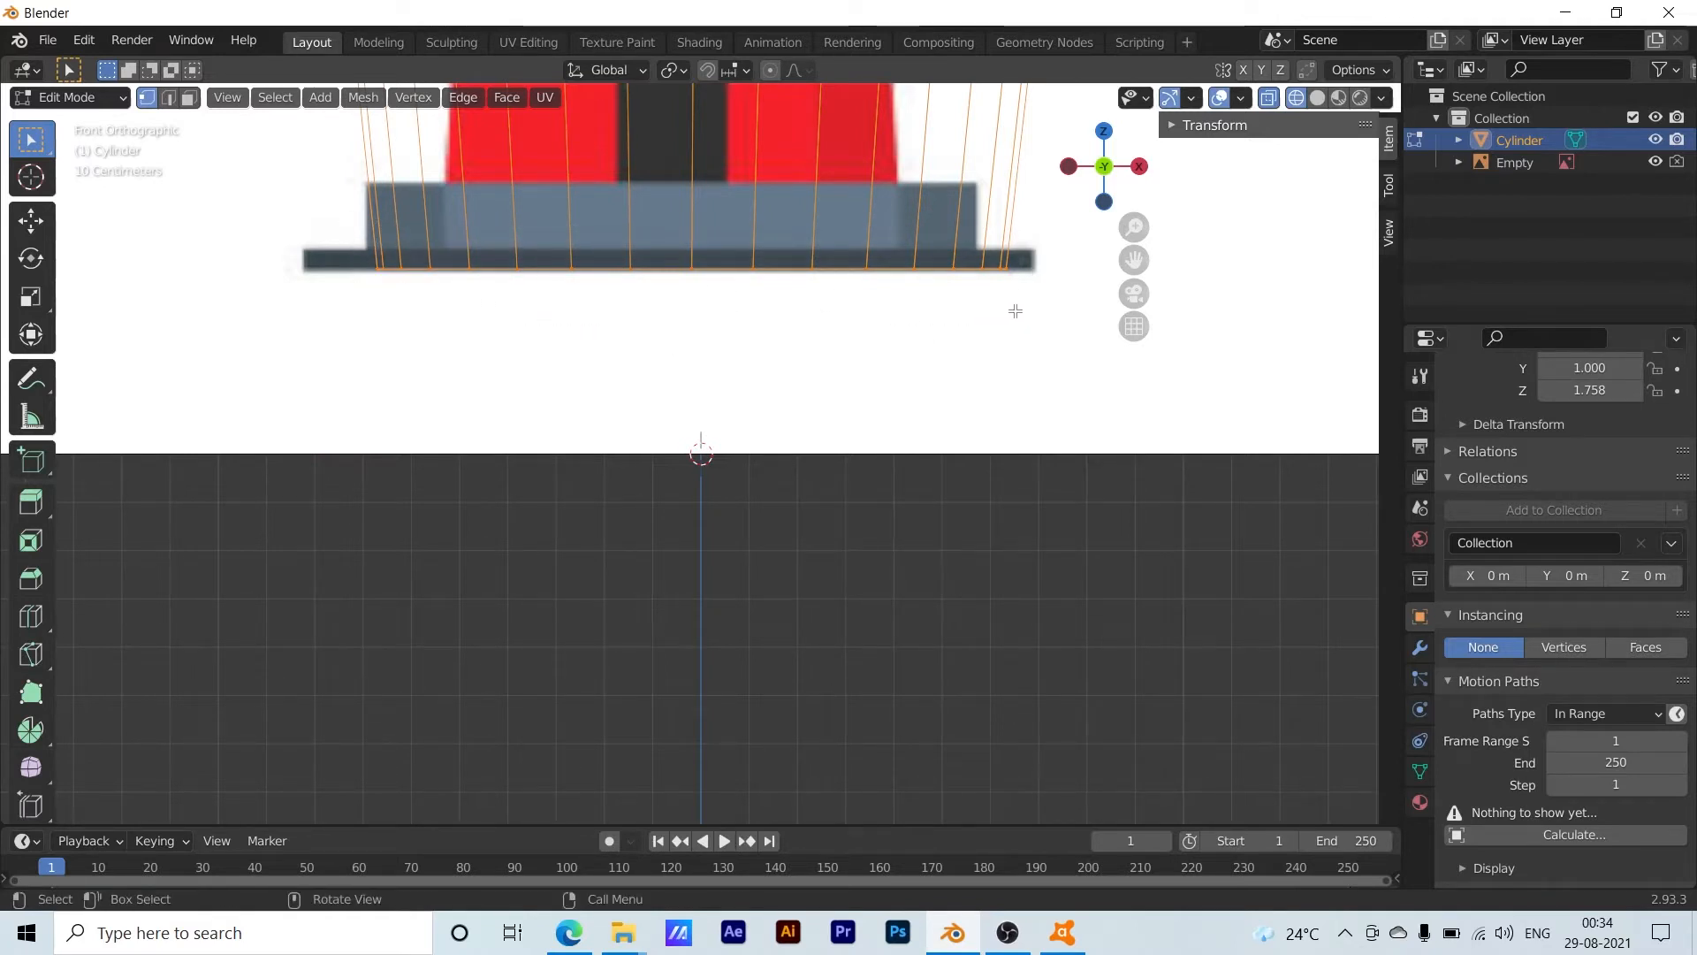
key(s)
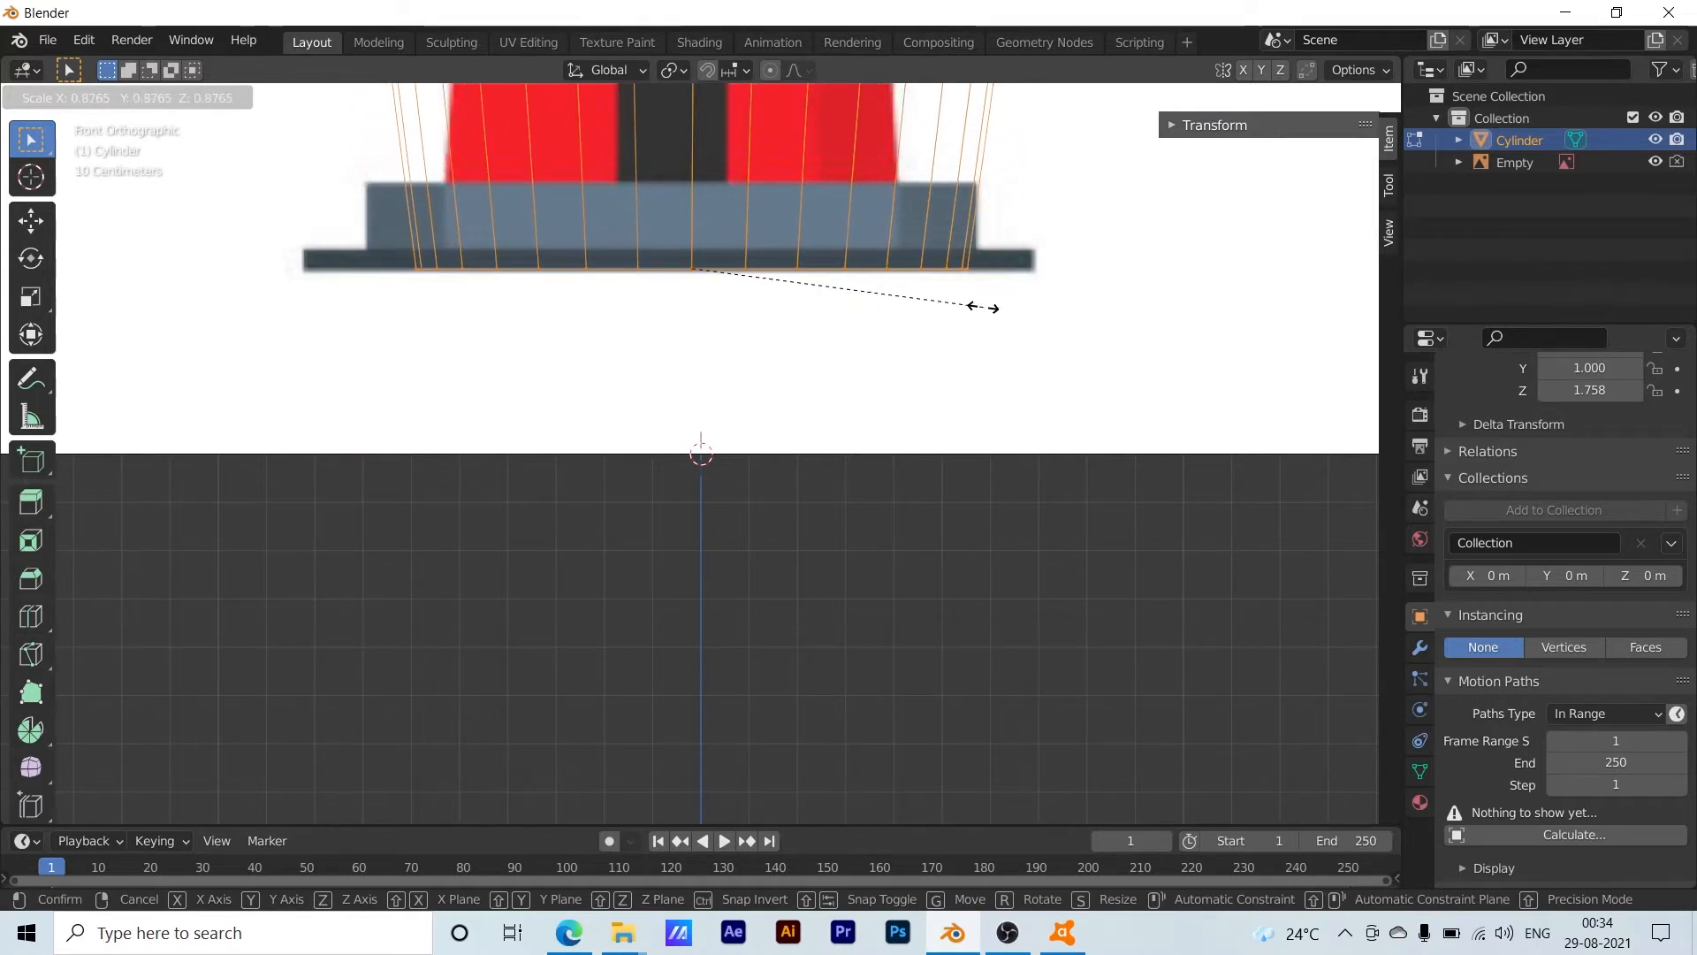
key(z)
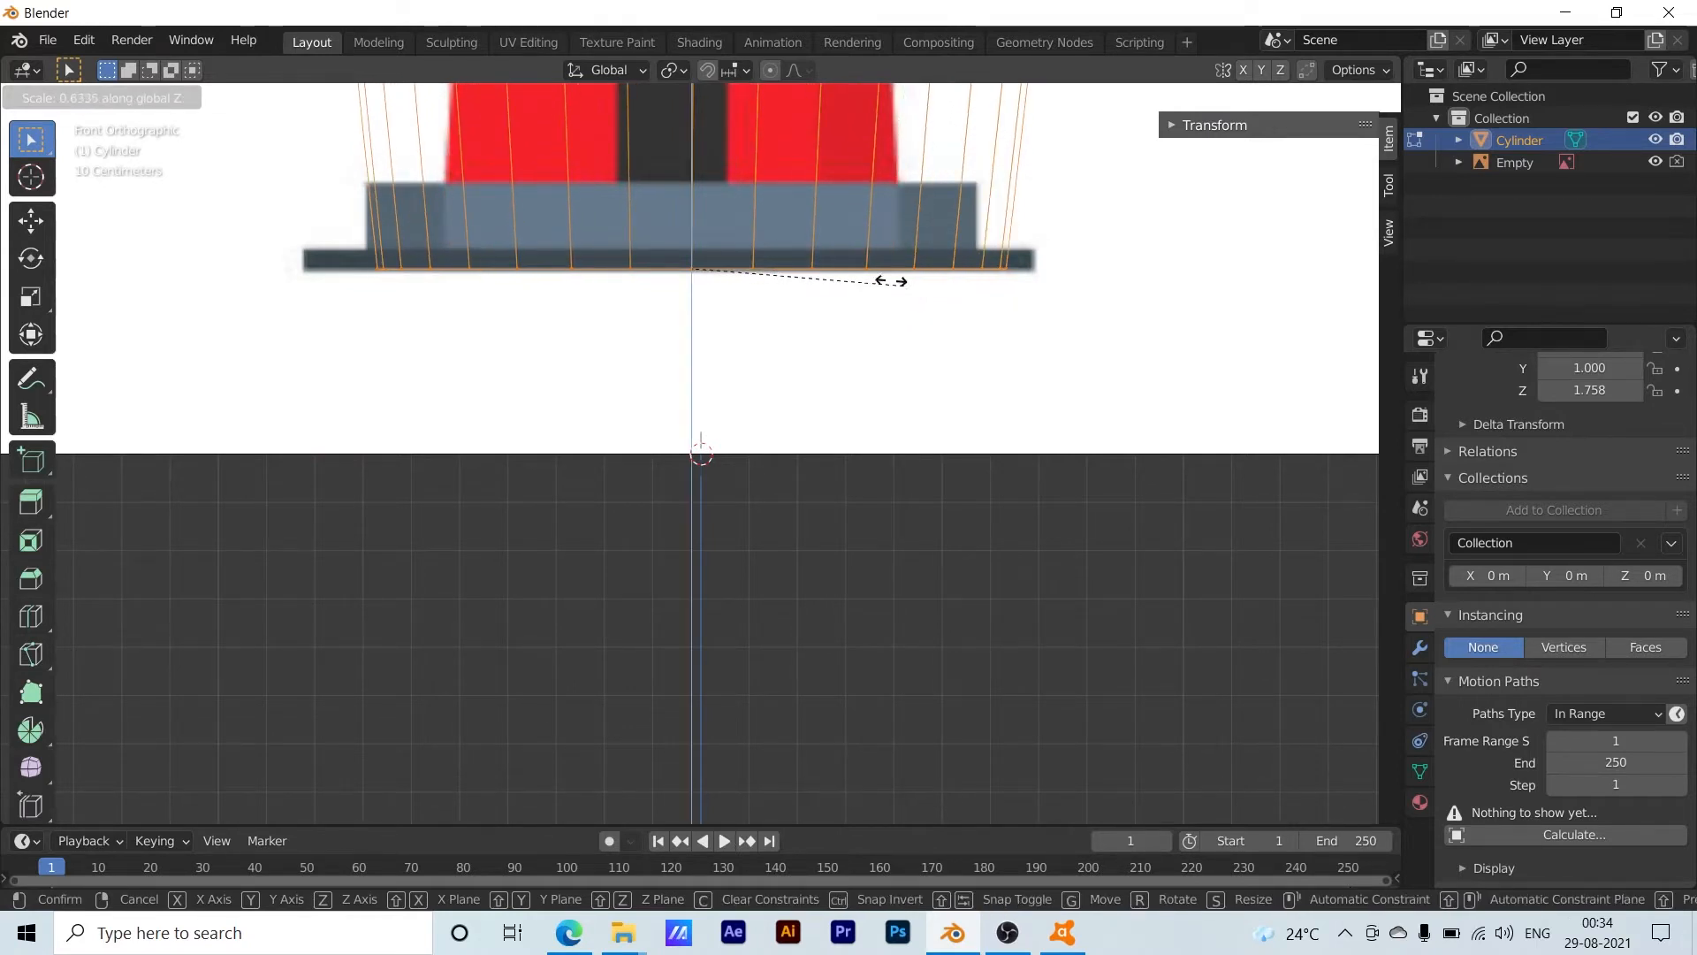
click(924, 284)
Enlarge the bottom ring of vertices uniformly until its left side meets the left end of the platform's lower slab
drag(320, 195, 1061, 369)
key(s)
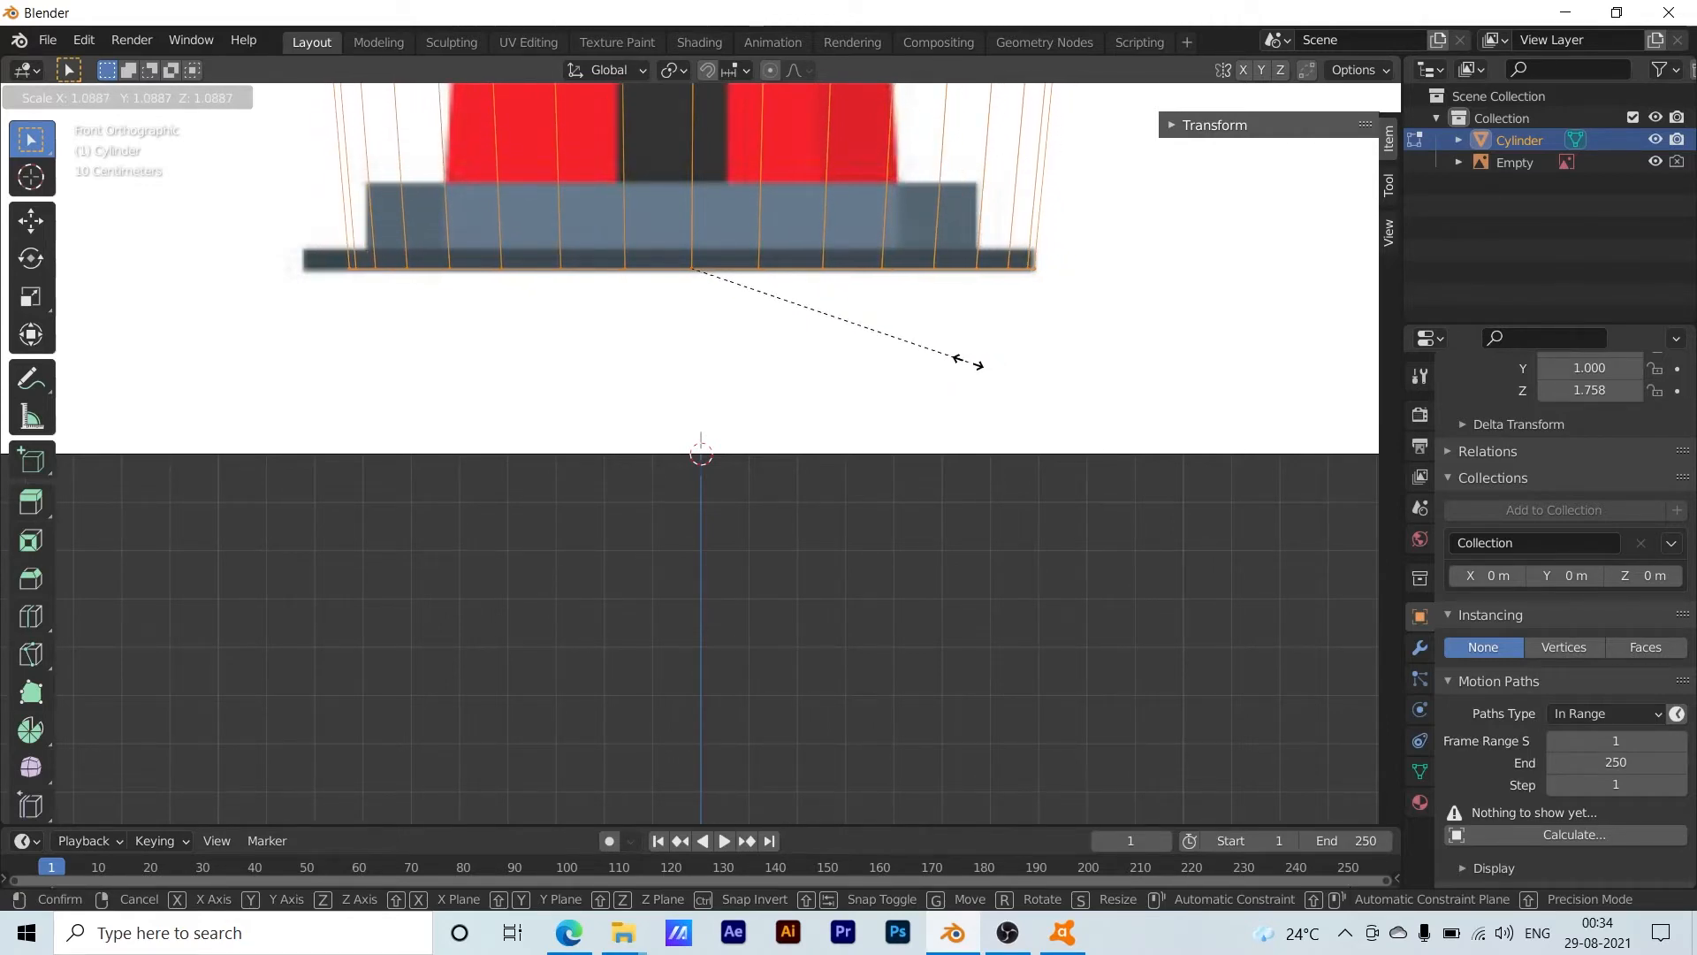
key(z)
key(z)
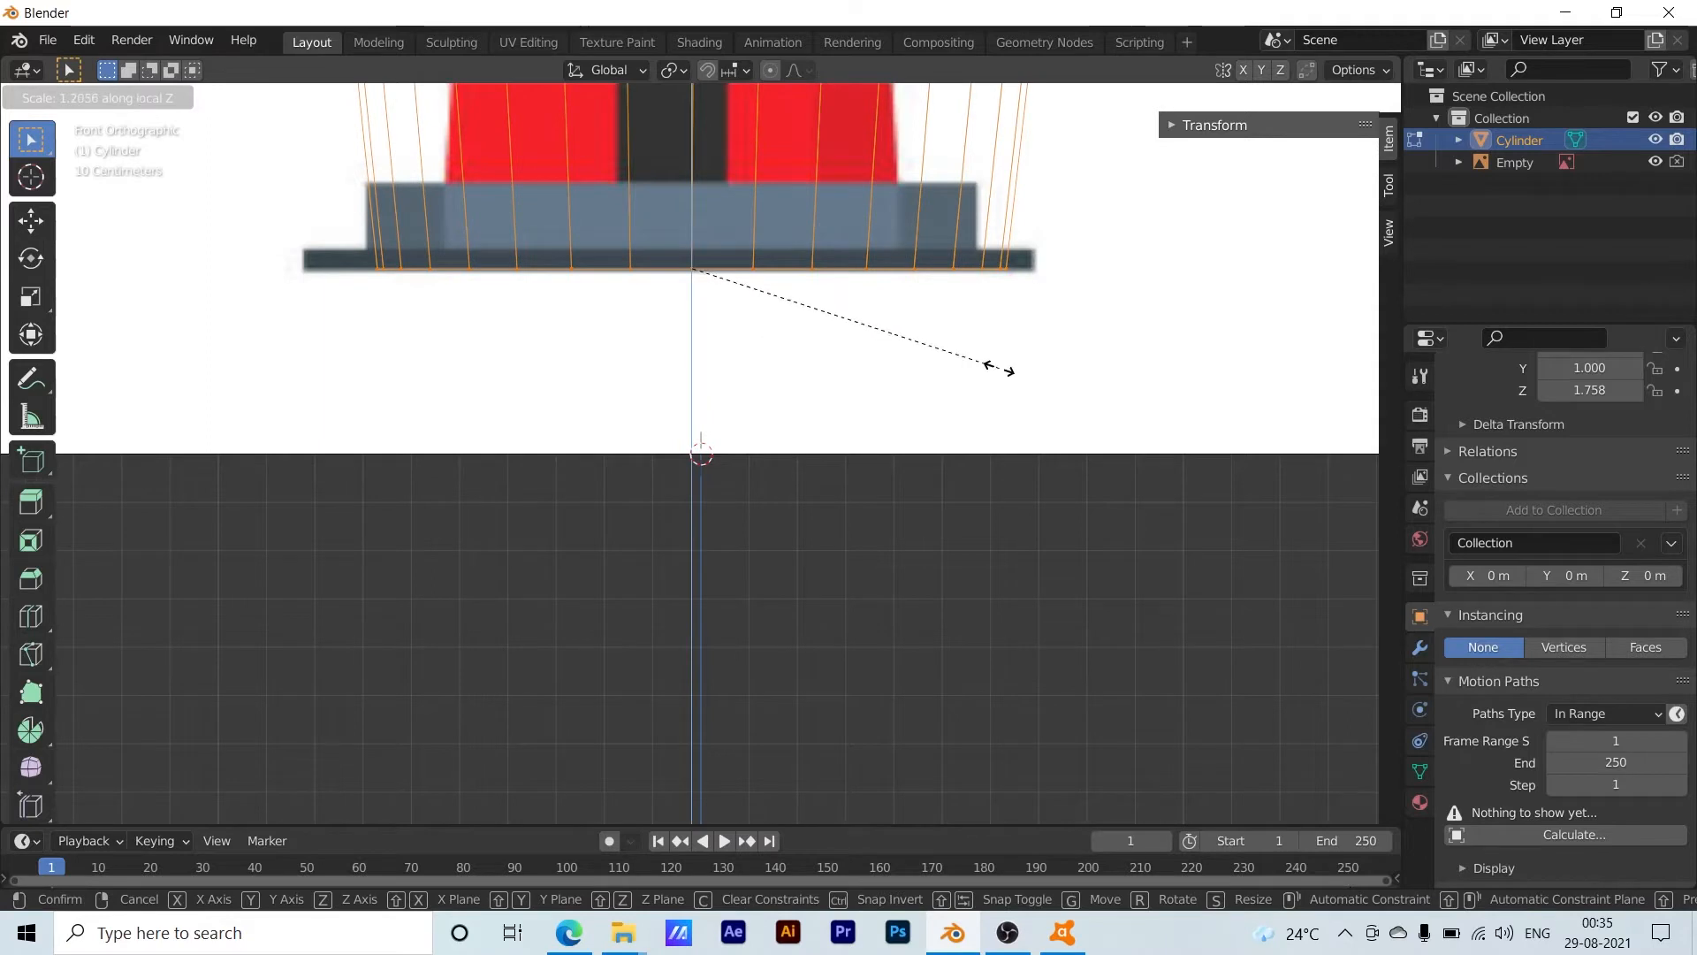
key(z)
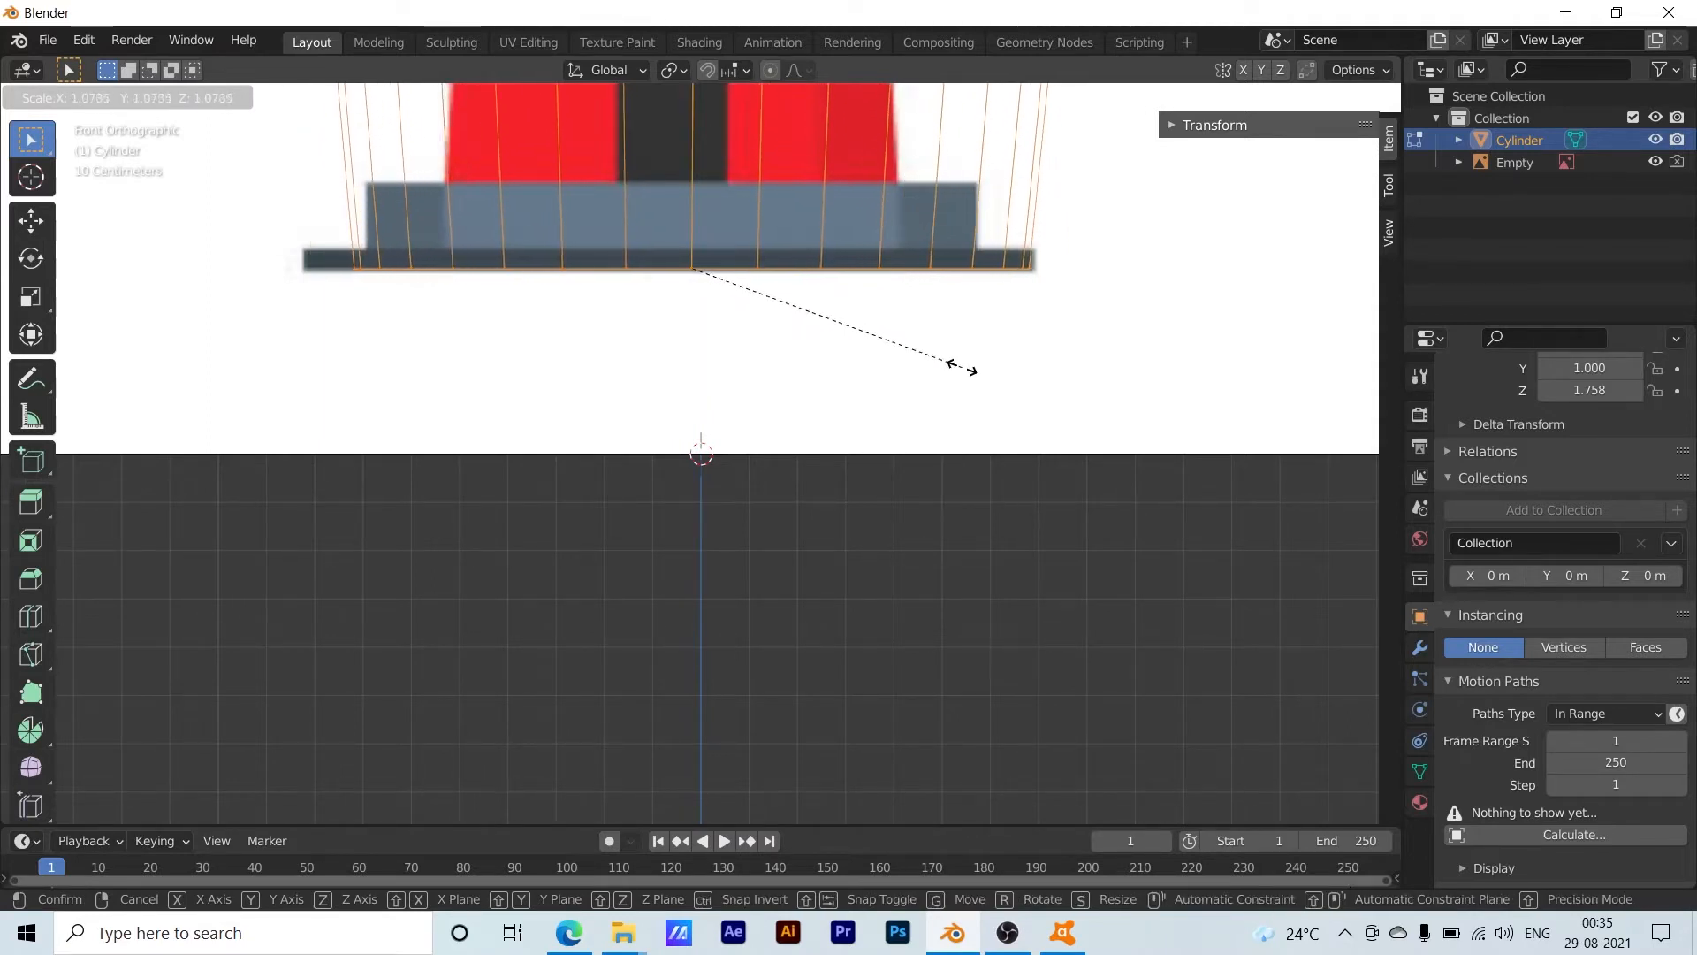
click(1005, 372)
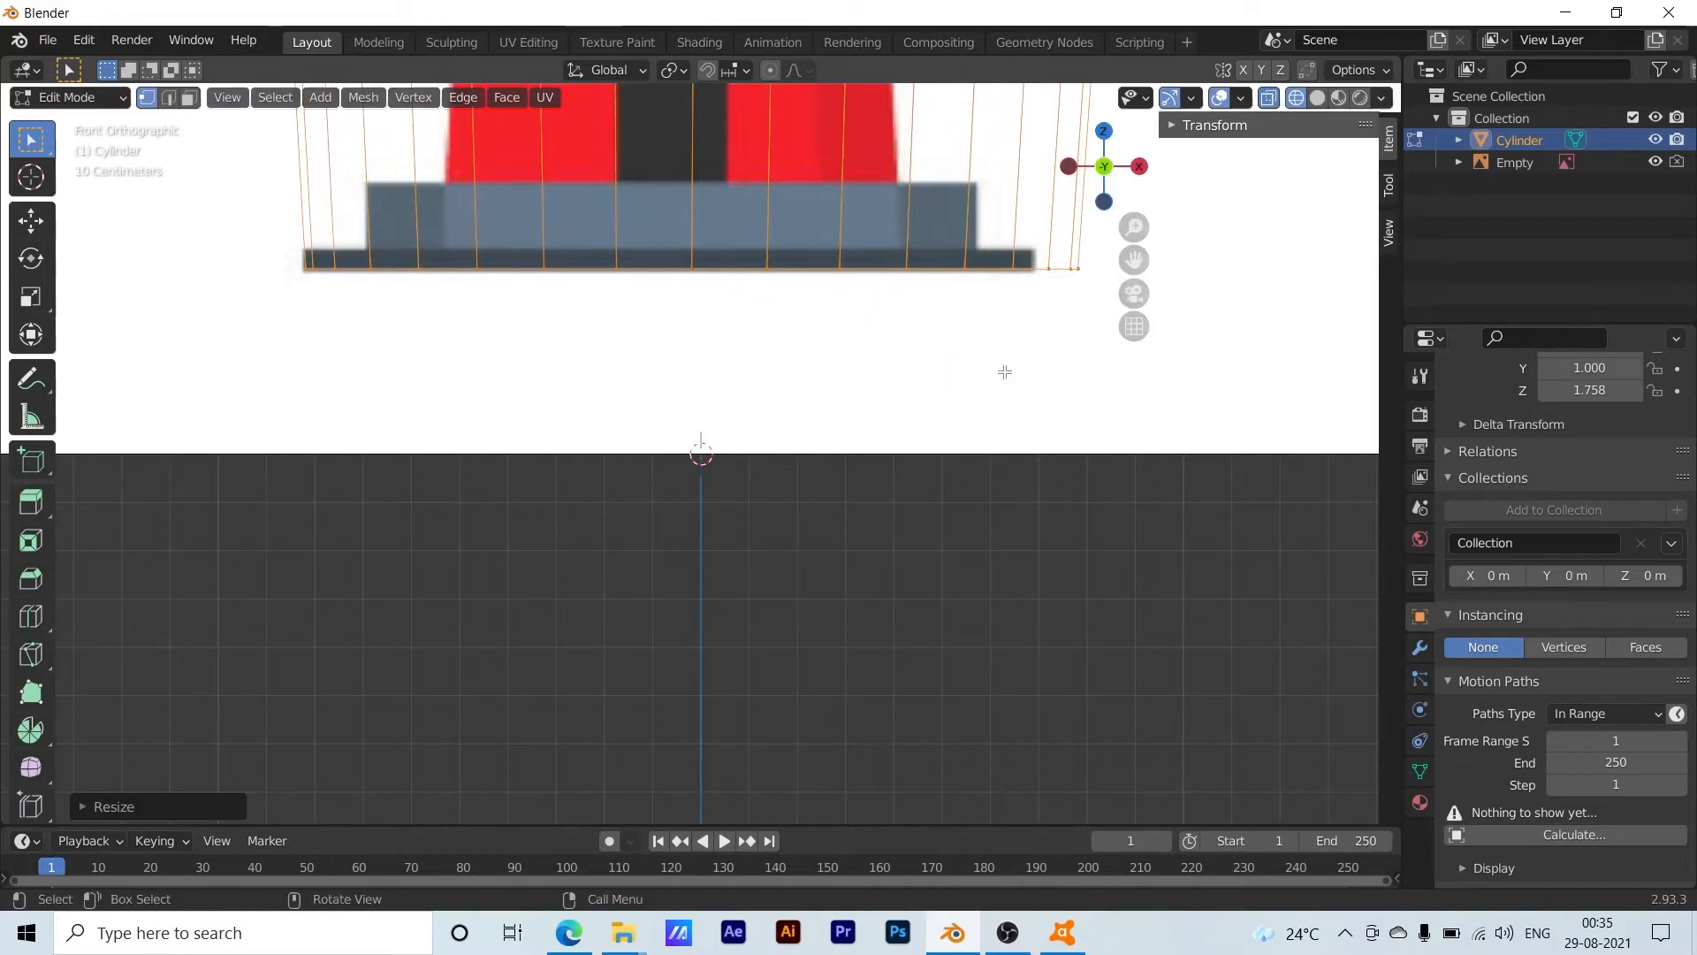
Select the bottom vertices overhanging the platform's right end and move them about -0.04 m along the X axis
click(881, 329)
drag(1098, 251, 1027, 312)
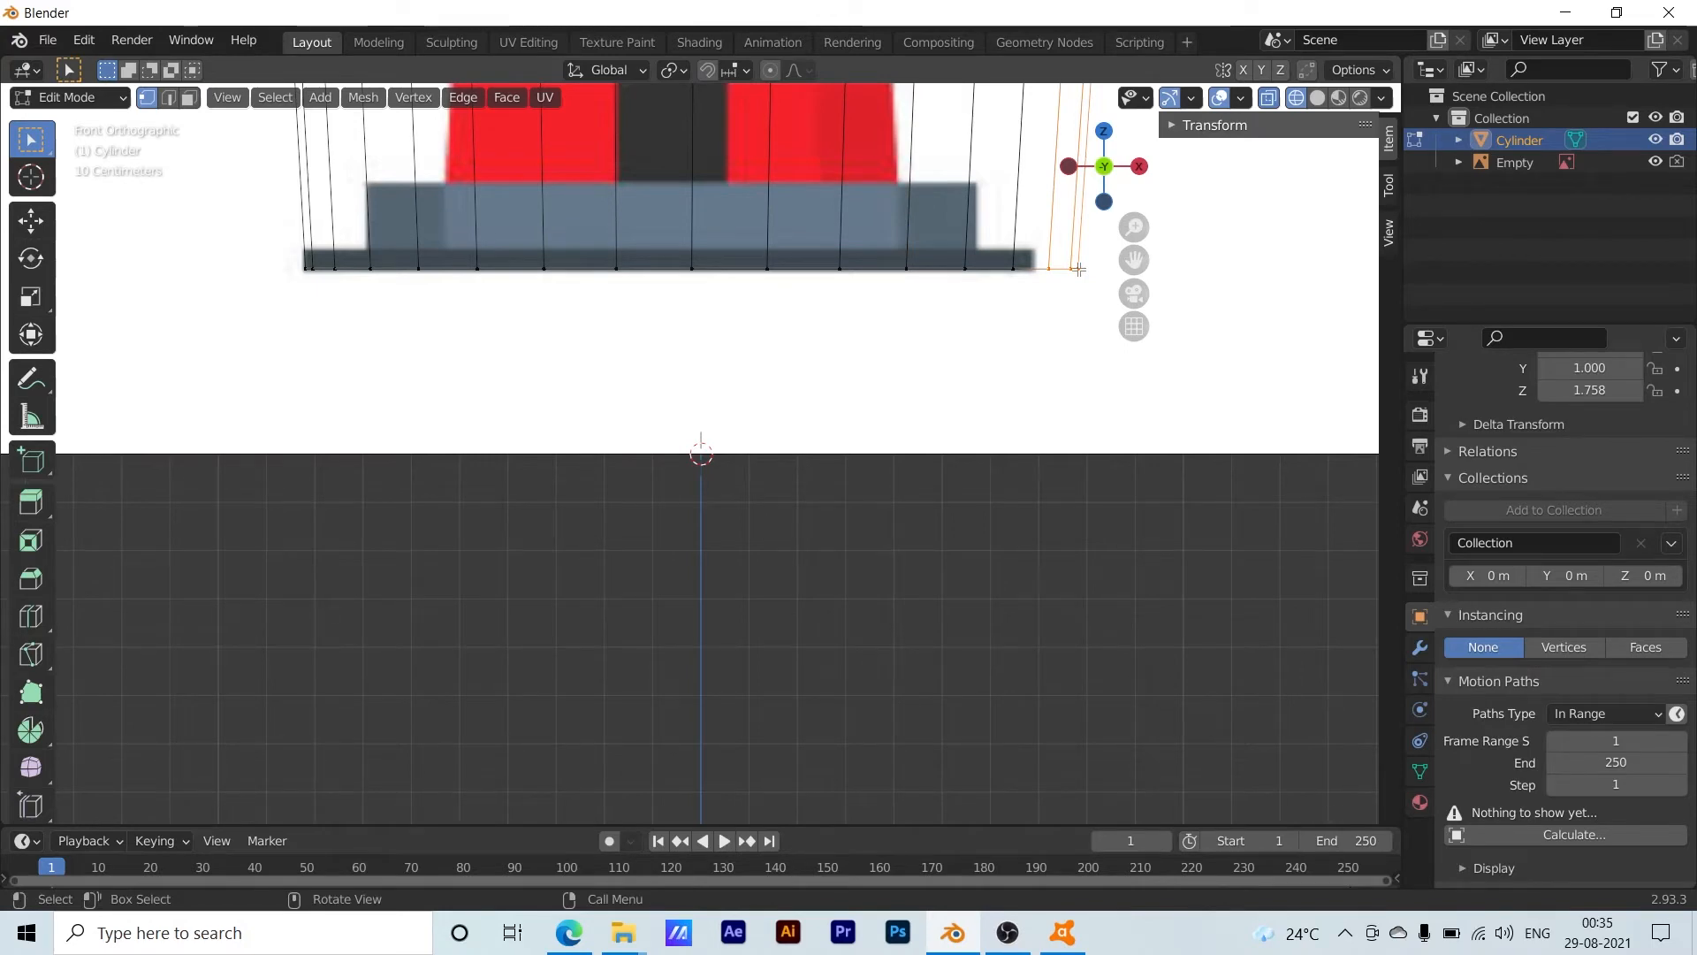
key(ctrl)
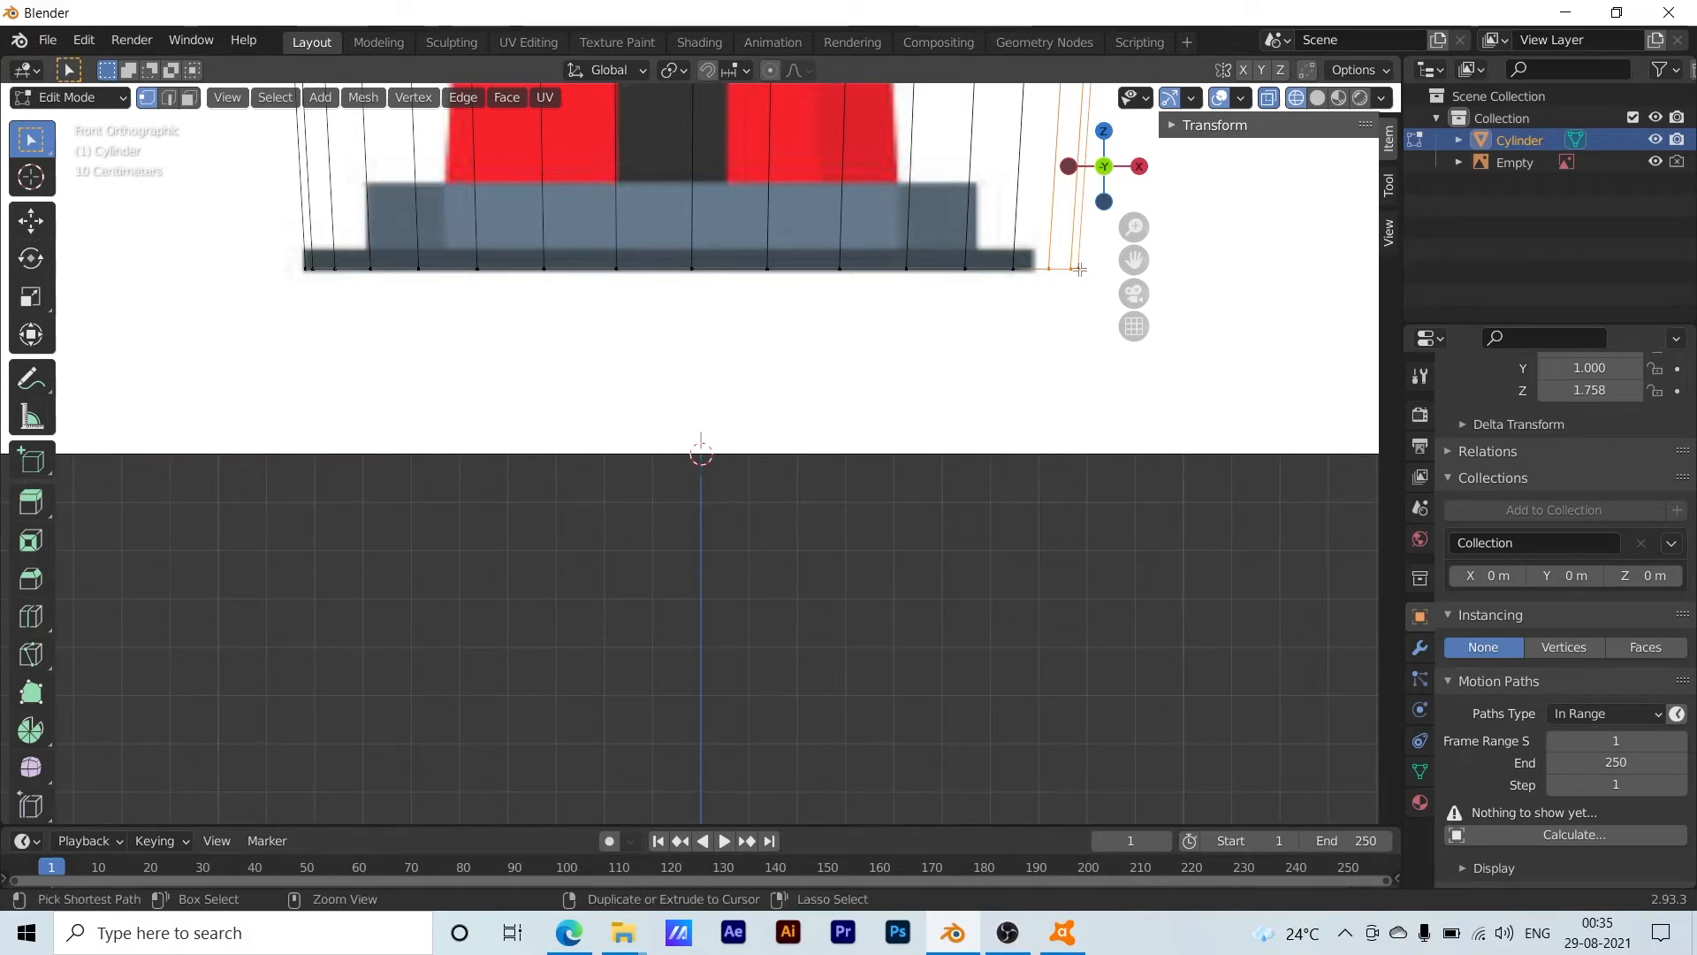
ctrl+drag(1063, 261, 1037, 307)
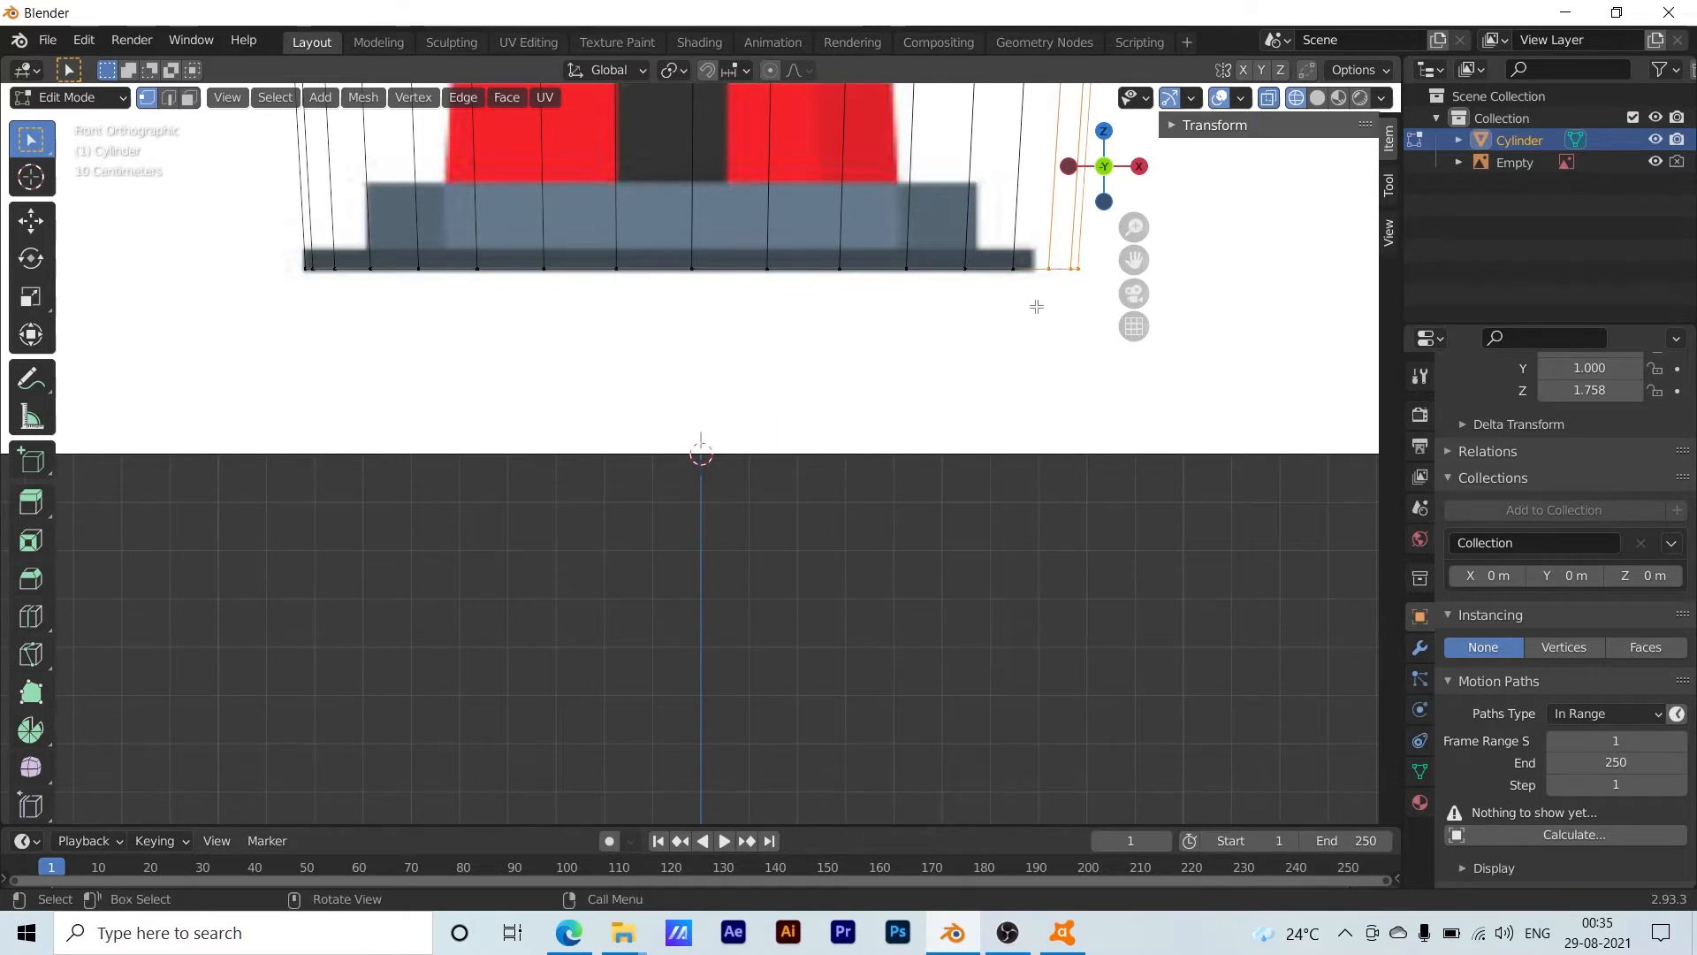
key(g)
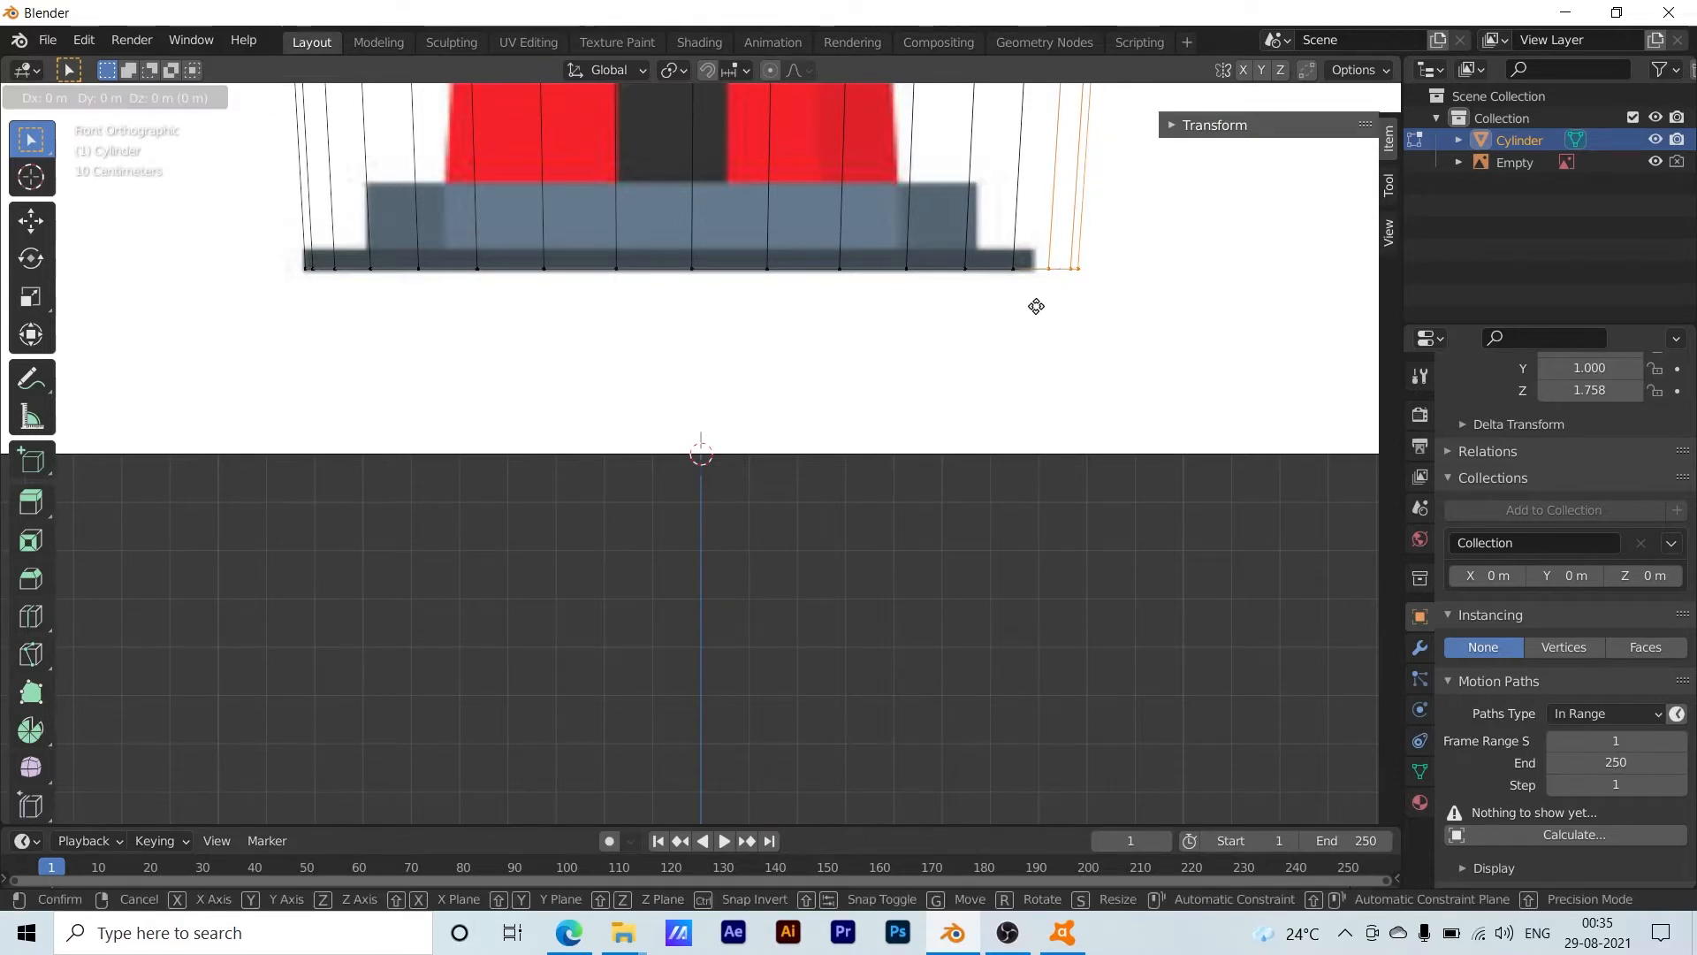
key(x)
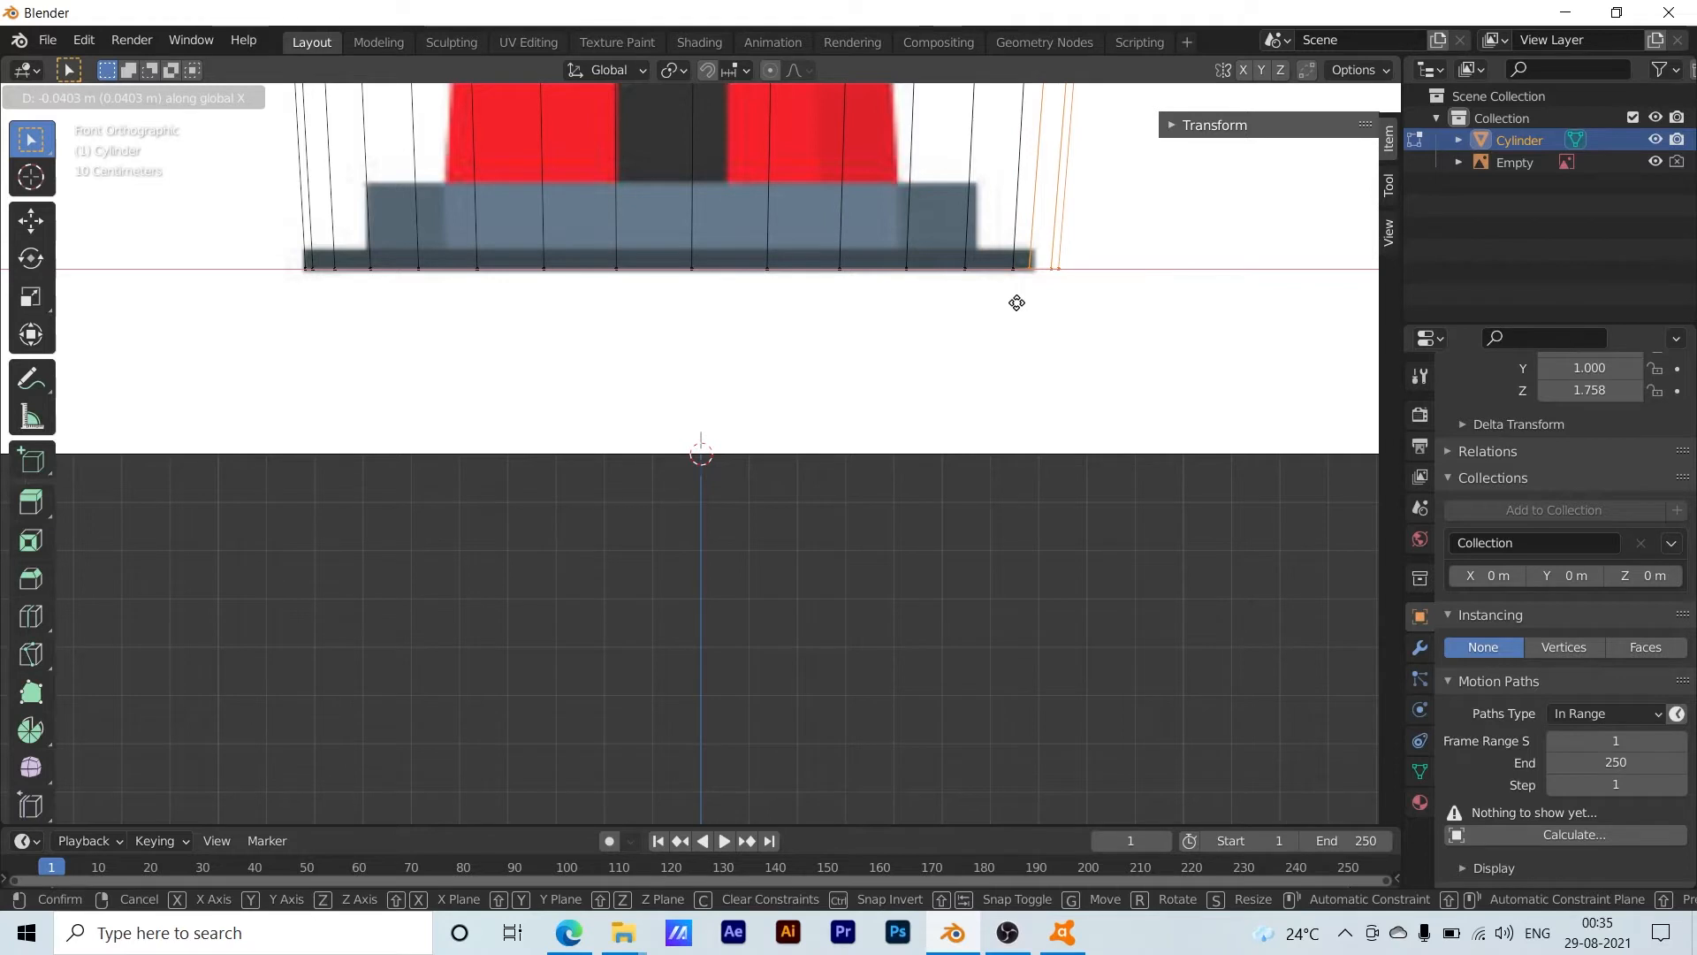
click(1017, 303)
Shift the adjacent bottom vertices and the outermost right ones inward so the base ends at the platform's right edge
click(1025, 297)
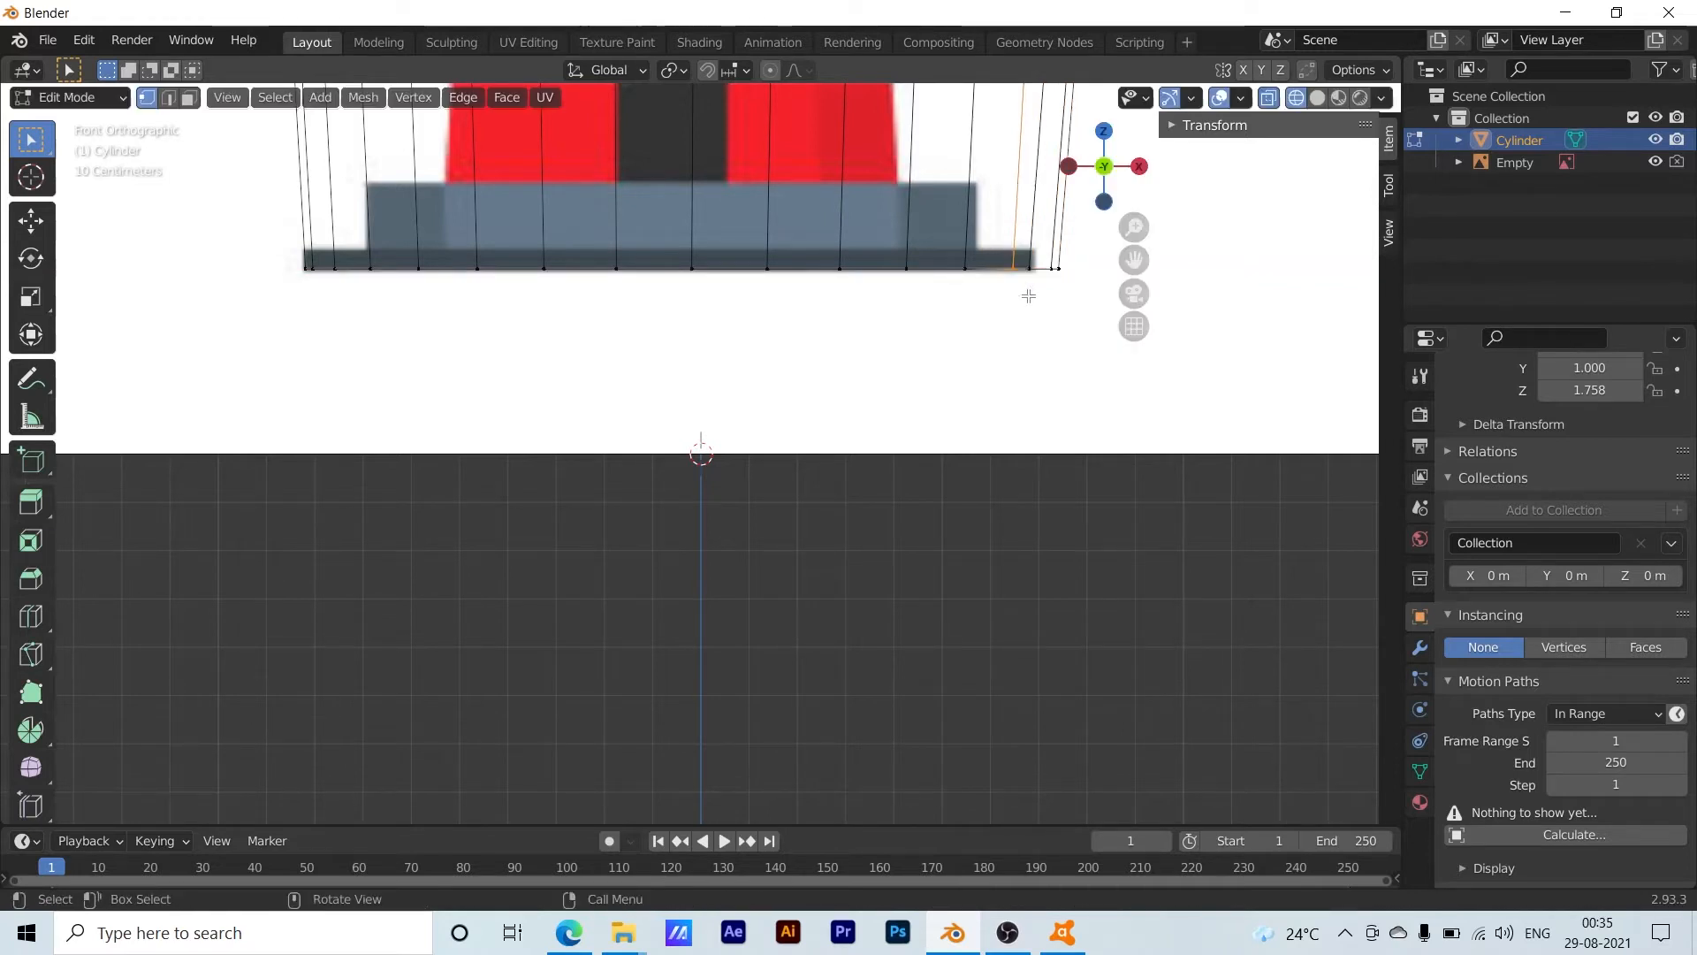
key(g)
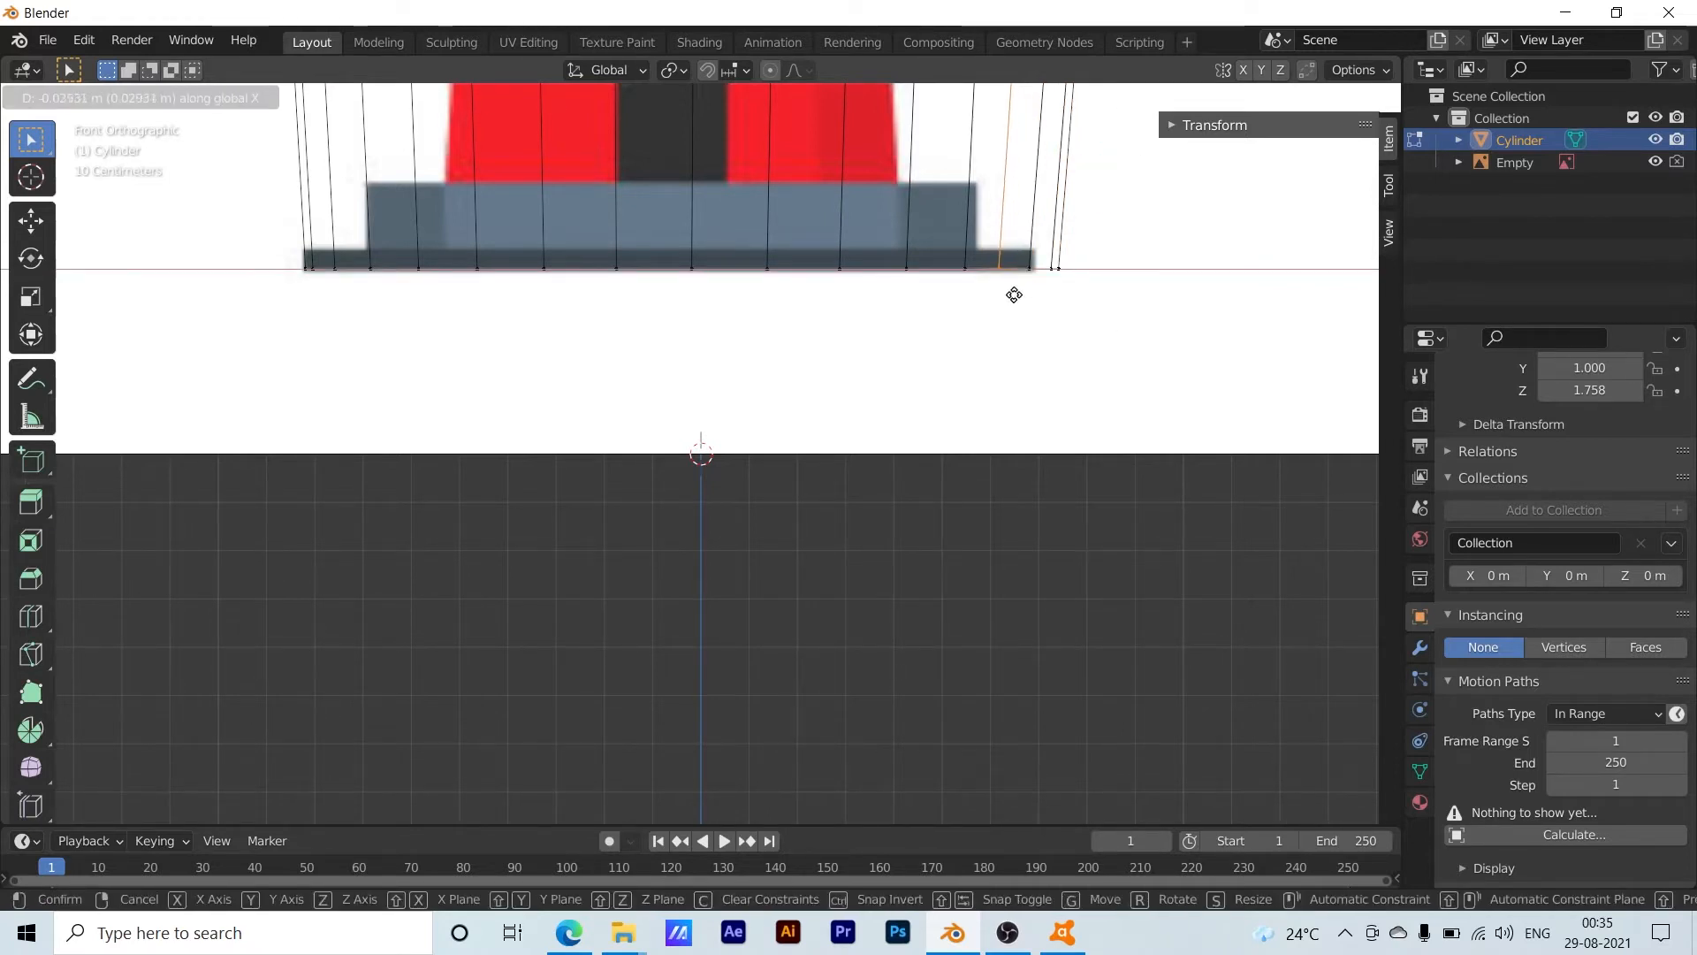
click(1002, 293)
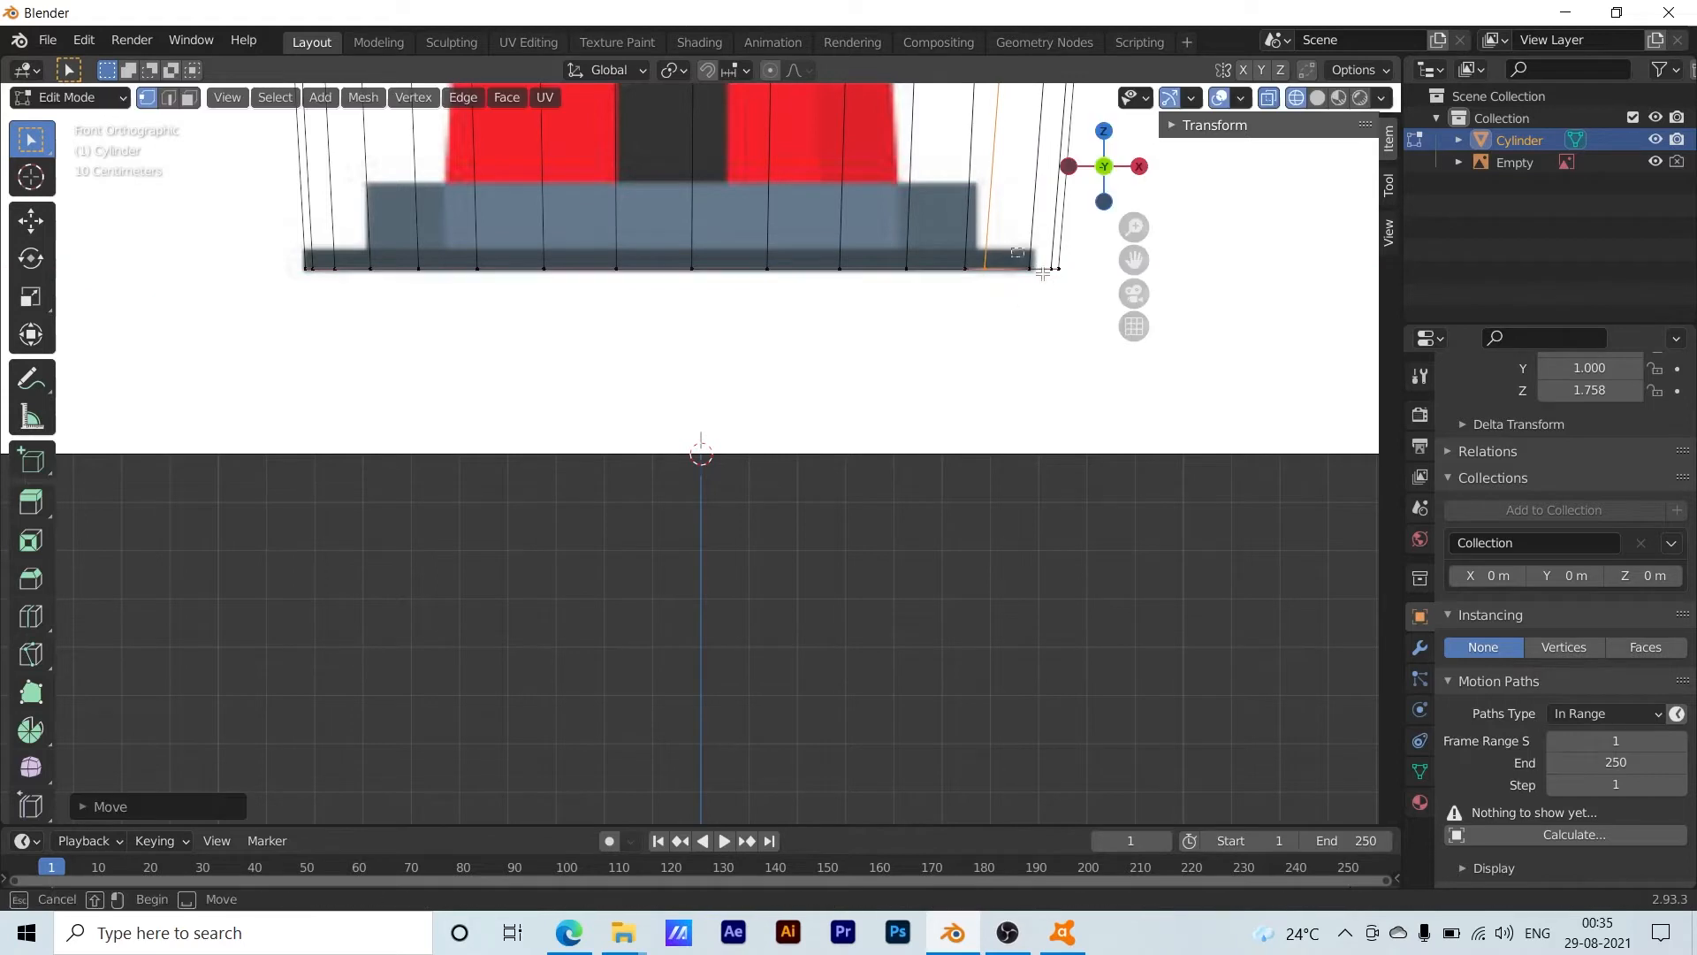
click(1084, 297)
key(g)
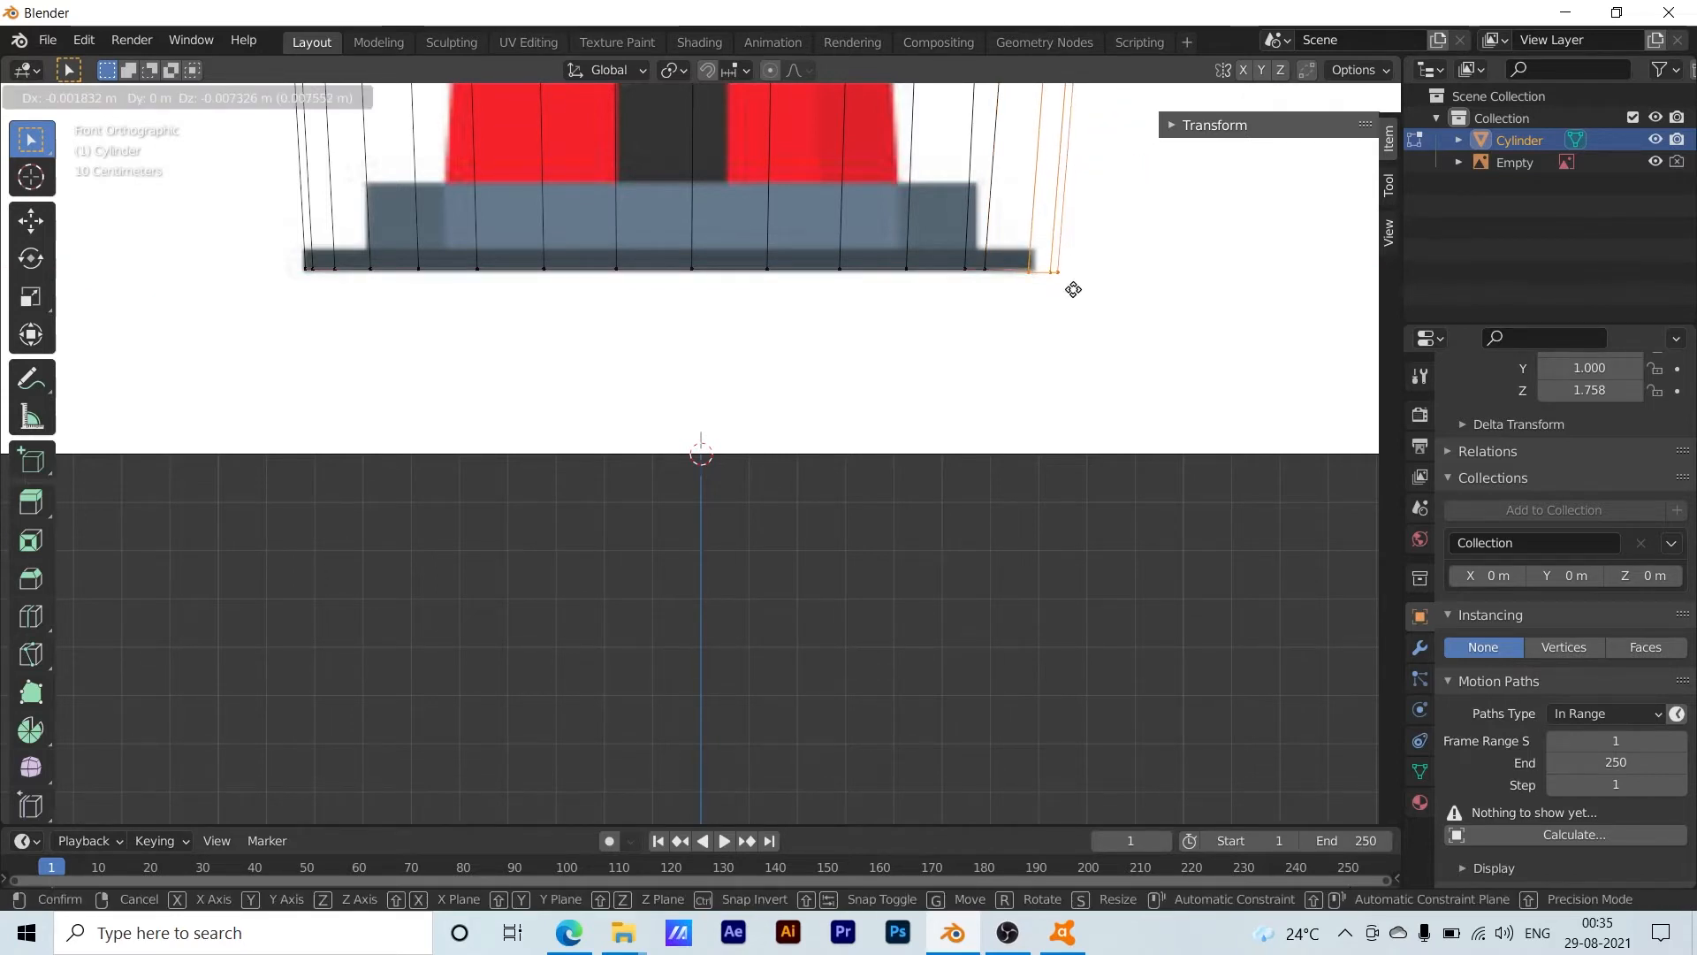
click(1045, 289)
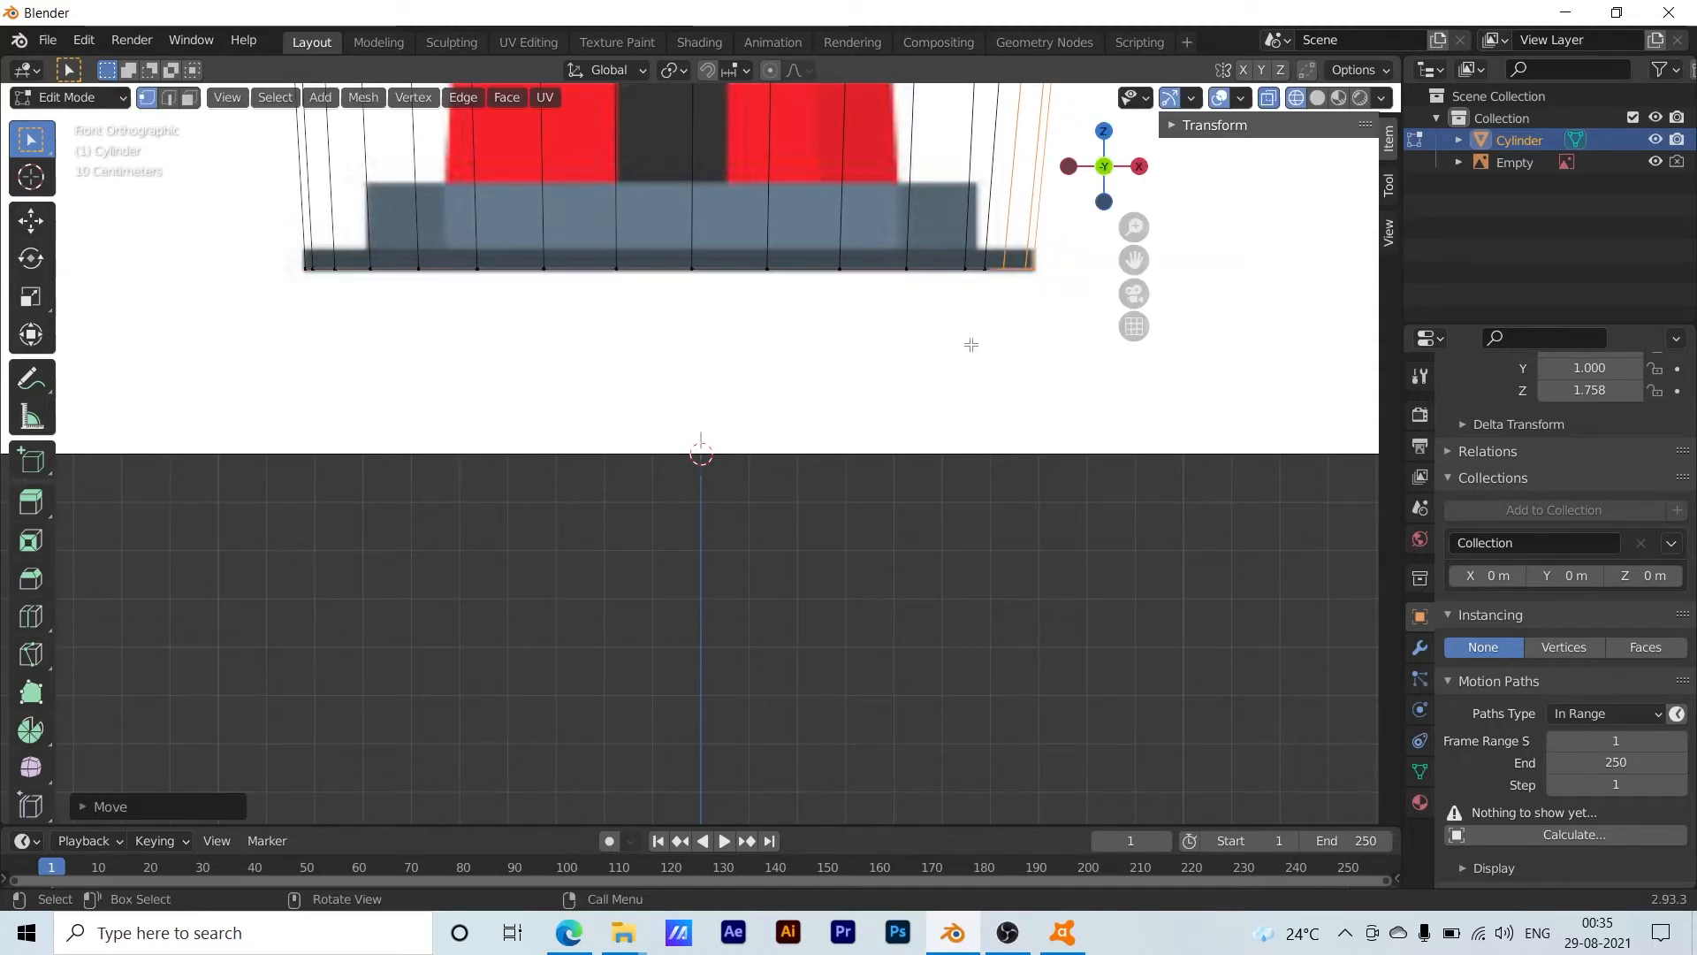
Select the cylinder's top ring of vertices and narrow it to about half its width along the X axis
scroll(869, 390, down, 2)
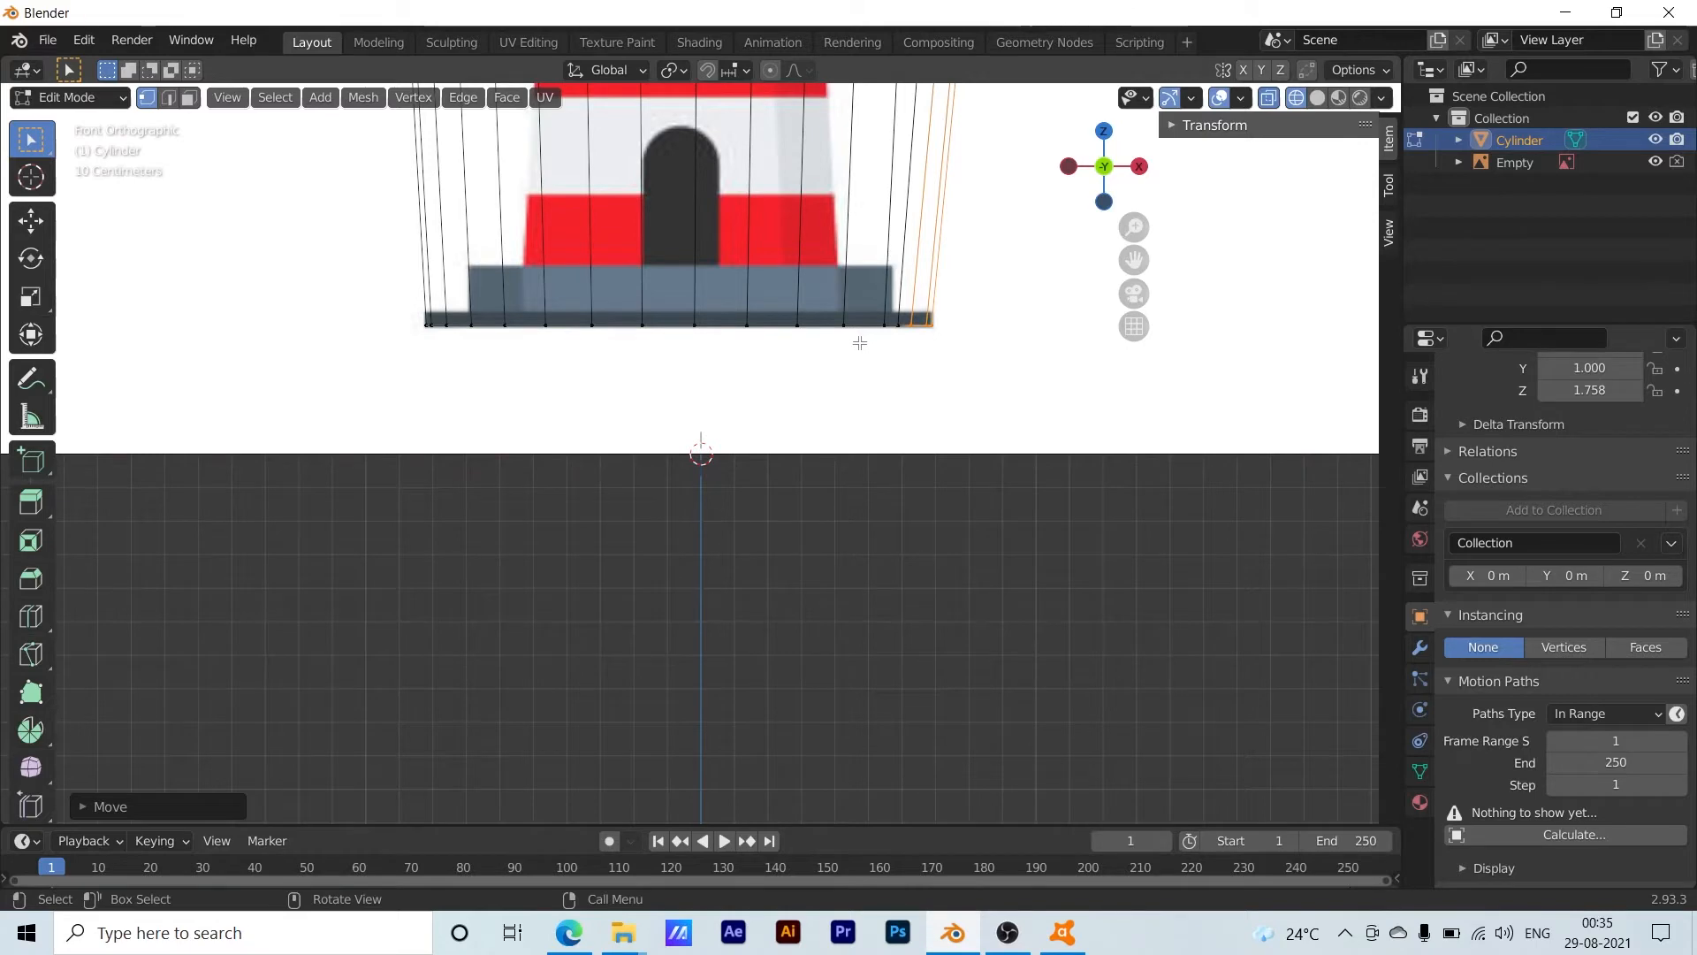
scroll(860, 342, down, 4)
scroll(866, 349, up, 2)
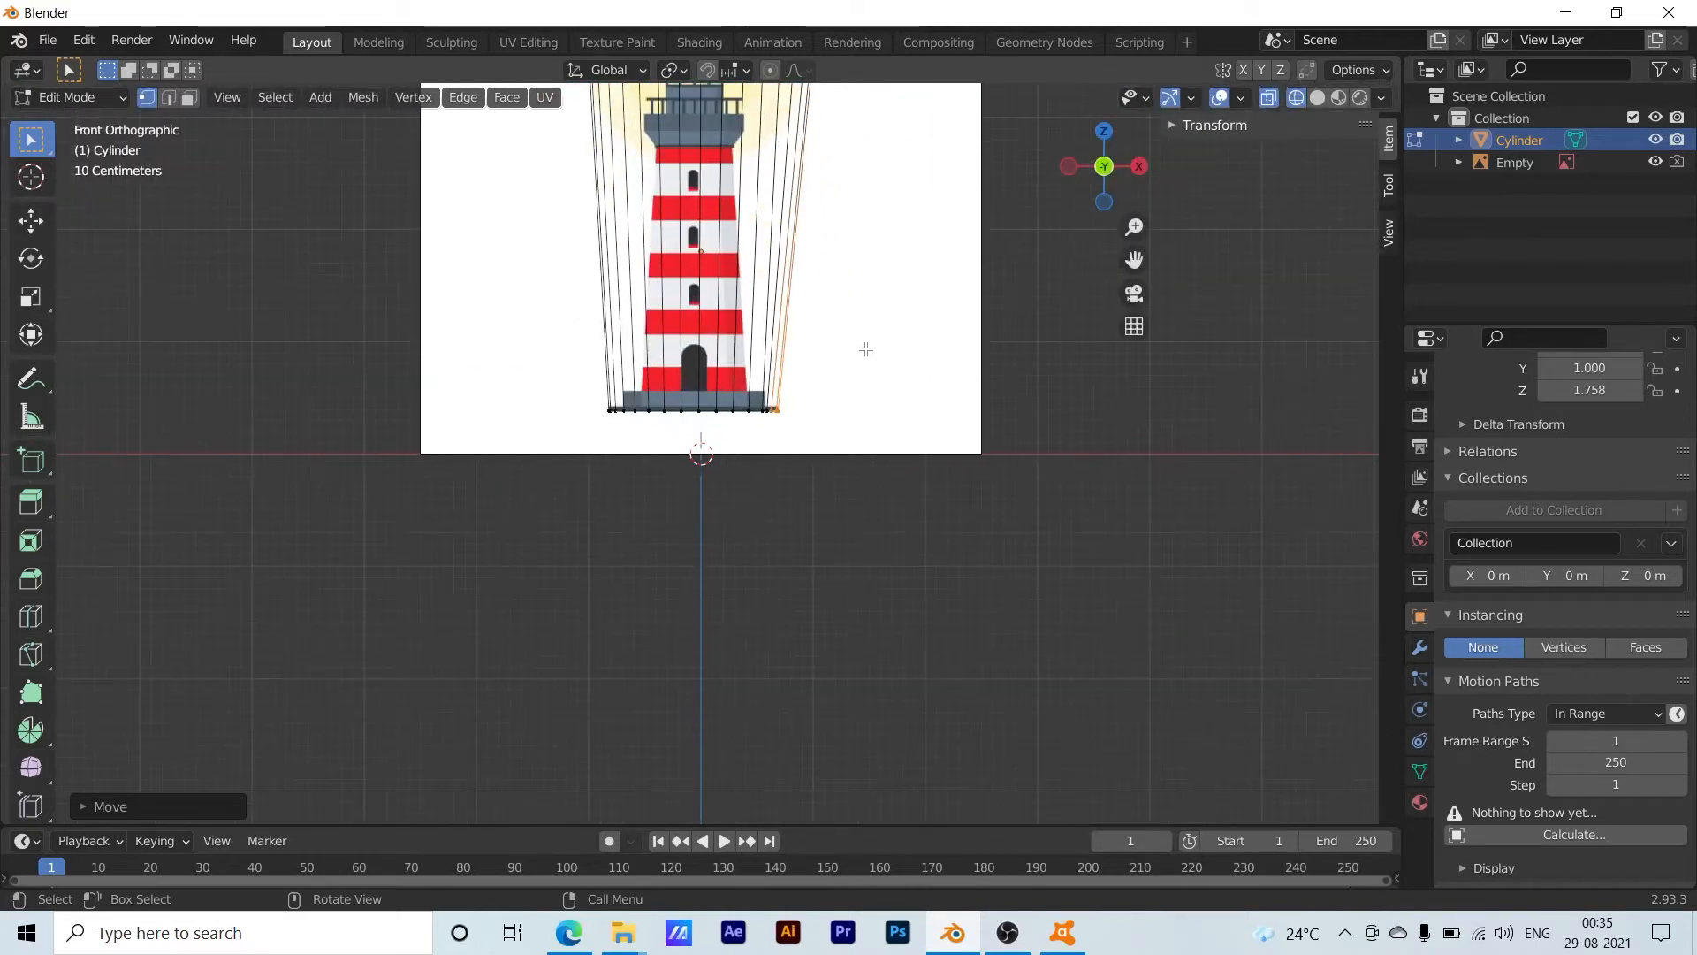
scroll(891, 289, down, 2)
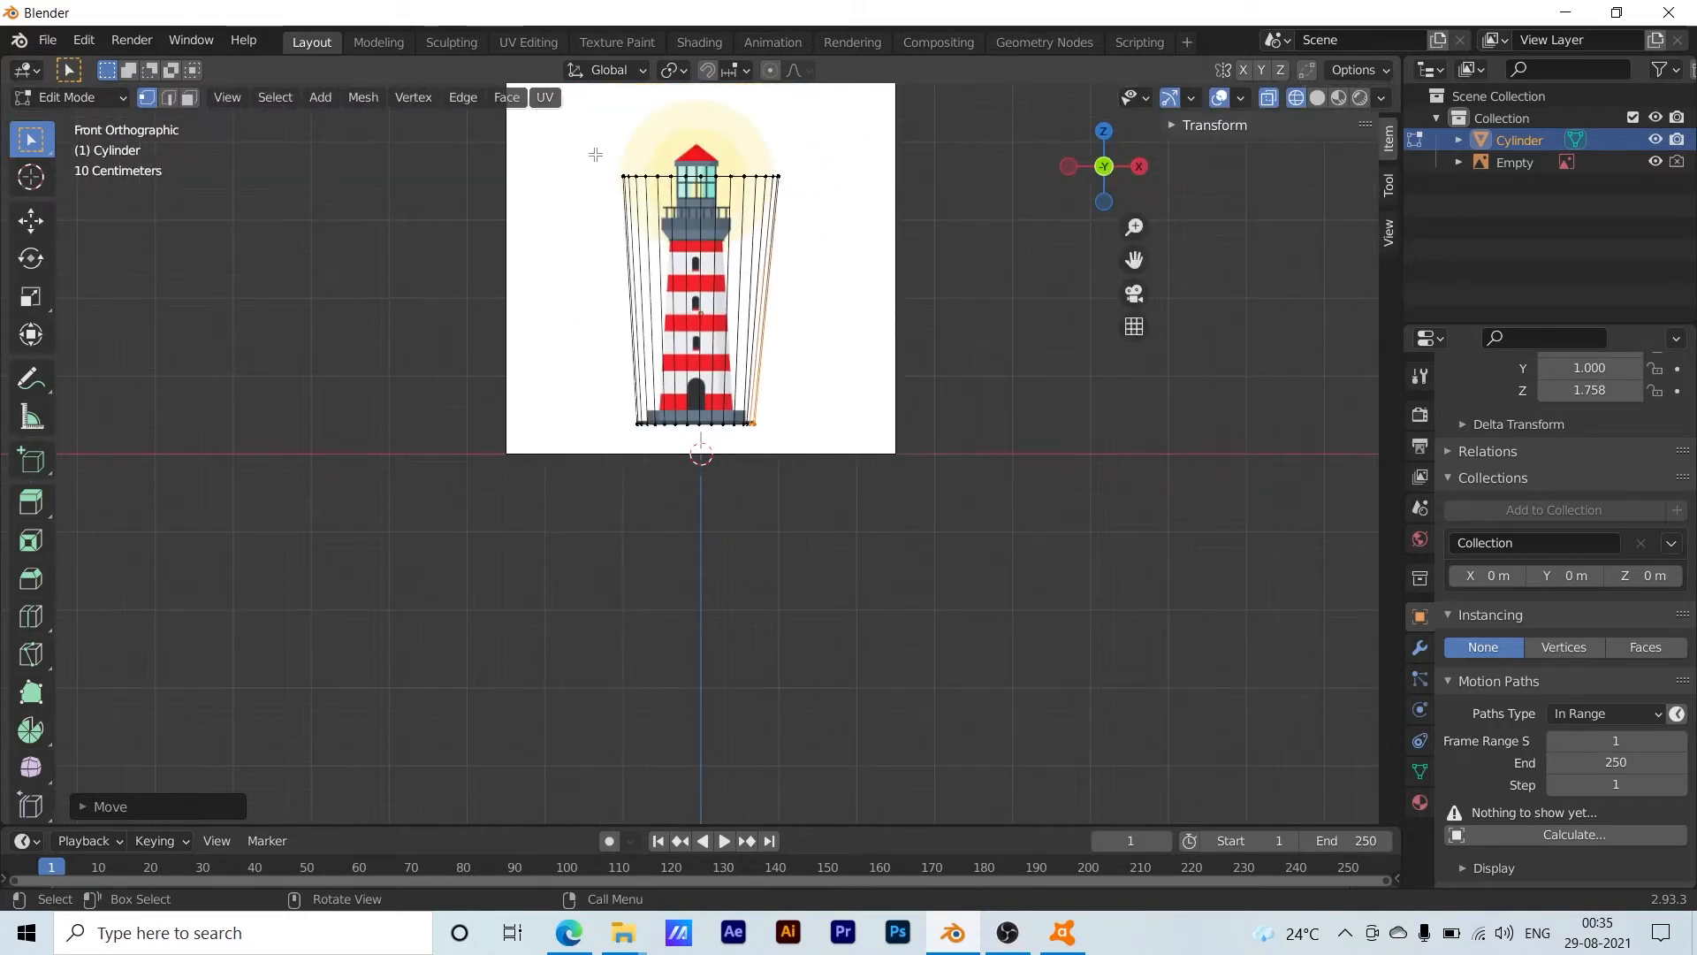
scroll(822, 305, up, 3)
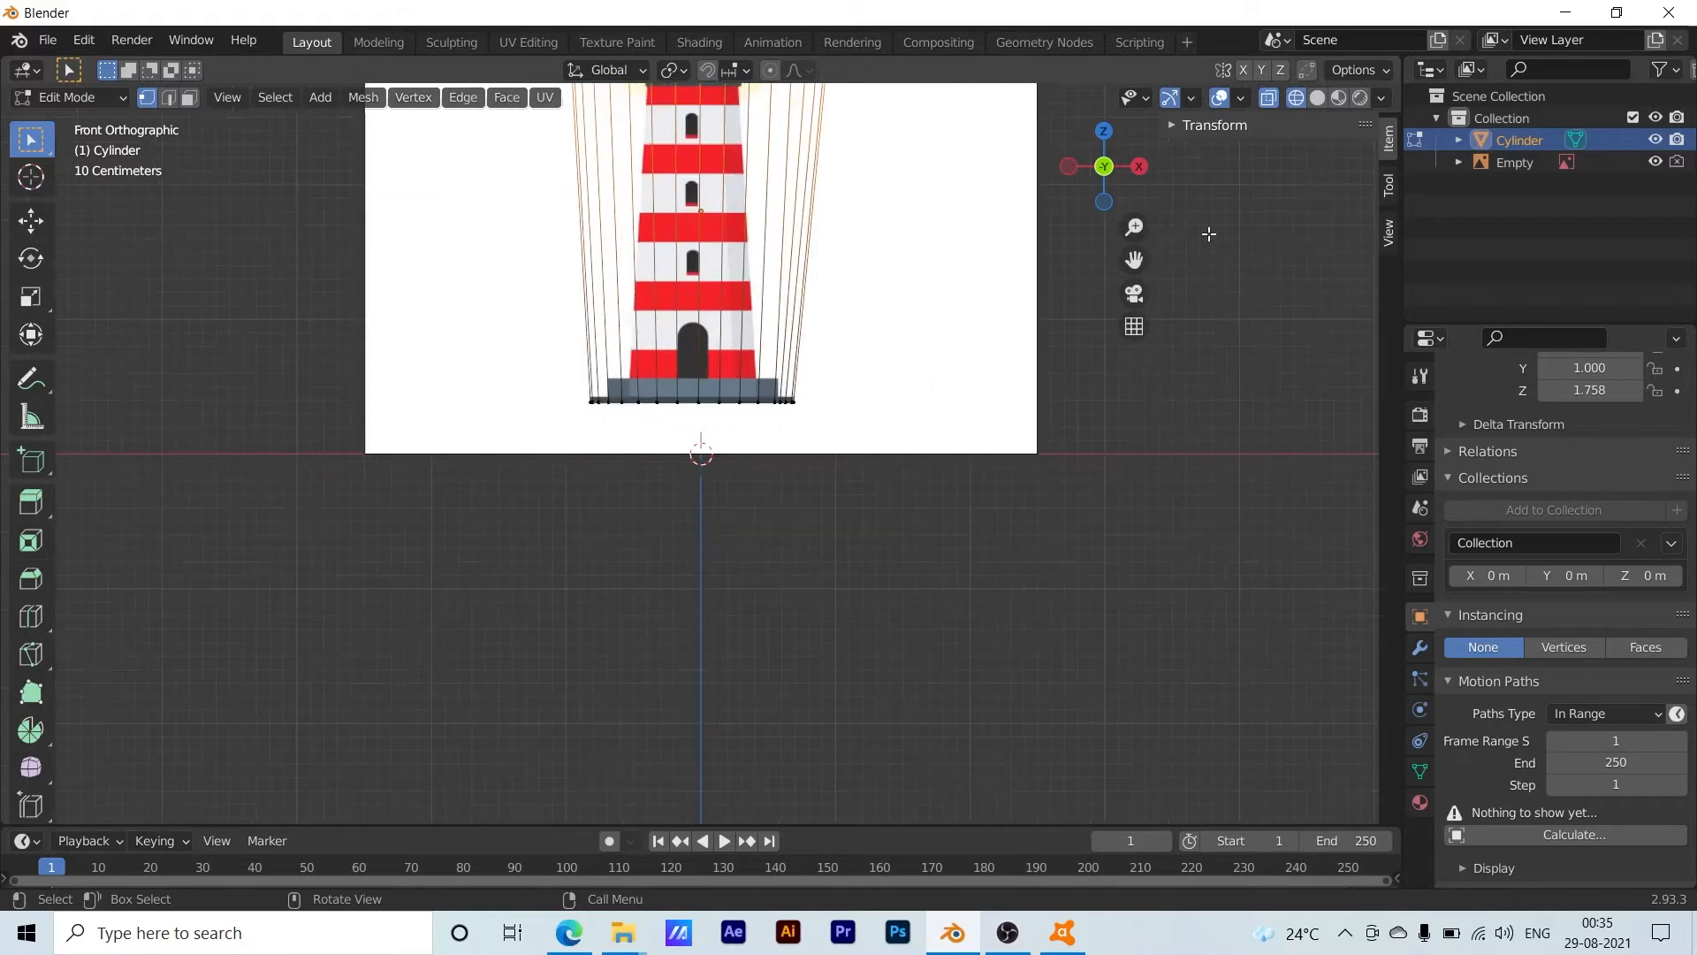
drag(1134, 259, 1172, 645)
scroll(904, 464, up, 3)
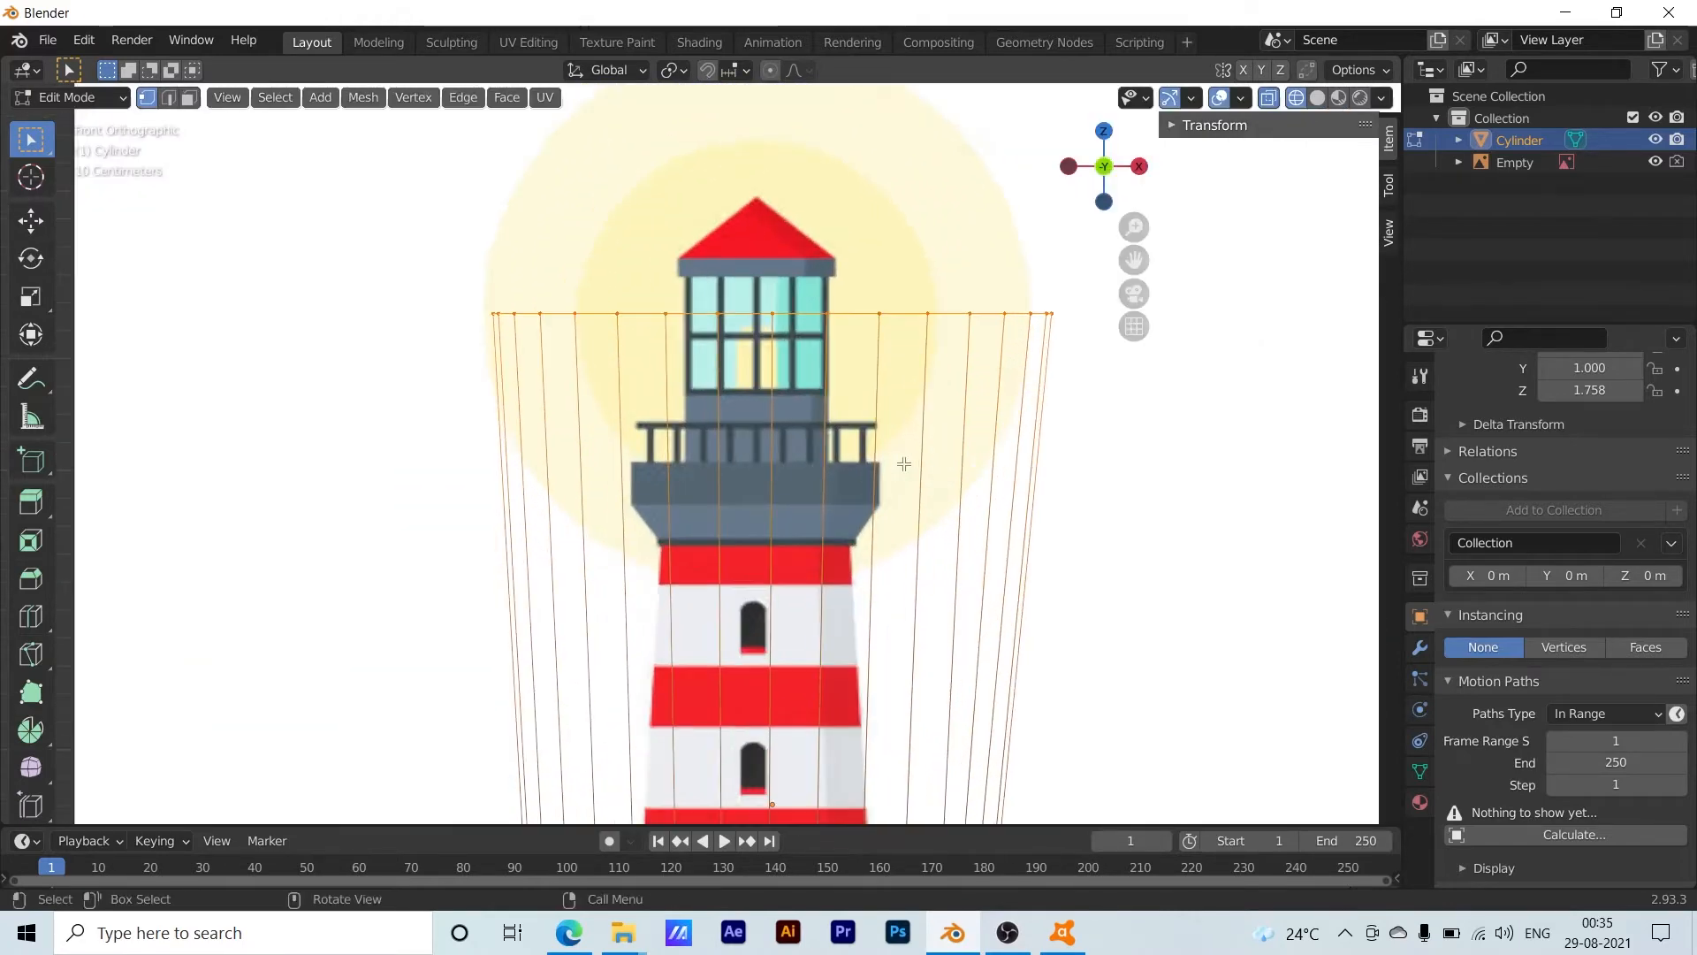
drag(380, 255, 1100, 423)
key(s)
key(x)
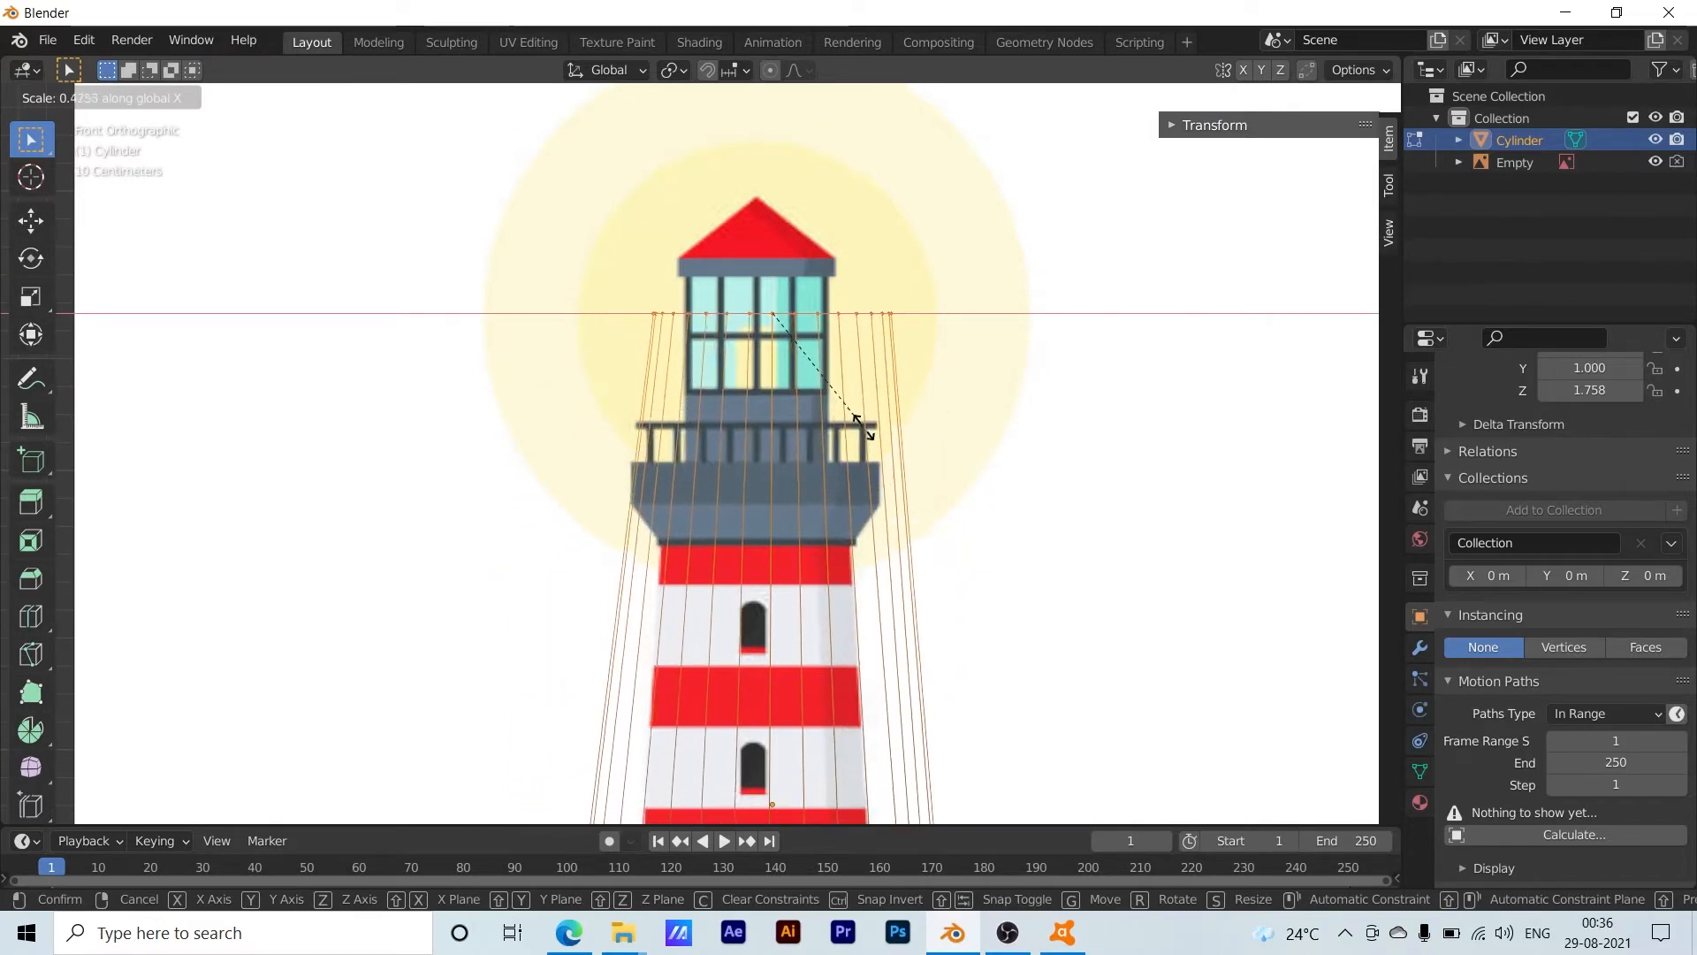
click(897, 429)
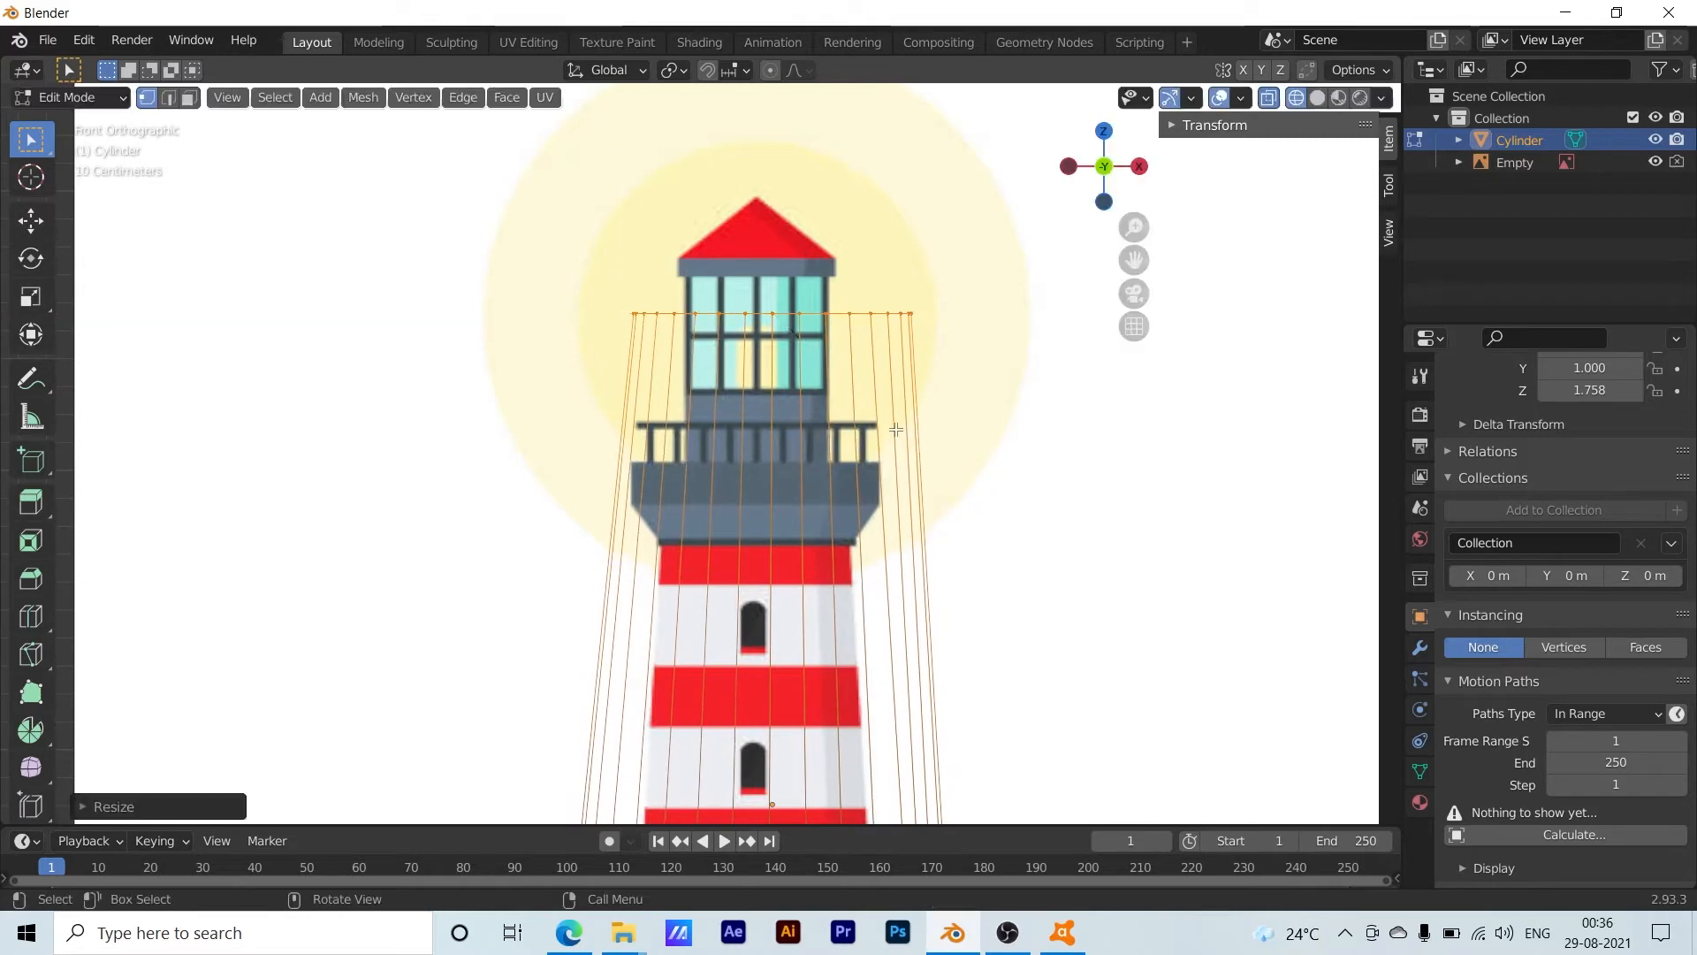
Try to scale the cylinder's top ring of vertices along the Z axis
drag(540, 259, 979, 389)
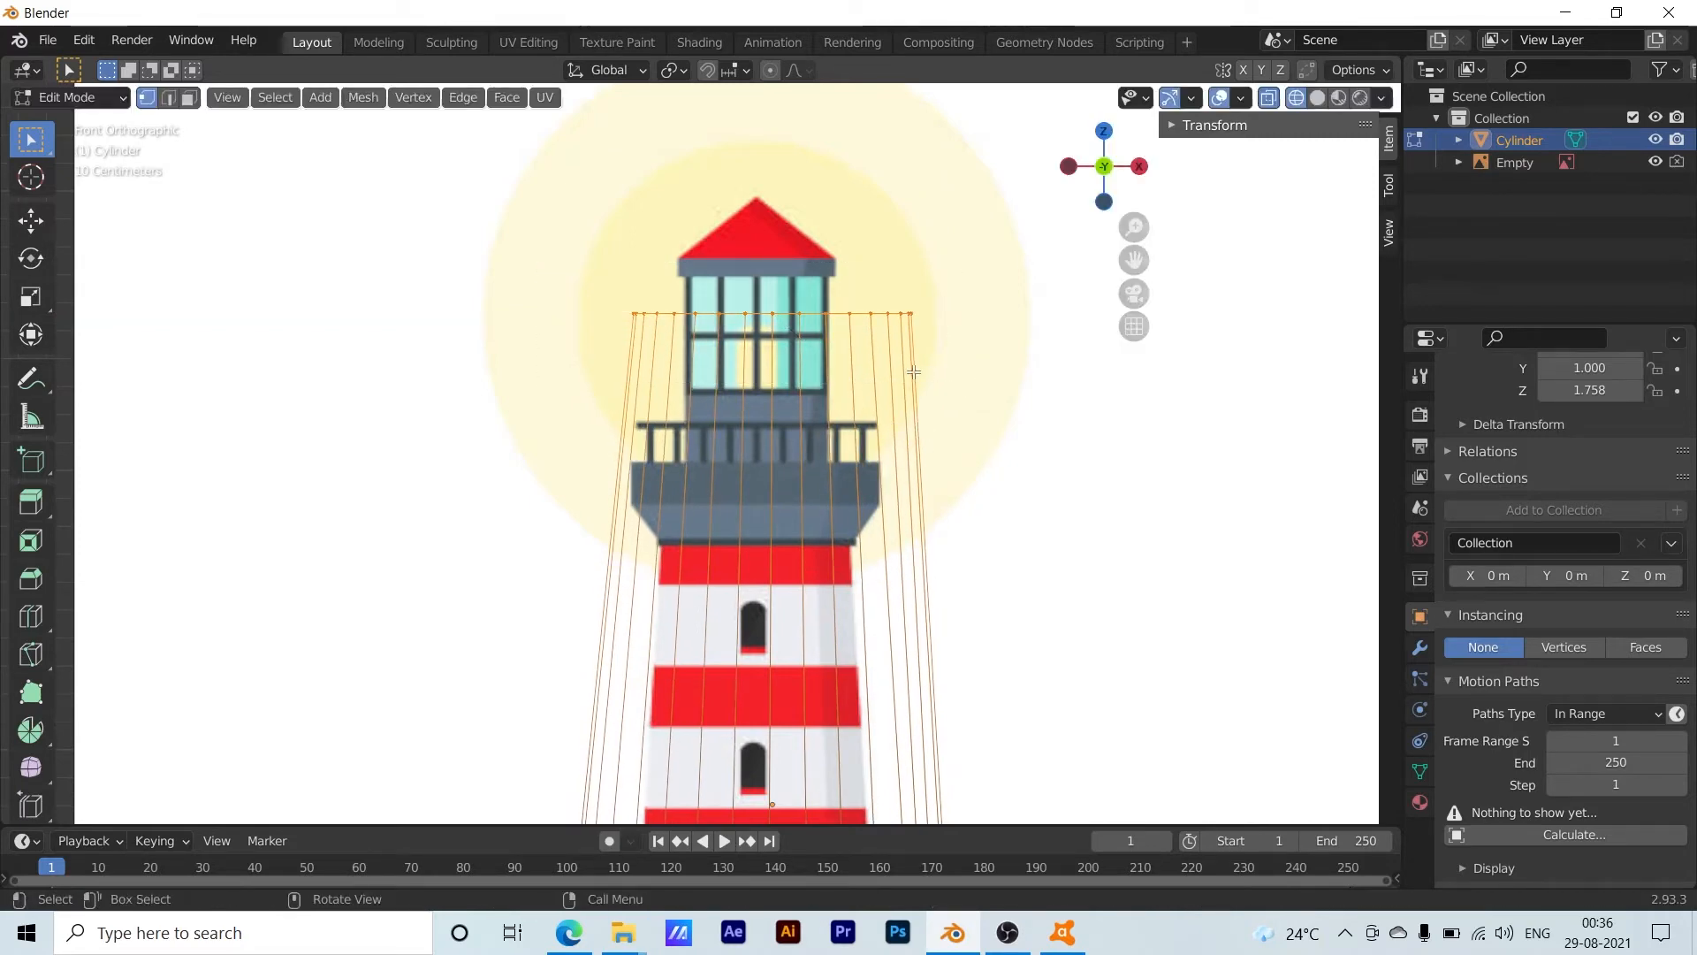
key(s)
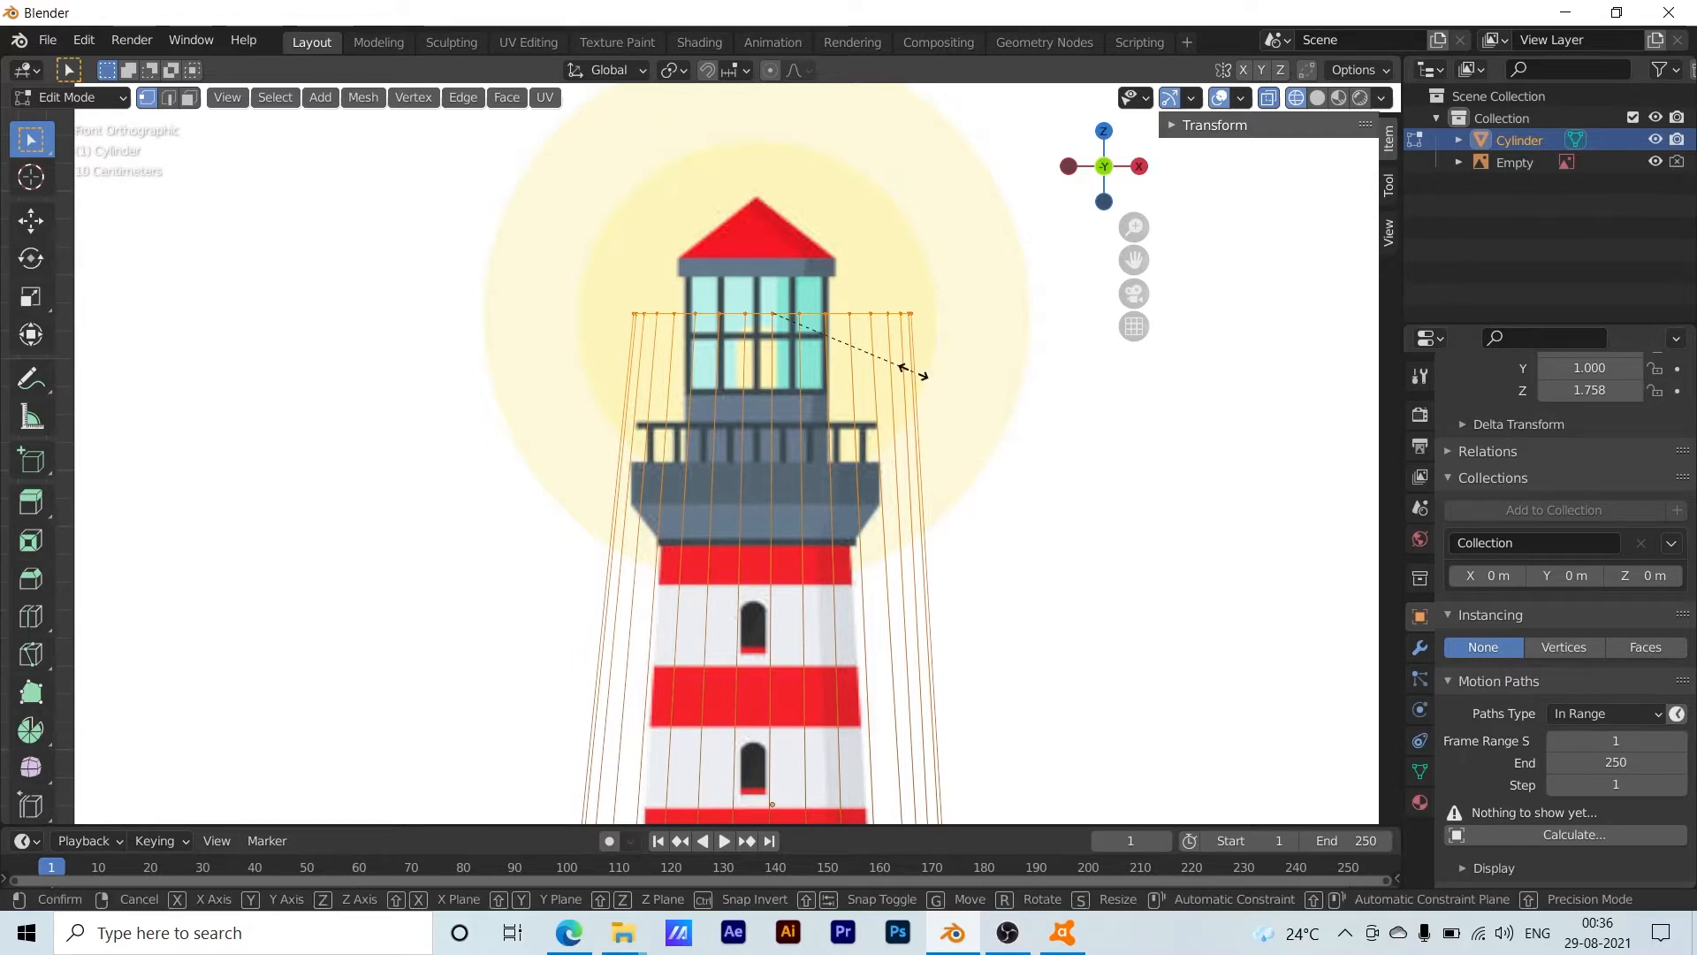
key(z)
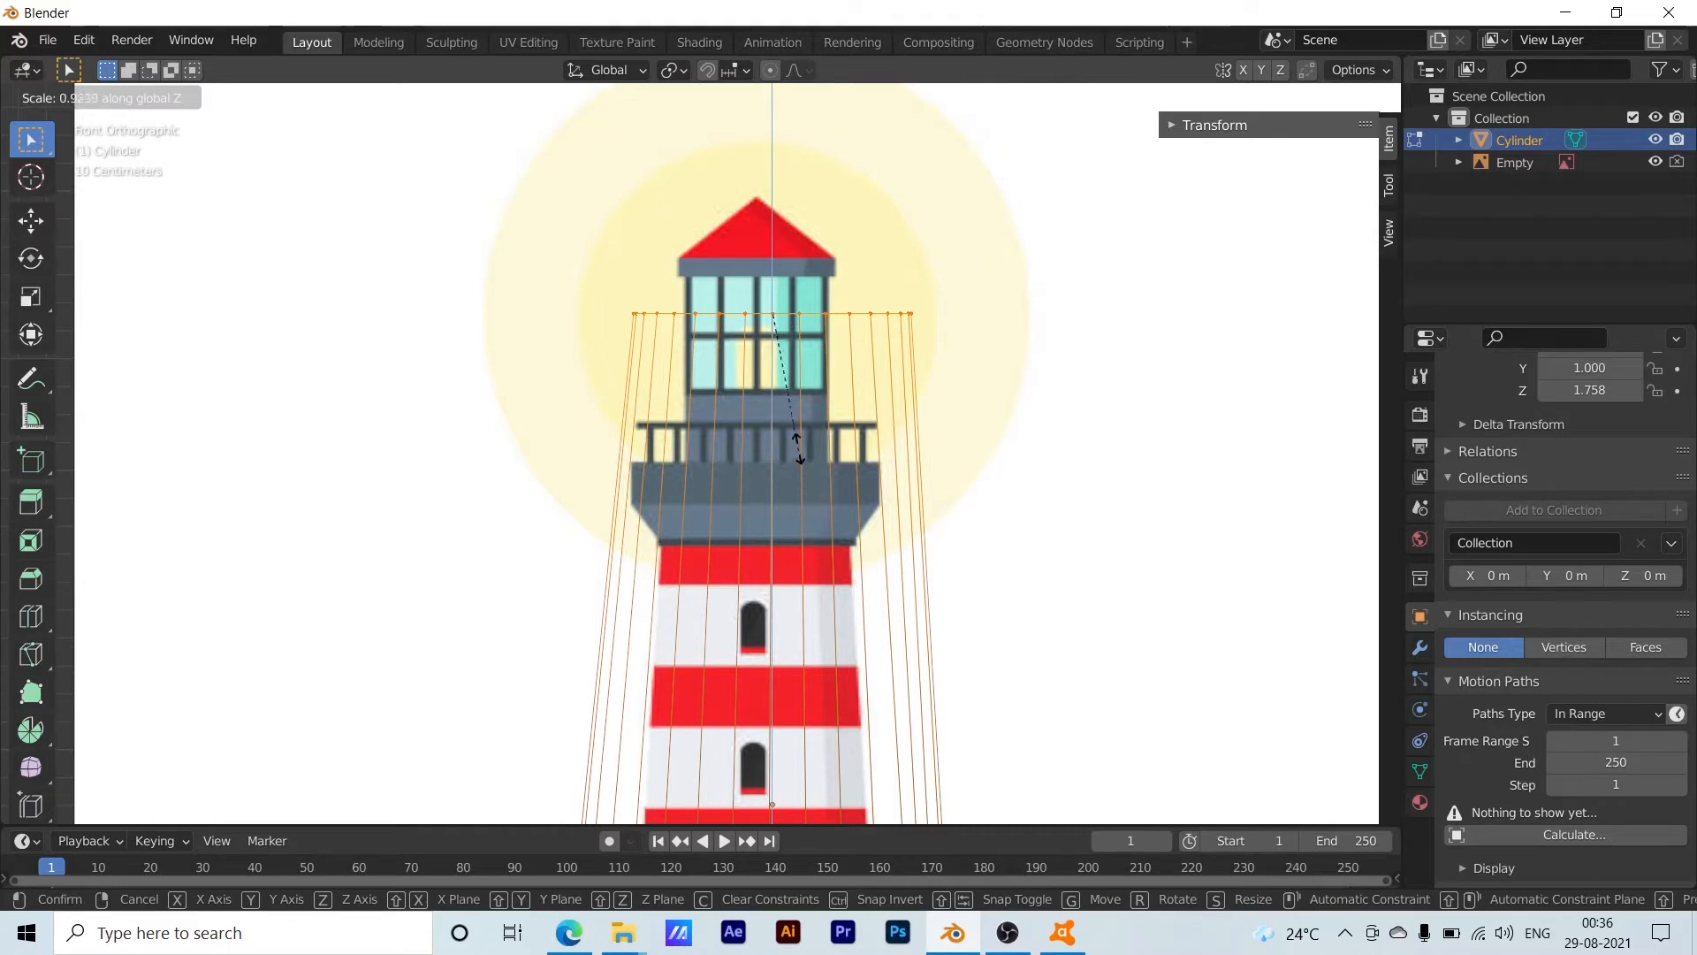
key(z)
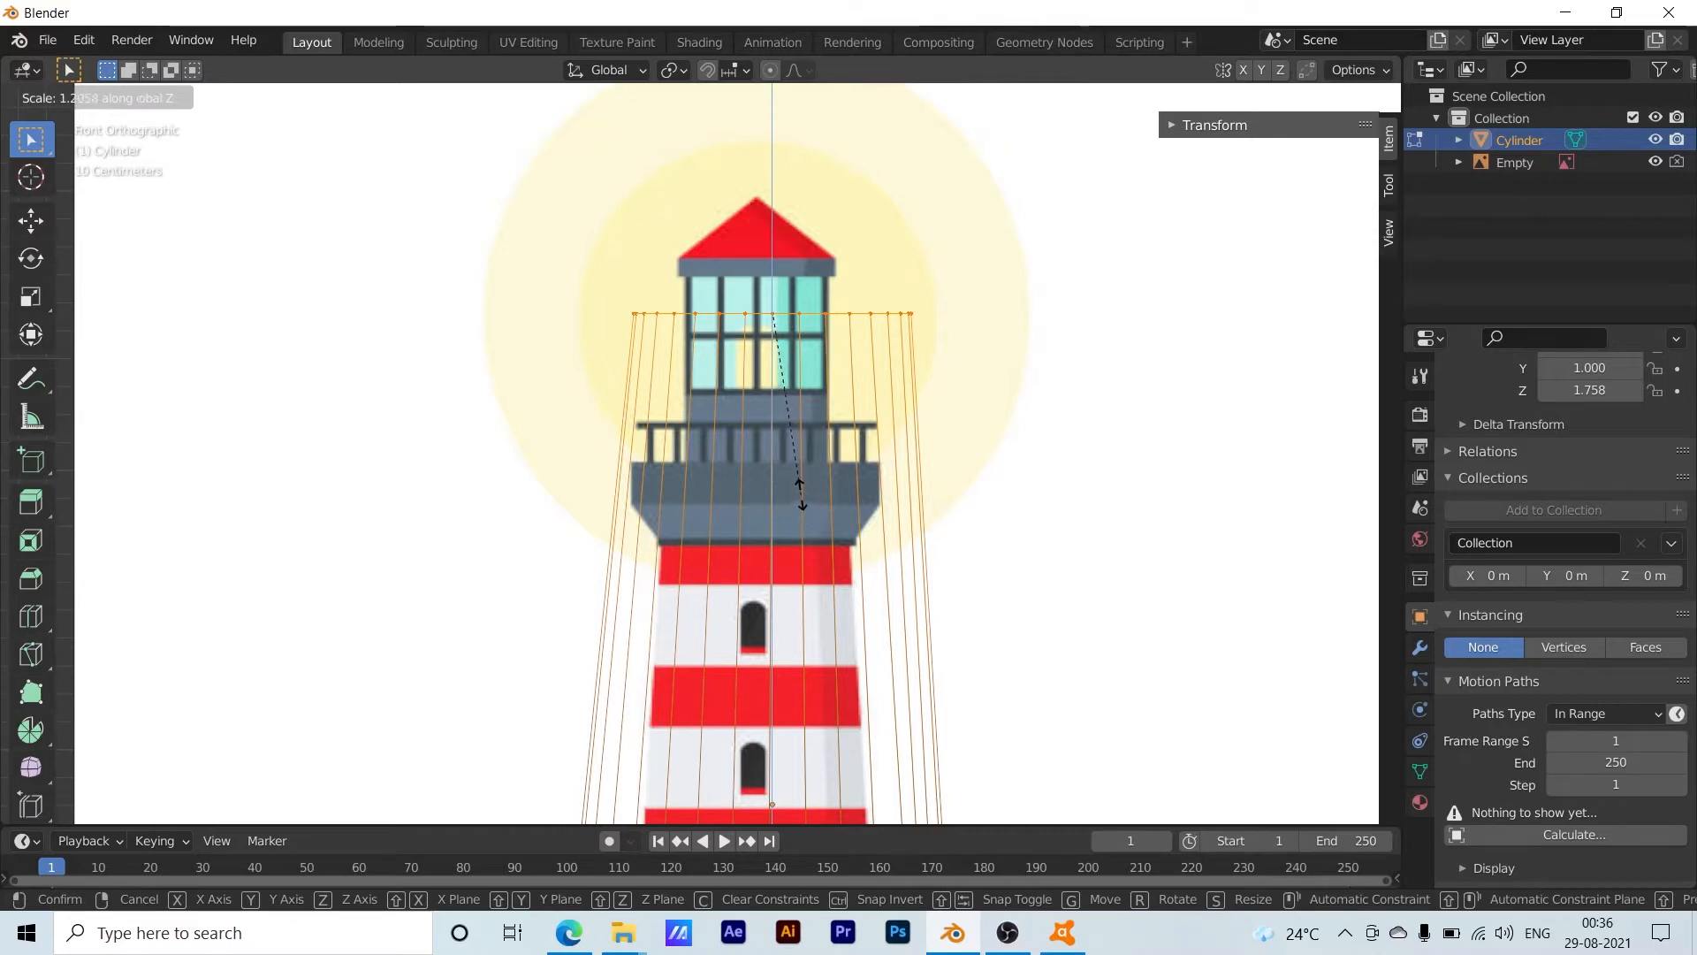
click(807, 466)
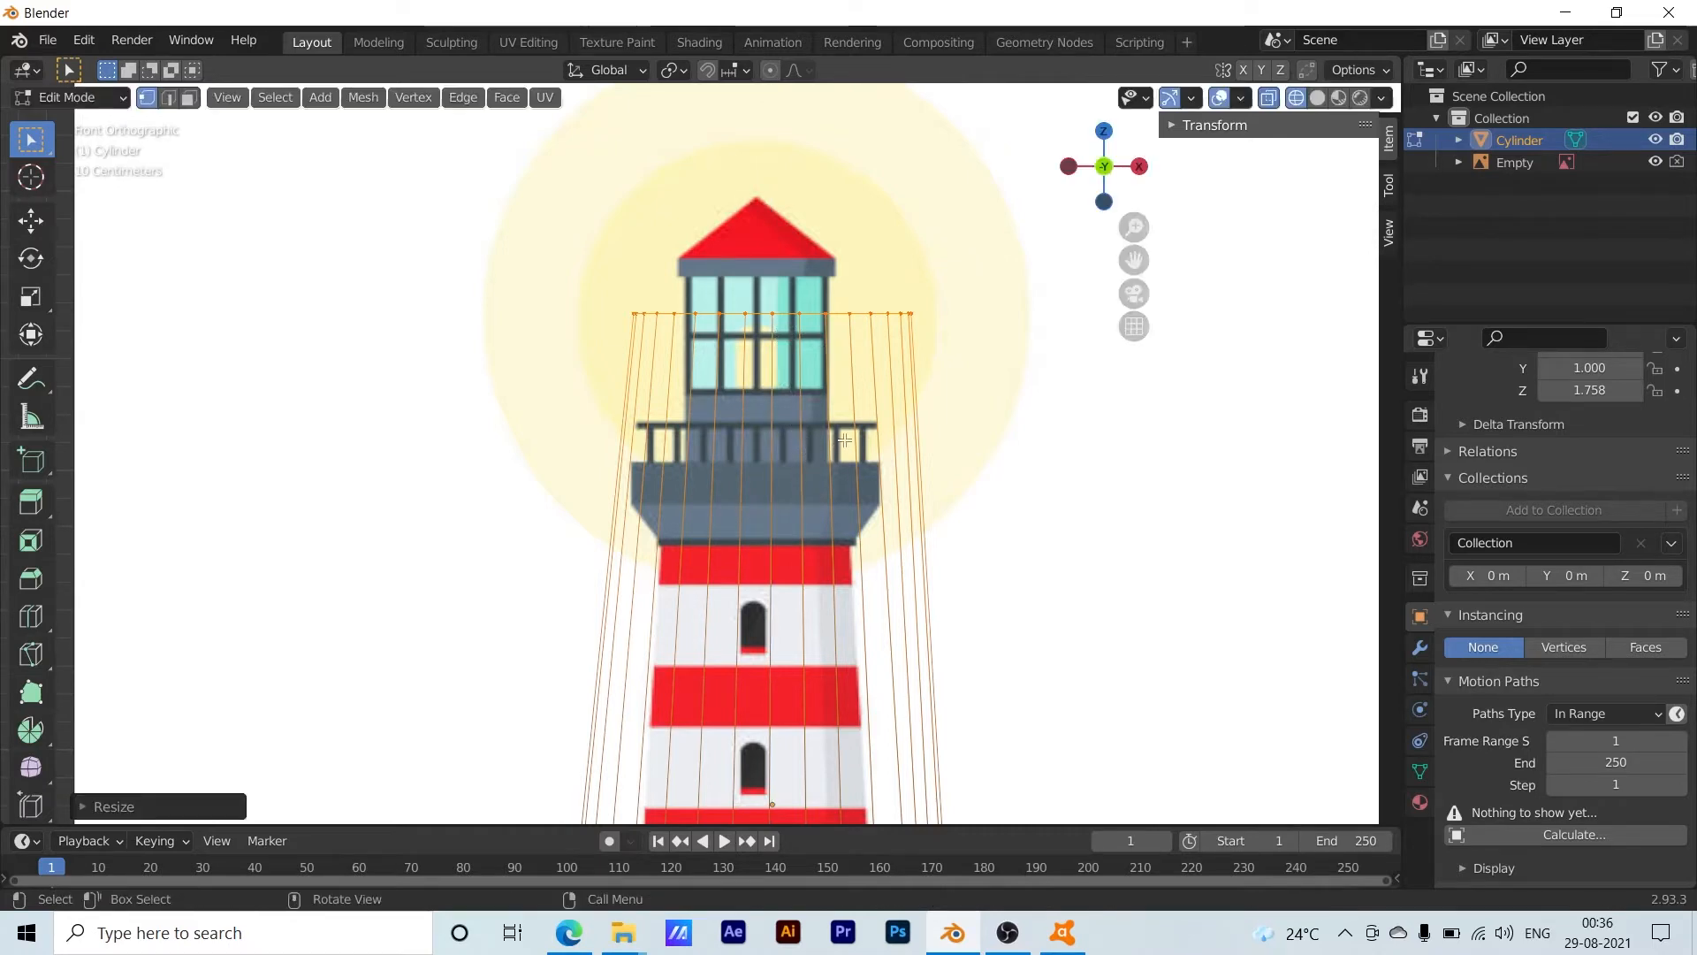
Shrink the top ring of vertices uniformly until its left side meets the lantern room's left edge
drag(572, 278, 972, 451)
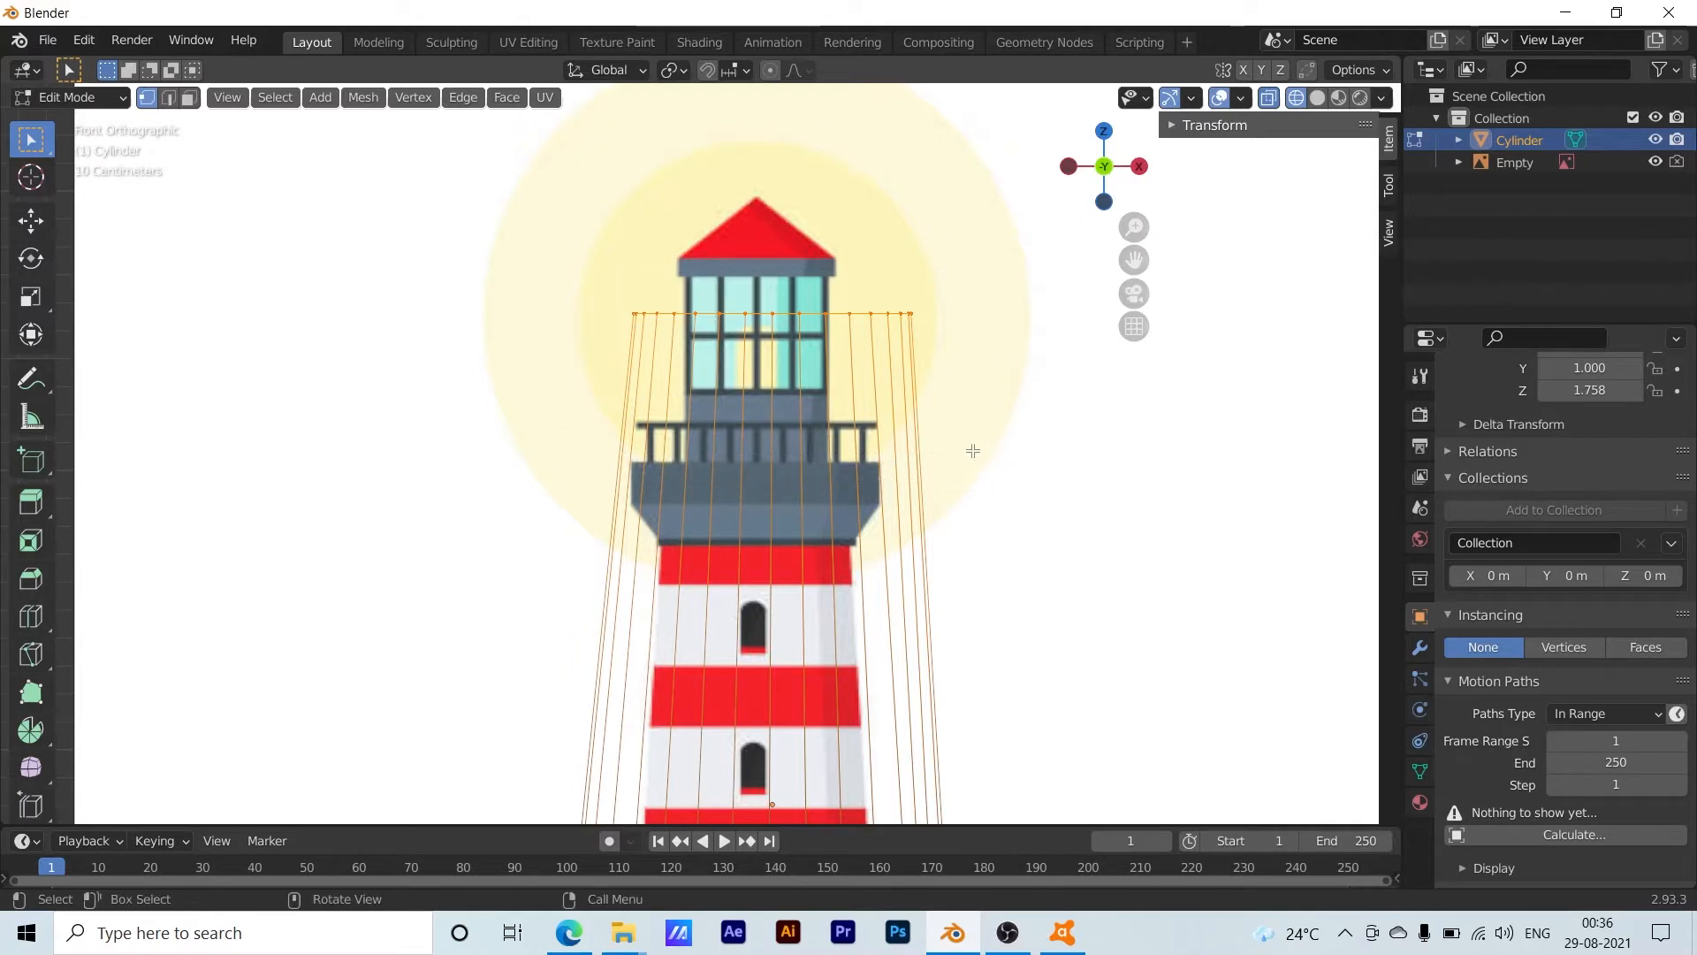
key(s)
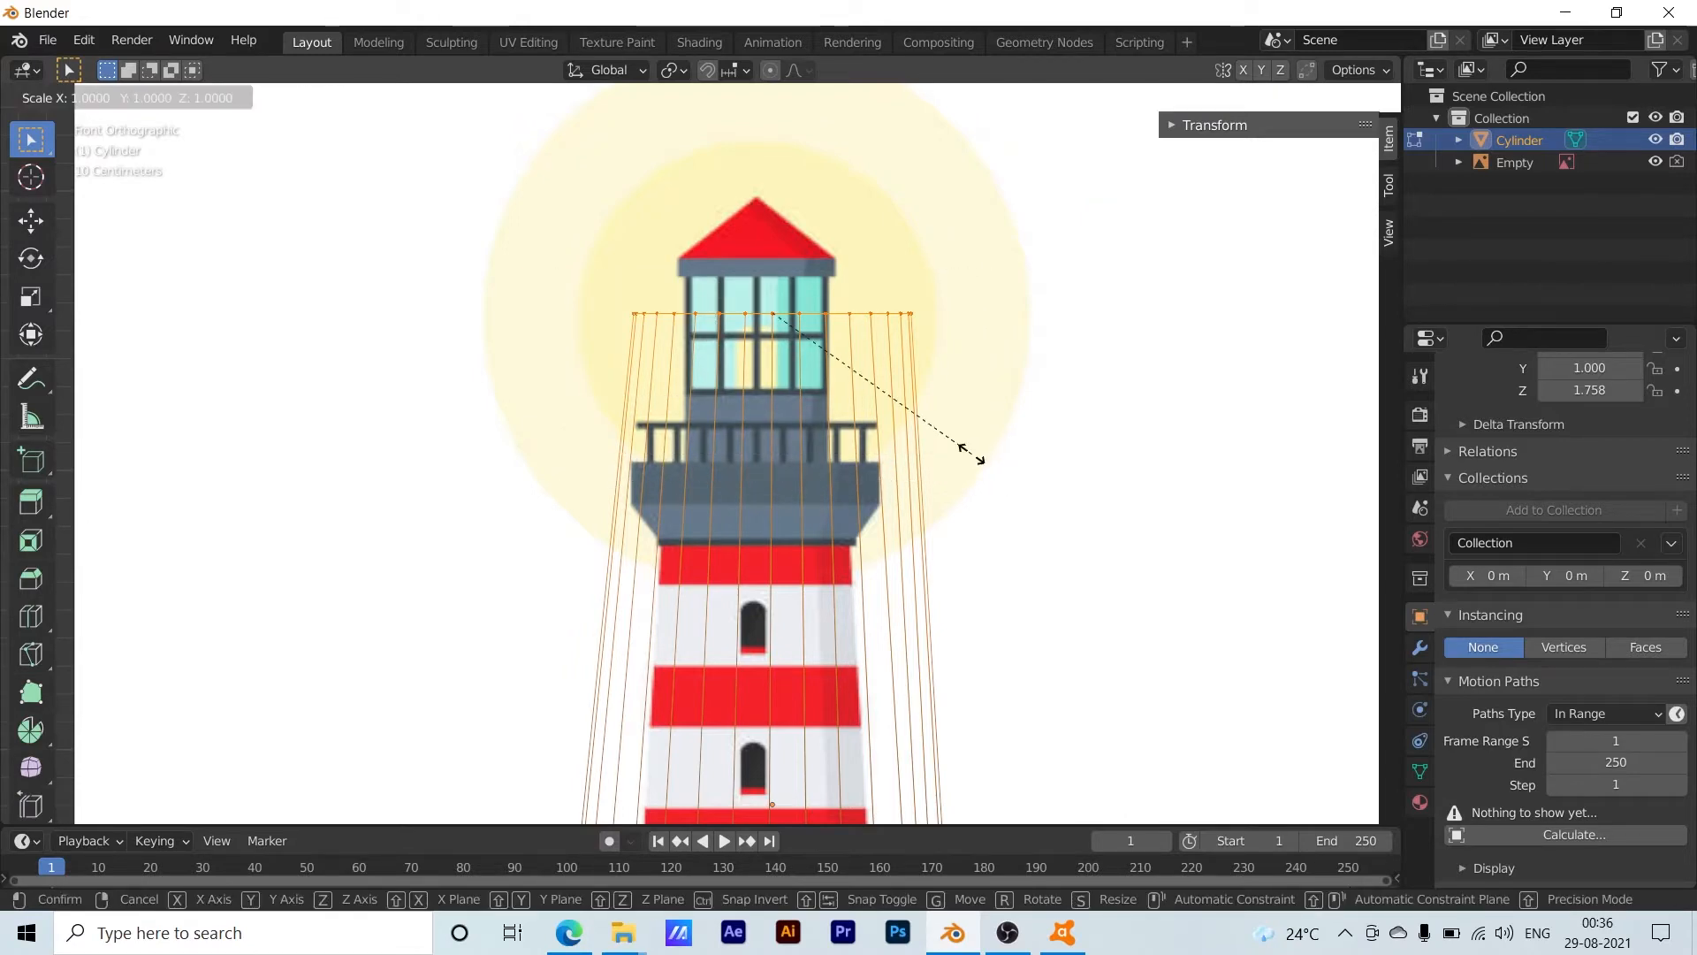
click(855, 439)
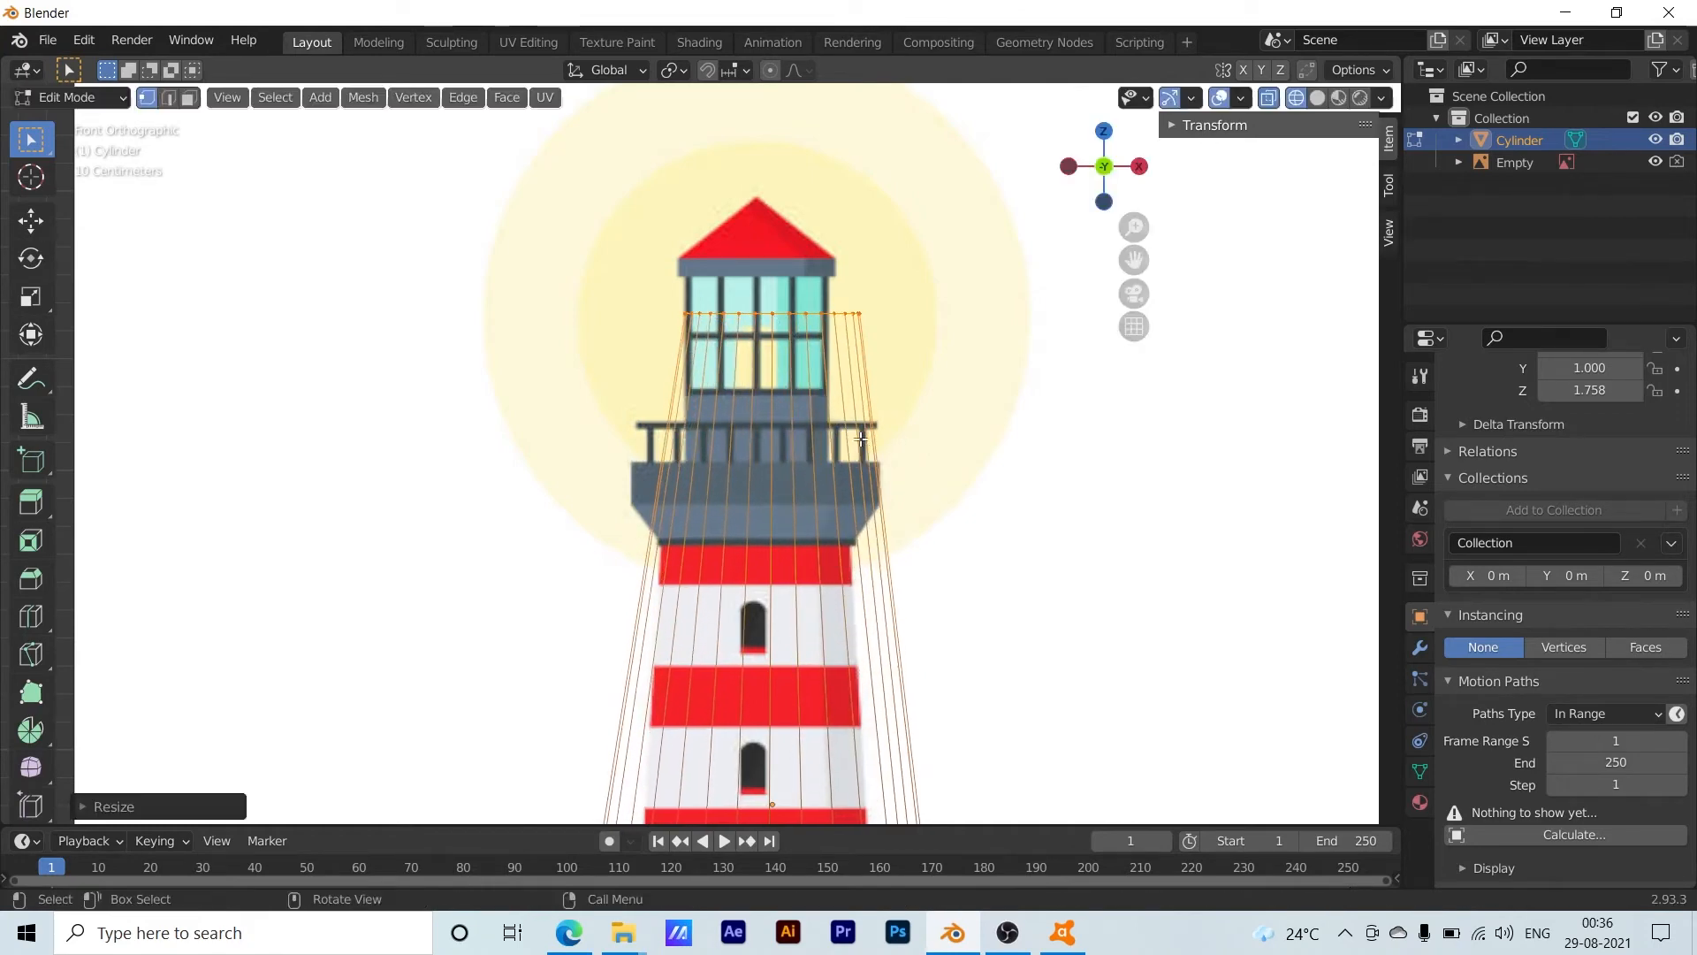
scroll(997, 555, up, 3)
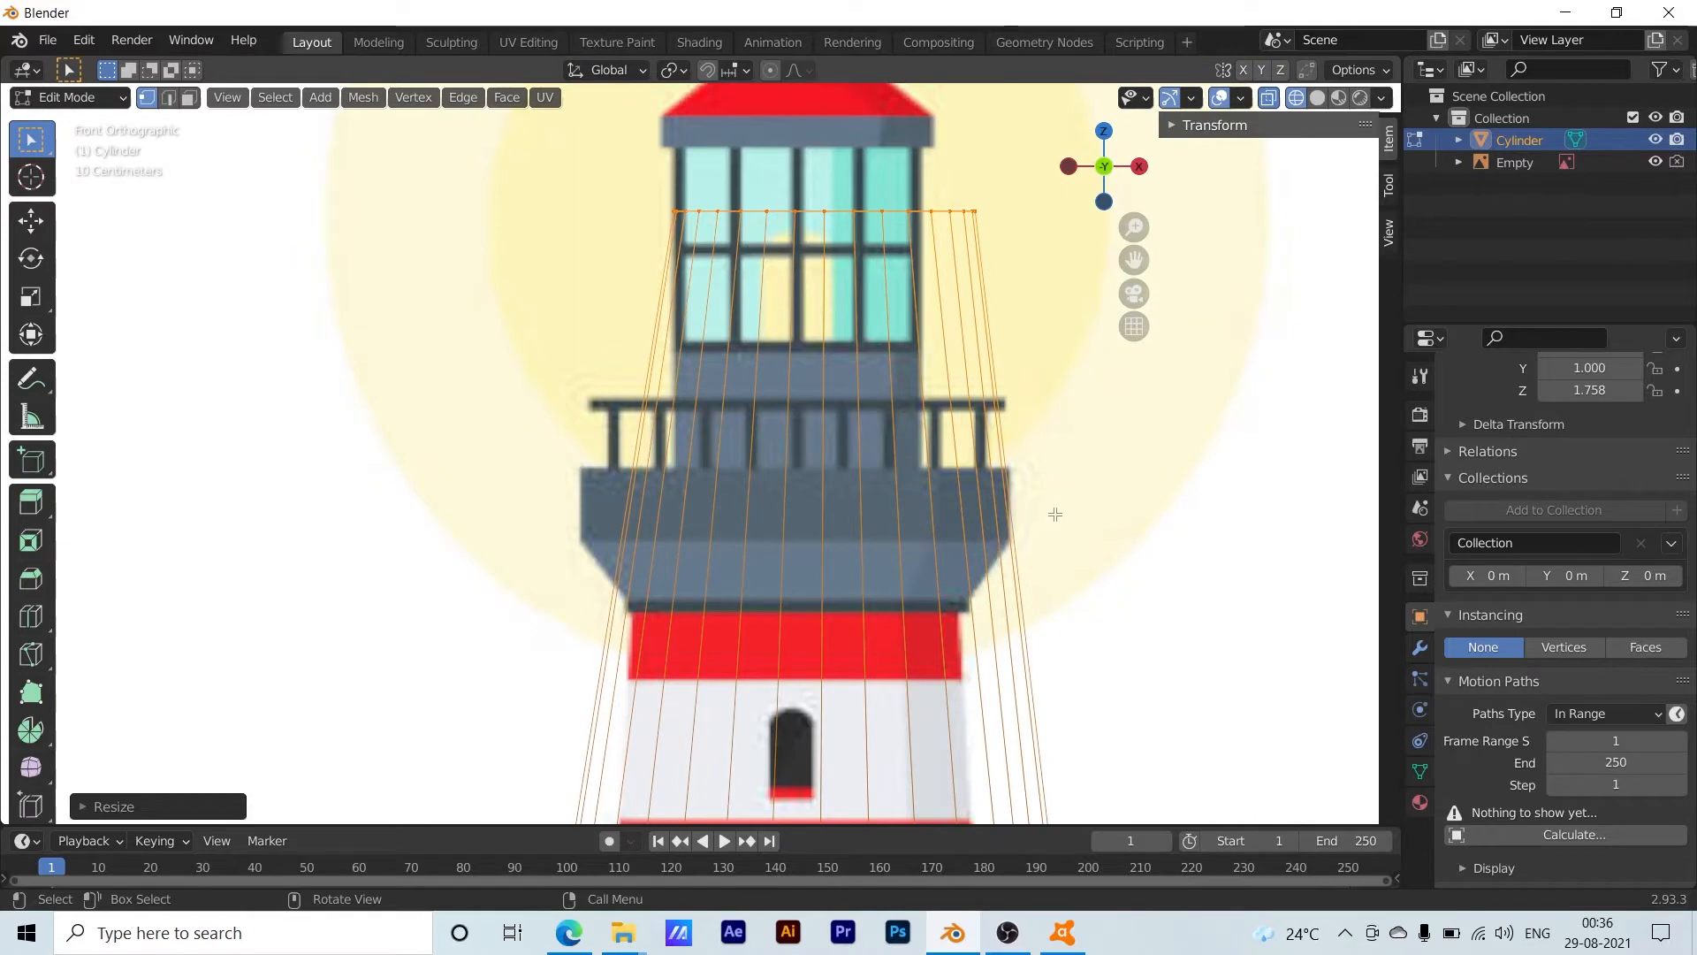
scroll(994, 527, down, 1)
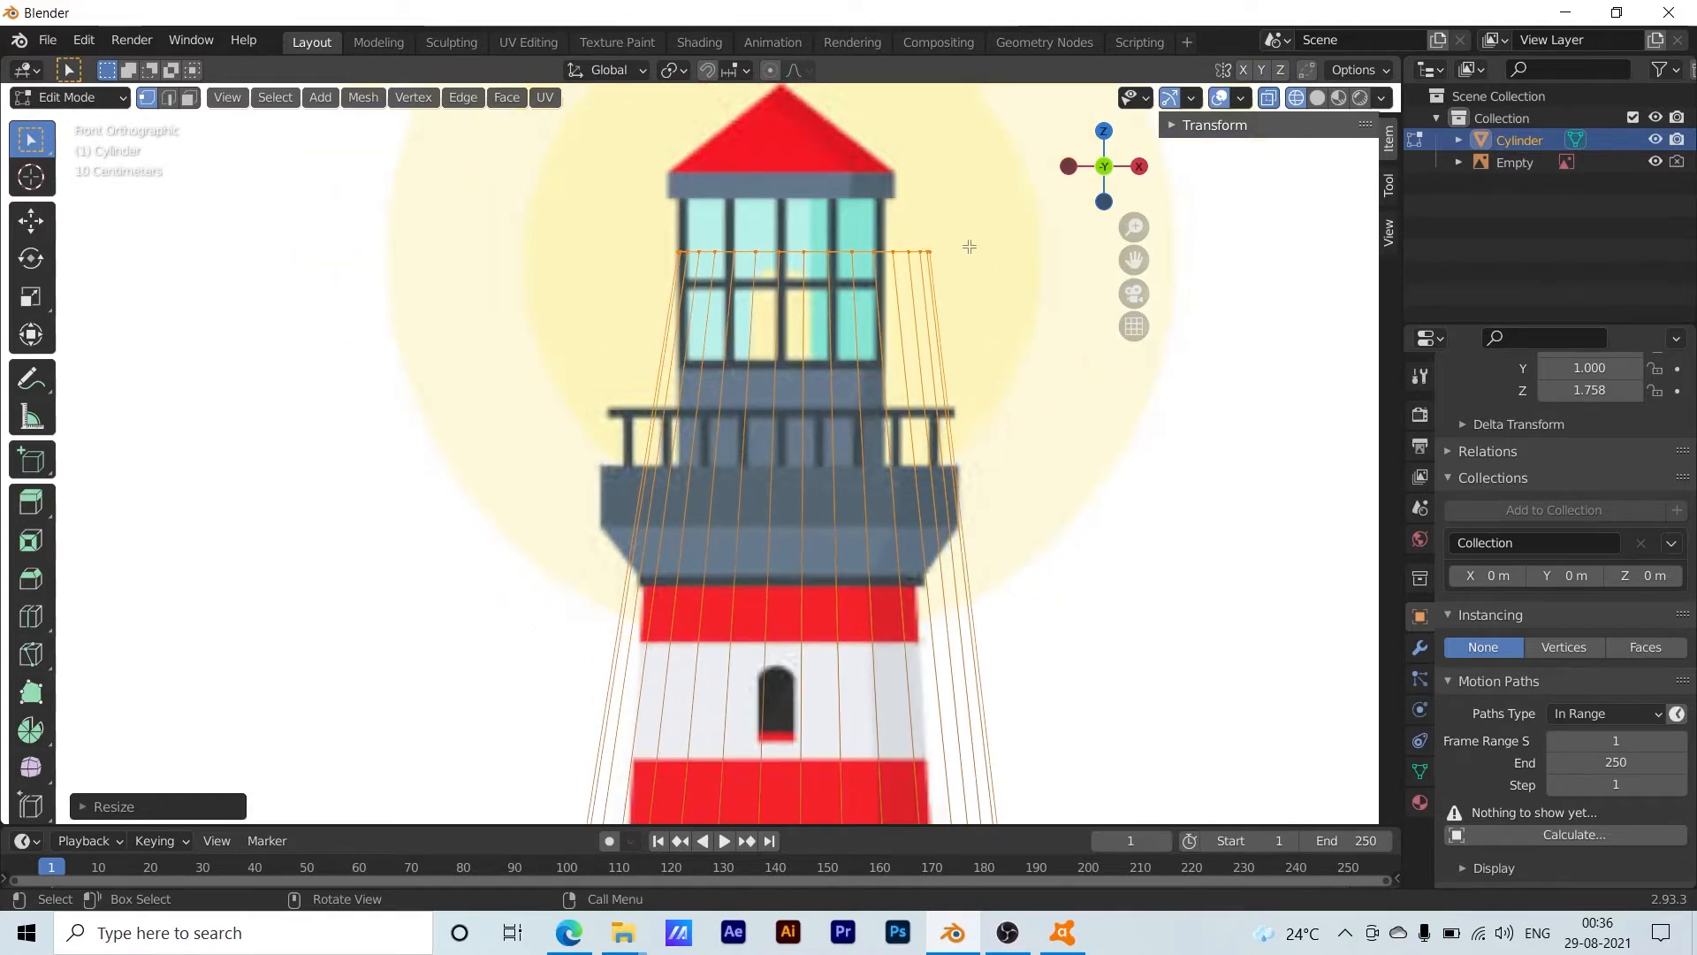
scroll(667, 278, up, 3)
middle_drag(857, 299, 860, 324)
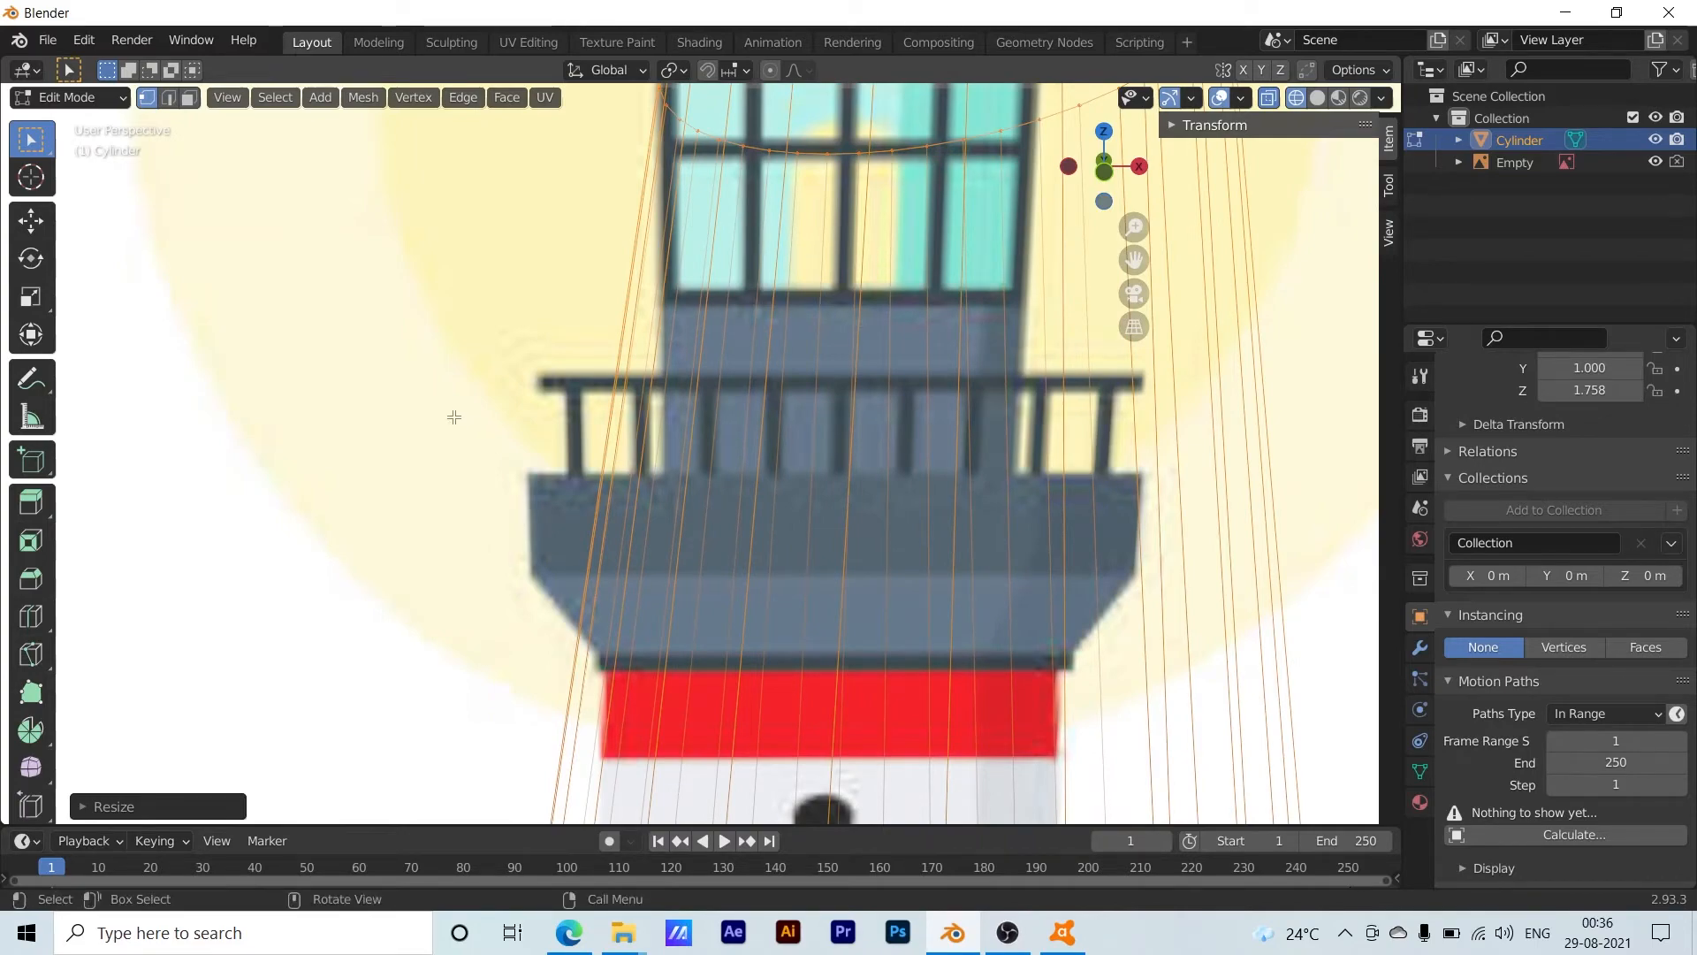
middle_drag(454, 416, 473, 452)
key(grave)
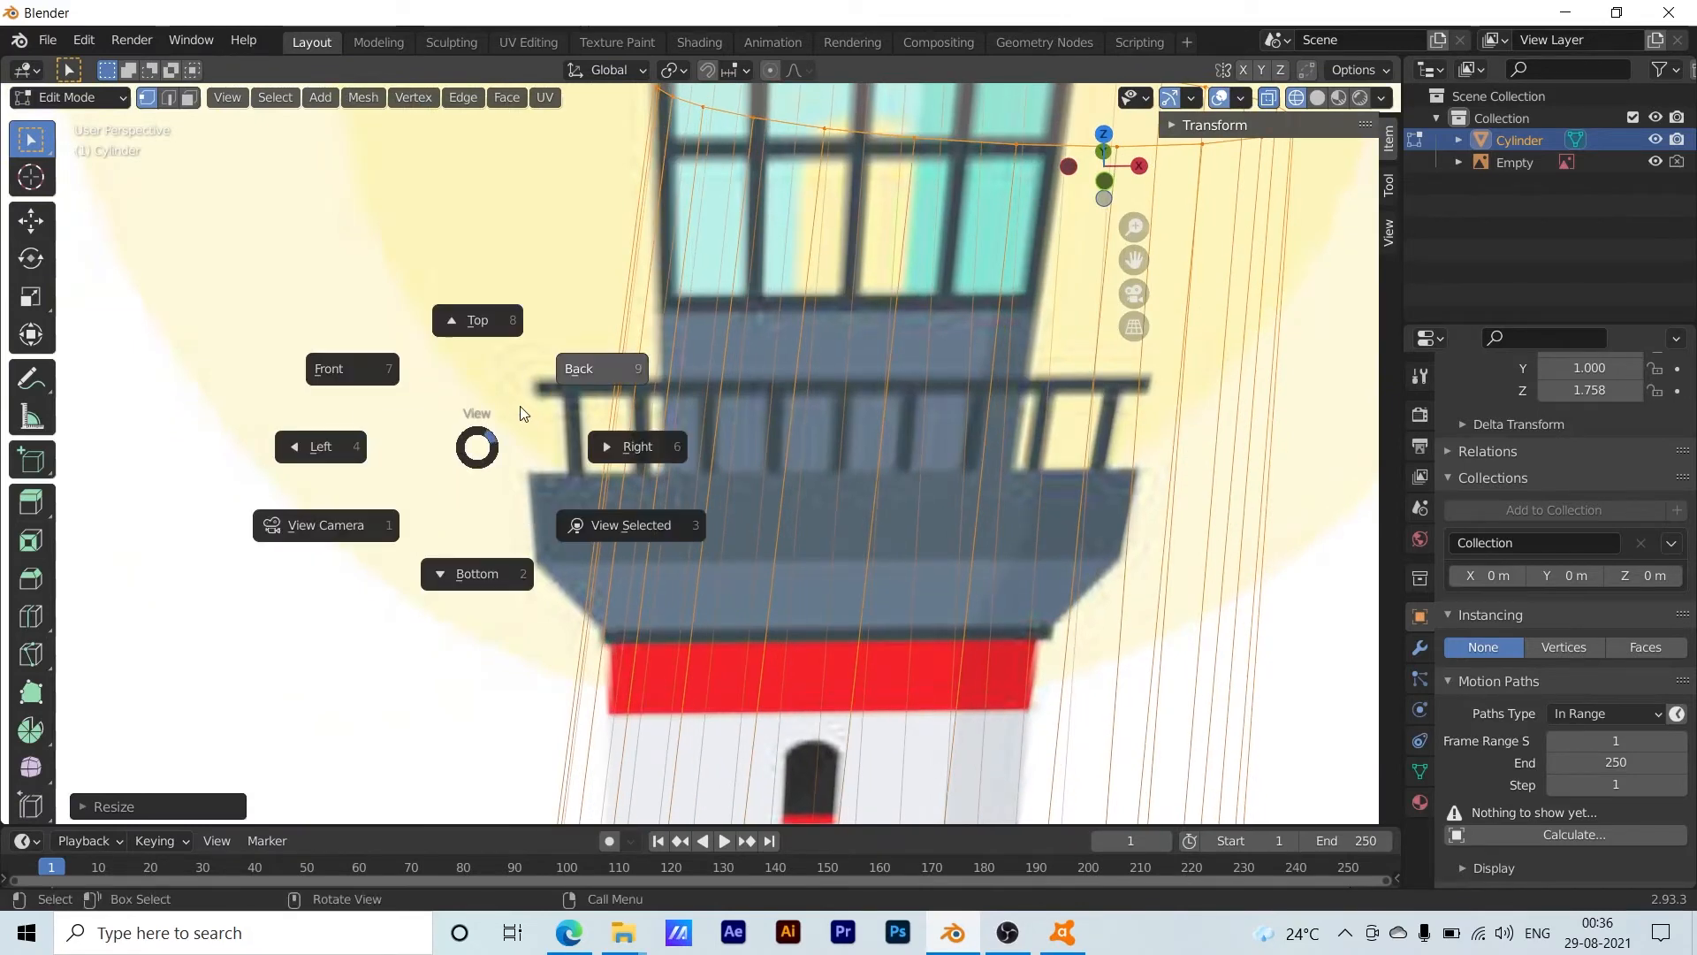
click(352, 378)
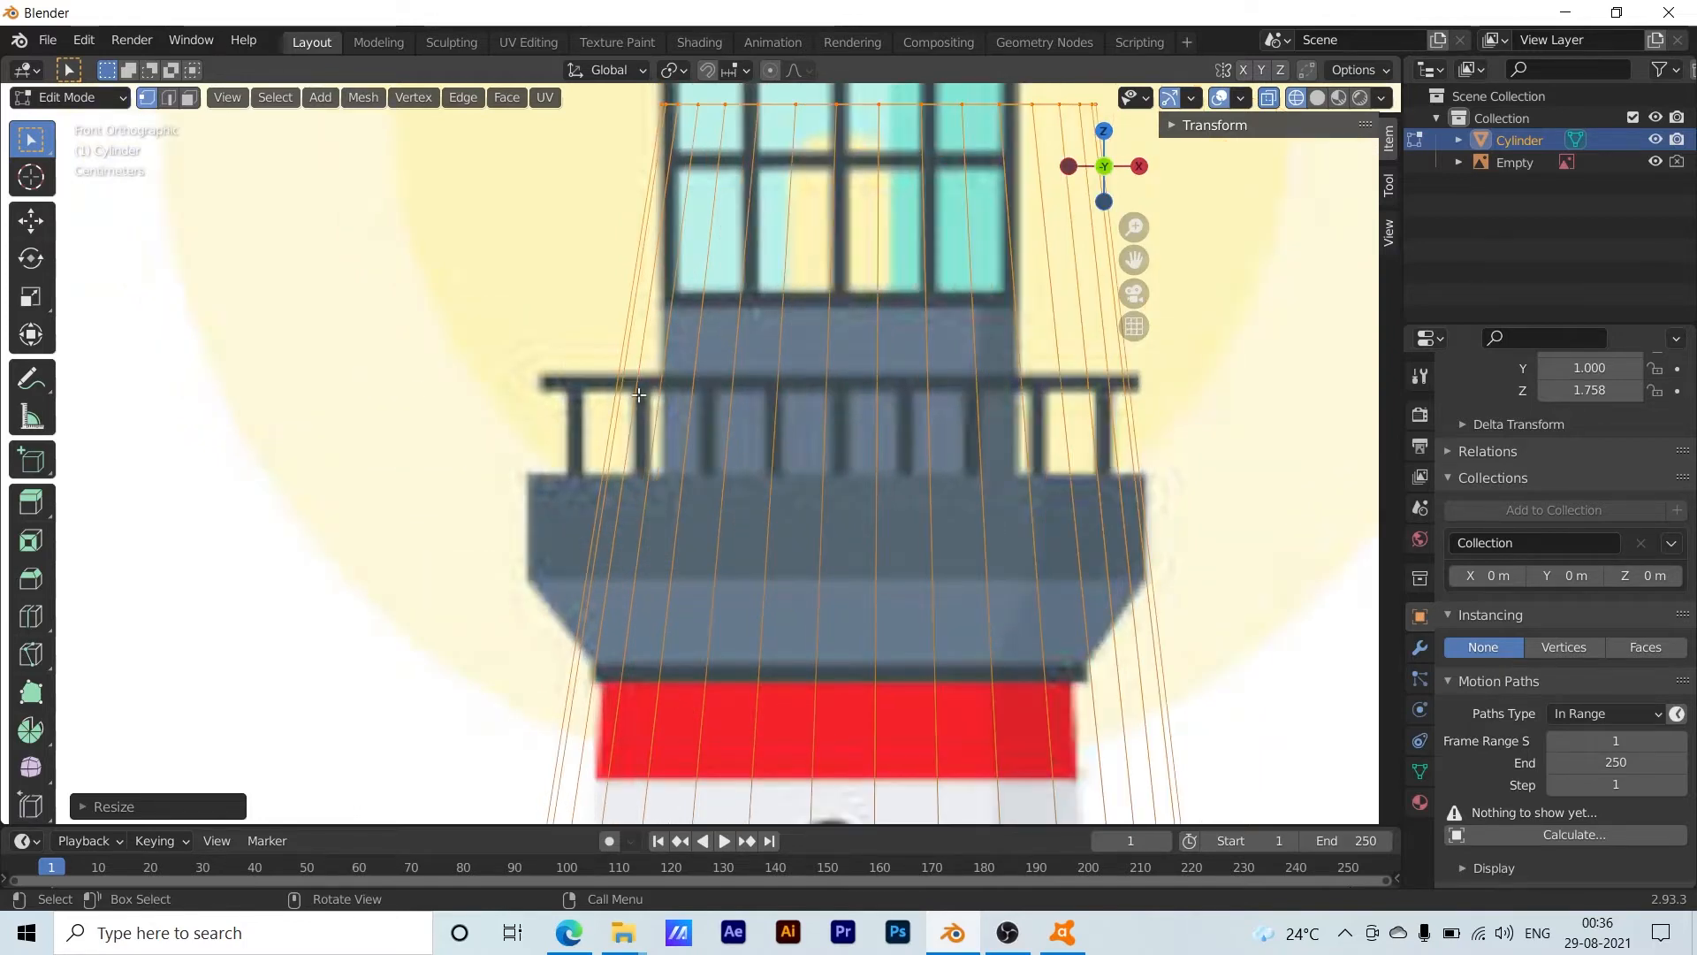
key(grave)
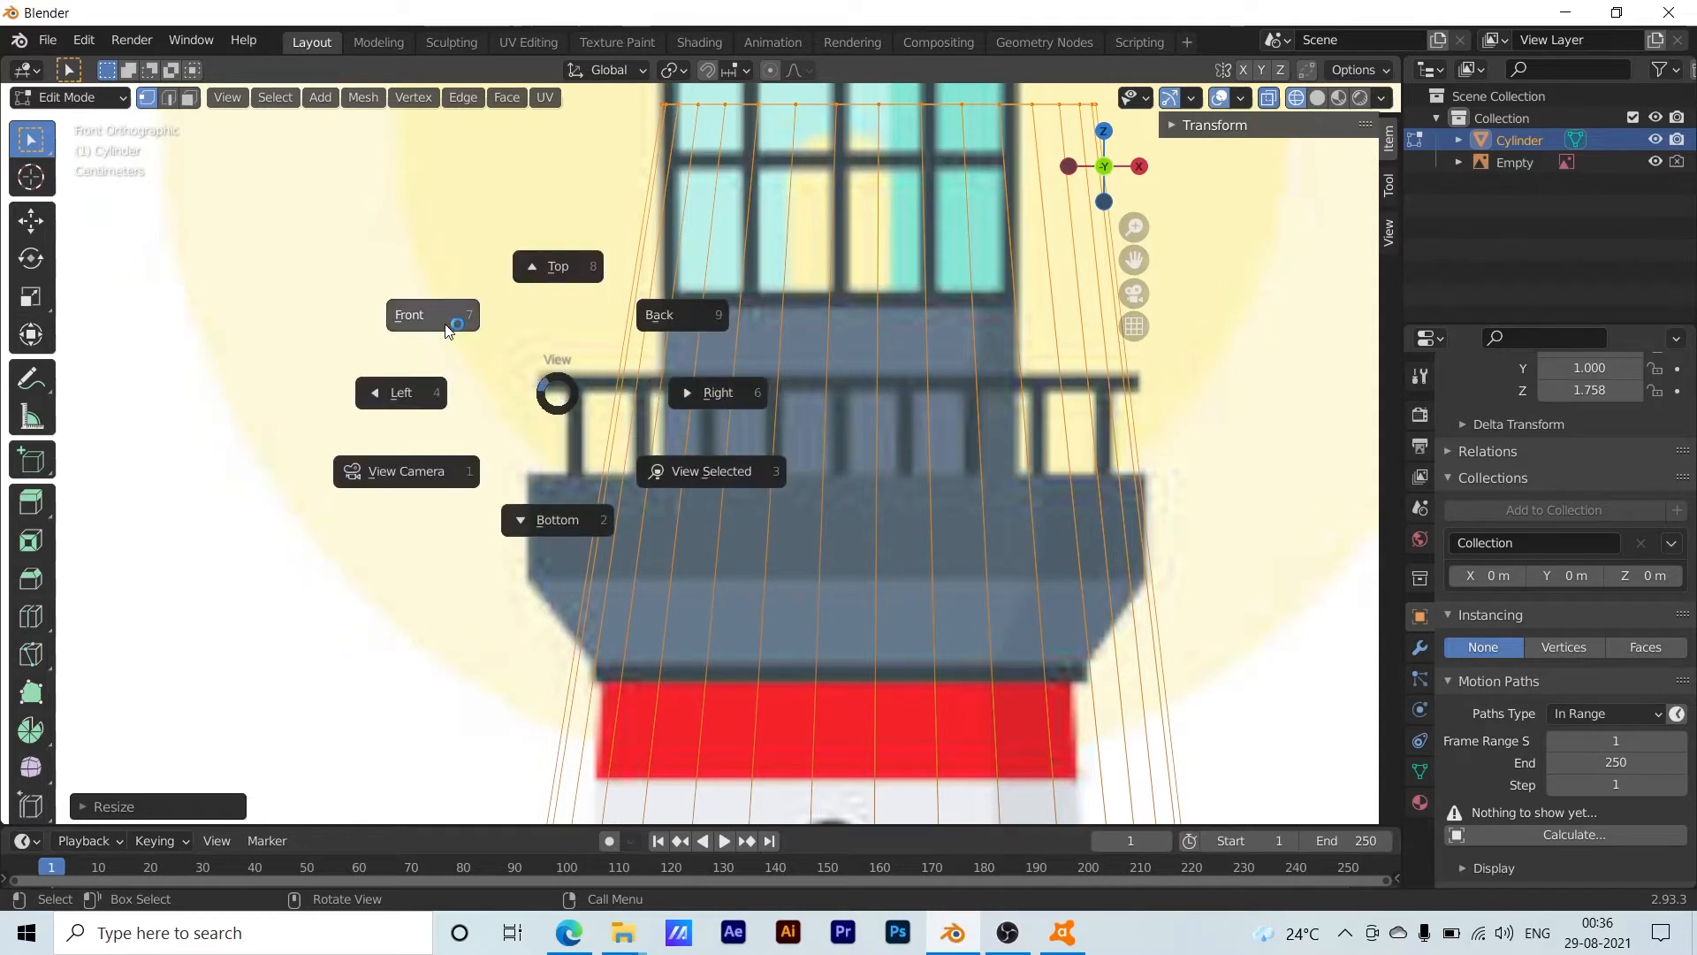
click(466, 331)
scroll(465, 331, down, 5)
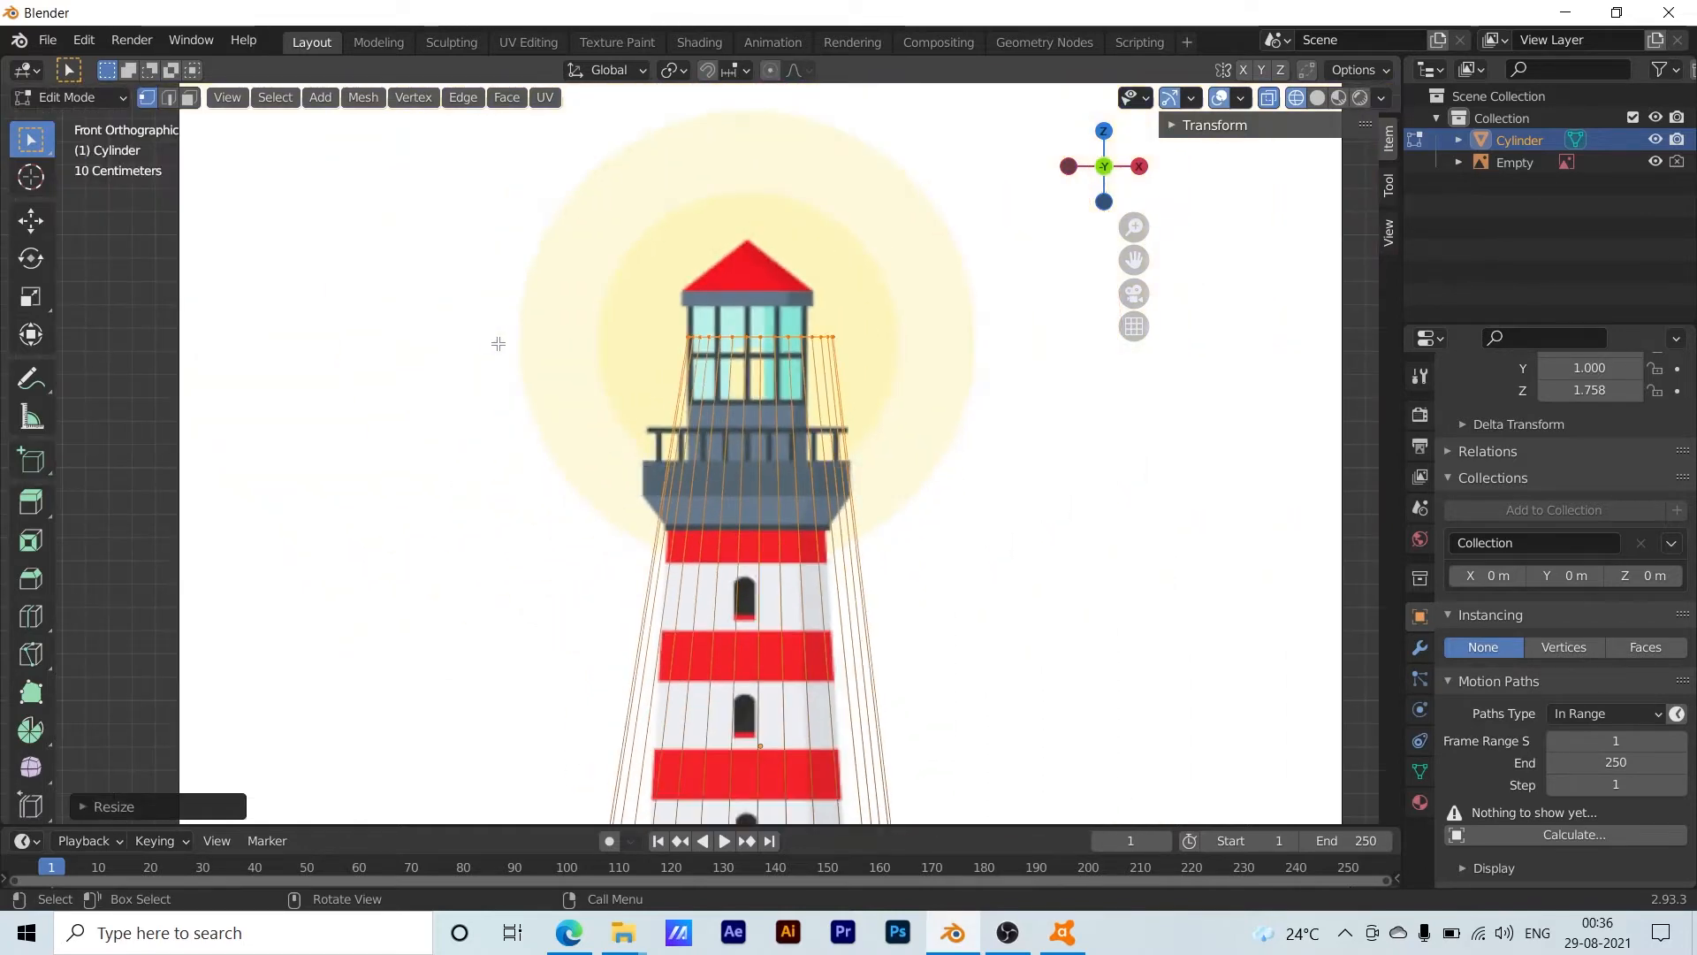
Move the top ring's middle vertex about -0.03 m along the X axis and shift its right-hand neighbour inward the same way
scroll(1032, 326, up, 6)
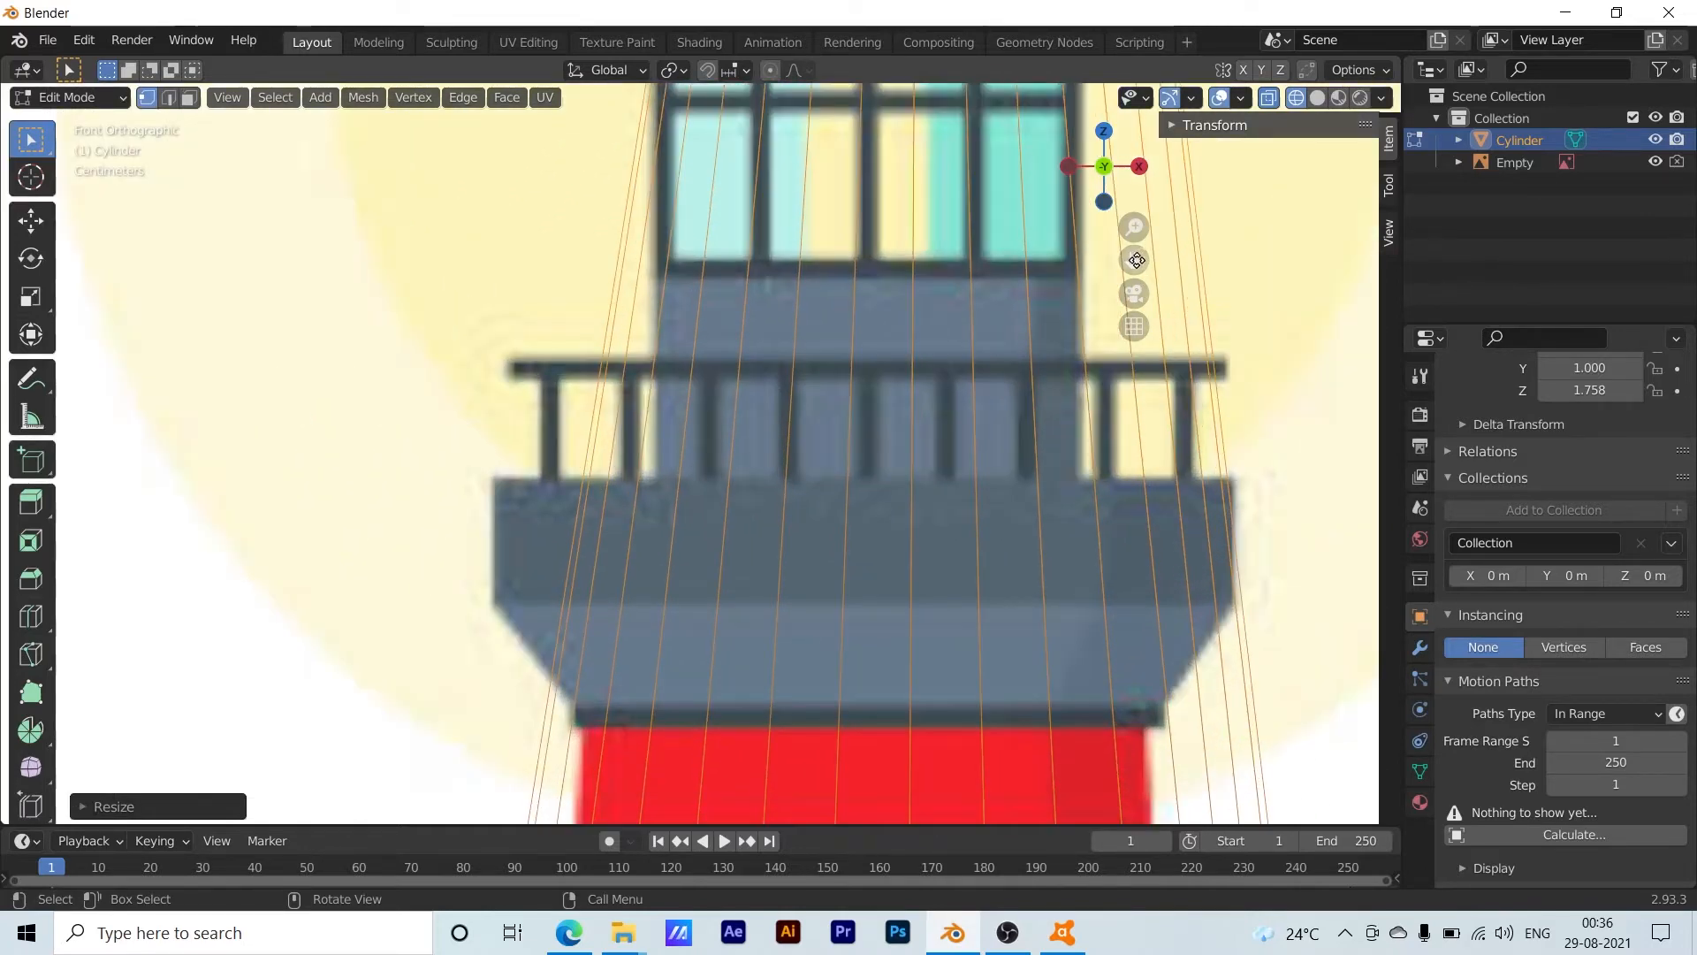
drag(1137, 260, 978, 229)
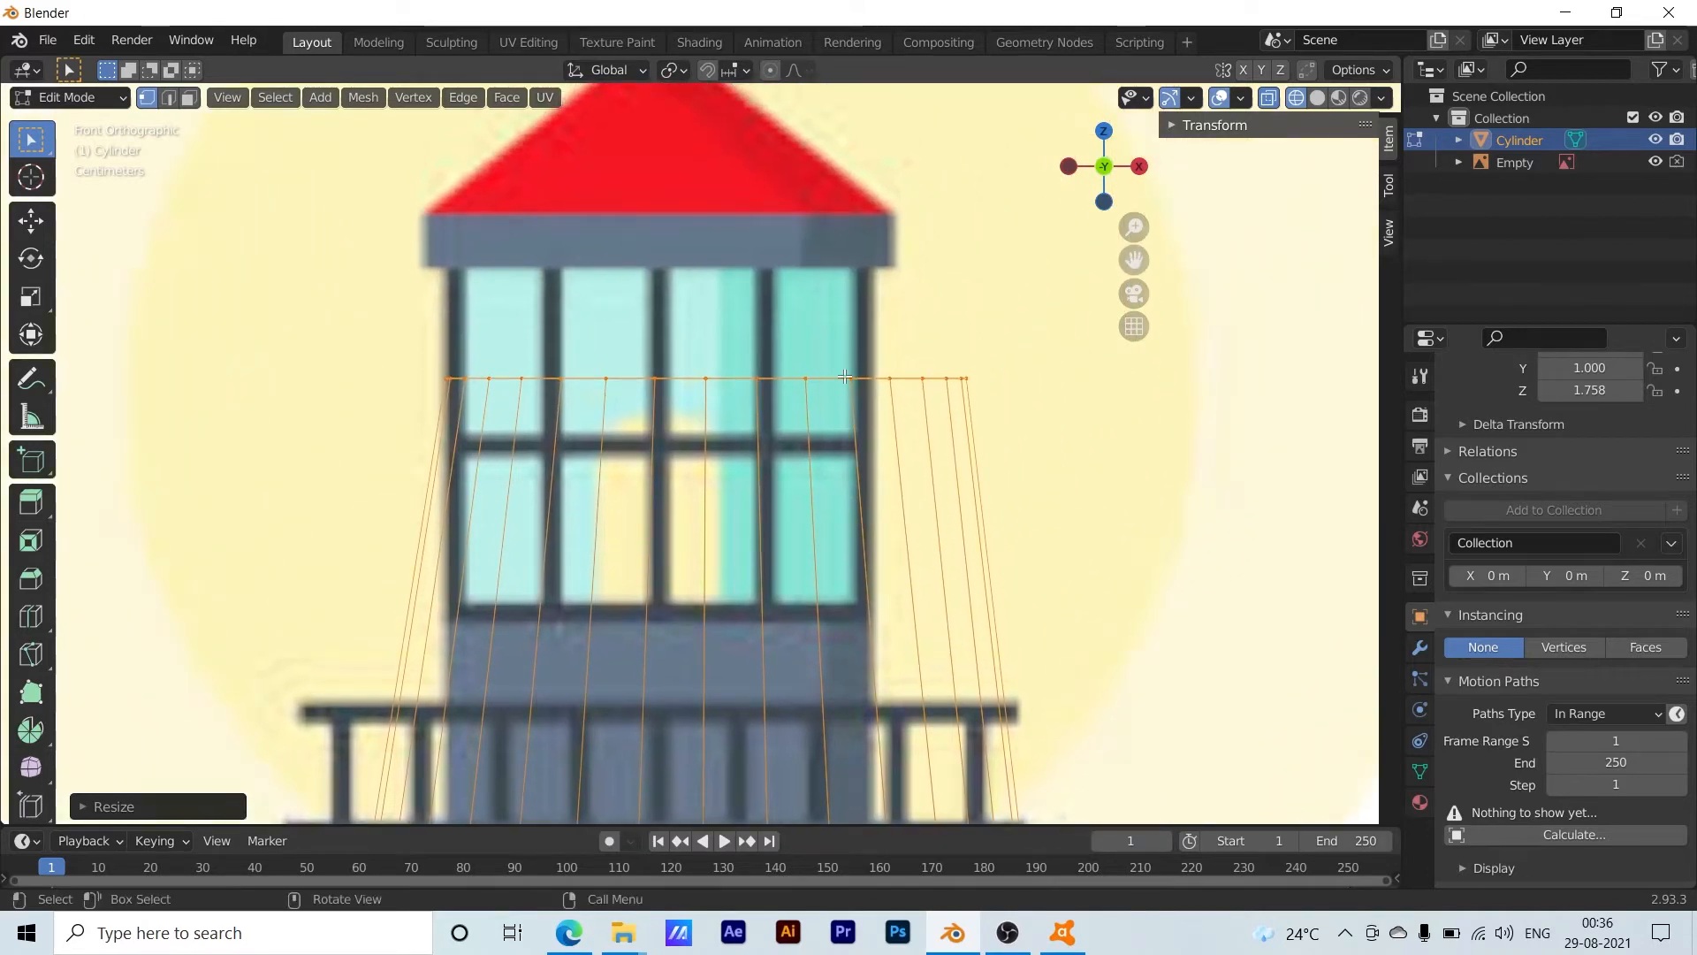
scroll(483, 427, up, 3)
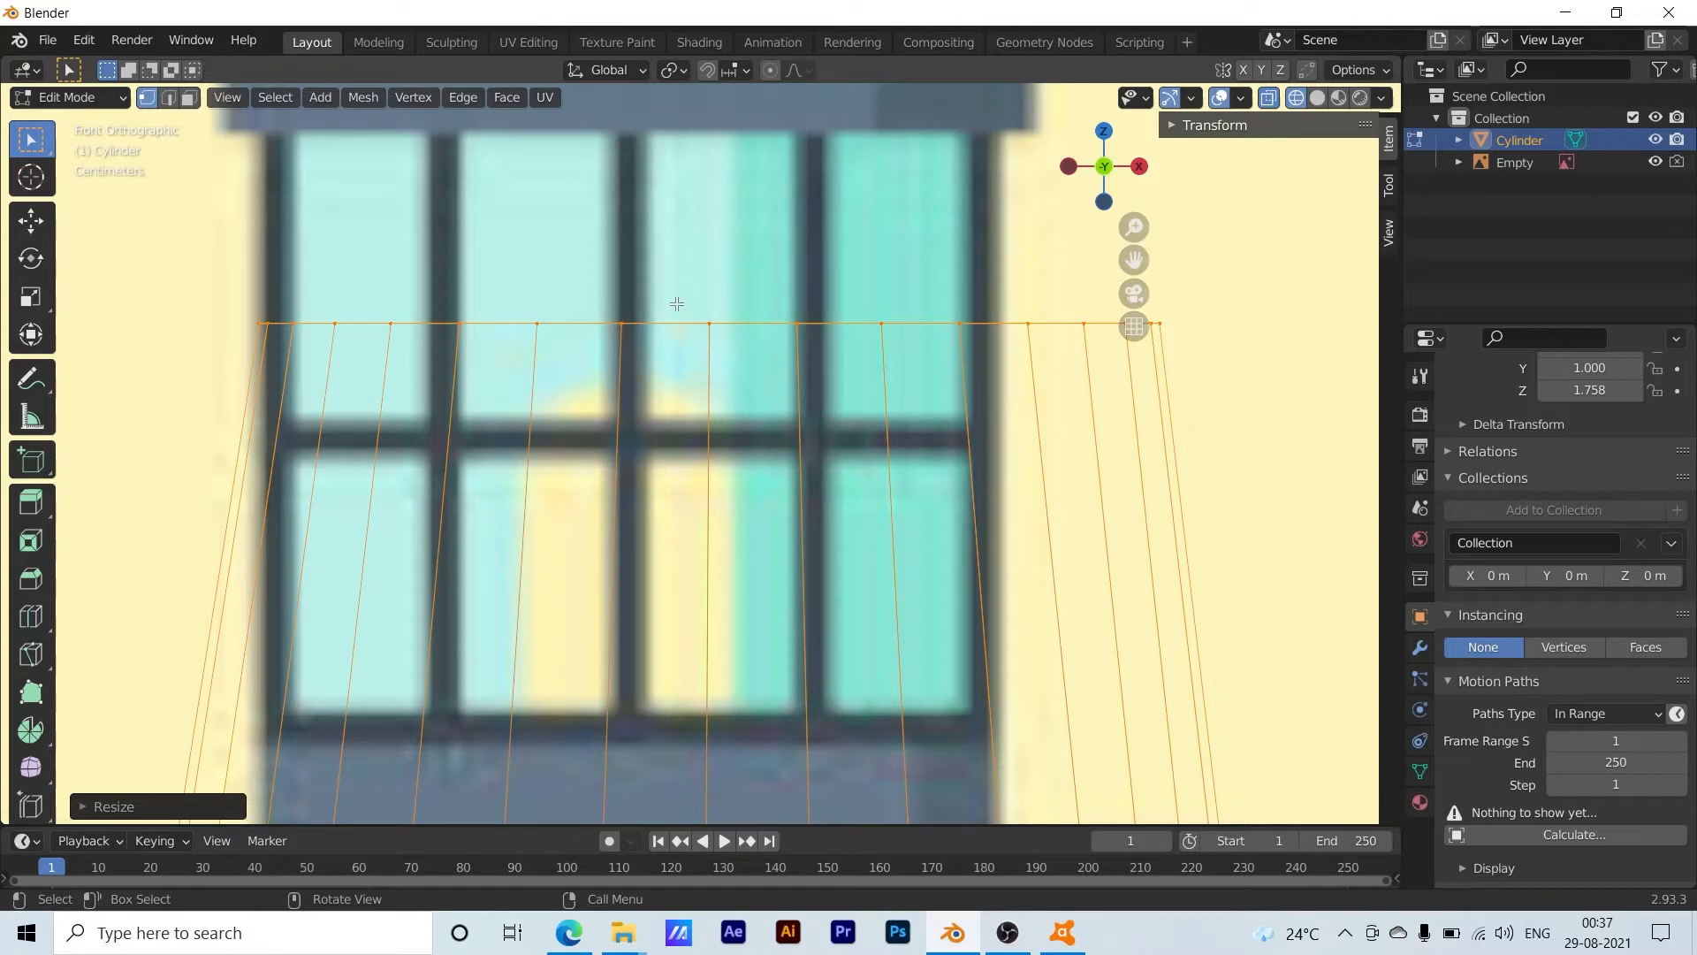
click(775, 380)
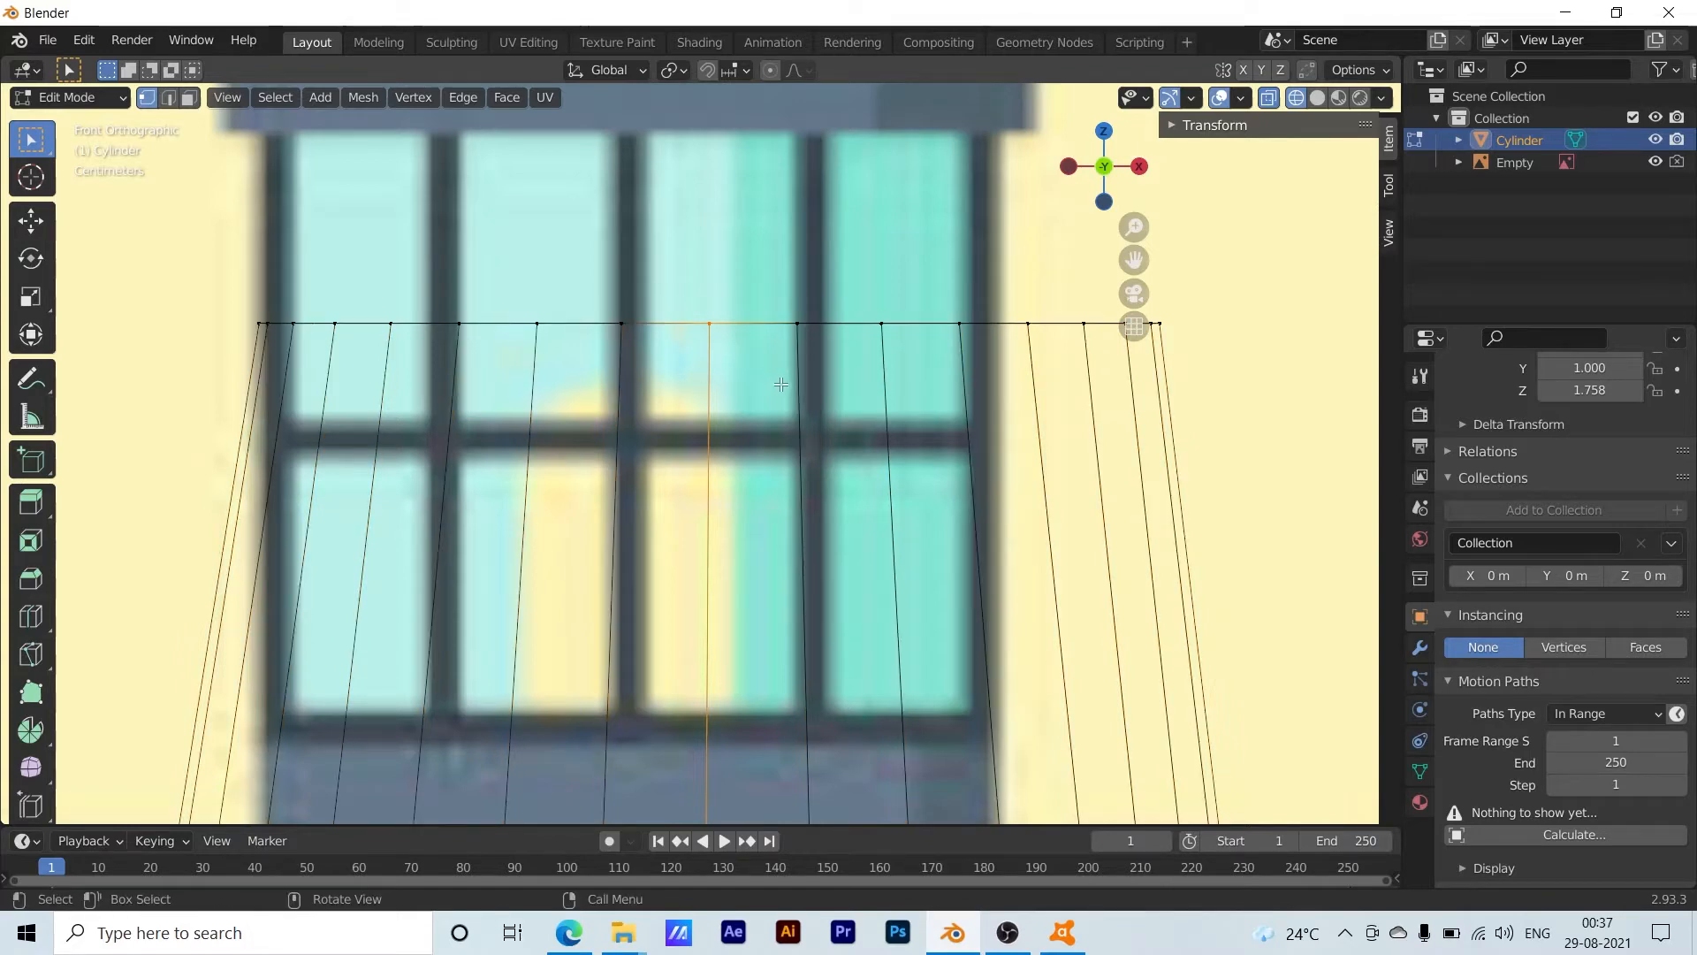
key(g)
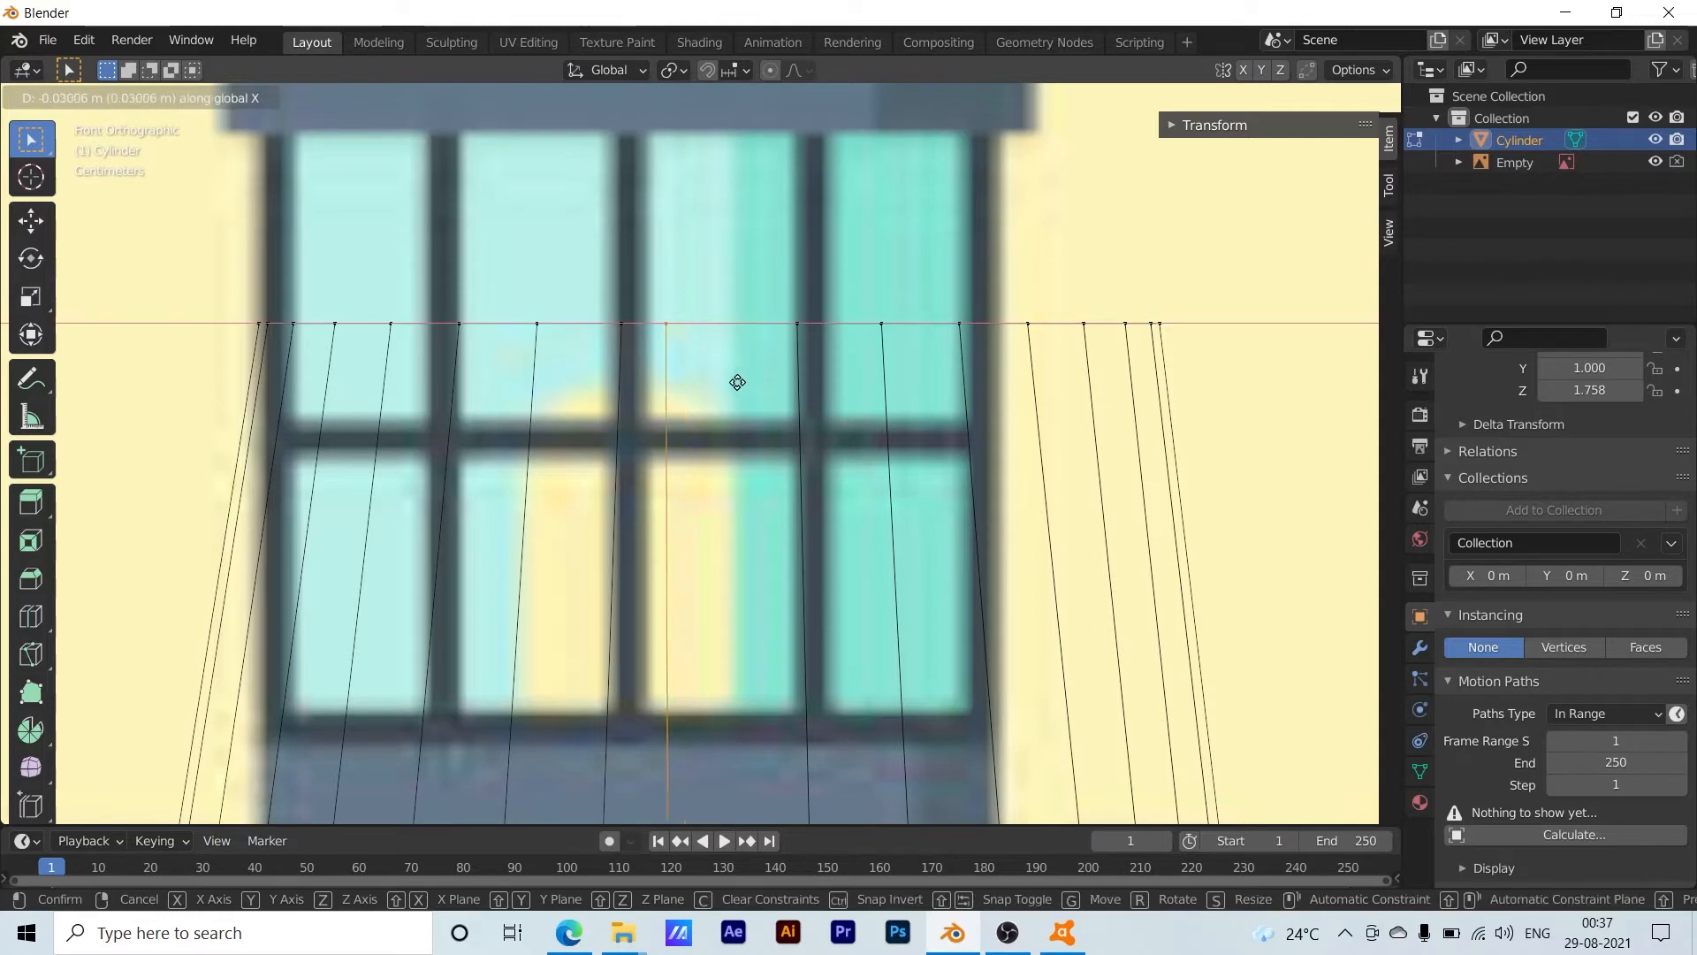
click(738, 382)
drag(843, 358, 842, 358)
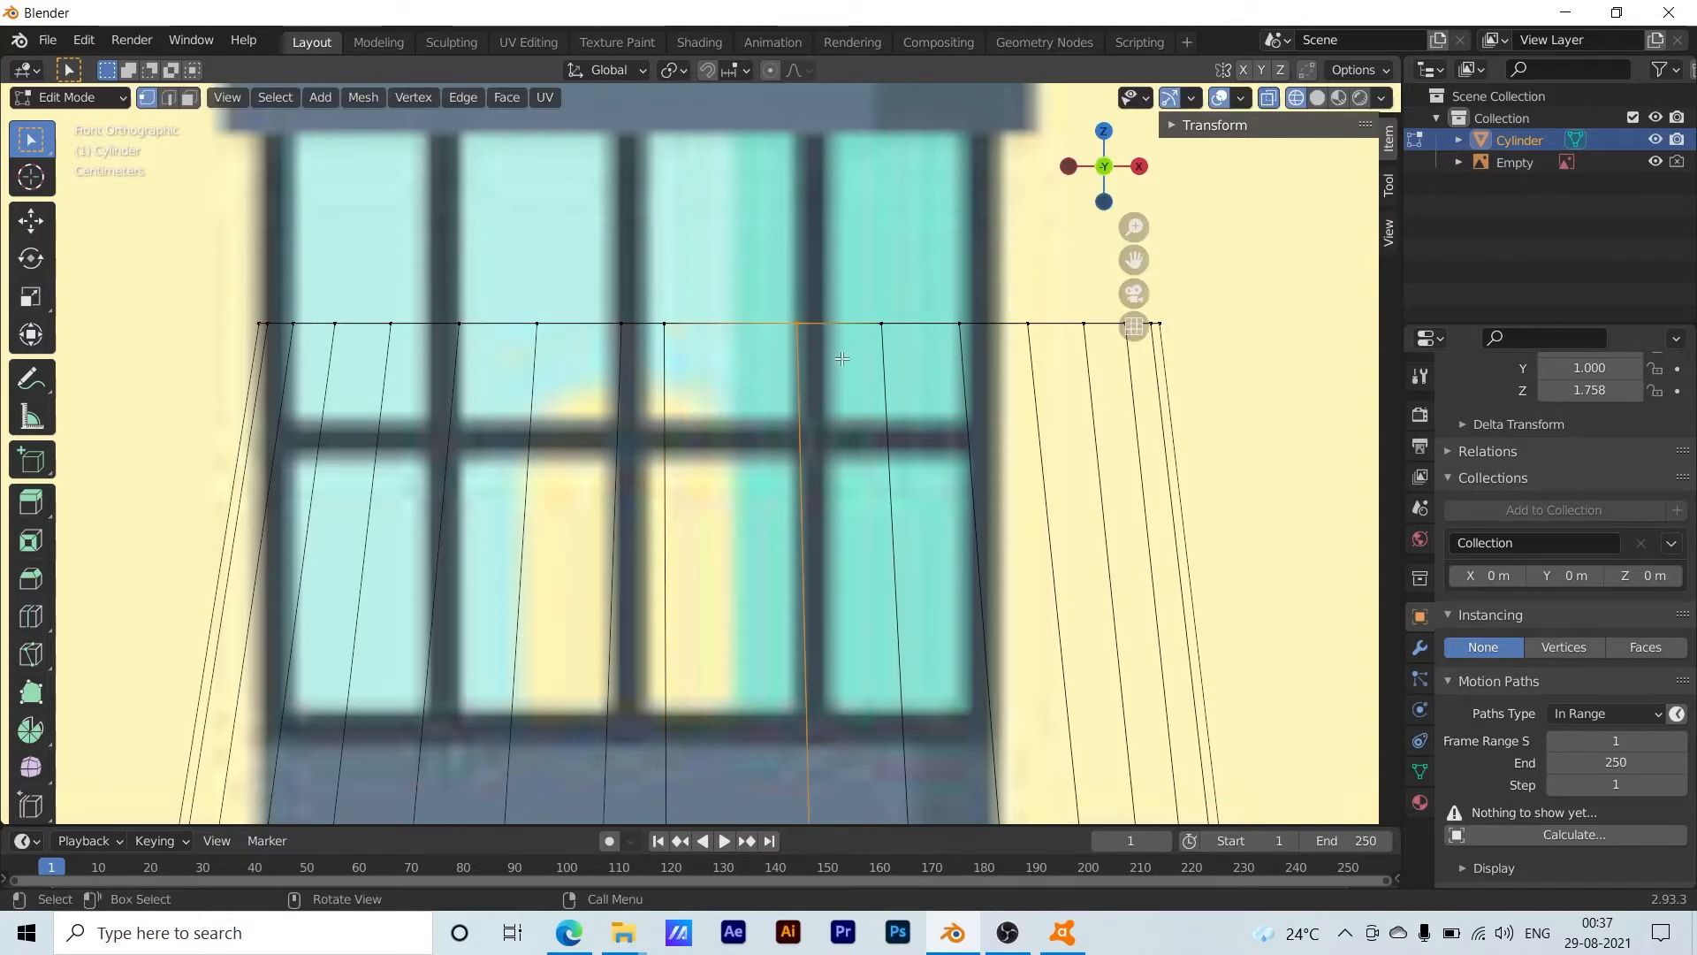
key(g)
key(x)
click(788, 367)
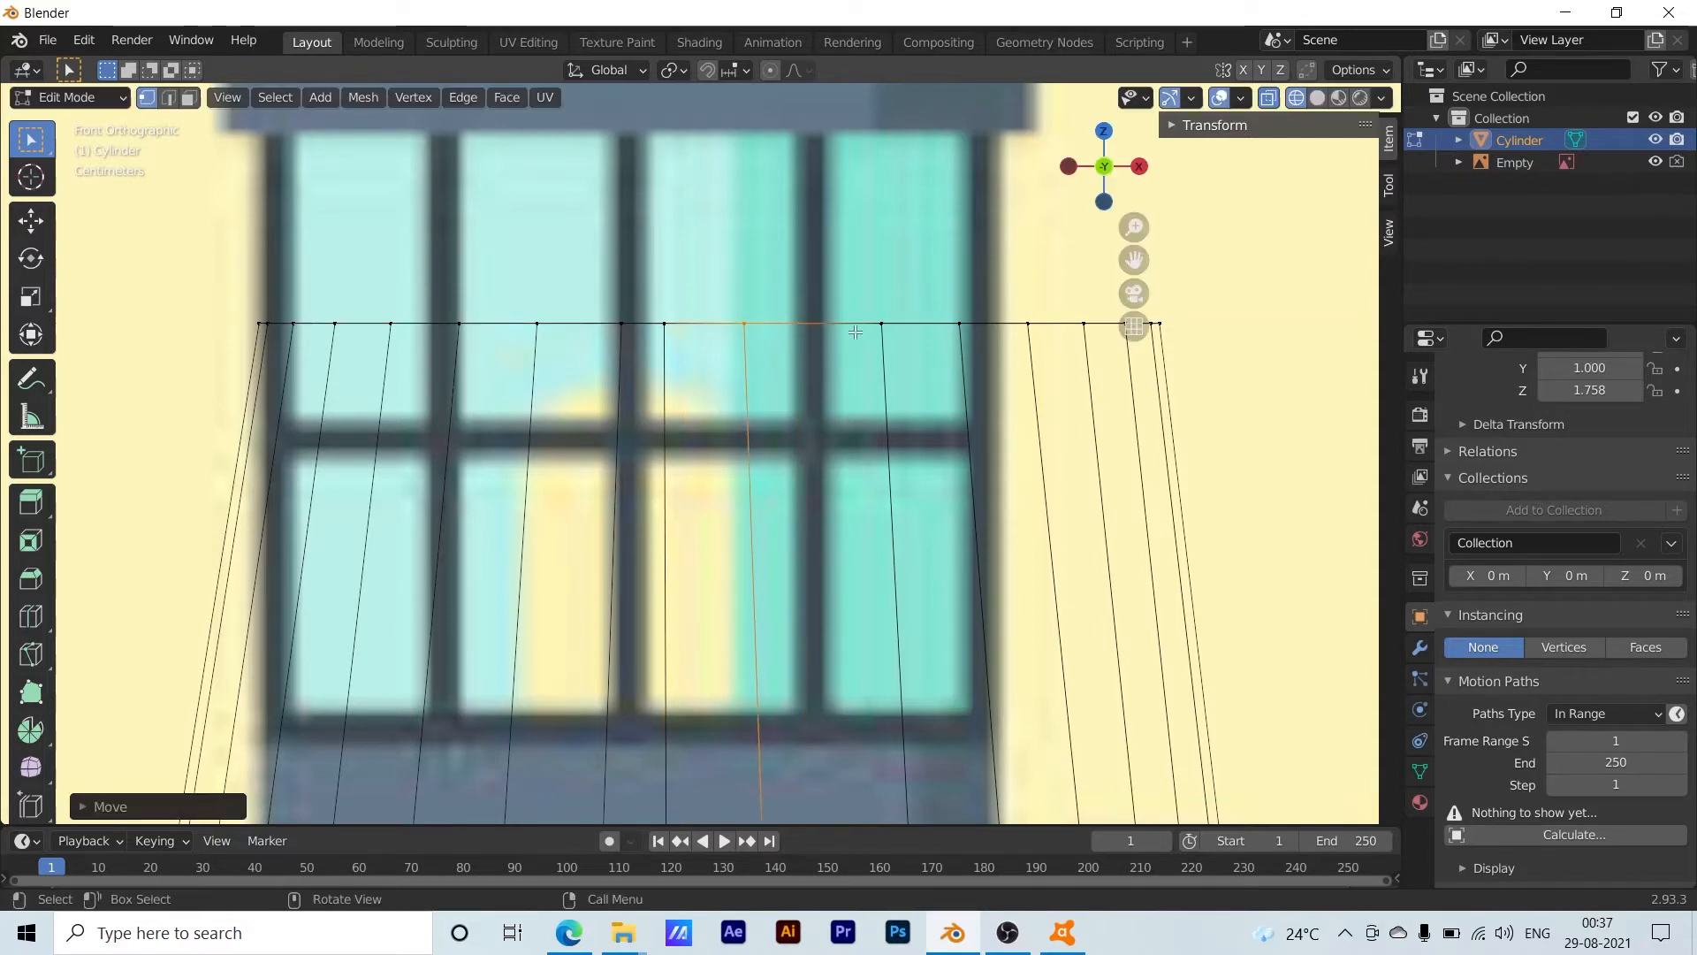
Shift the next two top vertices to the right inward, by about -0.04 m and -0.06 m along X
click(902, 356)
key(g)
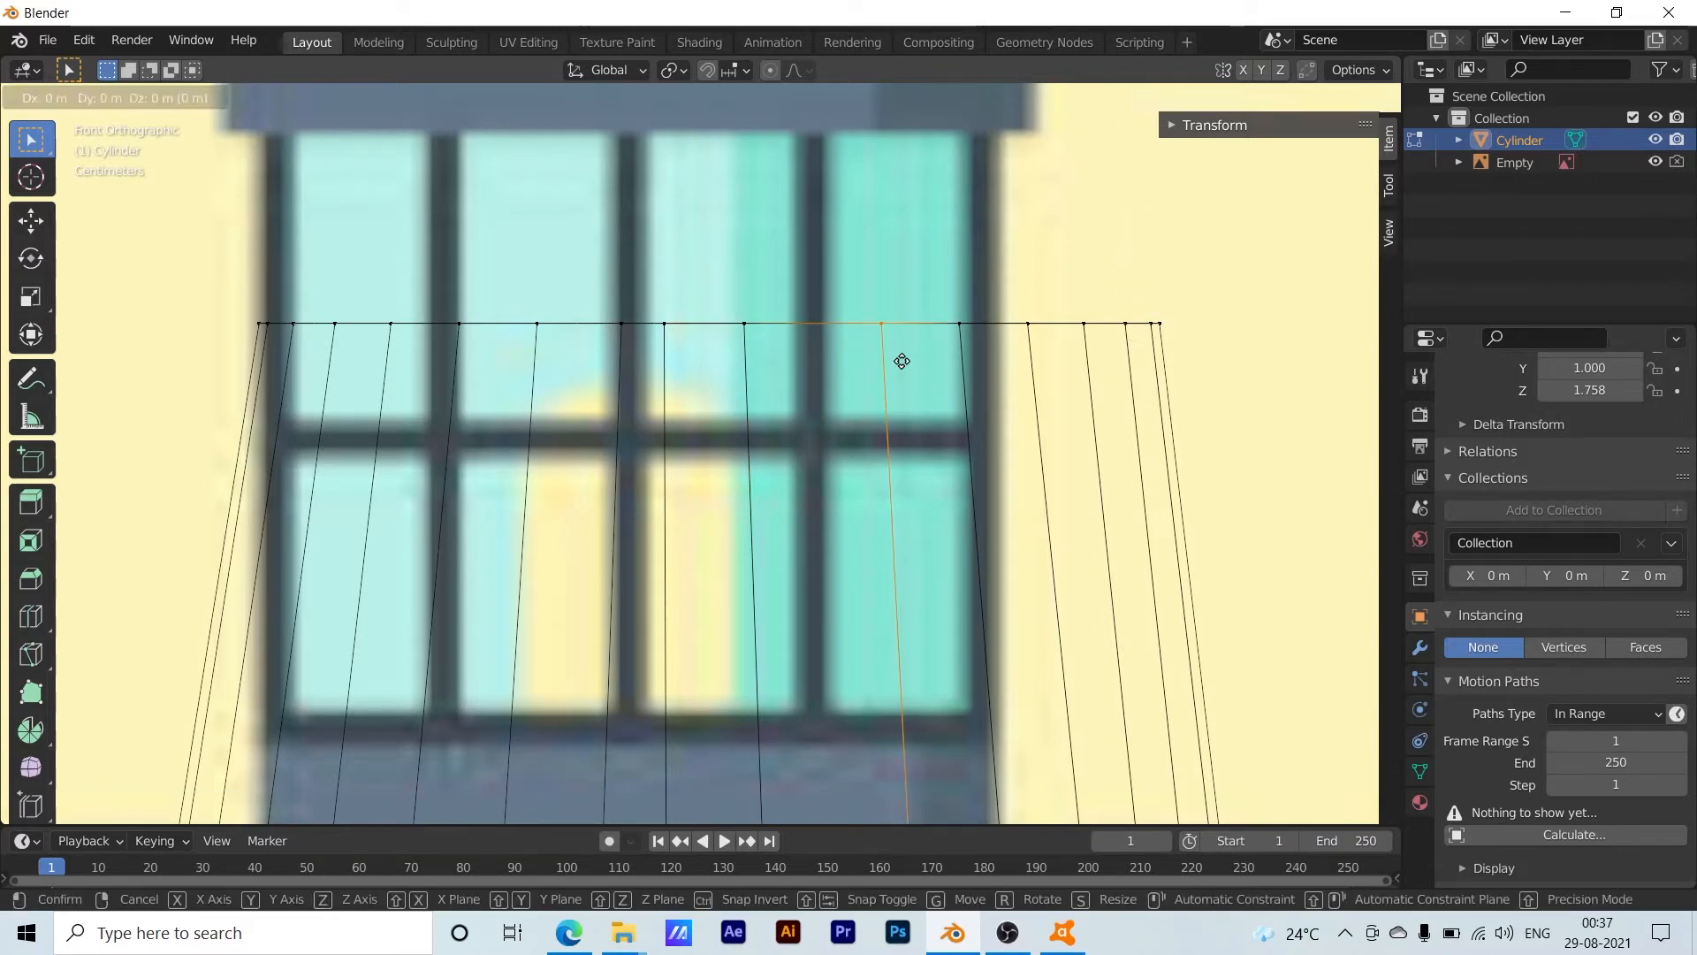
key(x)
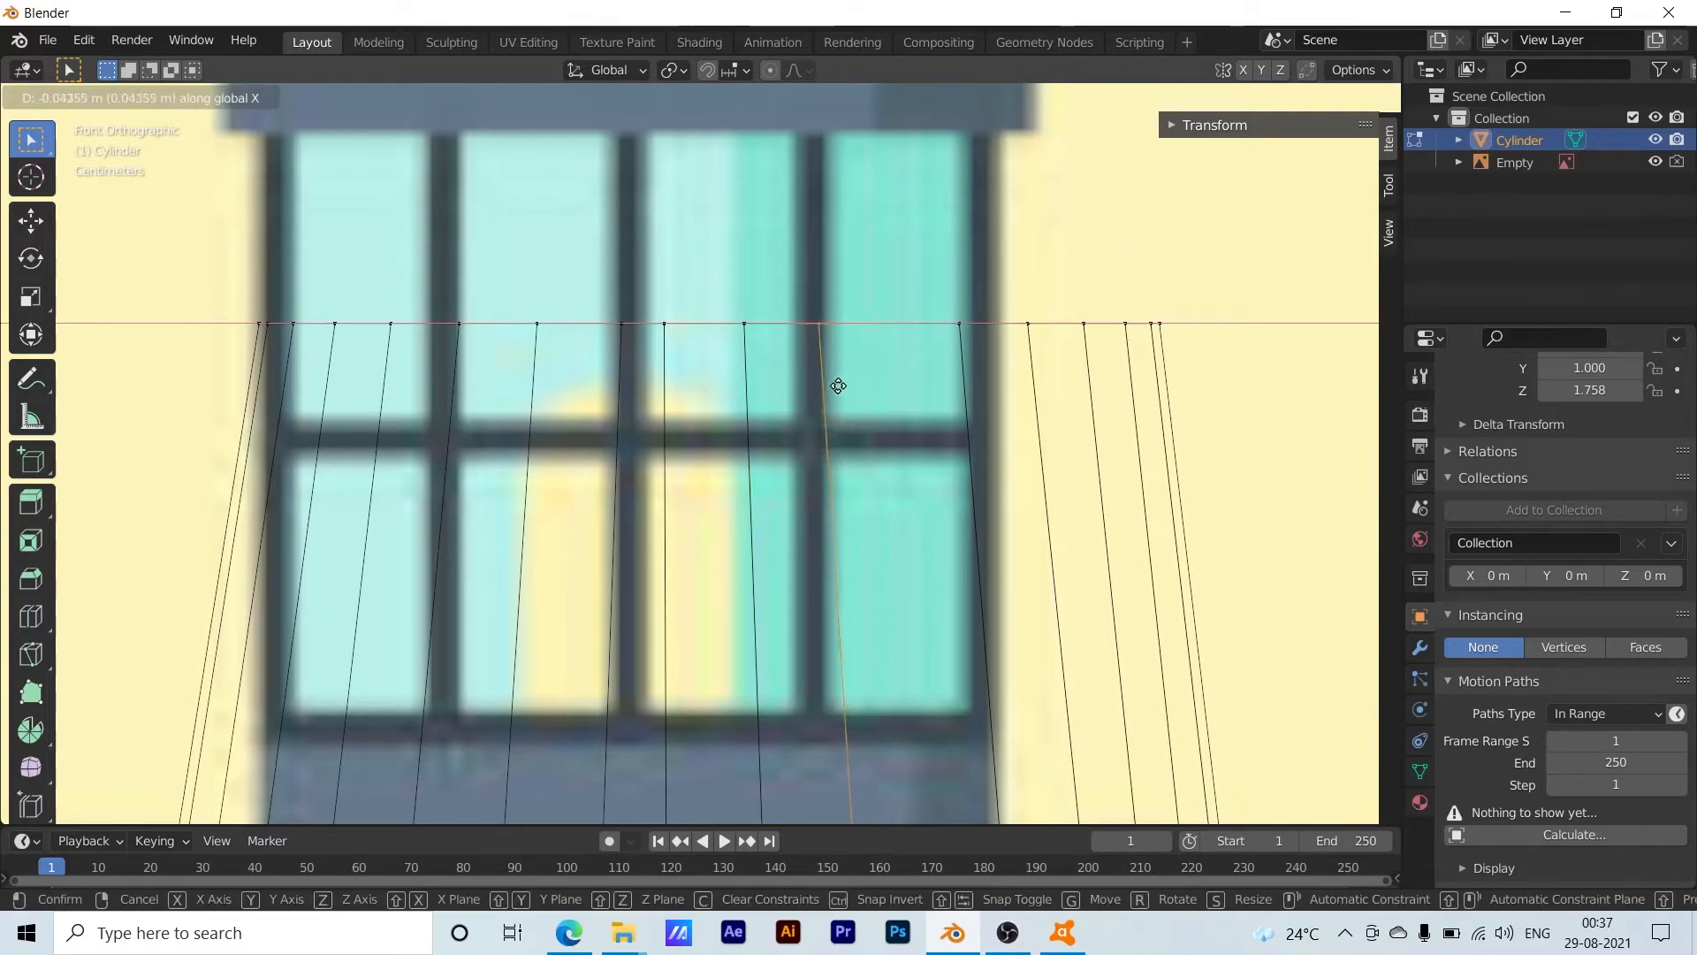
click(837, 382)
click(972, 358)
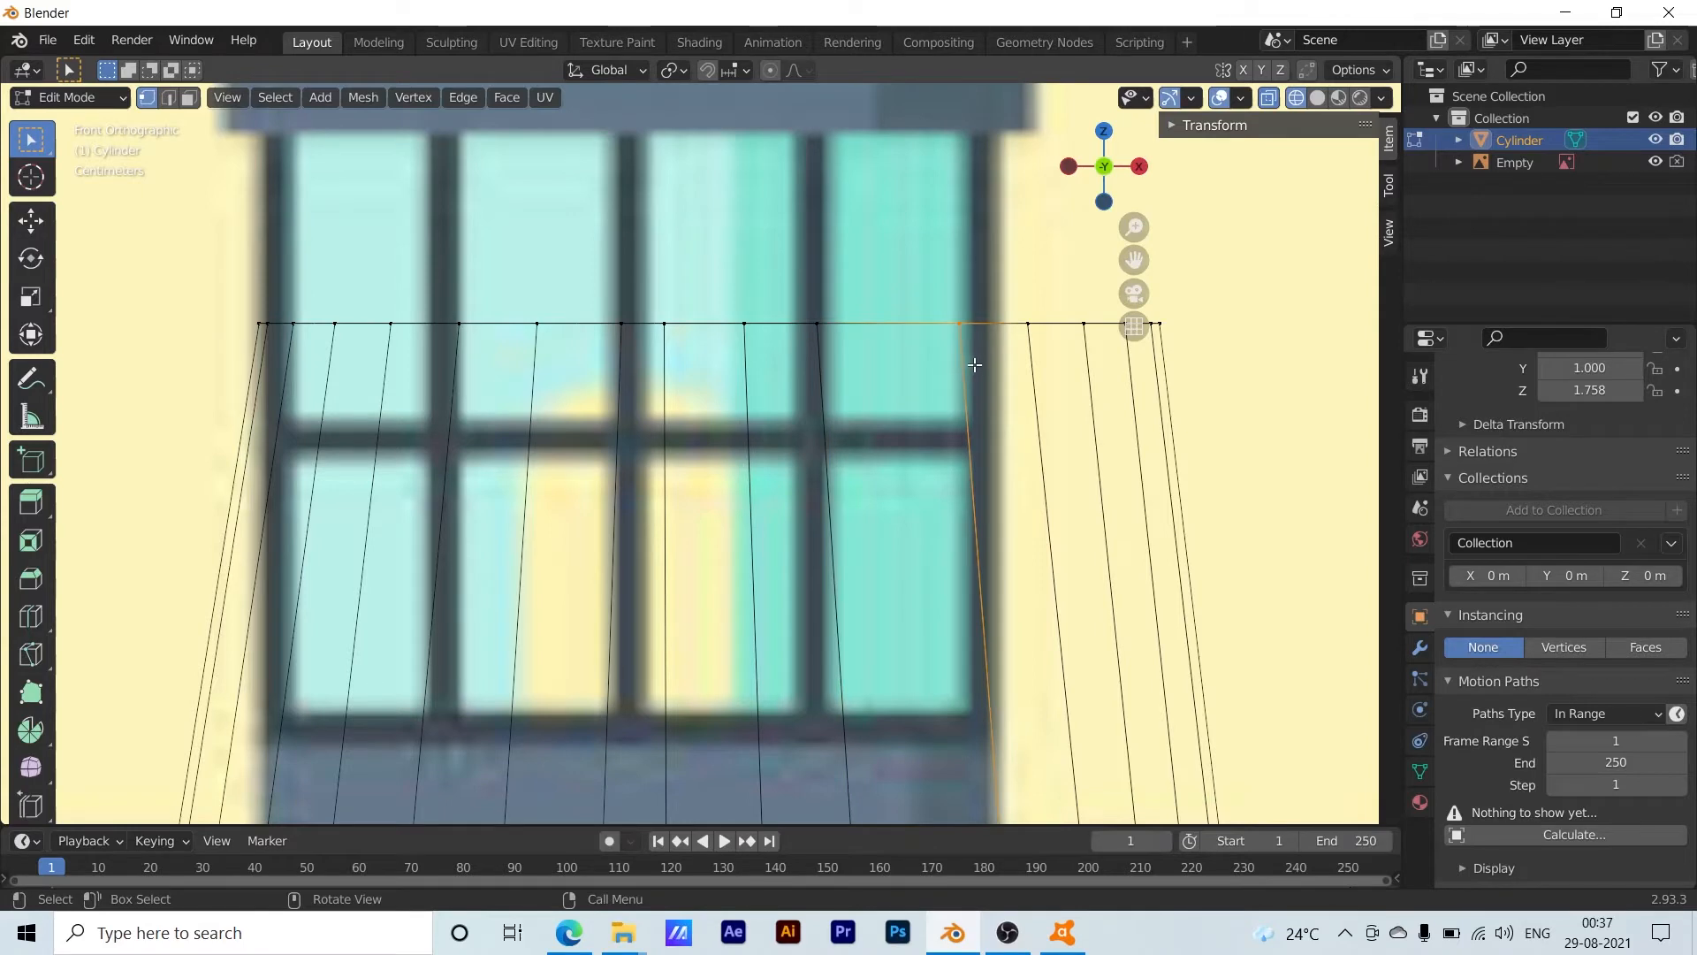
key(g)
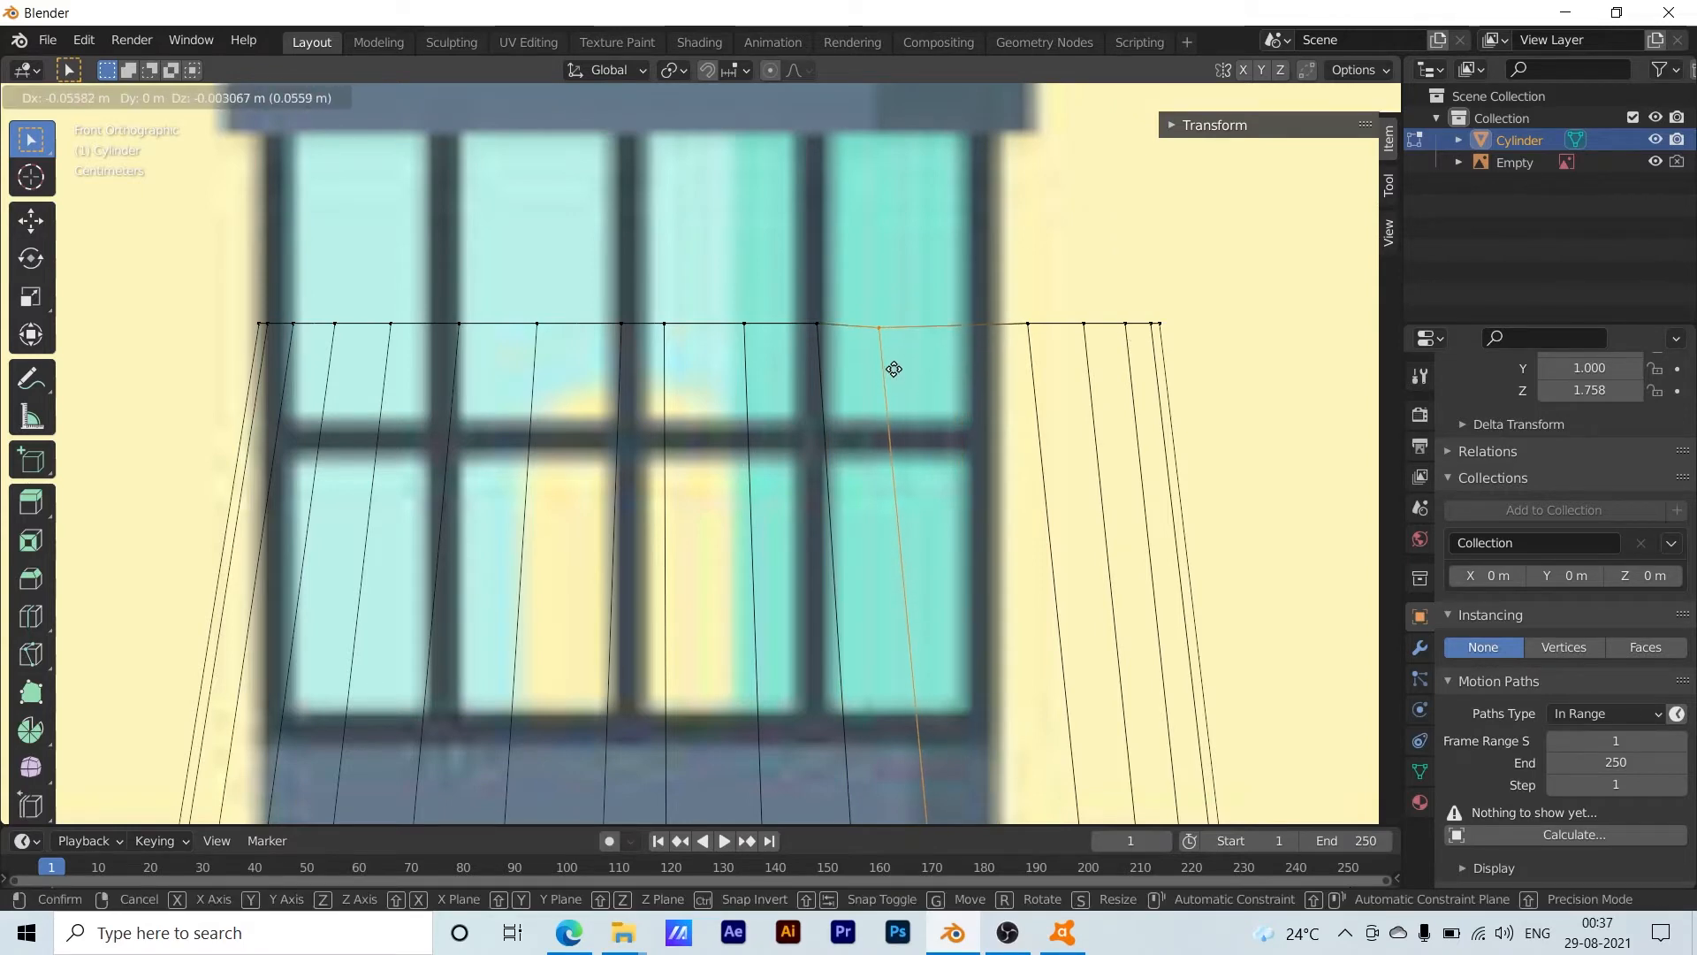
click(894, 366)
Move the overhanging right-hand top vertices inward, and shift the ring's right half along X until it ends at the lantern room's right edge
drag(989, 297, 1208, 377)
key(g)
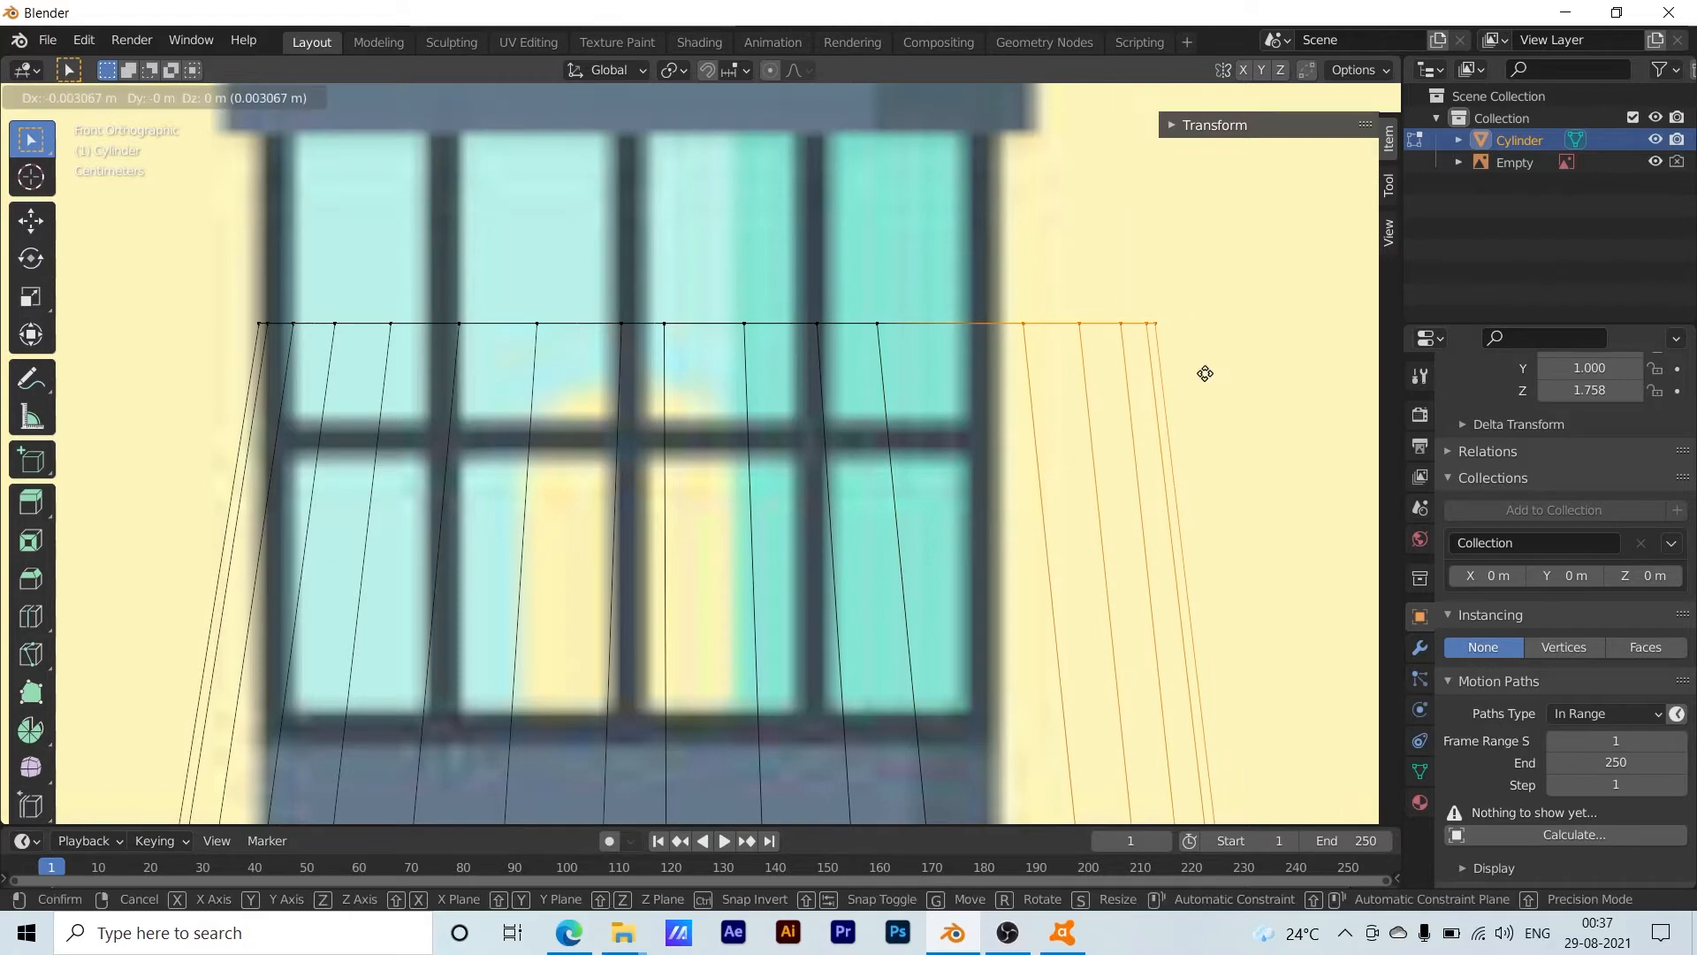
click(1080, 375)
drag(633, 280, 1071, 372)
key(g)
key(x)
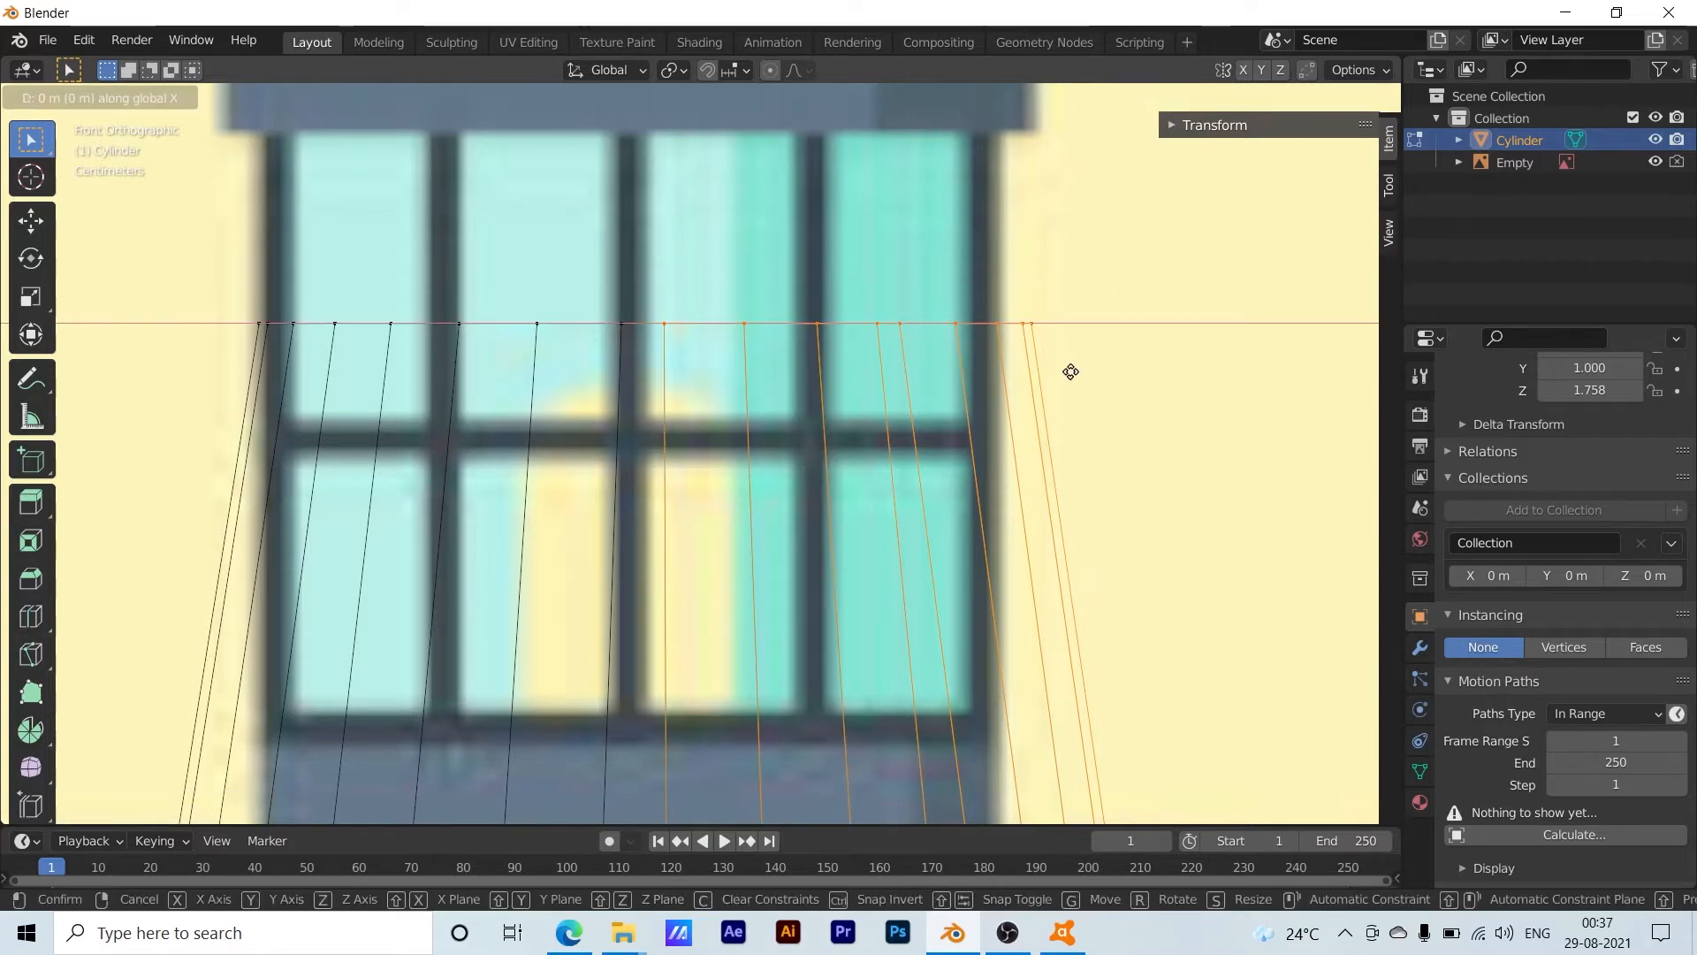
click(1039, 372)
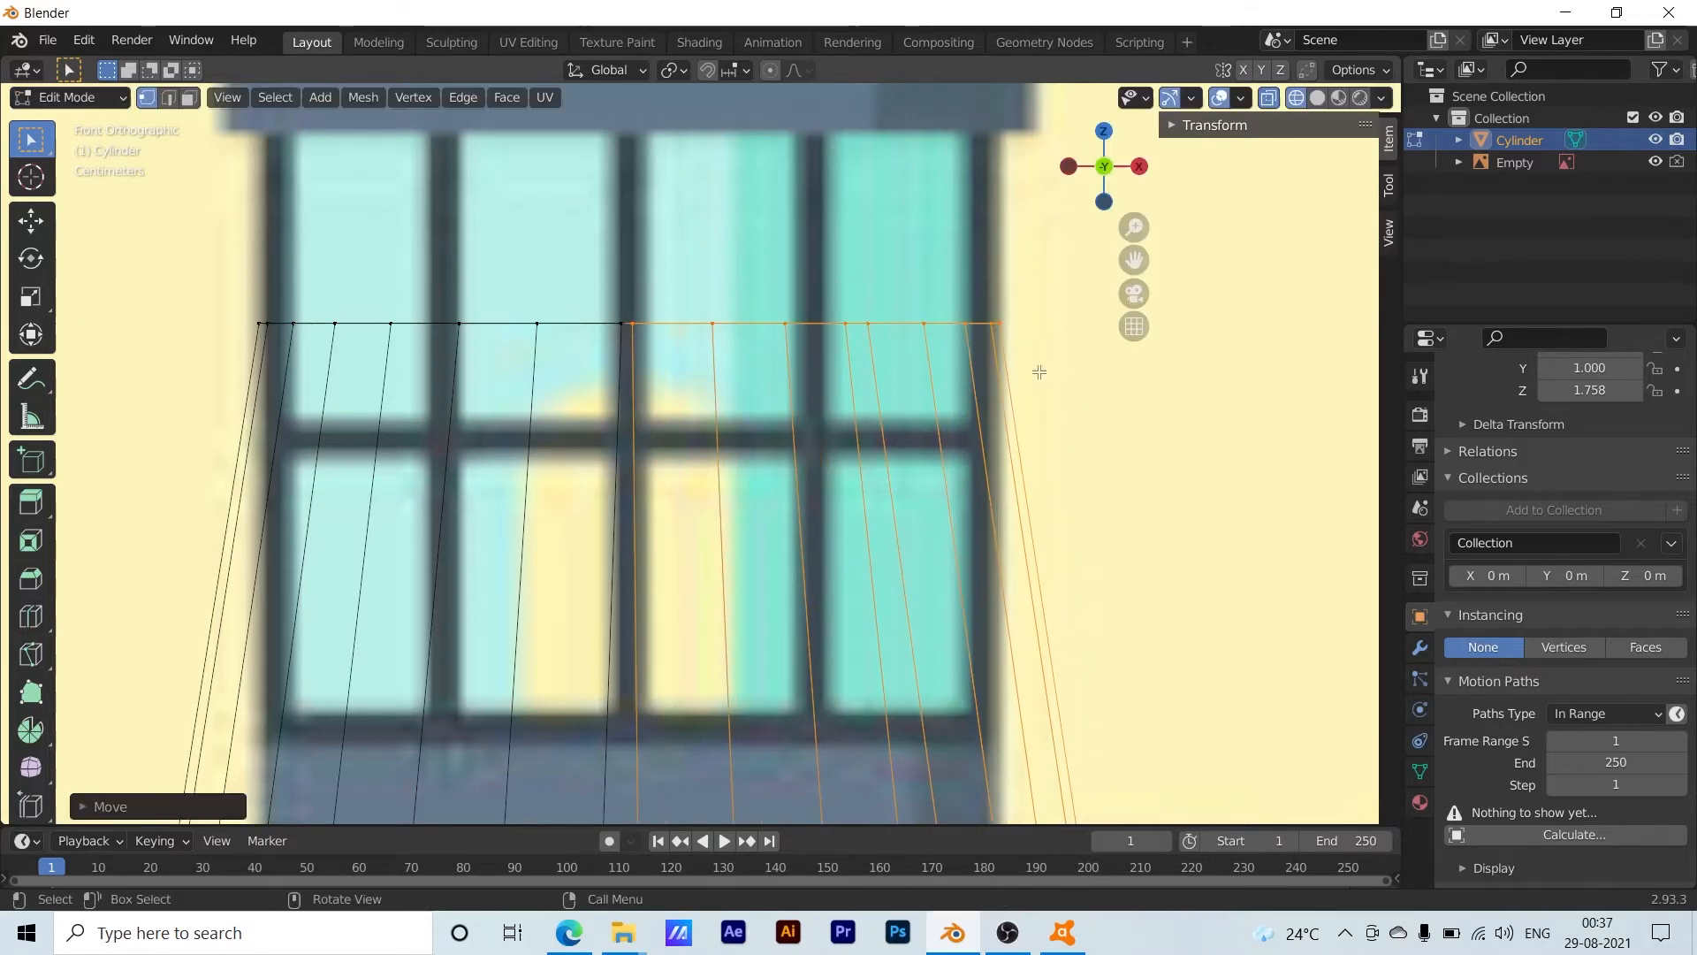
Clear the vertex selection and add a horizontal loop cut around the cylinder about halfway up the tower
scroll(1098, 477, down, 1)
click(1100, 498)
scroll(1116, 464, down, 8)
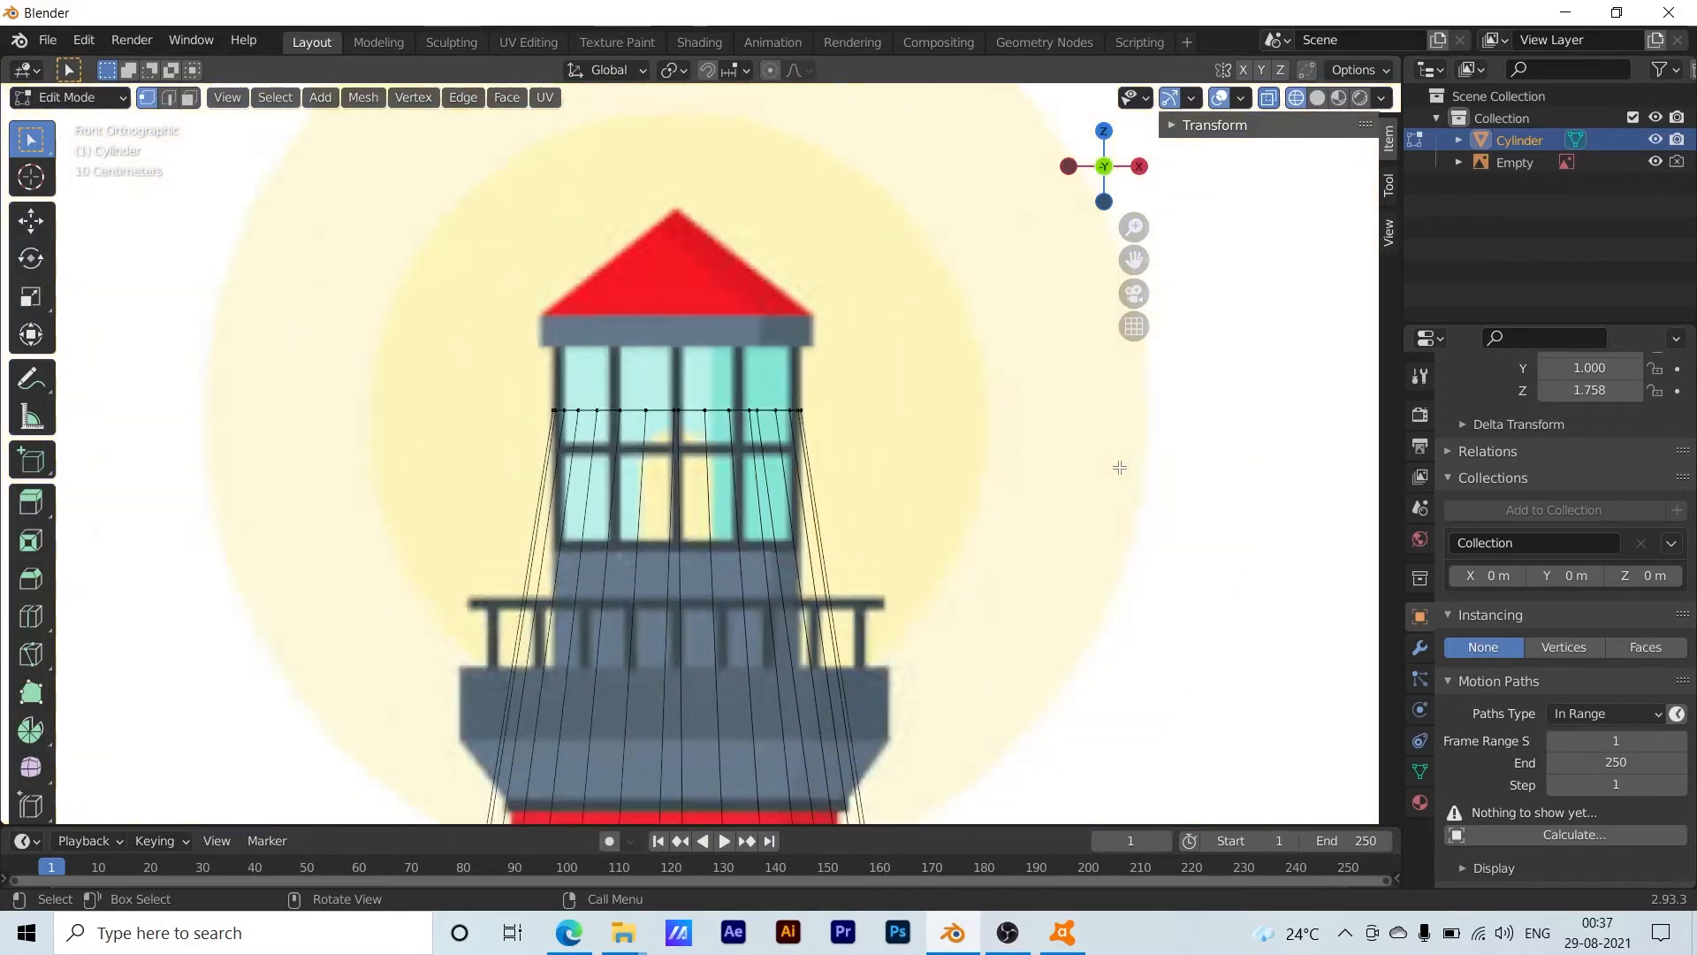
scroll(1066, 590, down, 6)
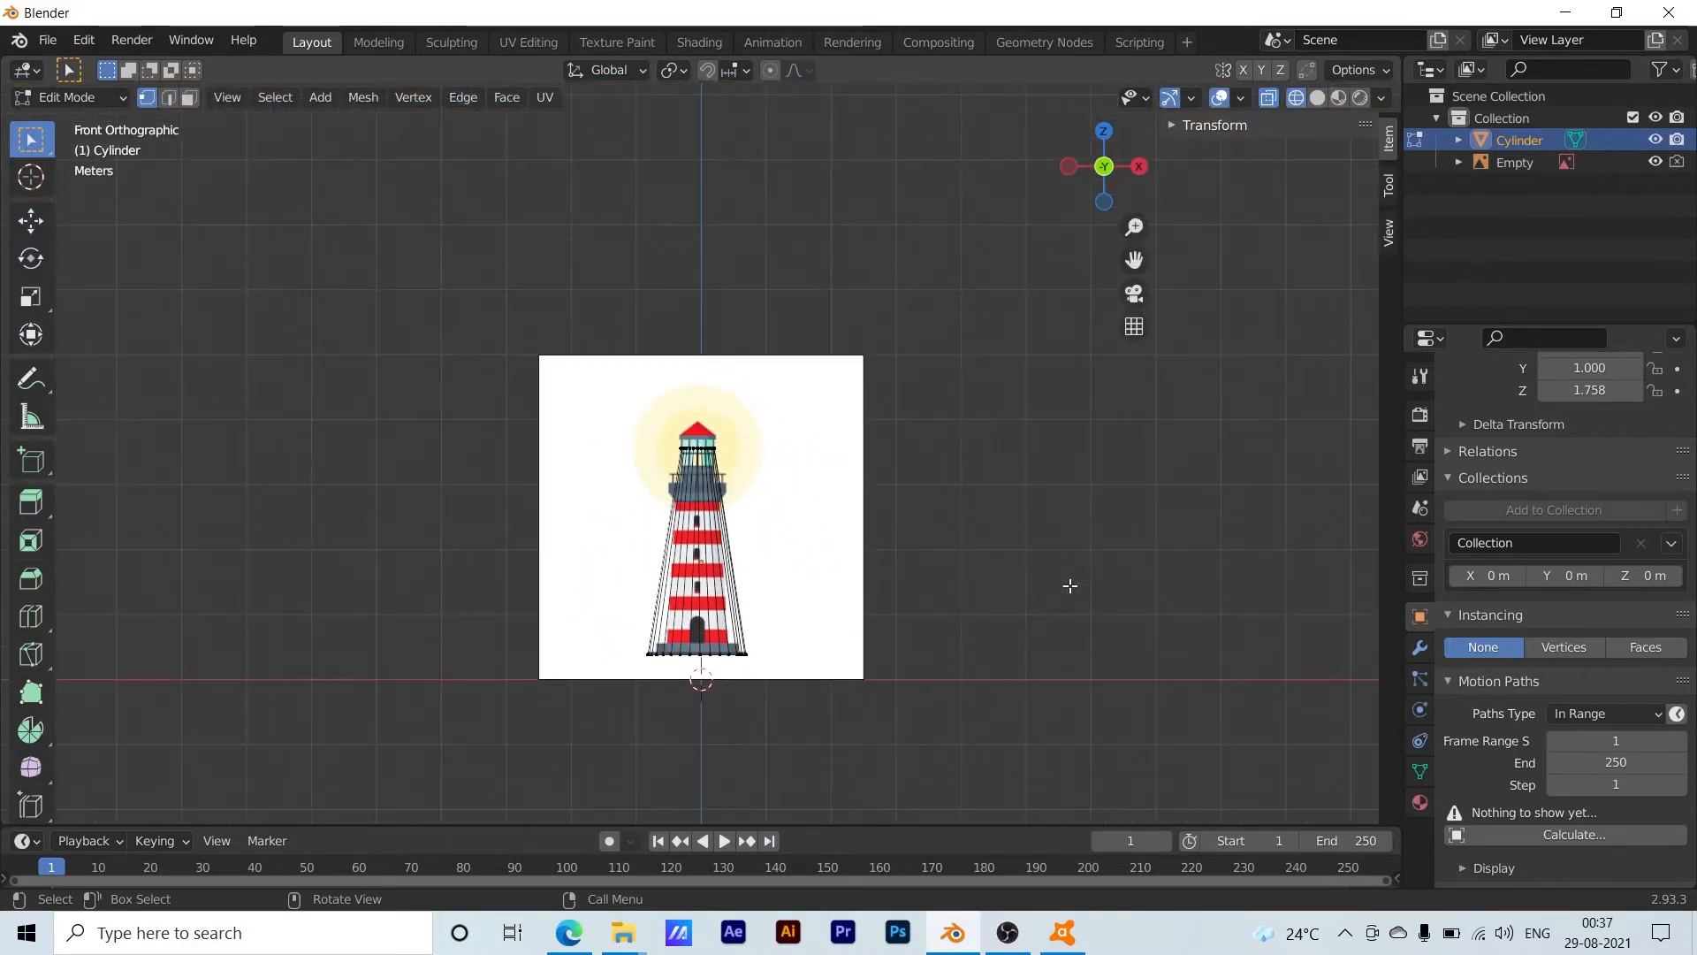
scroll(1070, 586, up, 12)
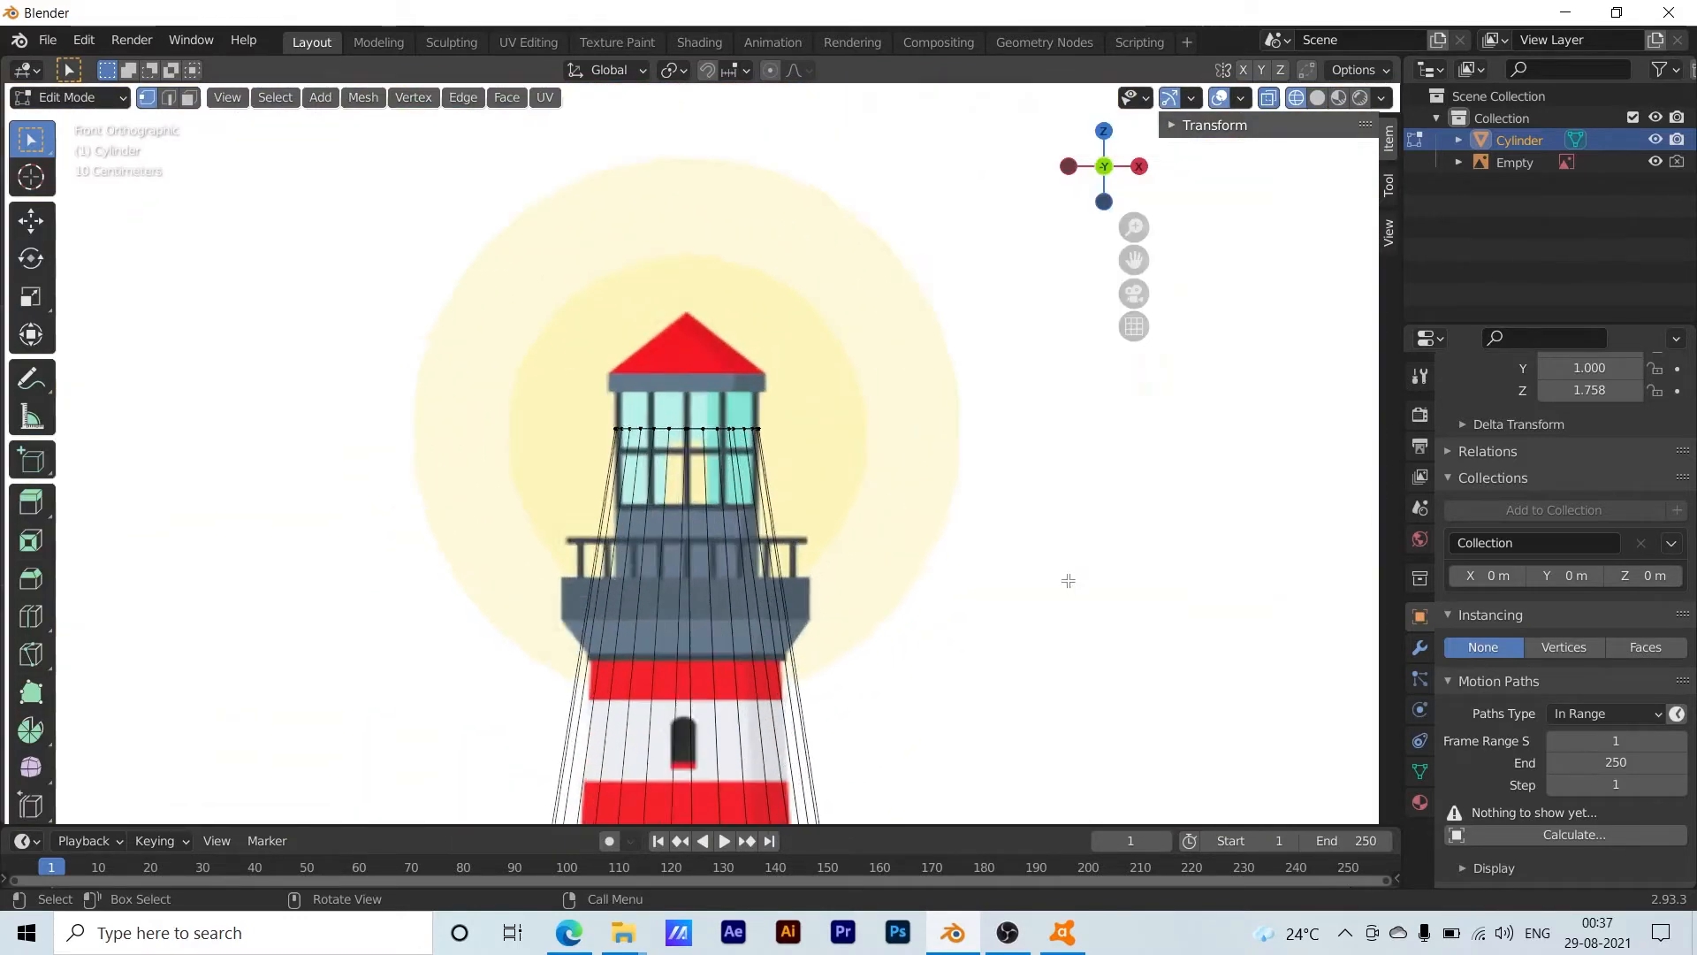
scroll(990, 544, up, 2)
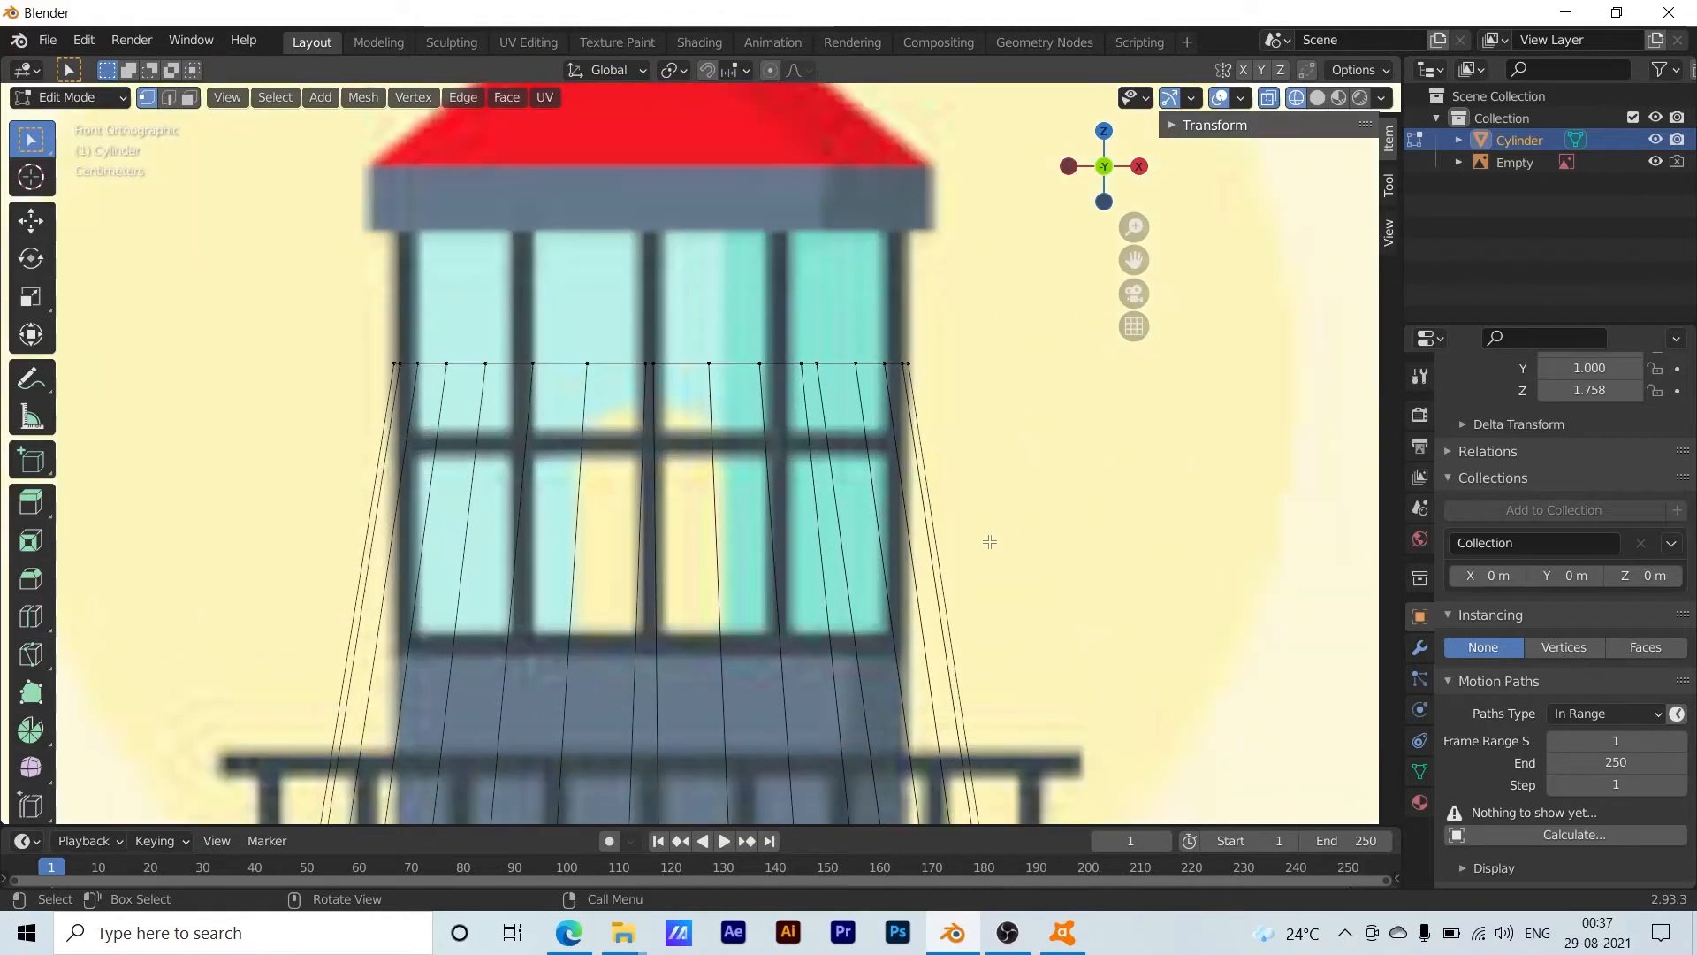
key(ctrl+r)
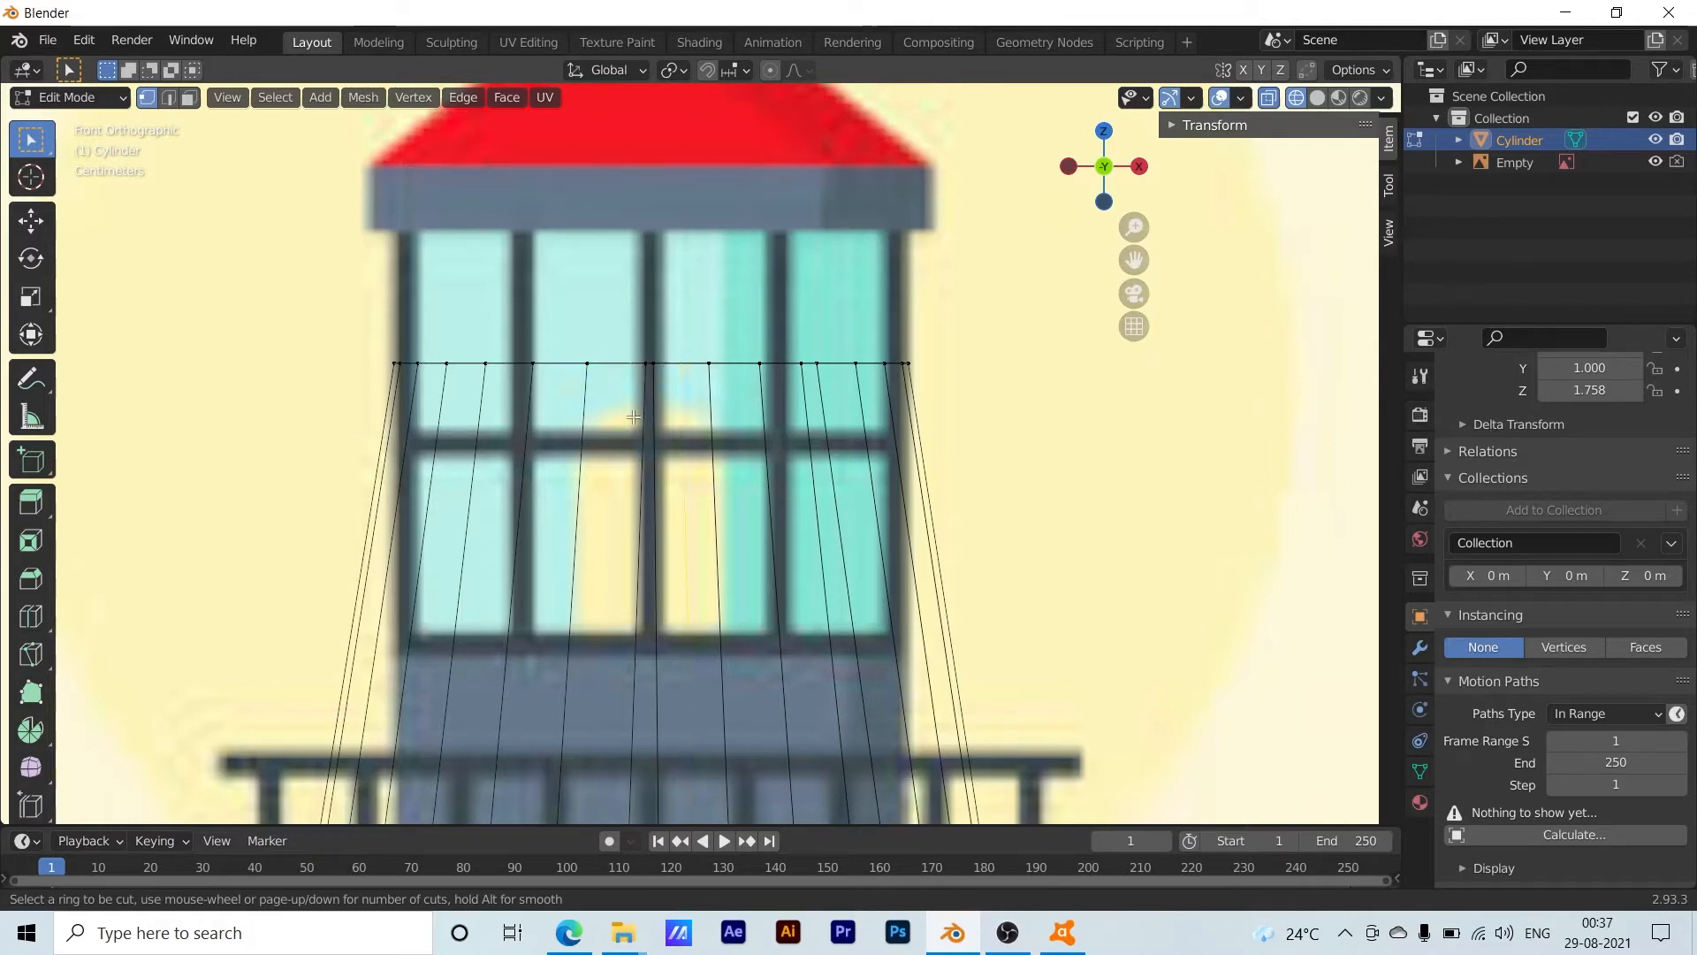
click(622, 594)
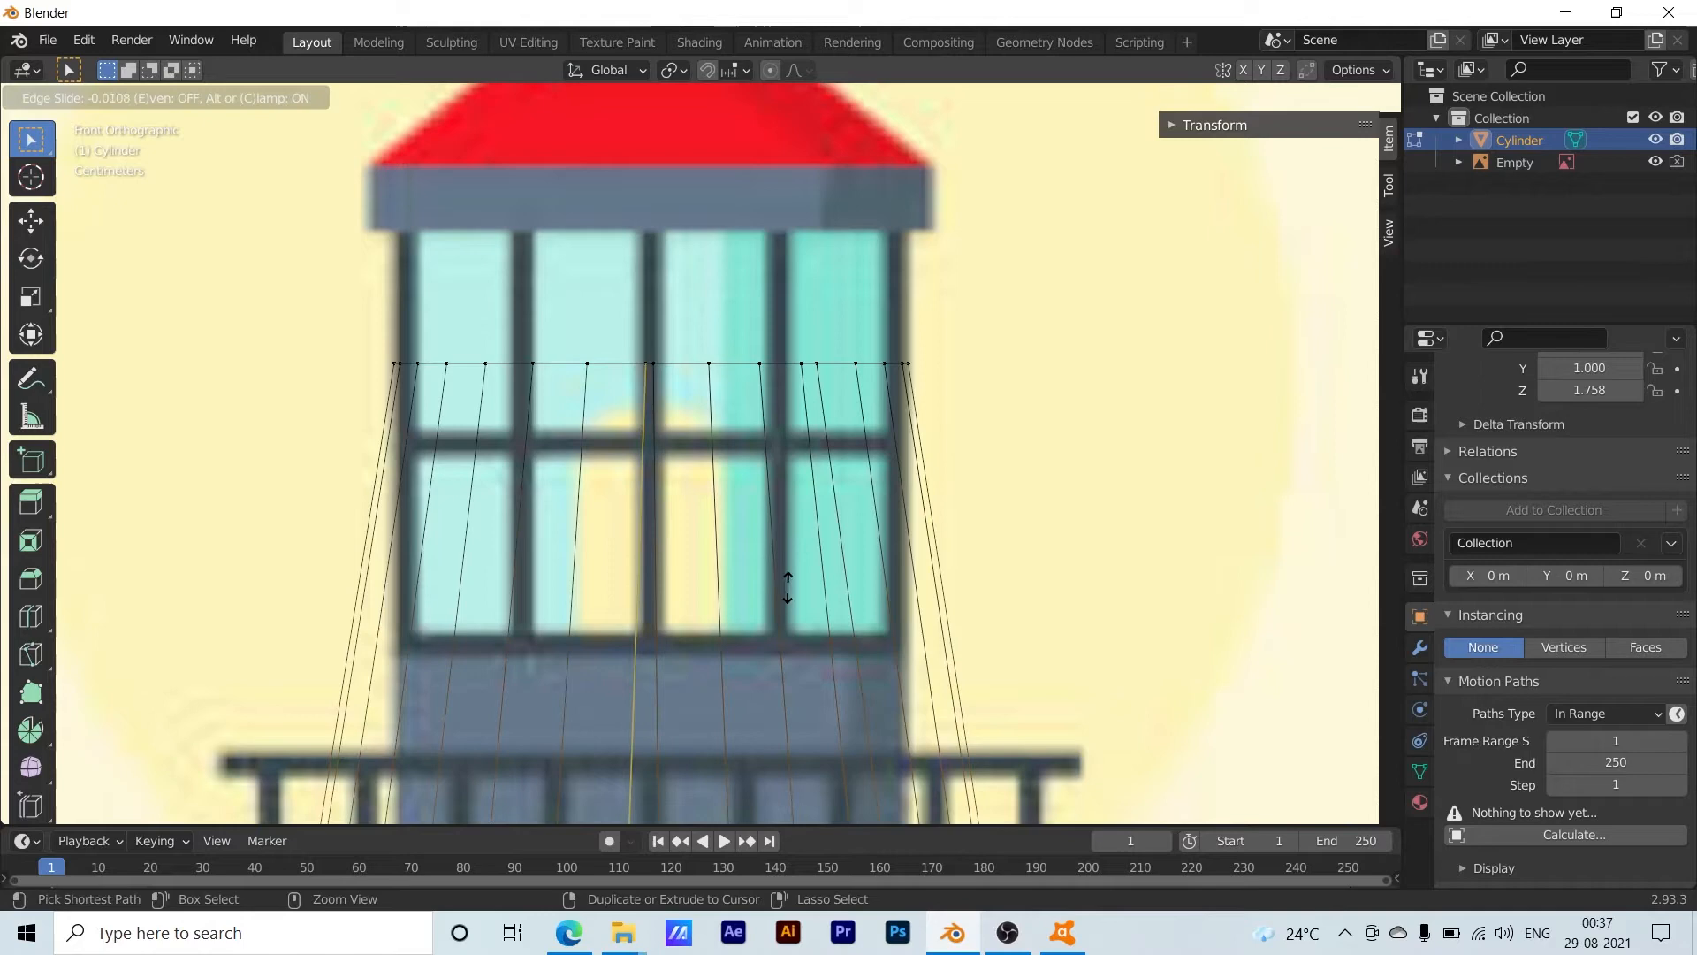
click(597, 581)
Add another loop cut around the upper tower and slide it up to the lantern windows' horizontal crossbar
scroll(619, 575, down, 4)
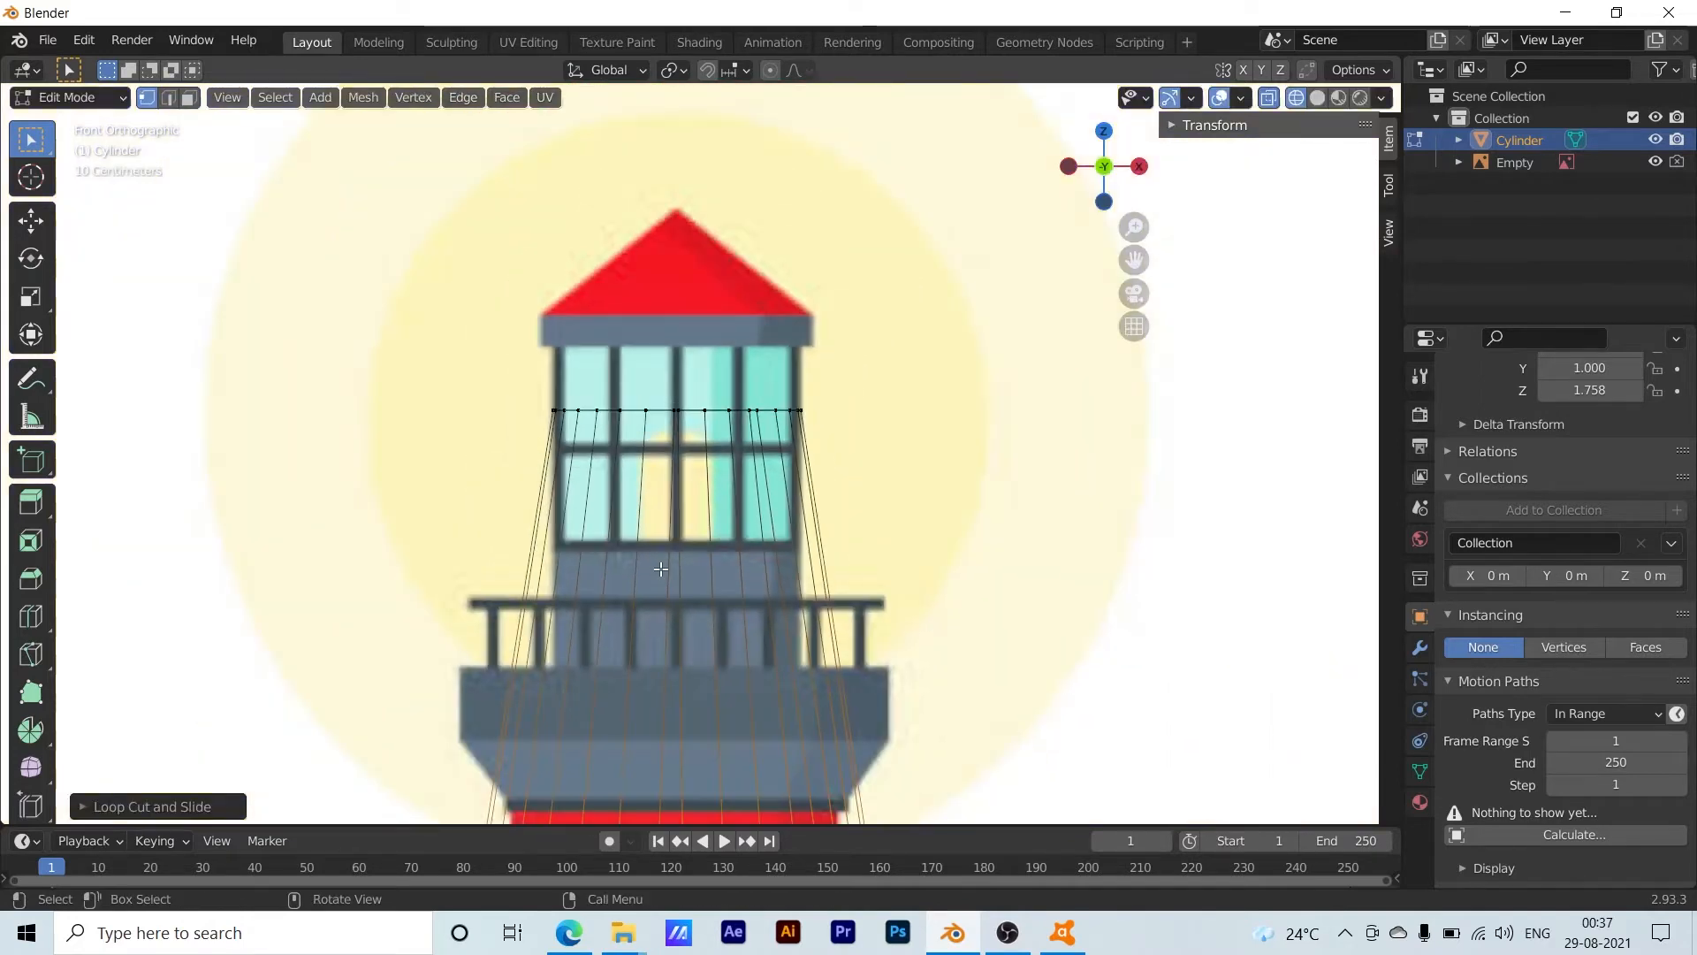
key(ctrl+r)
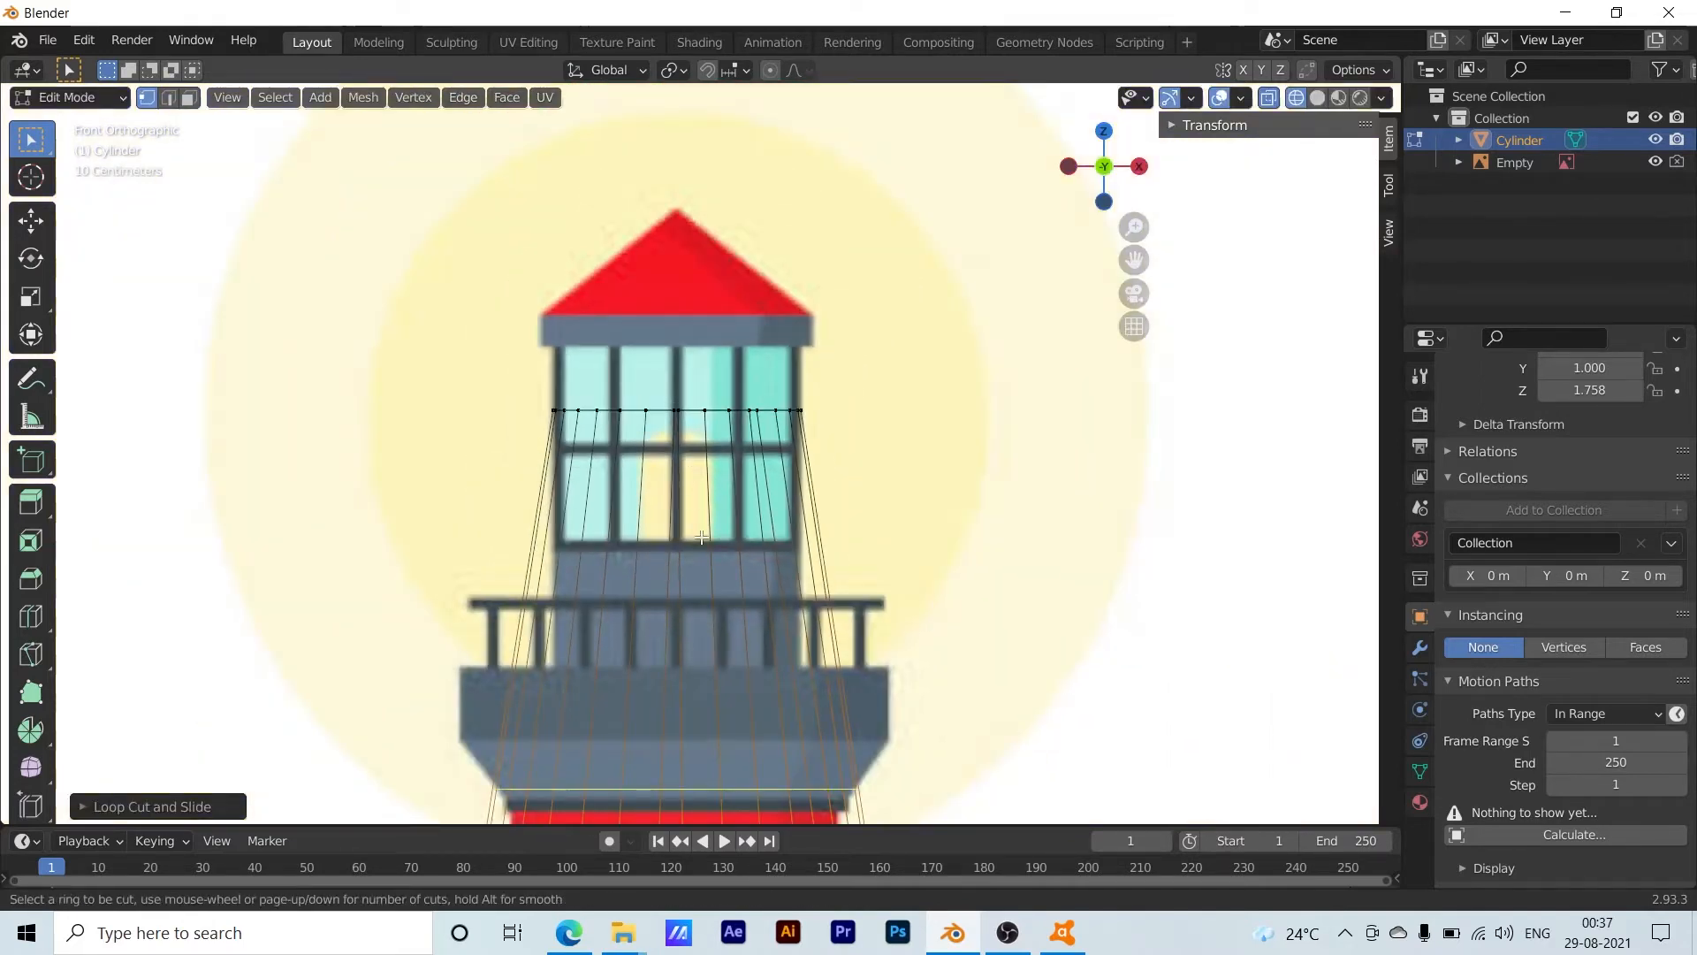
click(700, 789)
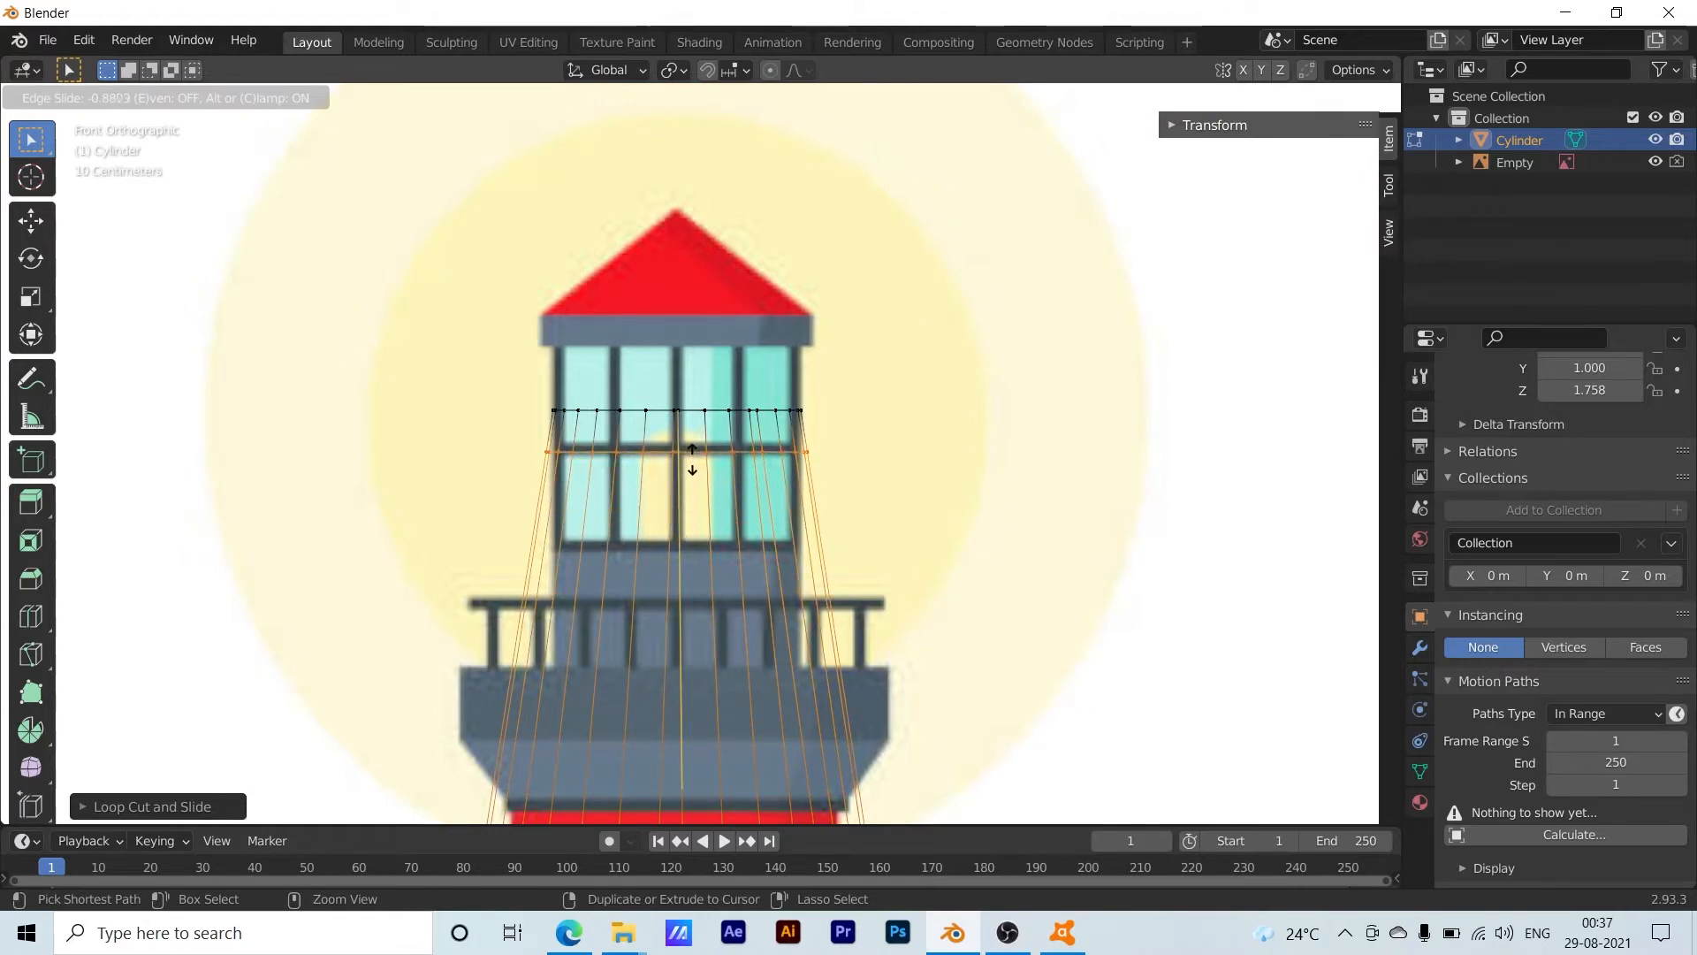
click(691, 460)
Try scaling the top ring of vertices along the X and Z axes, and undo the resize
scroll(824, 512, up, 5)
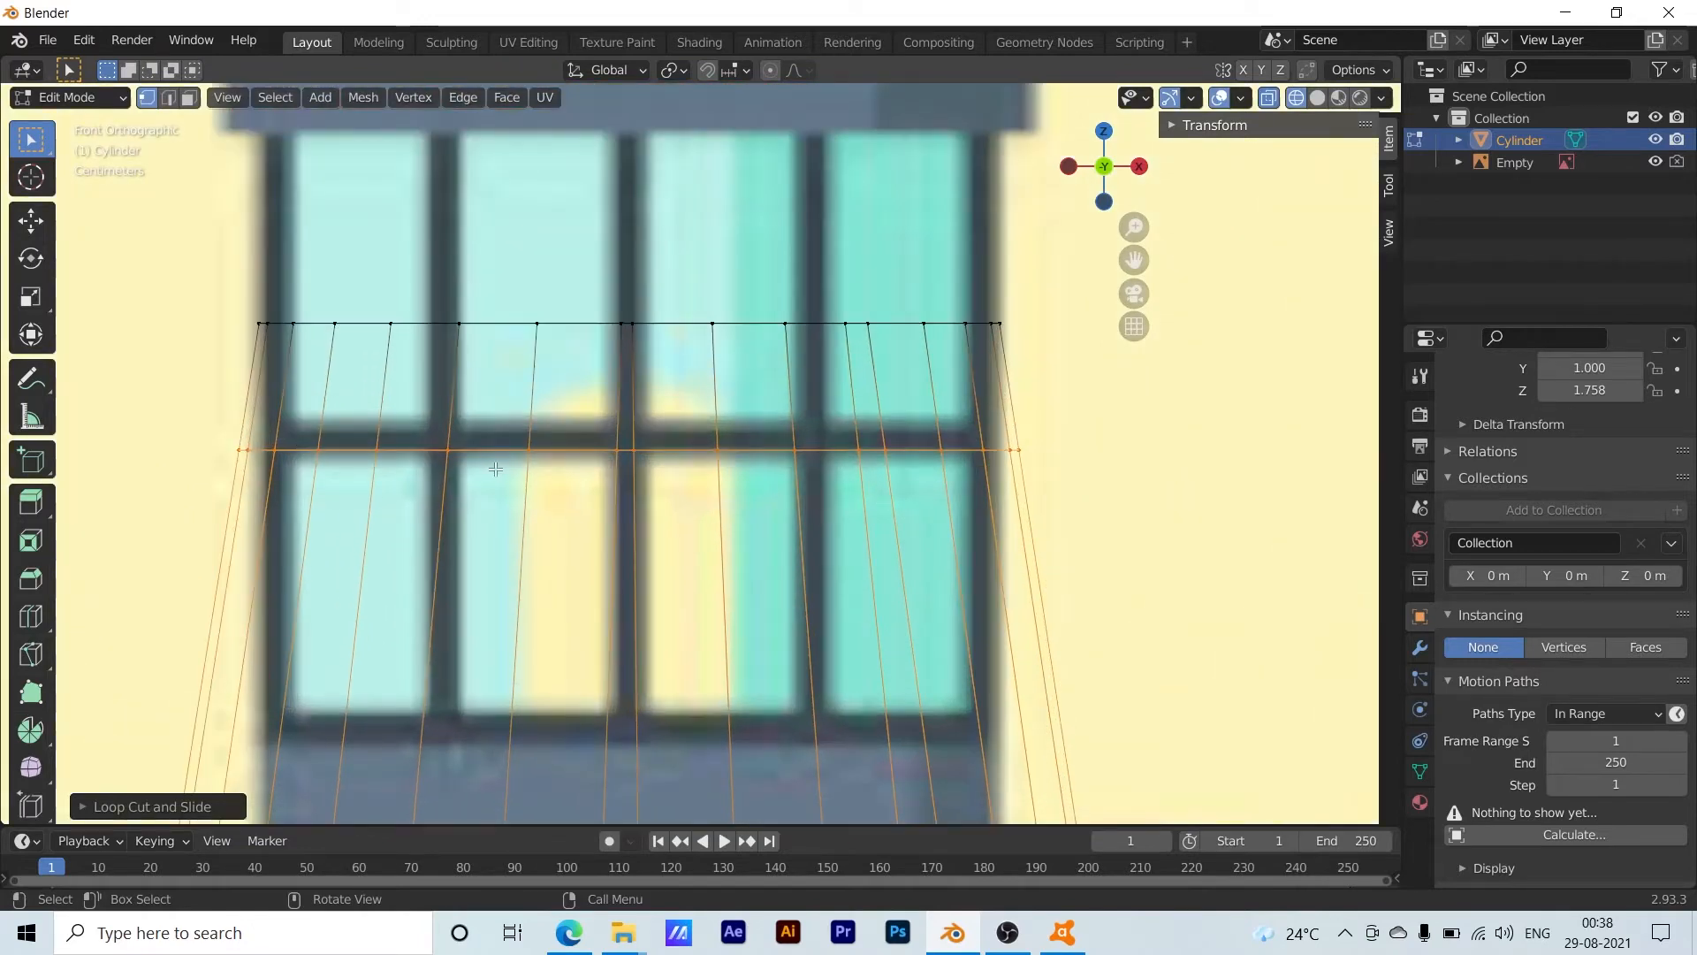
scroll(496, 468, up, 1)
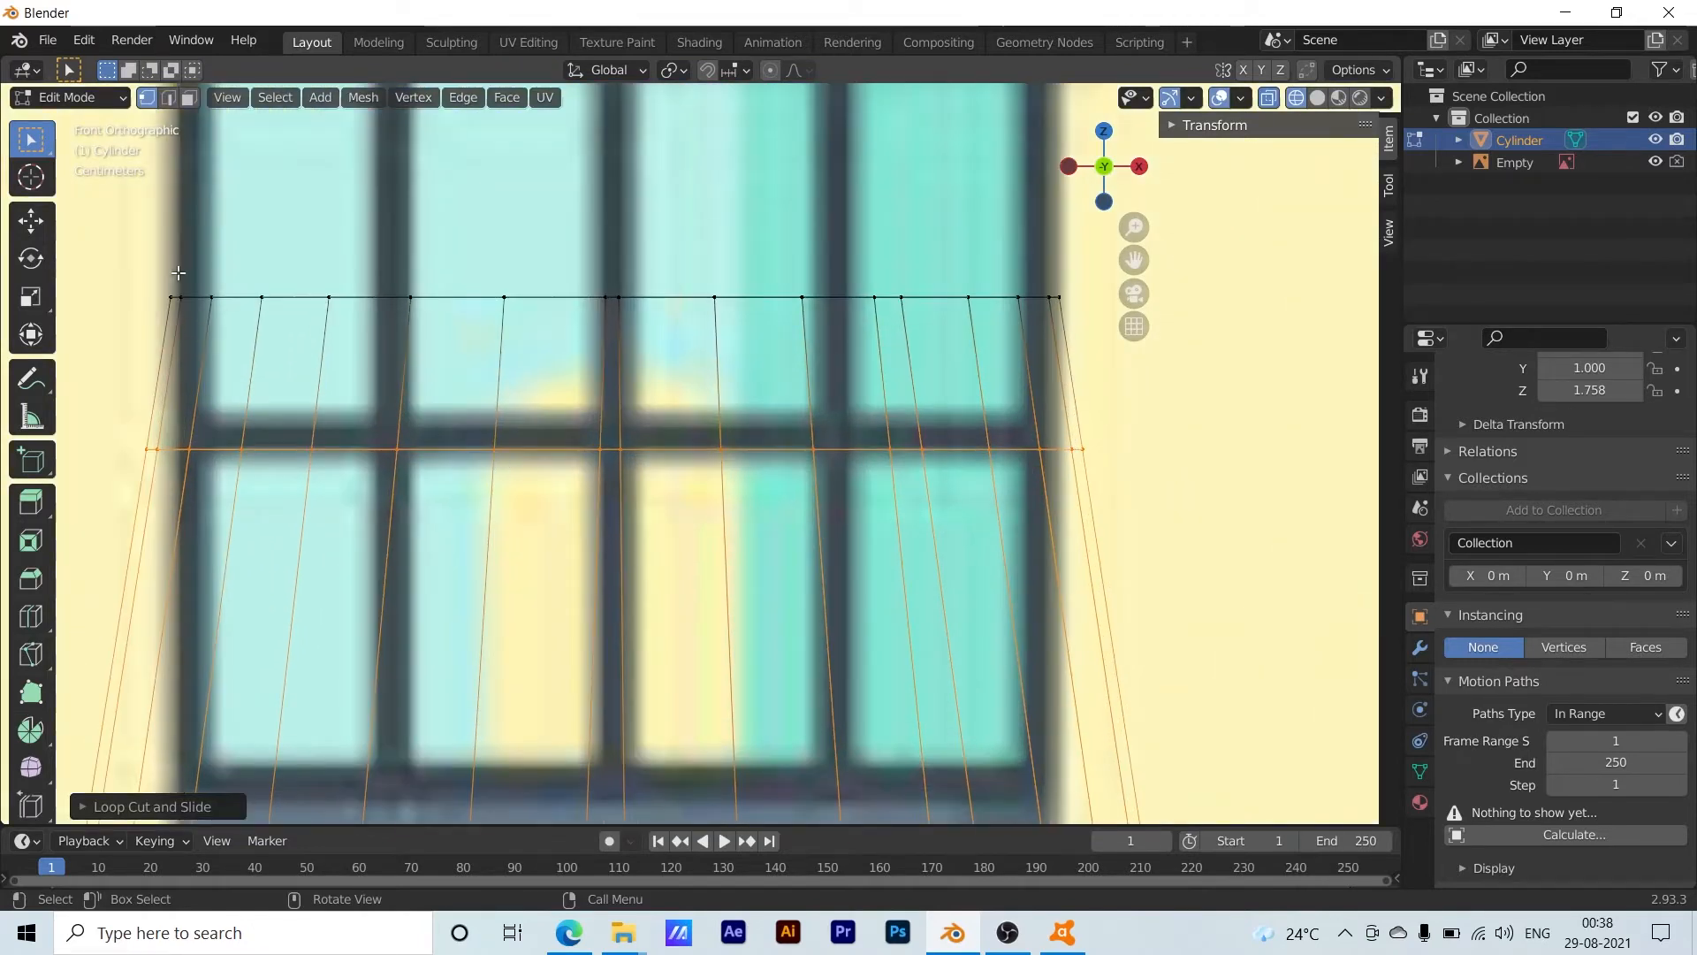
scroll(762, 352, down, 2)
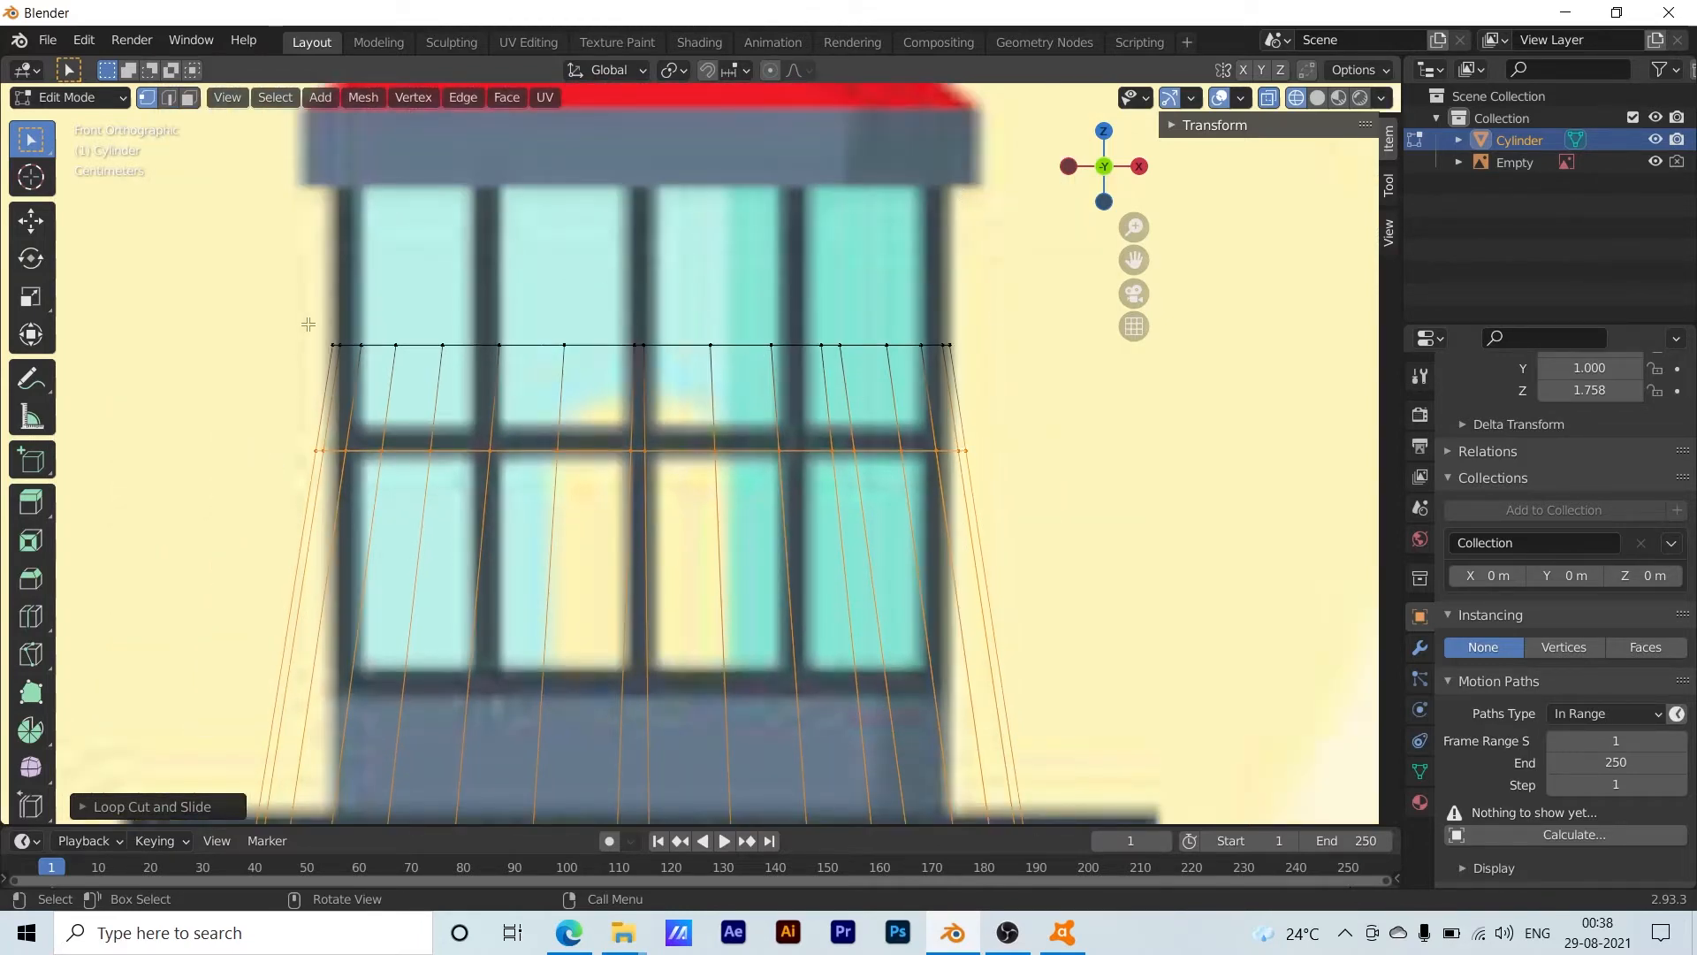
drag(309, 324, 969, 395)
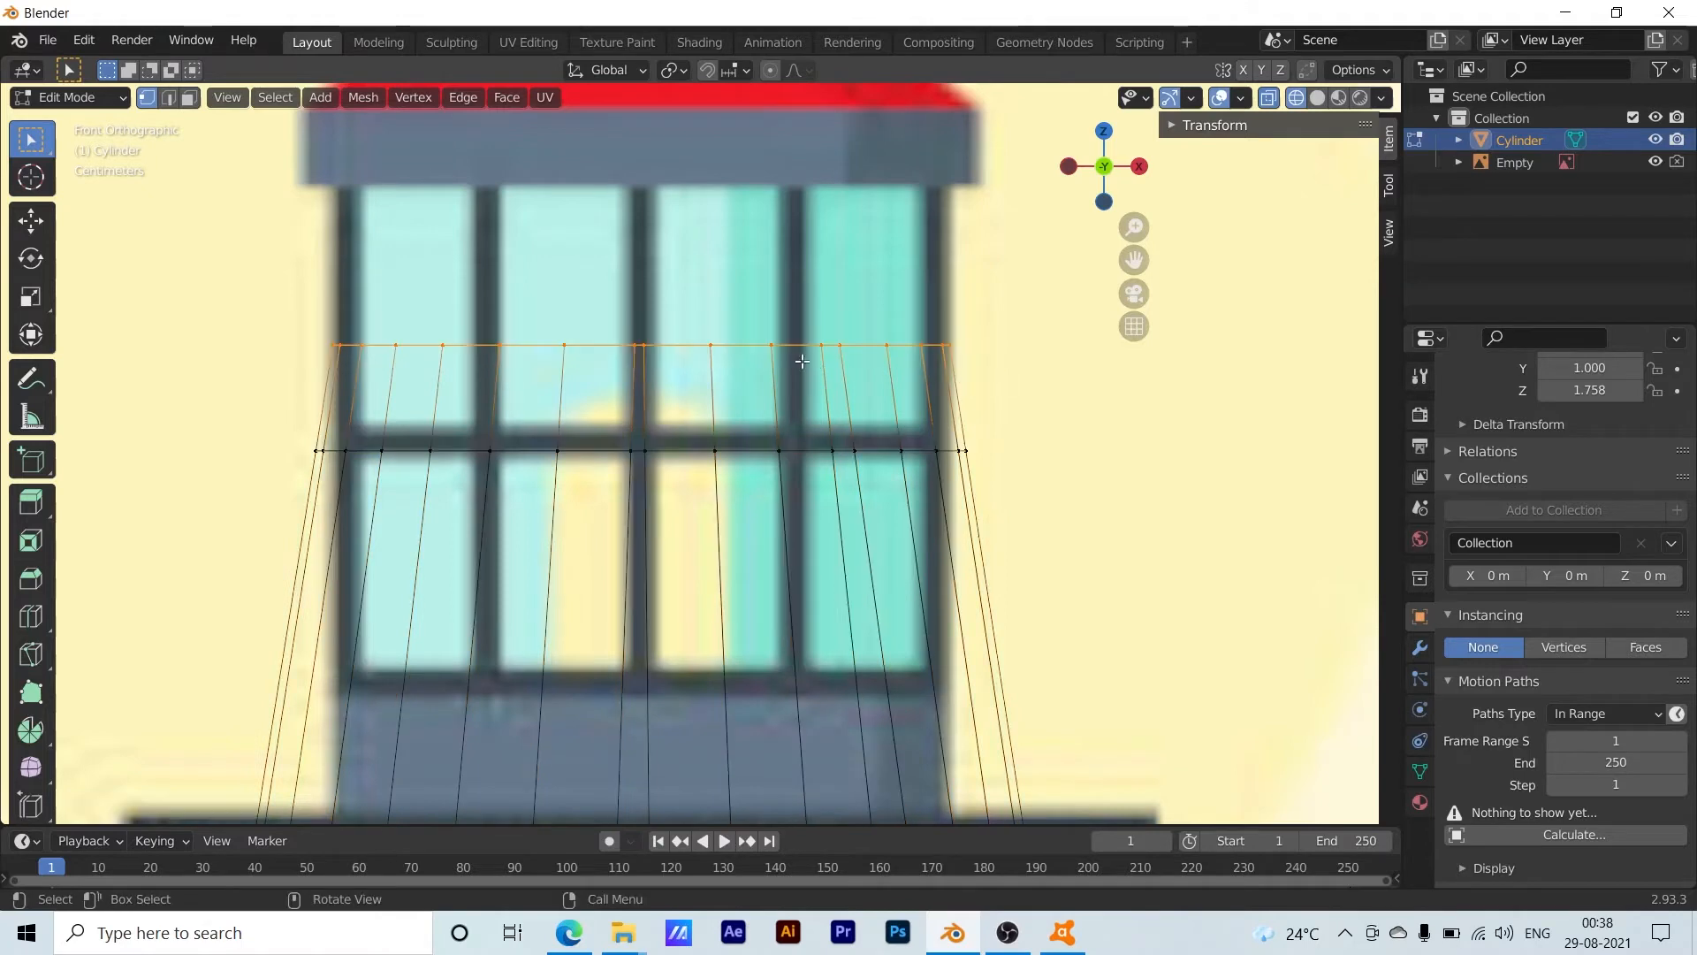
key(s)
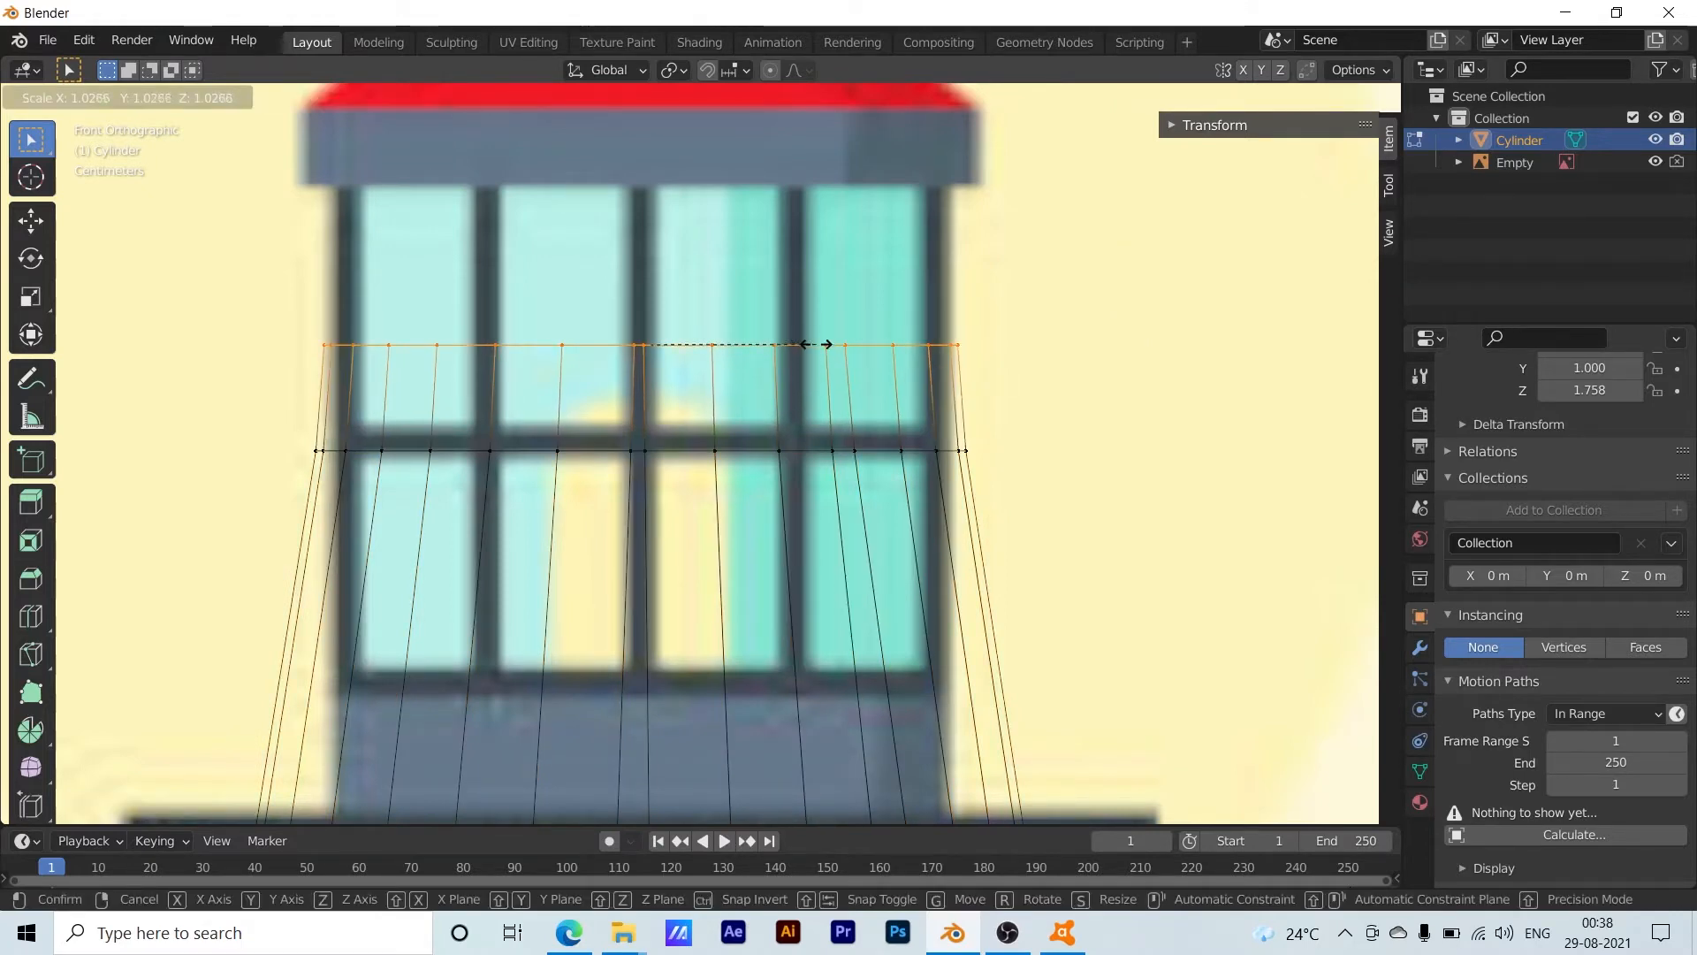
key(x)
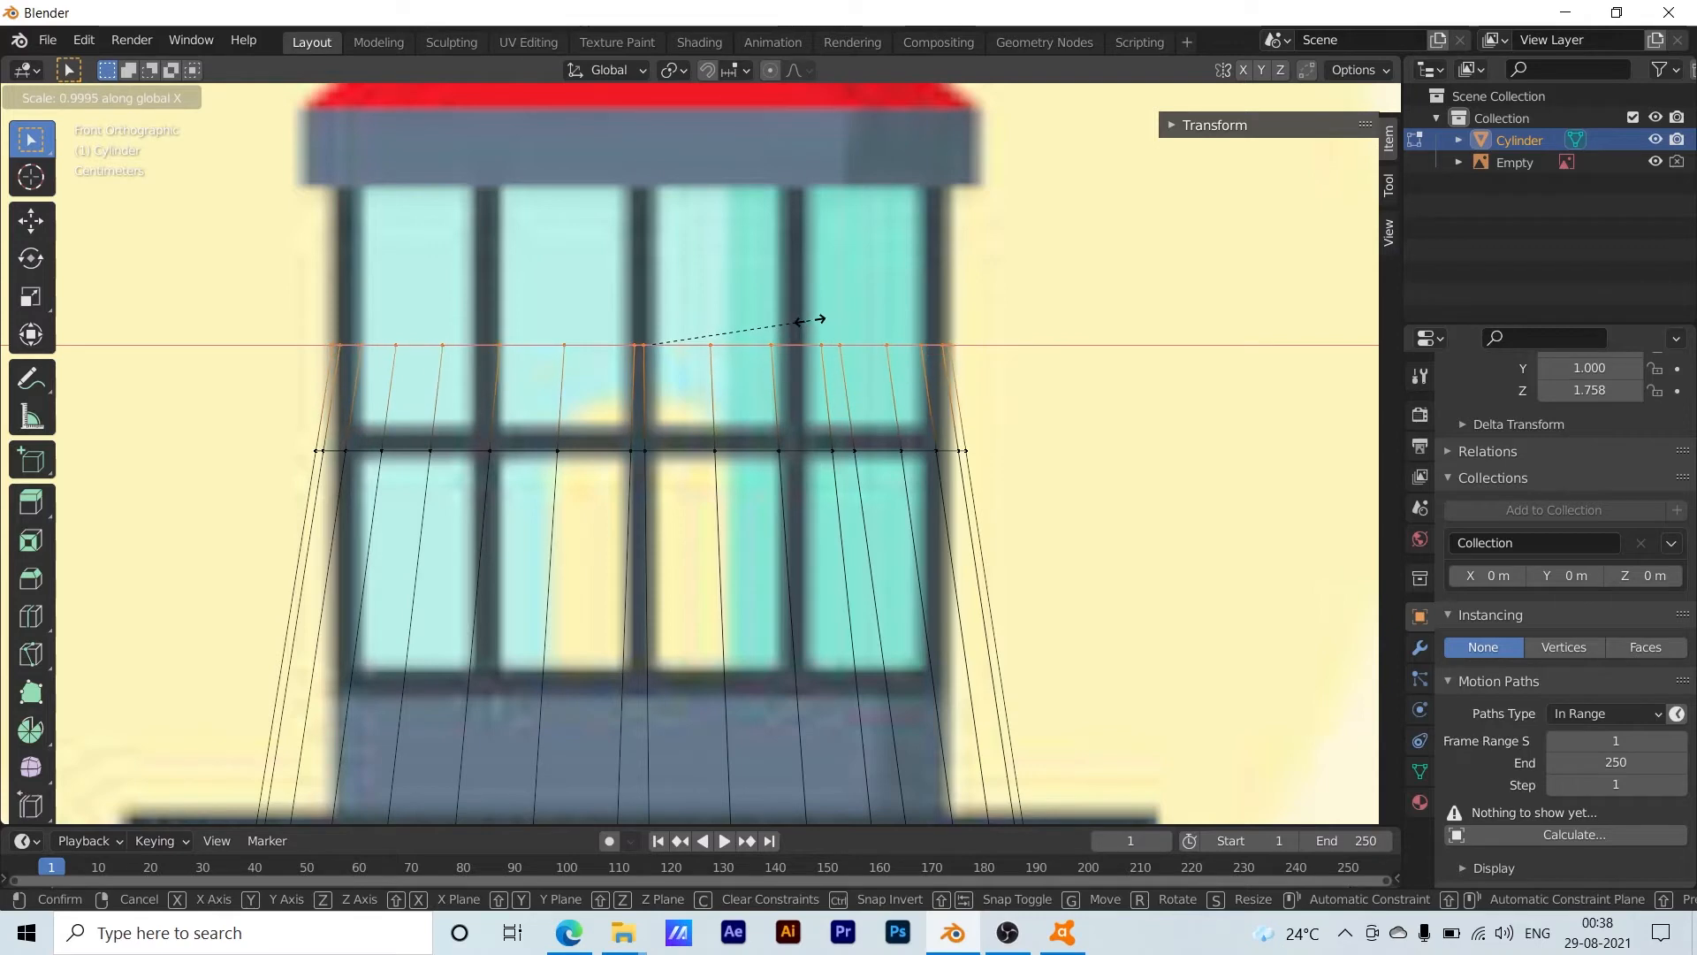
key(z)
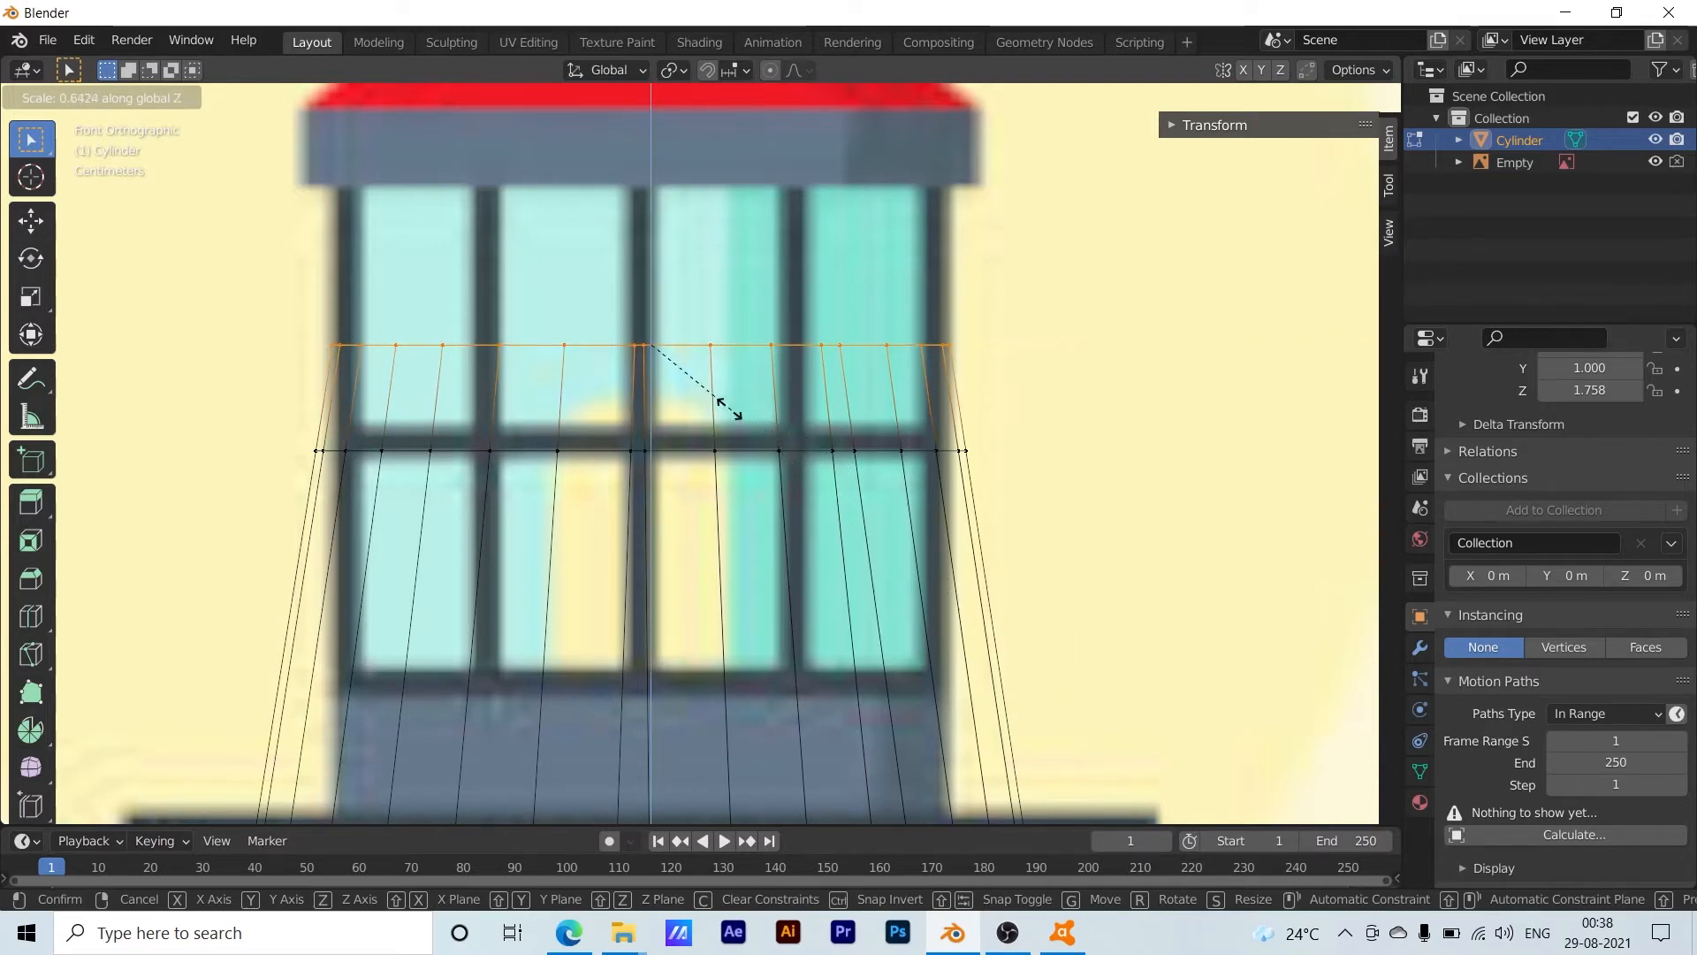
click(663, 352)
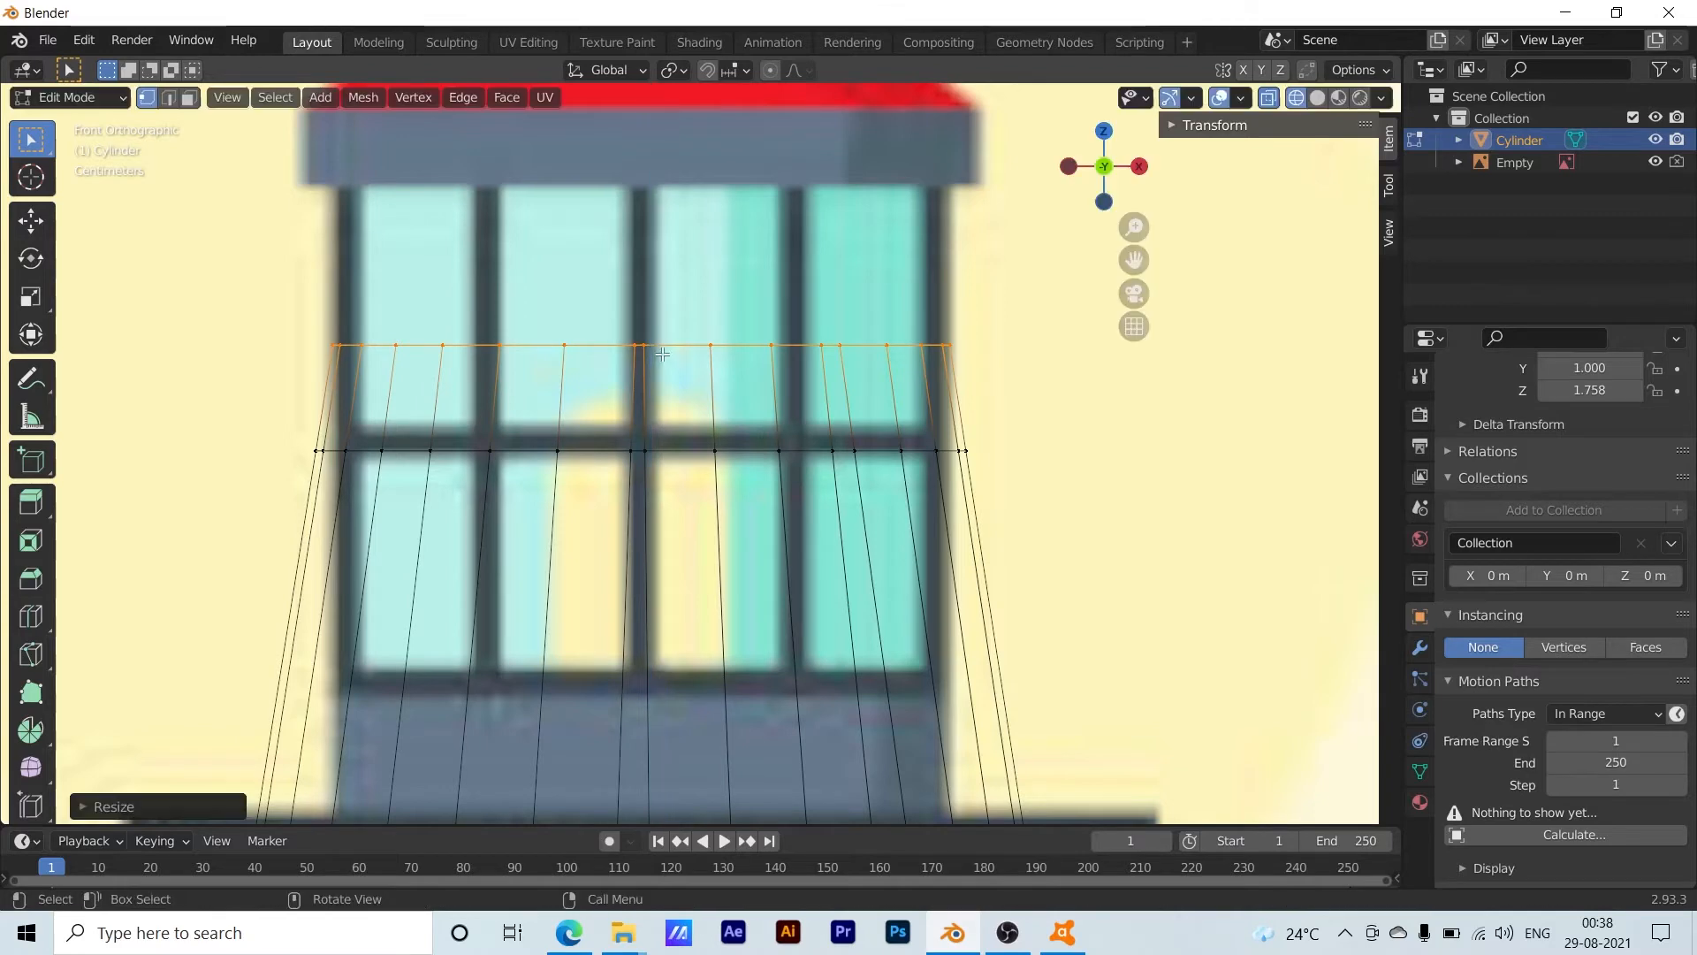
key(ctrl+z)
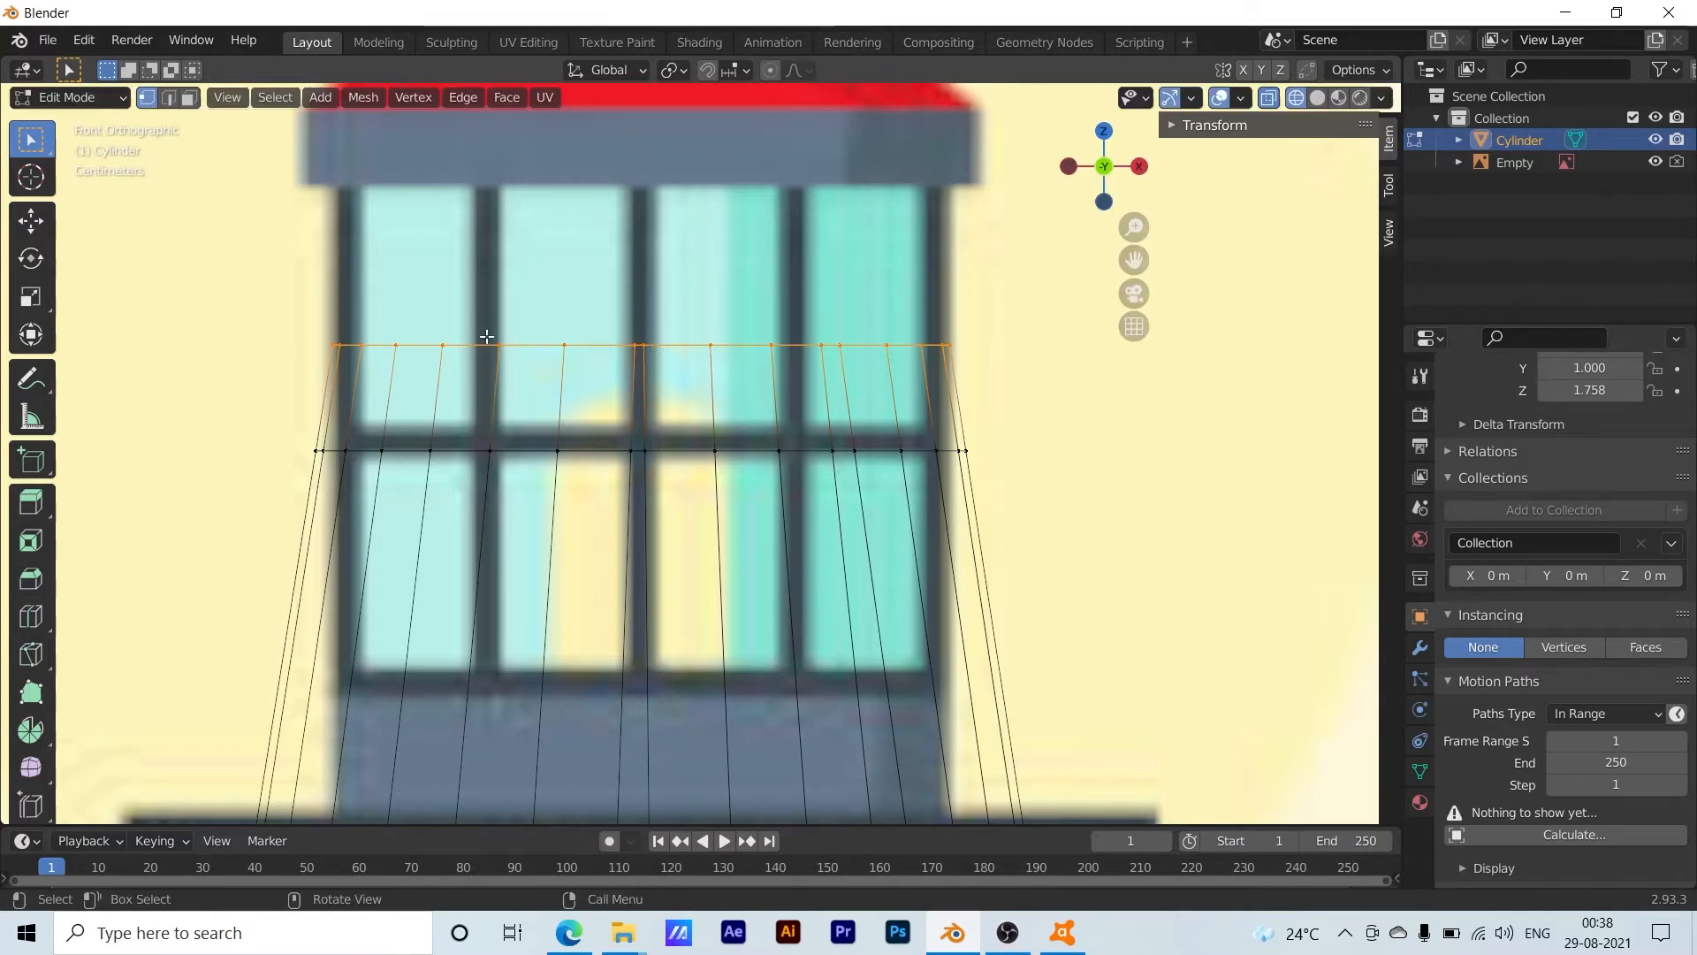
Try narrowing the top ring of vertices along the Y axis, check its shape in perspective, and undo the resize
drag(296, 309, 1006, 363)
key(s)
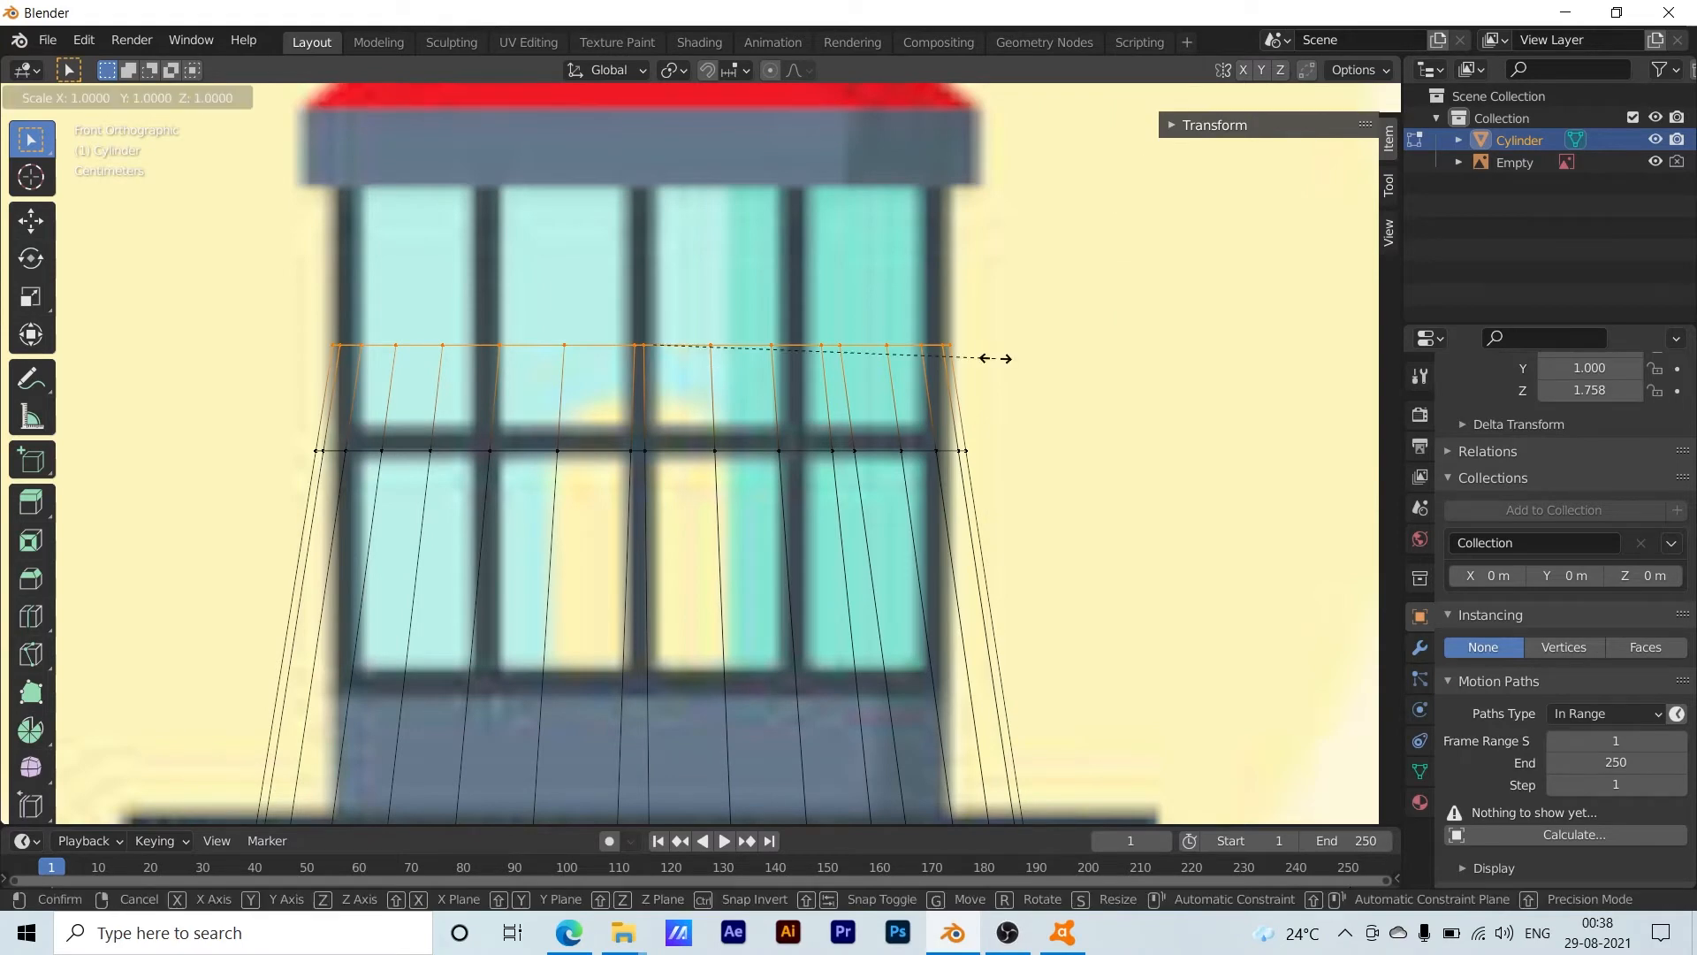
key(y)
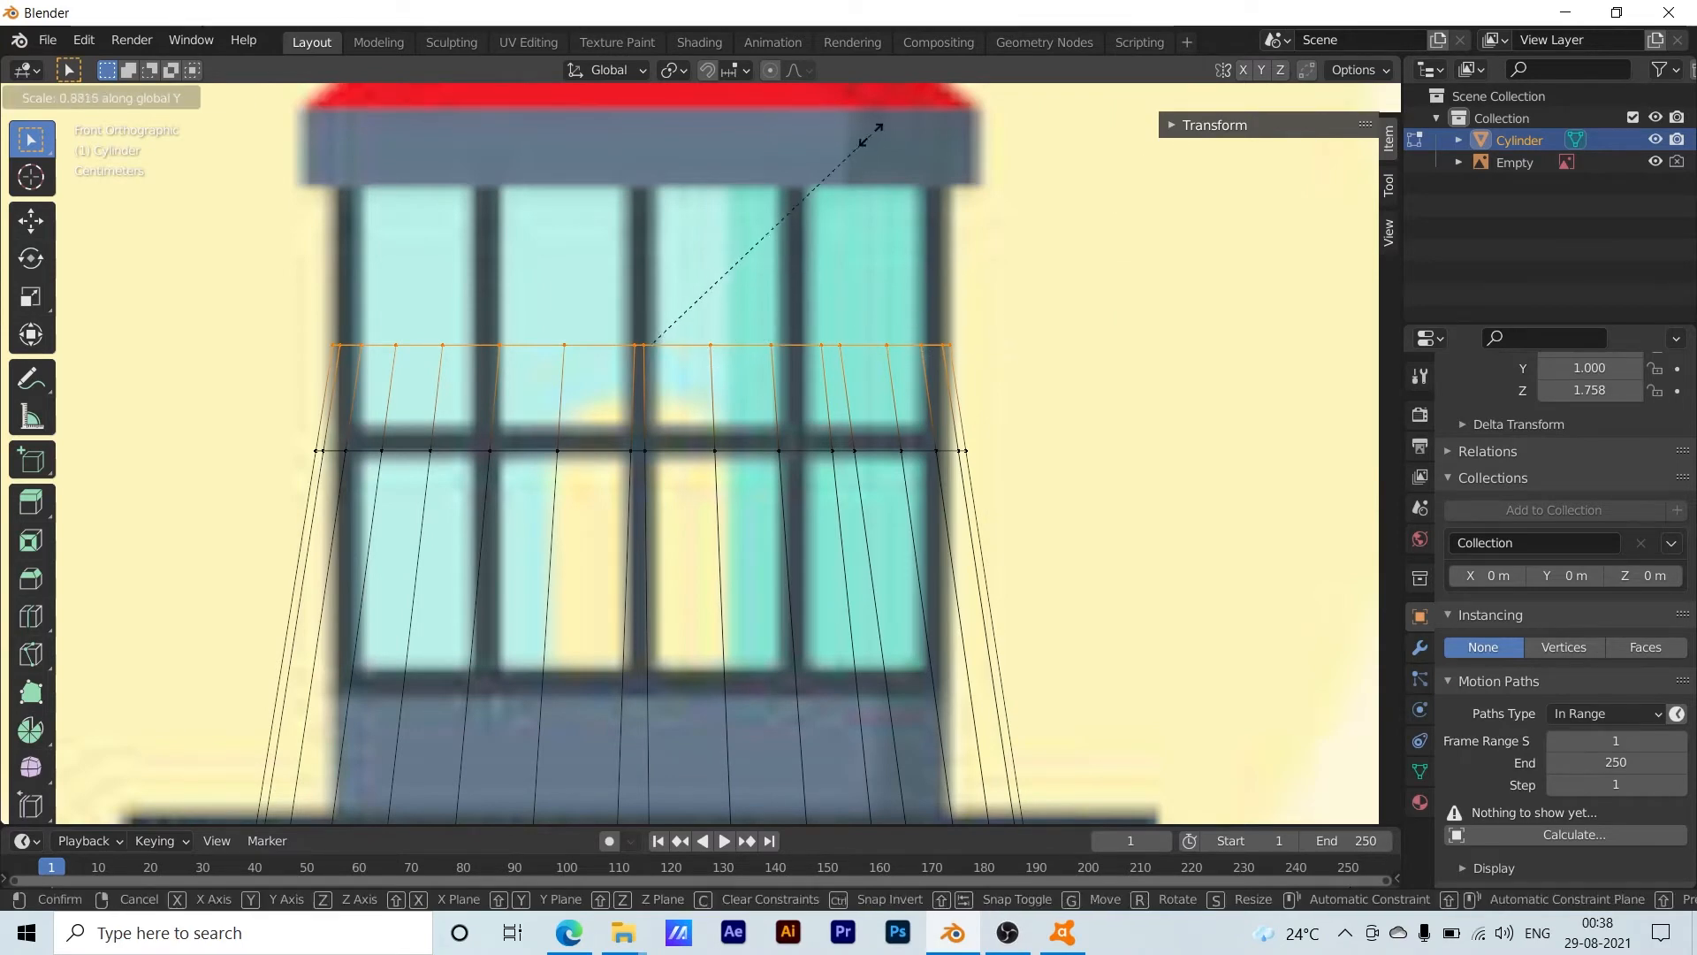
click(699, 292)
middle_drag(967, 371, 814, 513)
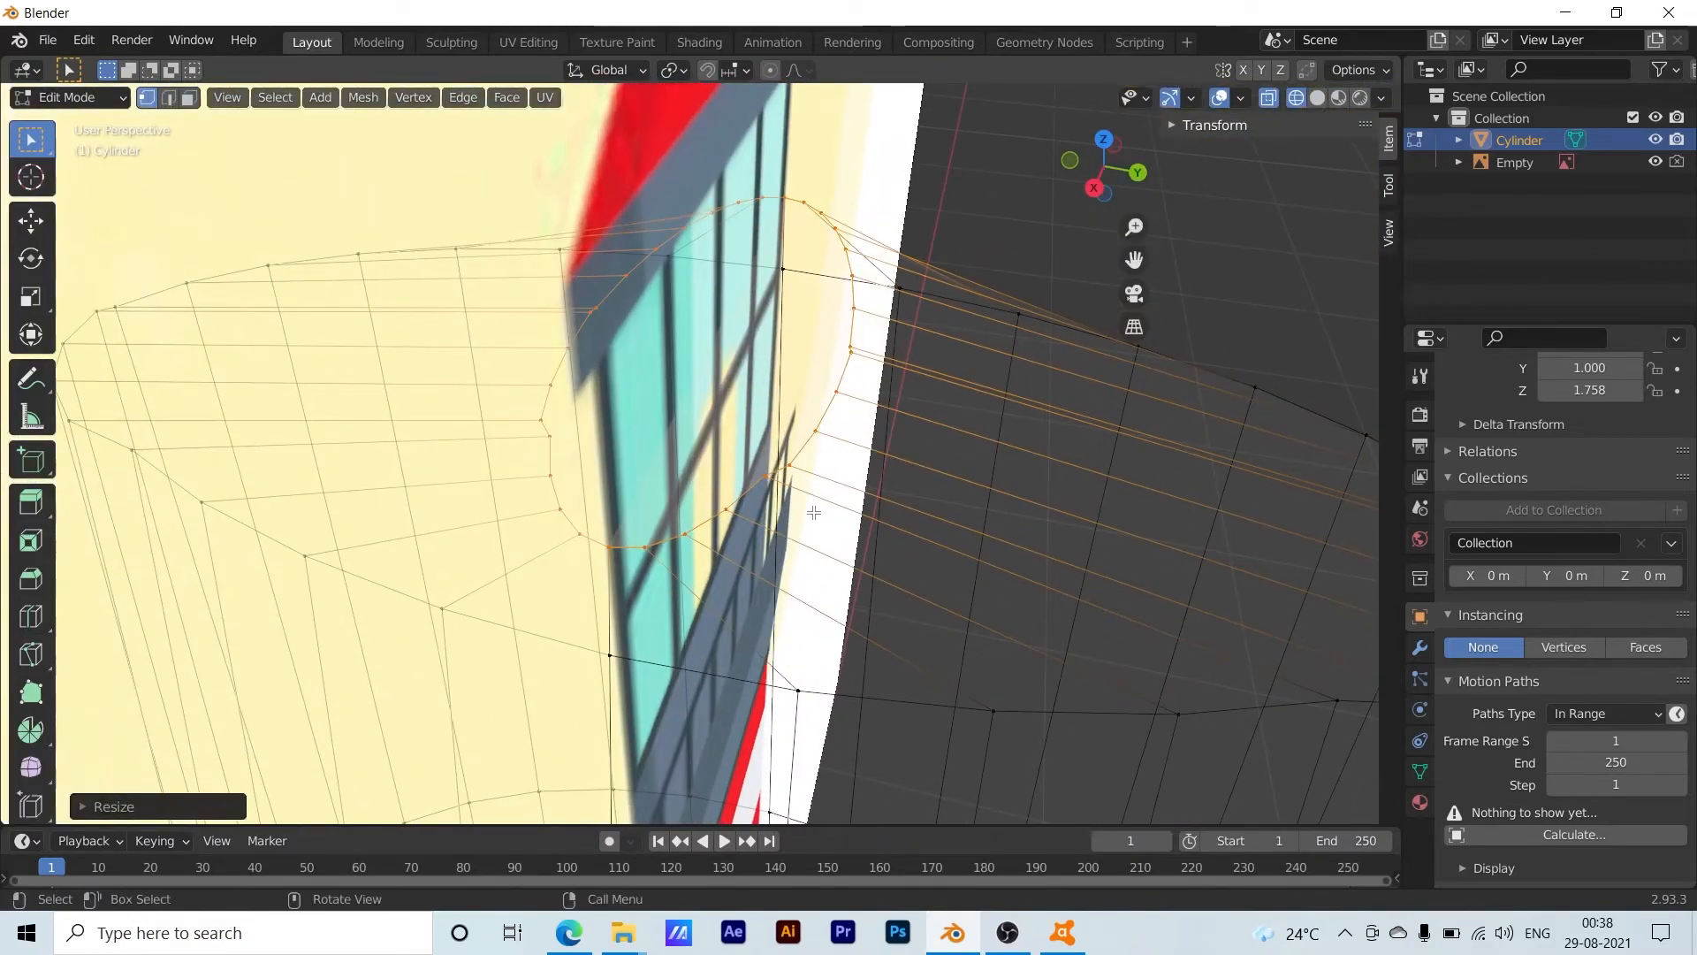
scroll(812, 511, down, 6)
middle_drag(1074, 527, 1014, 531)
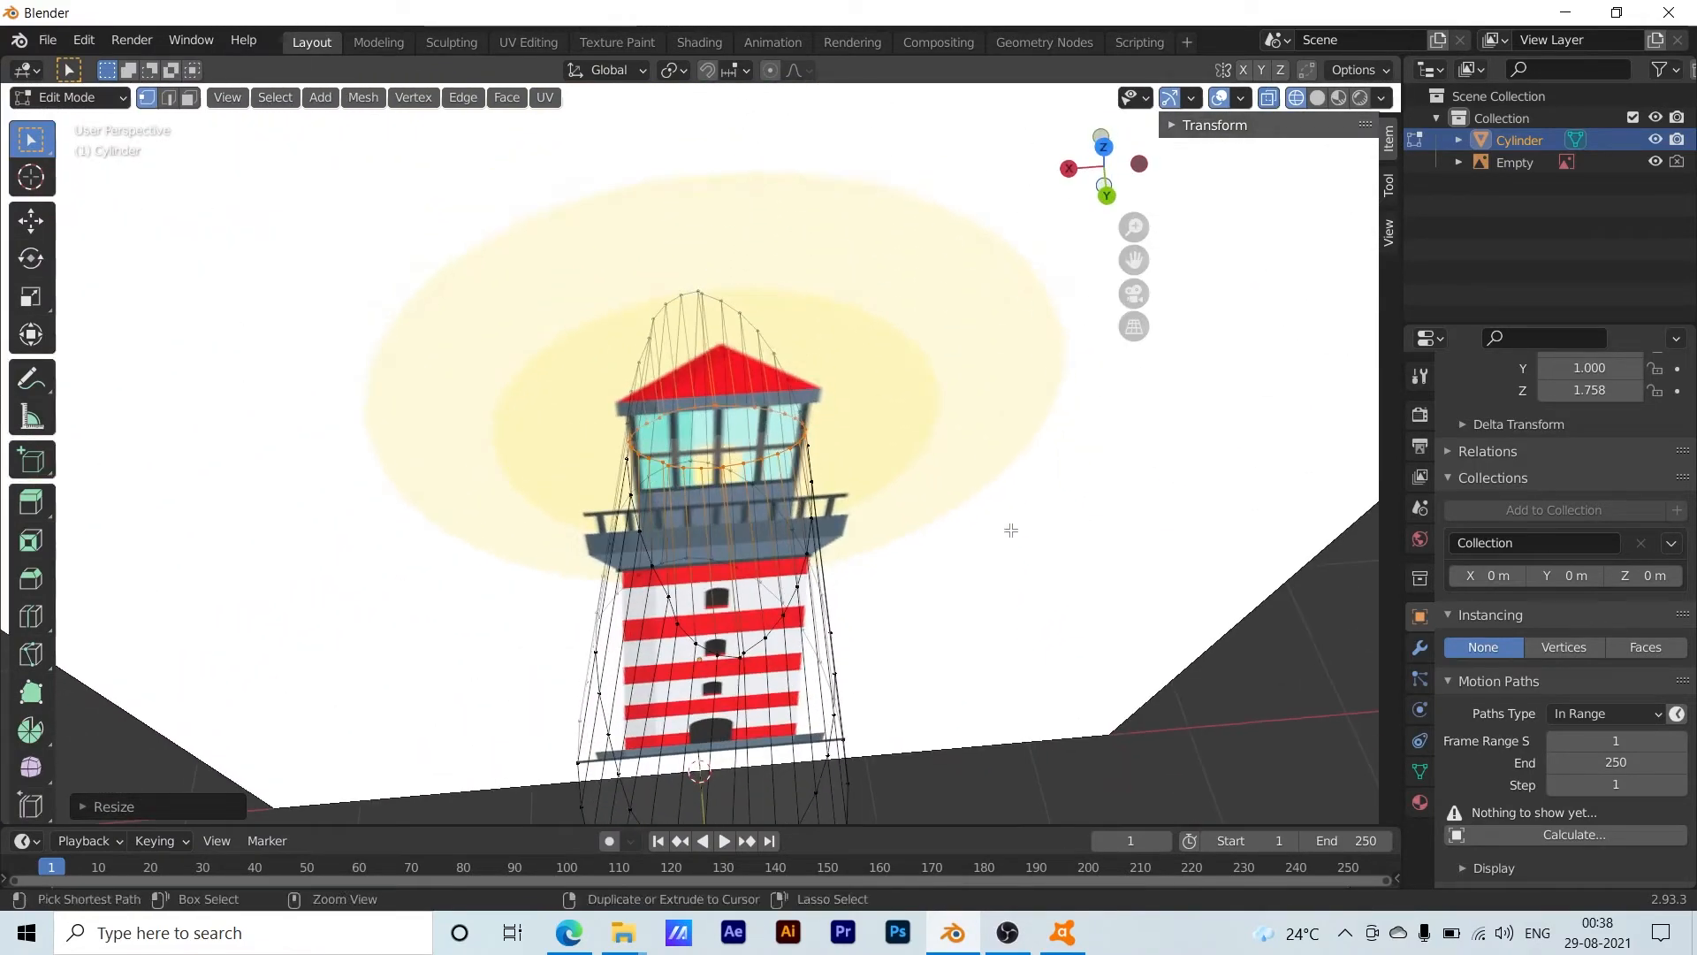
key(ctrl+z)
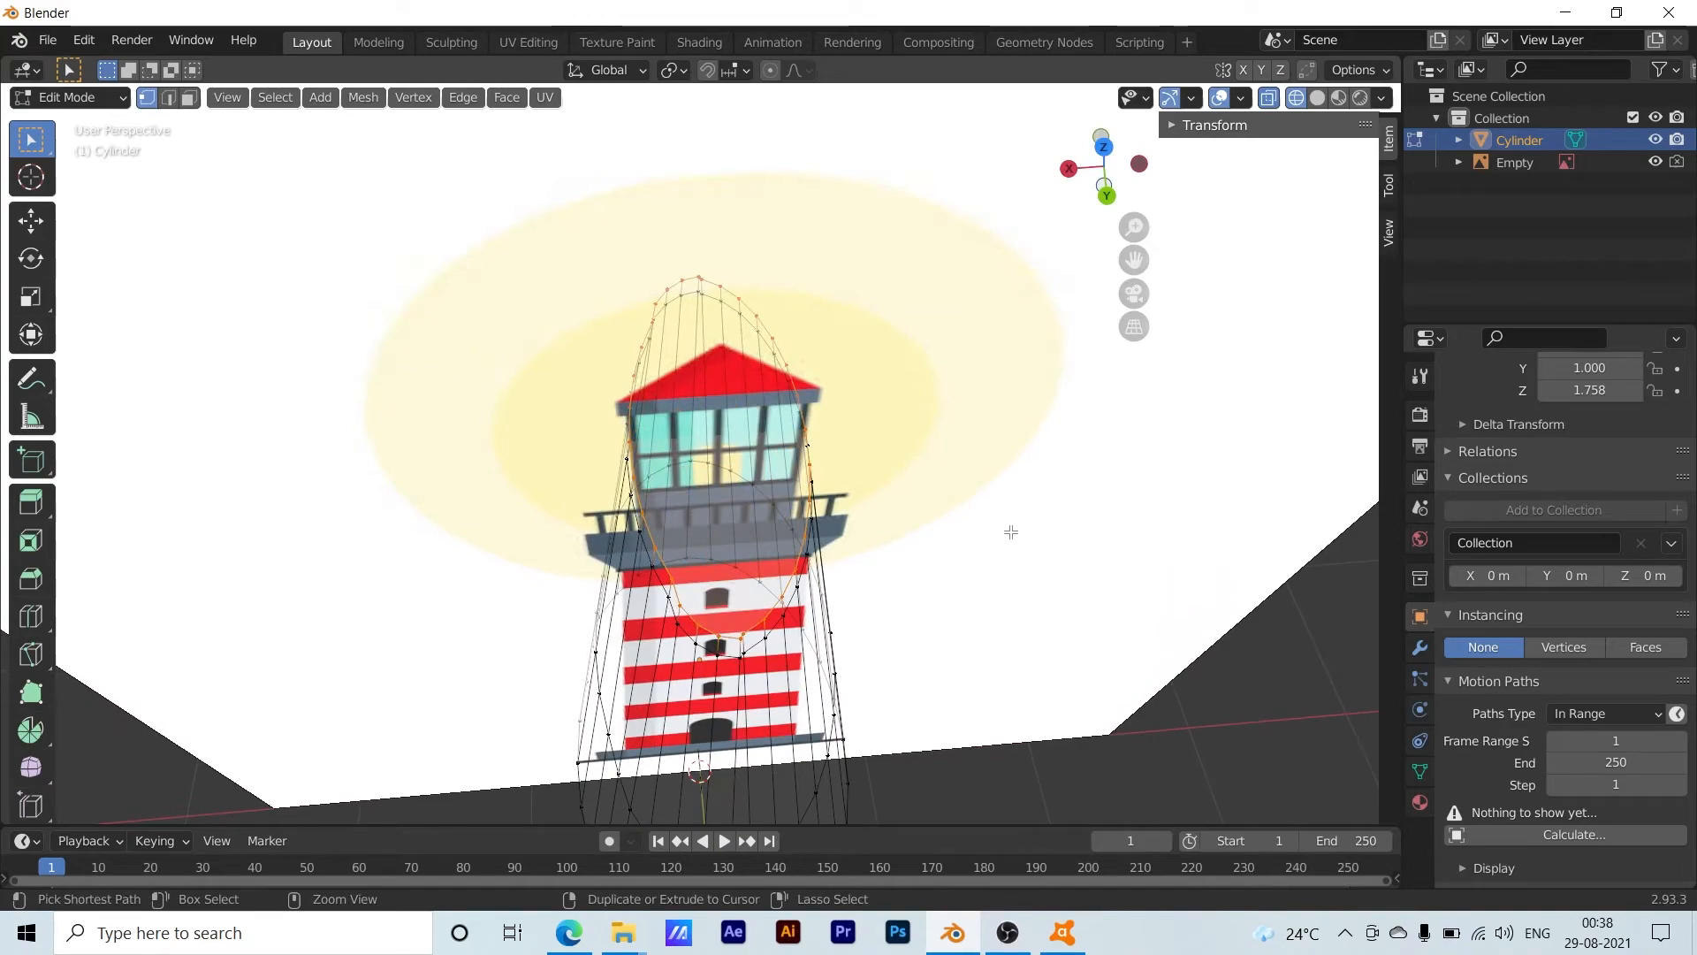
Change to face selection mode and display the cylinder with solid viewport shading
middle_drag(469, 414, 835, 592)
scroll(836, 591, down, 2)
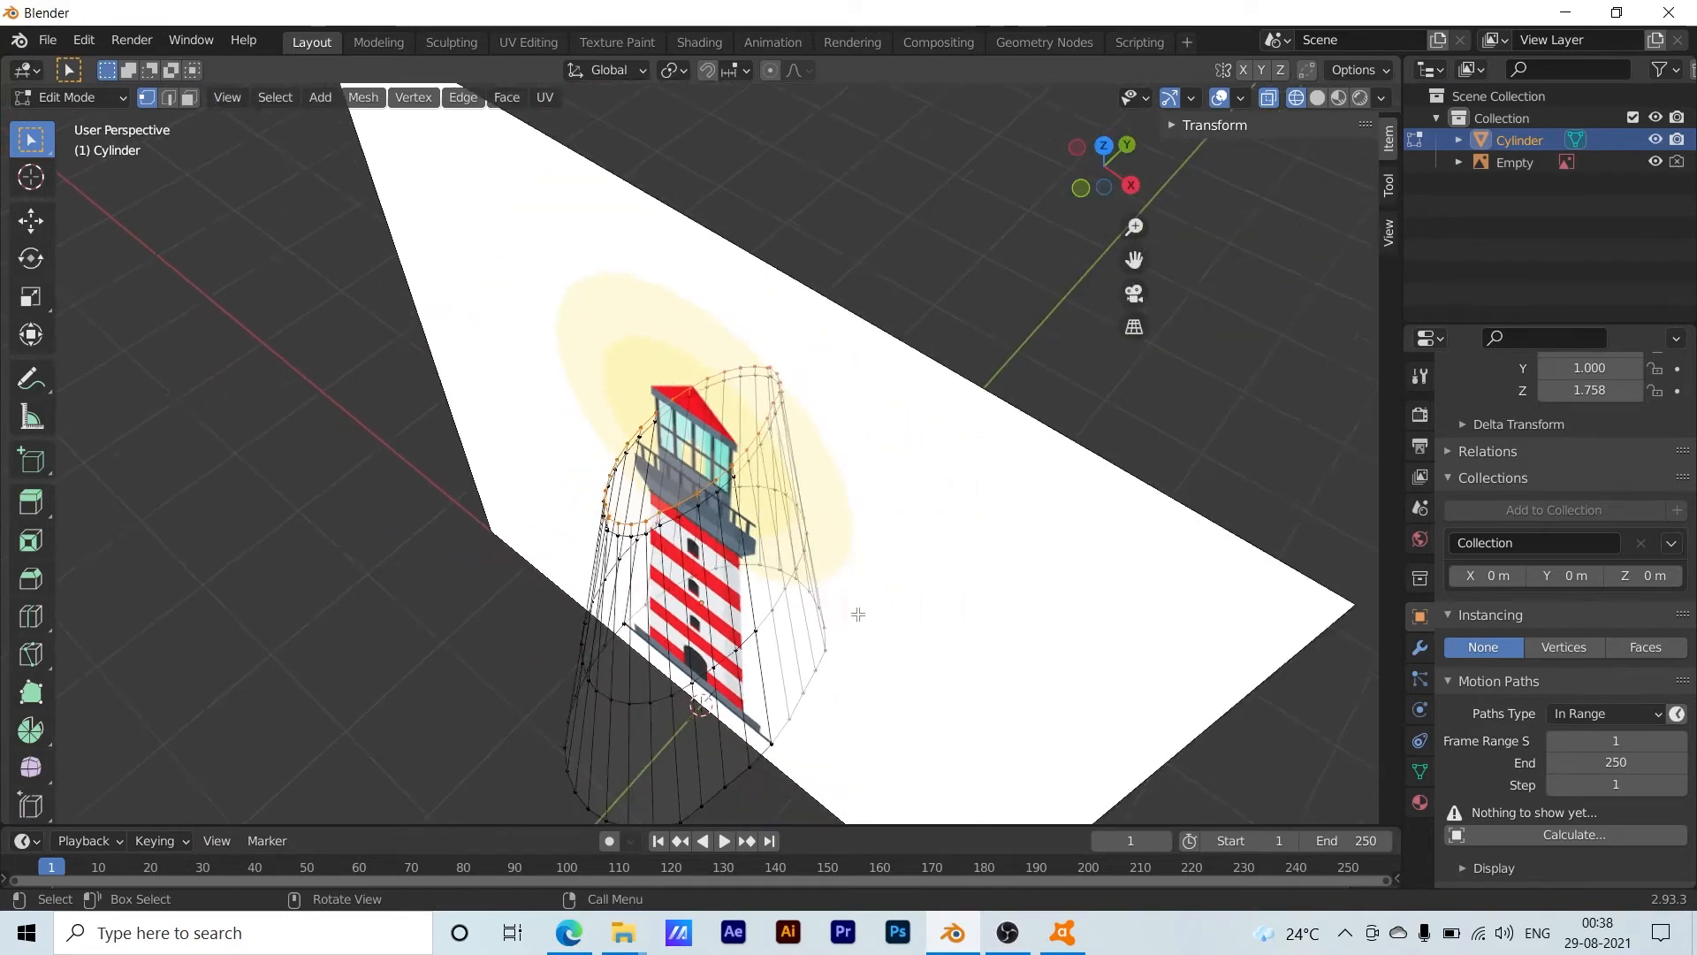
scroll(840, 601, up, 6)
middle_drag(585, 535, 700, 401)
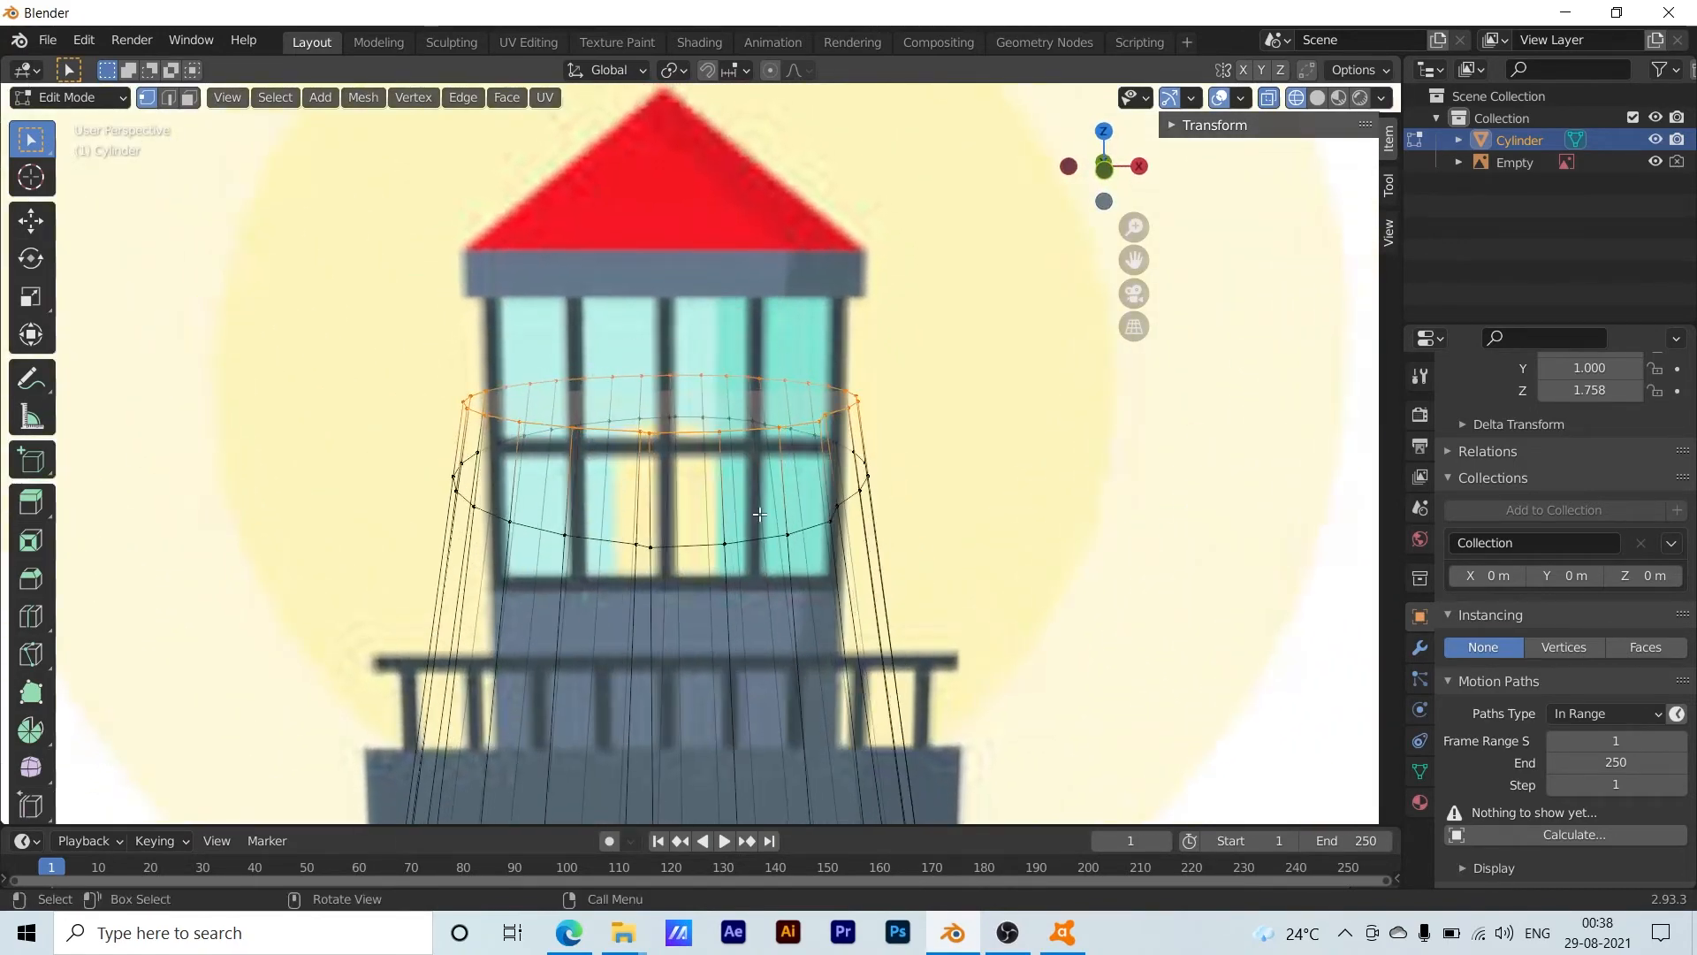
scroll(861, 457, up, 4)
scroll(861, 458, down, 2)
scroll(861, 458, down, 2)
click(188, 97)
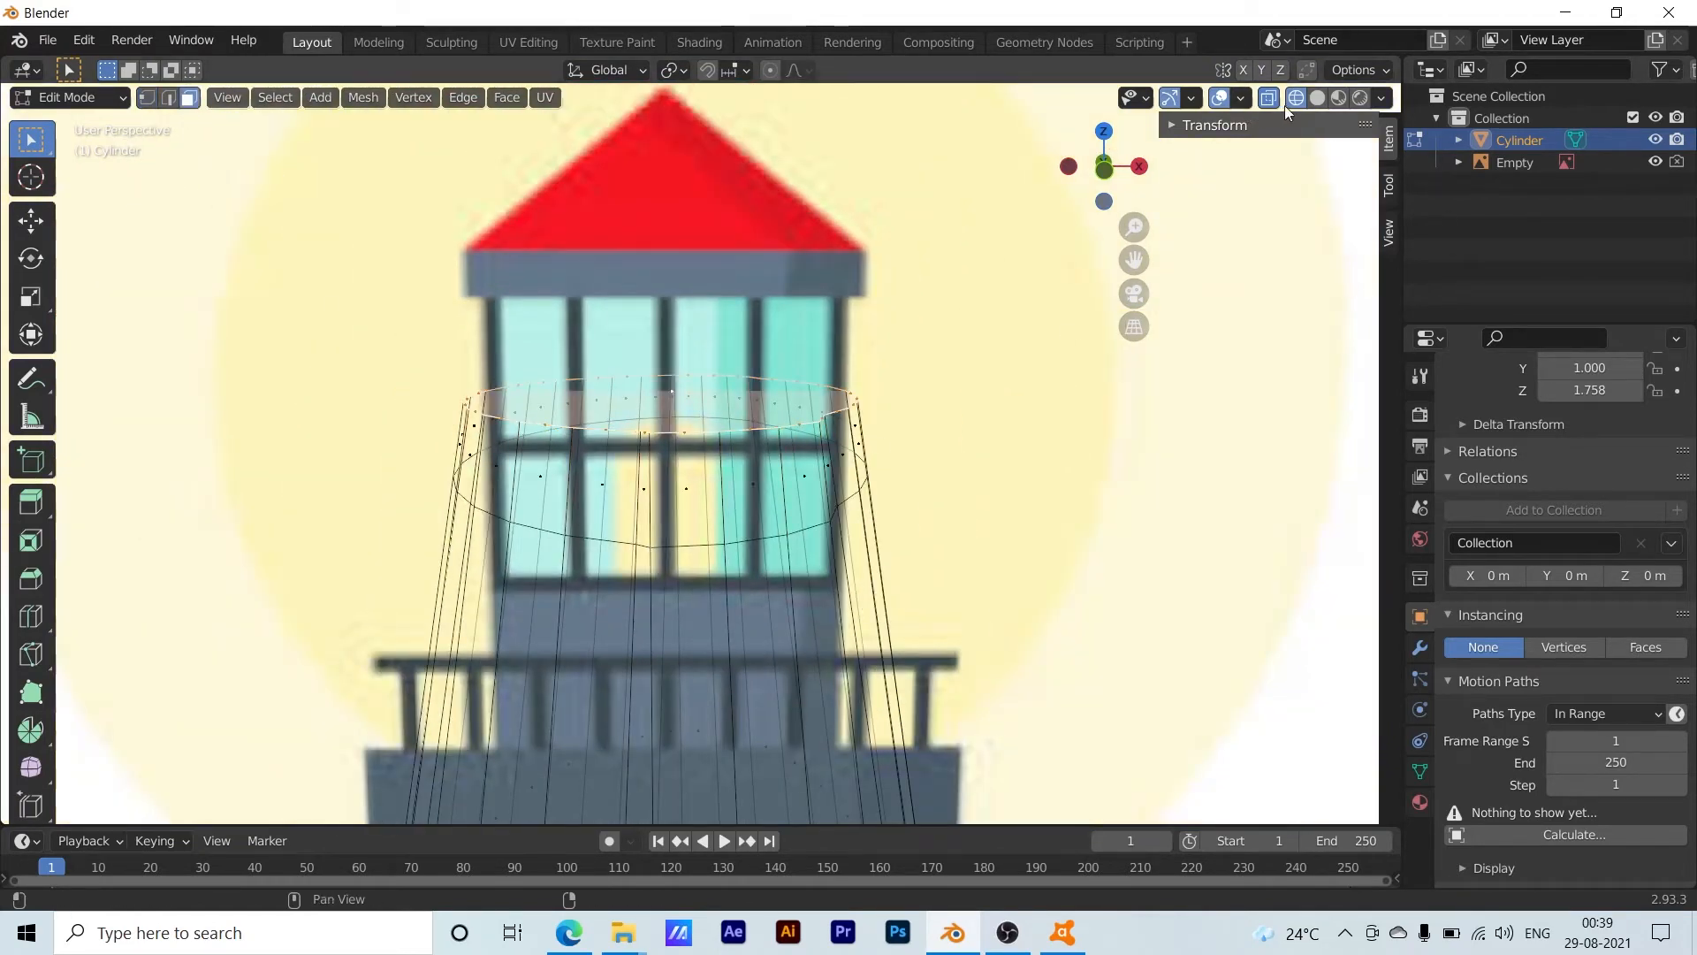
click(1317, 98)
Extrude the cylinder's top face upward by about 0.15 m towards the base of the roof
mouse_move(902, 422)
middle_down()
mouse_move(1000, 410)
mouse_move(772, 436)
mouse_move(718, 411)
middle_up()
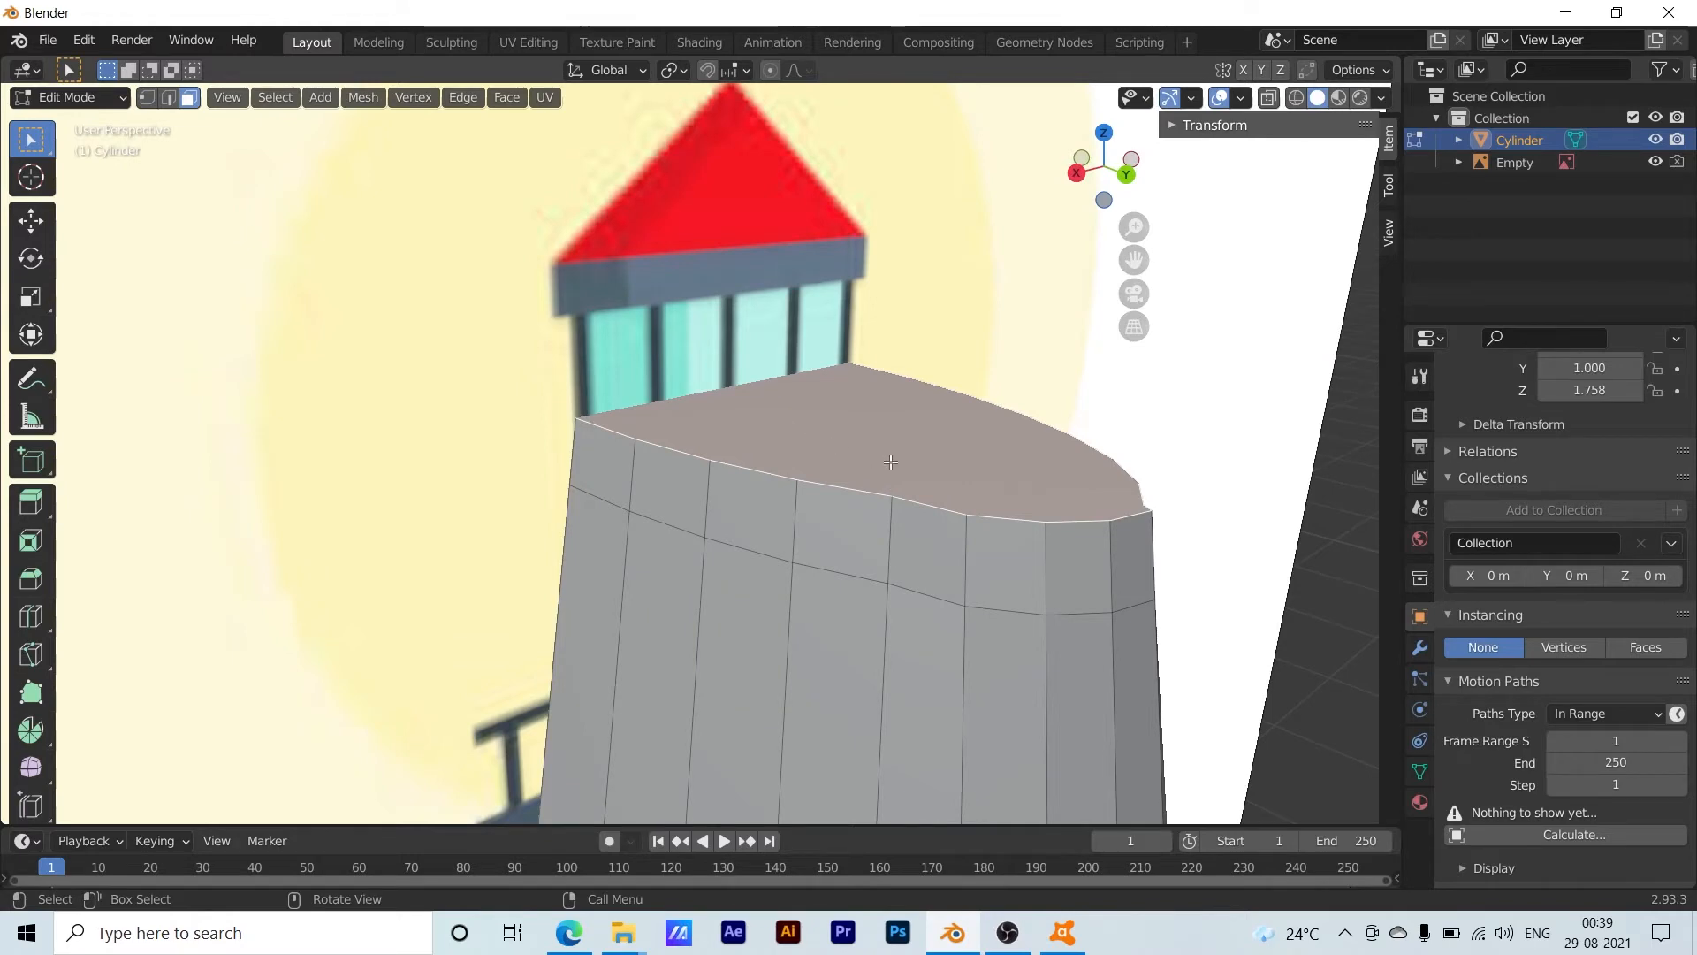
key(e)
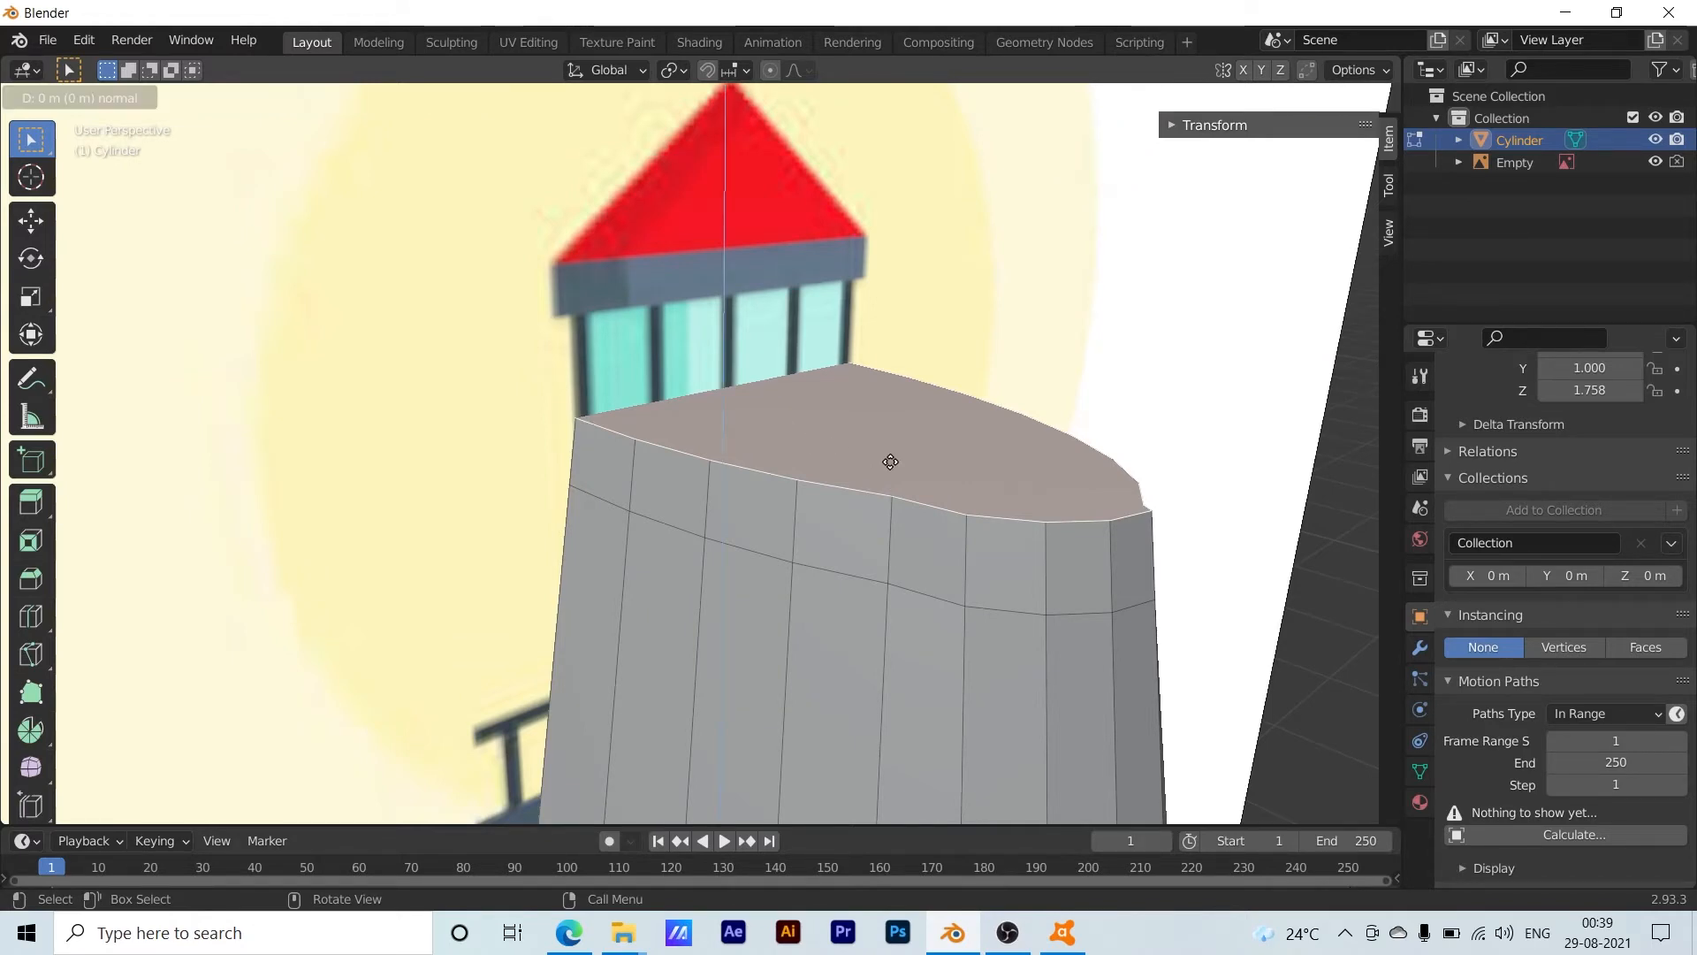
key(z)
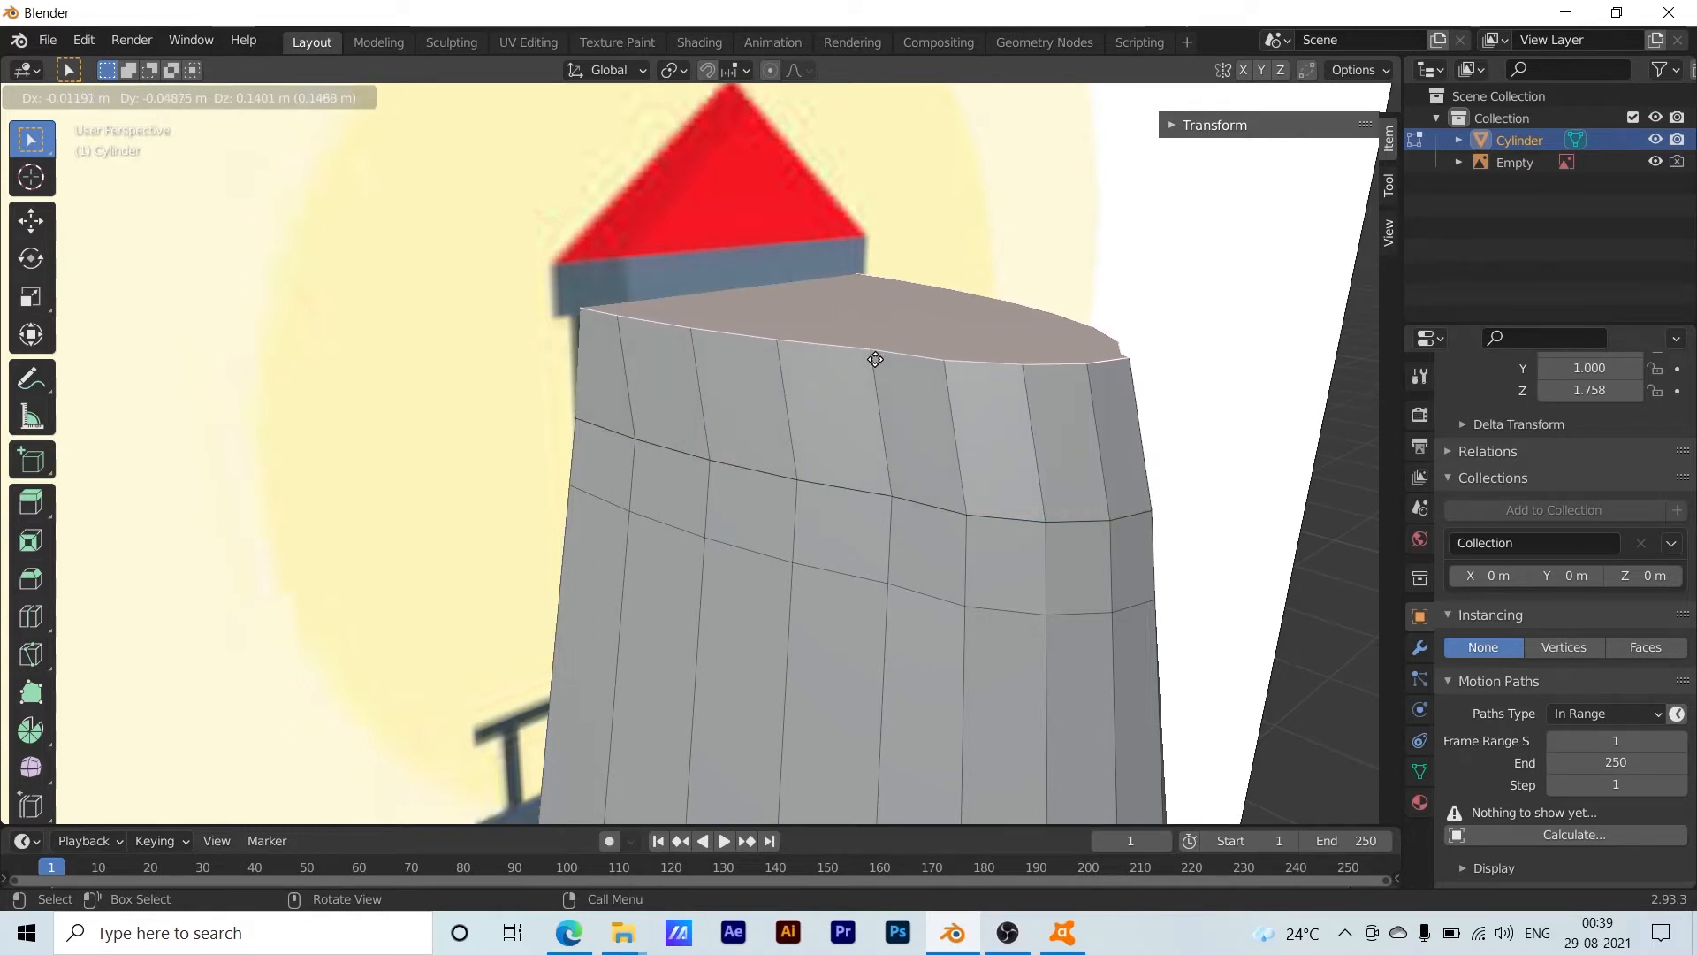
click(875, 359)
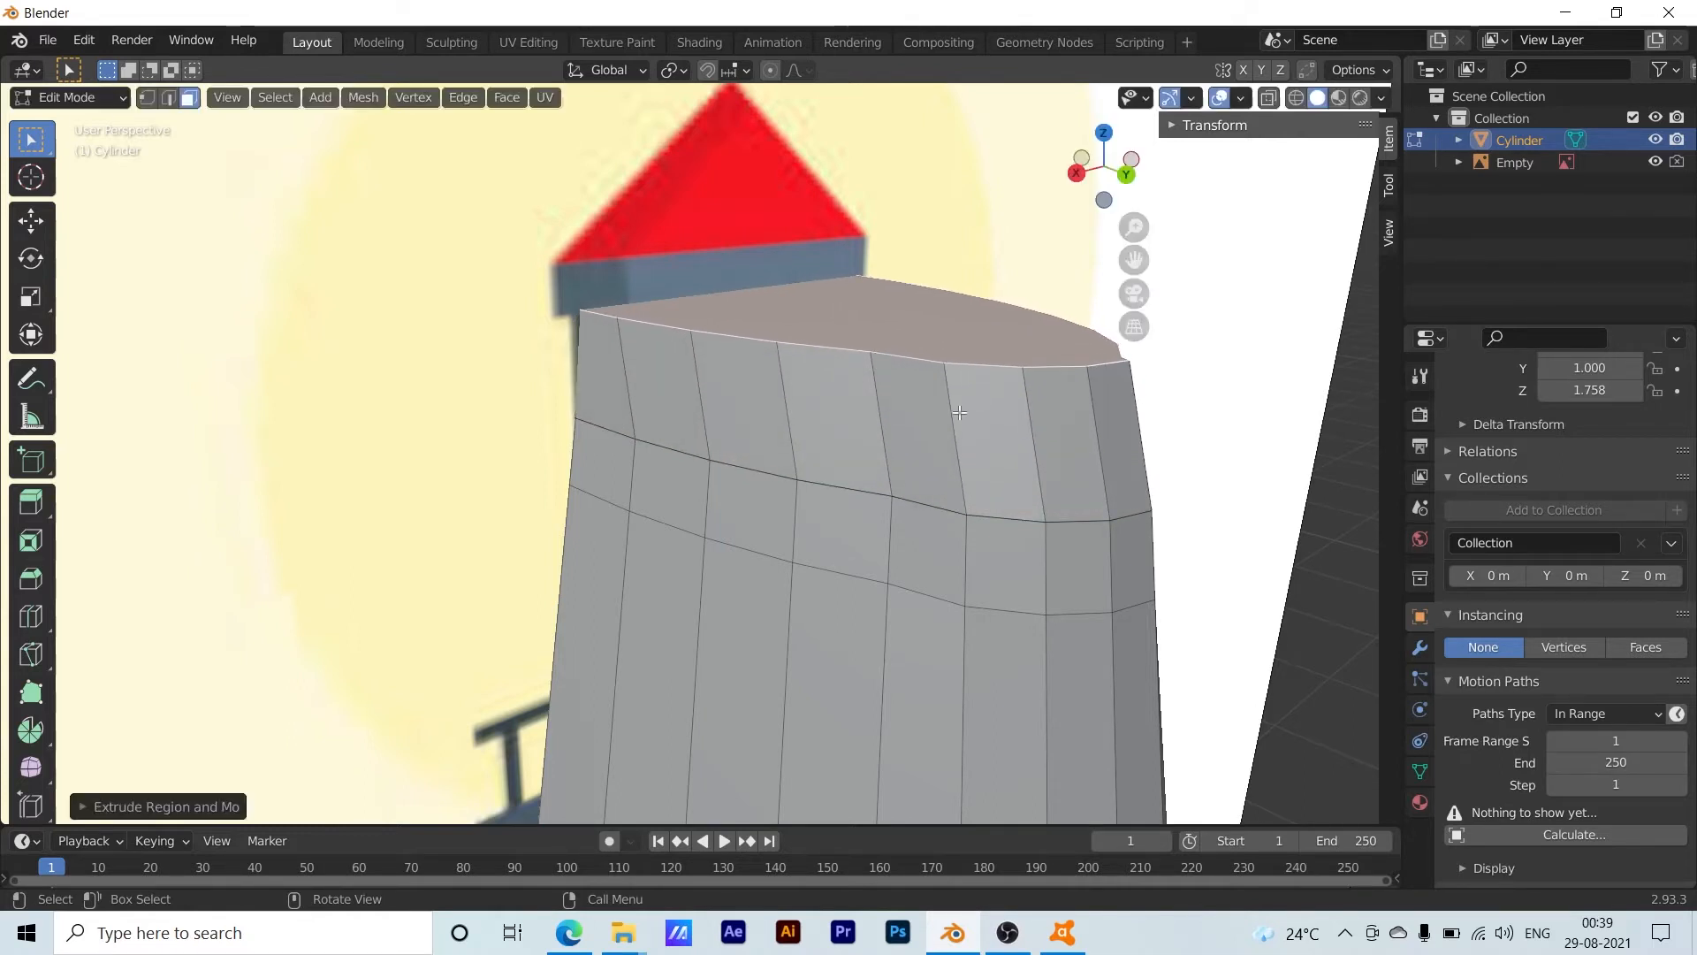
middle_drag(875, 359, 990, 452)
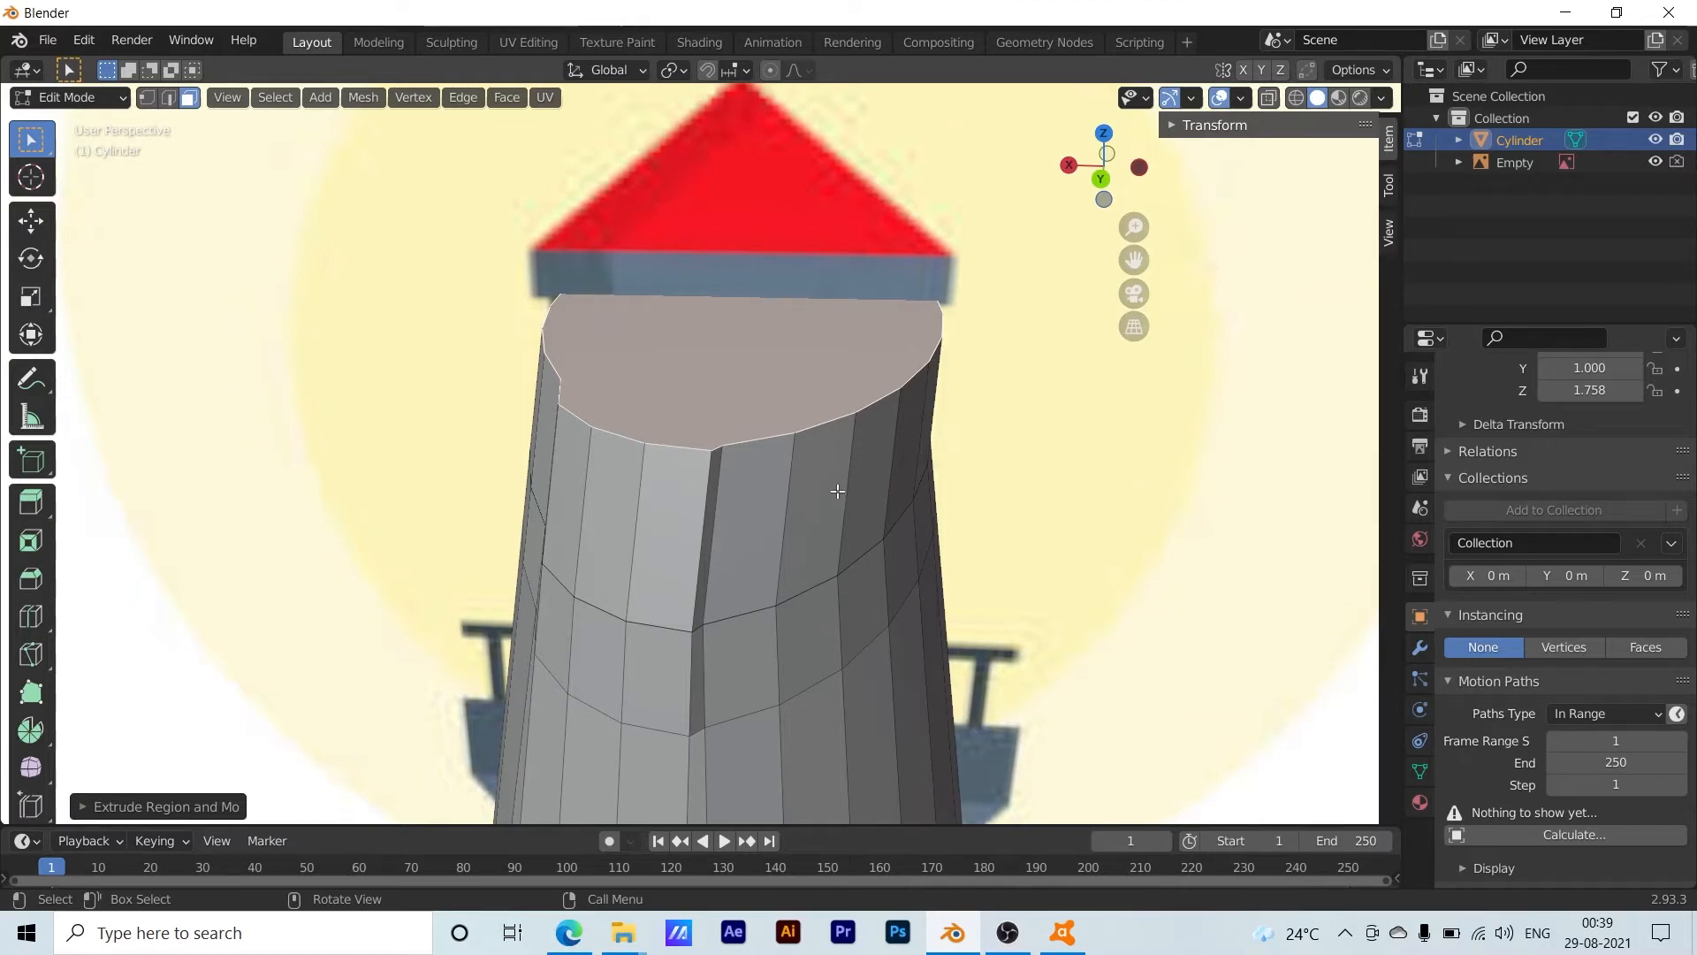
Try box-selecting the extruded section from the front view, and undo both the selection changes and the top face's extrusion
key(grave)
click(735, 412)
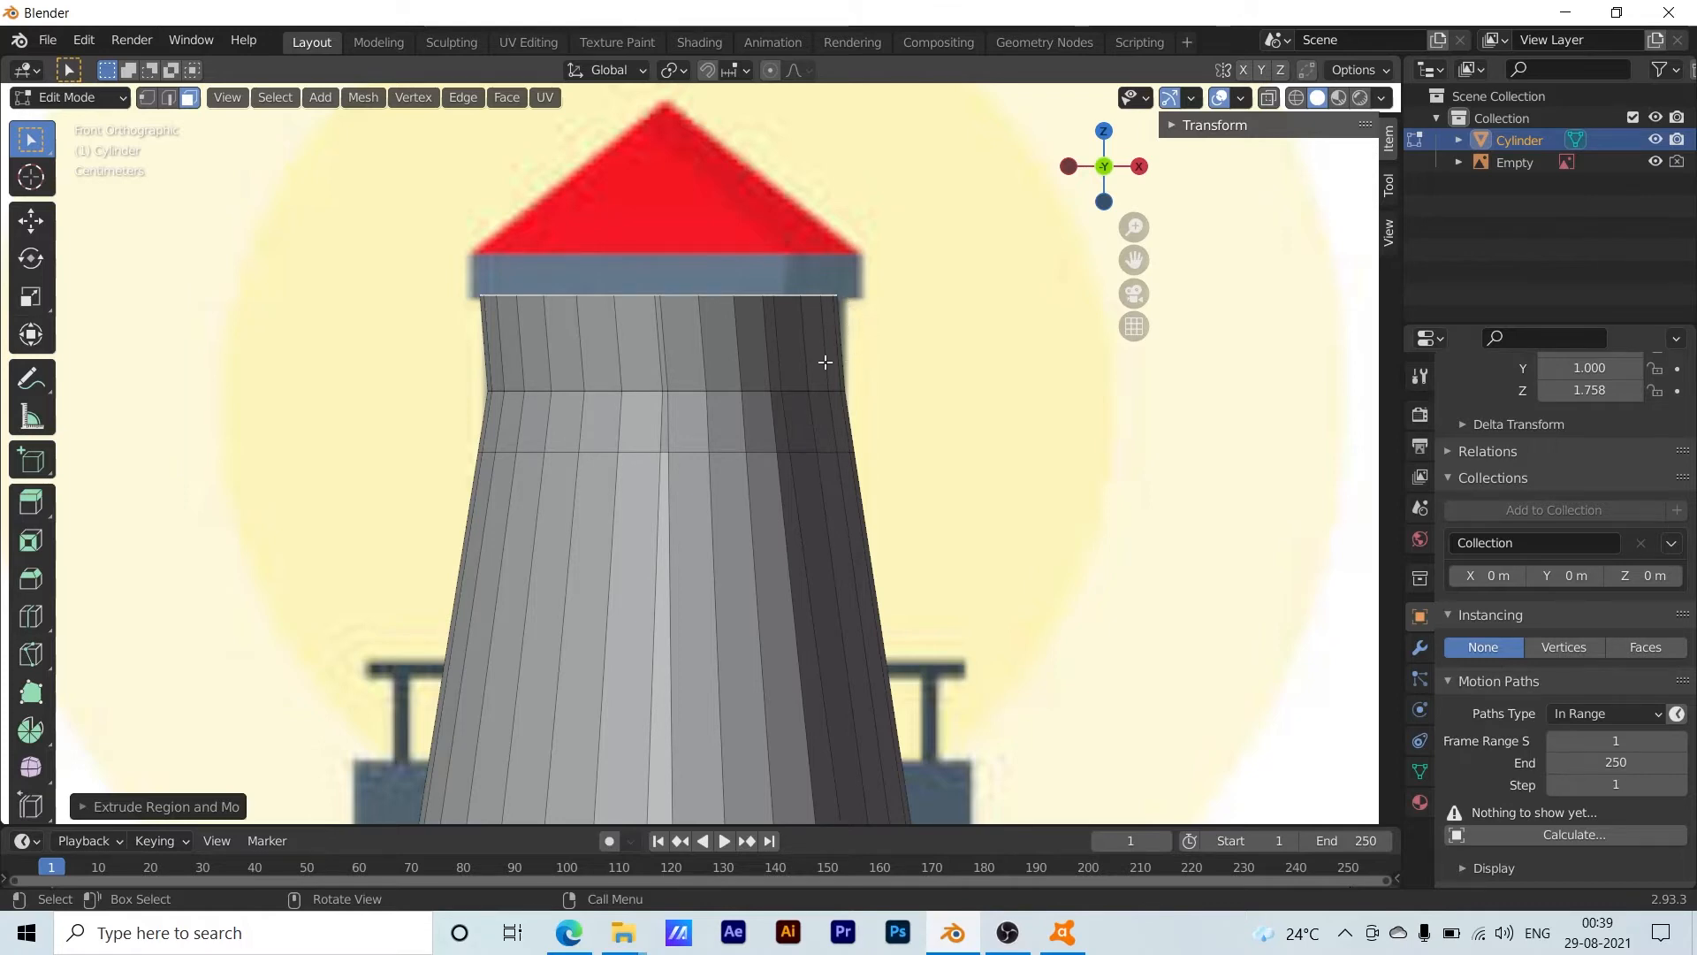
scroll(825, 353, up, 3)
drag(1134, 260, 1135, 411)
drag(206, 281, 946, 424)
click(1124, 417)
middle_drag(813, 412, 980, 455)
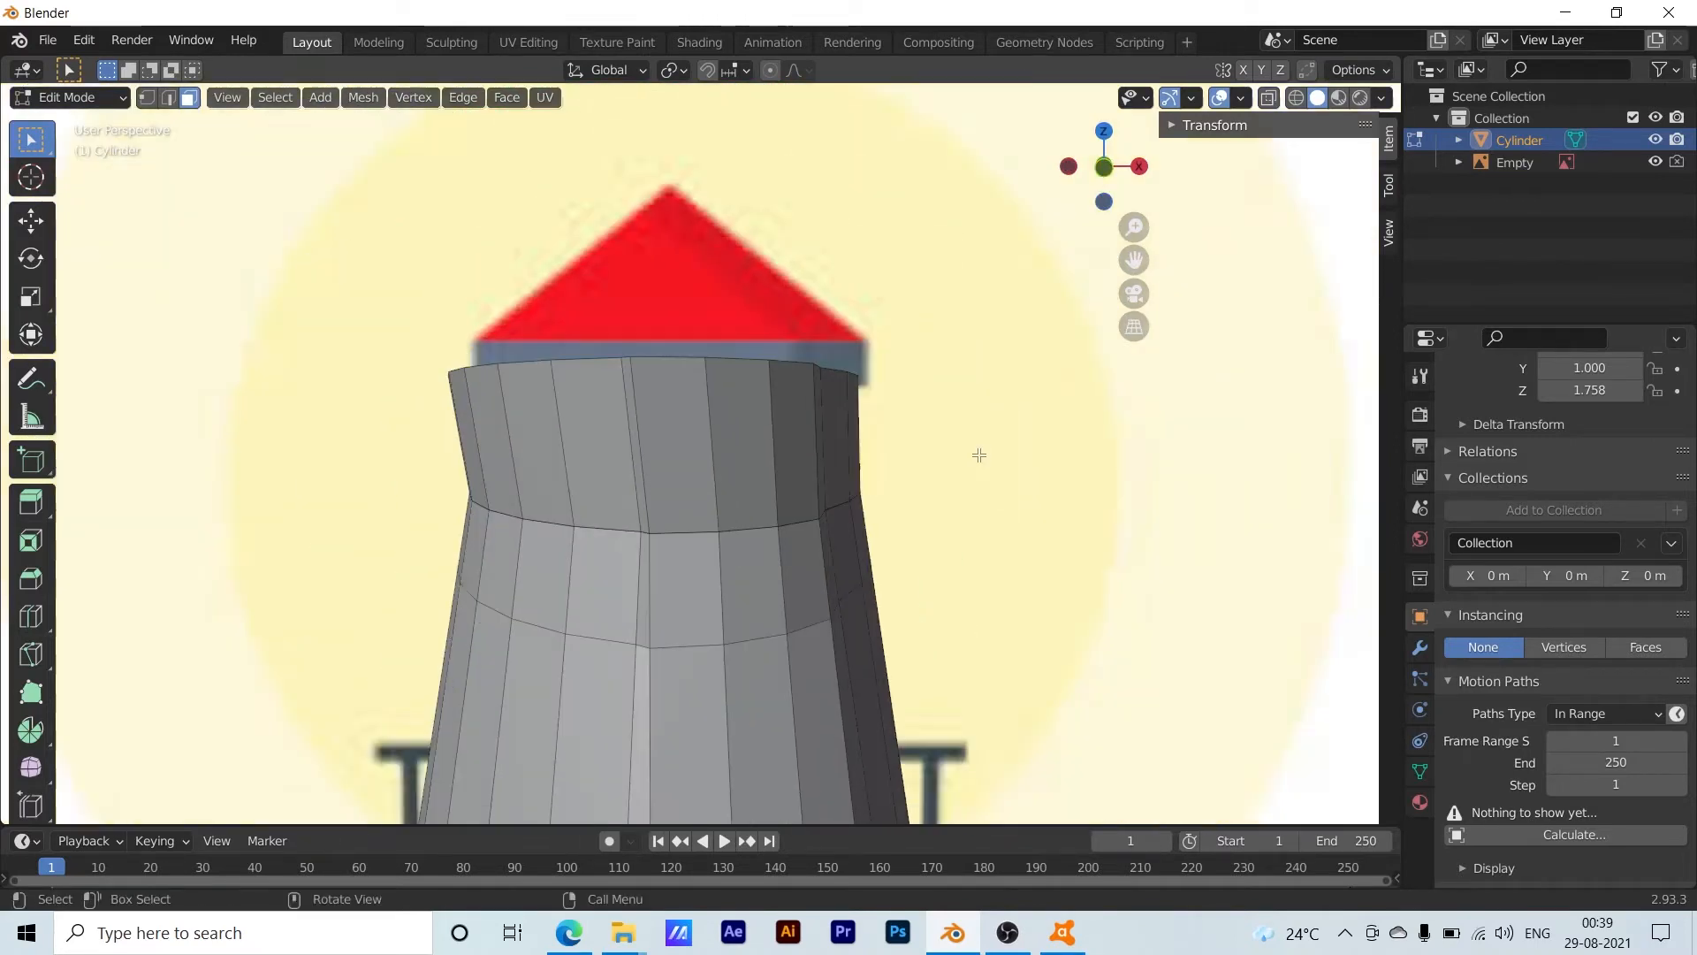
key(ctrl+z)
key(ctrl+z)
key(ctrl+z)
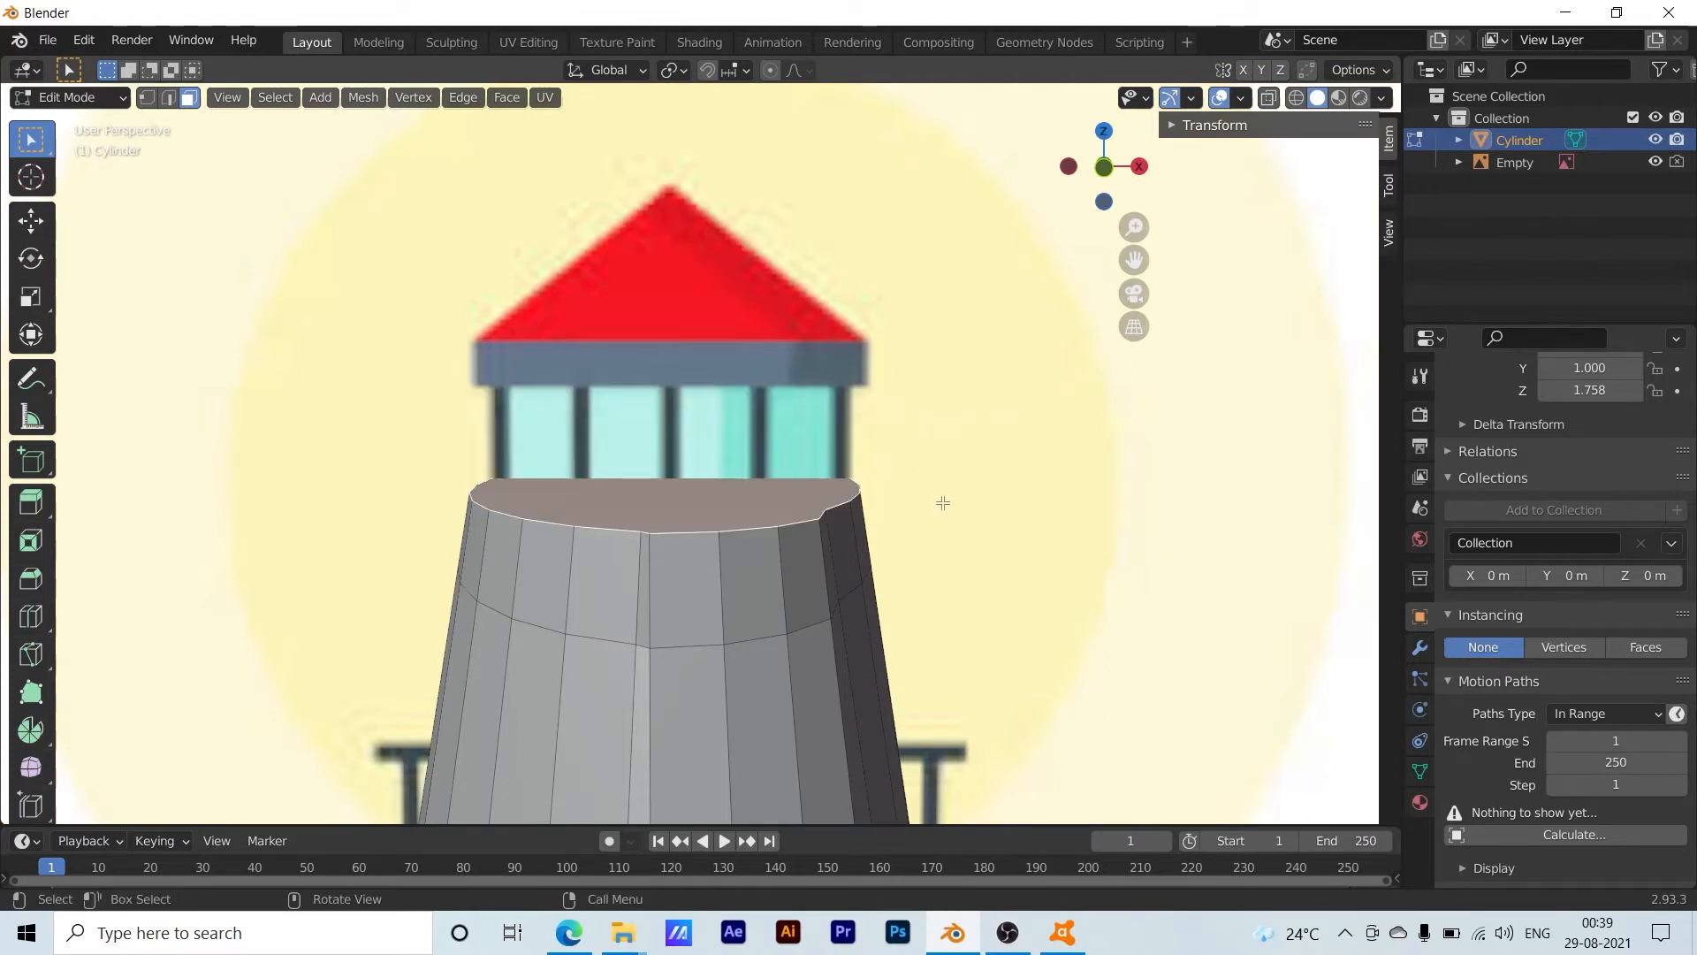
Return to the front orthographic view of the tower with the top face selected
key(grave)
key(grave)
click(943, 477)
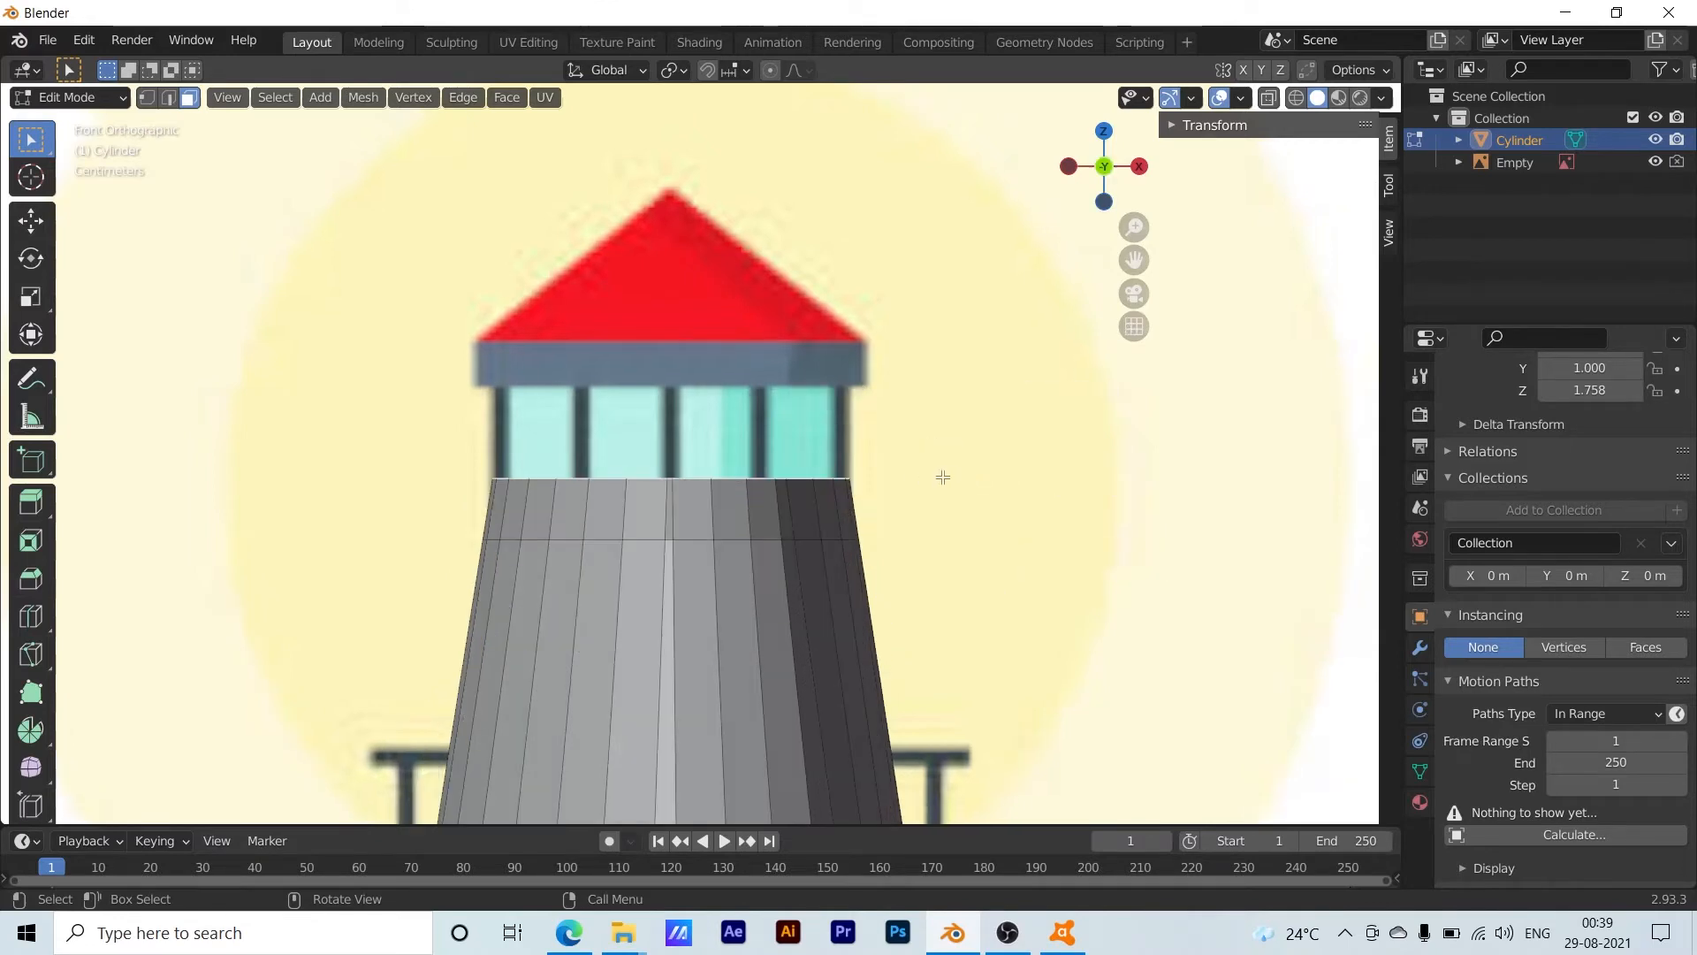
Extrude the tower's top face straight up in front view to the underside of the roof's blue-grey band, covering the reference windows
middle_drag(781, 462, 733, 503)
middle_drag(878, 525, 878, 503)
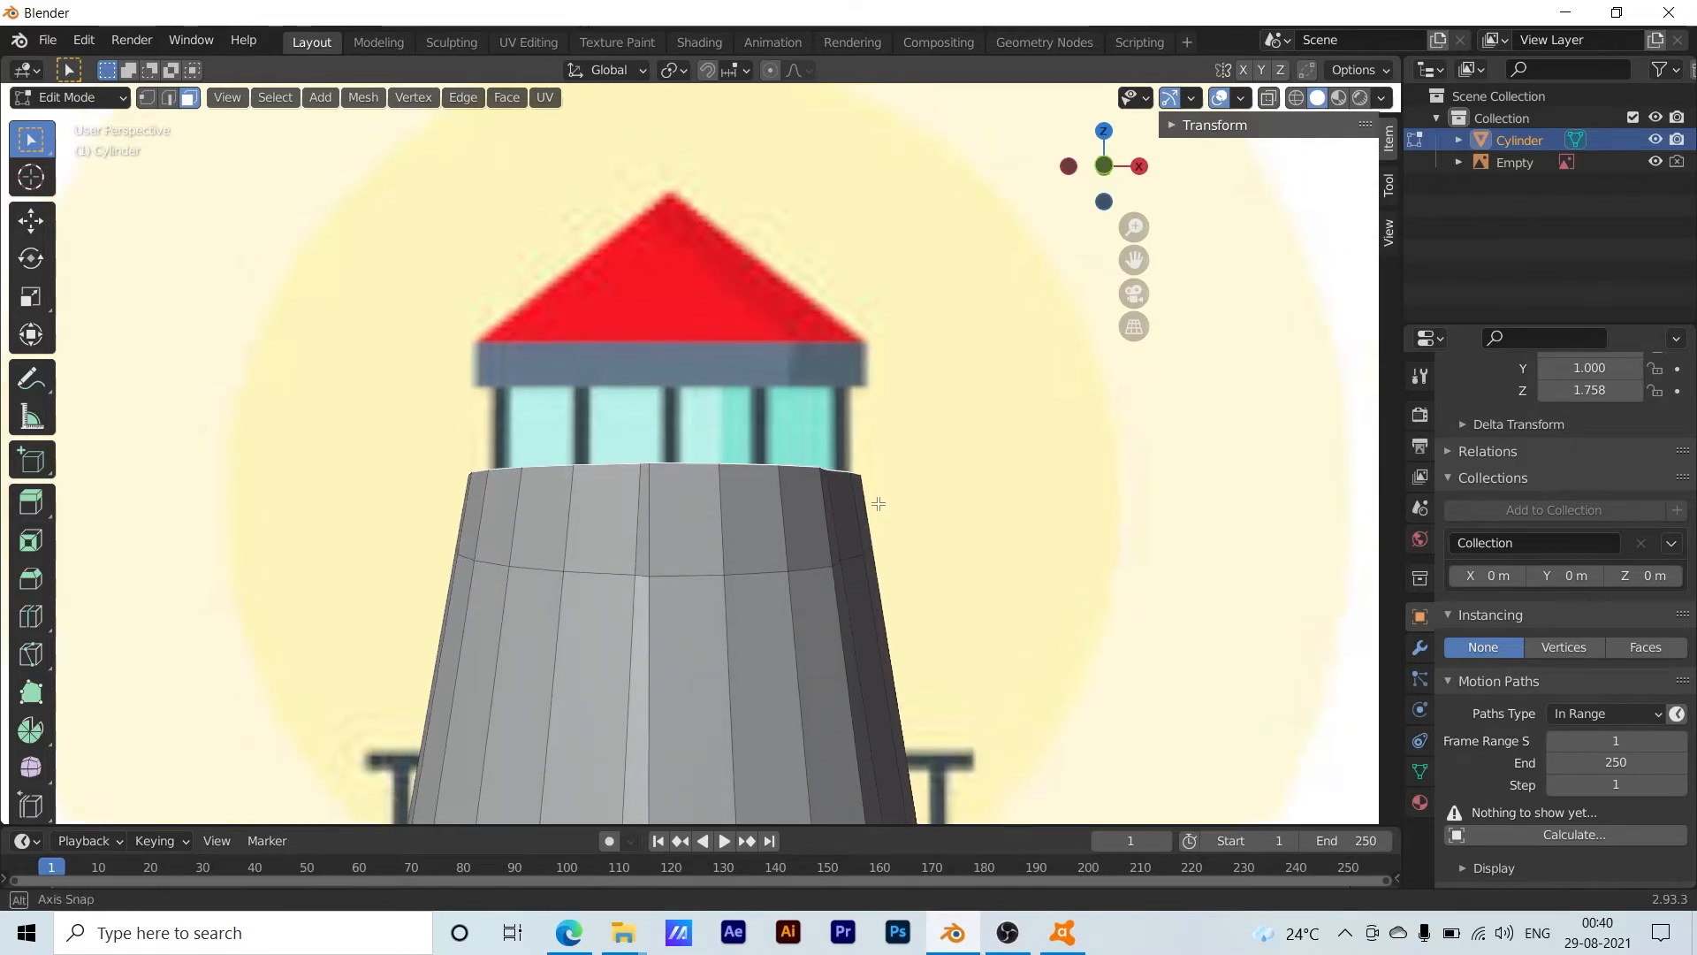
scroll(878, 504, down, 1)
key(grave)
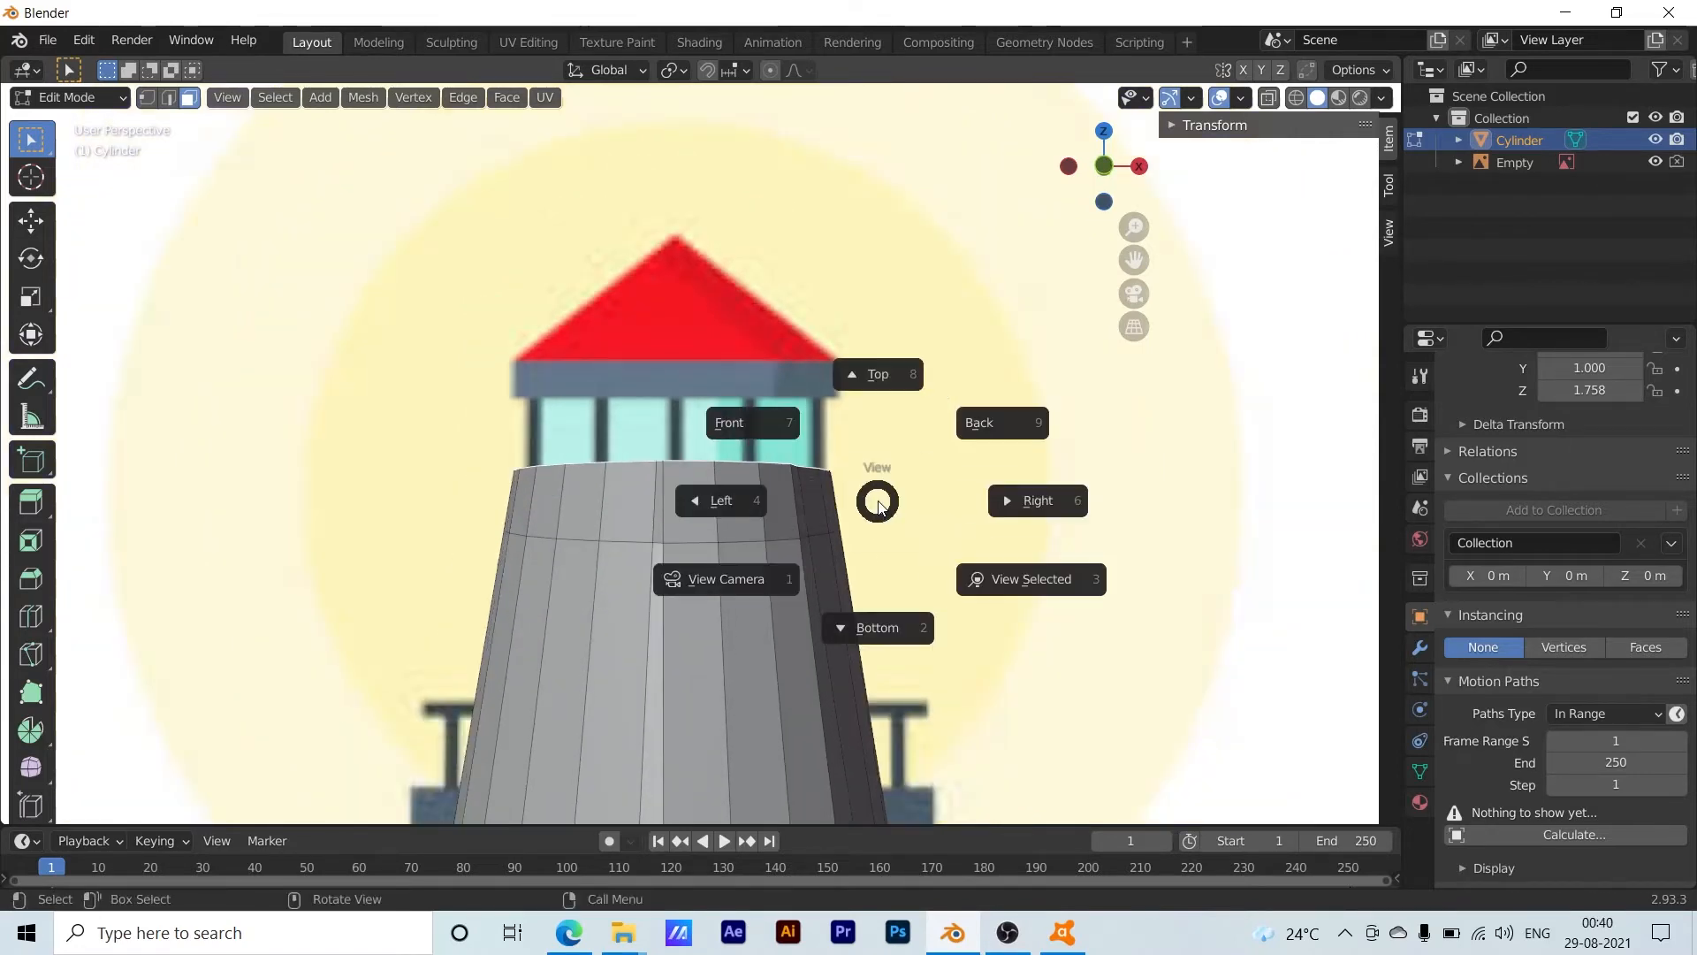
click(880, 501)
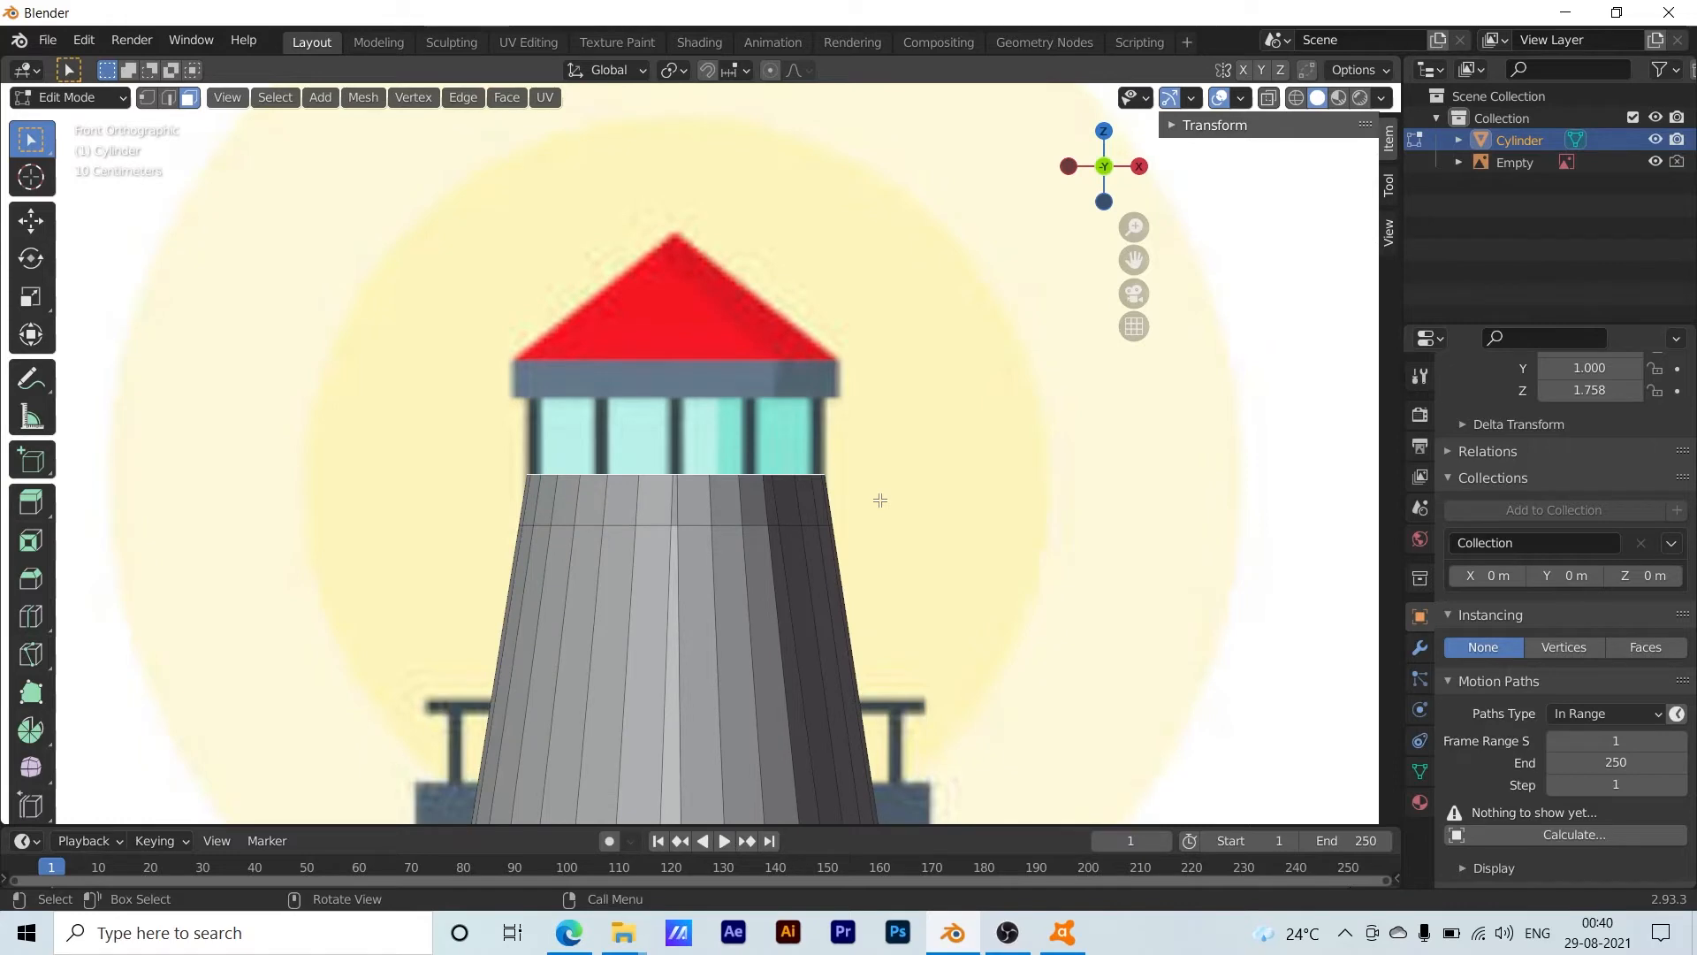
key(e)
key(z)
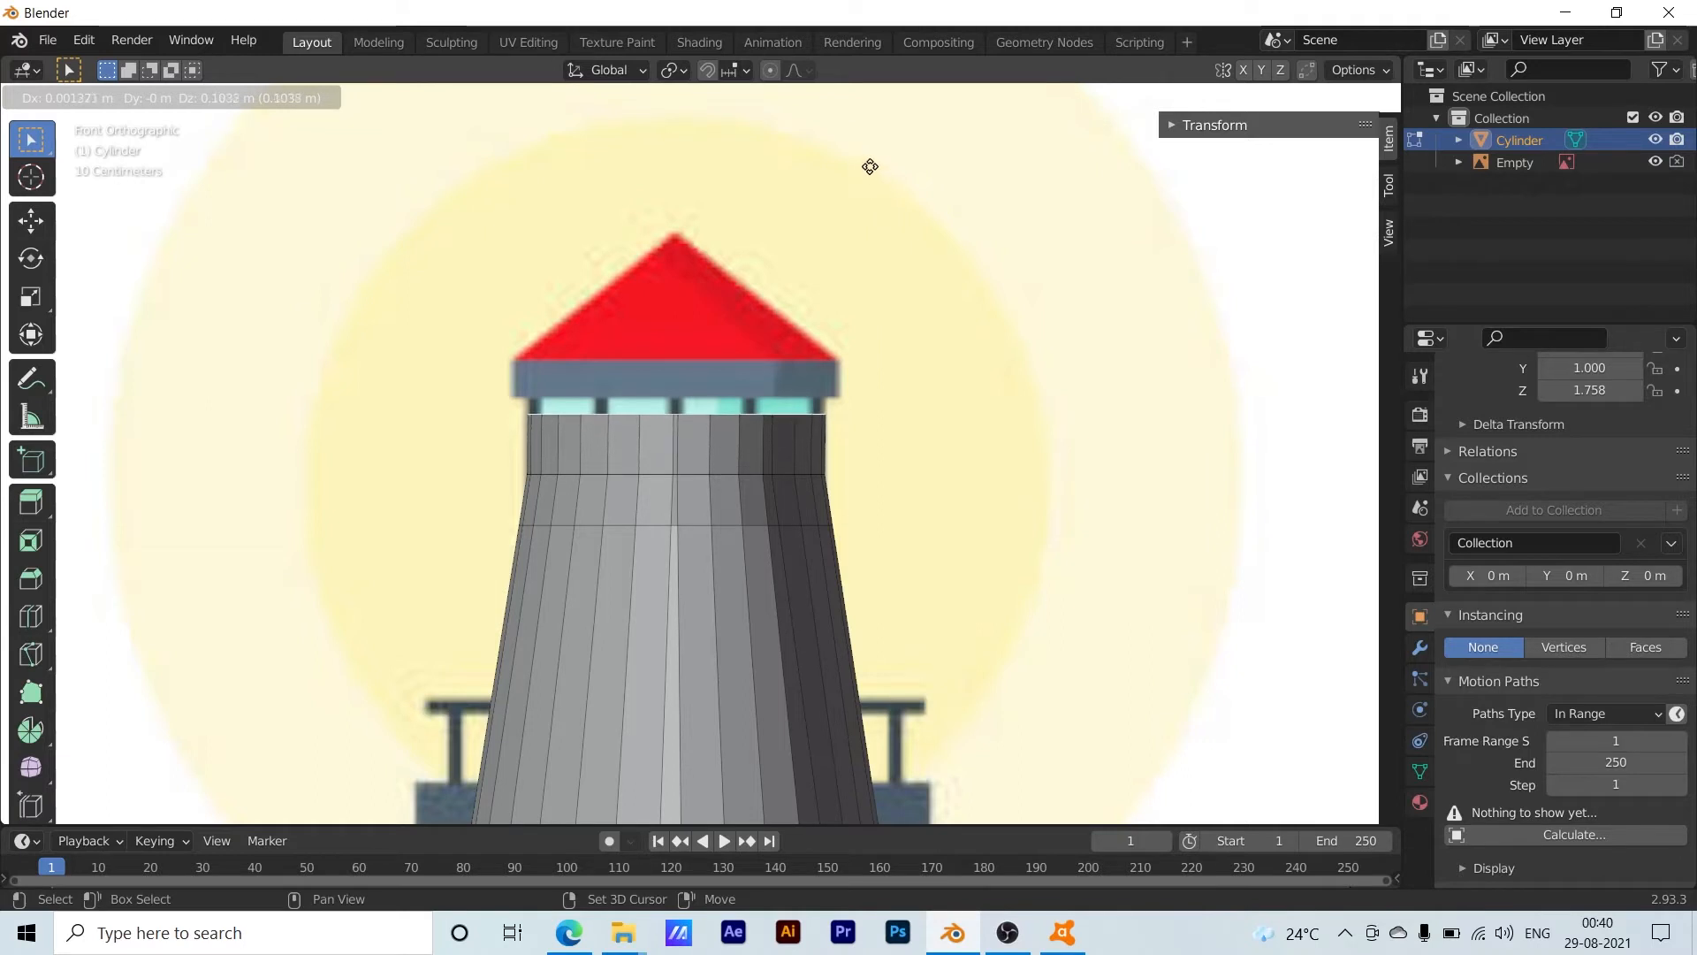
click(875, 728)
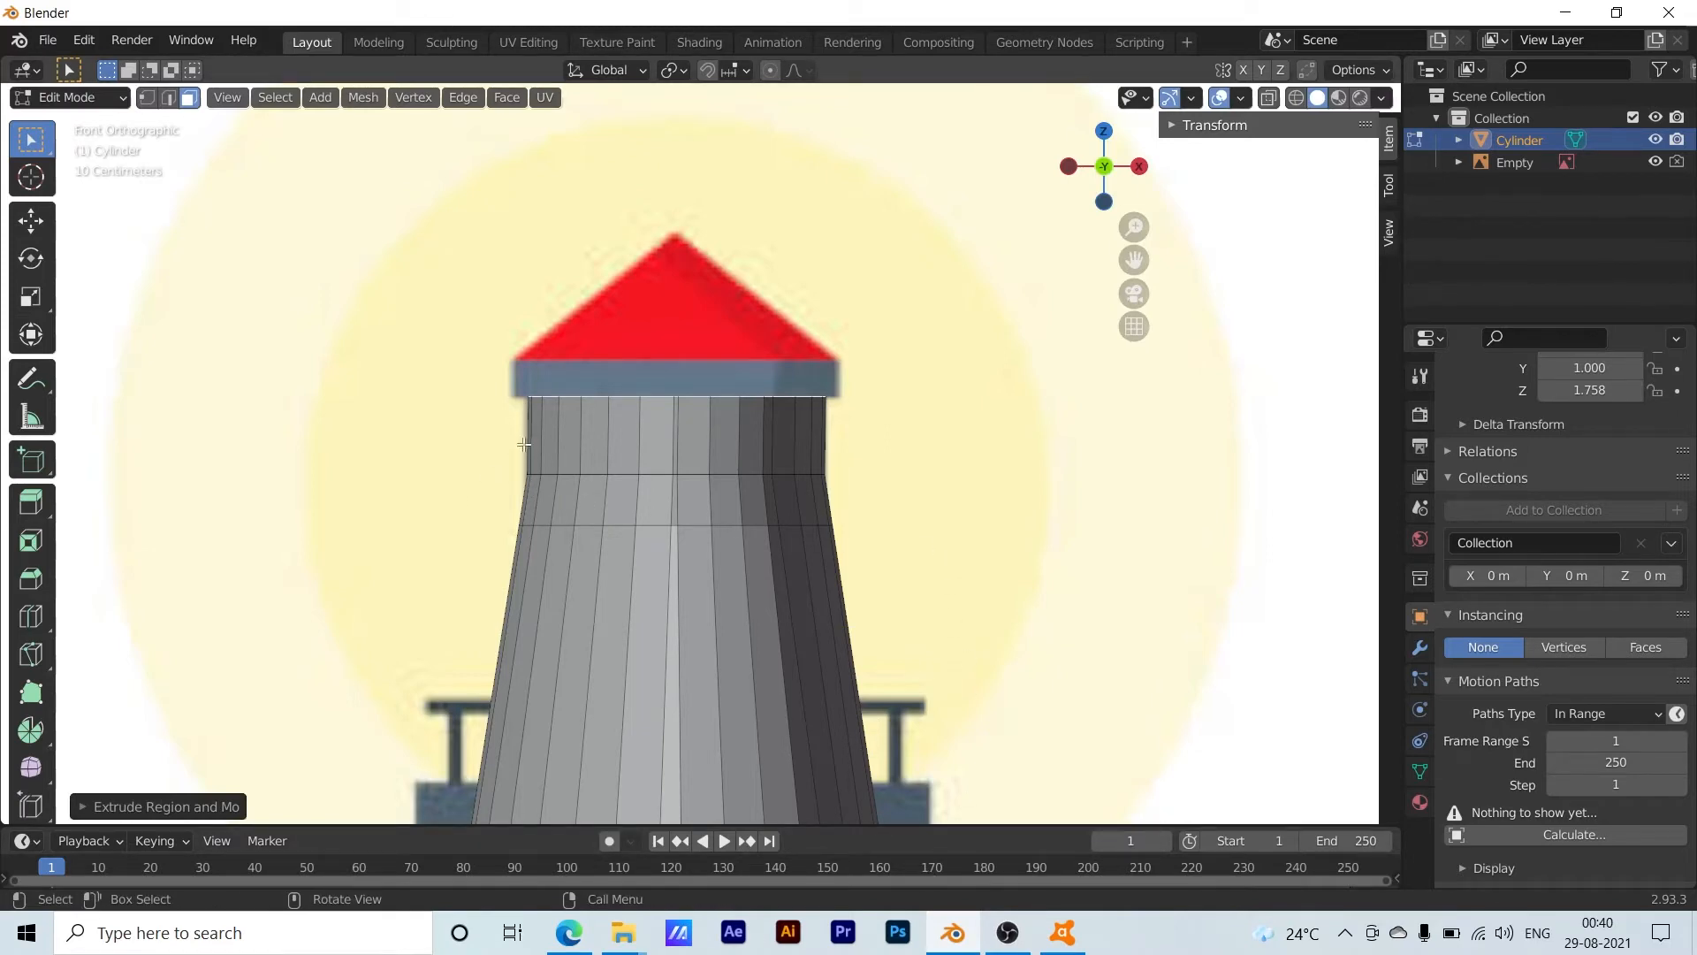
Examine the extruded lantern-room section up close from the front and from above, checking its top edge and width against the reference roof band
scroll(624, 468, up, 3)
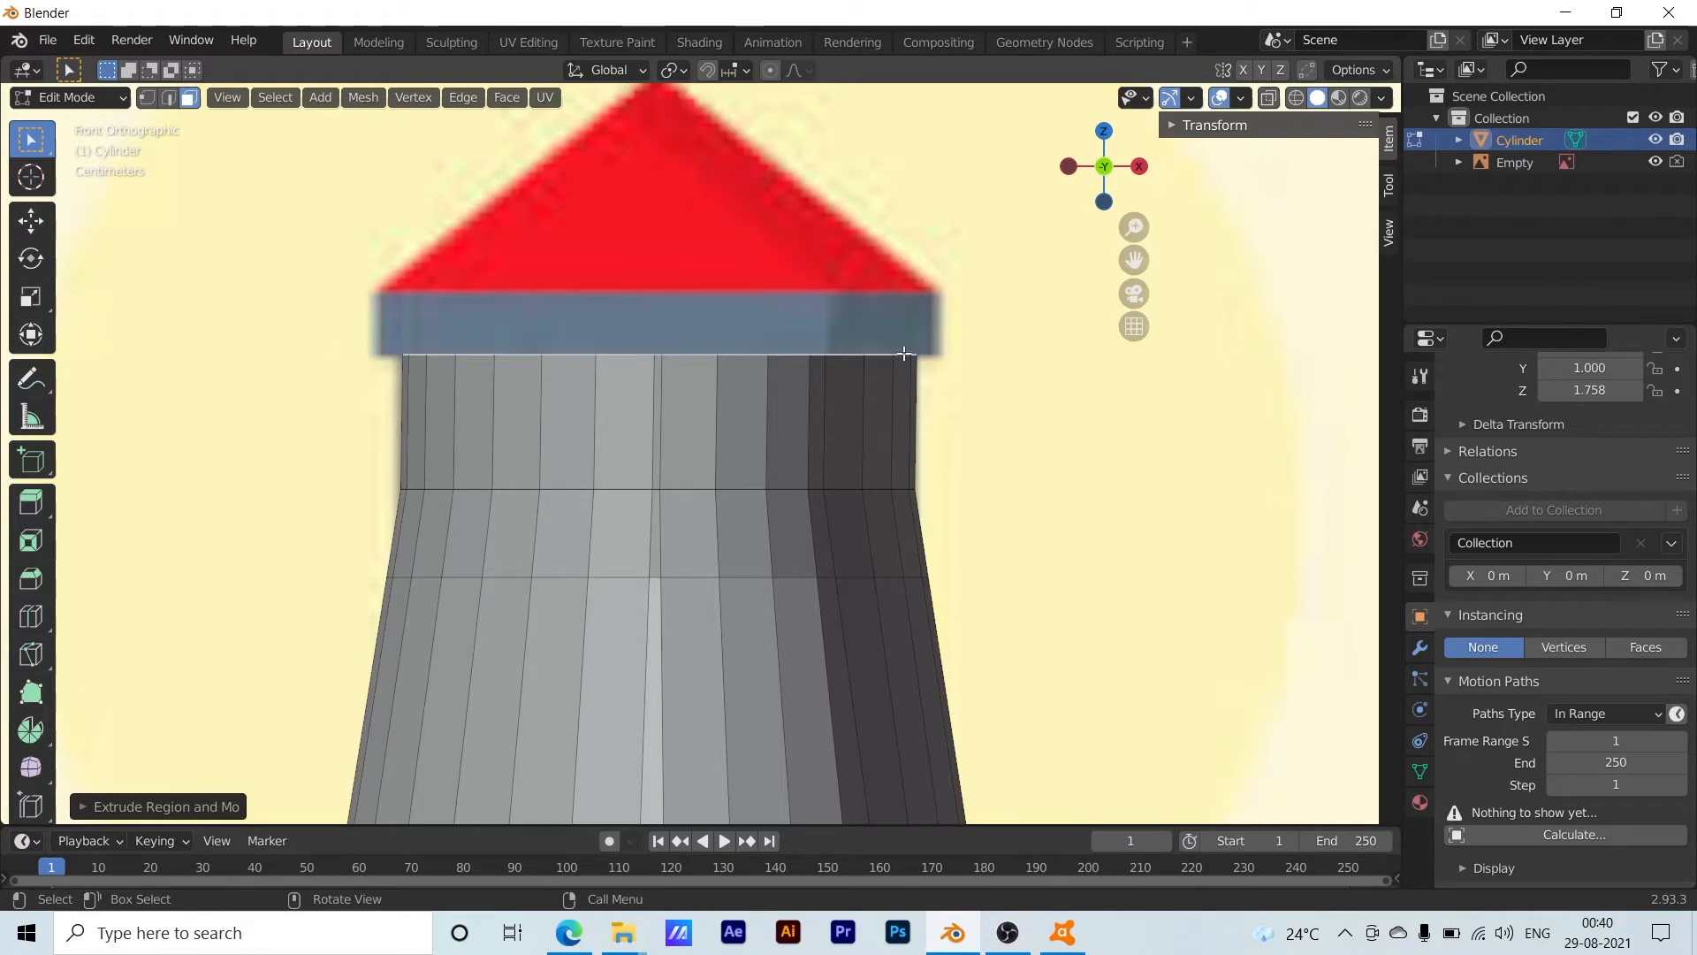
middle_drag(1011, 420, 1016, 448)
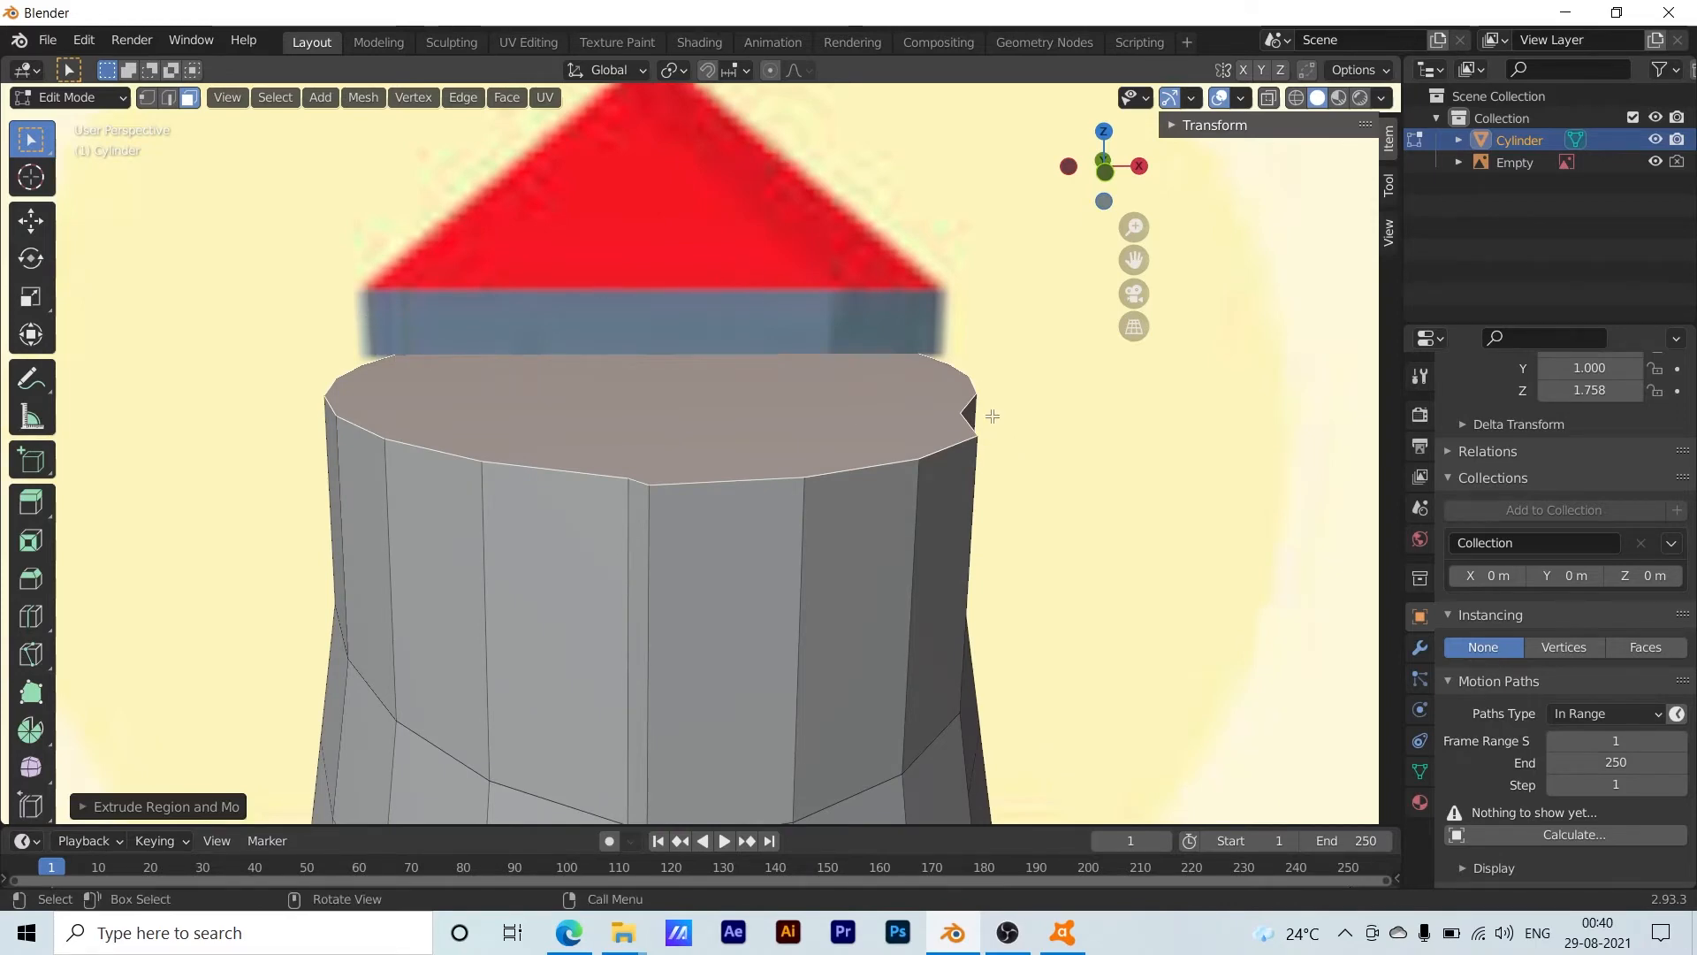
scroll(985, 421, down, 3)
mouse_move(982, 469)
middle_down()
mouse_move(977, 489)
mouse_move(966, 474)
middle_up()
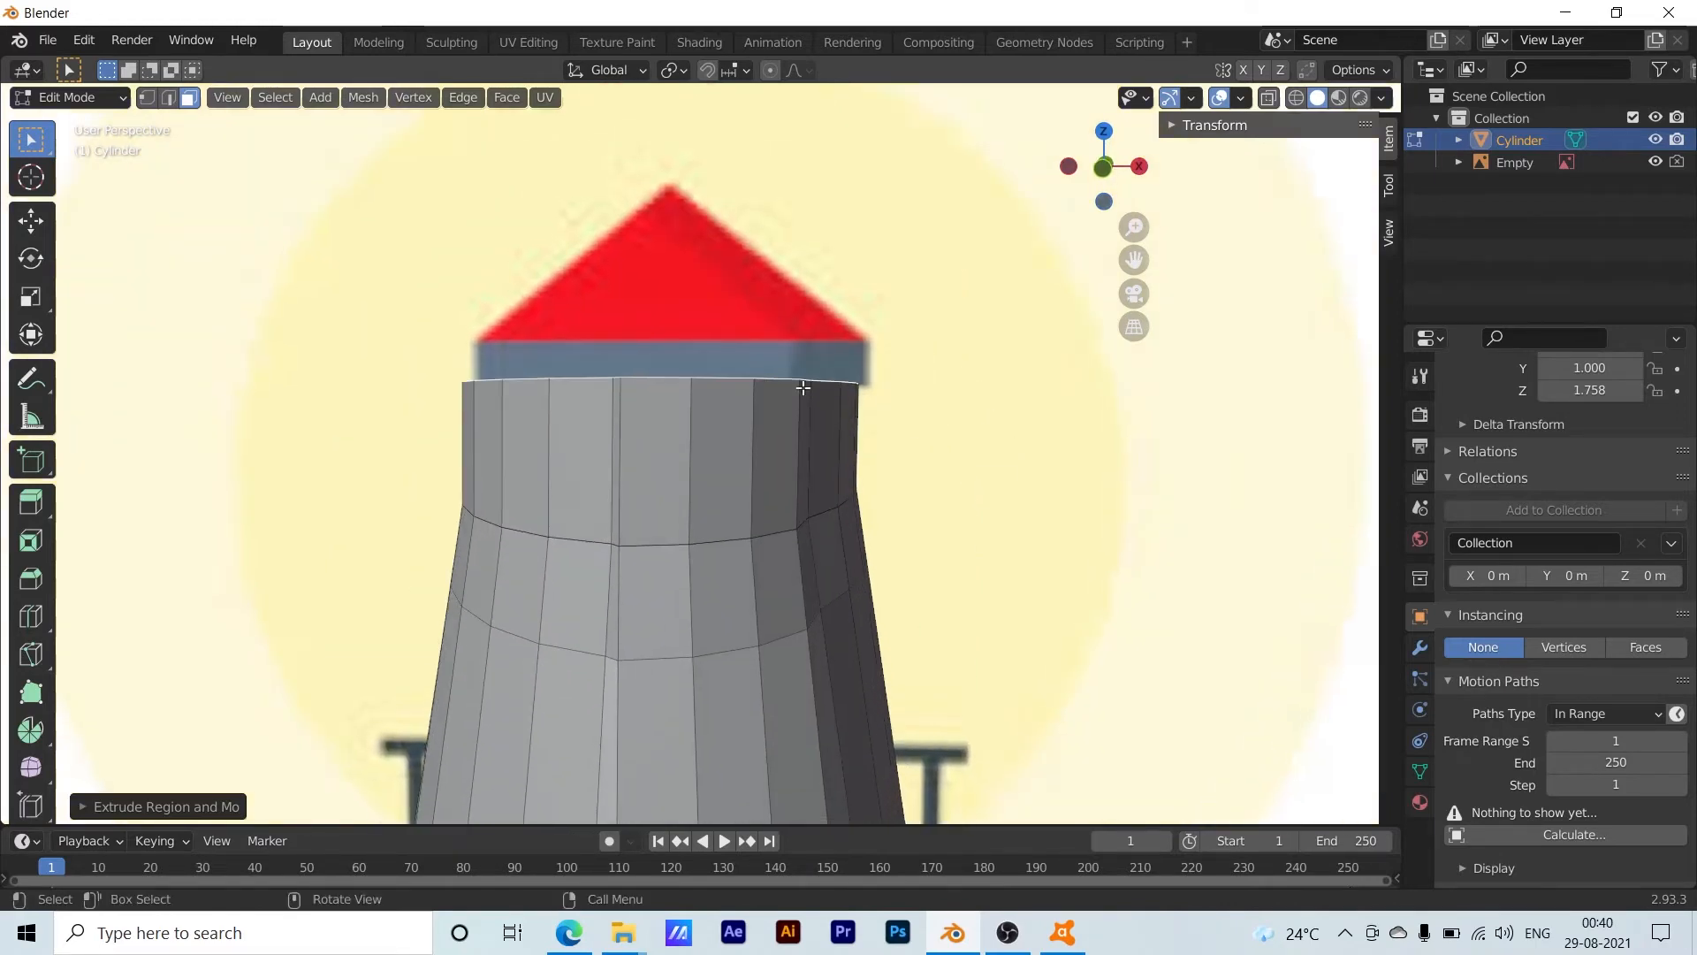
middle_drag(893, 413, 906, 450)
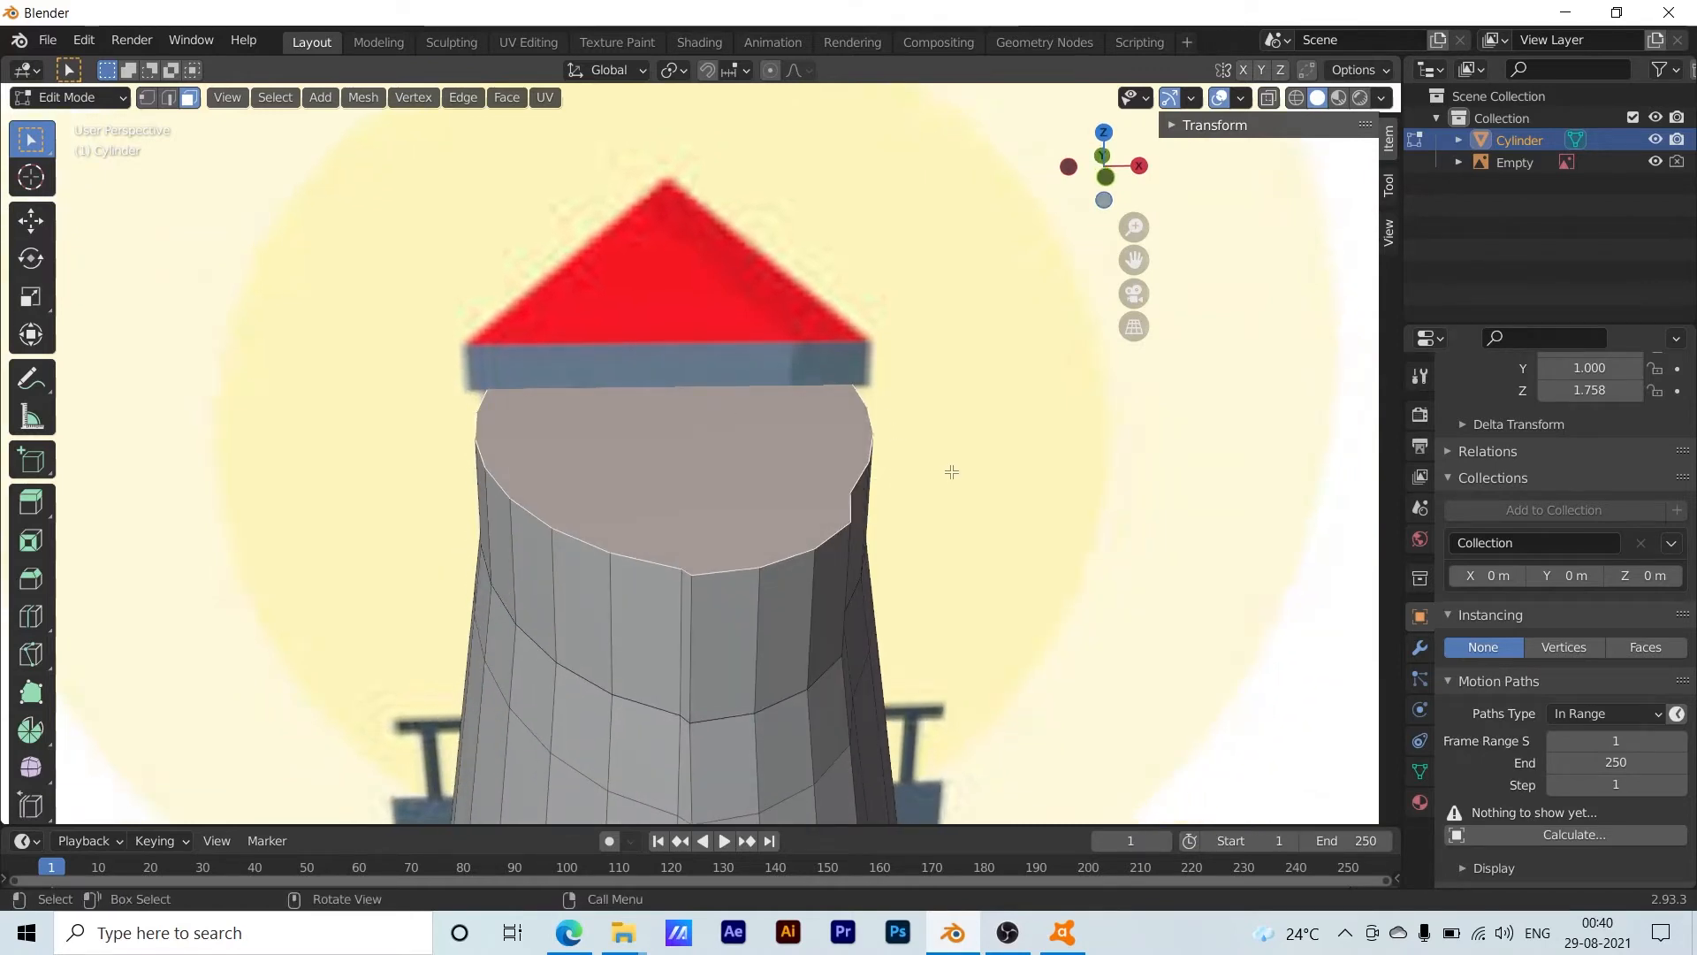
scroll(951, 472, down, 2)
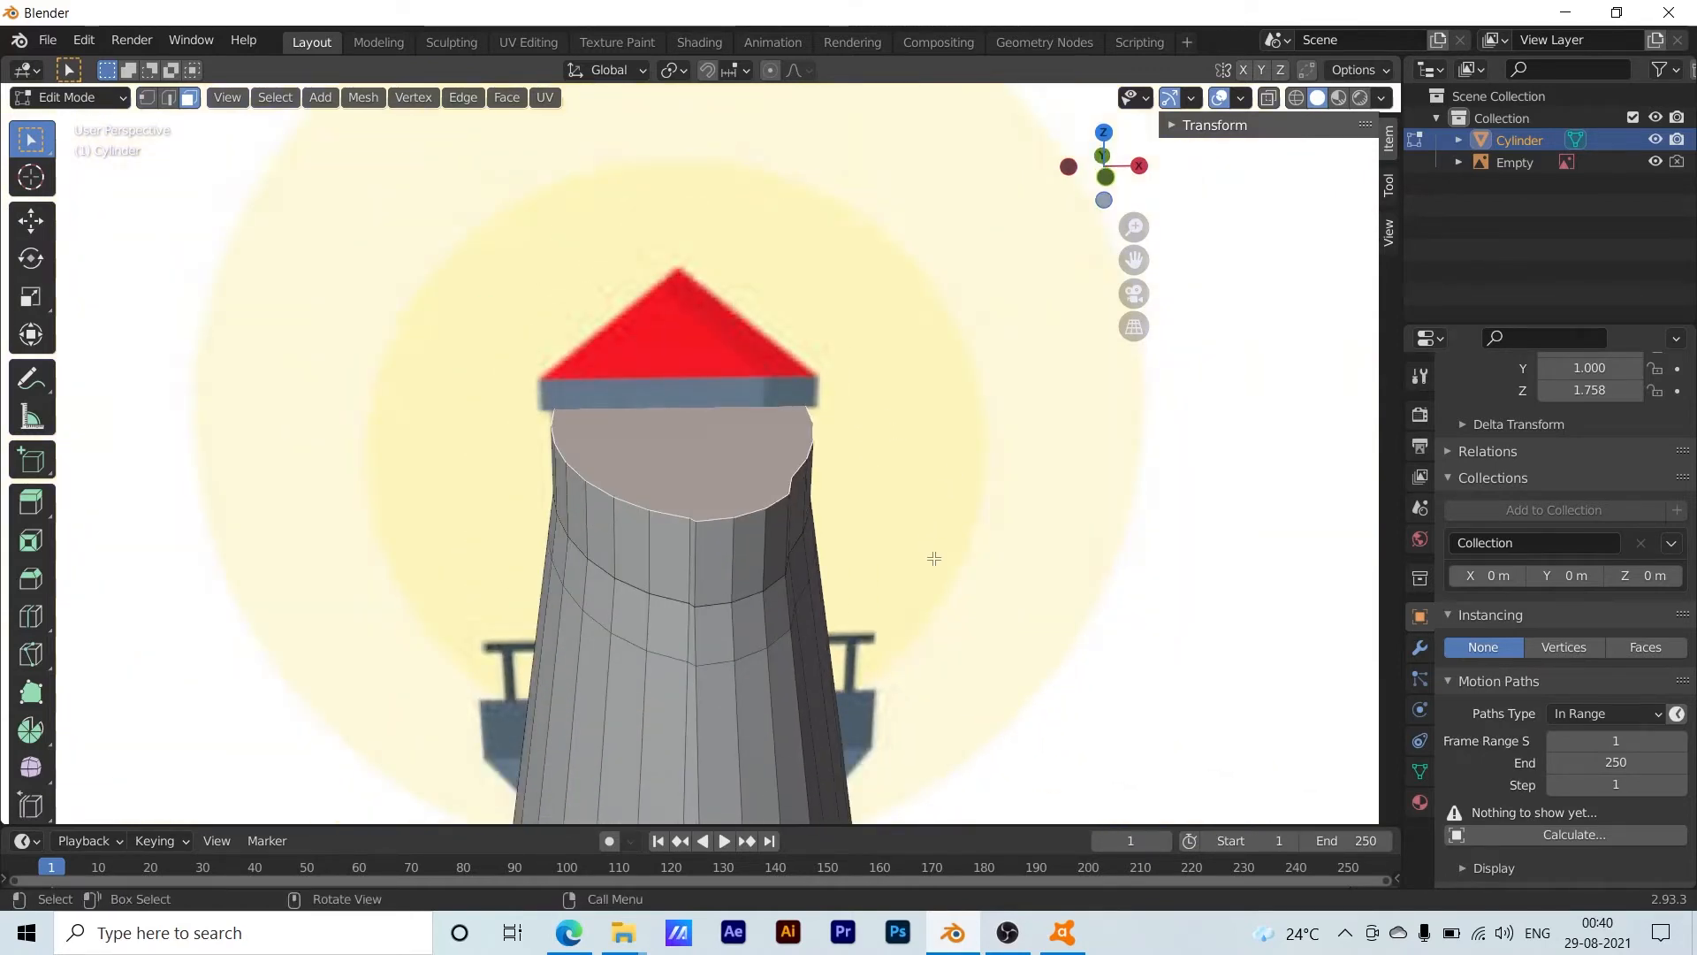
key(grave)
key(7)
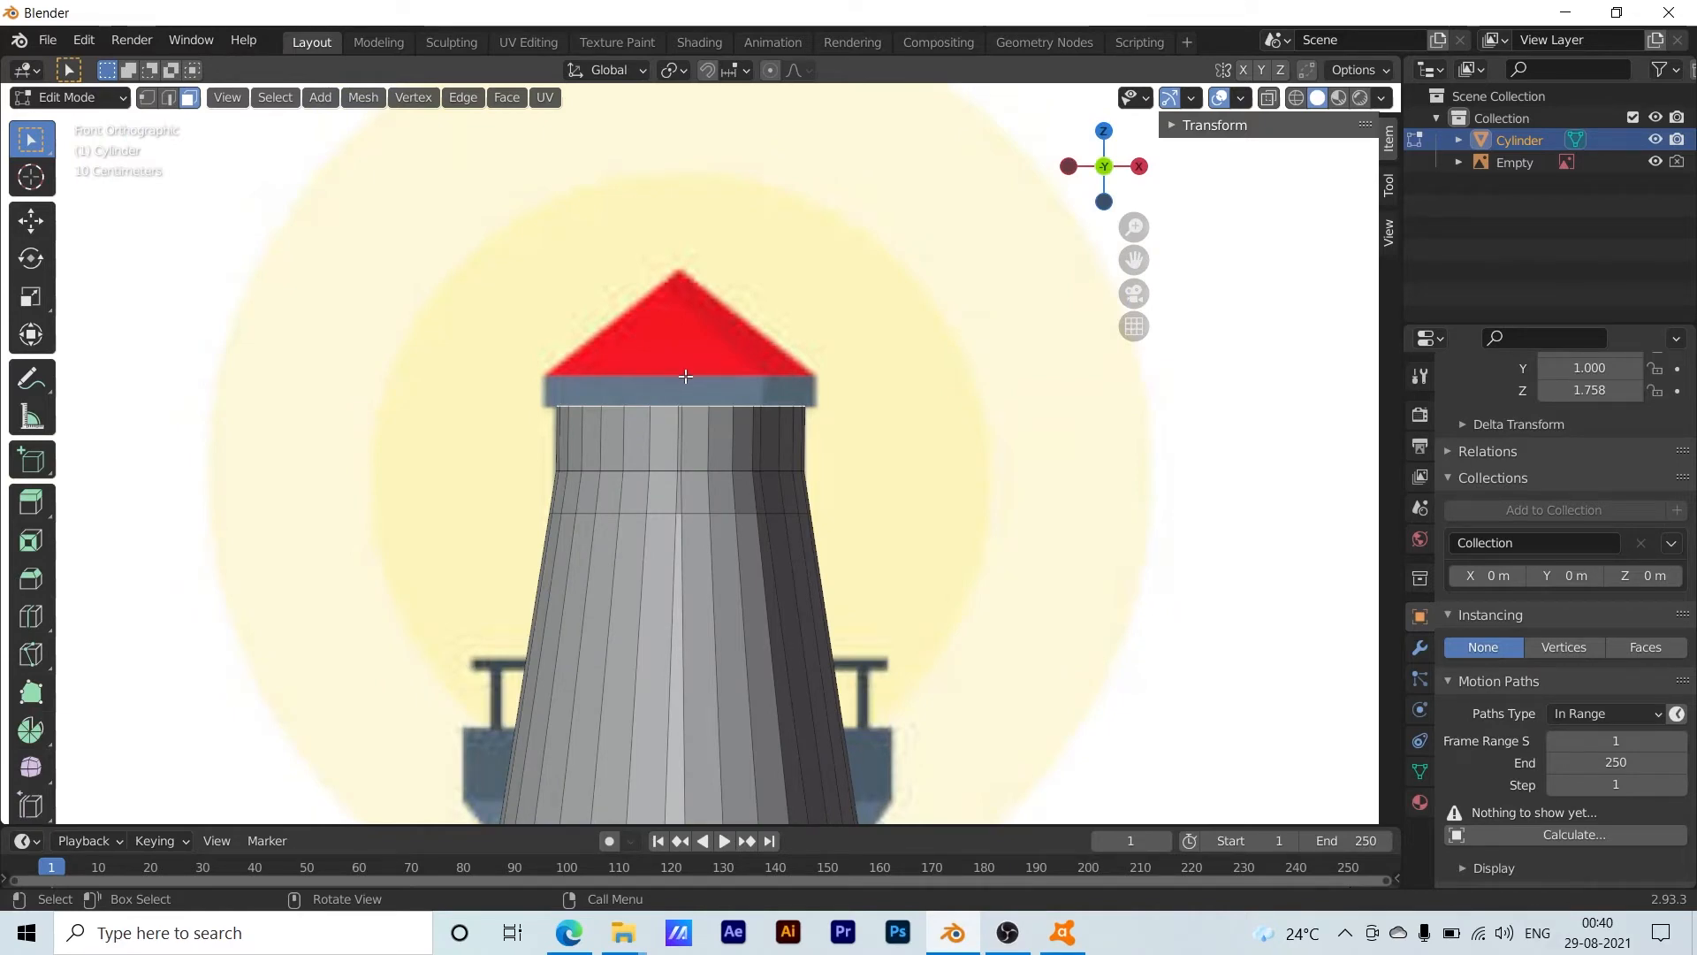
key(s)
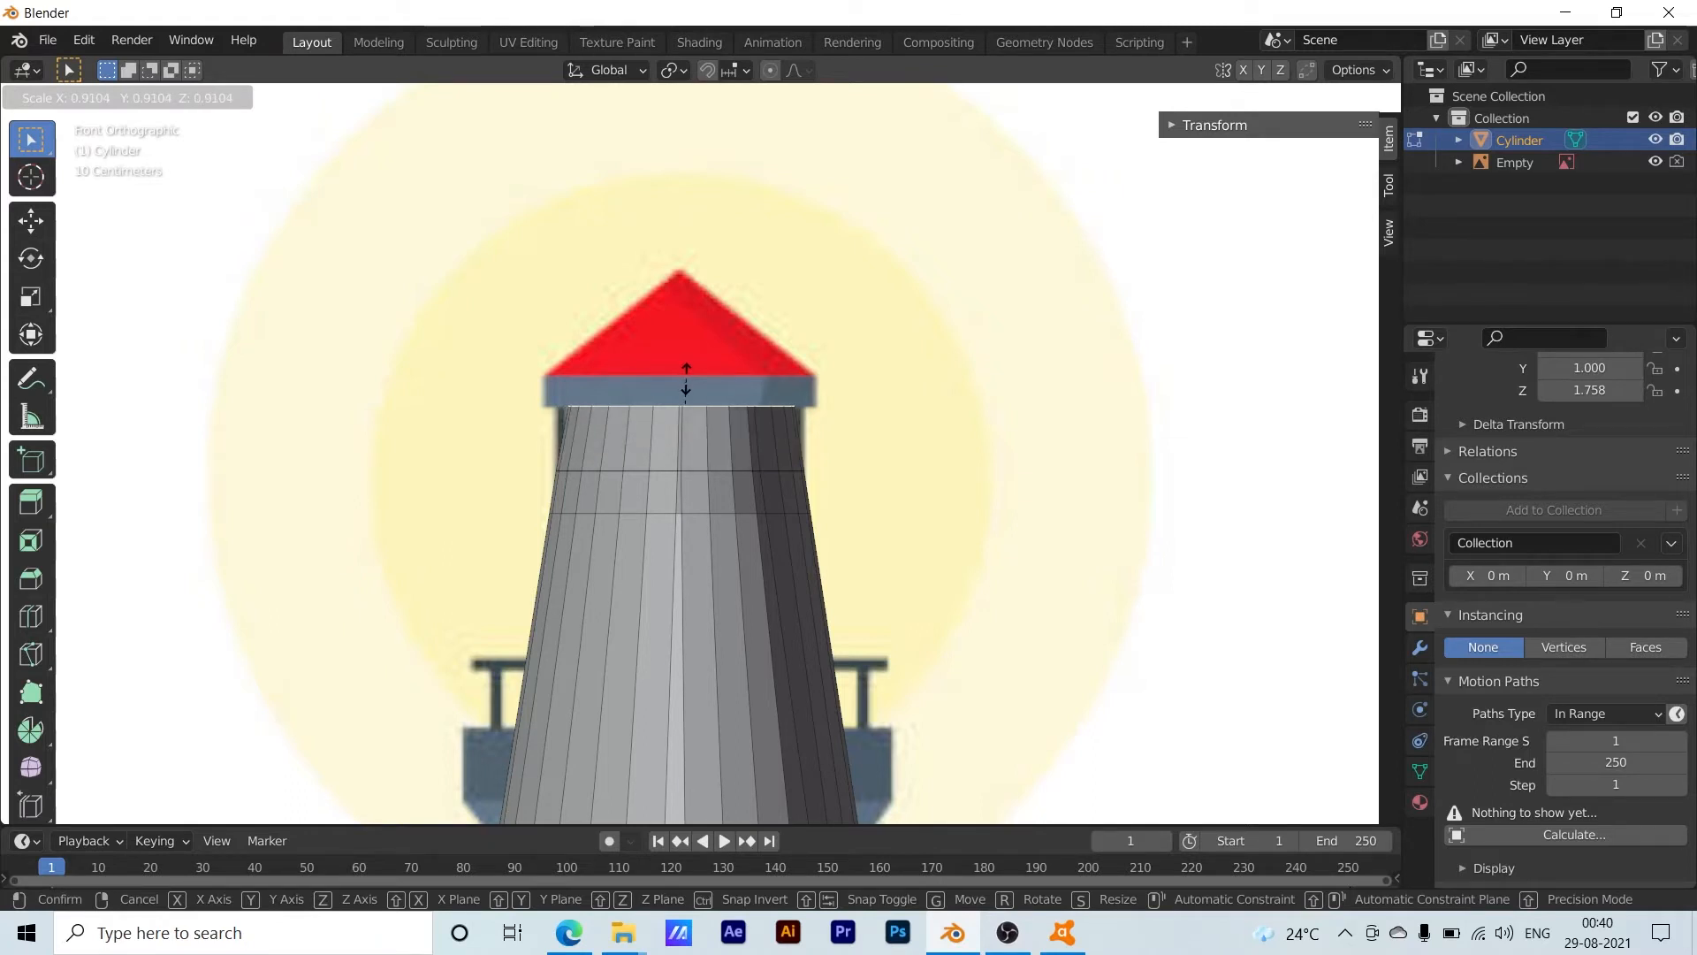
key(x)
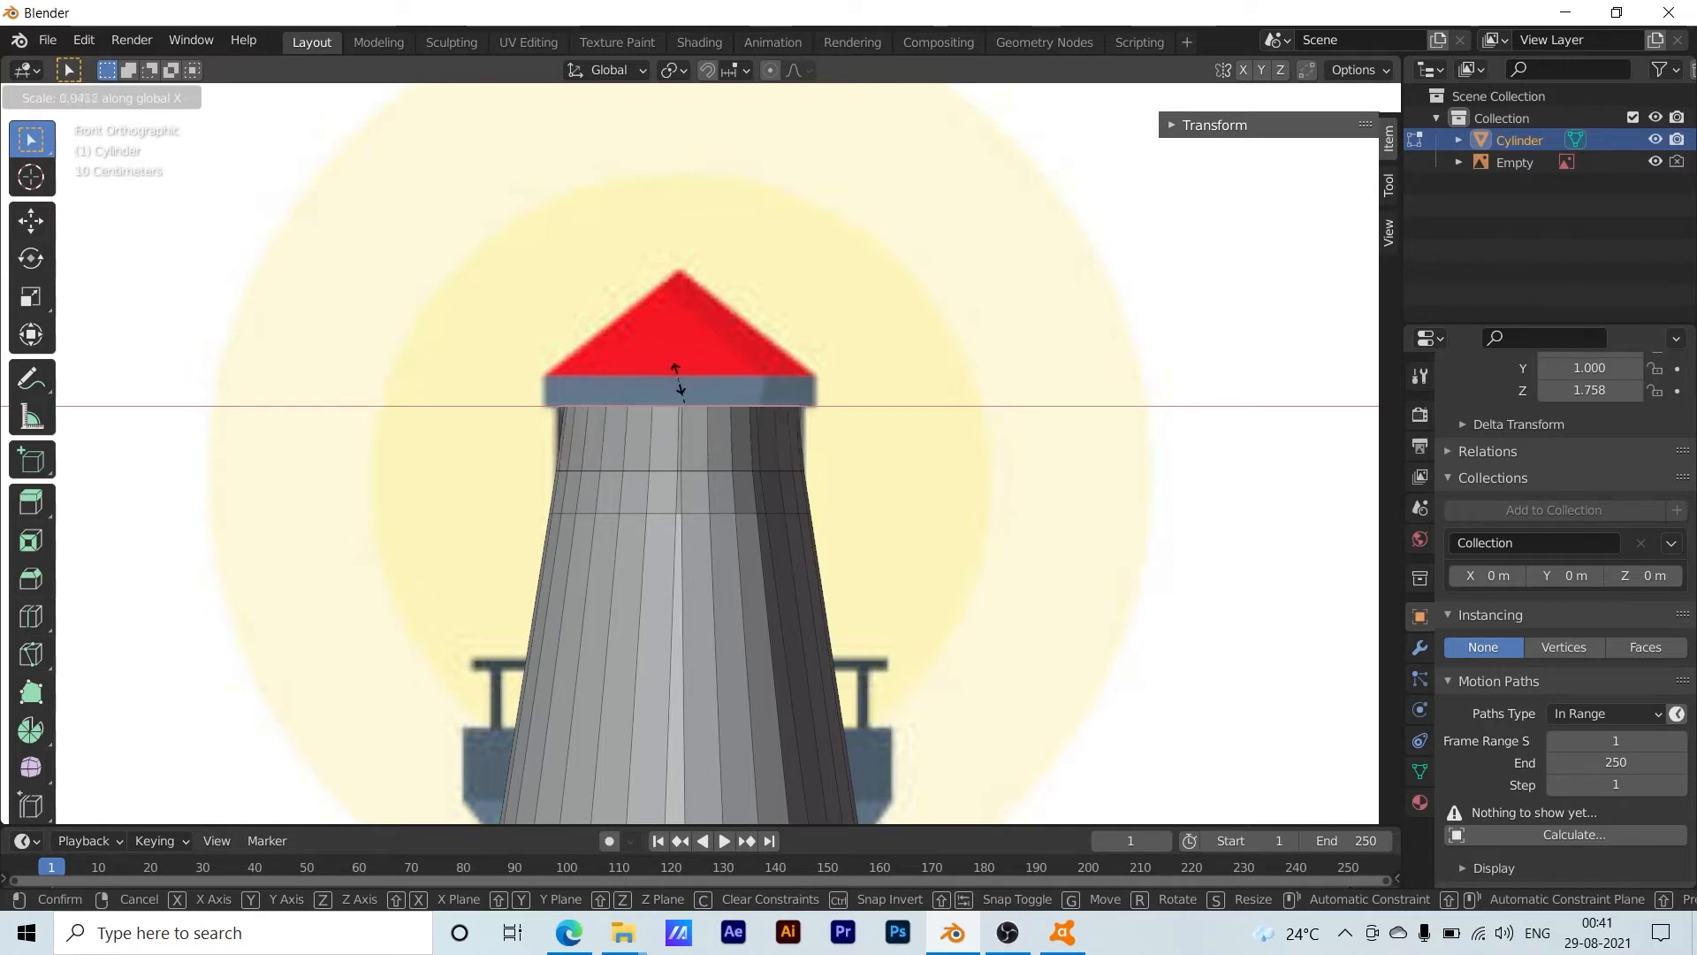
click(678, 378)
scroll(840, 456, up, 2)
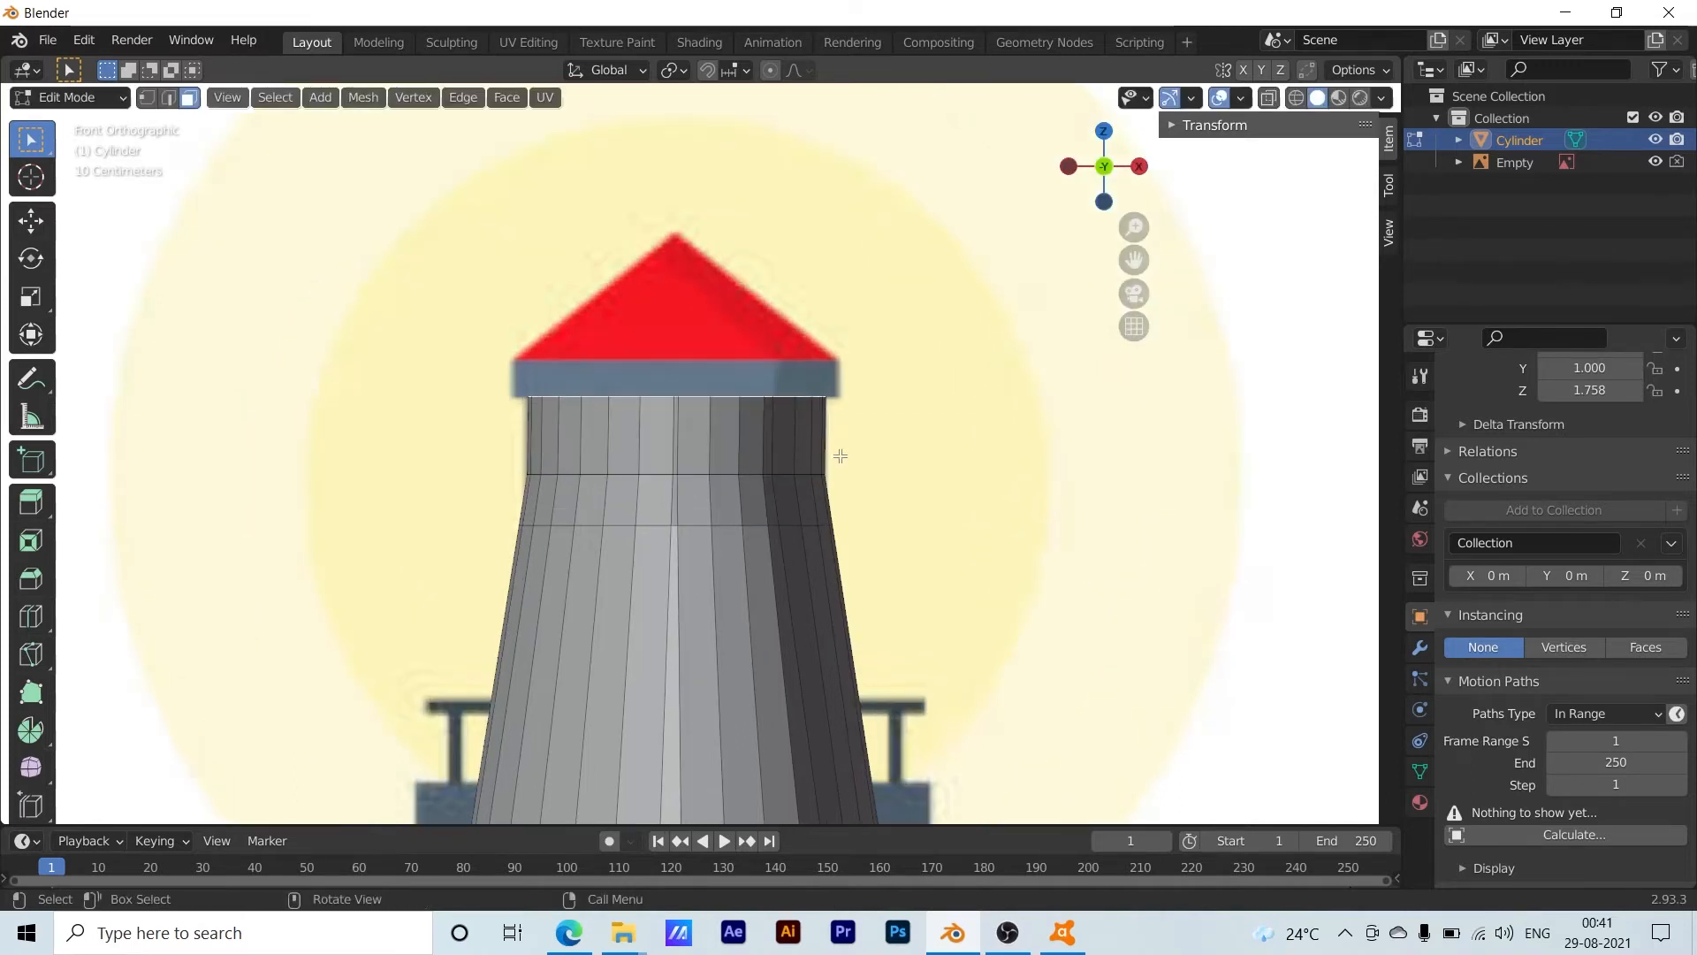
middle_drag(747, 383, 723, 420)
middle_drag(803, 488, 796, 477)
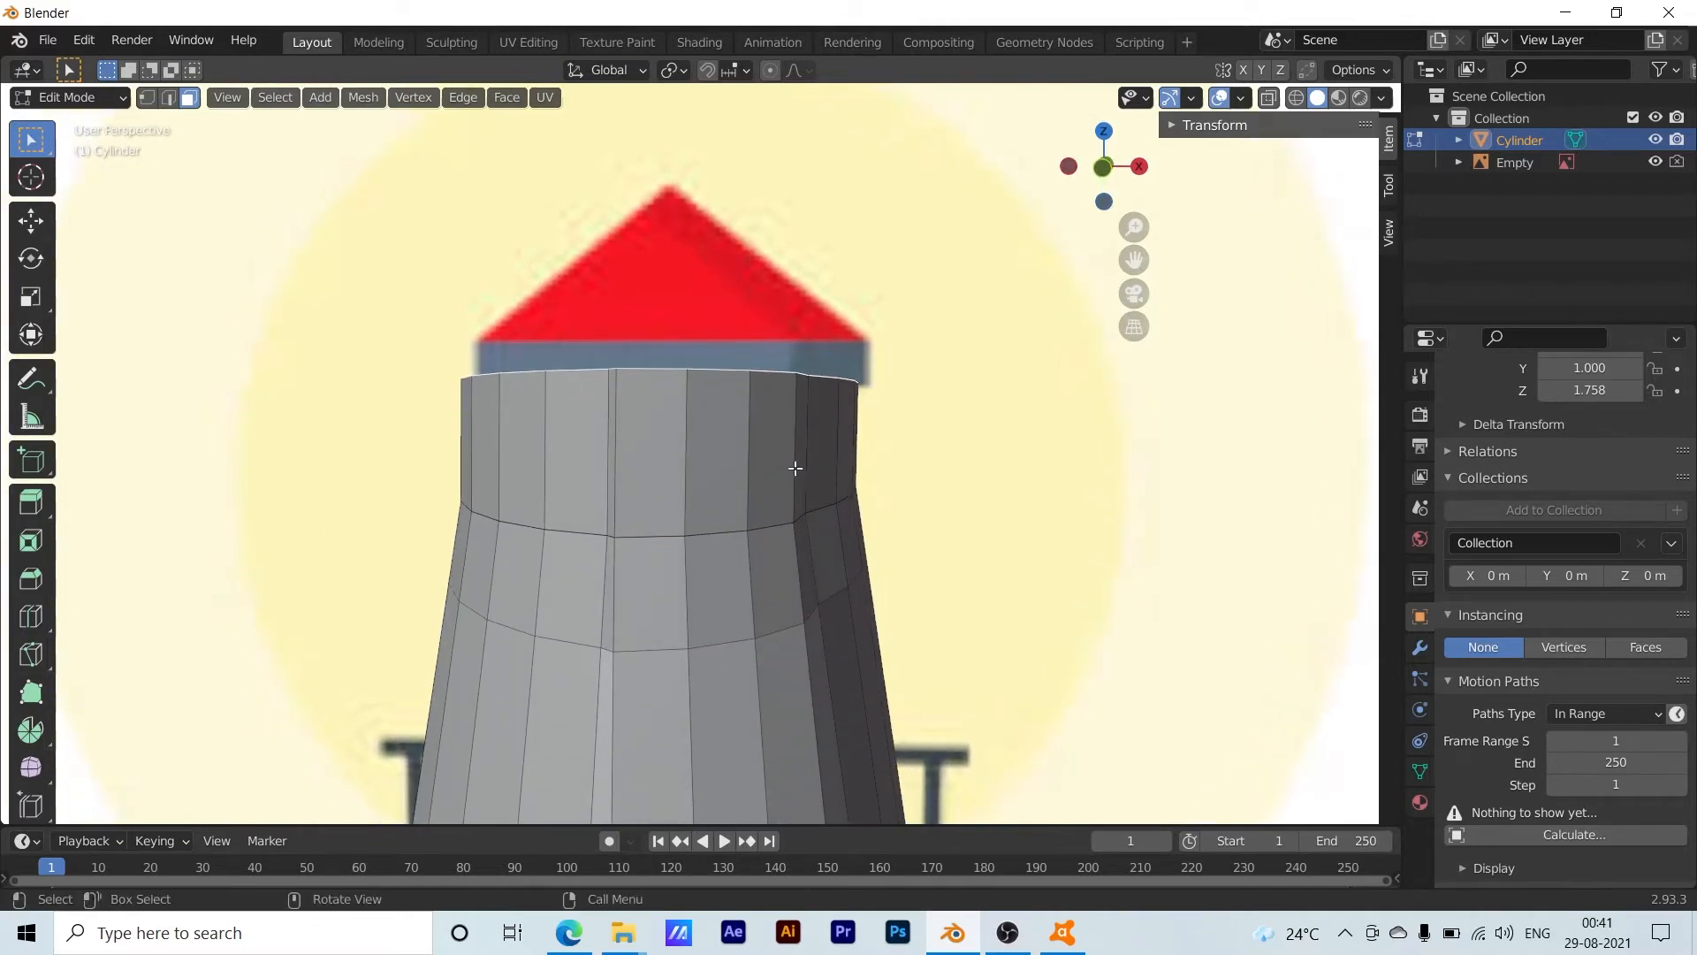
In front view, extrude the tower's top face up about 0.007 m and scale it along X to about 1.12
key(grave)
key(7)
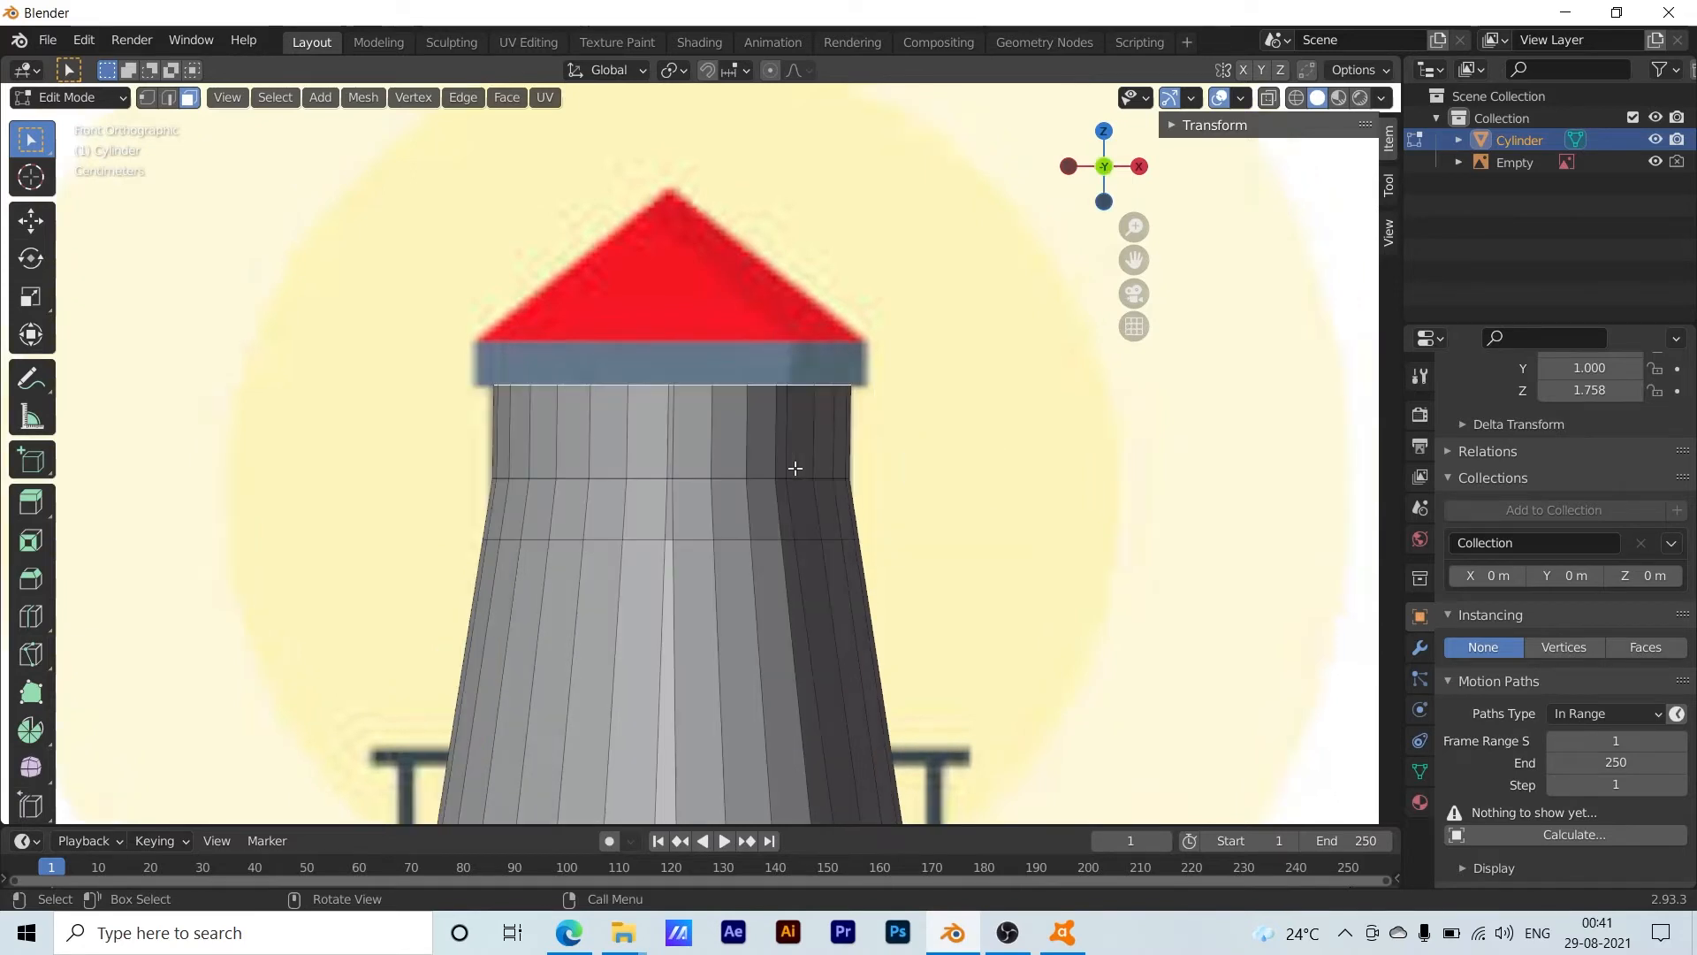
key(e)
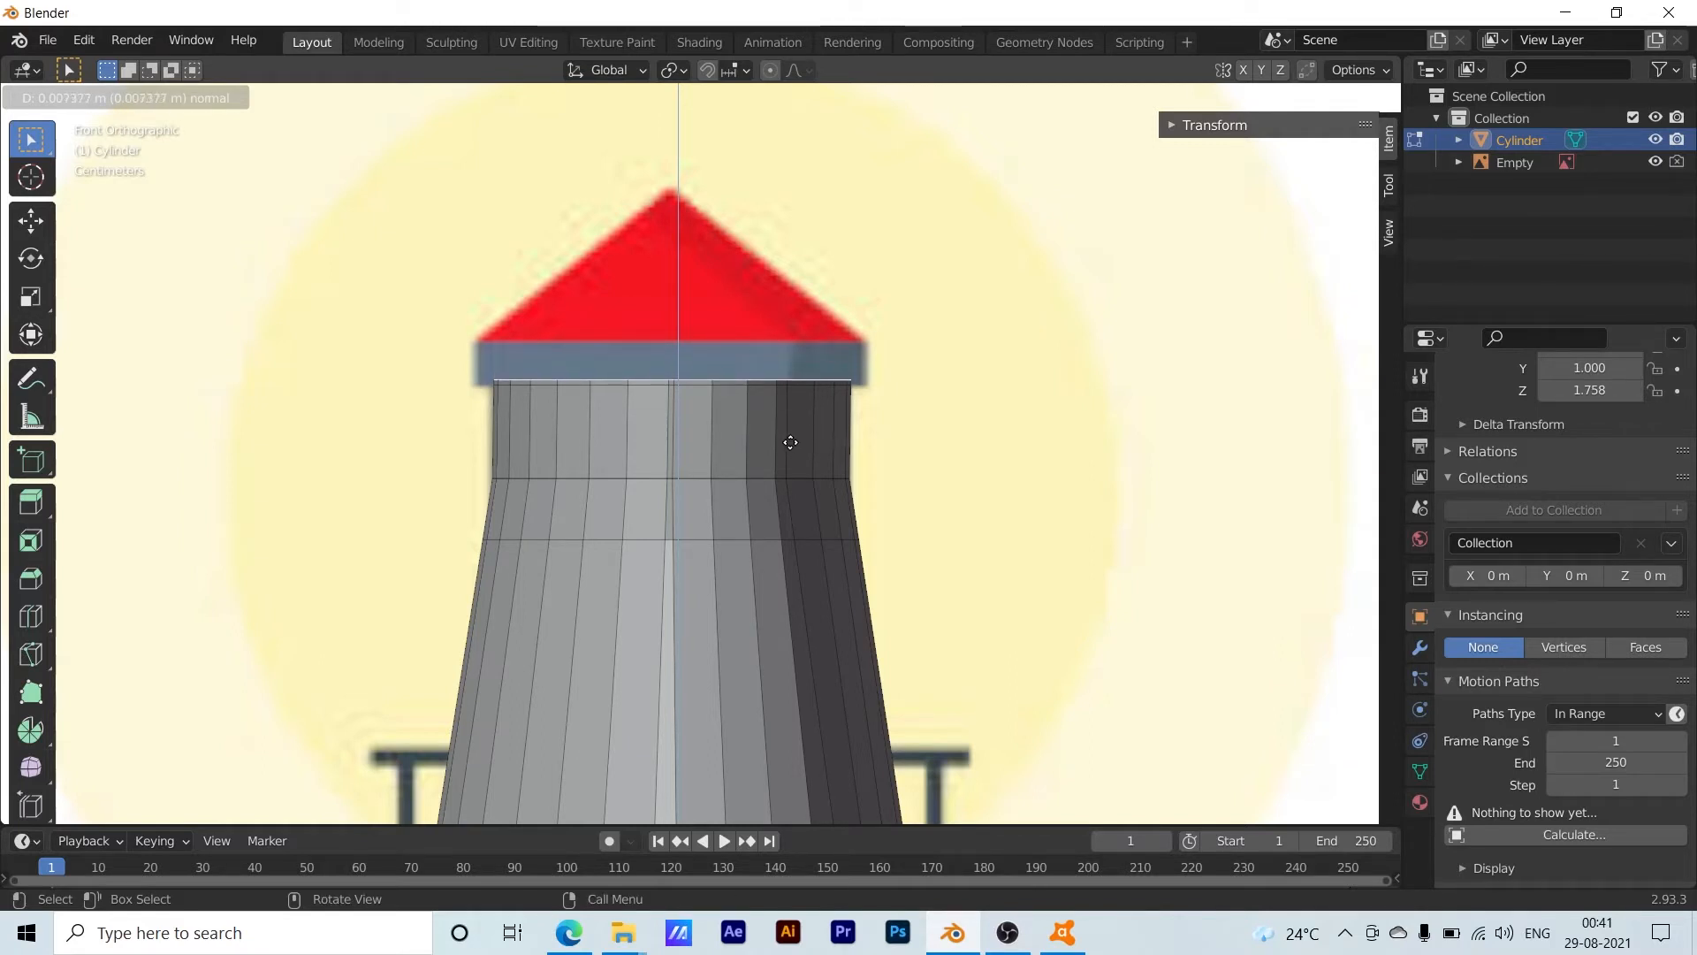
click(790, 442)
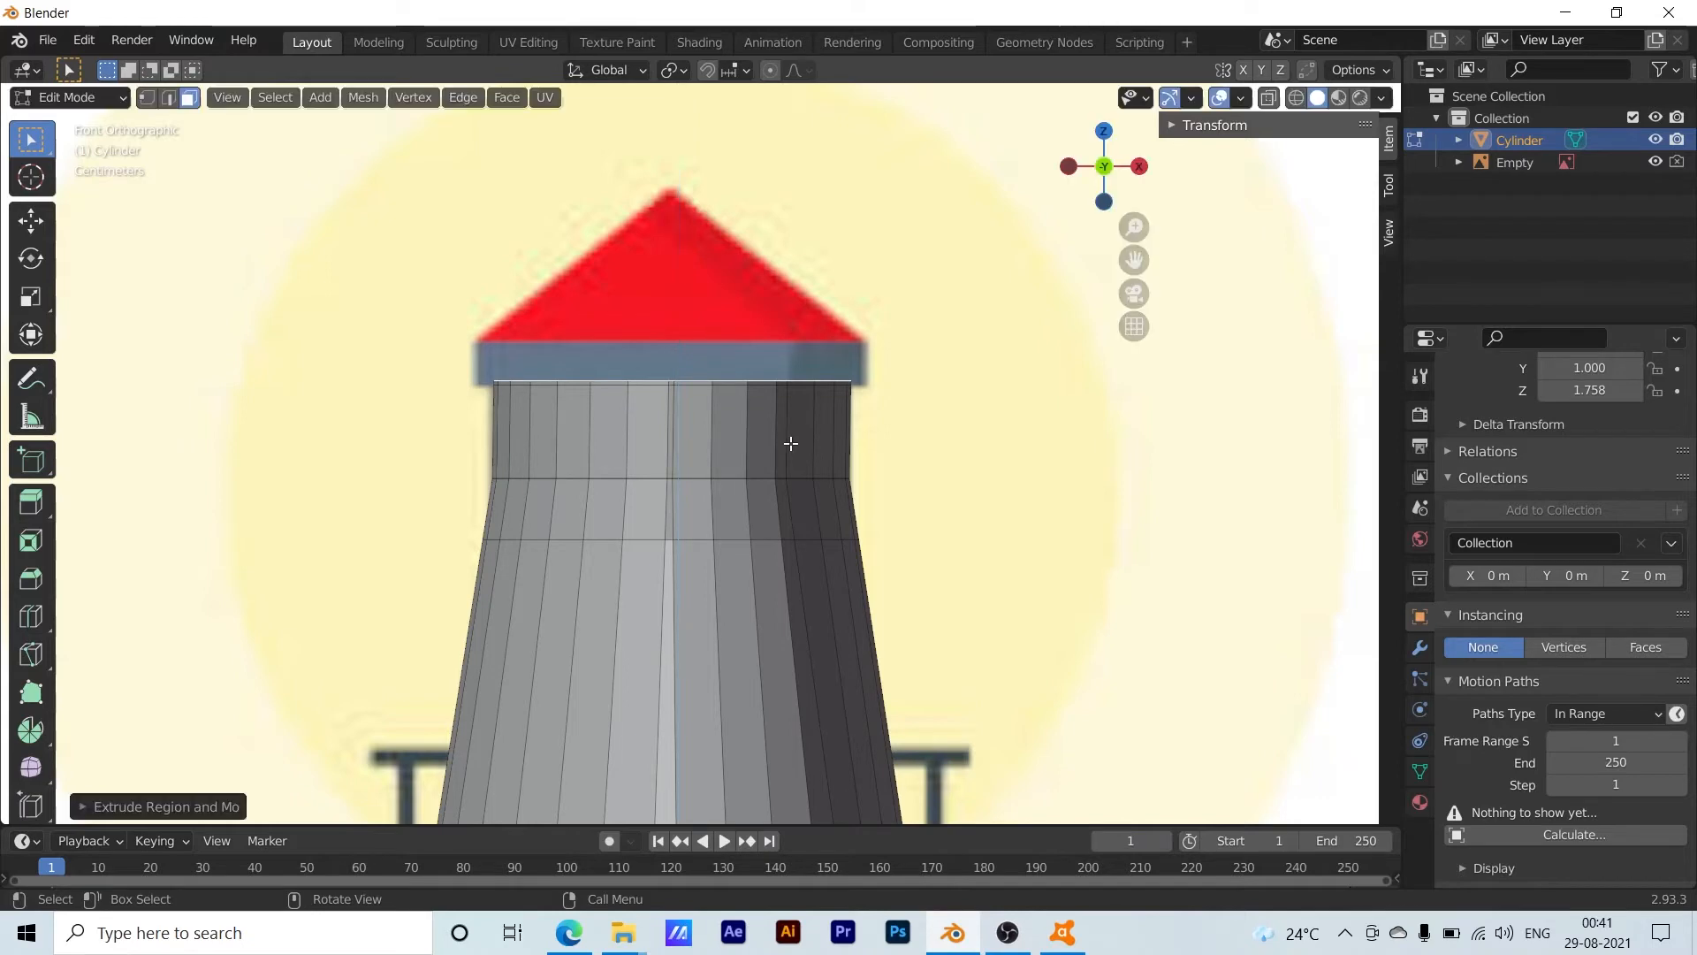
key(s)
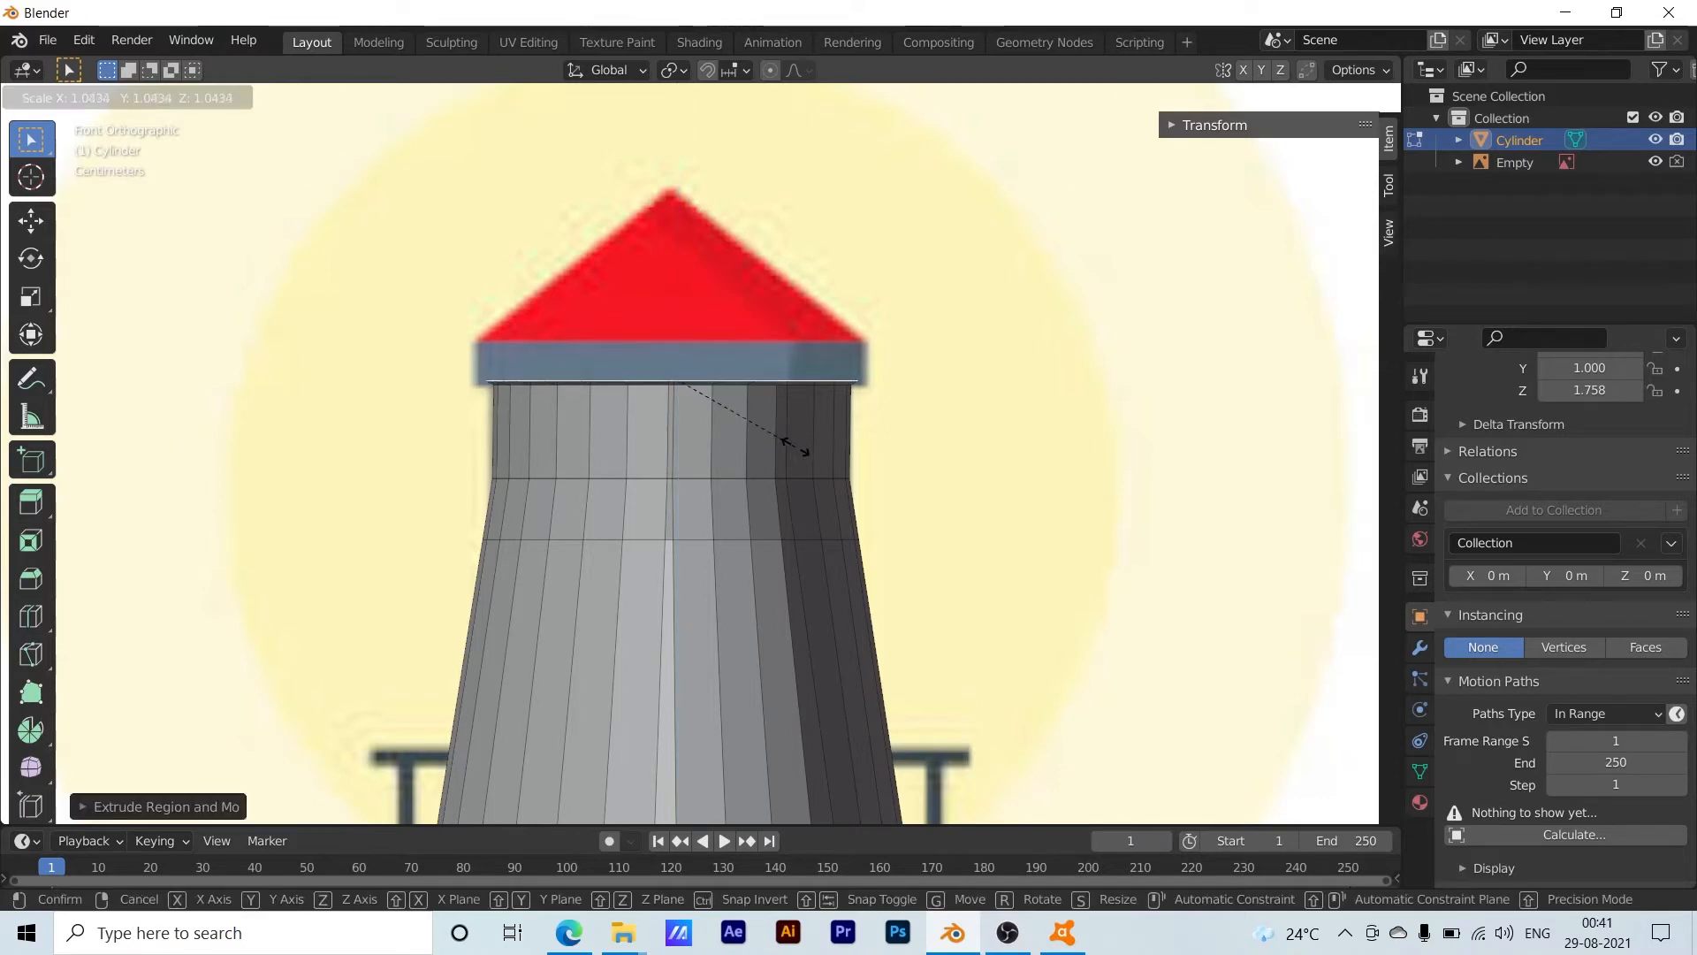
key(x)
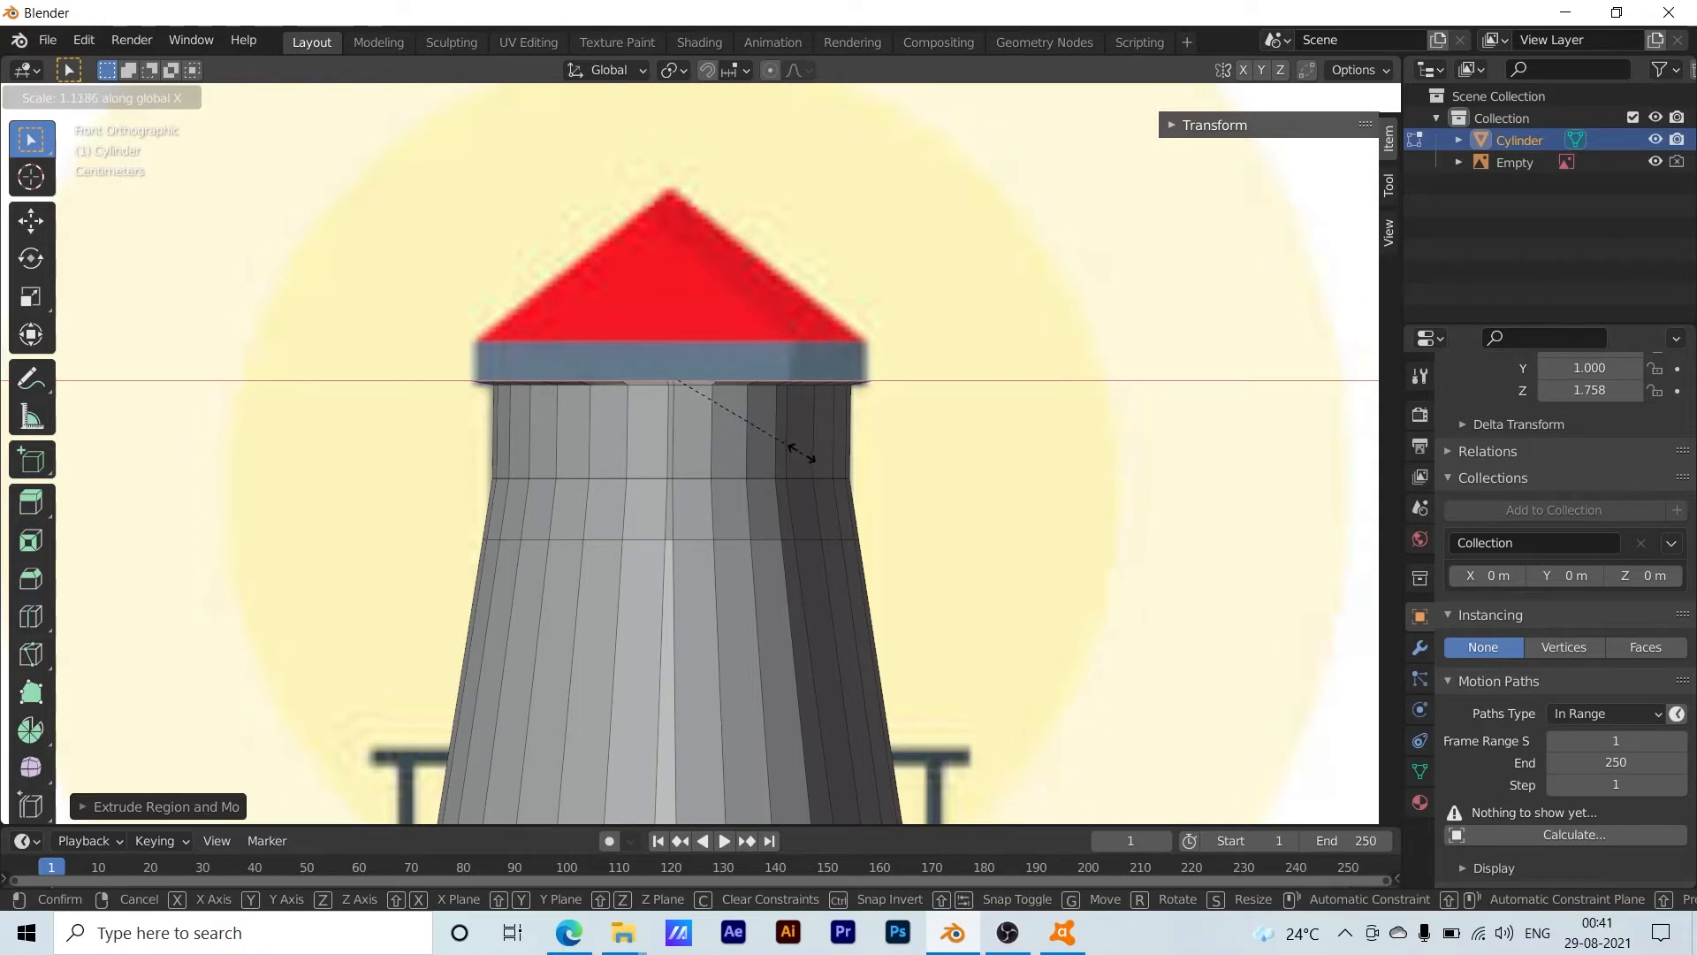
click(801, 452)
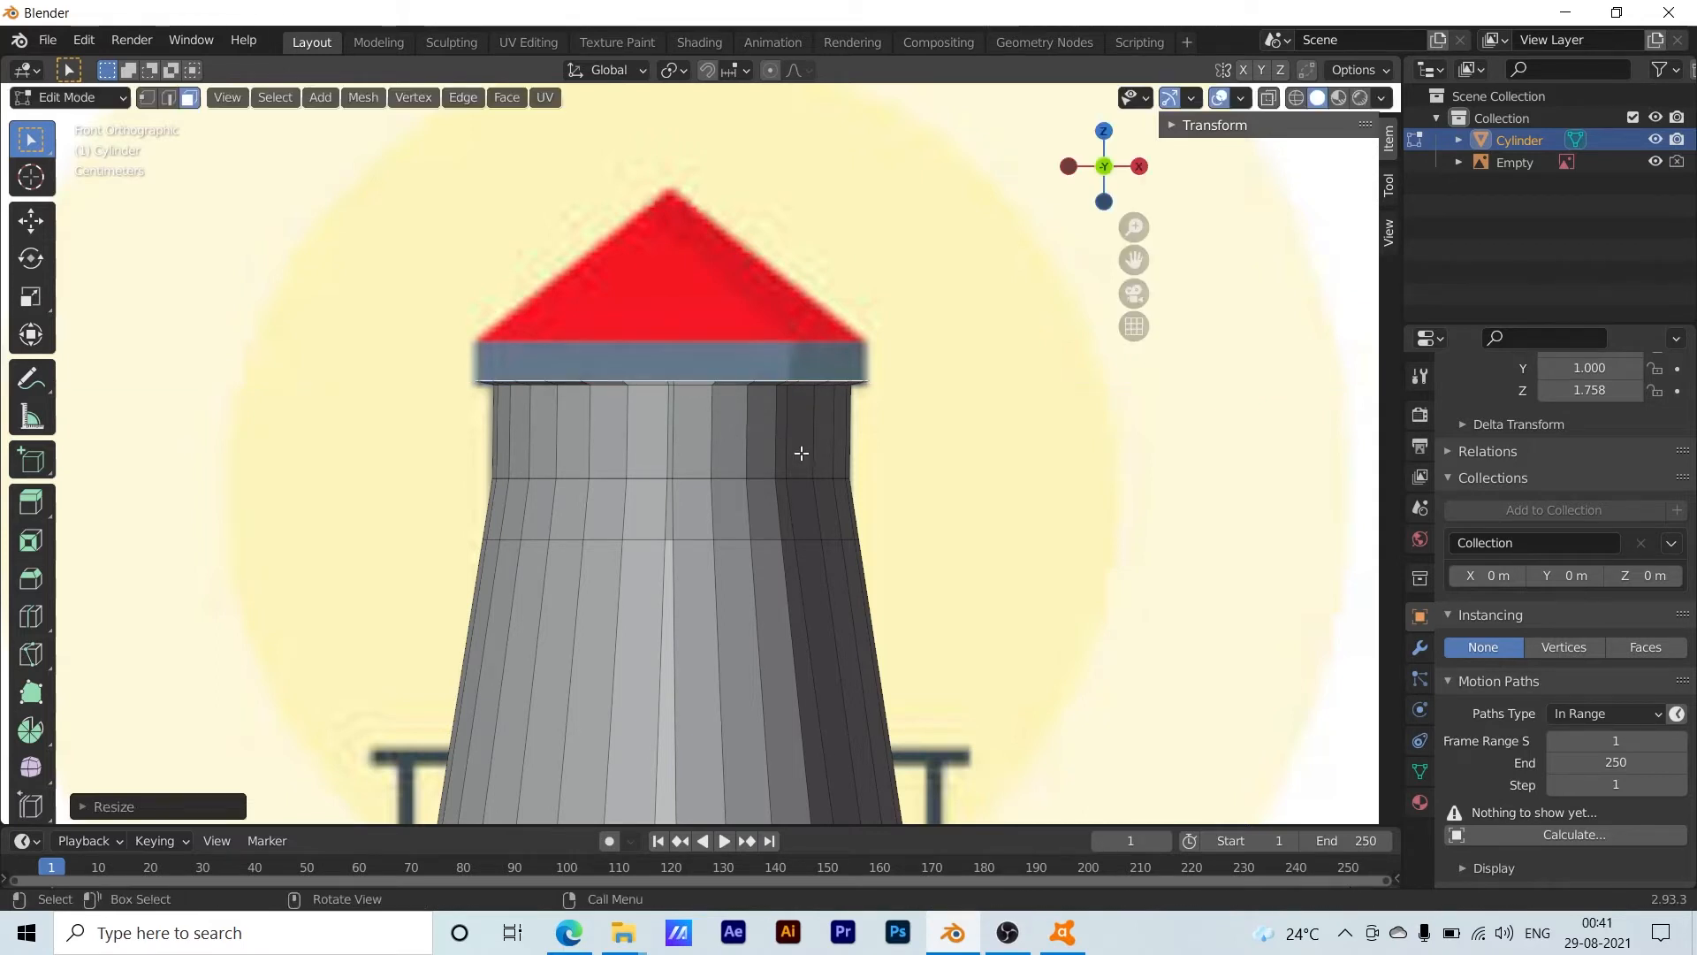
Extrude the widened top face up about 0.053 m to the base of the reference's red roof
key(e)
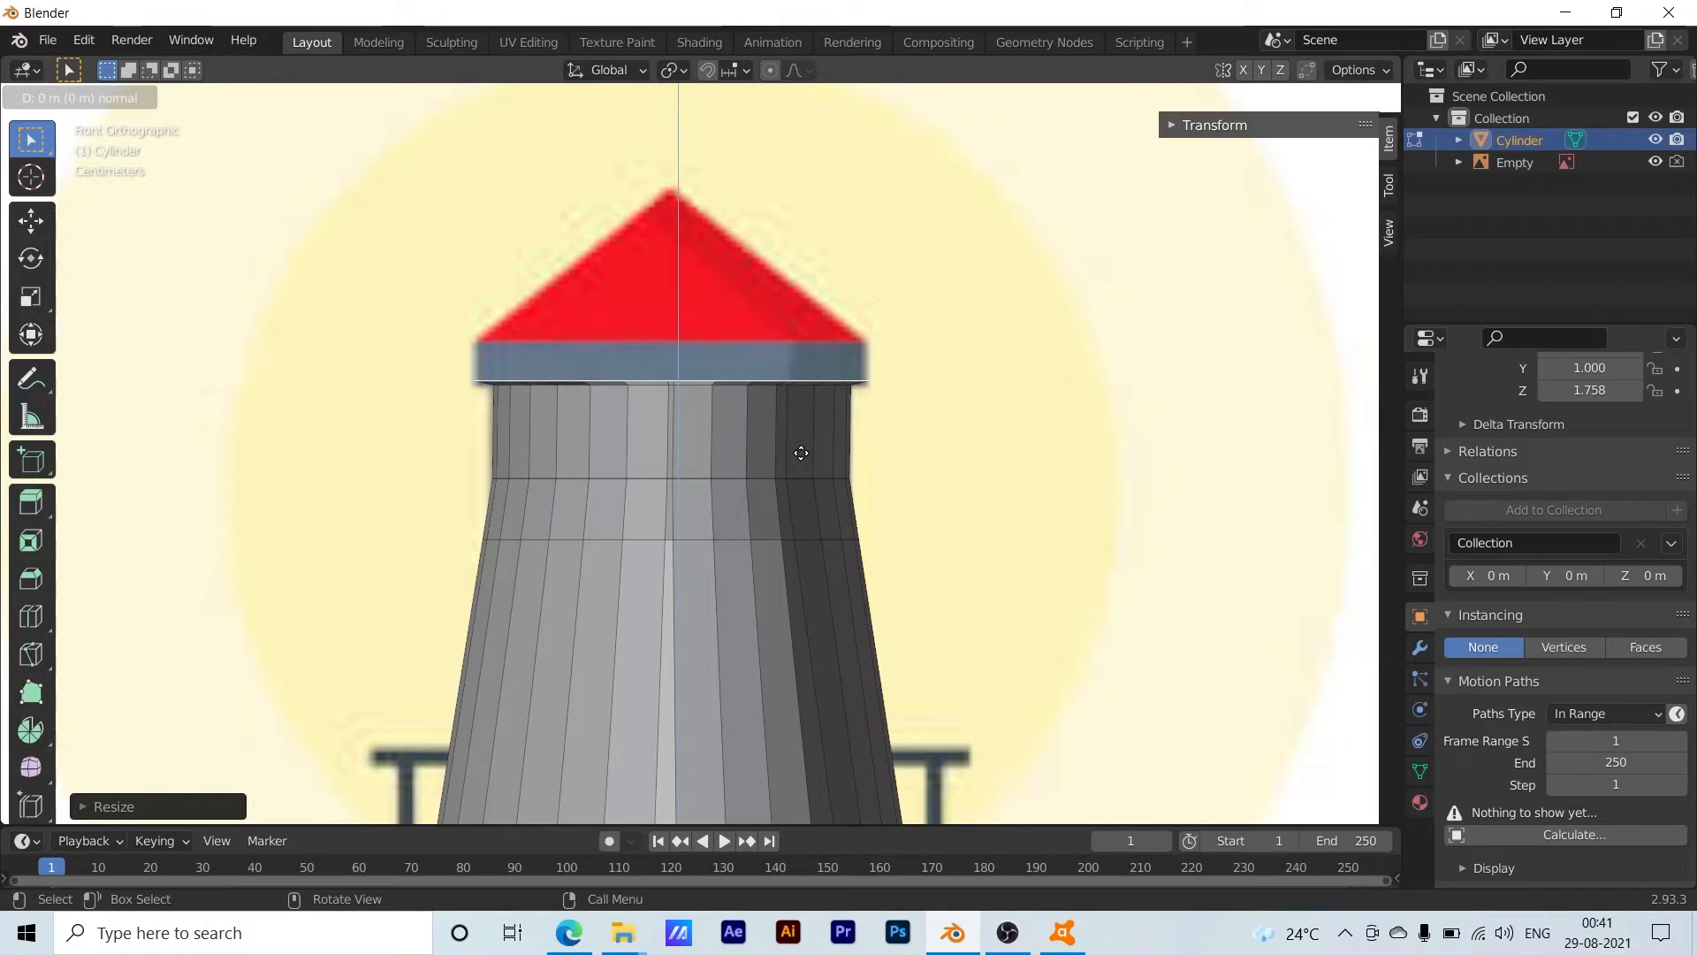
key(z)
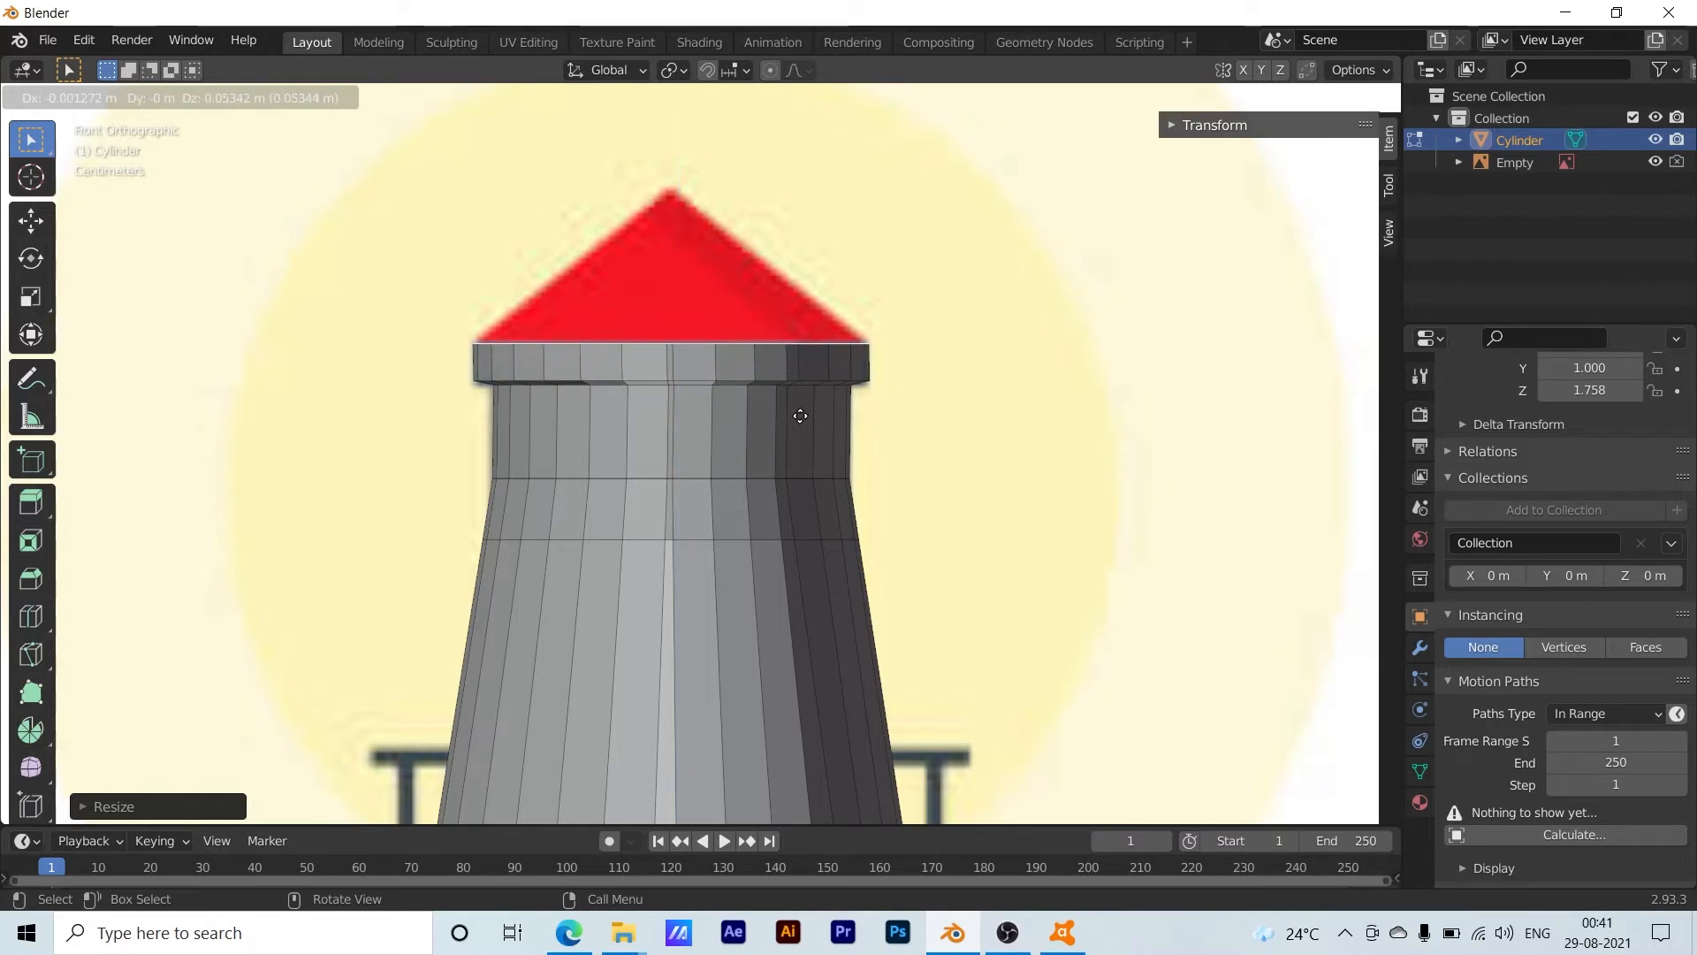
click(800, 416)
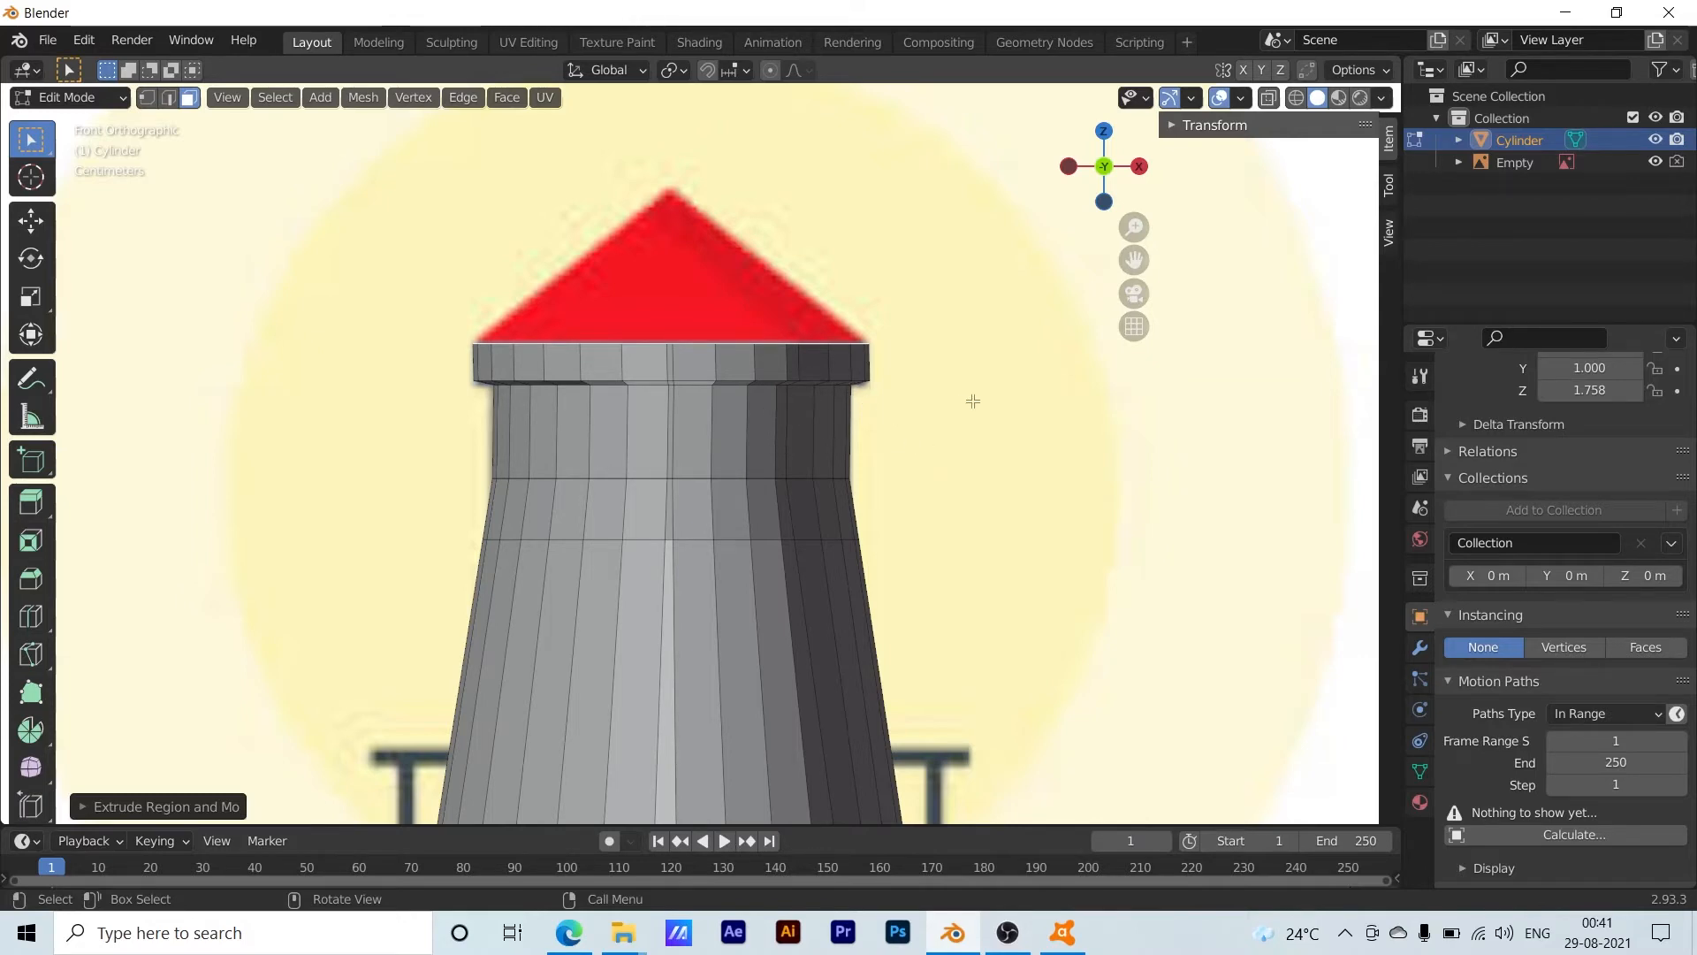
Switch to Object Mode and move the tower cylinder to the left of the reference lighthouse
middle_drag(974, 402, 848, 642)
scroll(769, 655, up, 6)
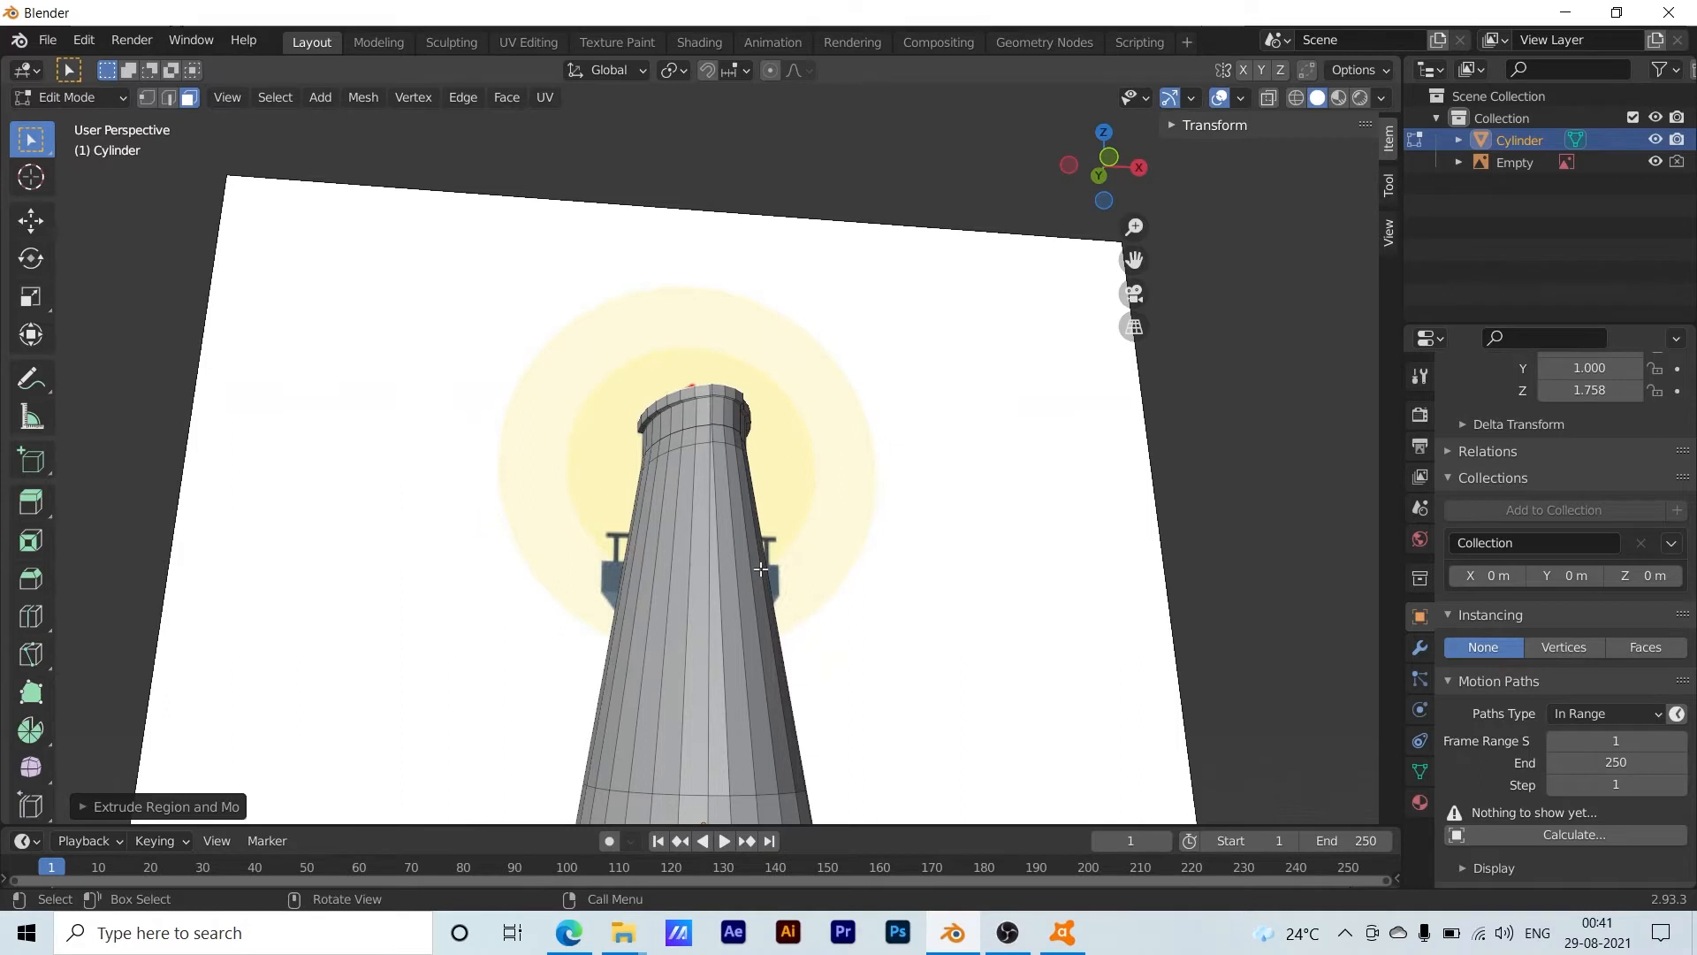
scroll(783, 676, down, 6)
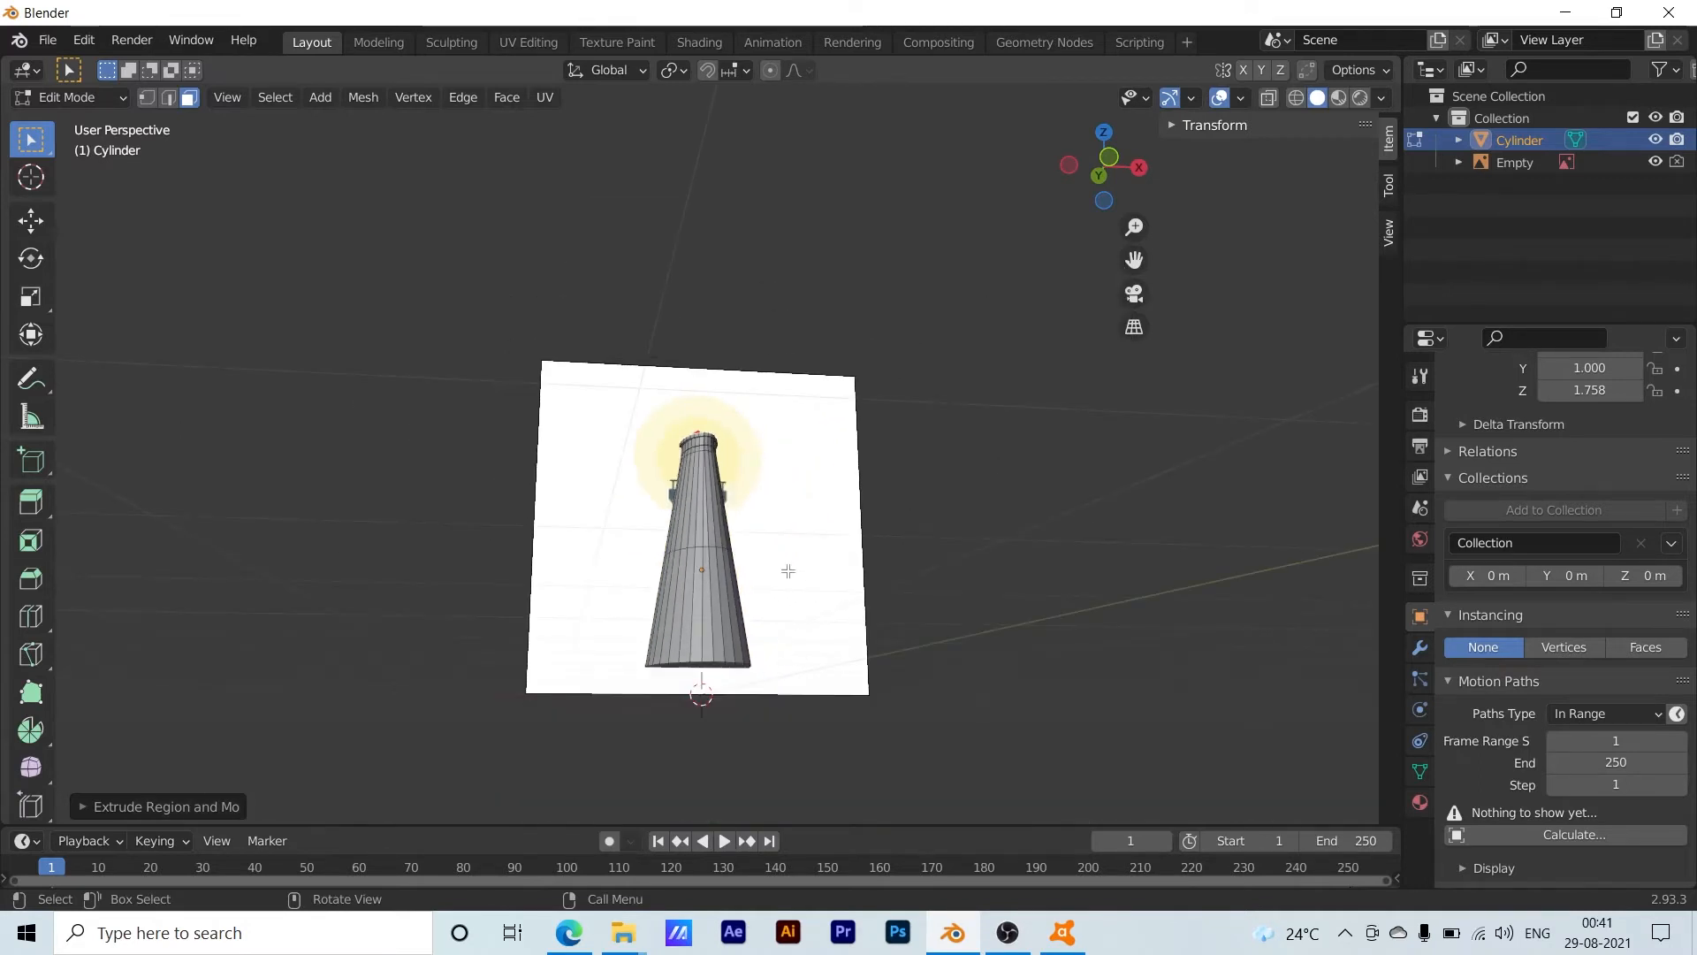
middle_drag(789, 571, 770, 643)
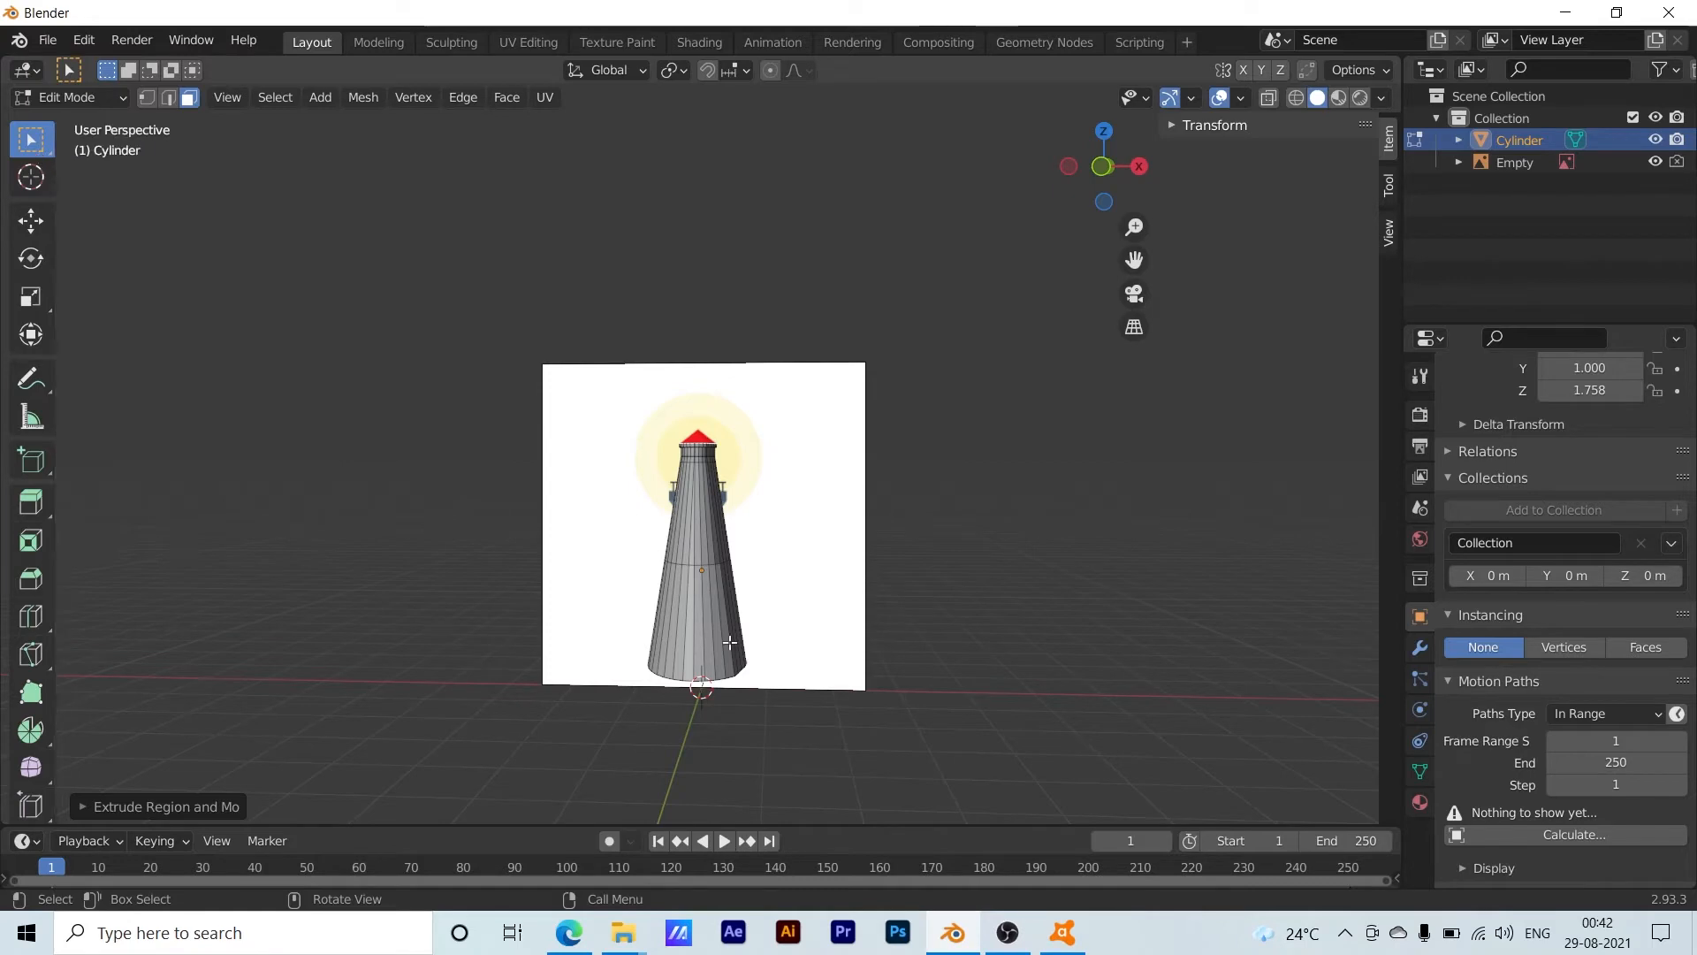
click(98, 103)
click(98, 123)
click(751, 580)
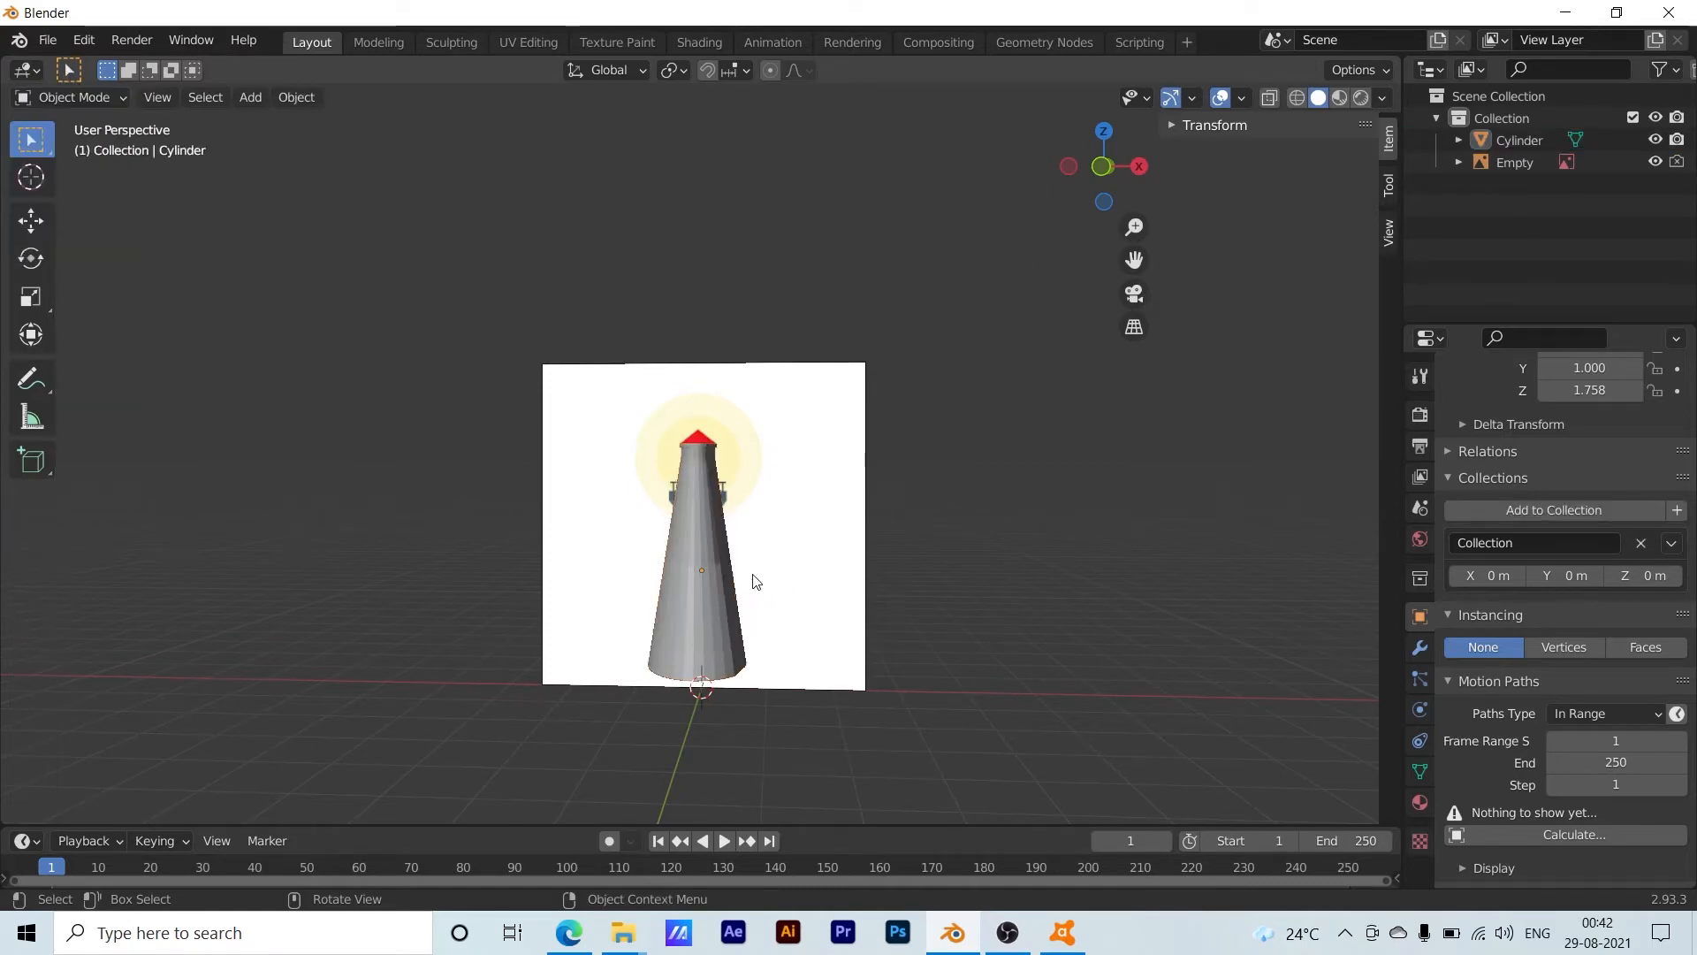
scroll(766, 595, up, 3)
drag(691, 576, 485, 612)
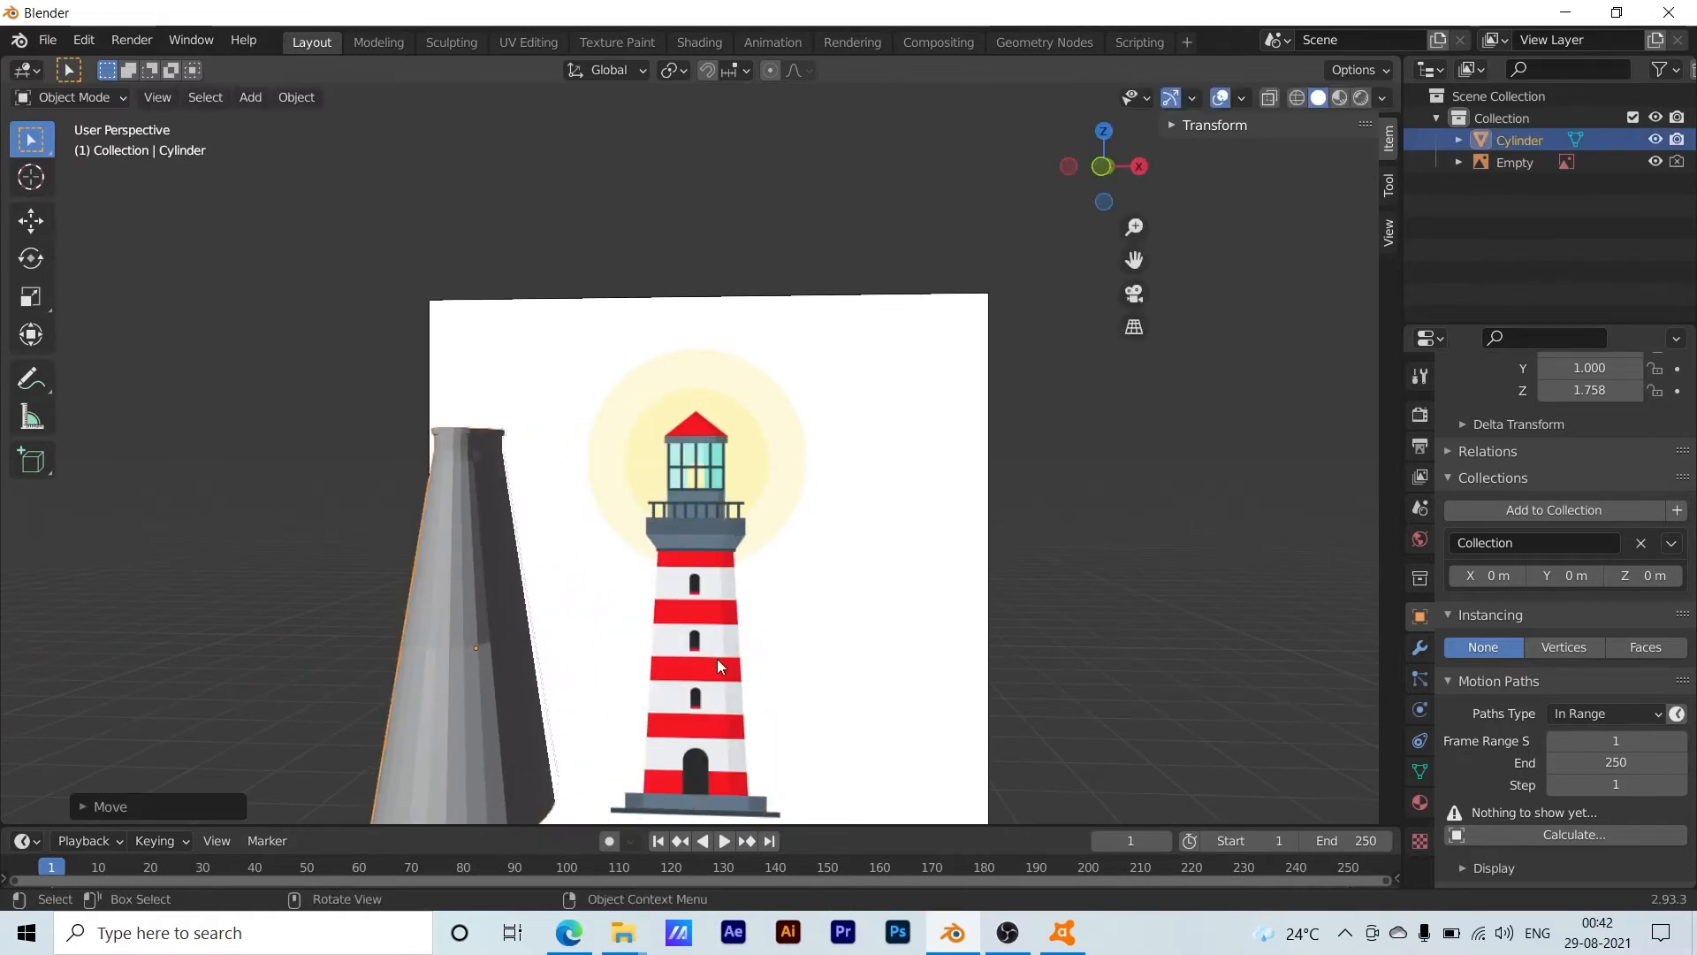
Widen the tower cylinder by scaling it along the X axis only
scroll(718, 665, down, 3)
middle_drag(699, 681, 623, 776)
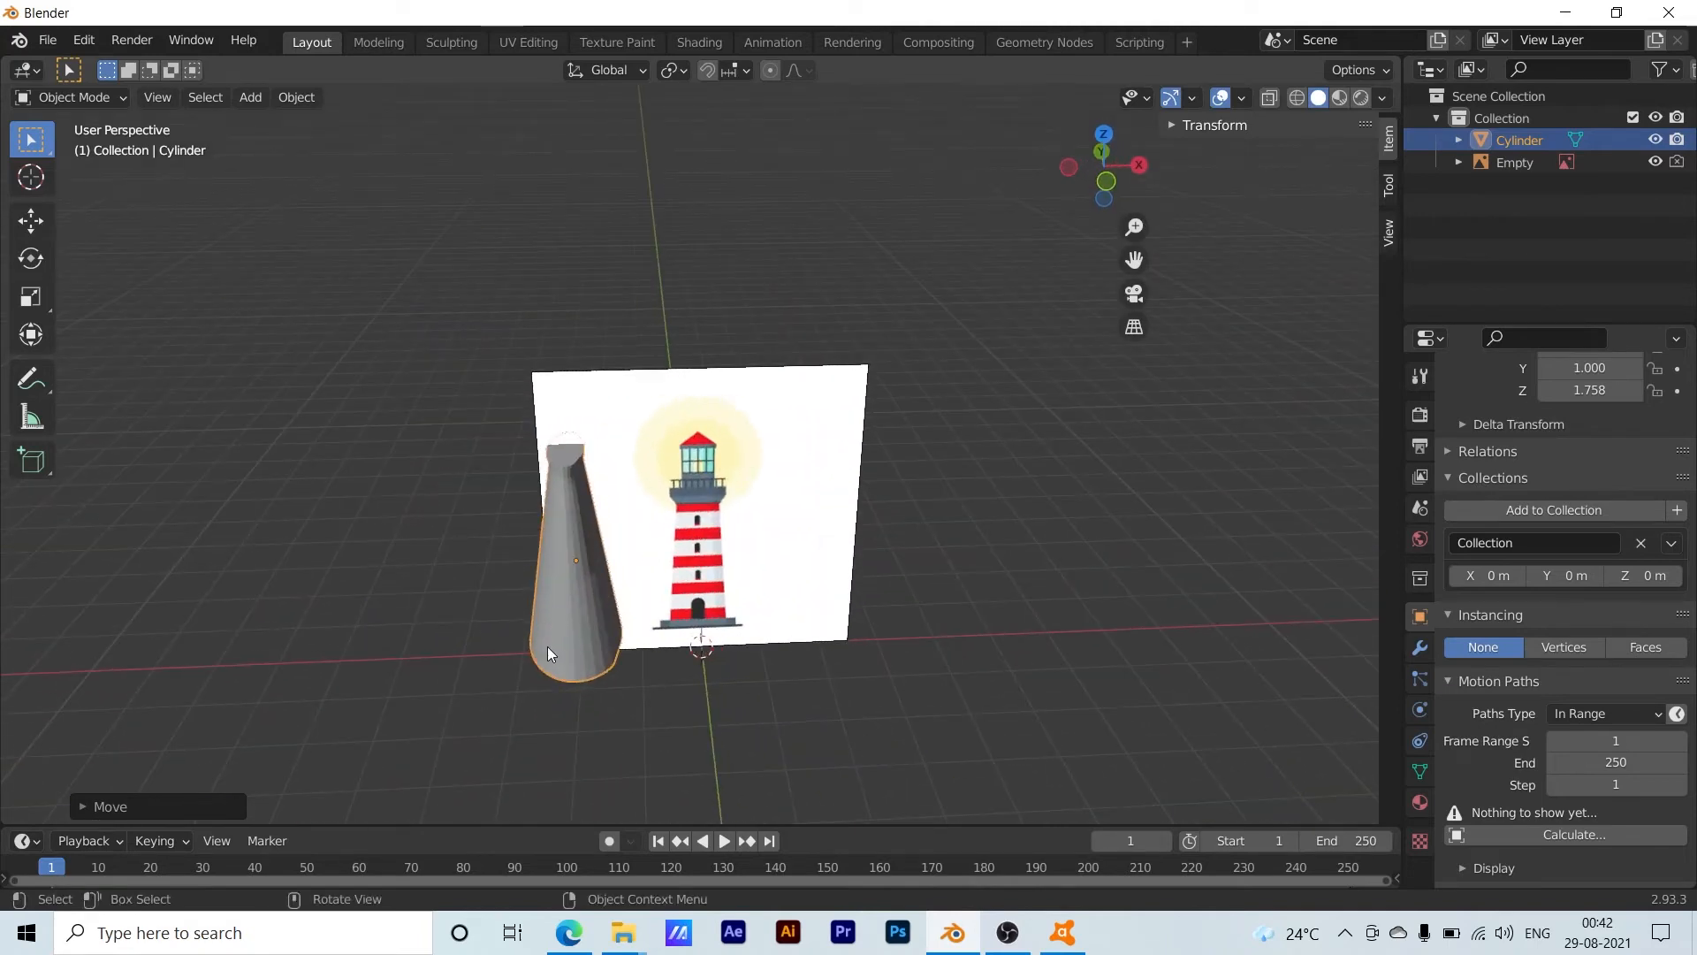
key(s)
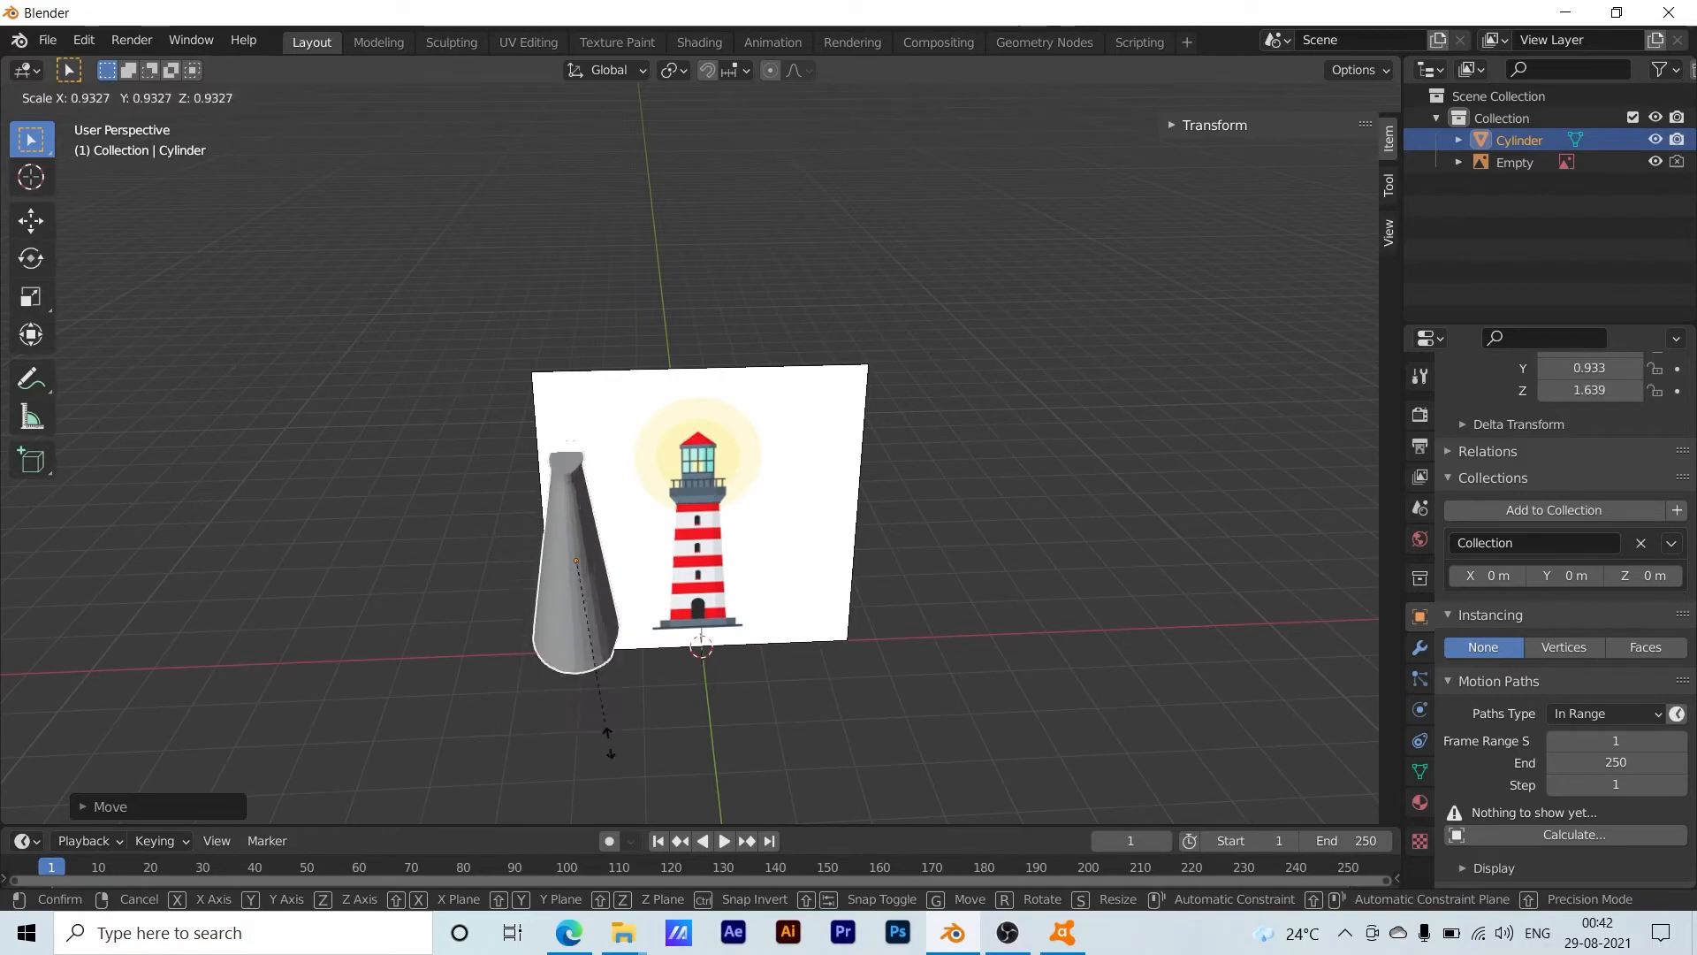
key(x)
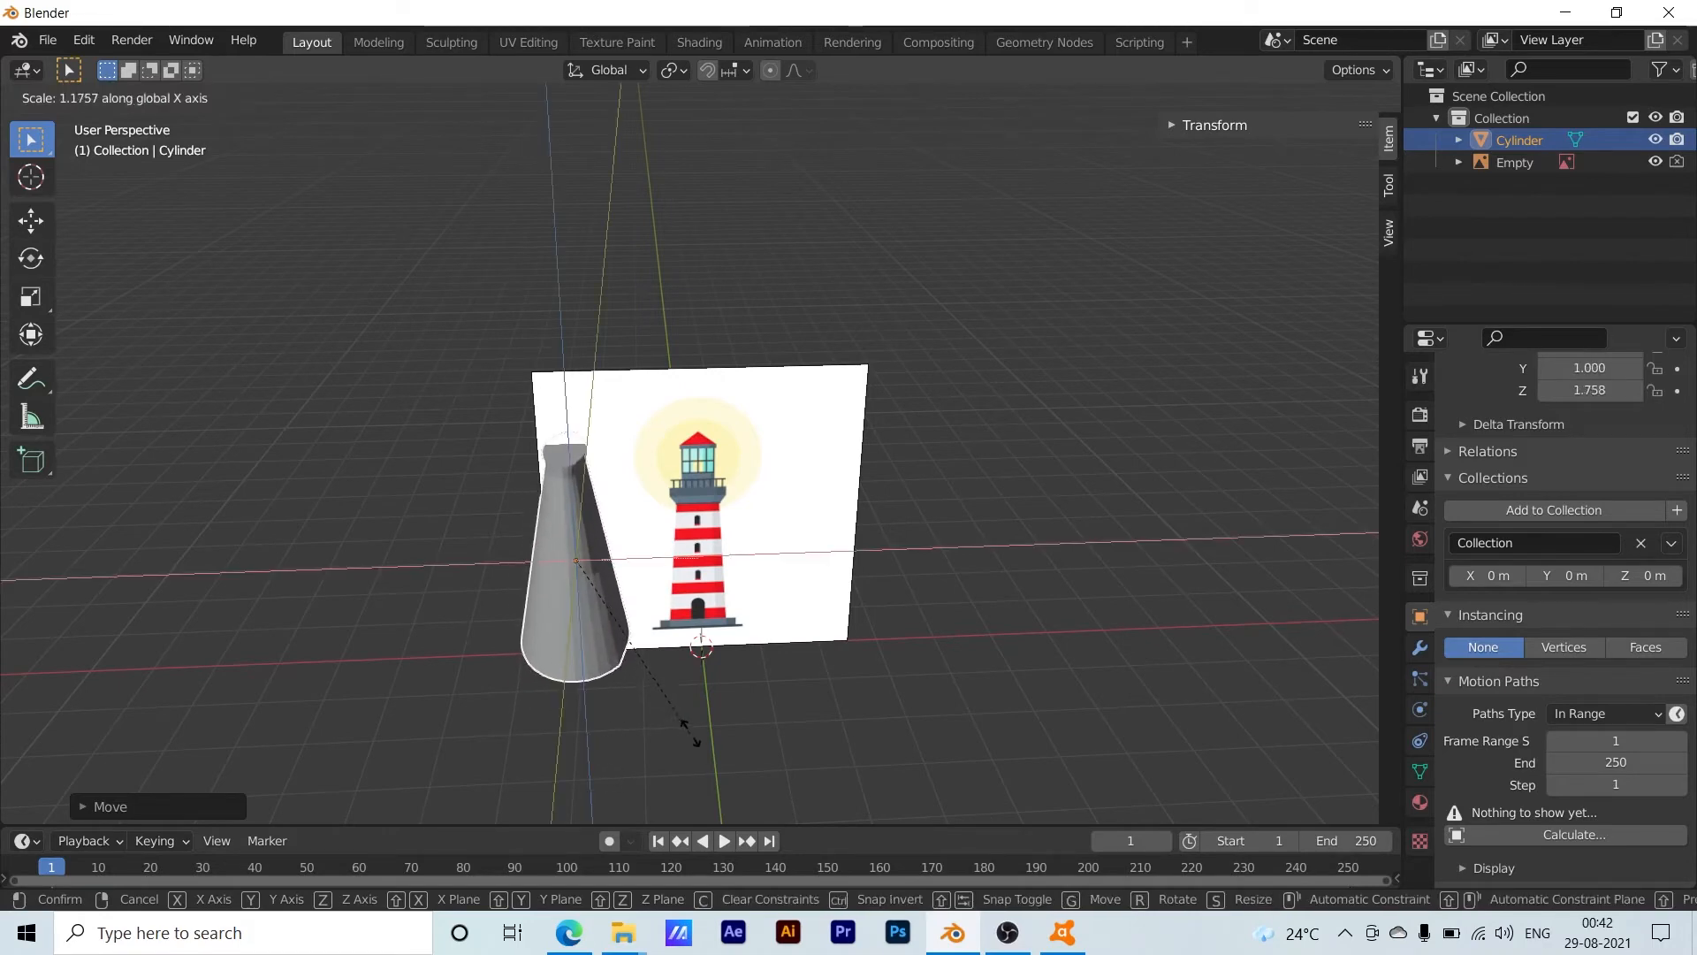
click(716, 738)
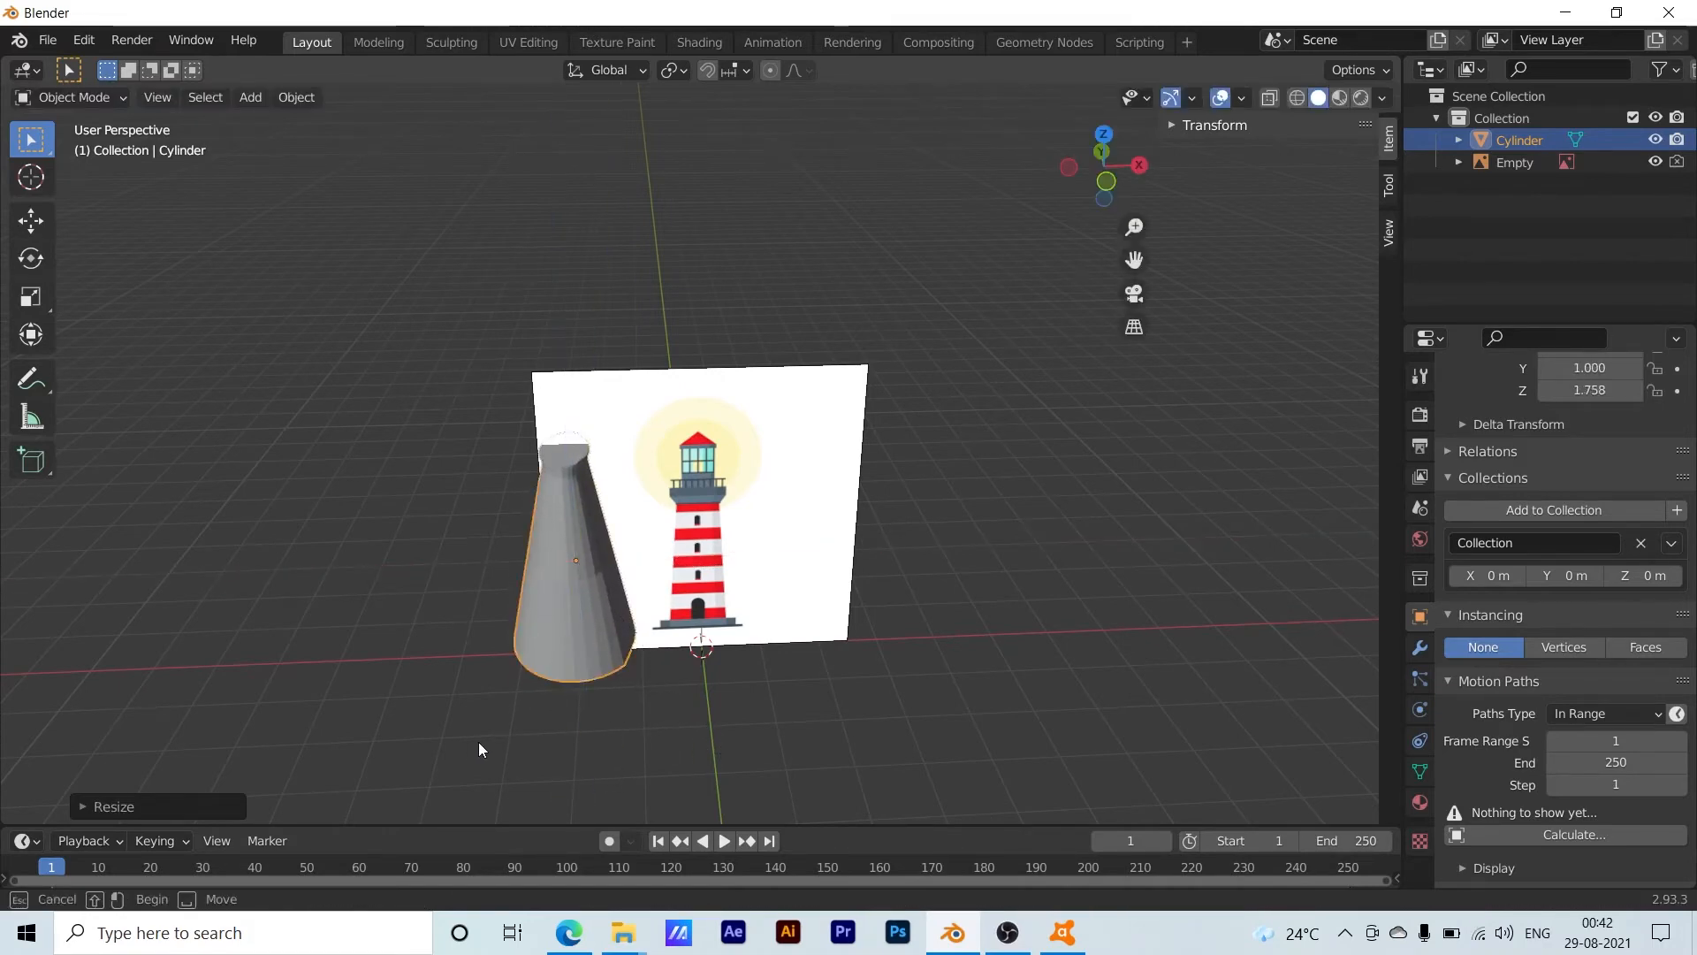
Scale the tower cylinder along the Y axis to about 0.54
middle_drag(463, 735, 704, 681)
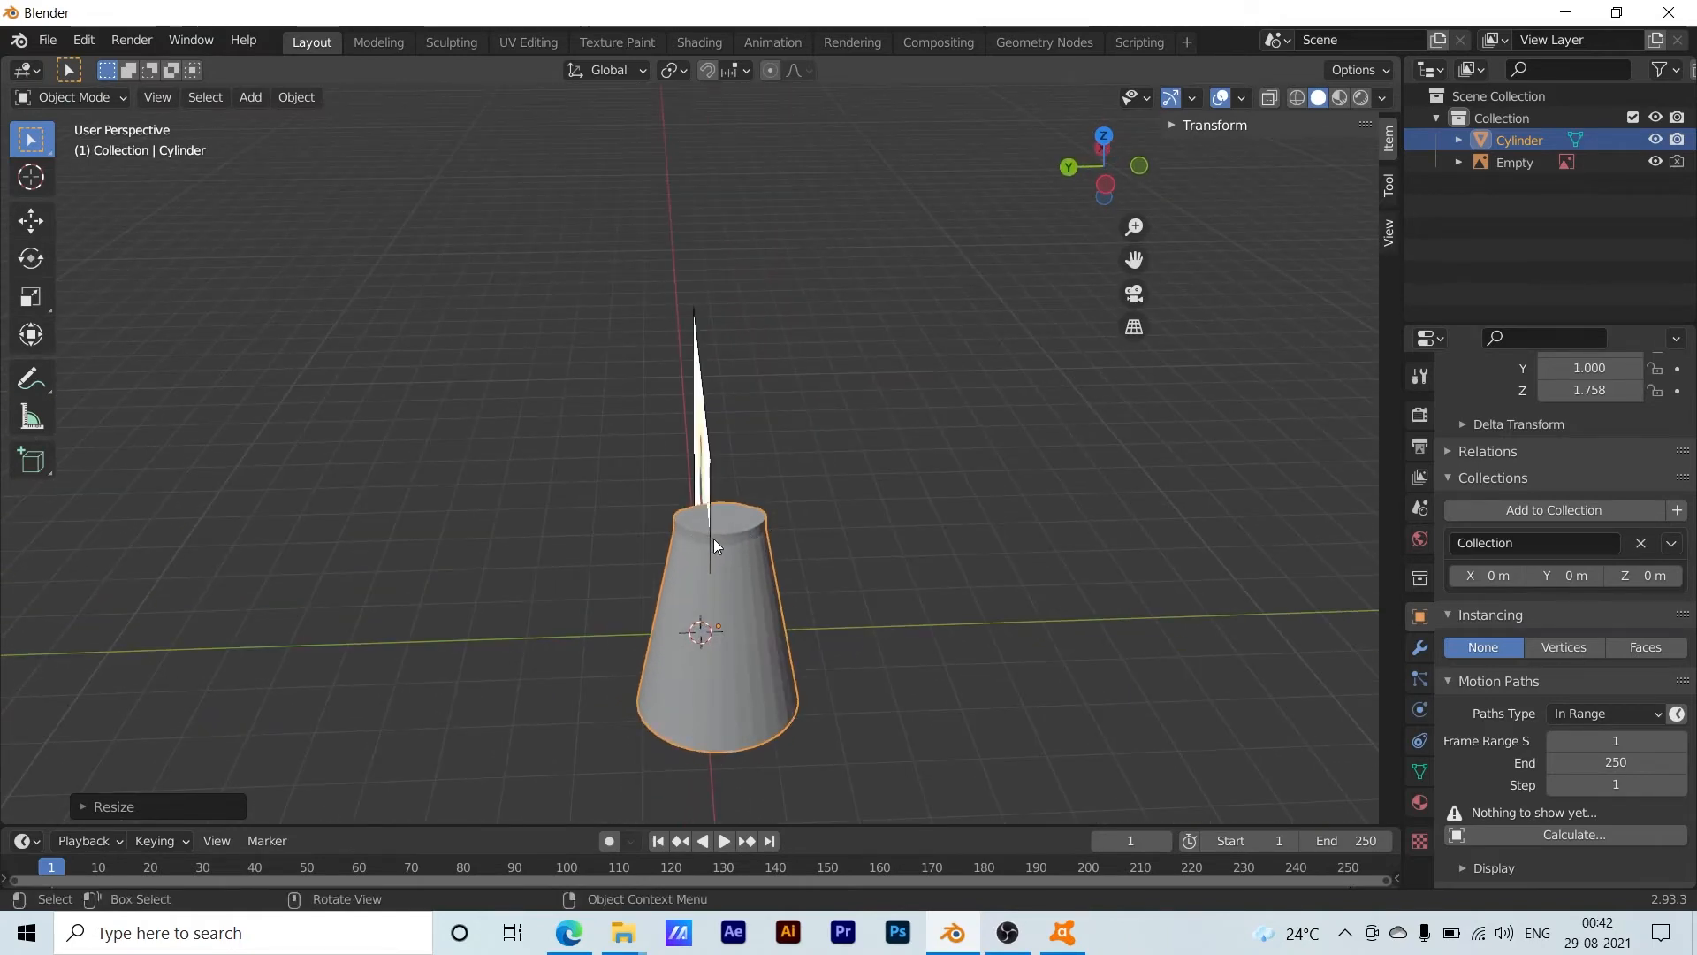
middle_drag(882, 566, 719, 655)
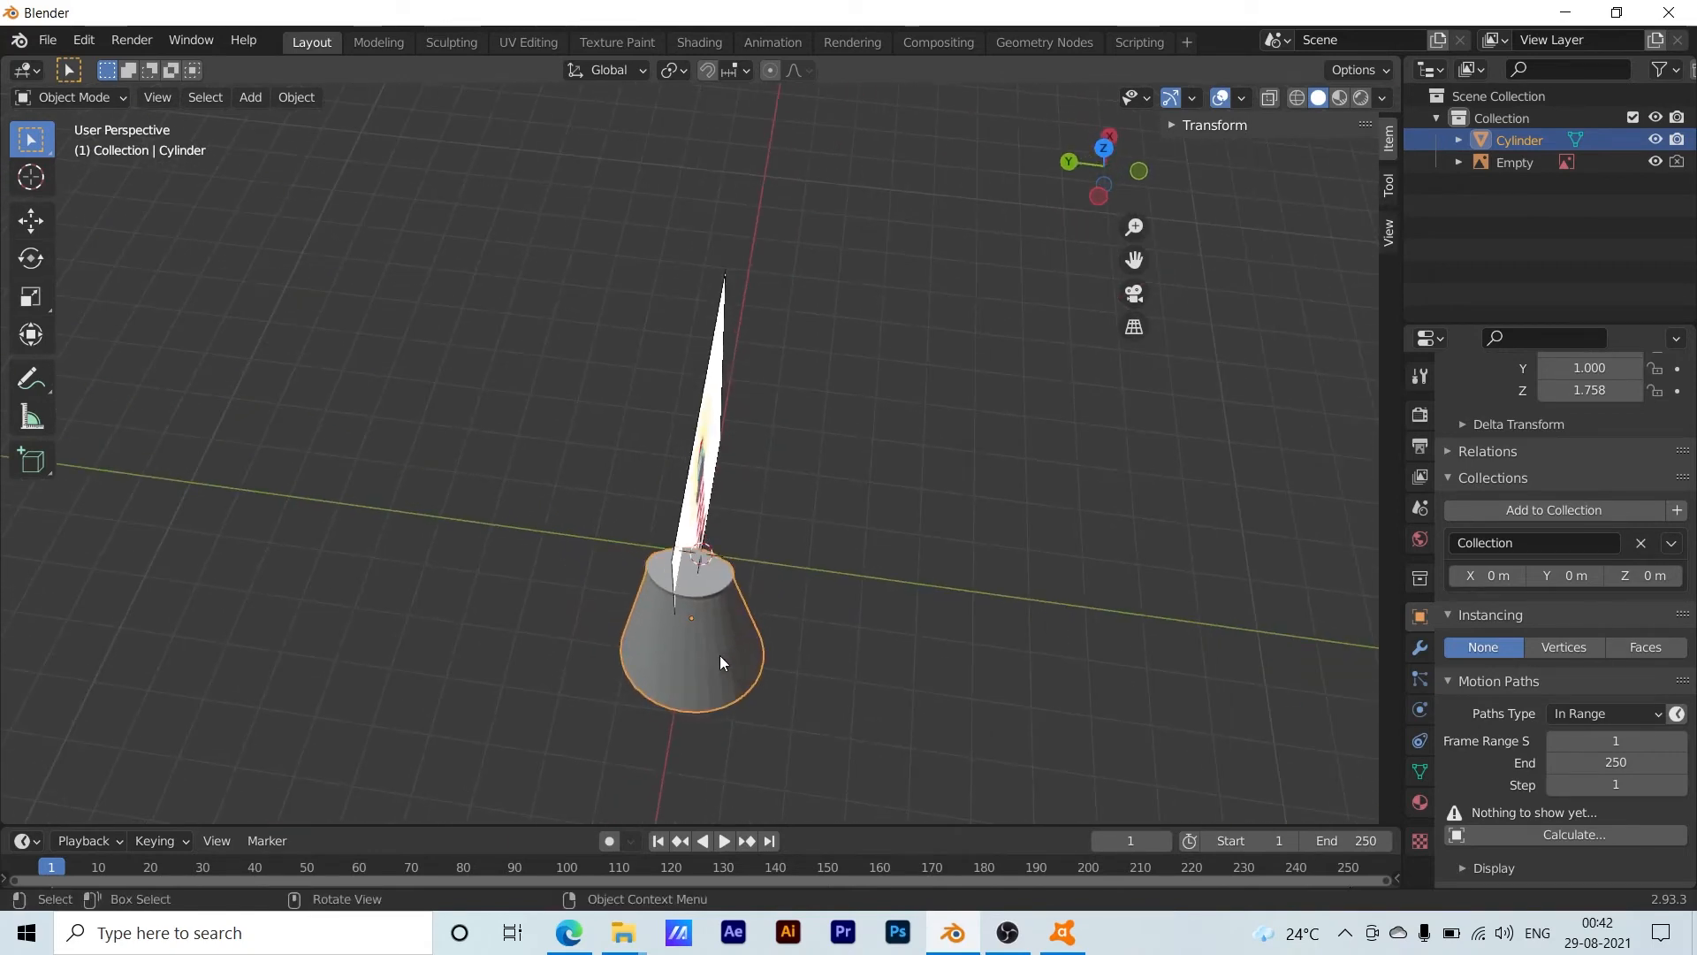
key(s)
key(x)
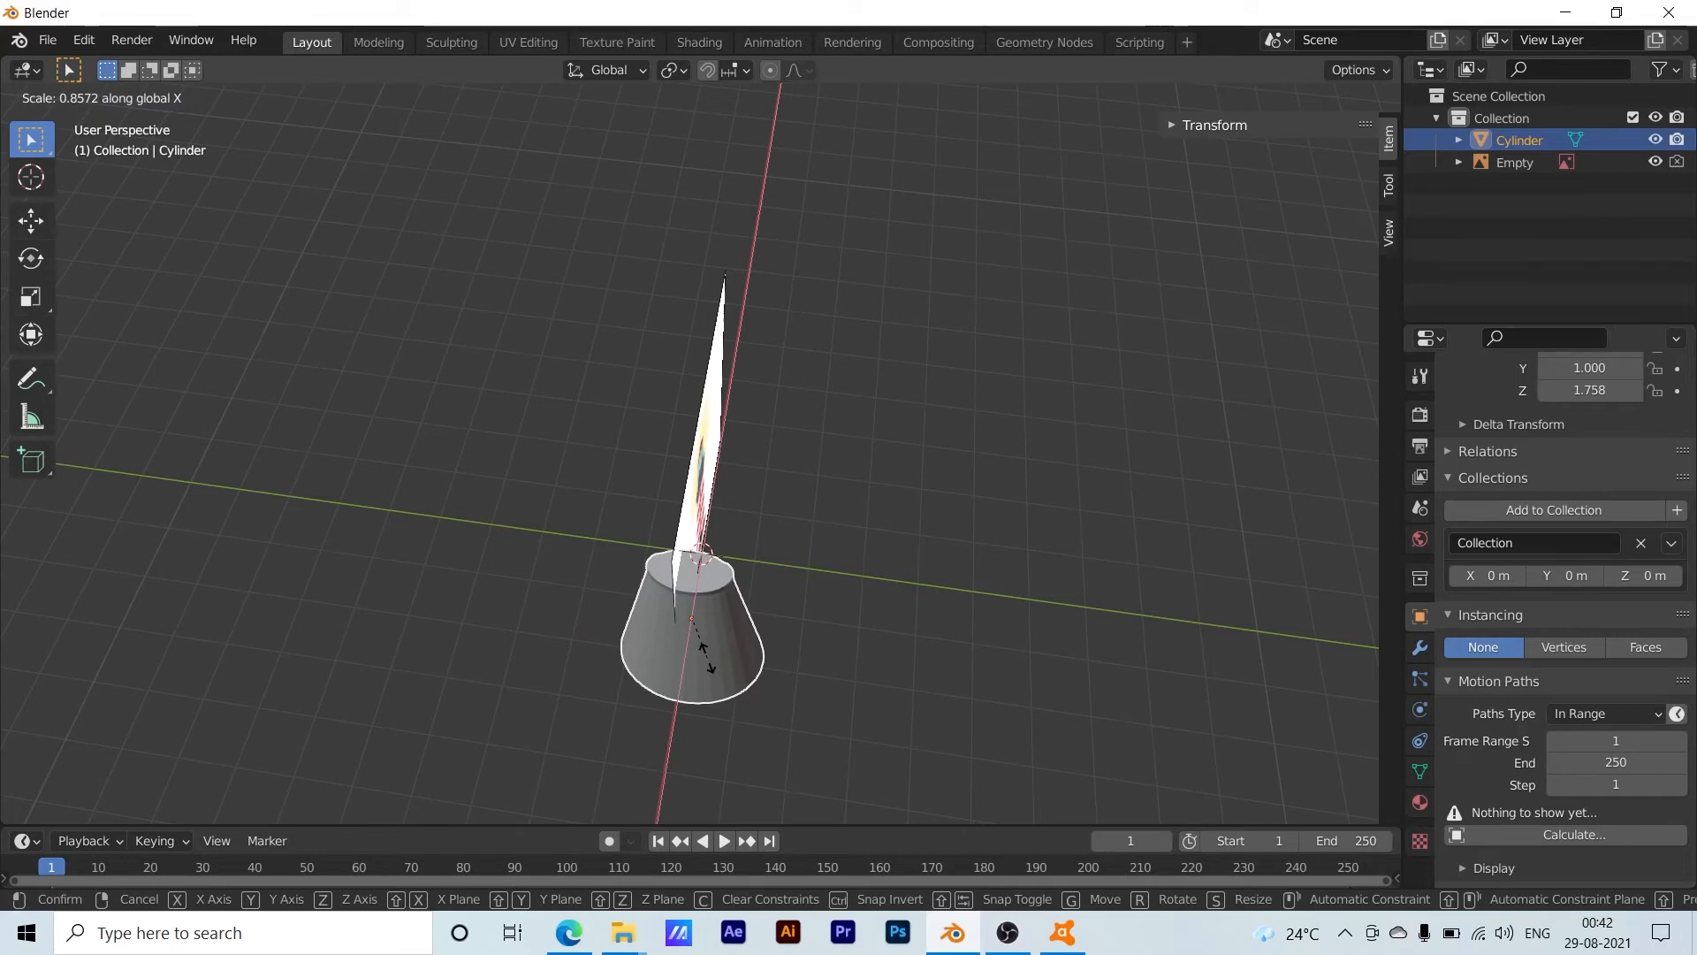
key(y)
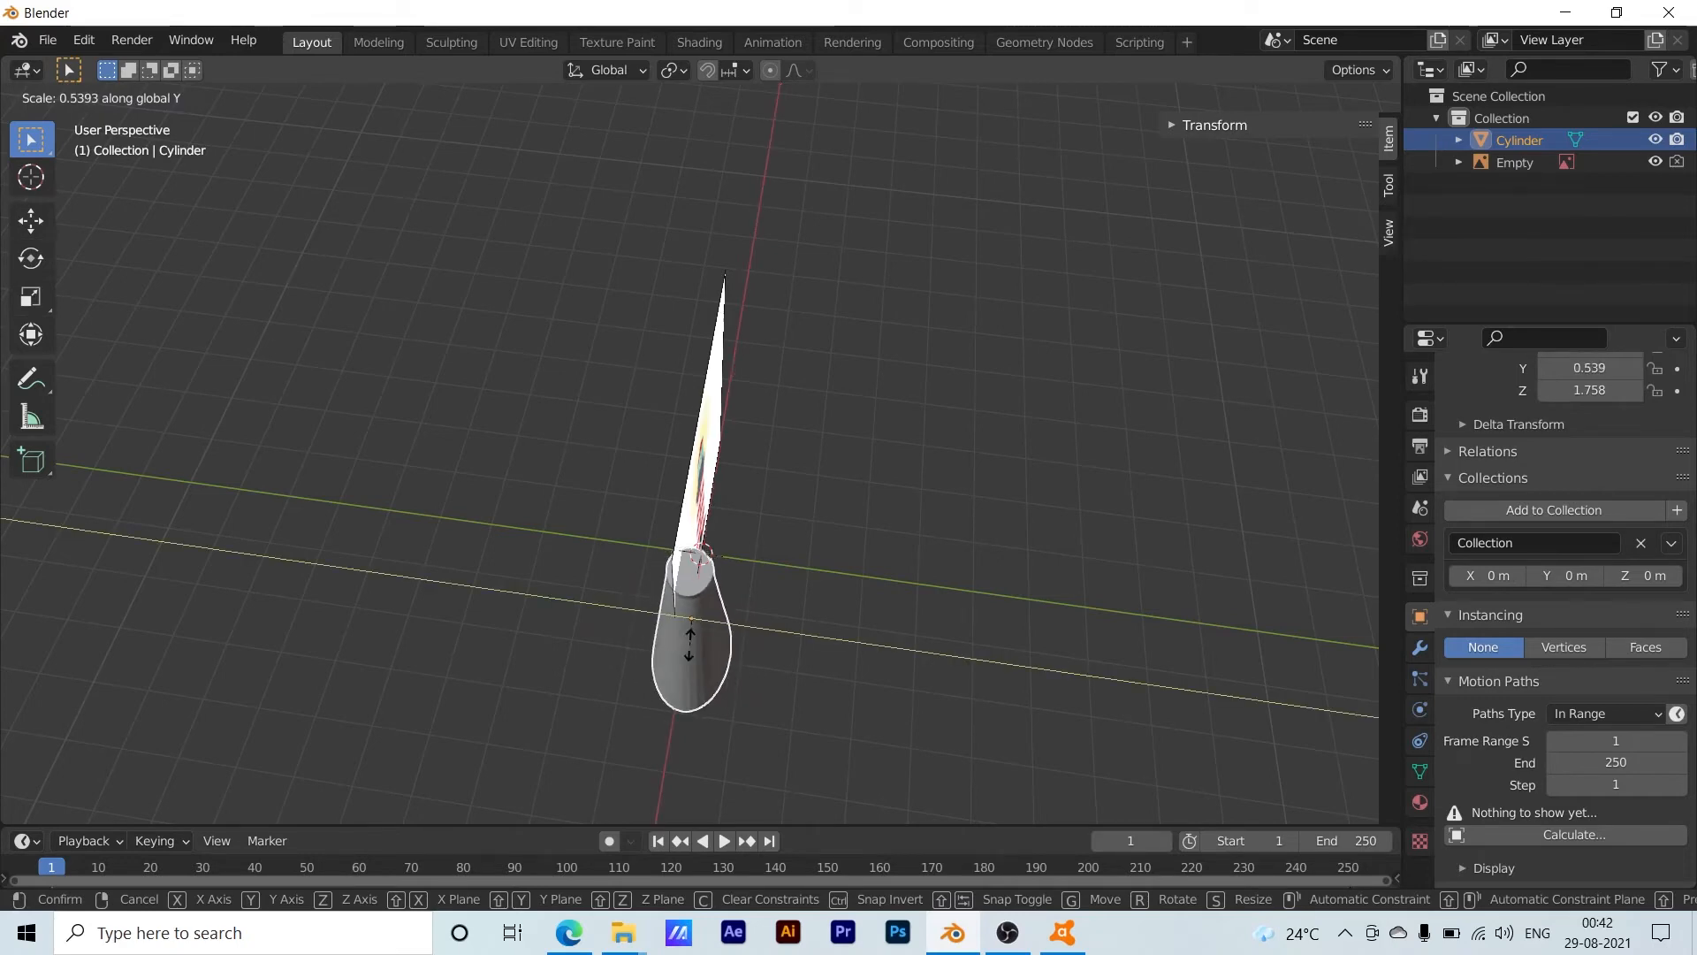
click(691, 644)
Move the tower cylinder further left until it clears the reference image, and deselect it
middle_drag(829, 649, 1031, 624)
middle_drag(1106, 685, 580, 663)
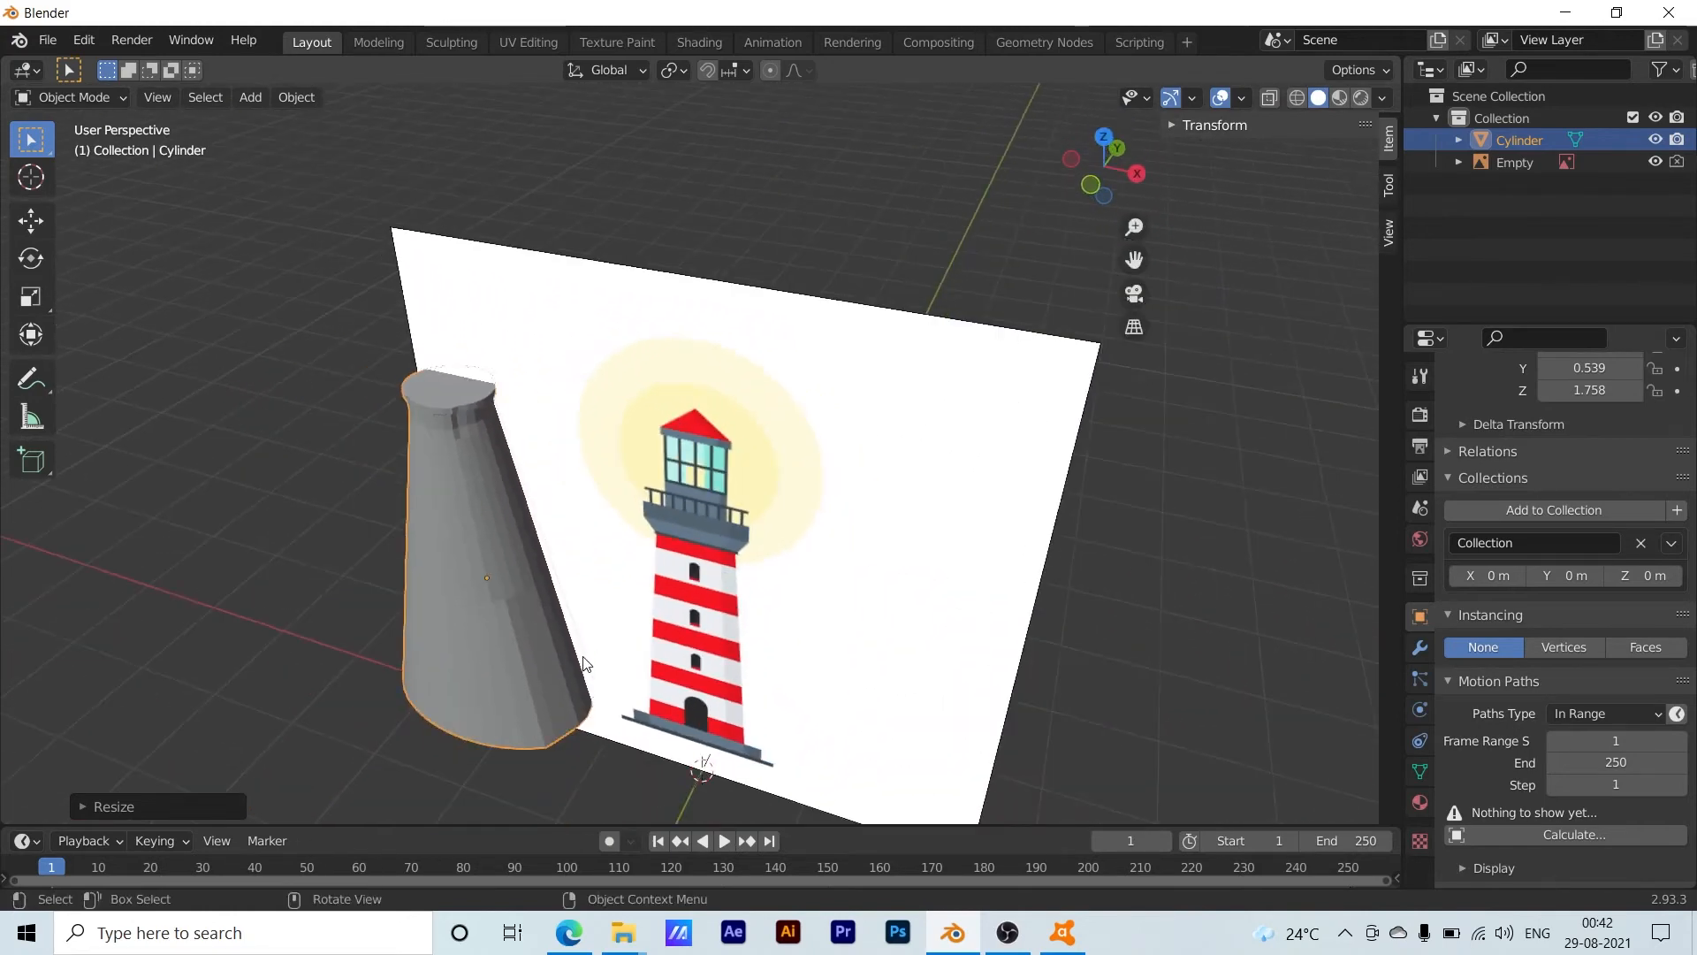
drag(540, 663, 325, 654)
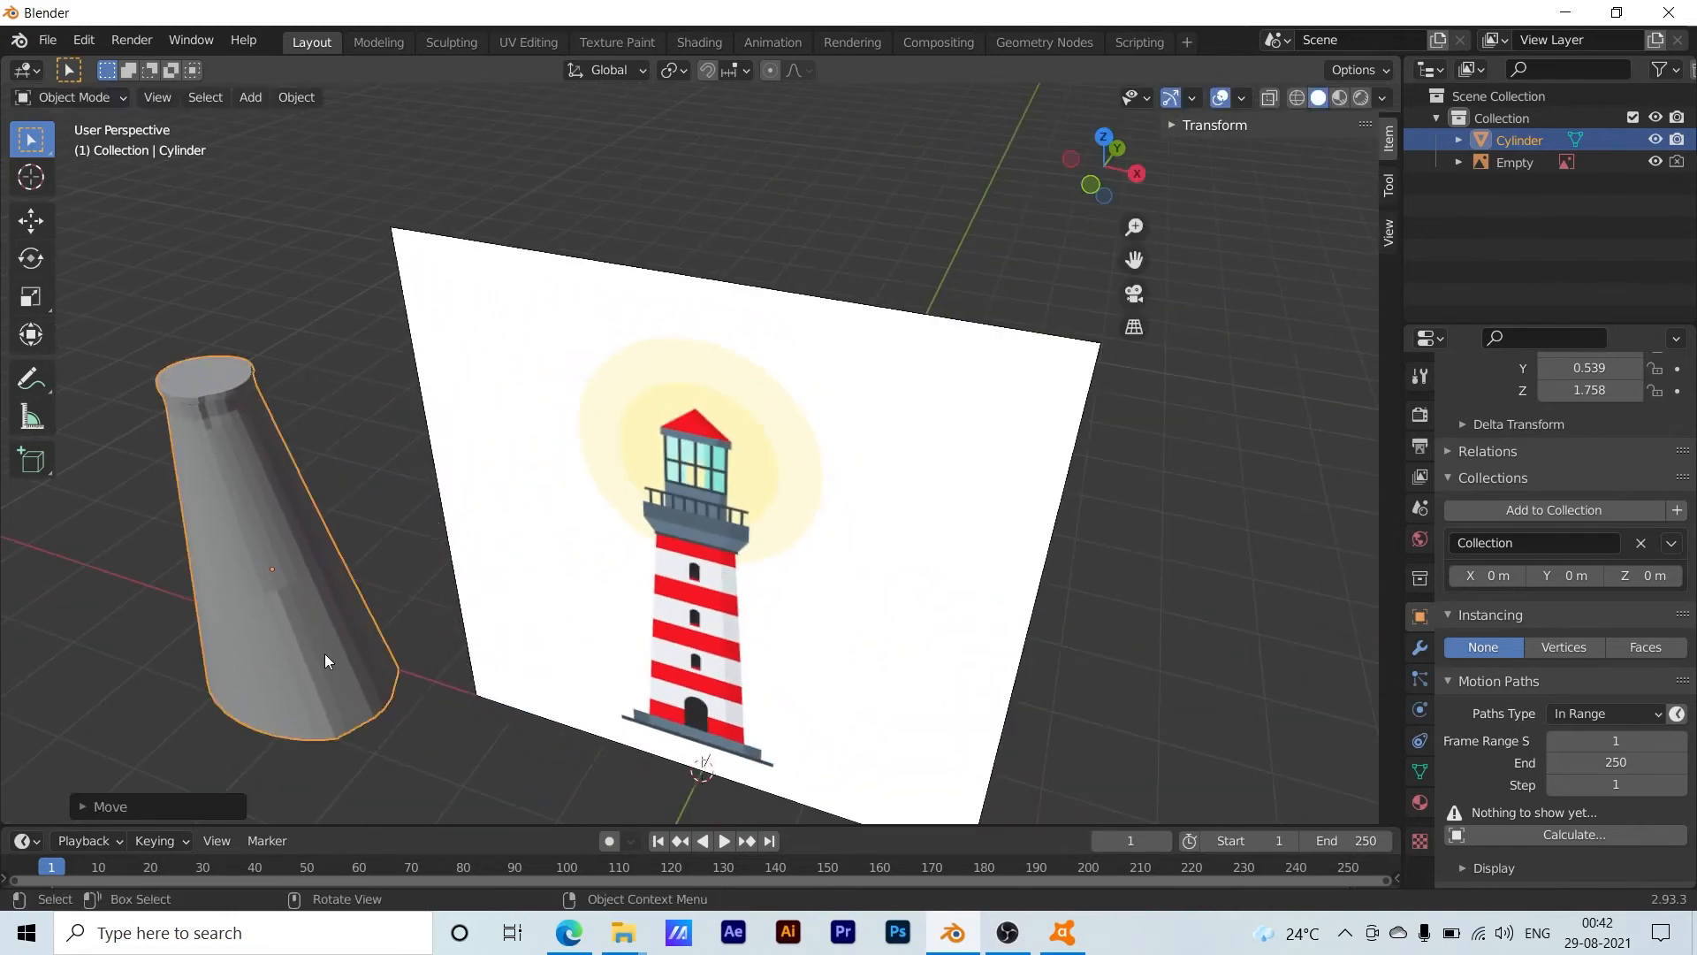
middle_drag(359, 631, 509, 704)
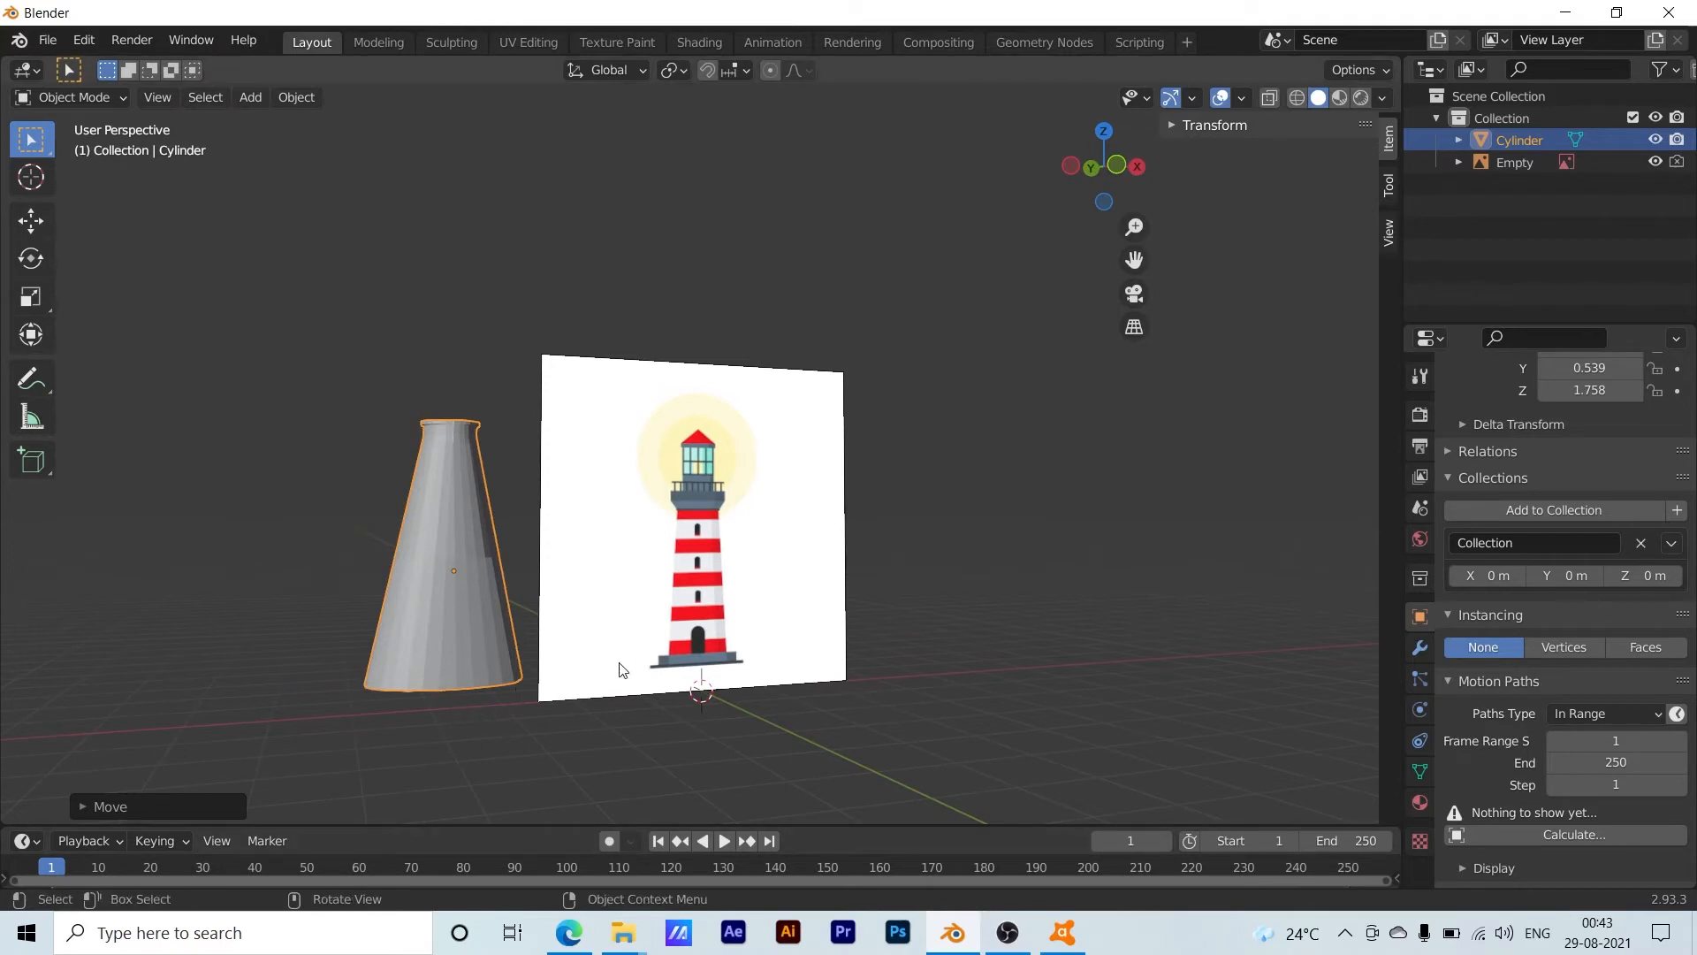
middle_drag(1011, 614, 935, 617)
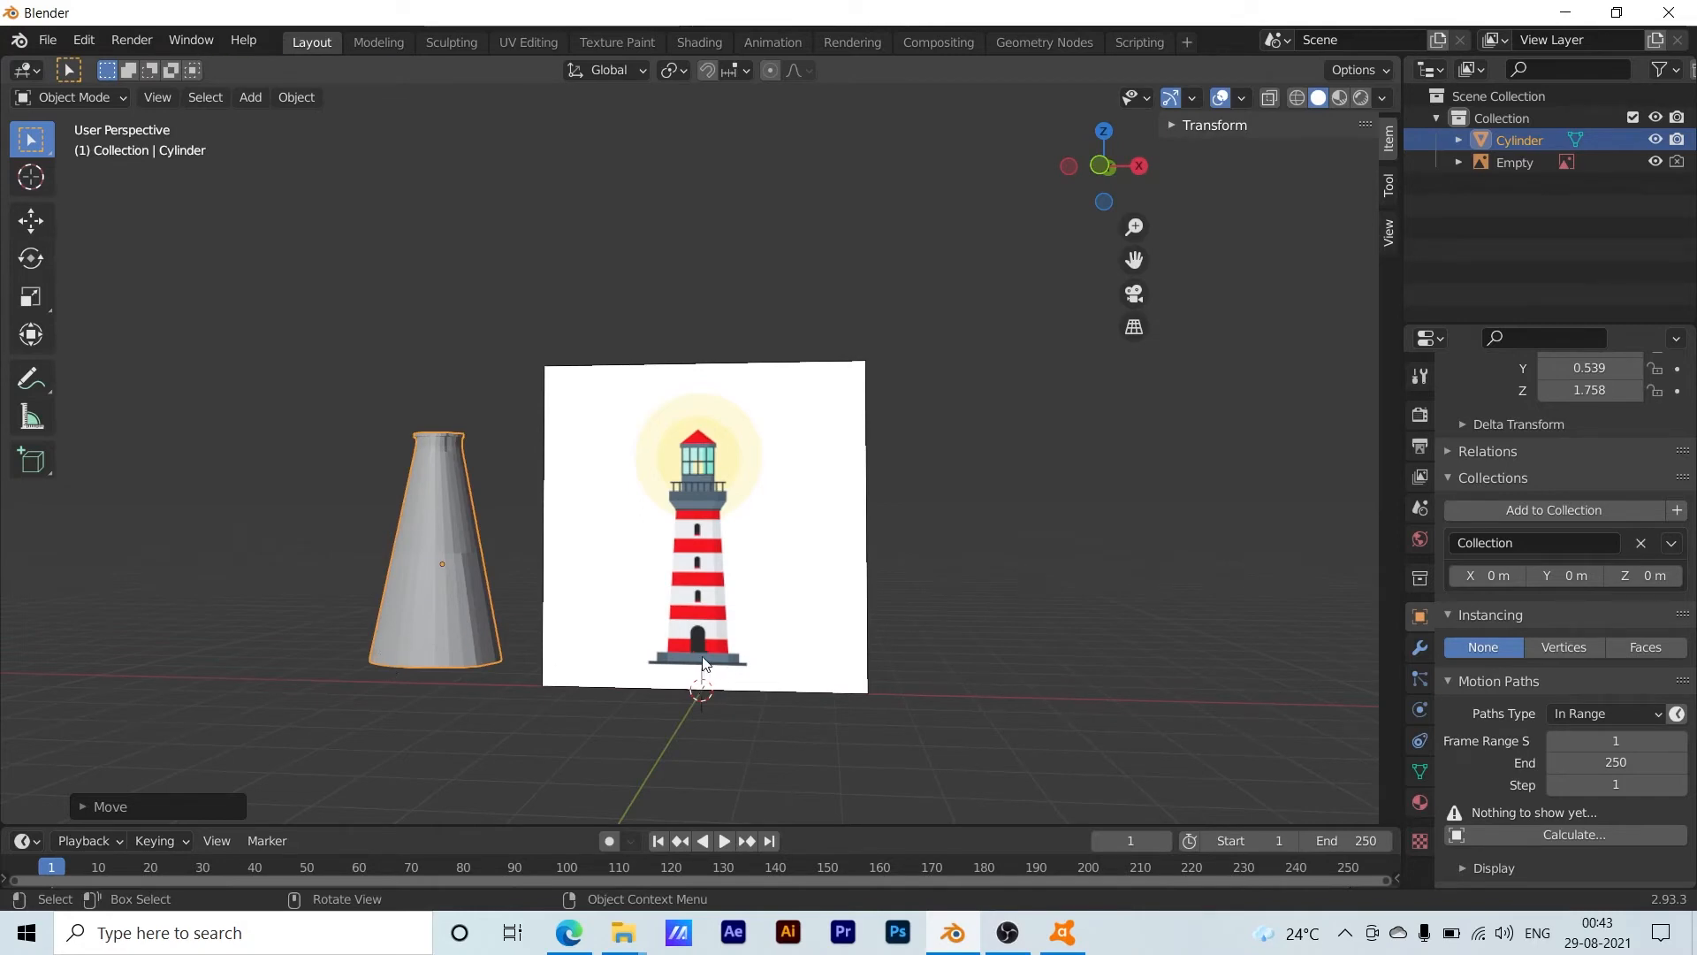
click(1017, 582)
Add a new mesh cylinder to the scene for the lower section of the lighthouse
scroll(757, 674, up, 2)
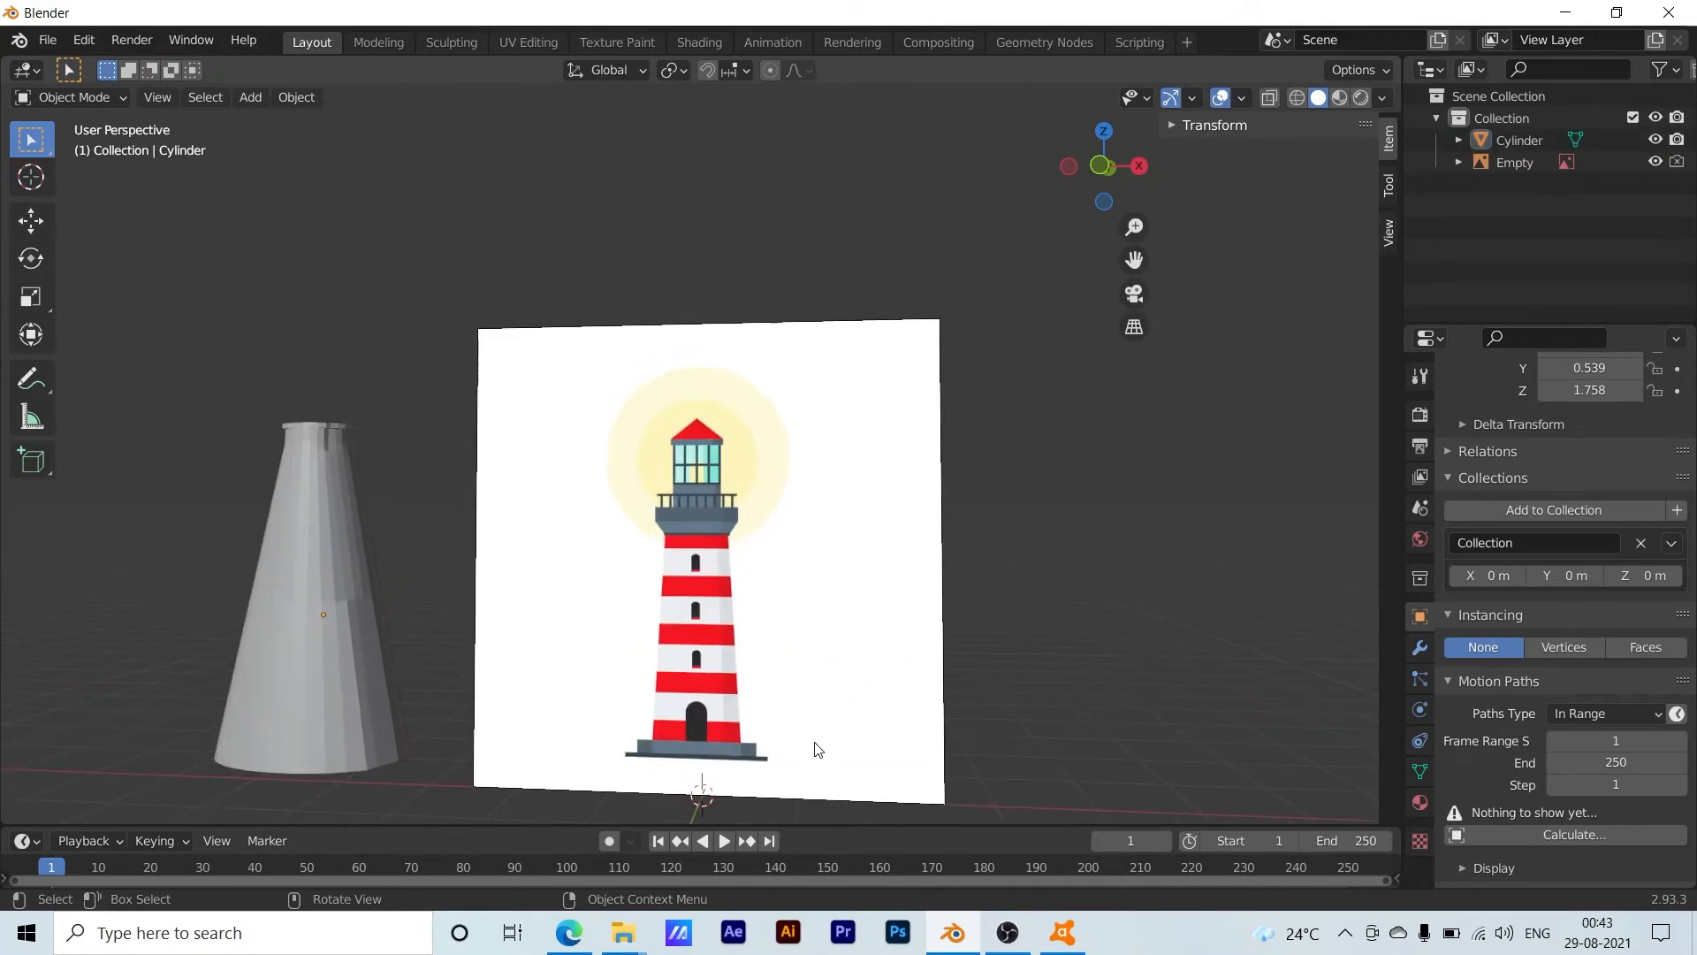
middle_drag(815, 748, 828, 708)
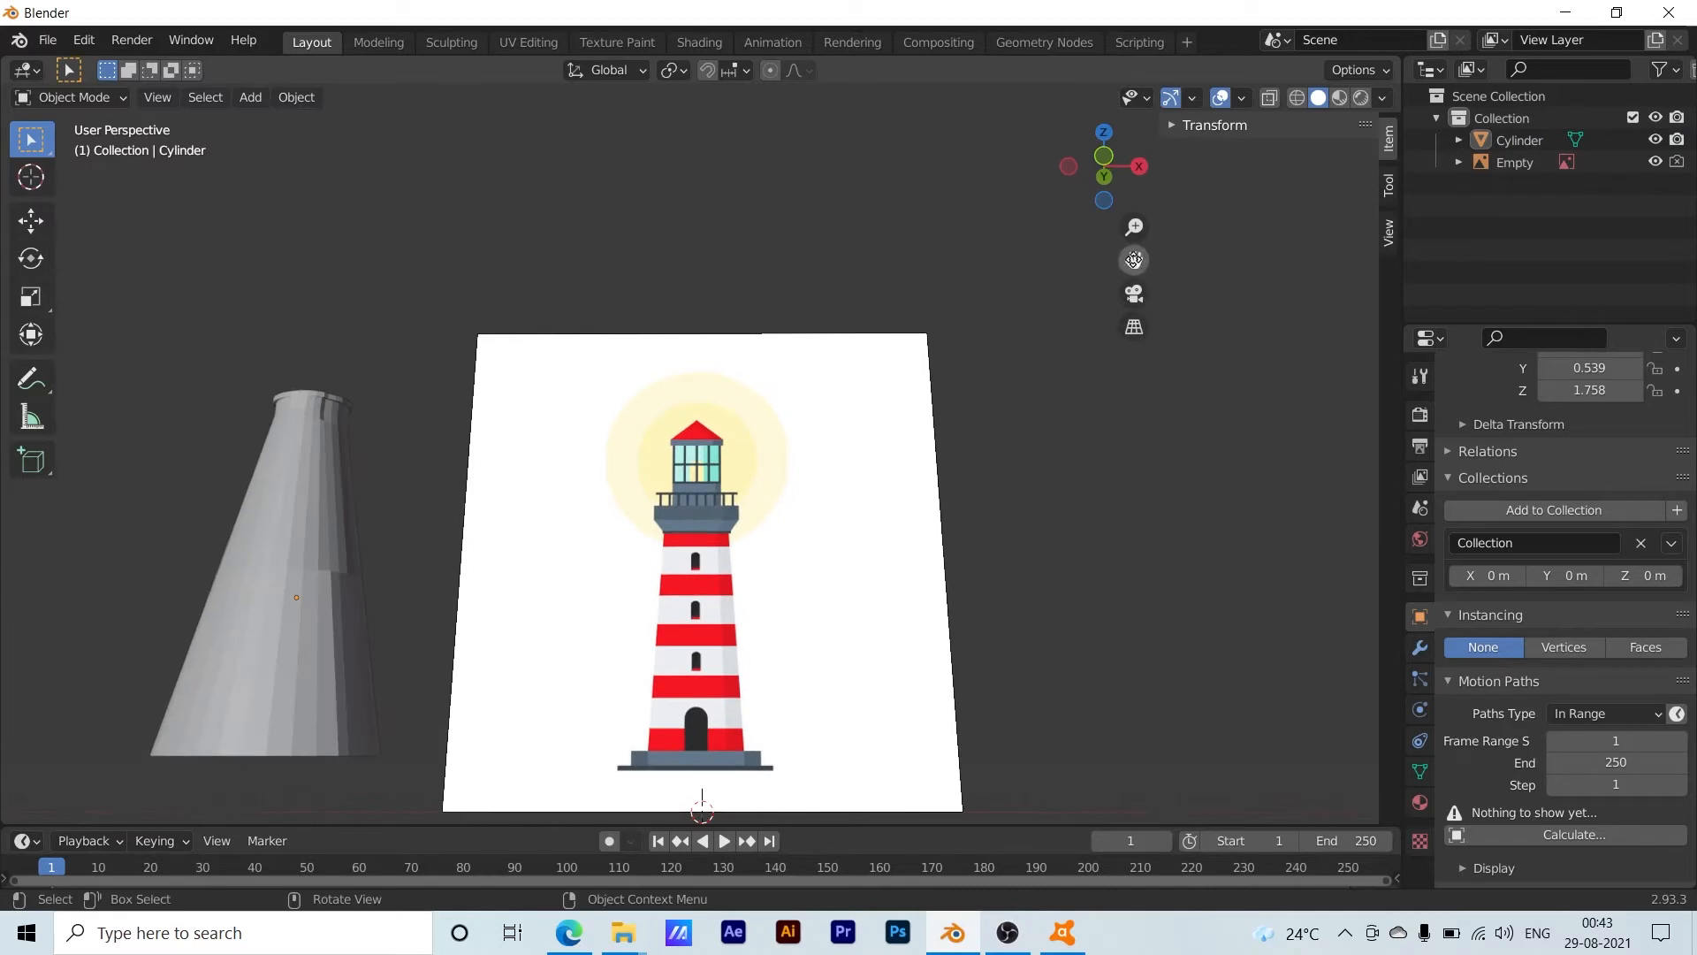
drag(1134, 259, 1095, 404)
middle_drag(834, 463, 842, 513)
scroll(820, 587, up, 3)
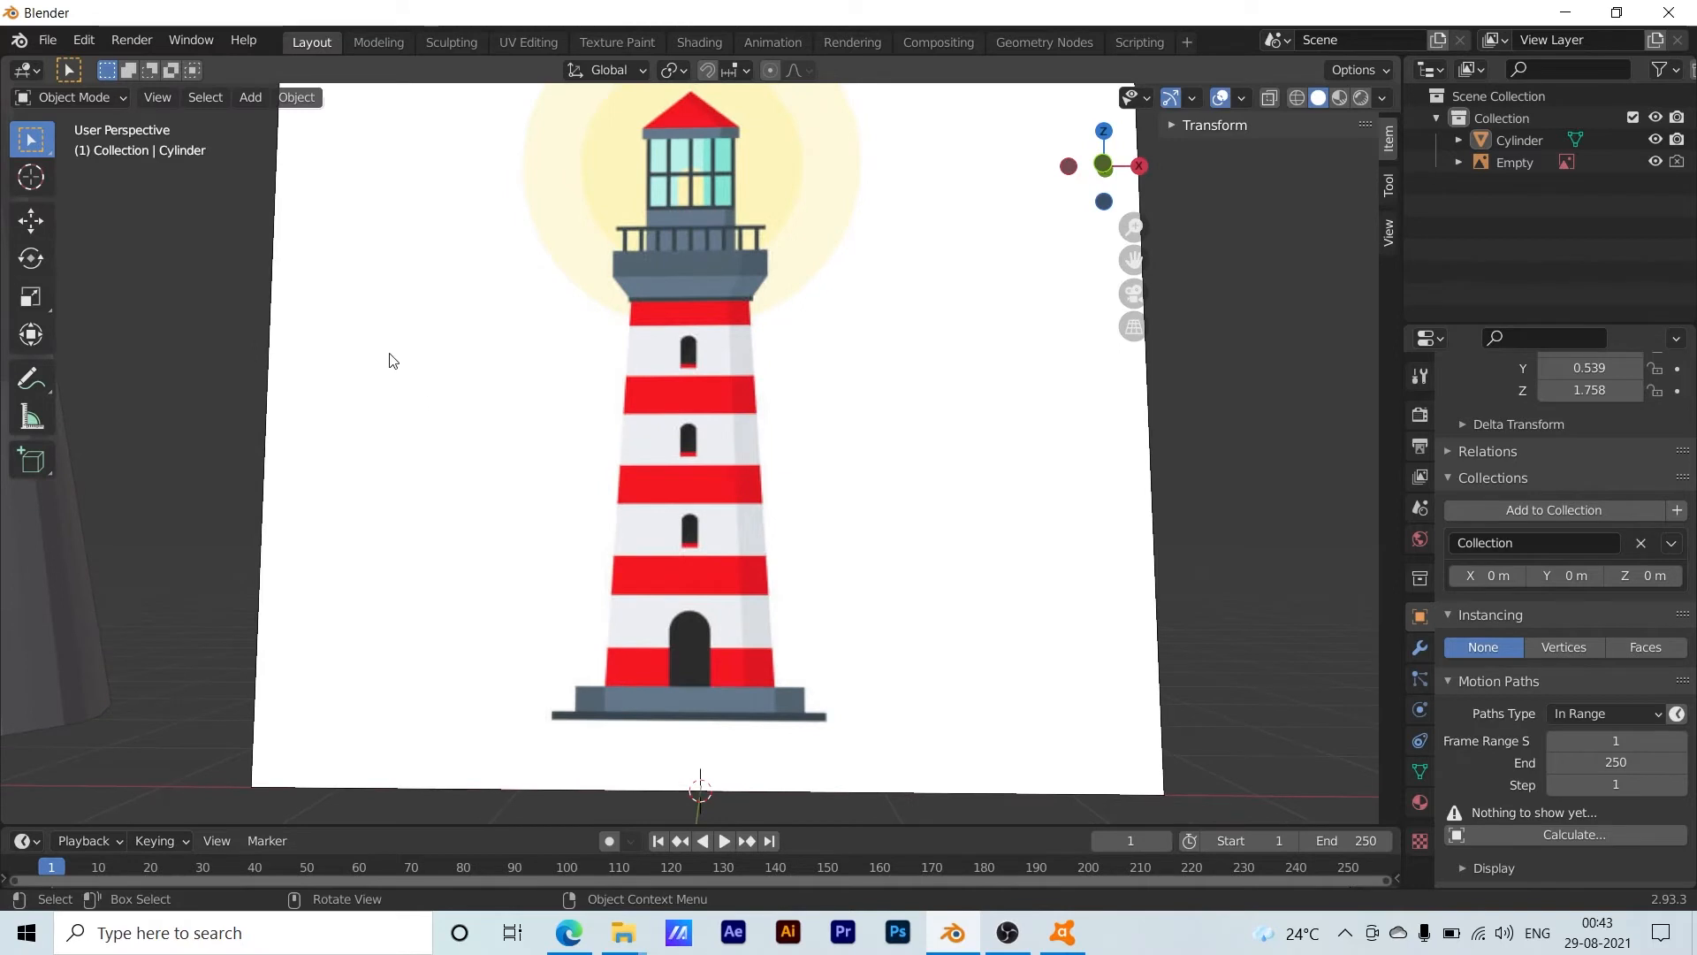
click(251, 97)
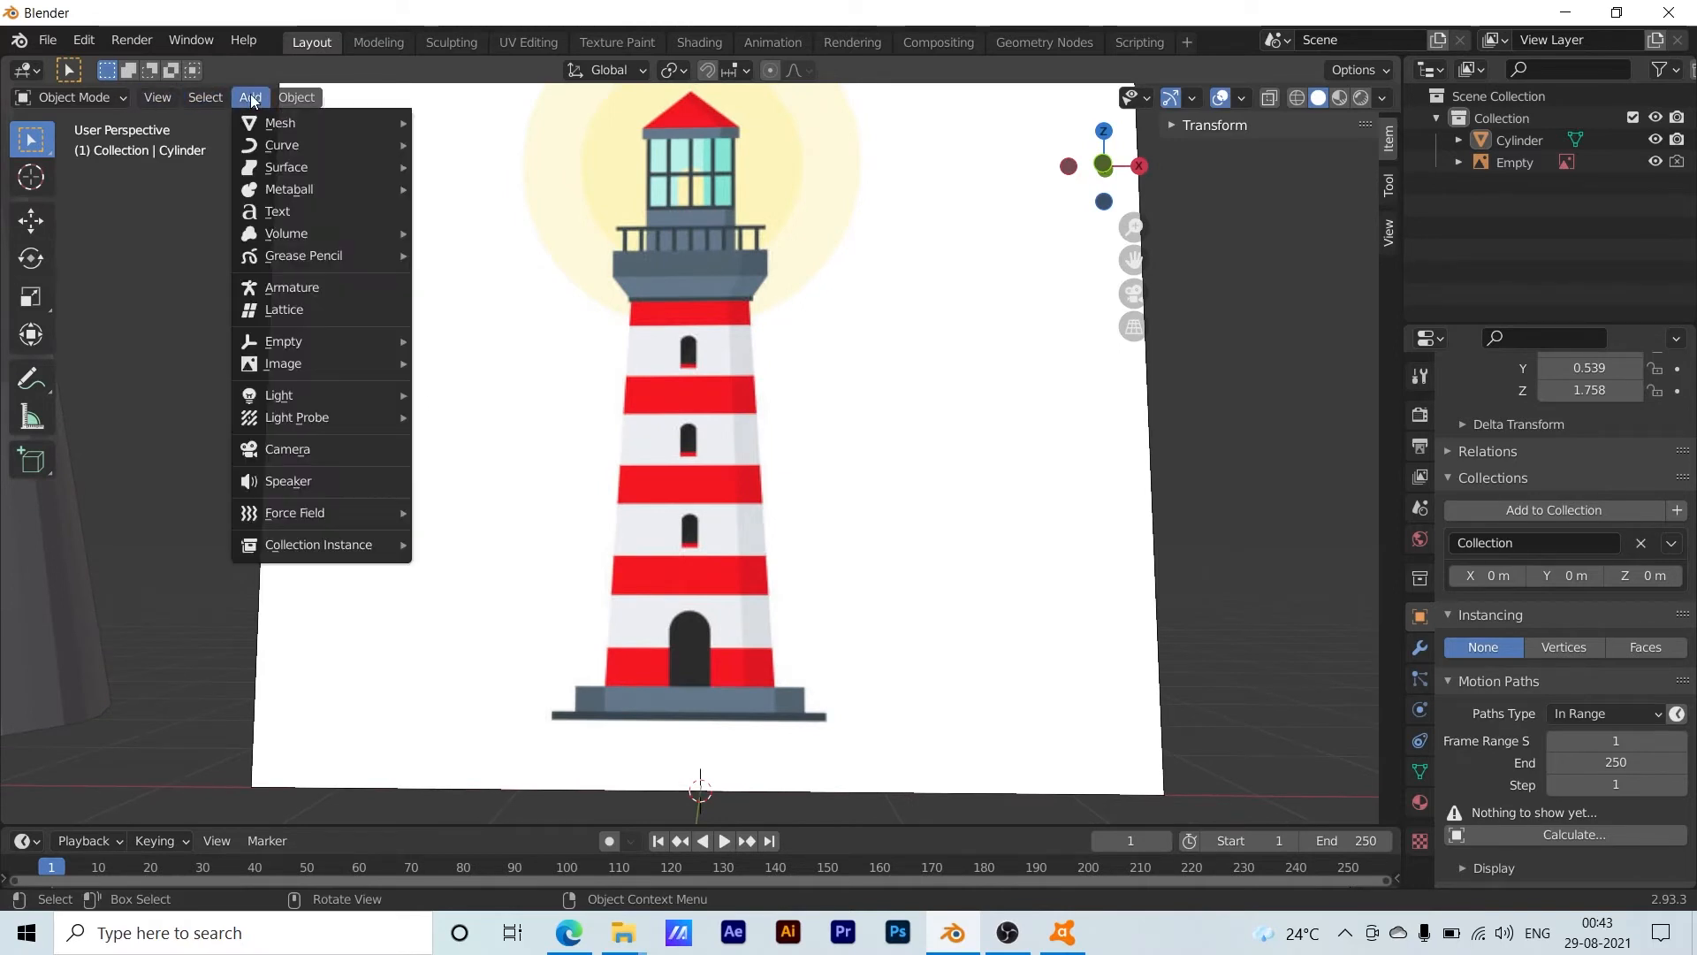
mouse_move(289, 176)
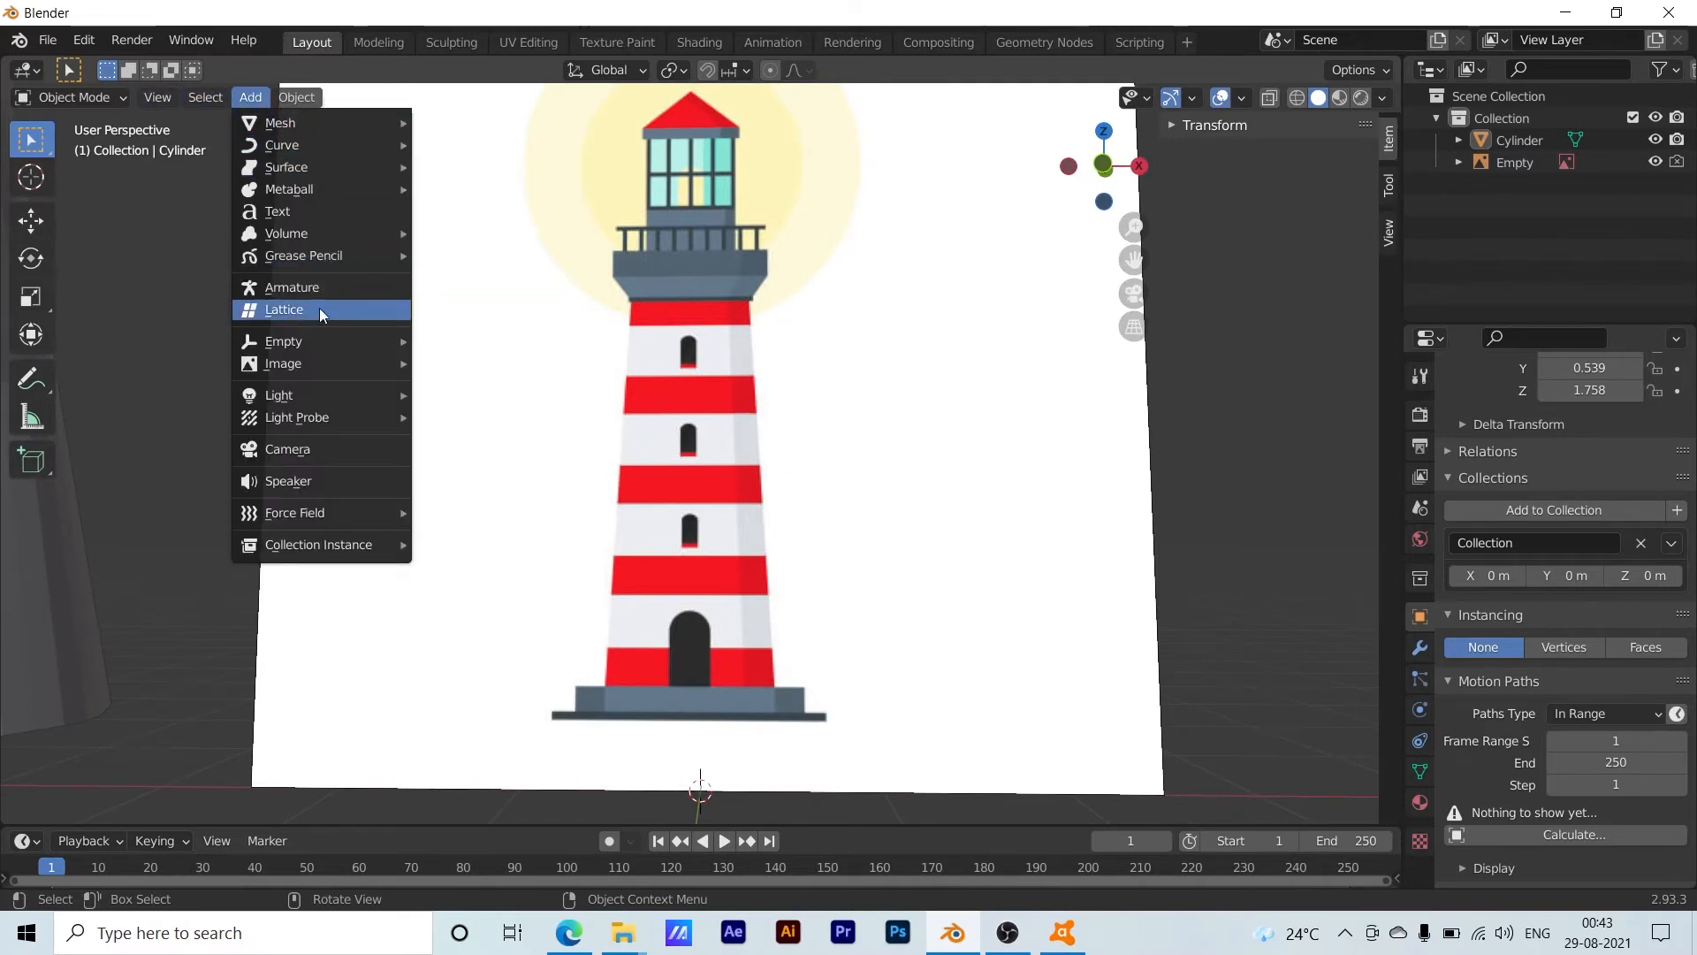
mouse_move(371, 124)
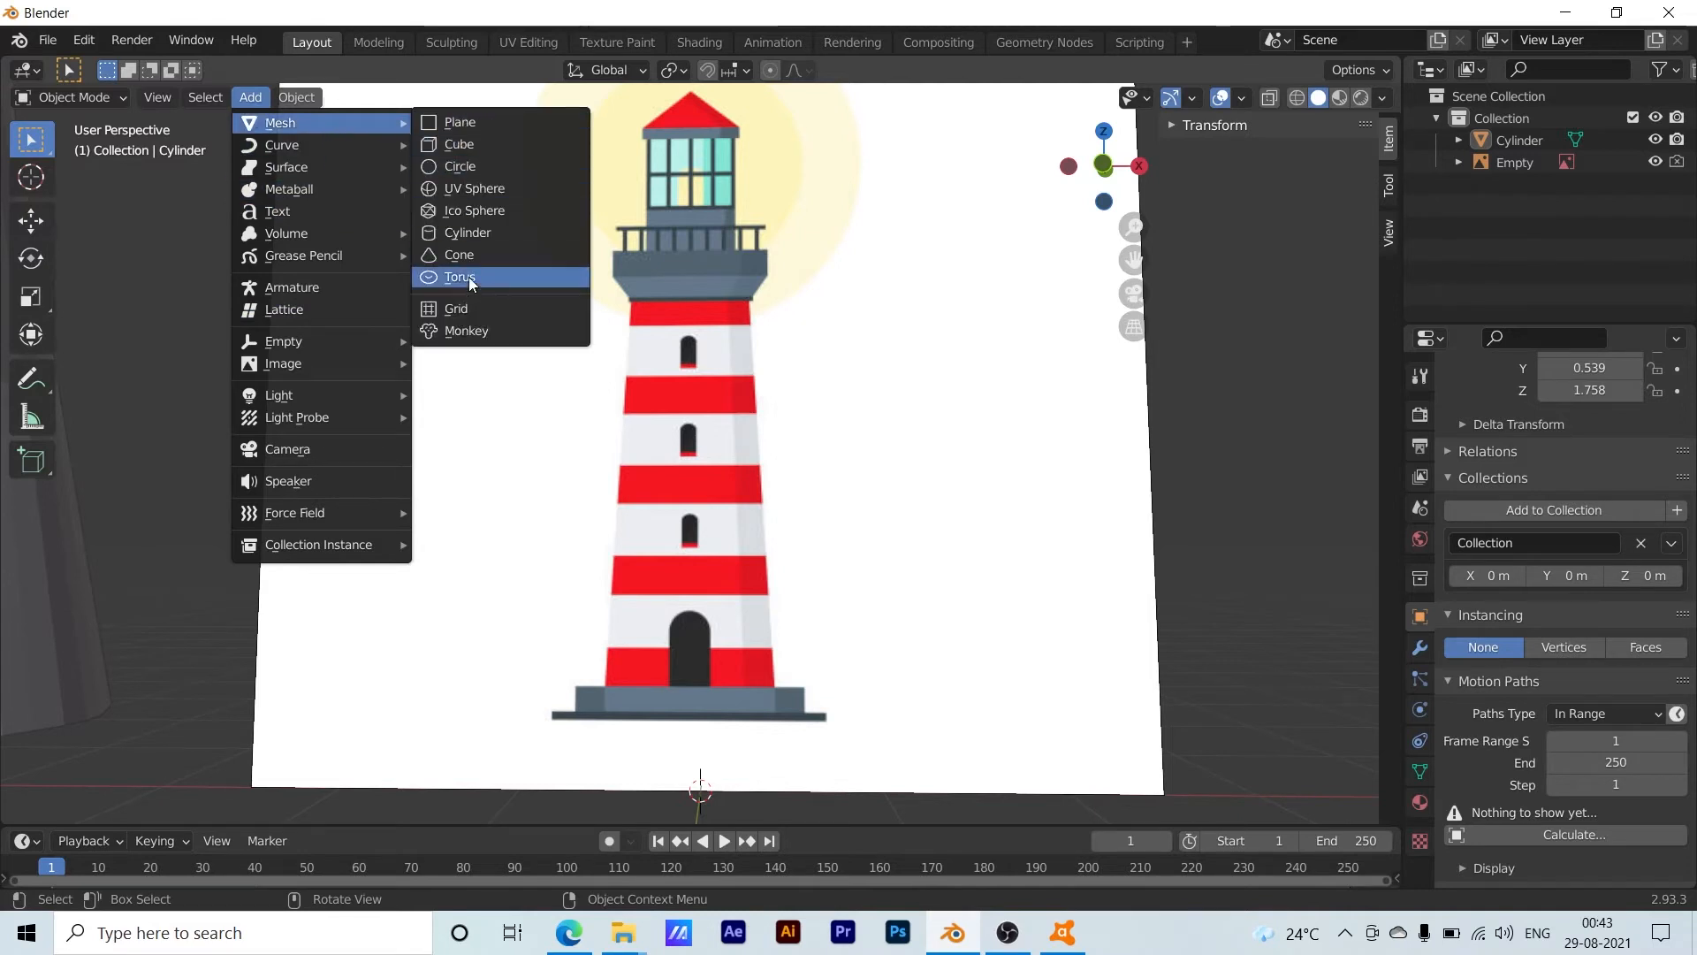
click(474, 232)
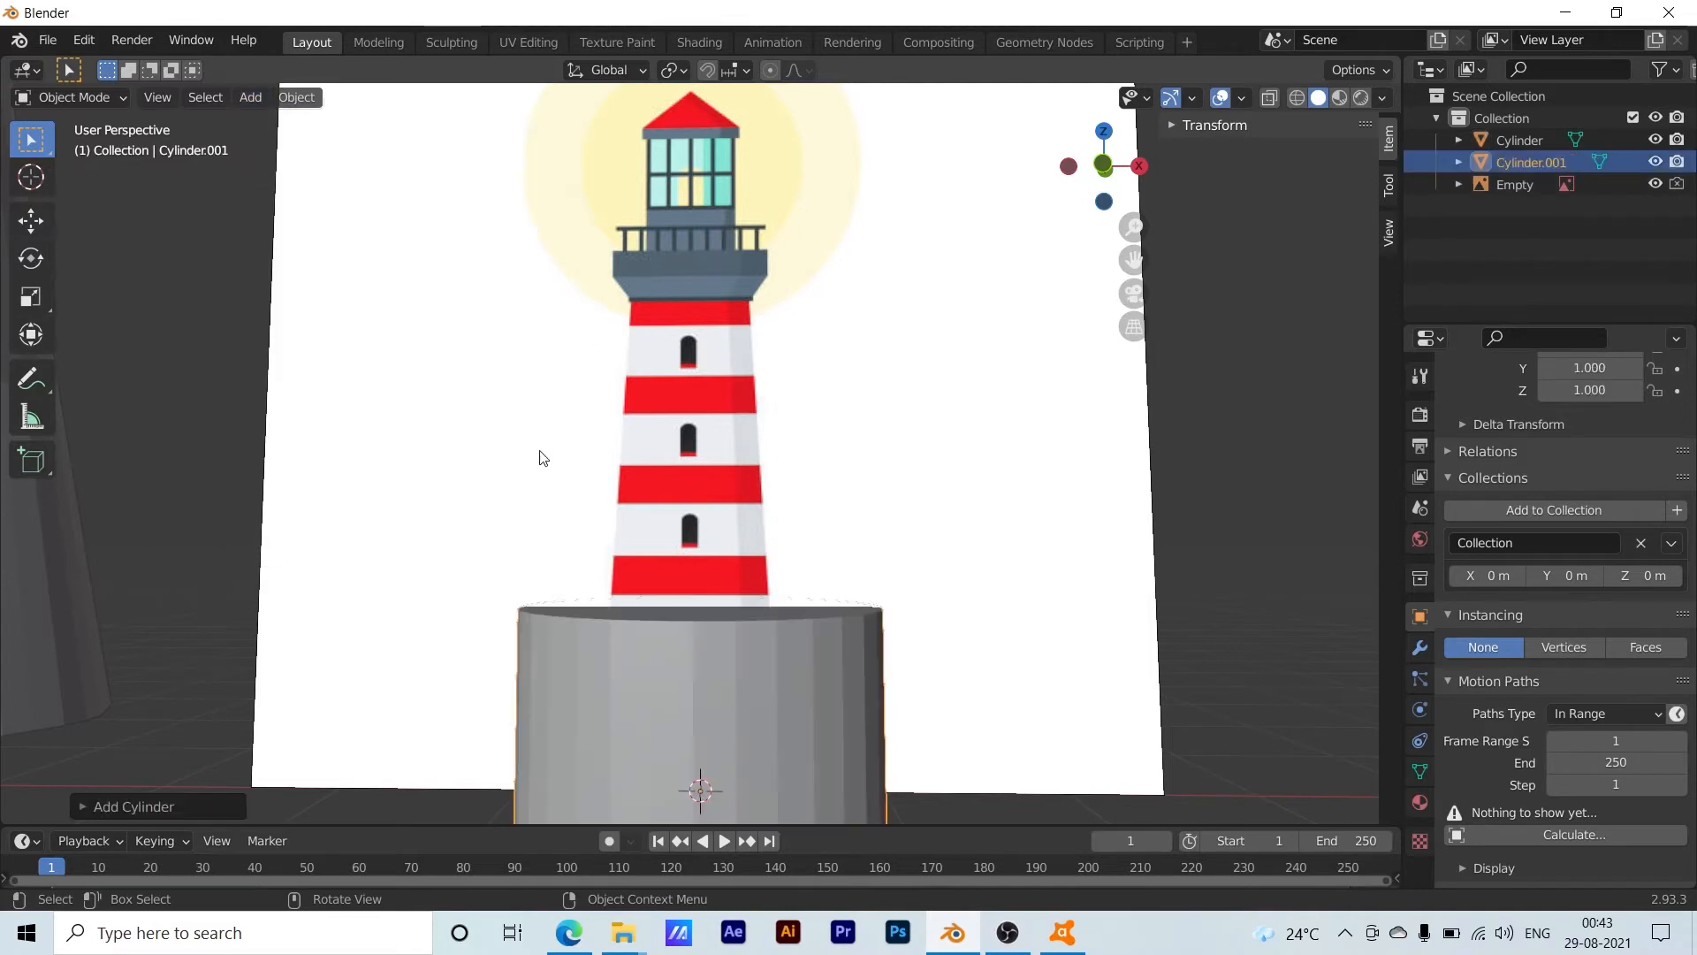
Raise the new cylinder in front of the reference lighthouse and scale it uniformly to about 0.467
scroll(739, 666, down, 3)
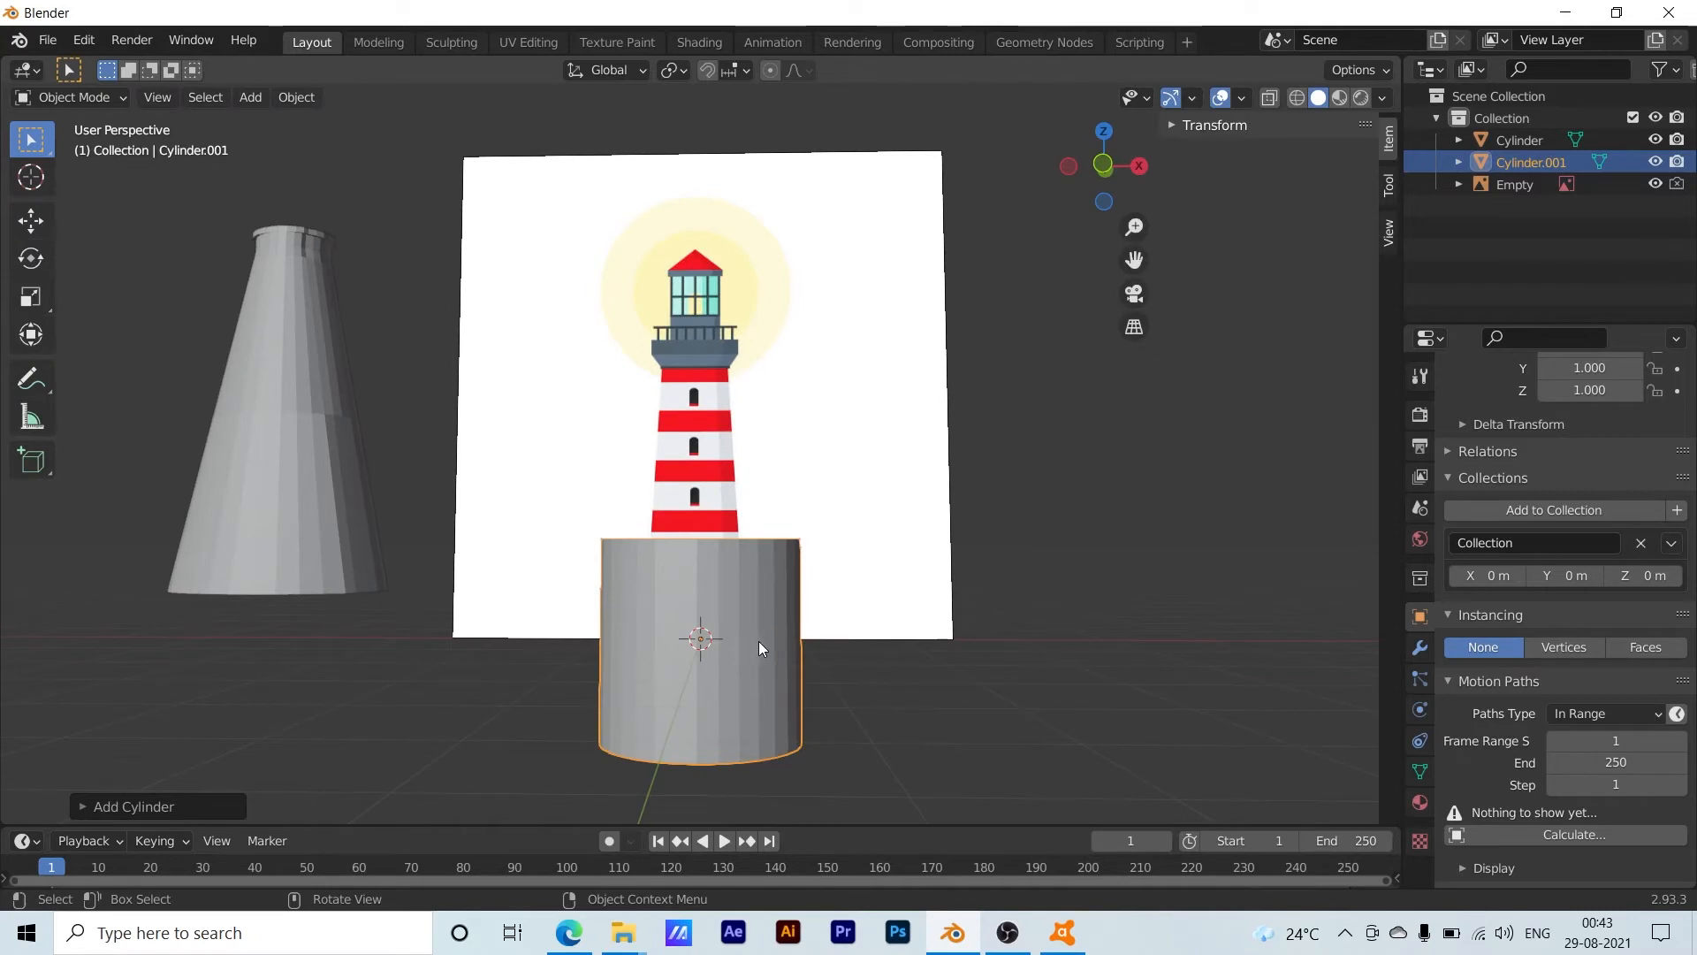
key(g)
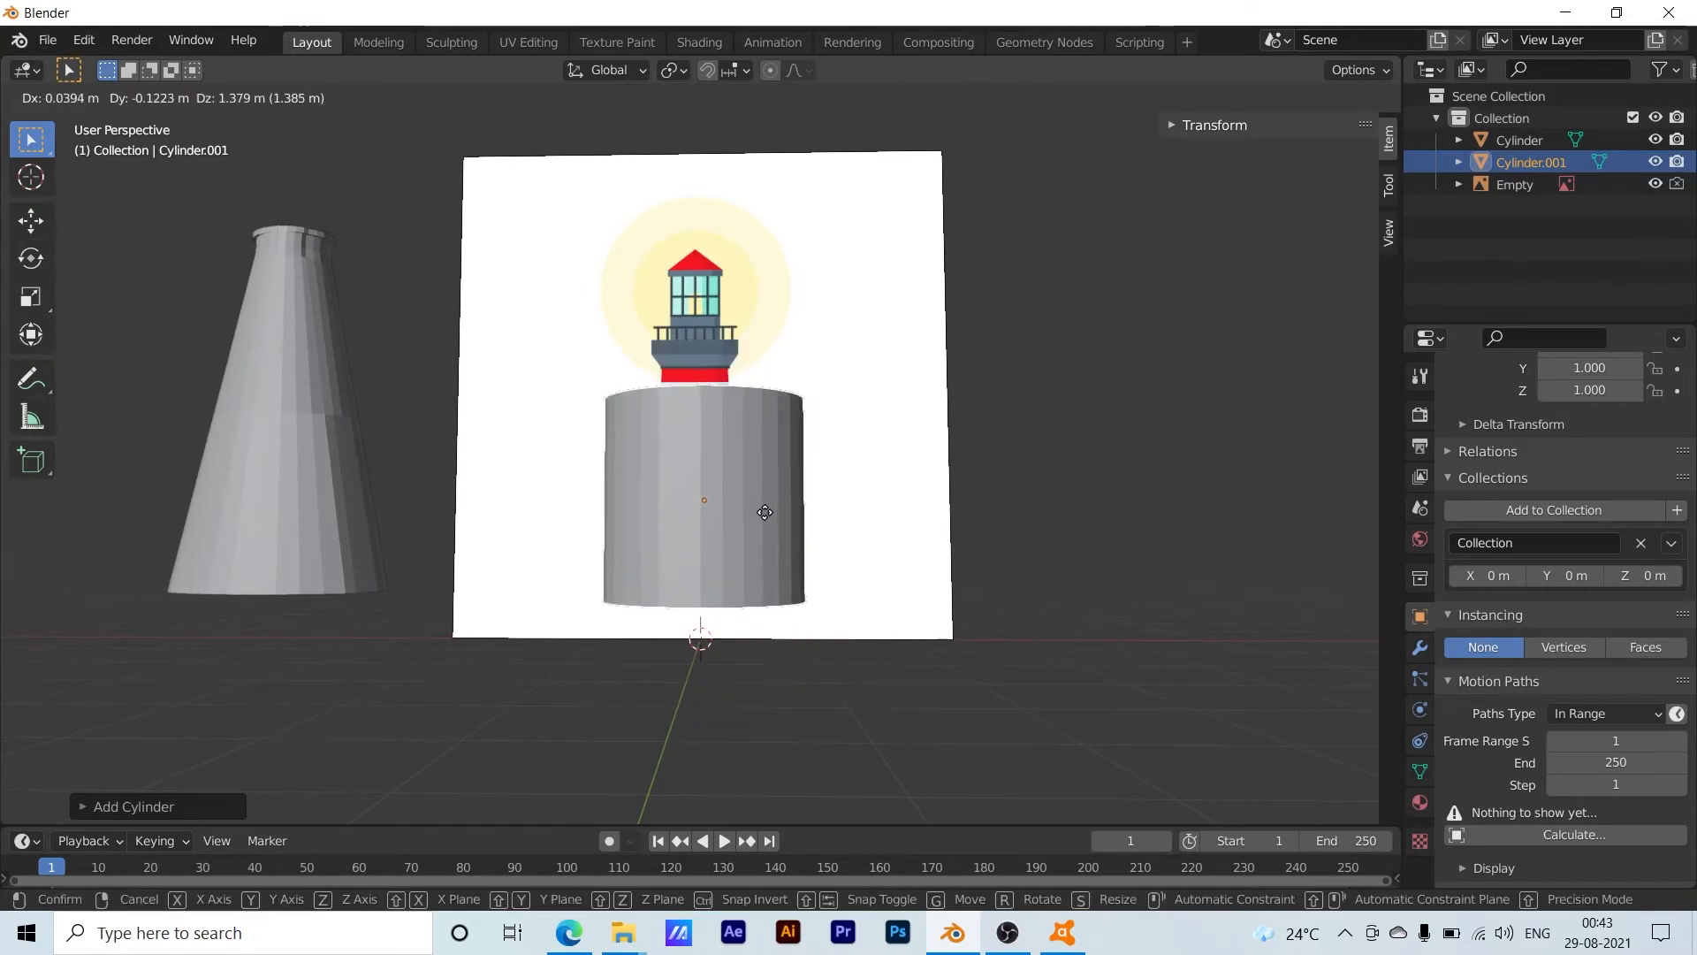
click(760, 517)
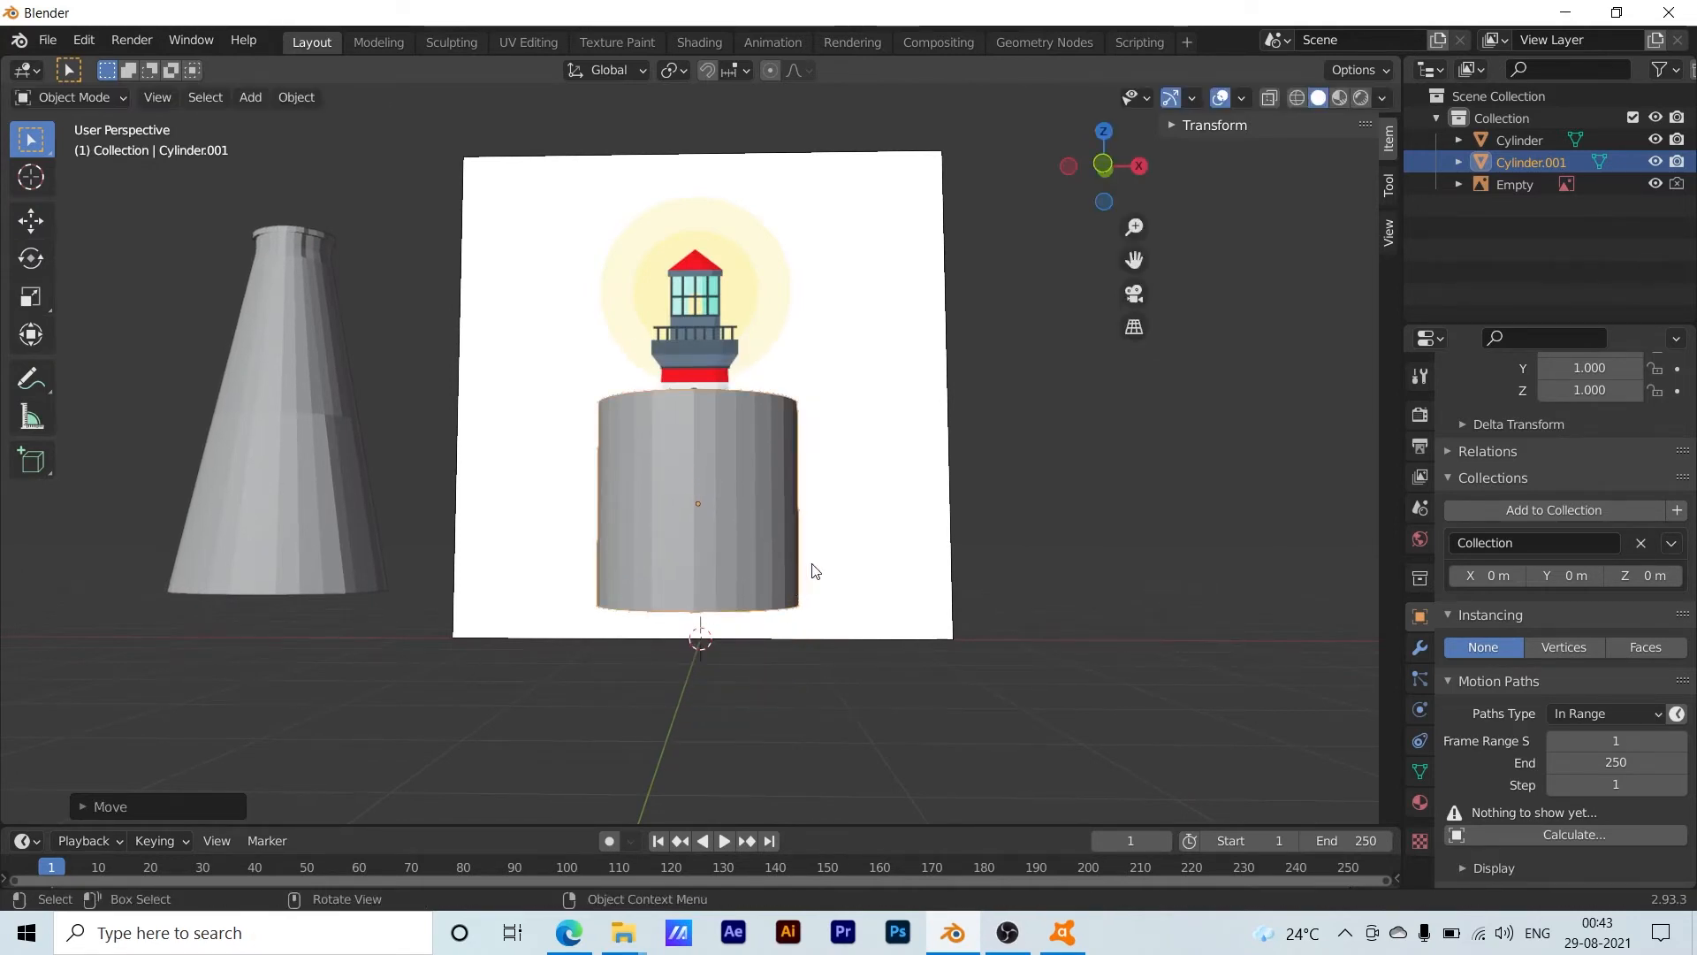
key(s)
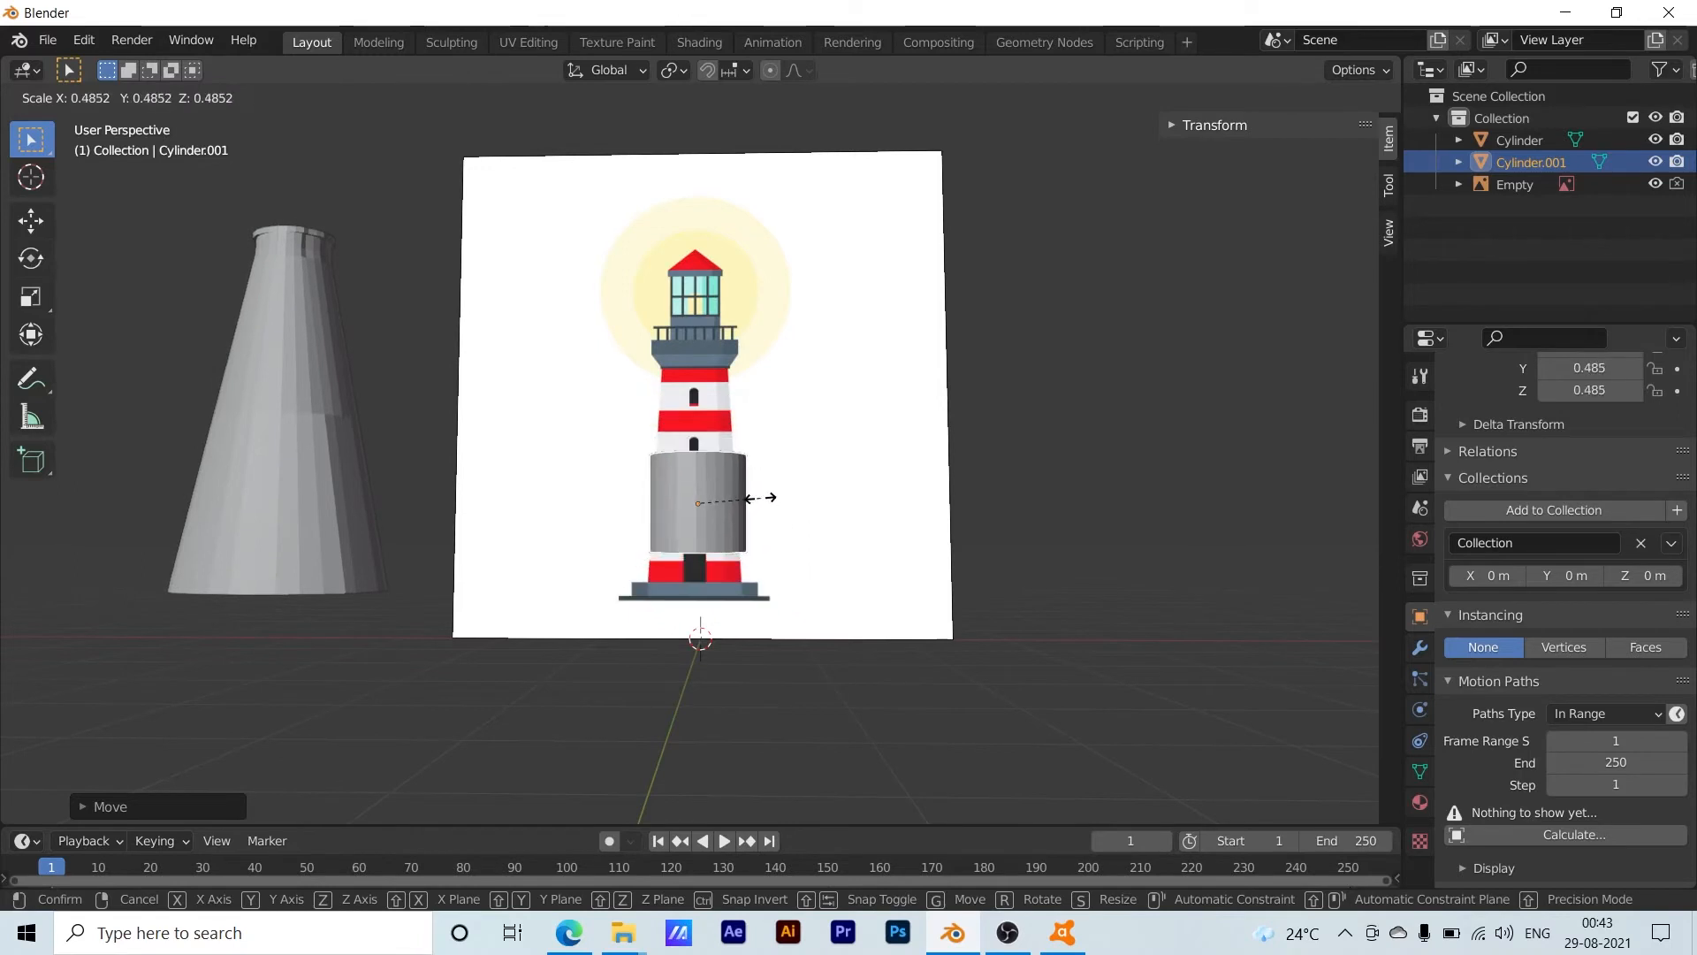
click(744, 515)
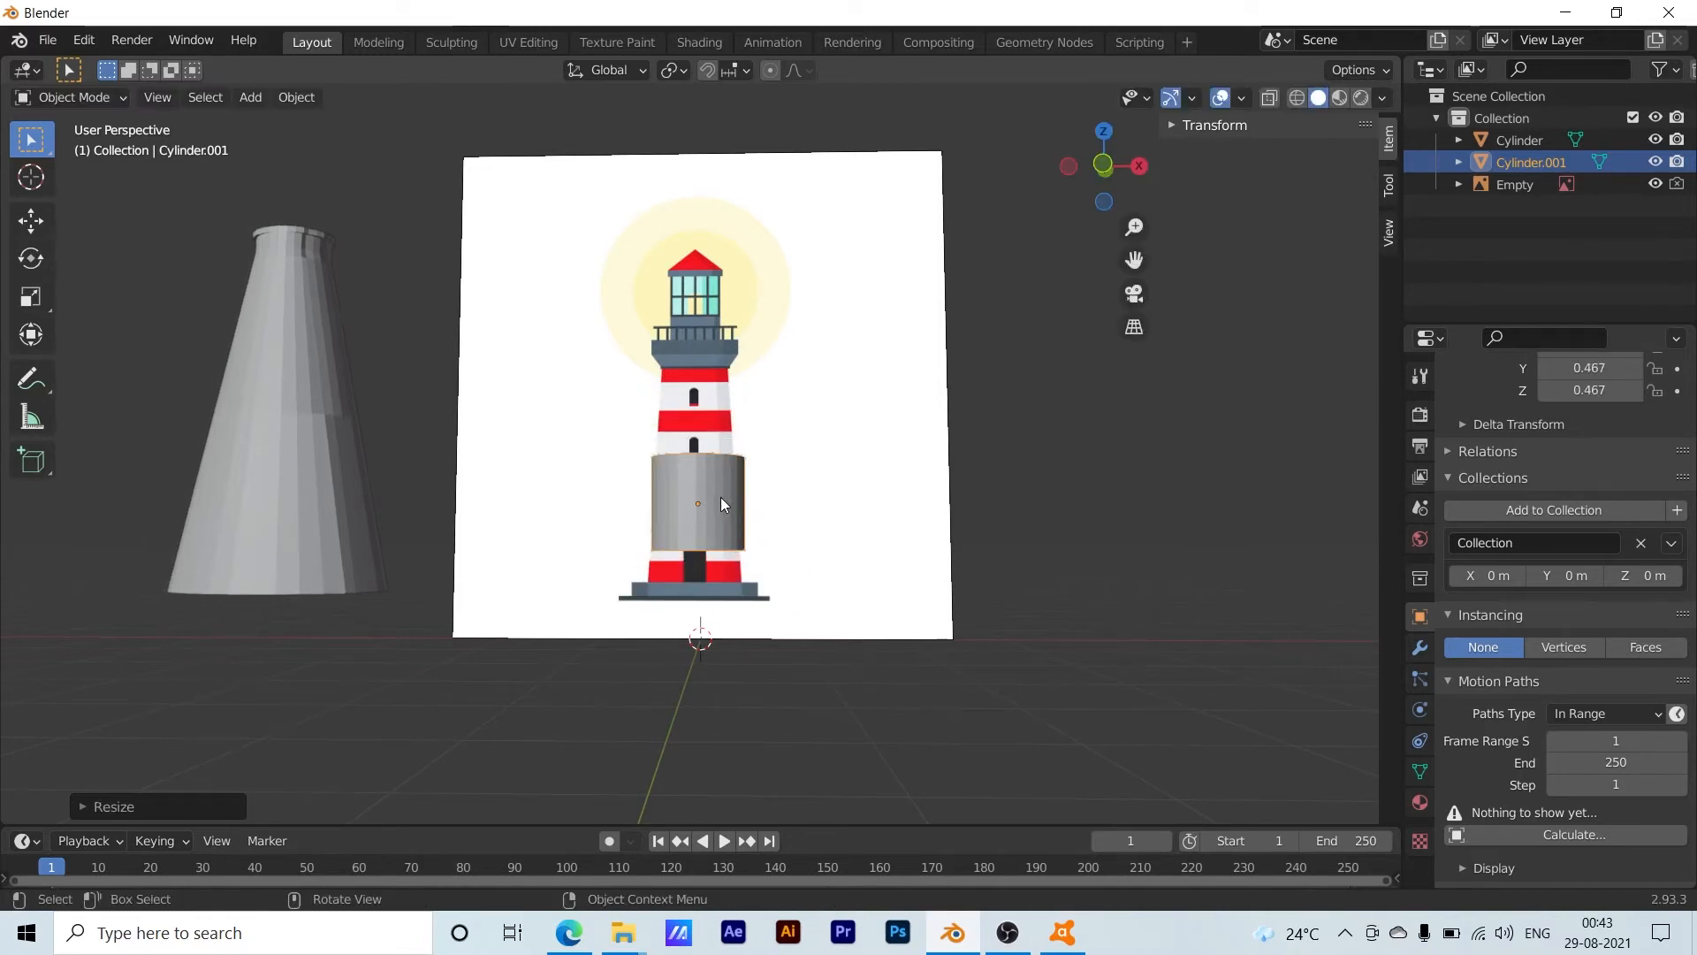
Lower the small cylinder along the Z axis until its bottom sits on the reference lighthouse's grey plinth
middle_drag(720, 496, 716, 536)
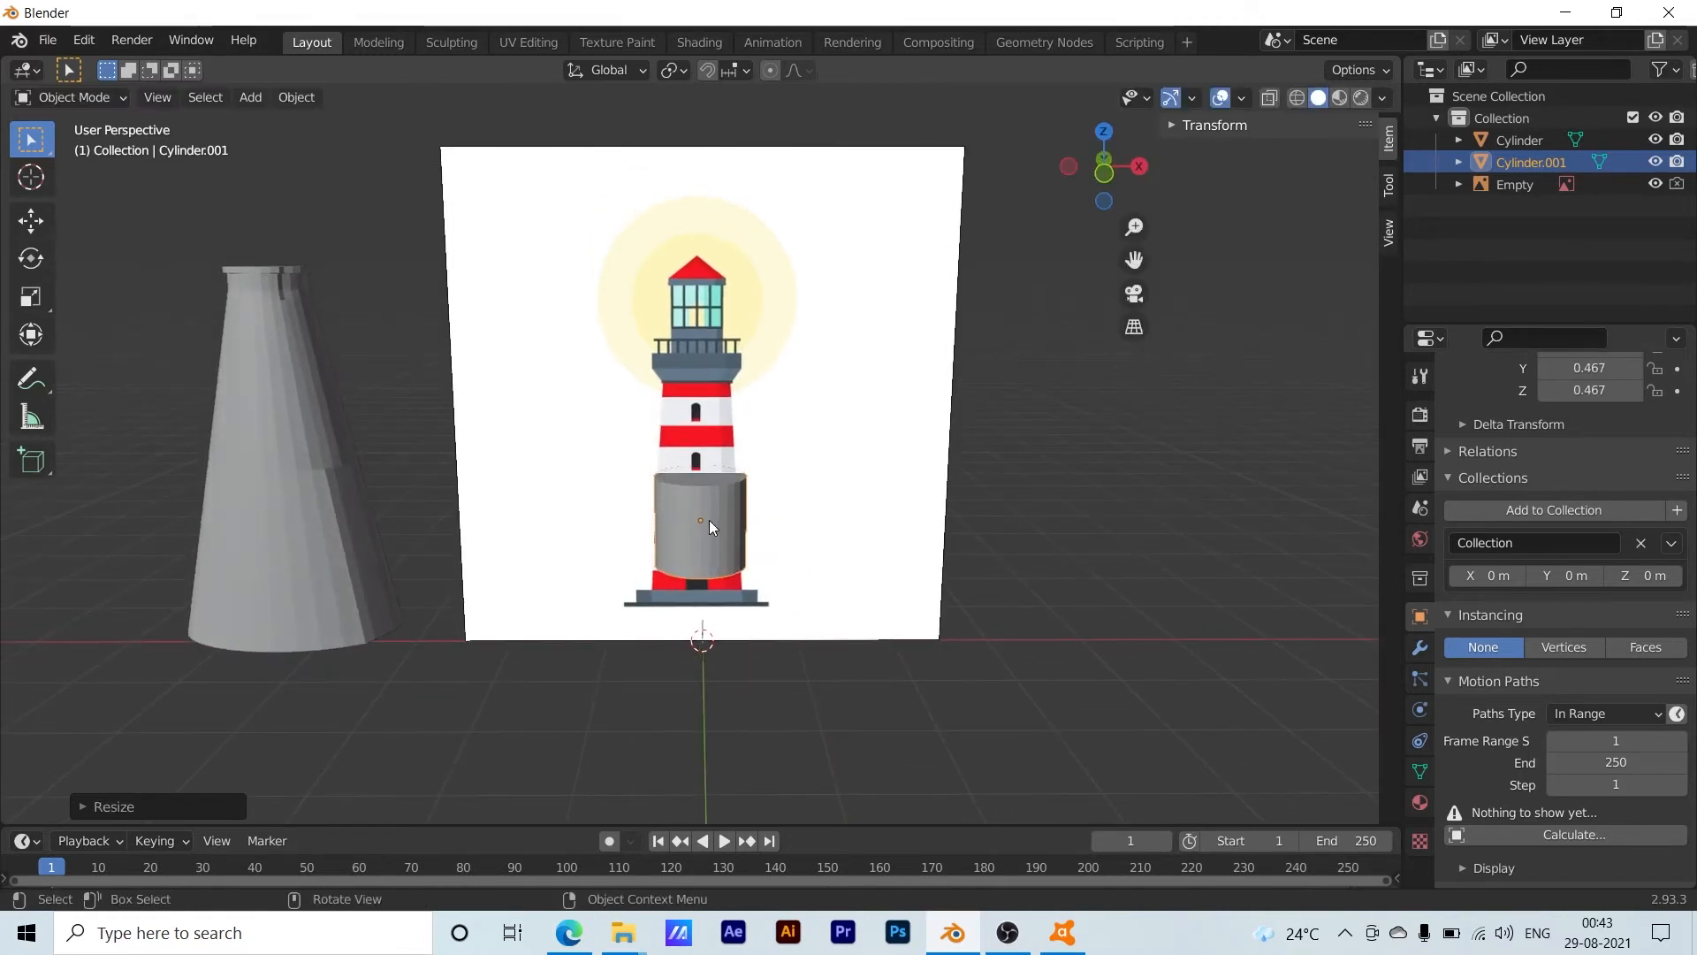
key(g)
key(z)
click(777, 665)
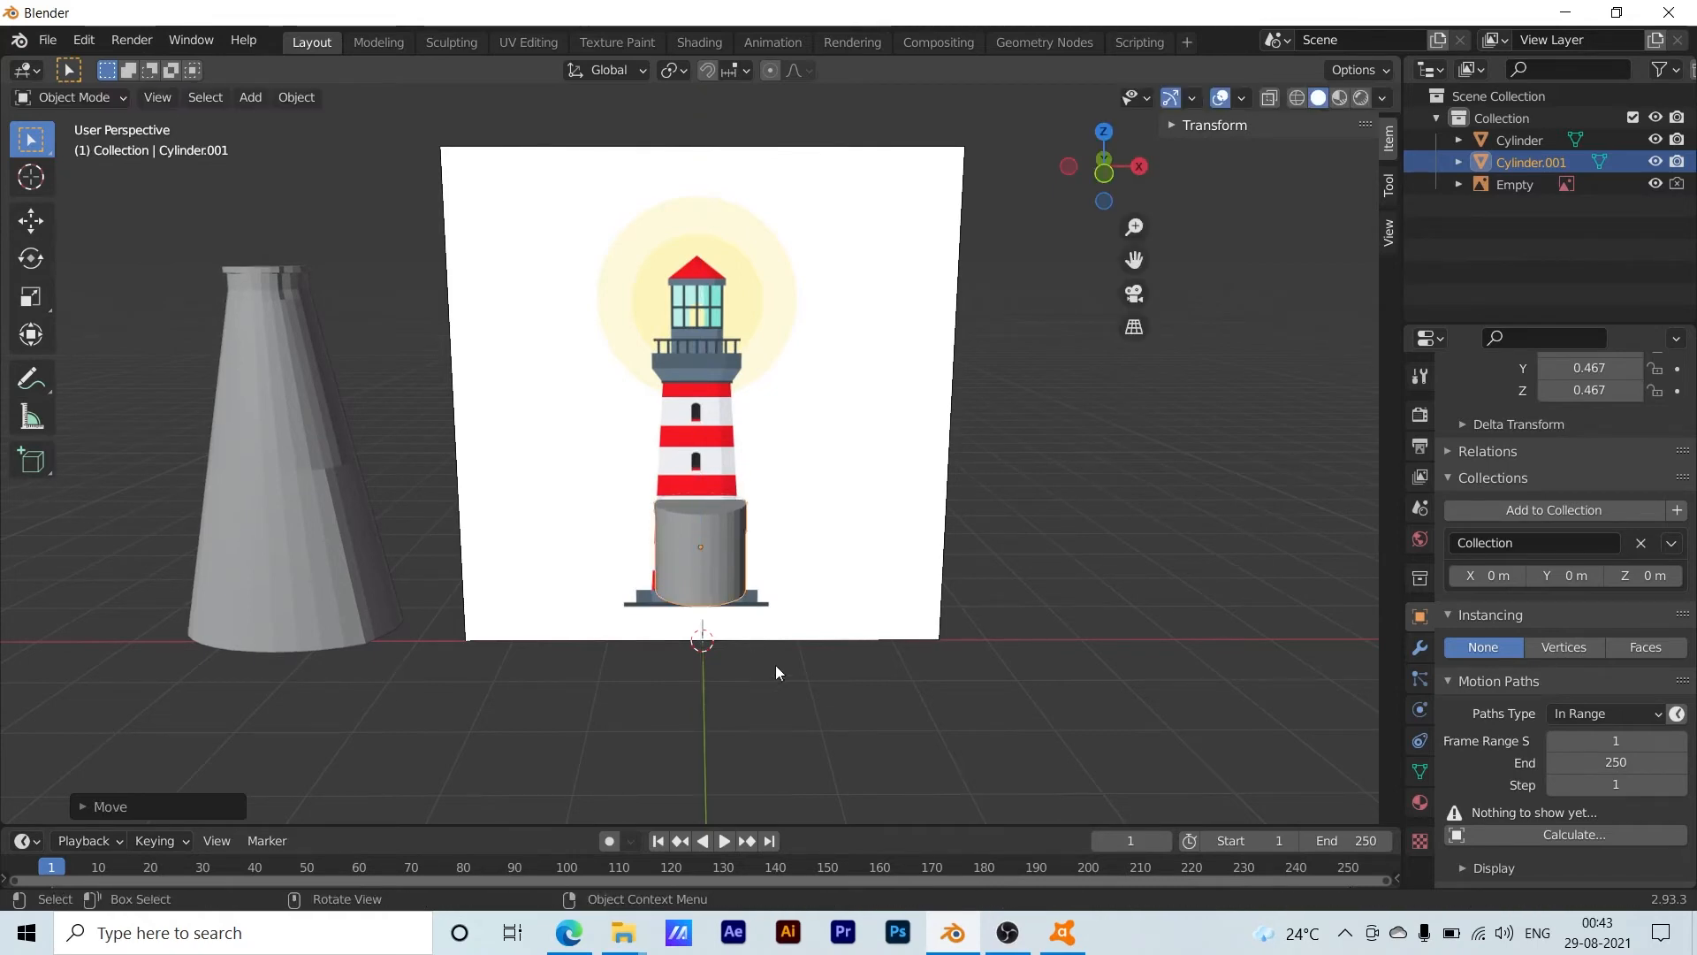
middle_drag(776, 665, 771, 616)
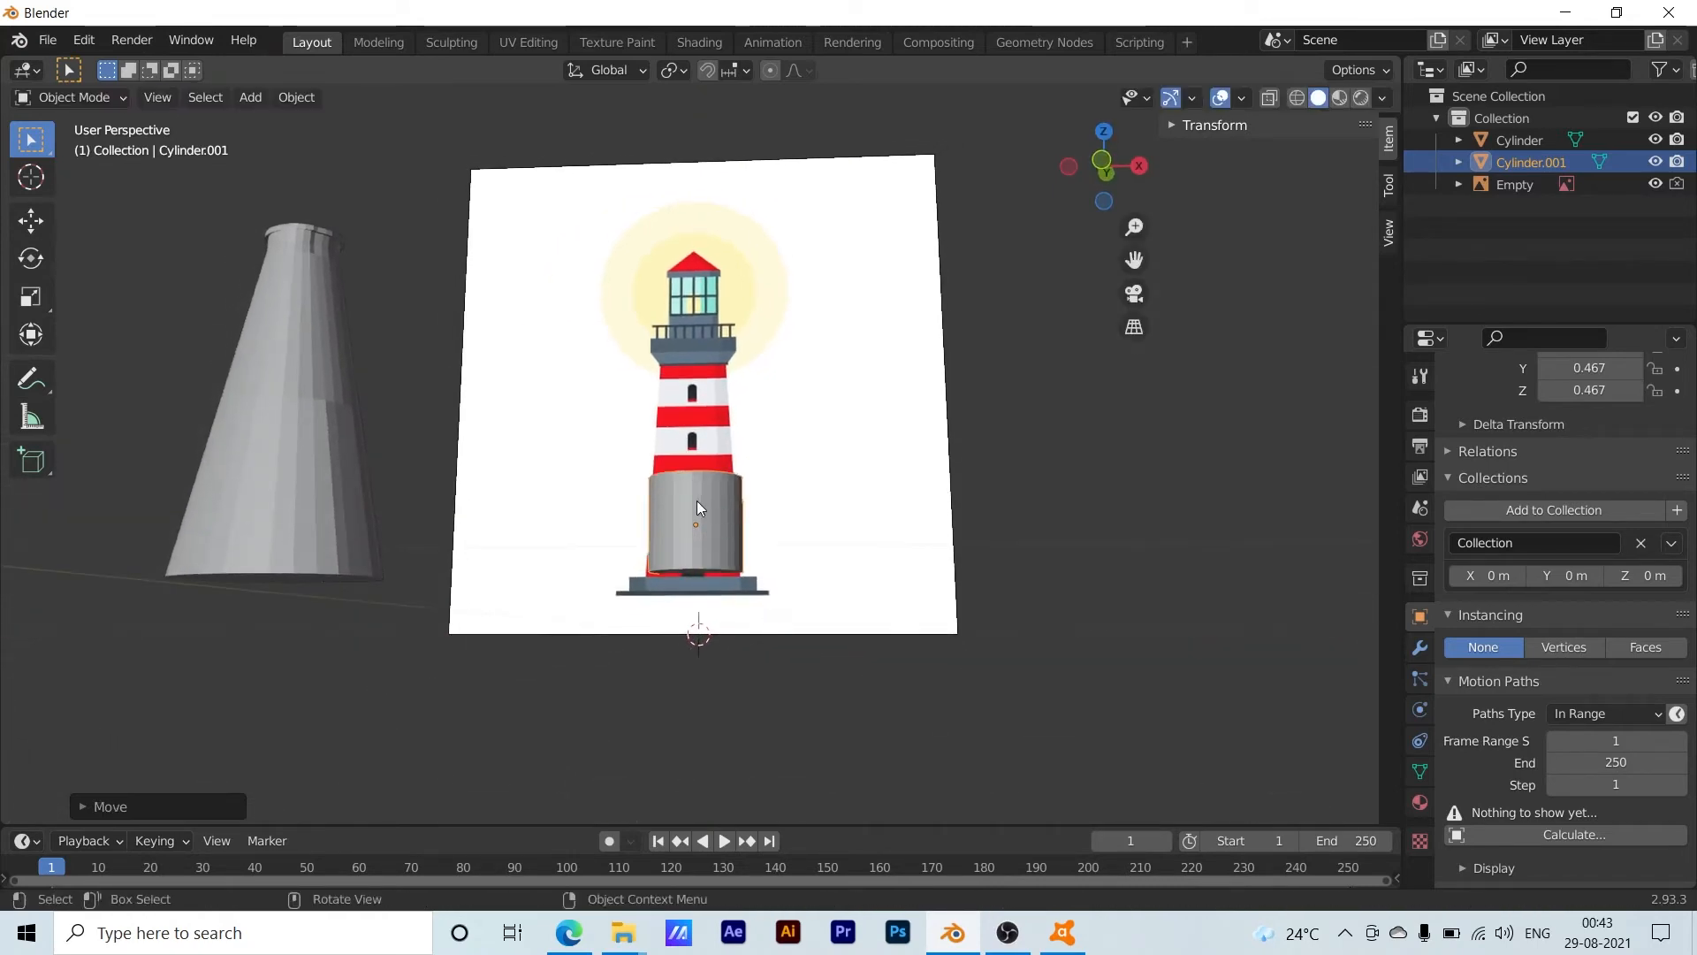
key(g)
key(z)
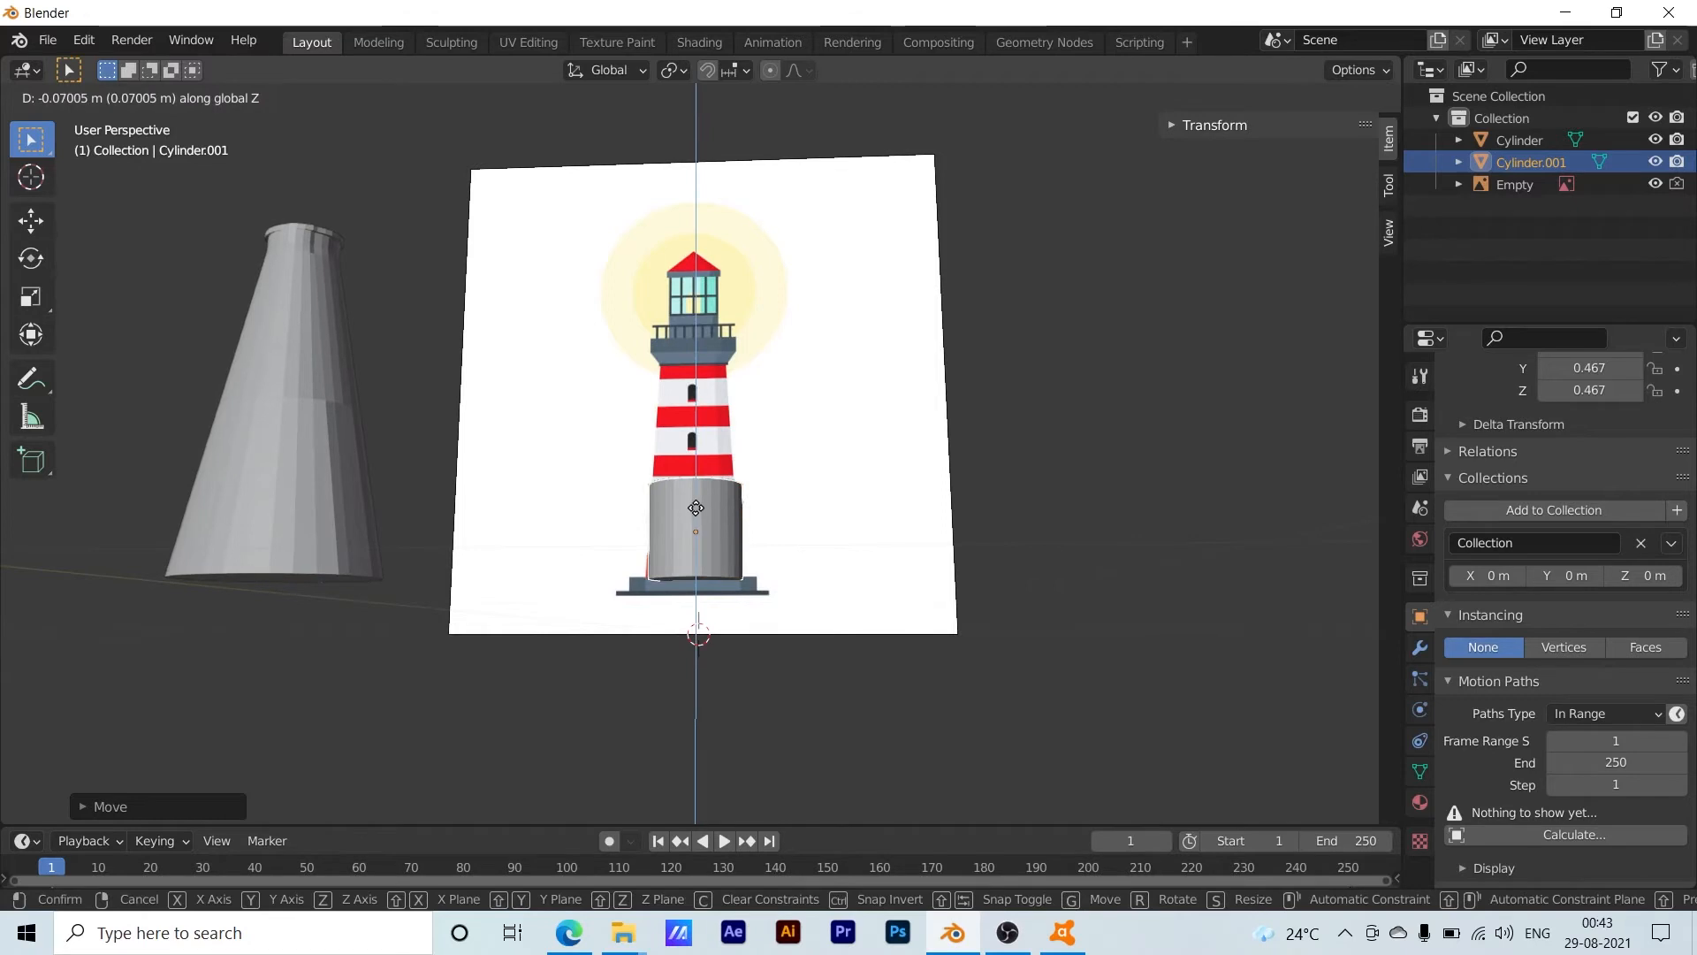
click(694, 504)
In front view, shift the cylinder along the X axis by about -0.027 m to centre it on the reference tower
key(grave)
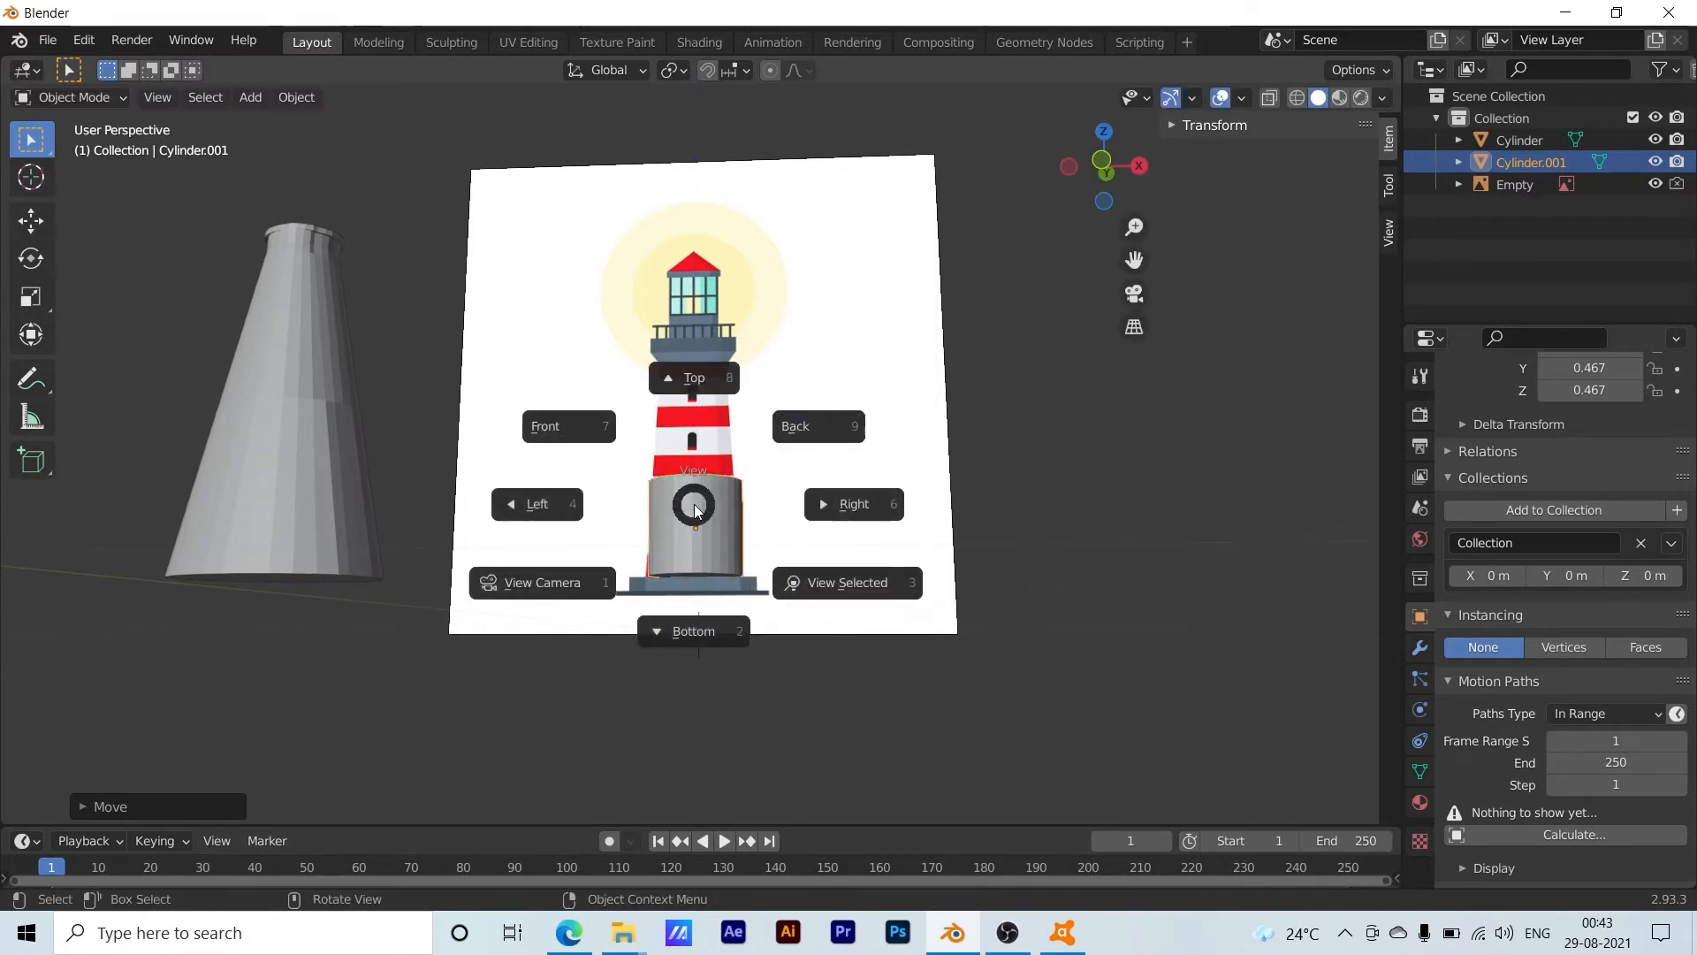
click(562, 425)
scroll(735, 596, up, 4)
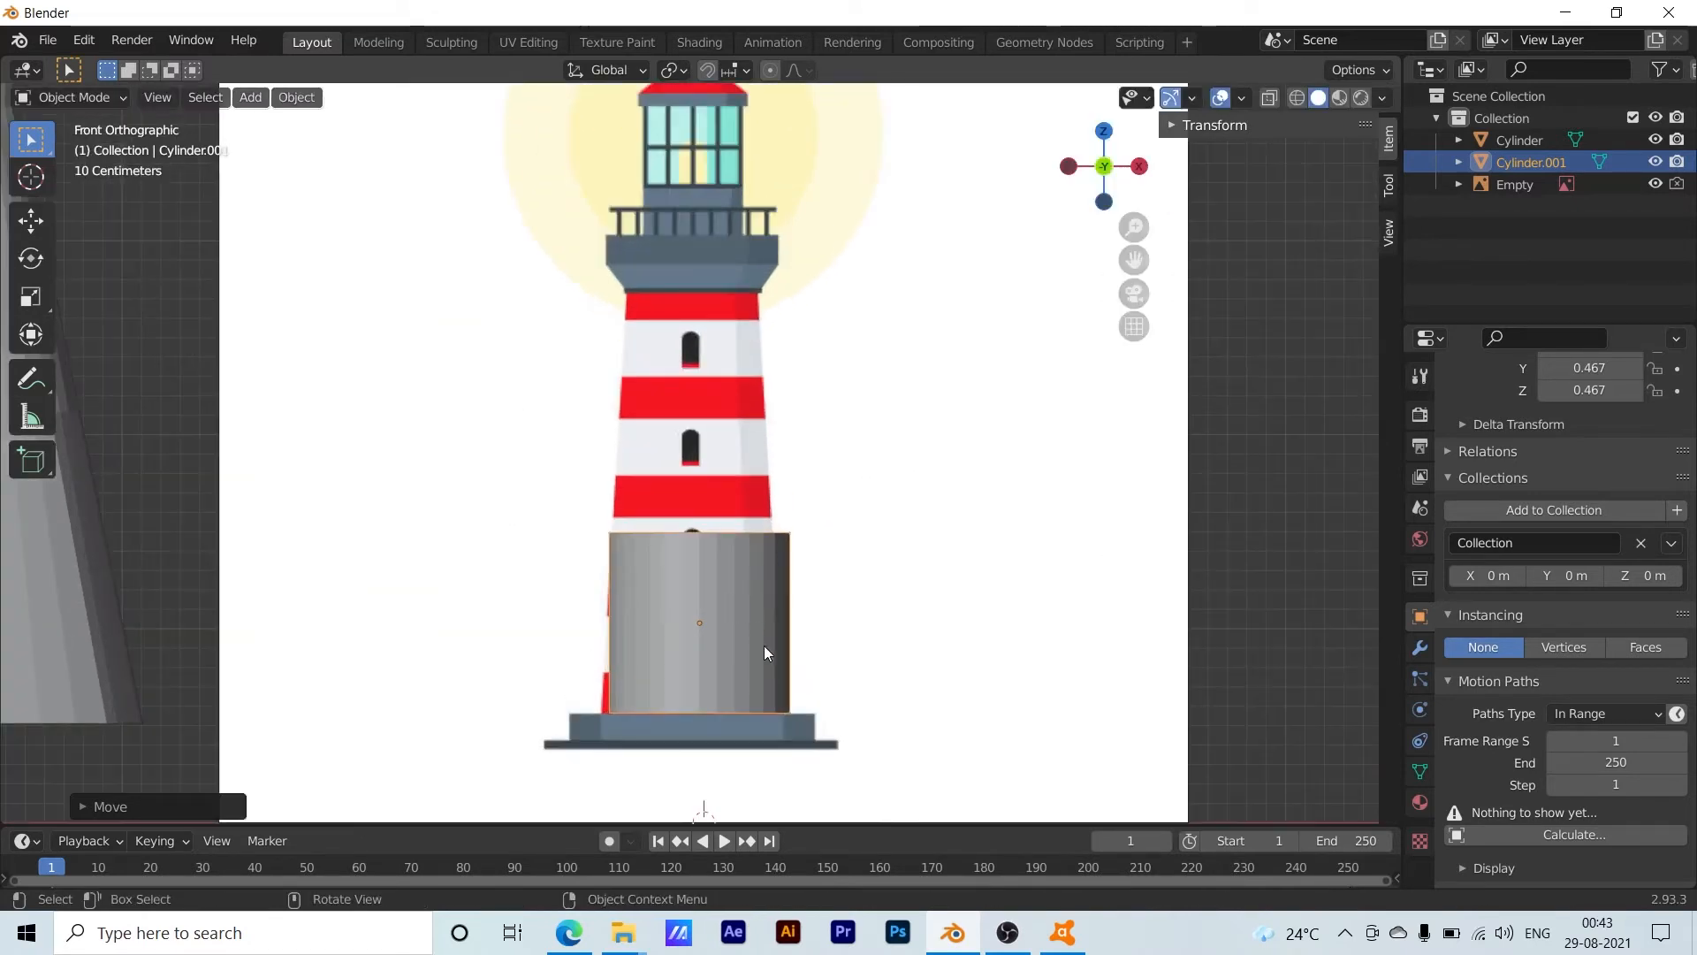
middle_drag(787, 686, 847, 713)
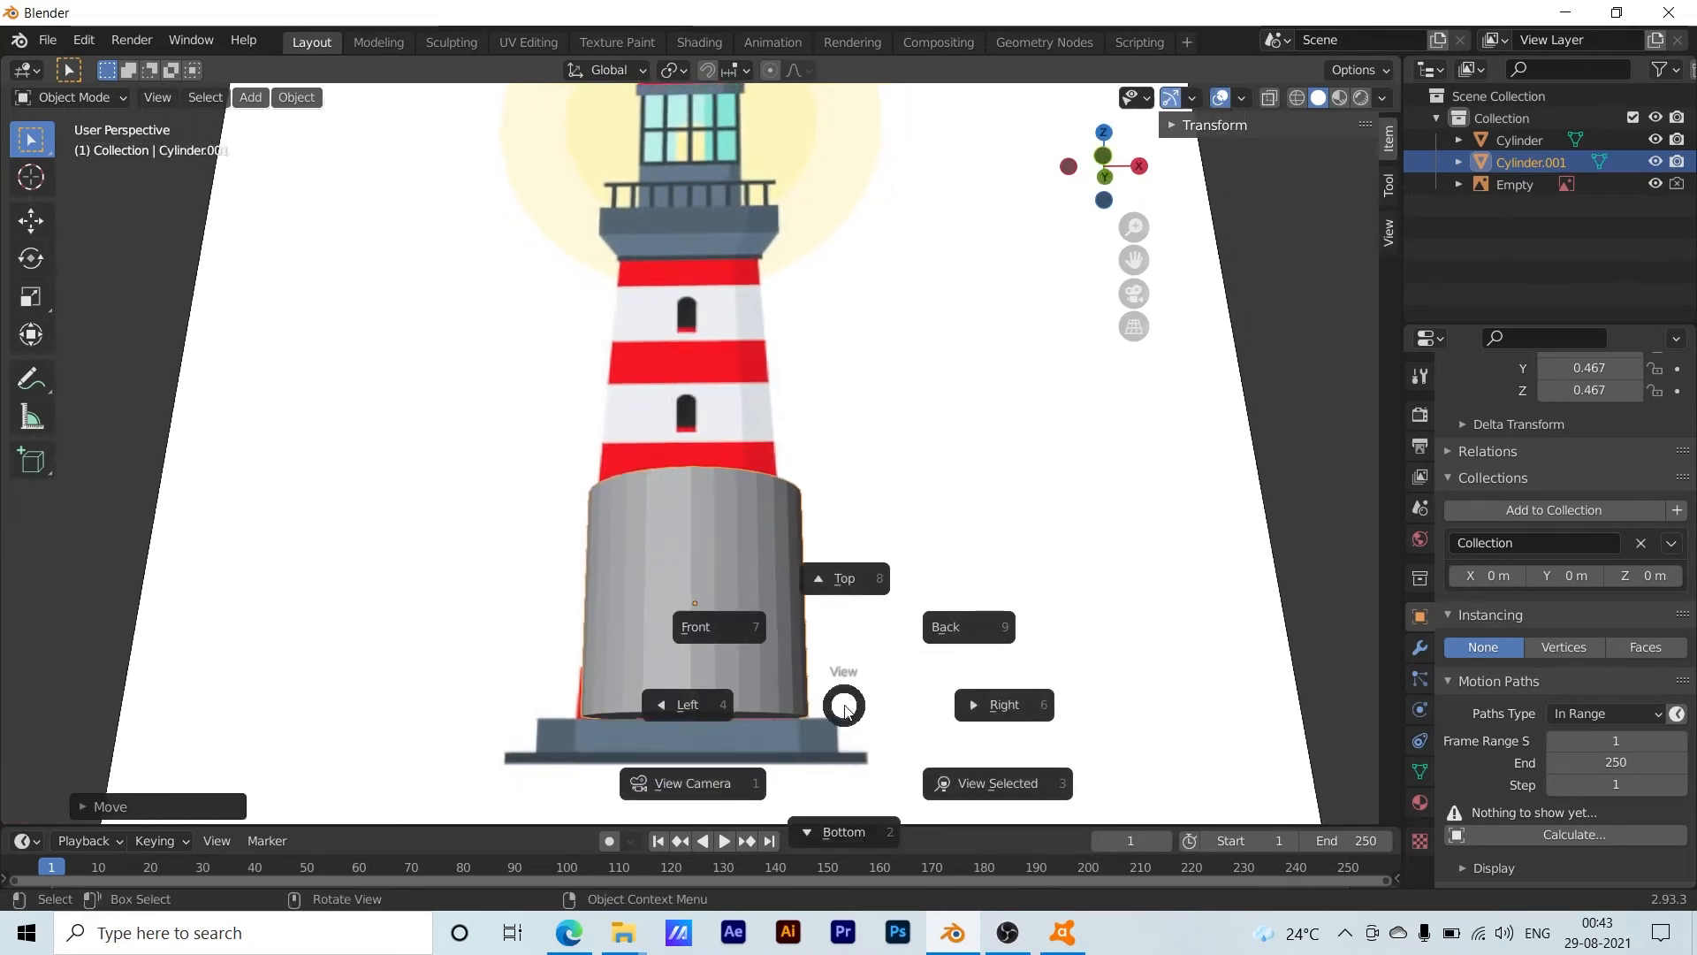
key(7)
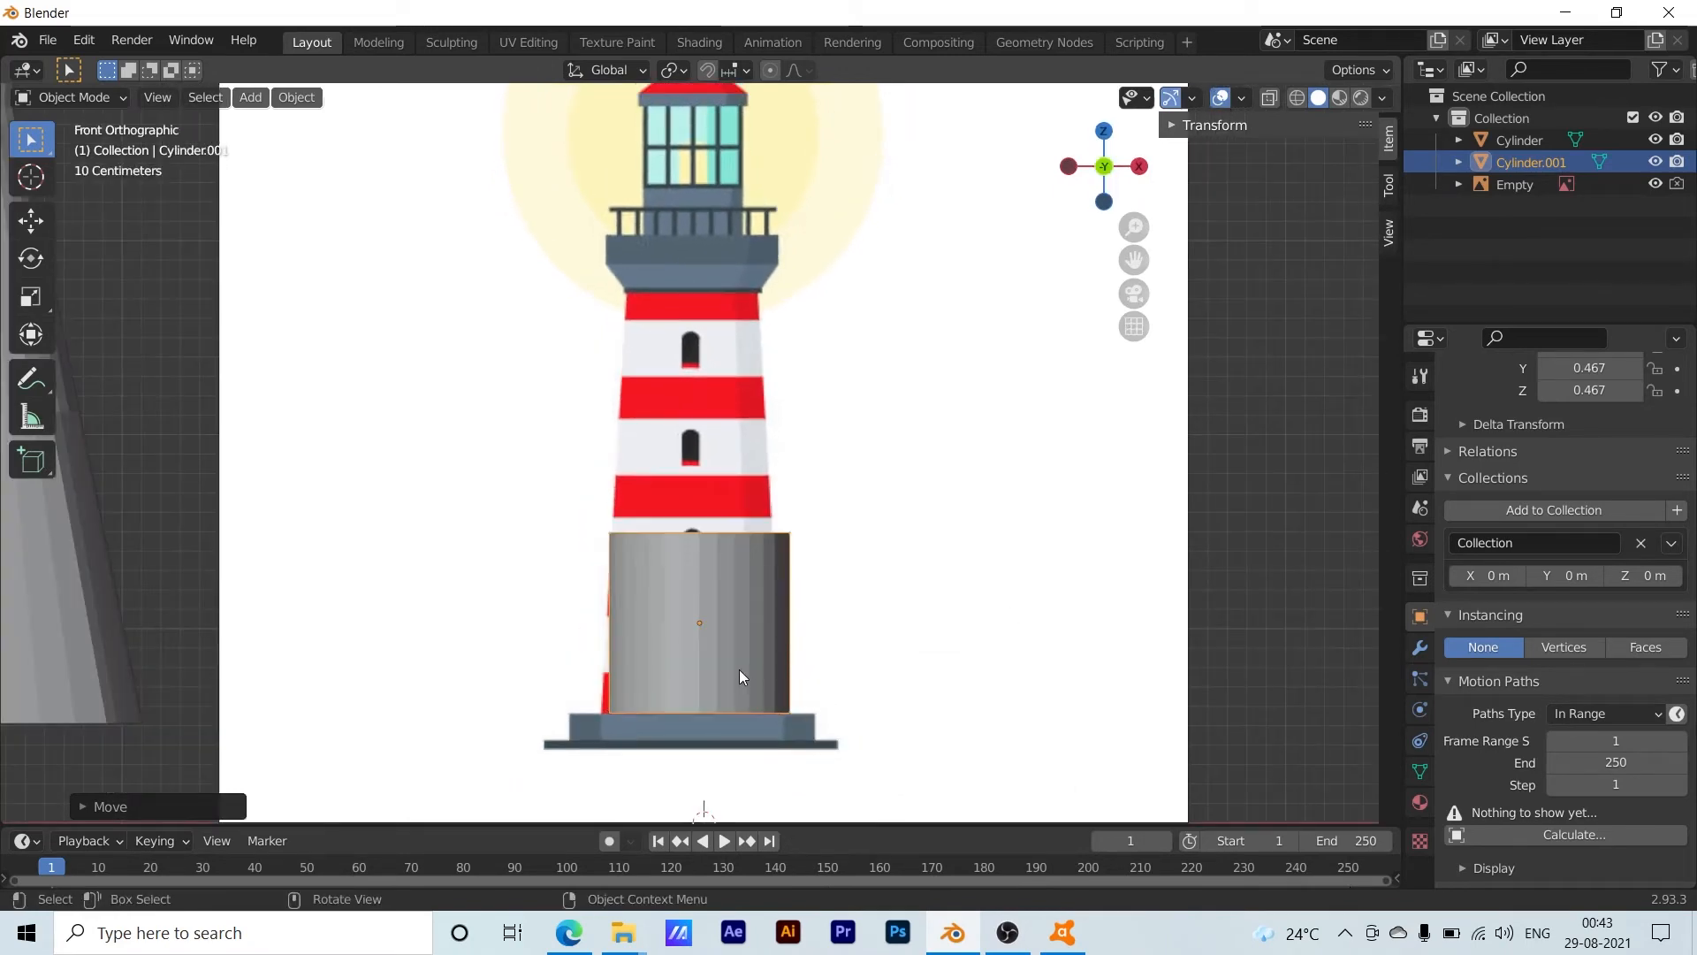
key(g)
key(x)
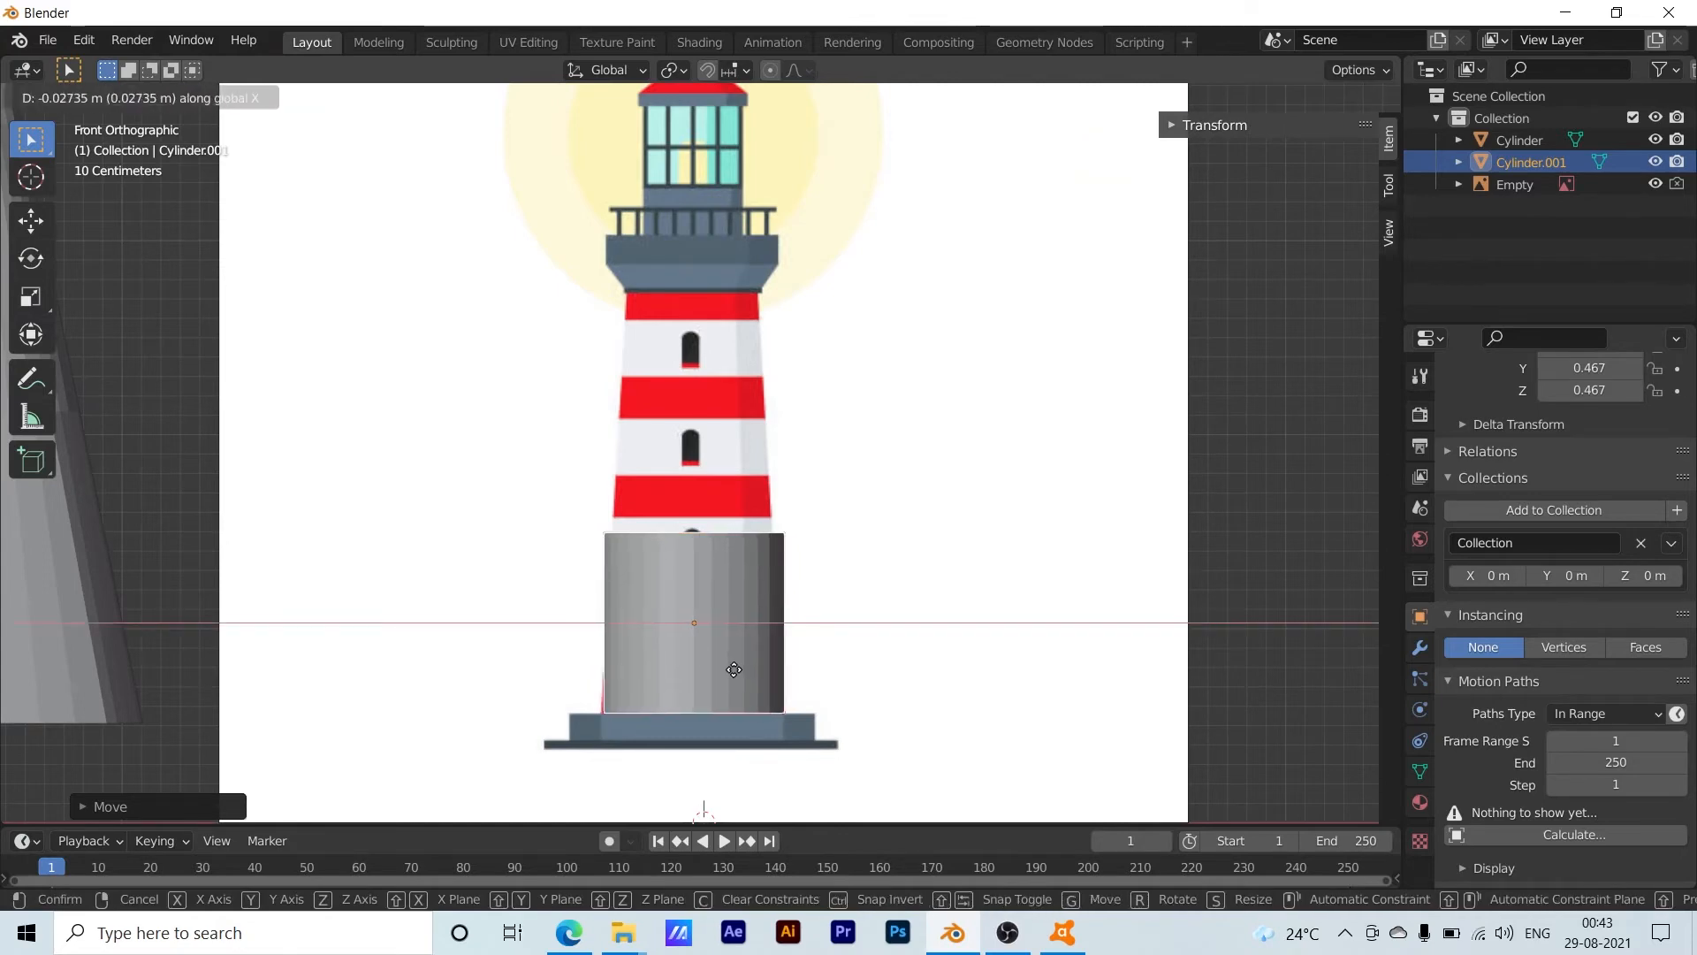
click(733, 670)
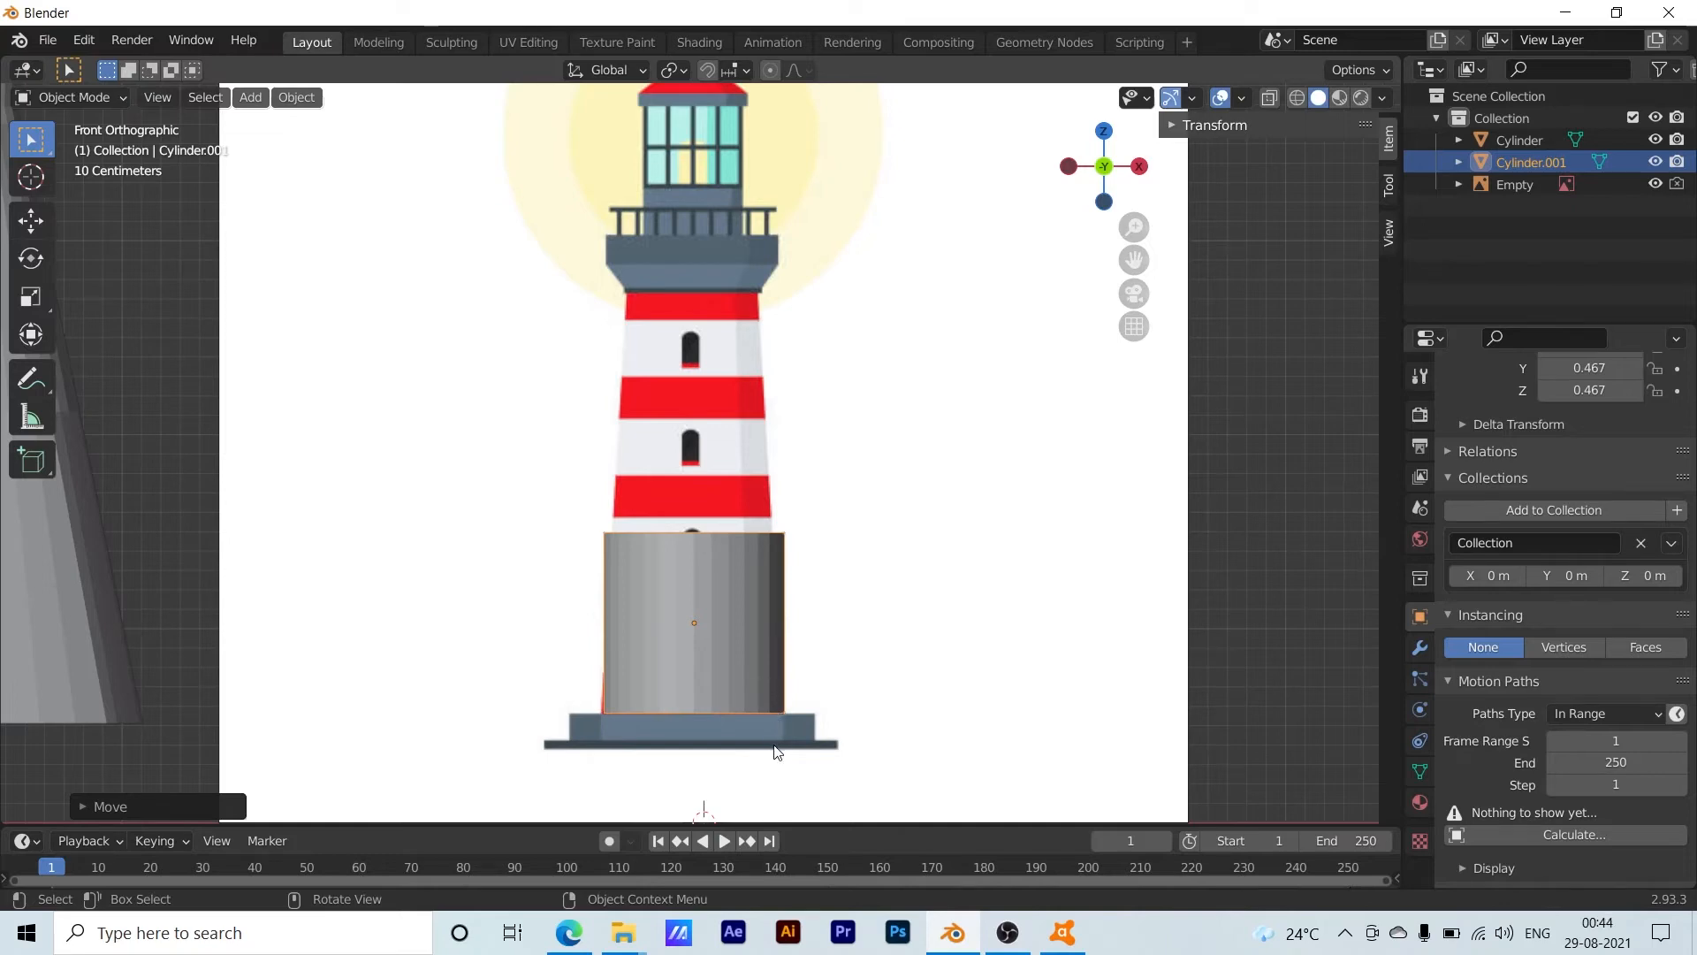
Enter Edit Mode on the small cylinder and select only its bottom face
middle_drag(774, 748, 778, 632)
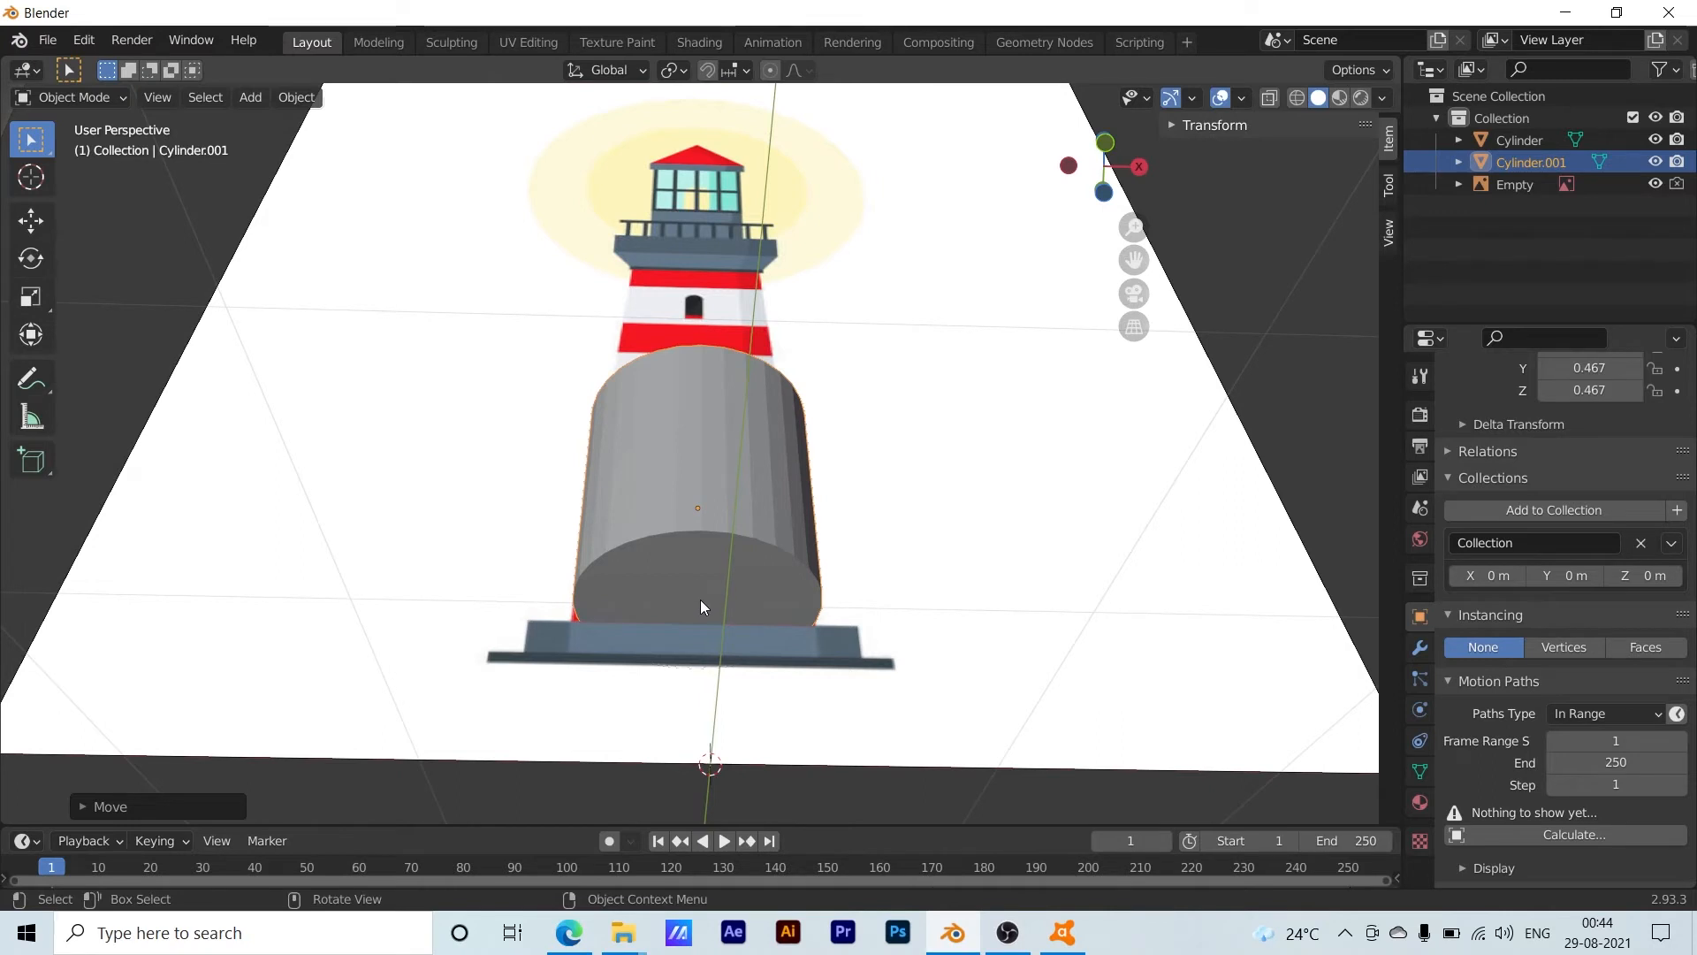
click(74, 103)
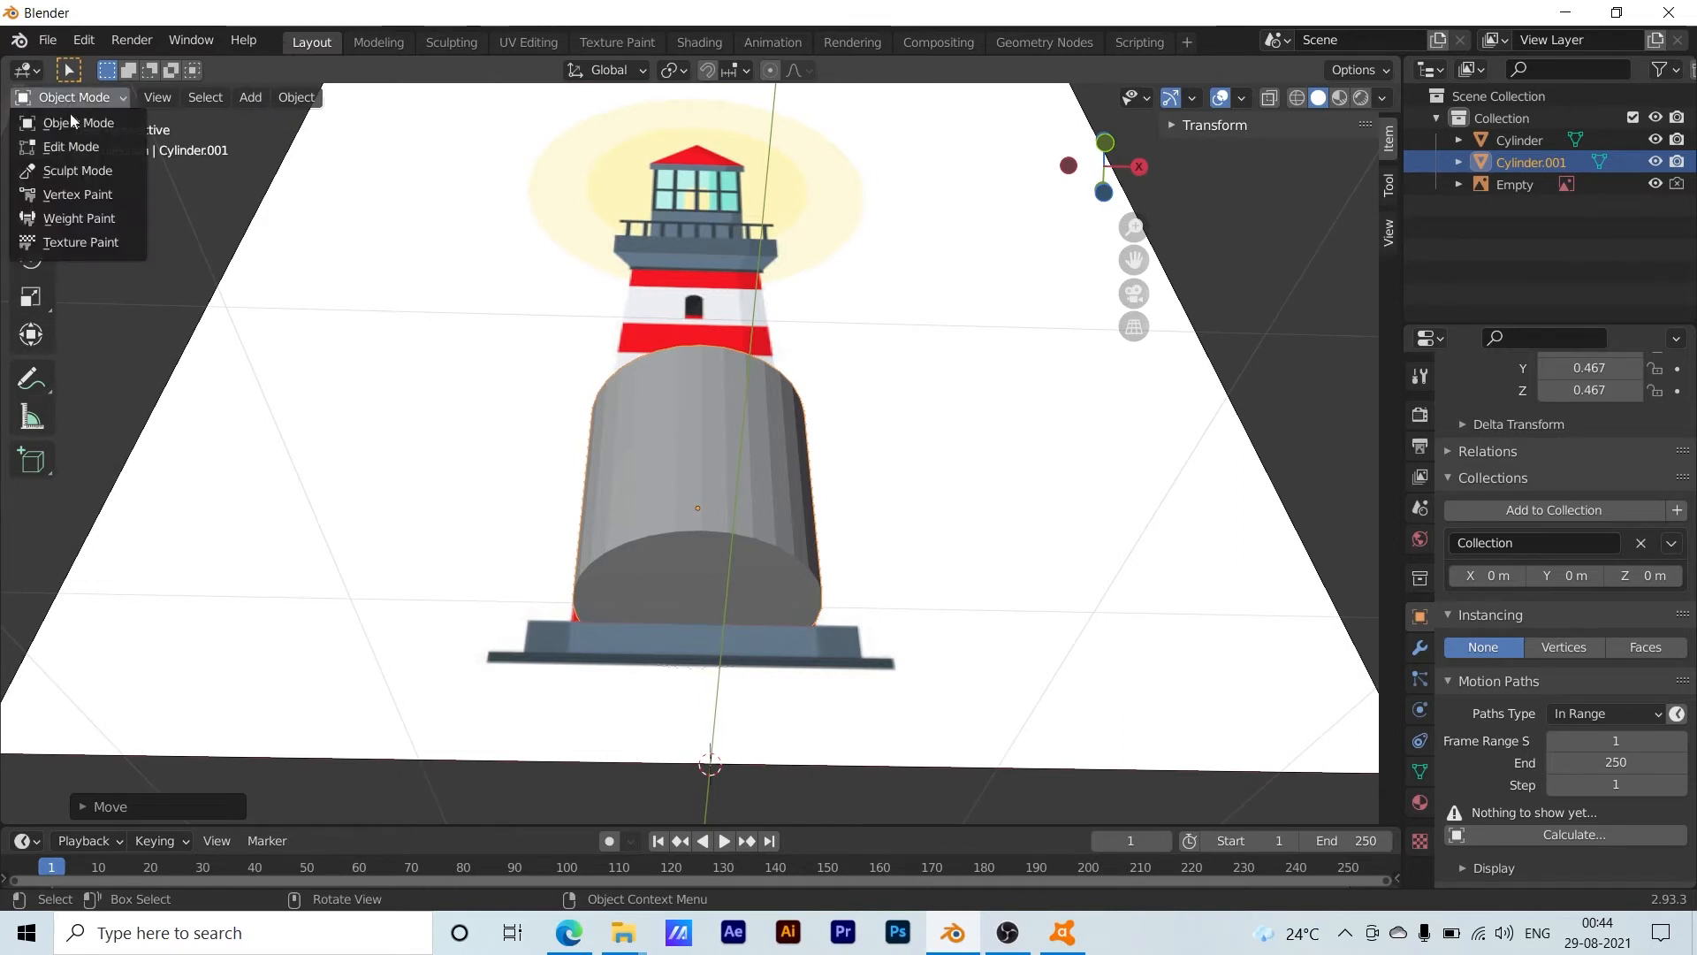
click(77, 138)
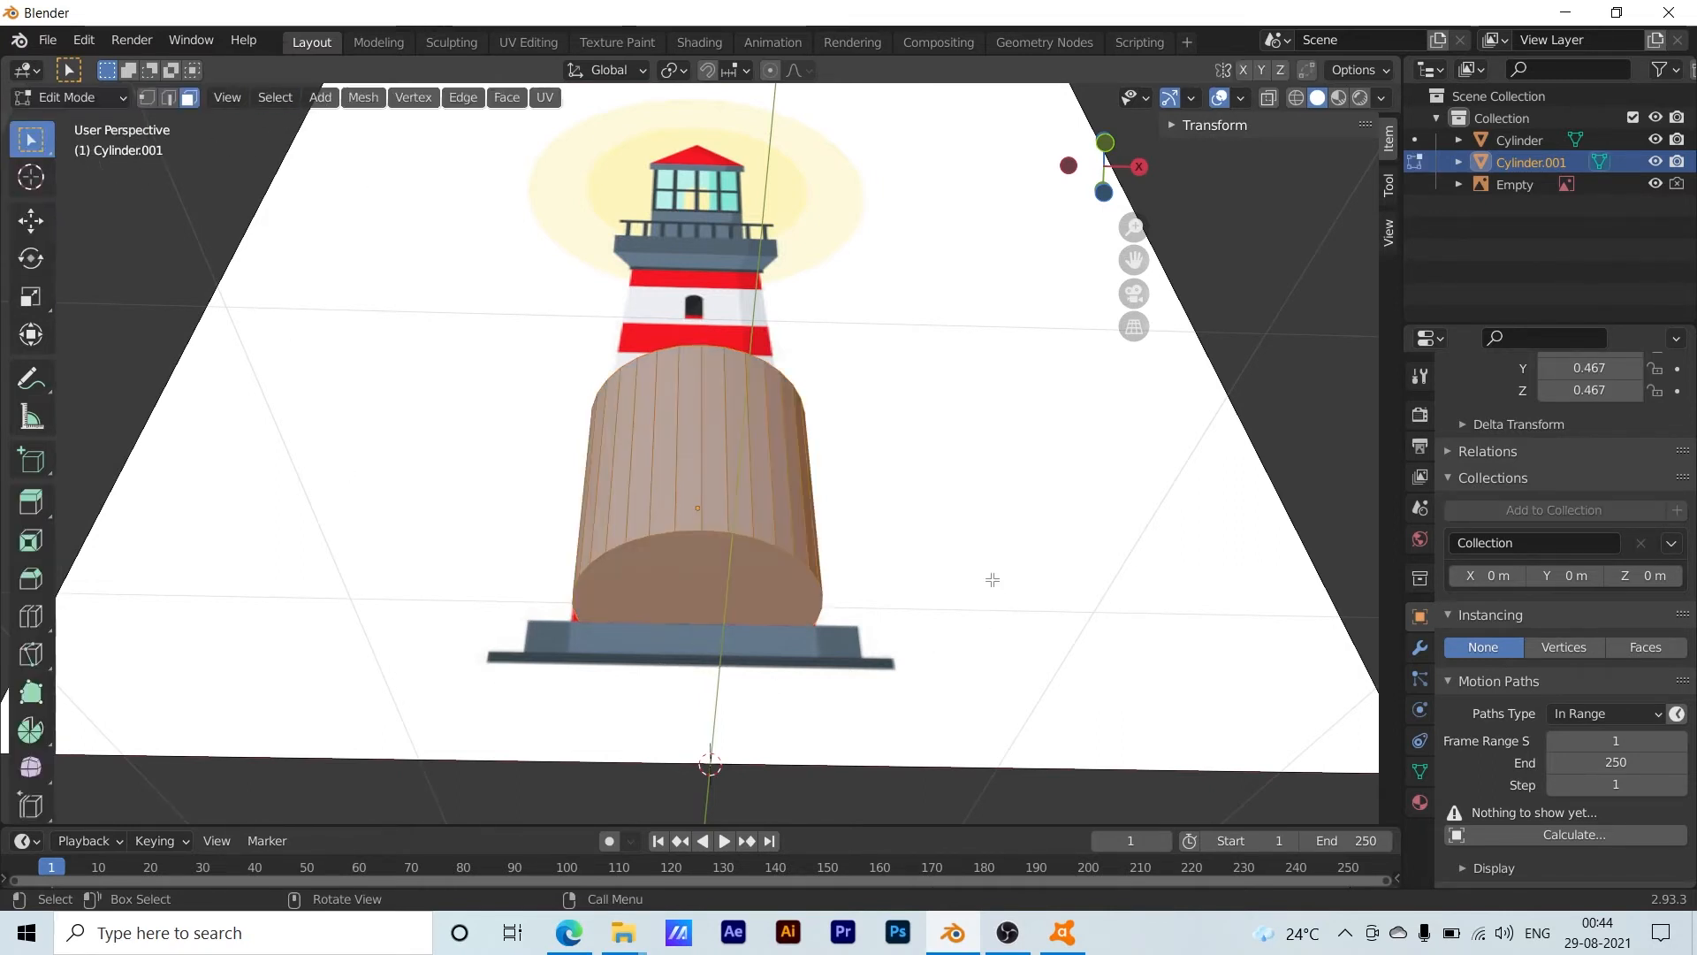
click(1008, 553)
click(688, 606)
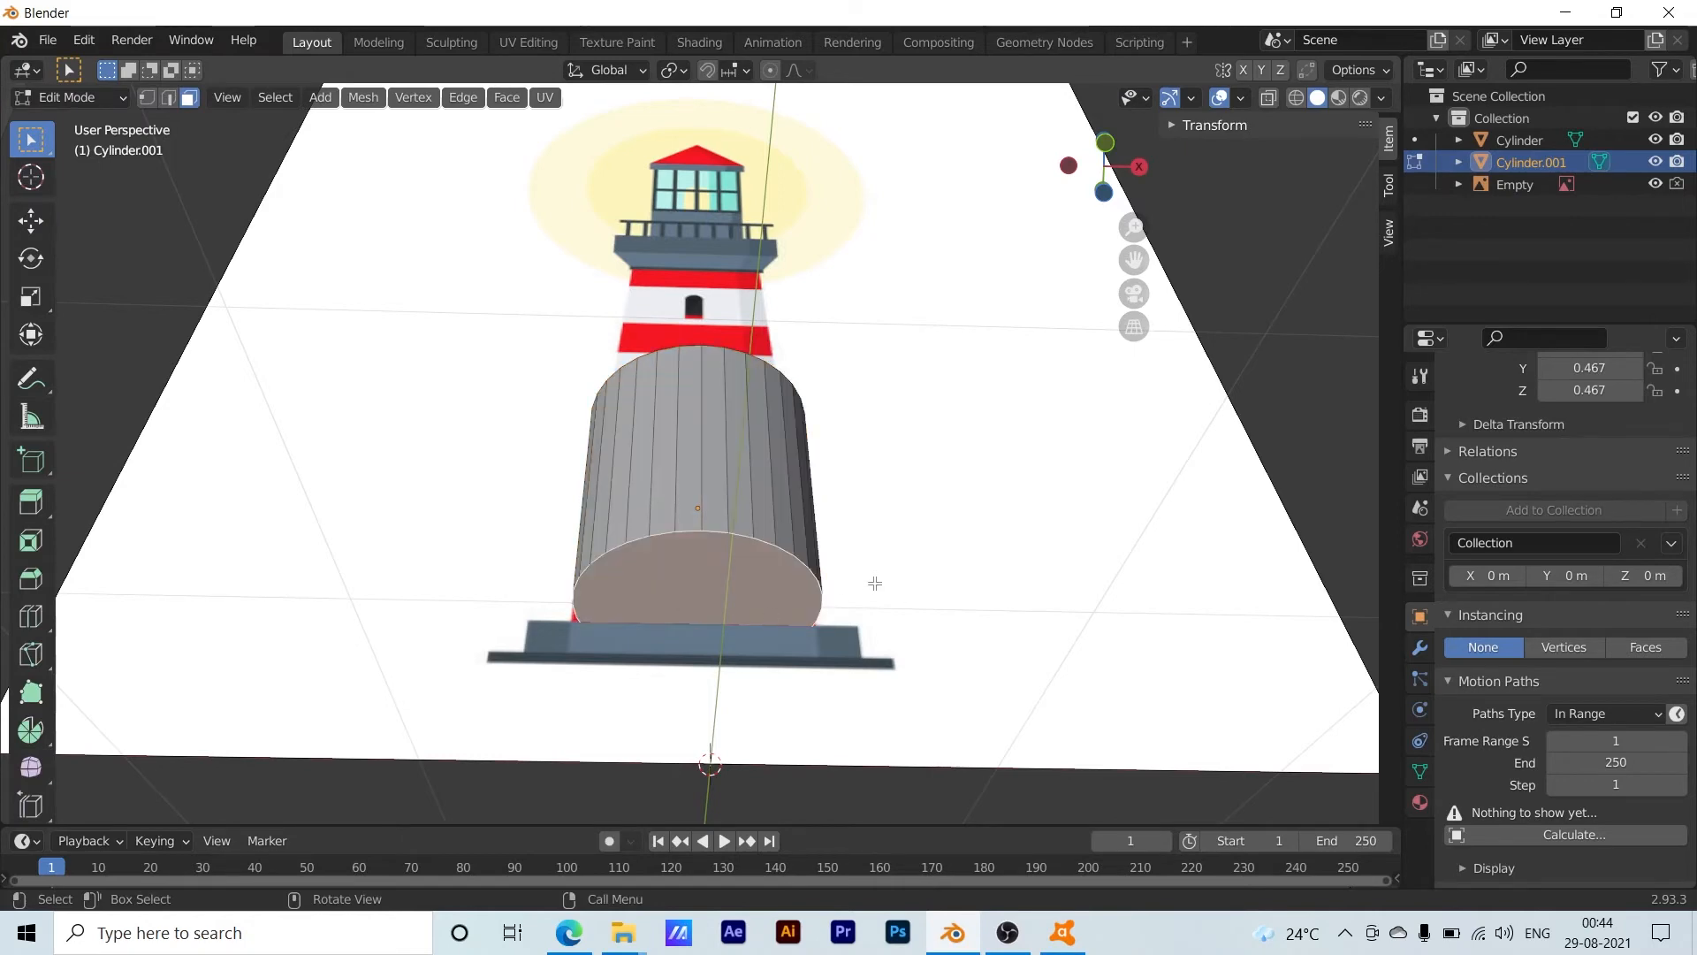
Extrude the bottom face very slightly downward and scale it outward to the width of the reference plinth
middle_drag(876, 584, 860, 667)
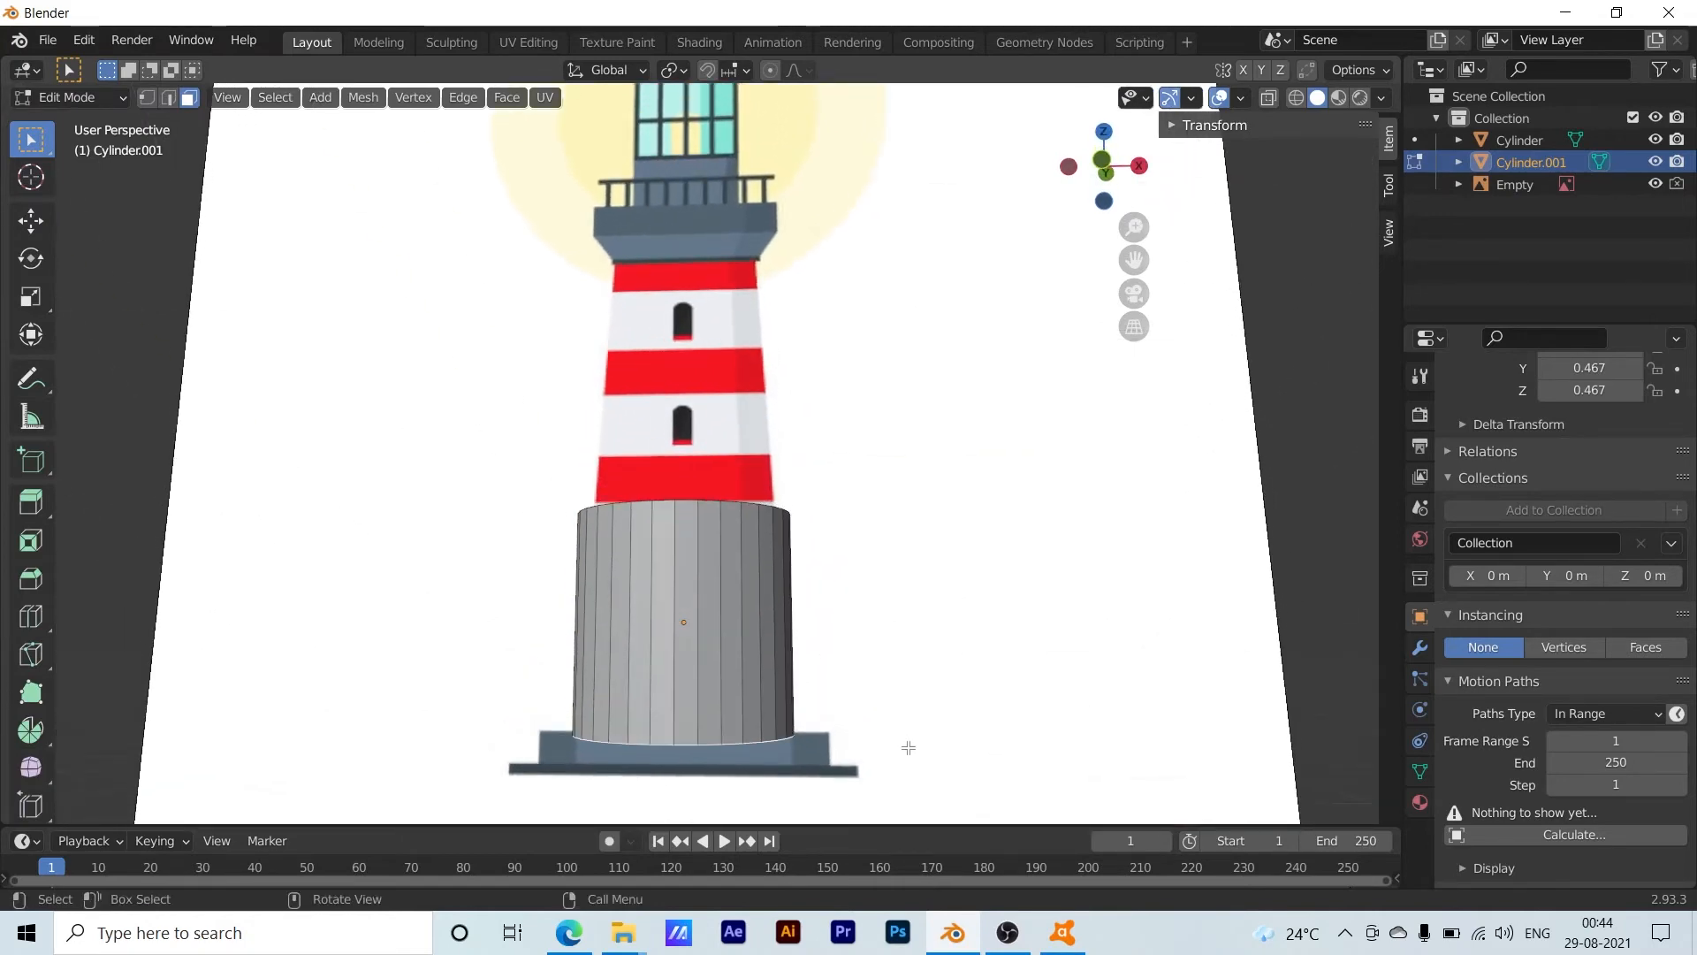
middle_drag(908, 747, 905, 737)
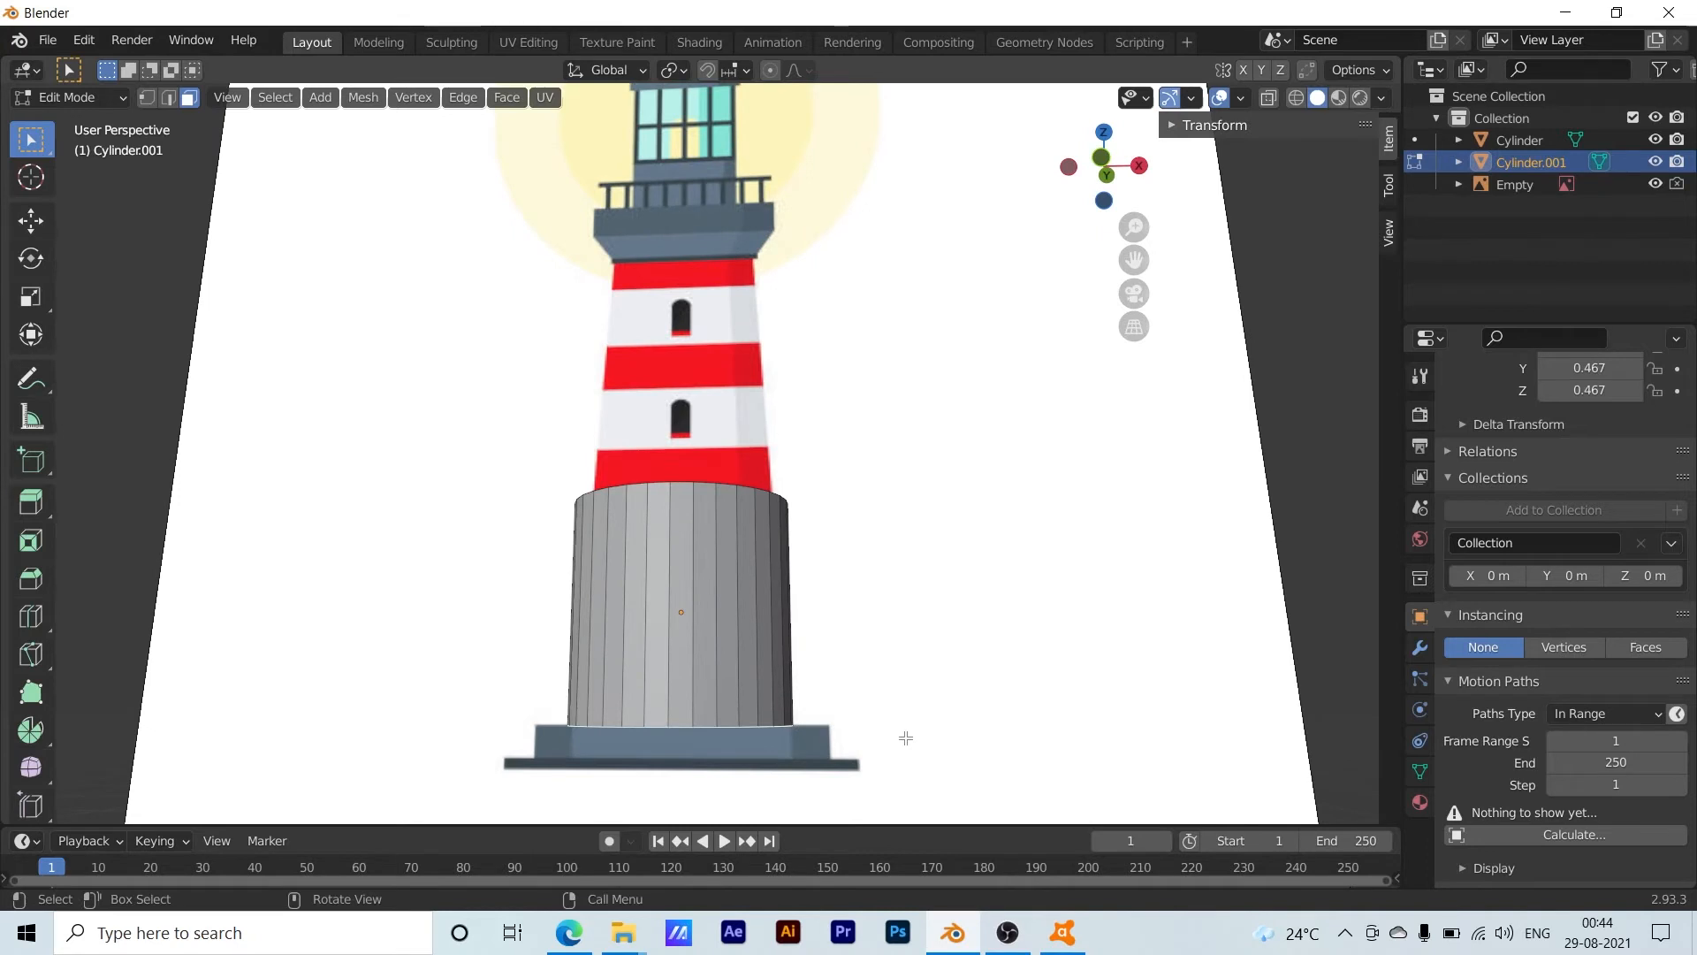
key(e)
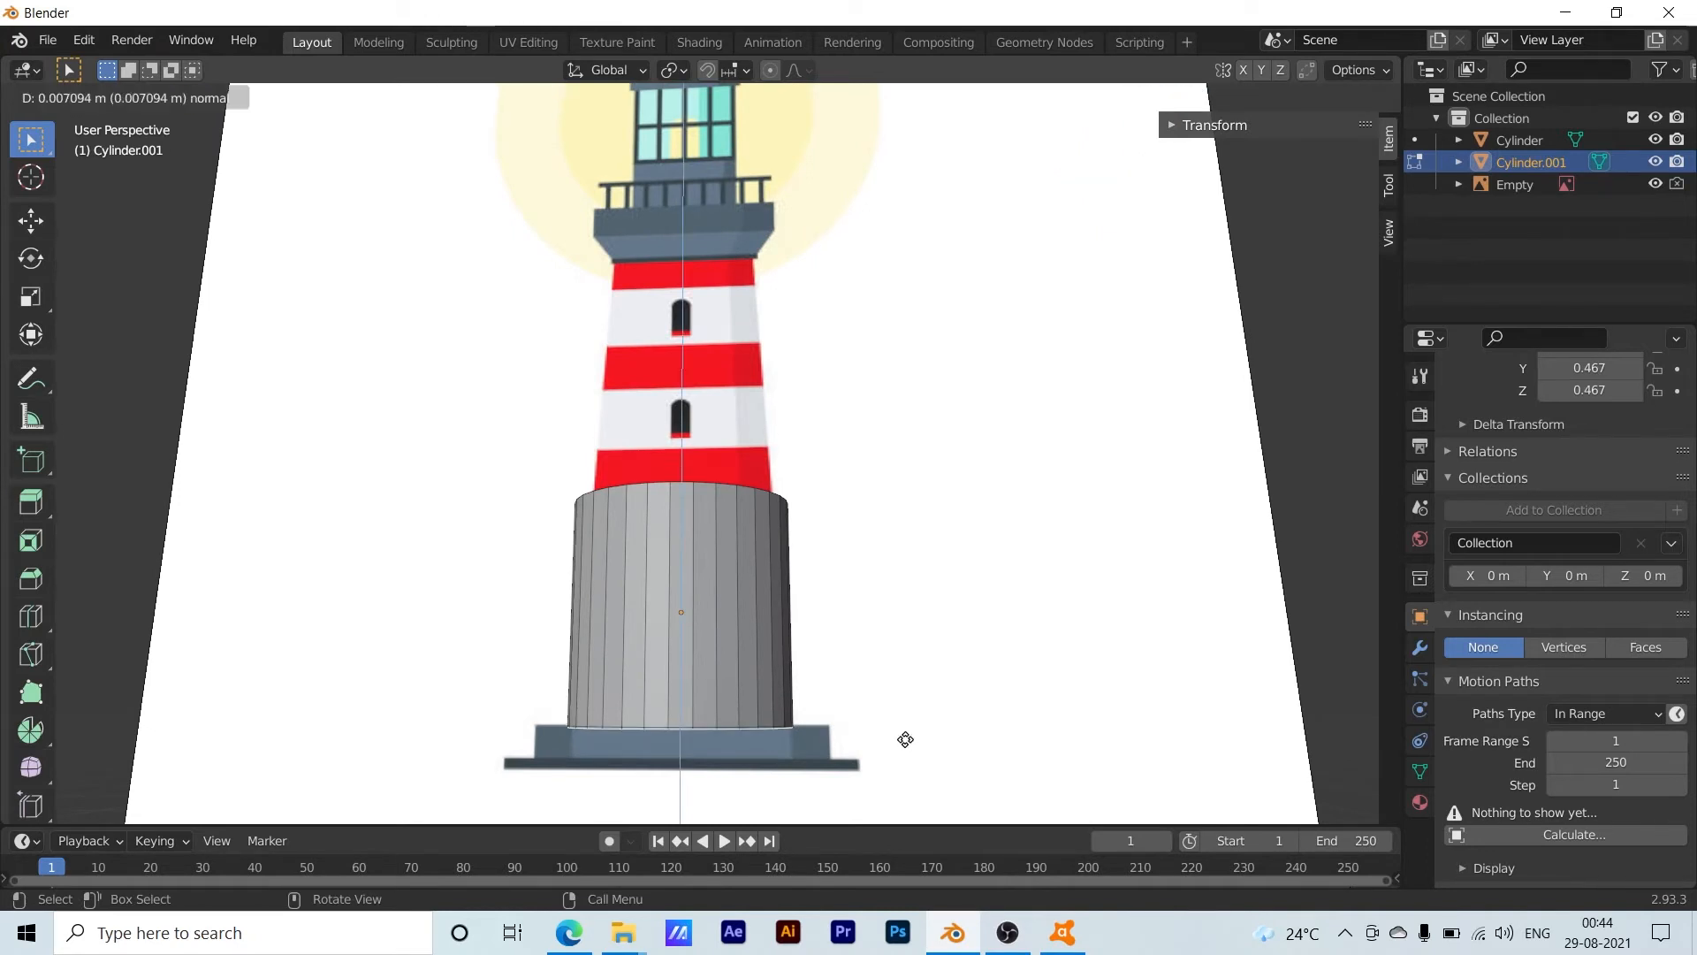
click(905, 740)
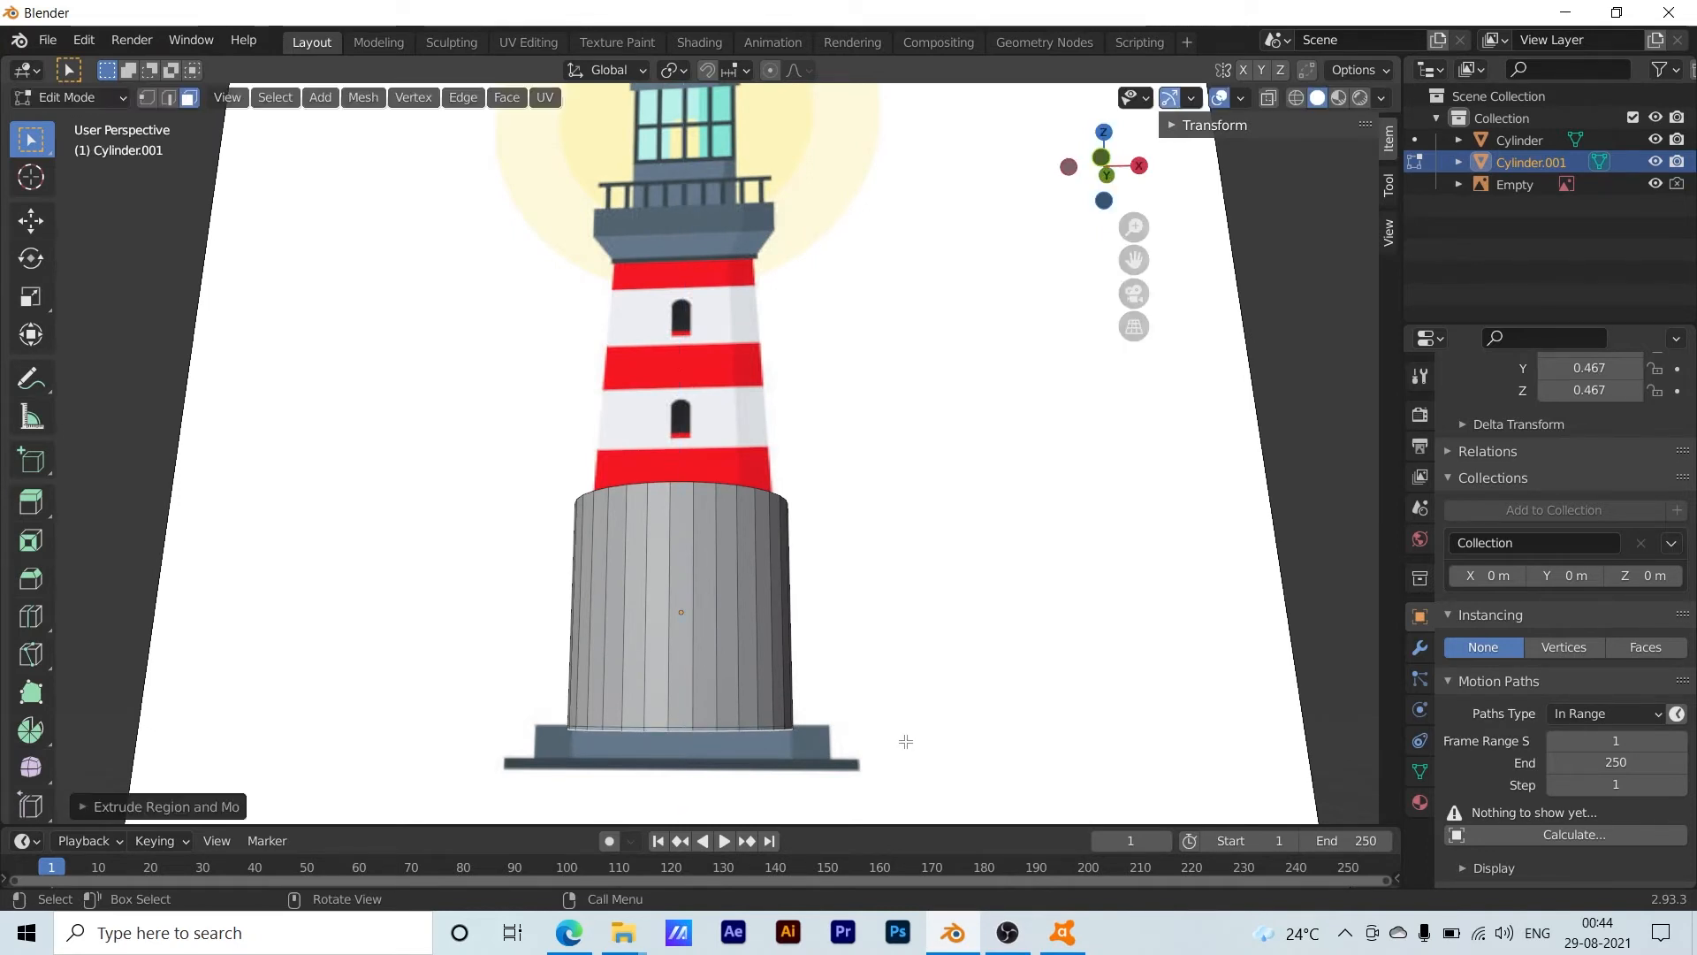
key(s)
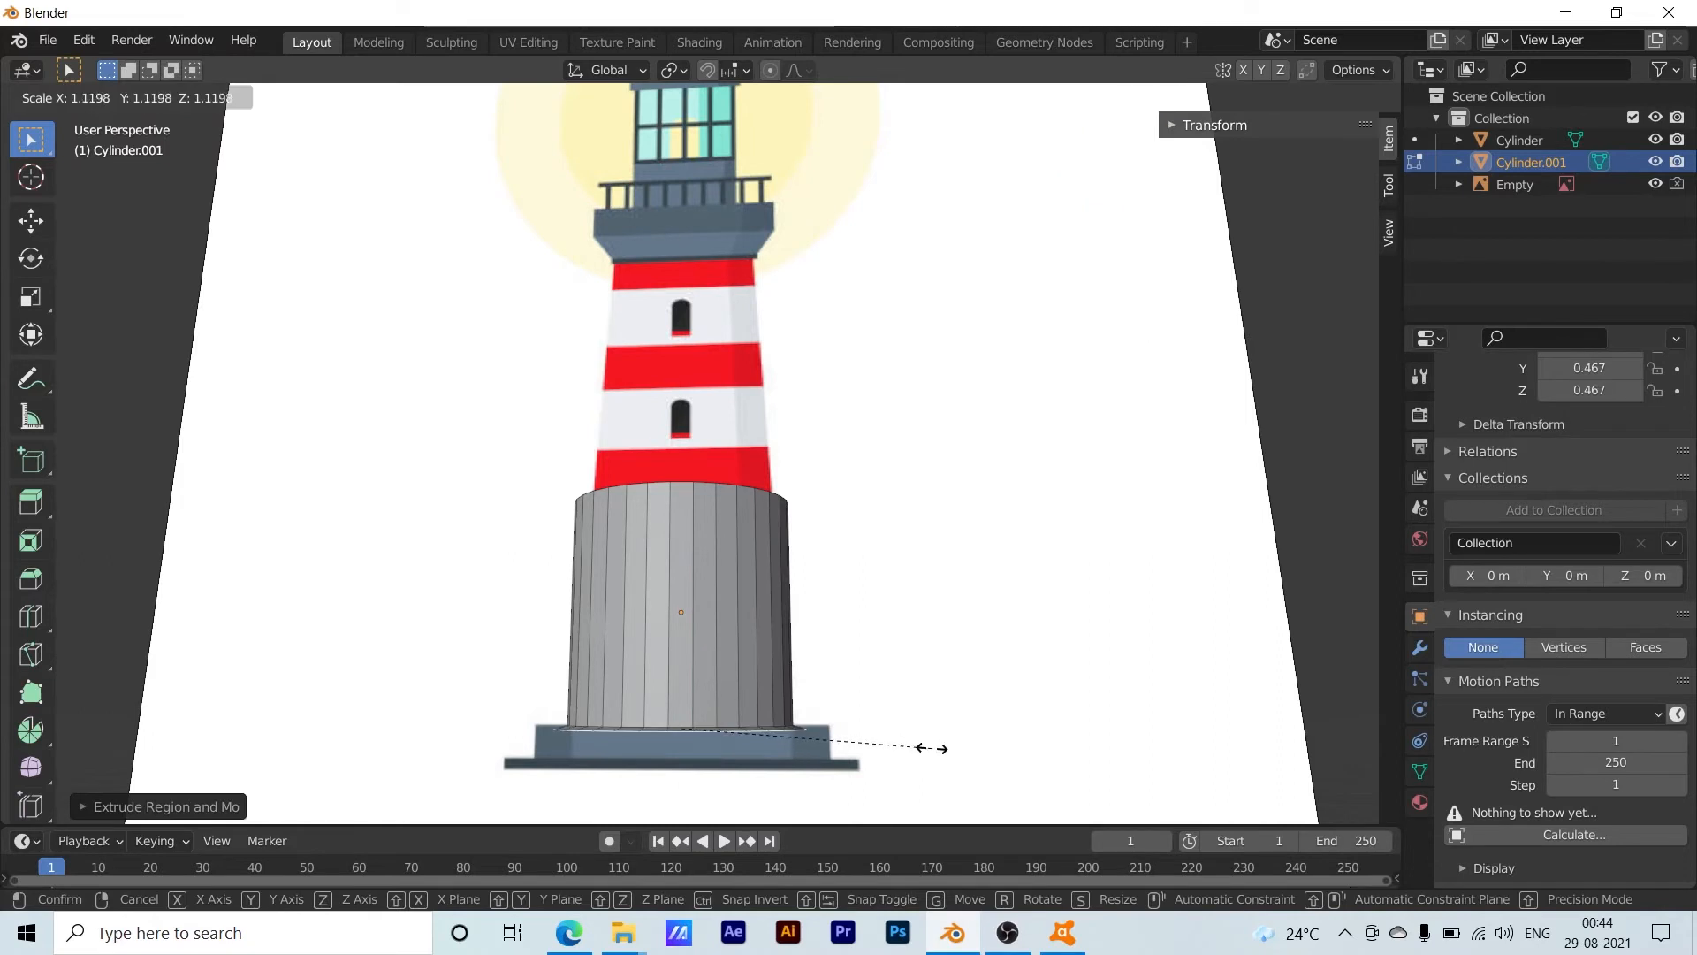
click(986, 747)
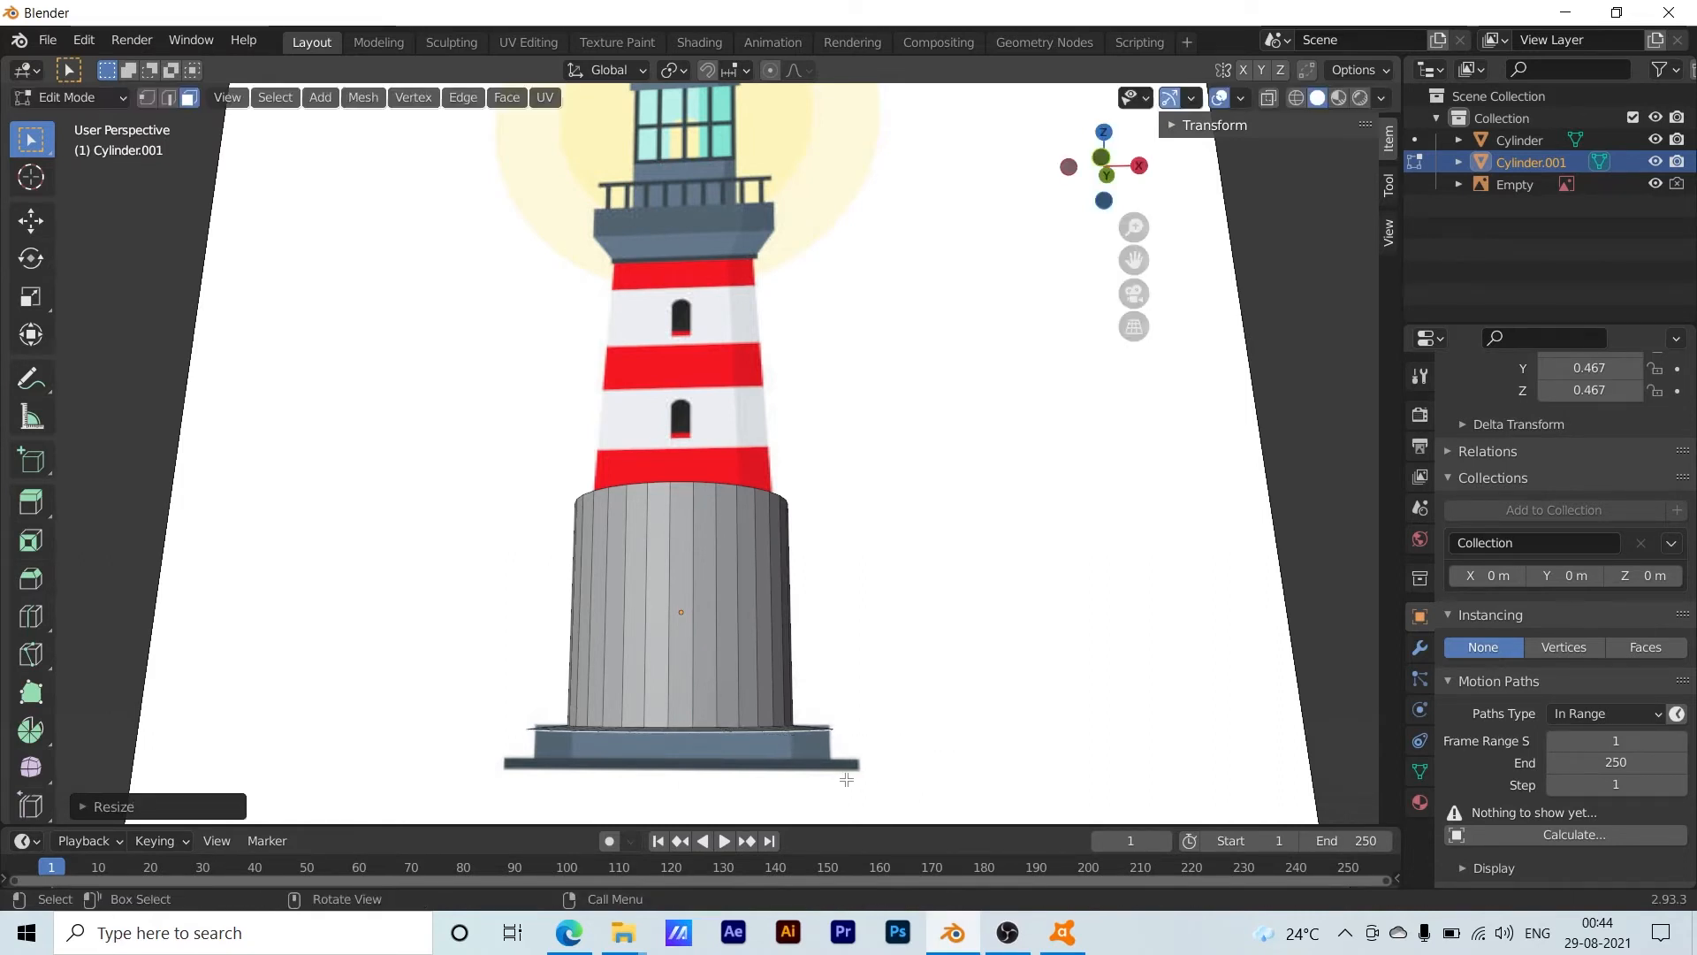
Extrude the bottom face down through the reference plinth's height, then extrude it again, widened about 1.13 times, into a lower slab about 0.04 m thick
key(e)
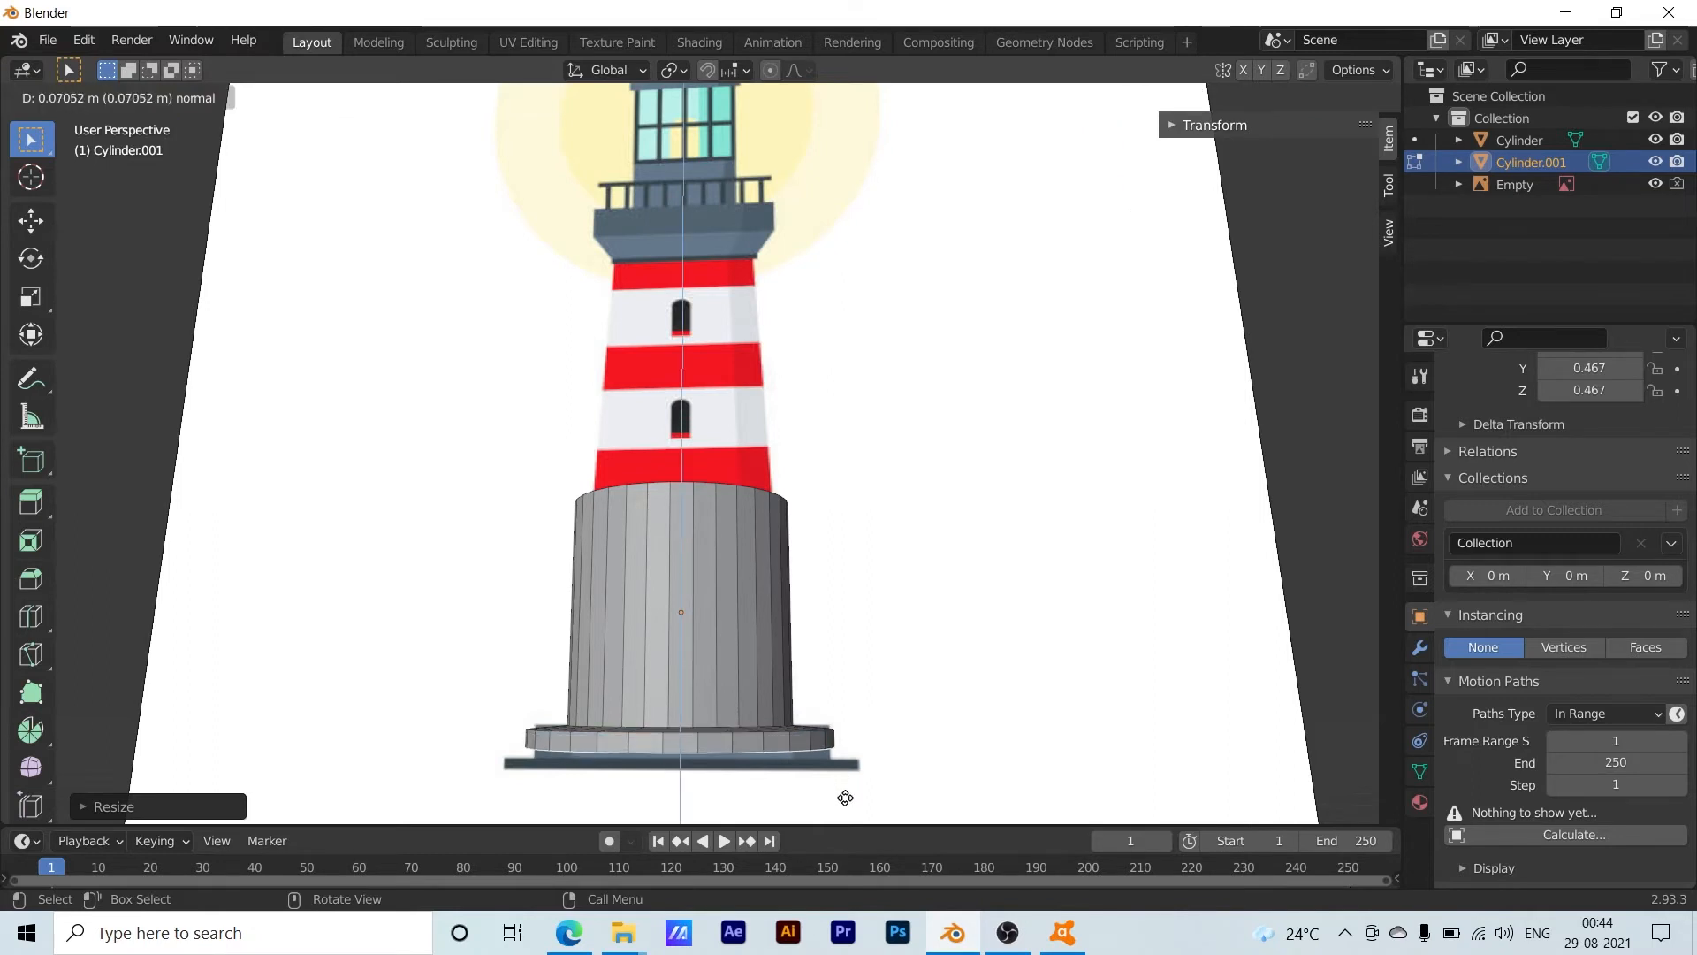
click(847, 806)
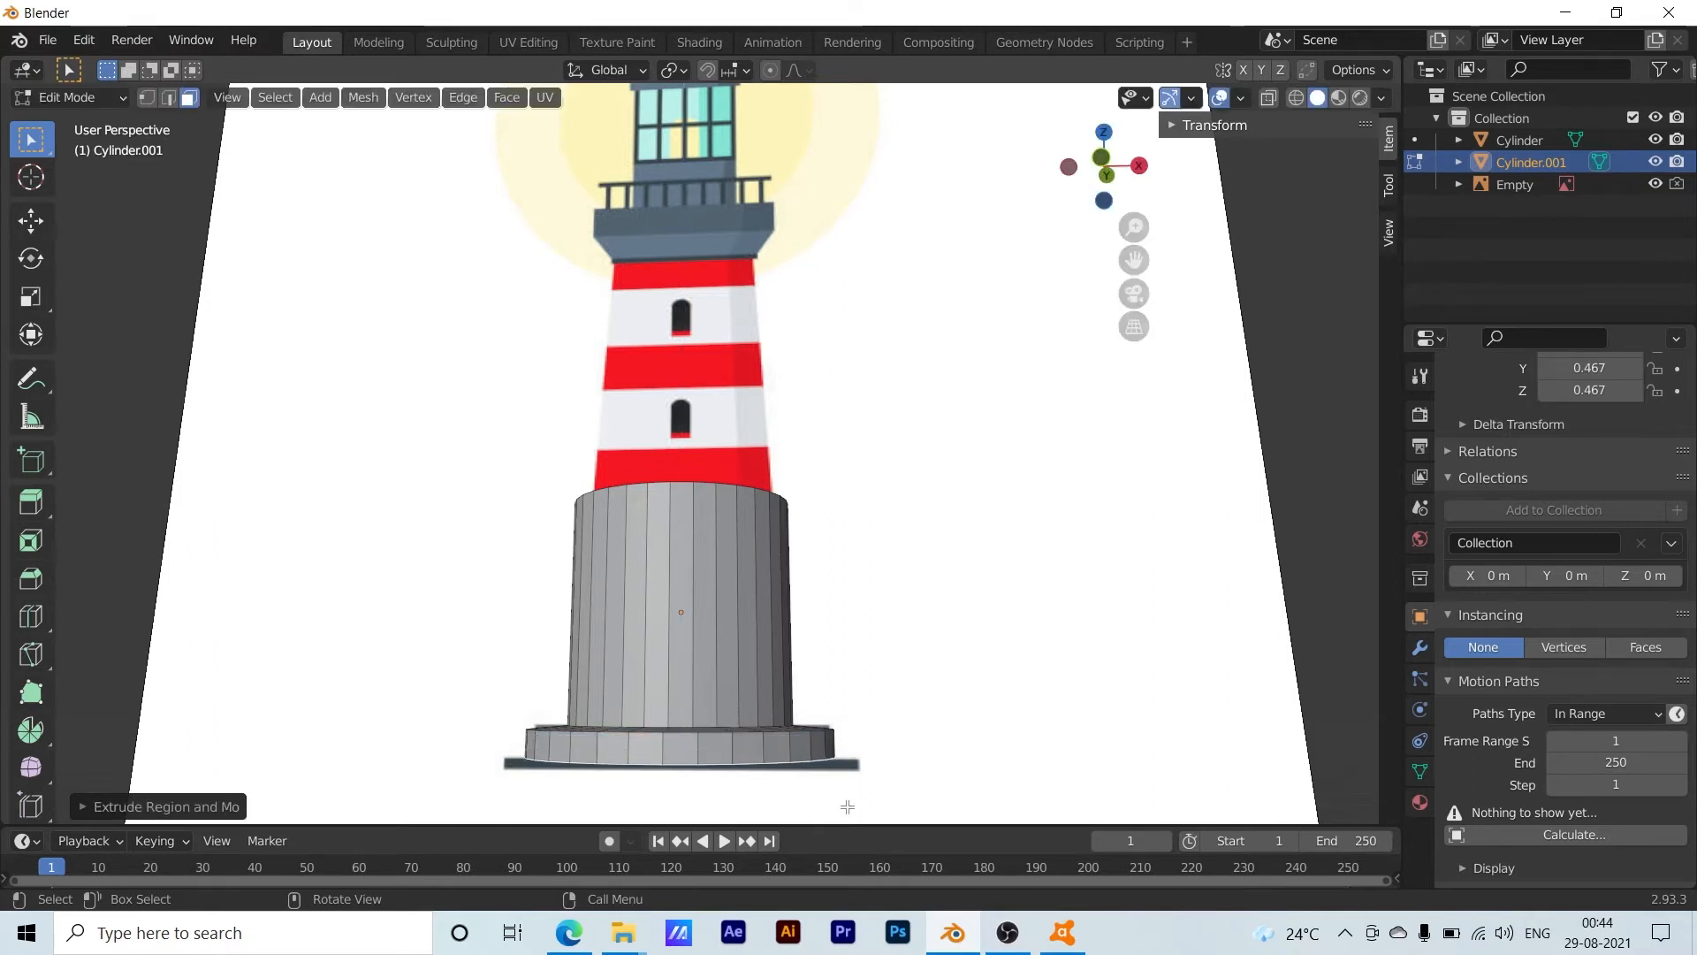
key(e)
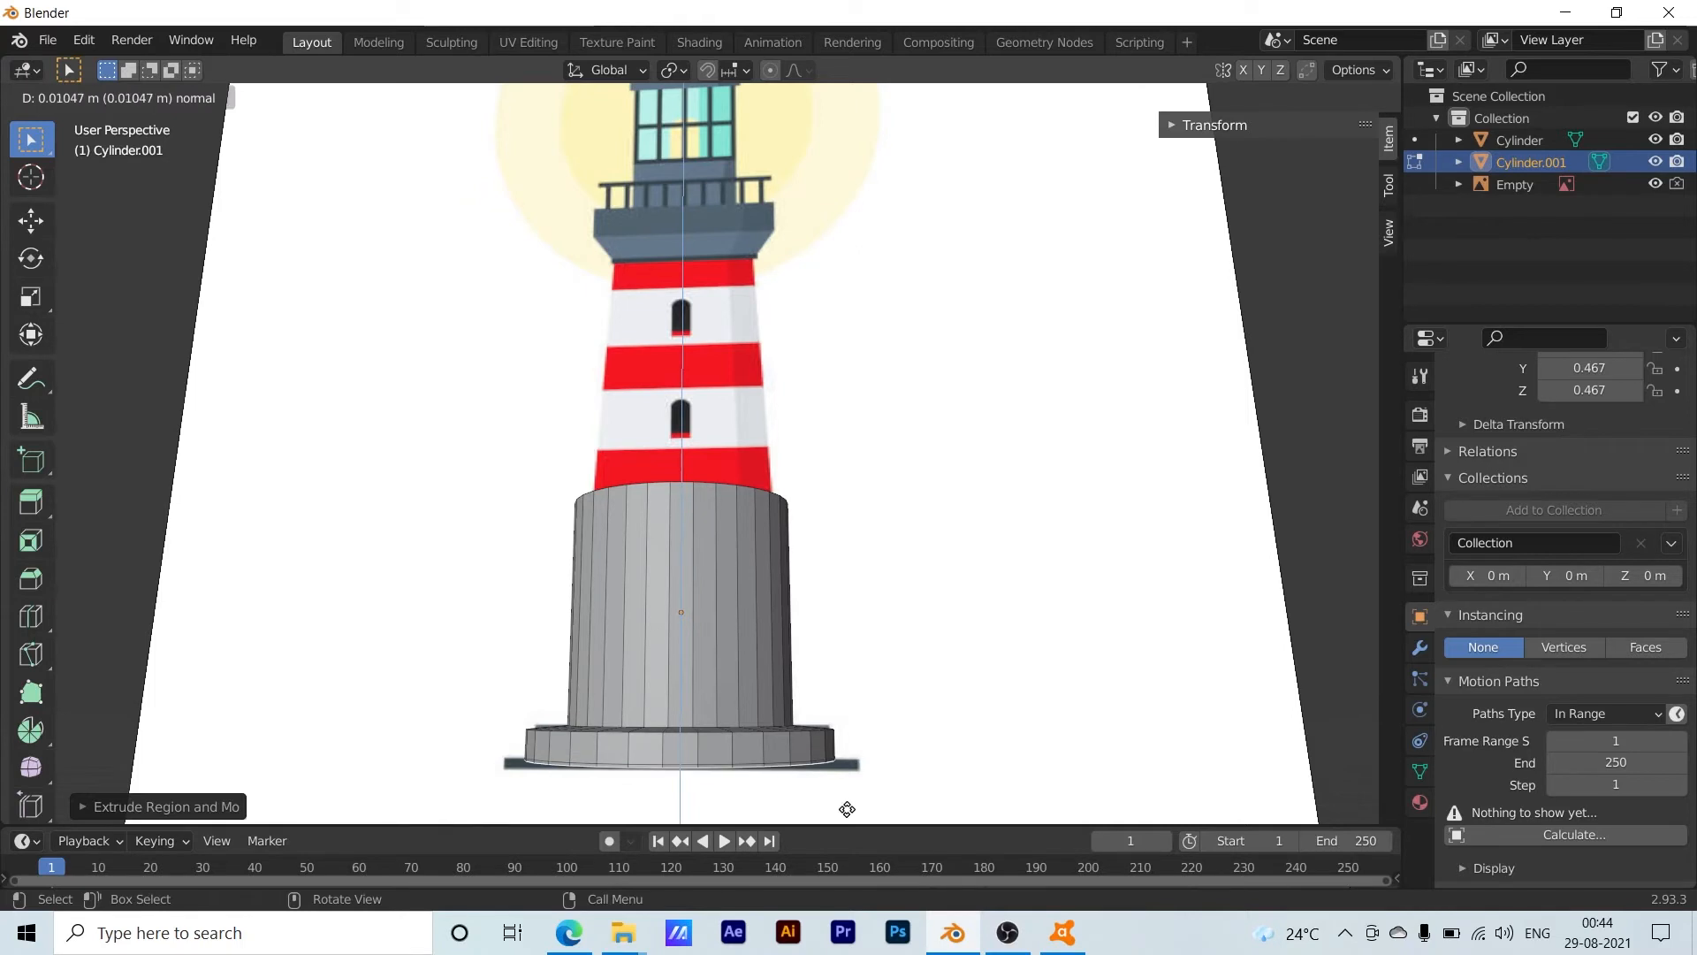
right_click(847, 809)
key(s)
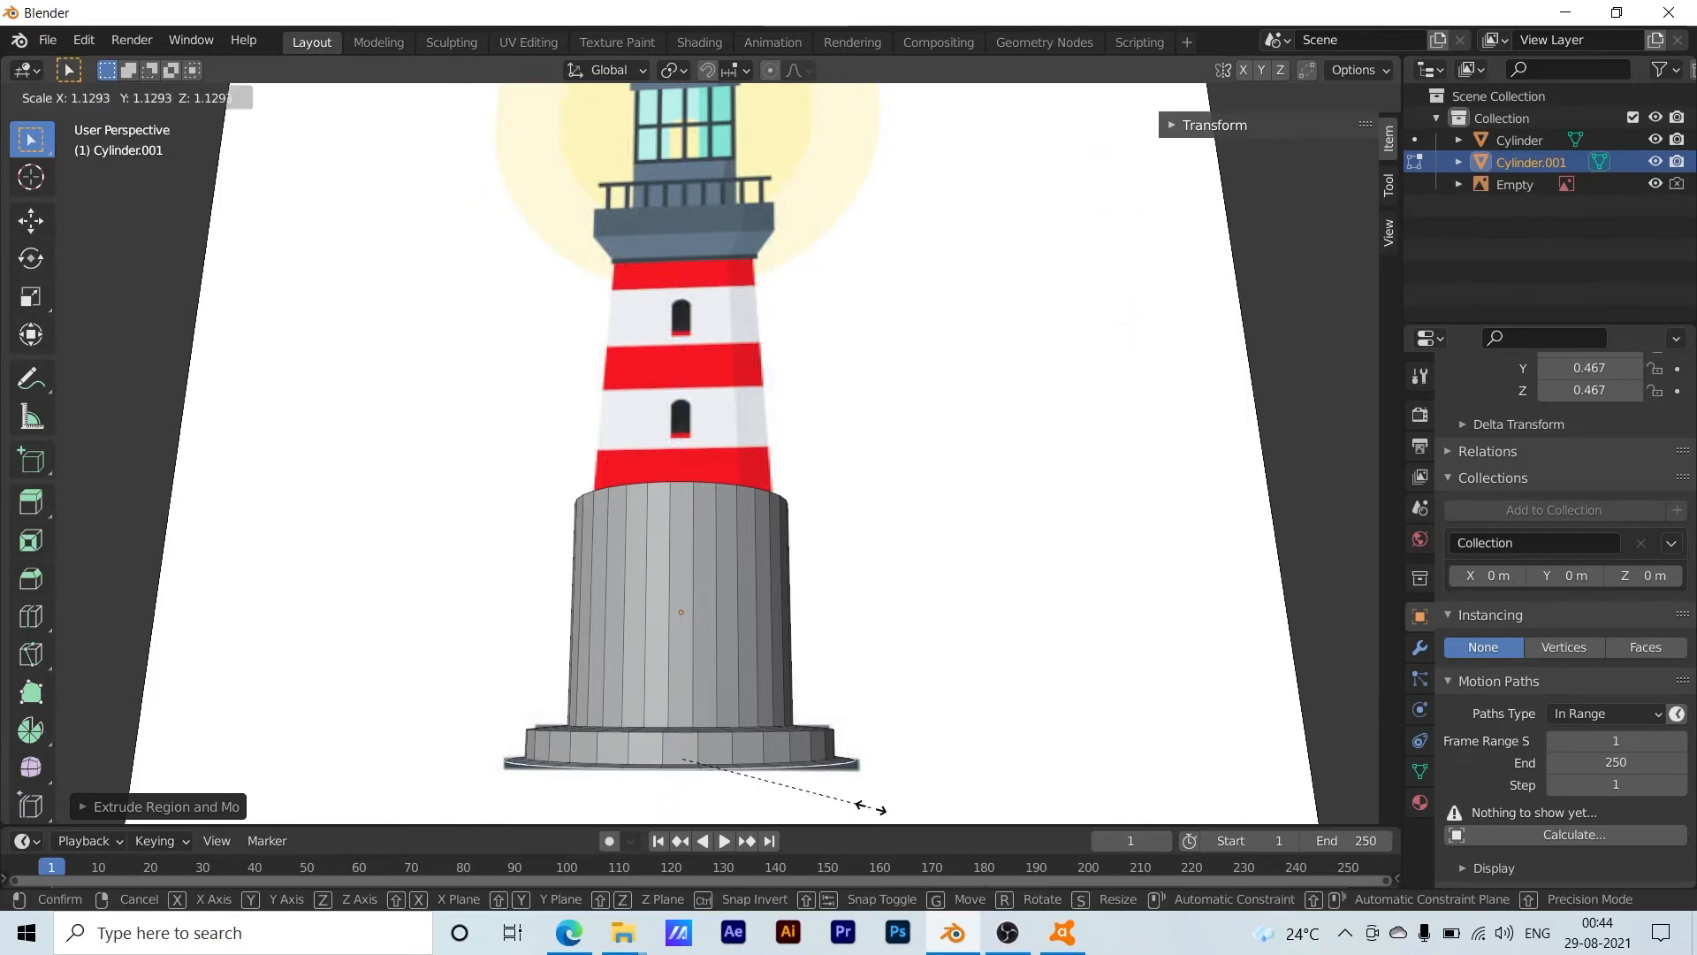
click(873, 807)
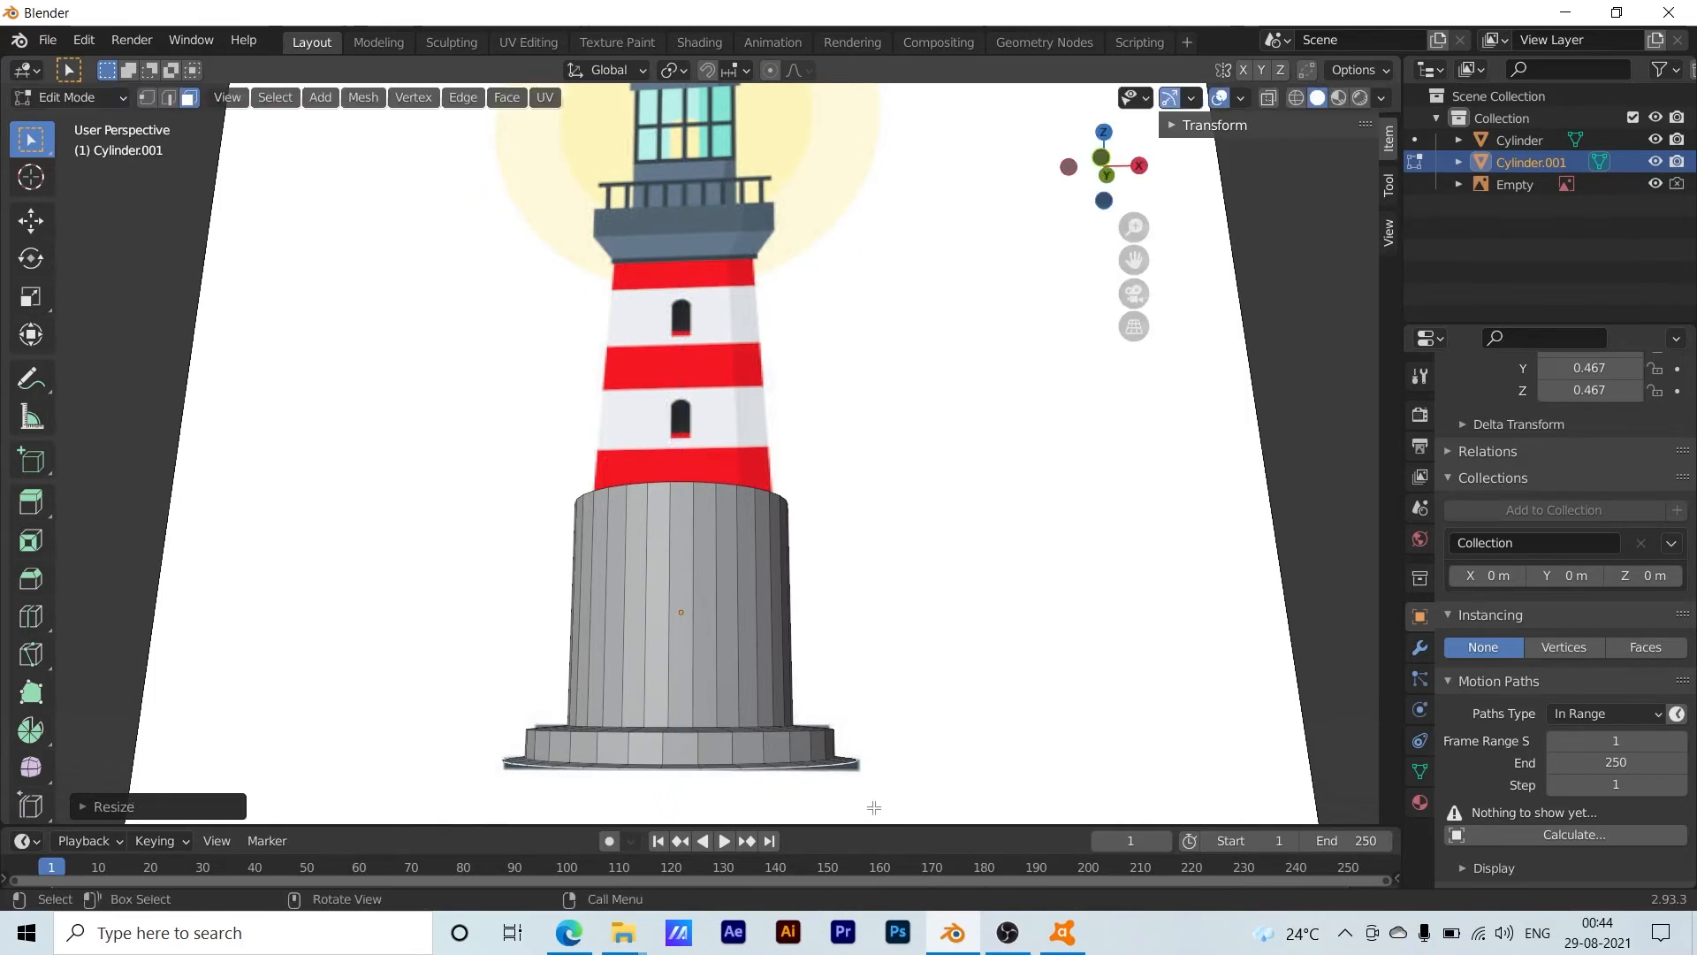
key(e)
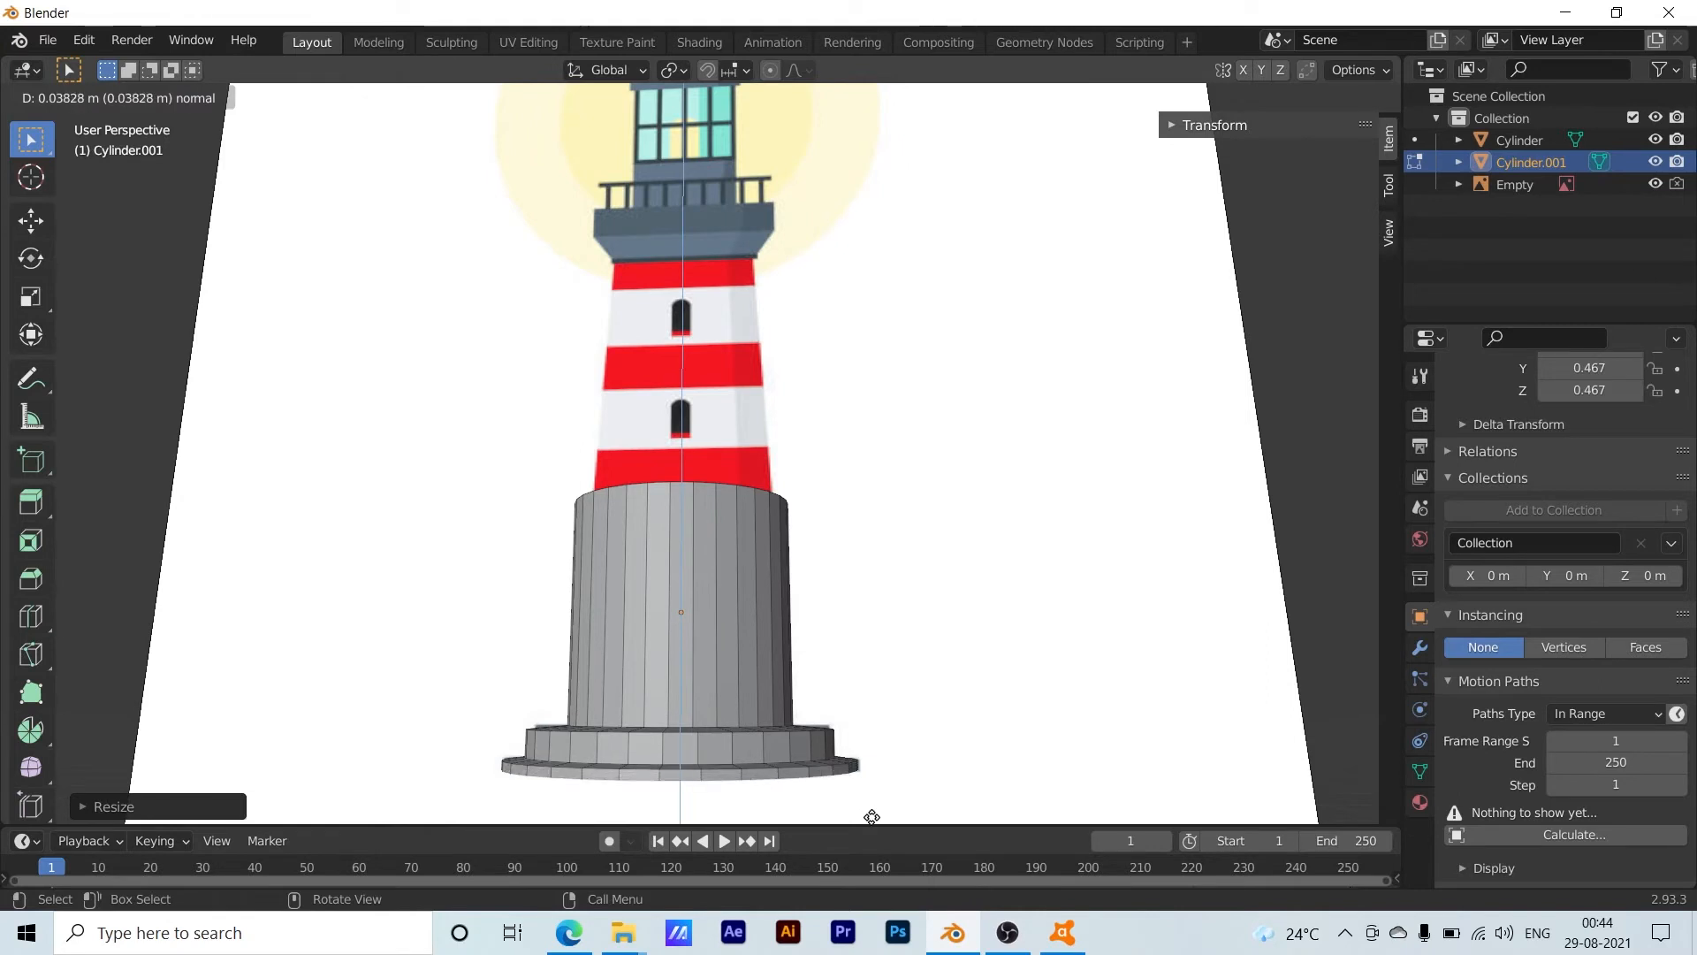
right_click(872, 809)
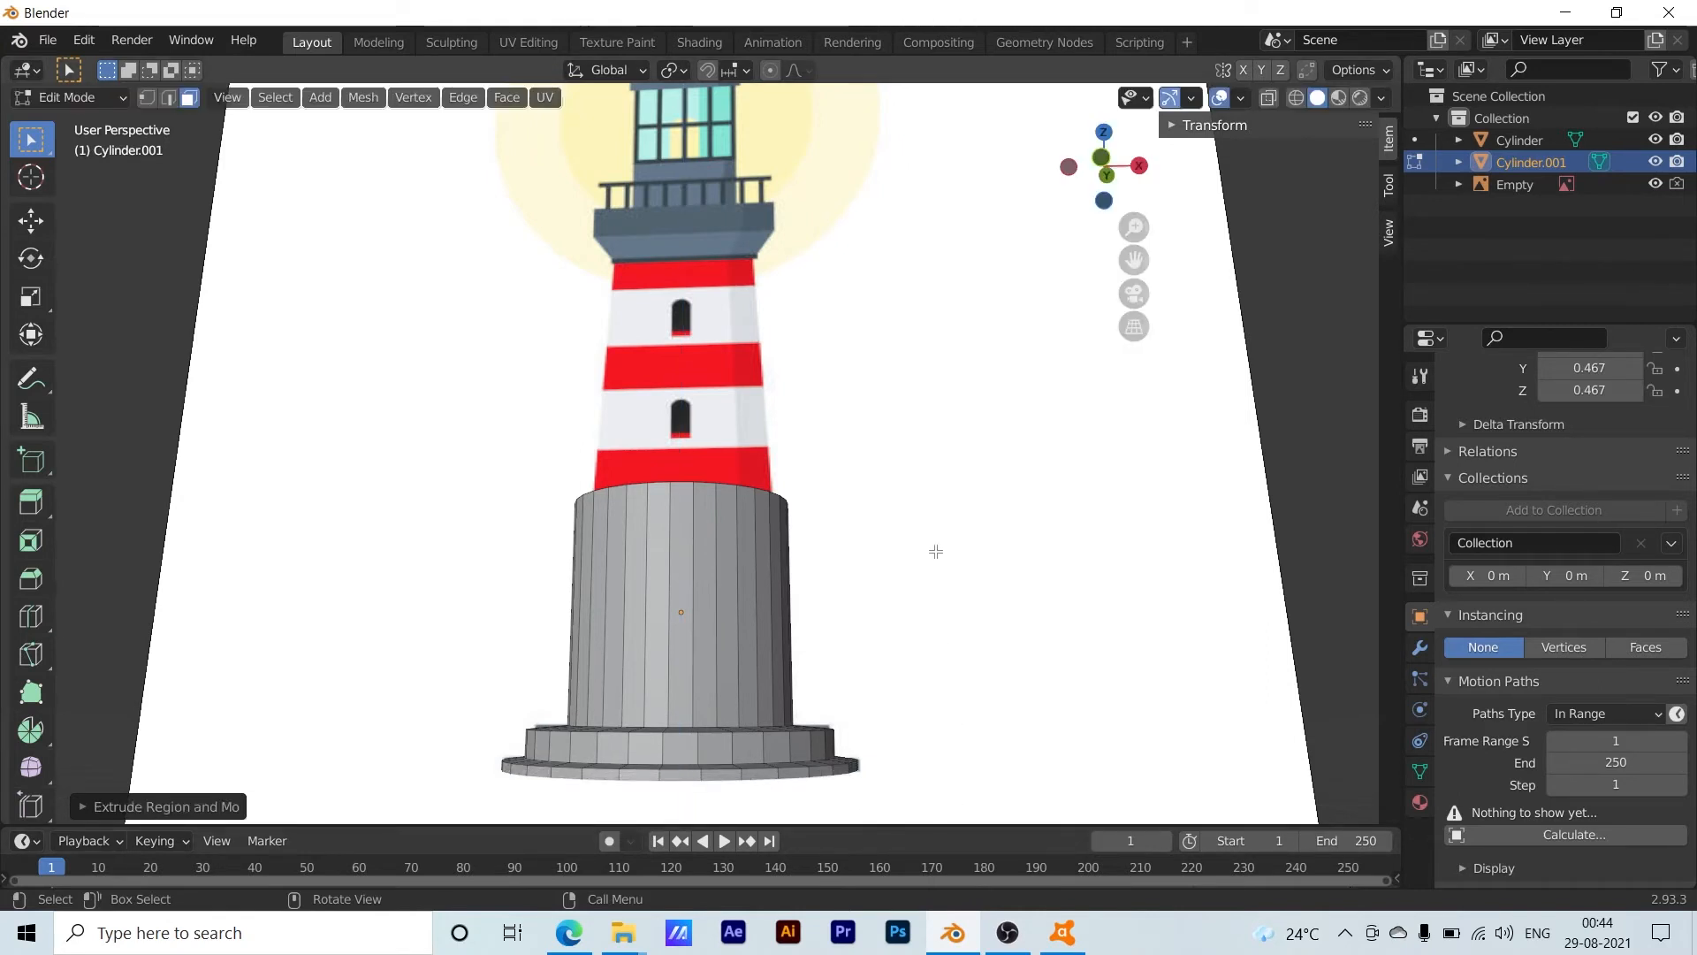
Extrude the cylinder's top face upward by about 1.2 m to the underside of the reference gallery
scroll(937, 543, down, 2)
mouse_move(937, 542)
middle_down()
mouse_move(913, 504)
mouse_move(921, 559)
middle_up()
scroll(907, 629, down, 2)
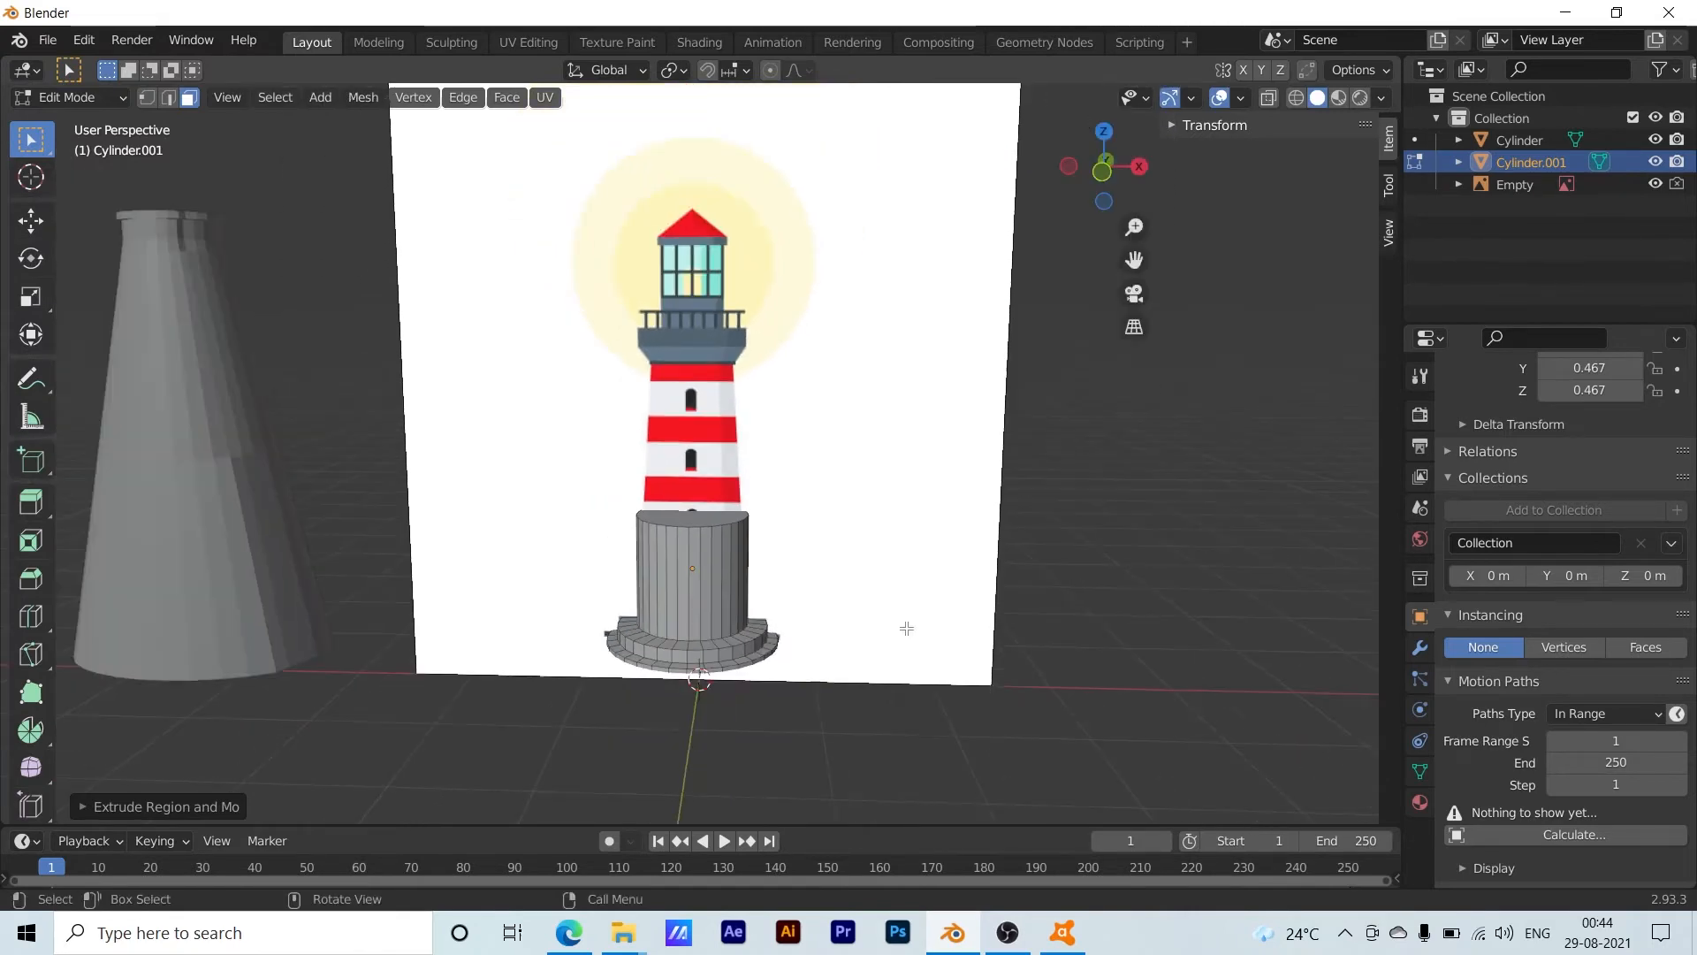
scroll(907, 629, up, 5)
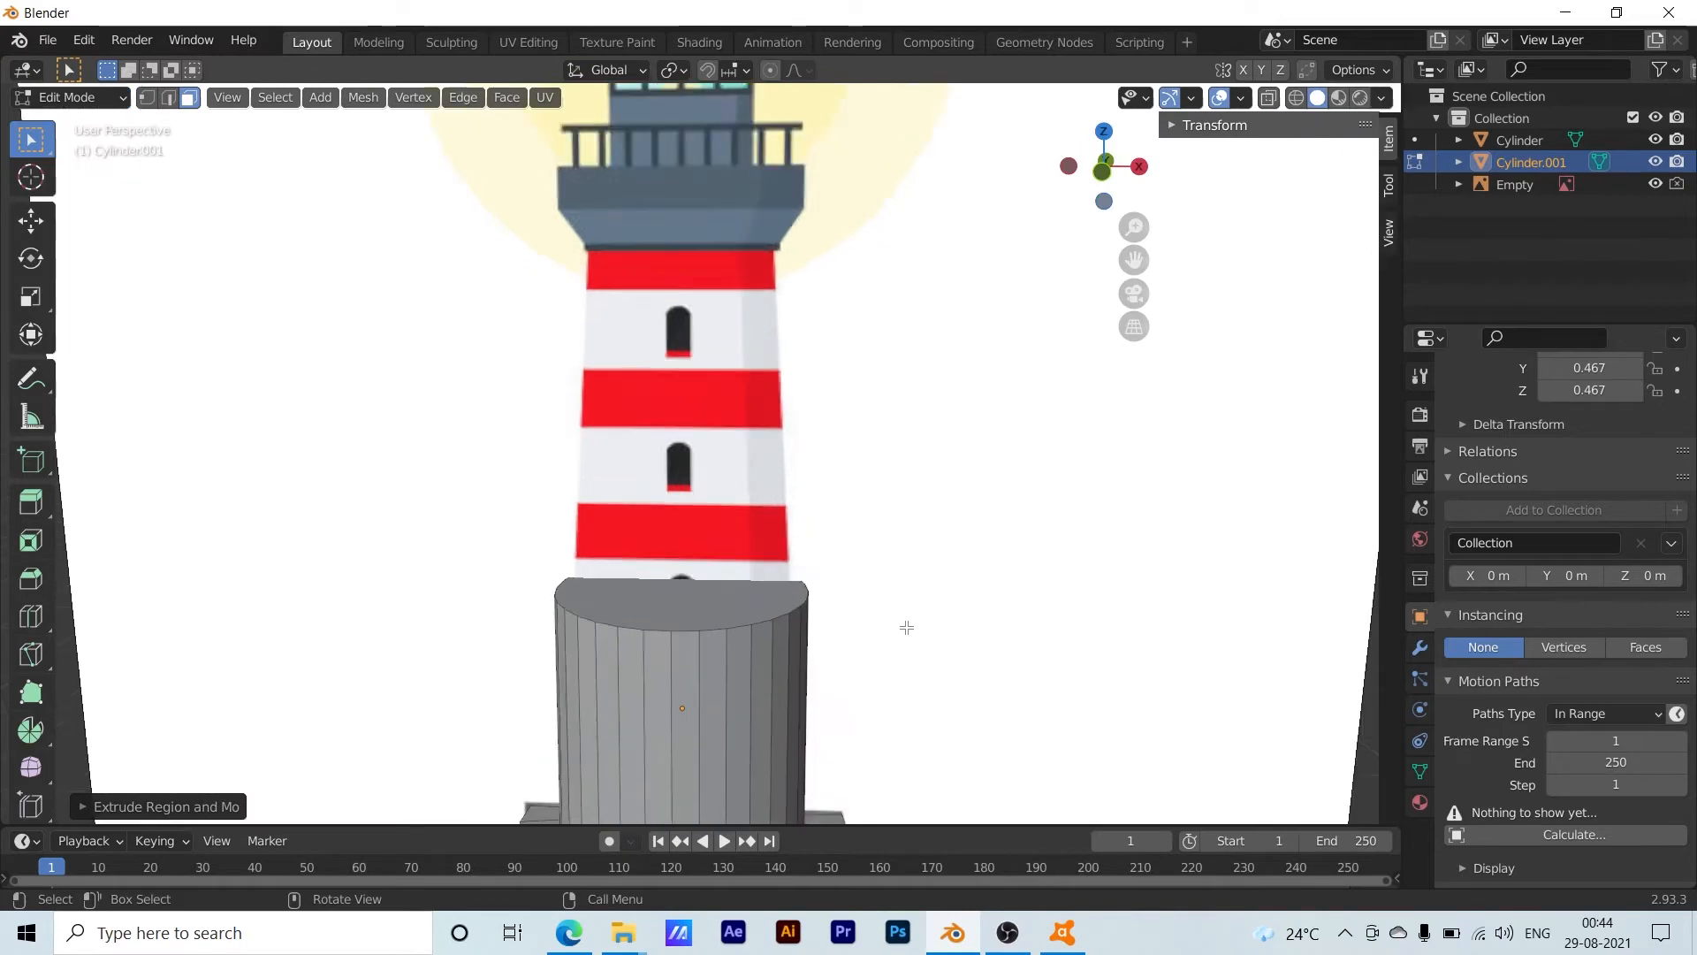
scroll(907, 628, down, 3)
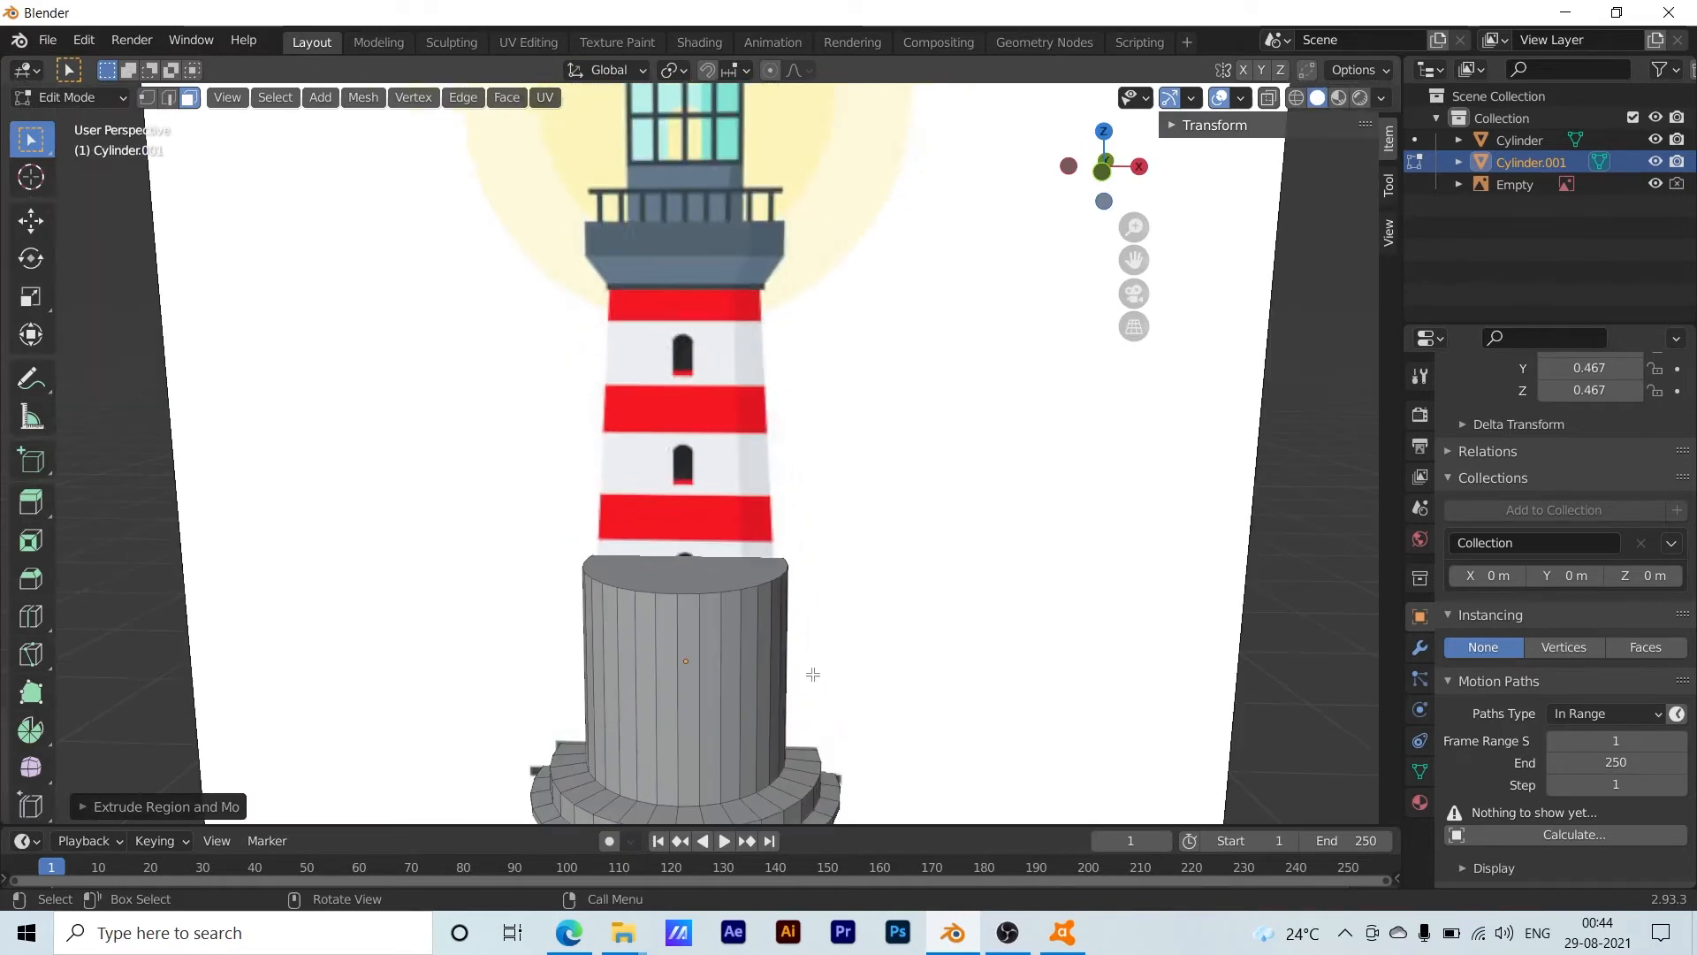
click(694, 572)
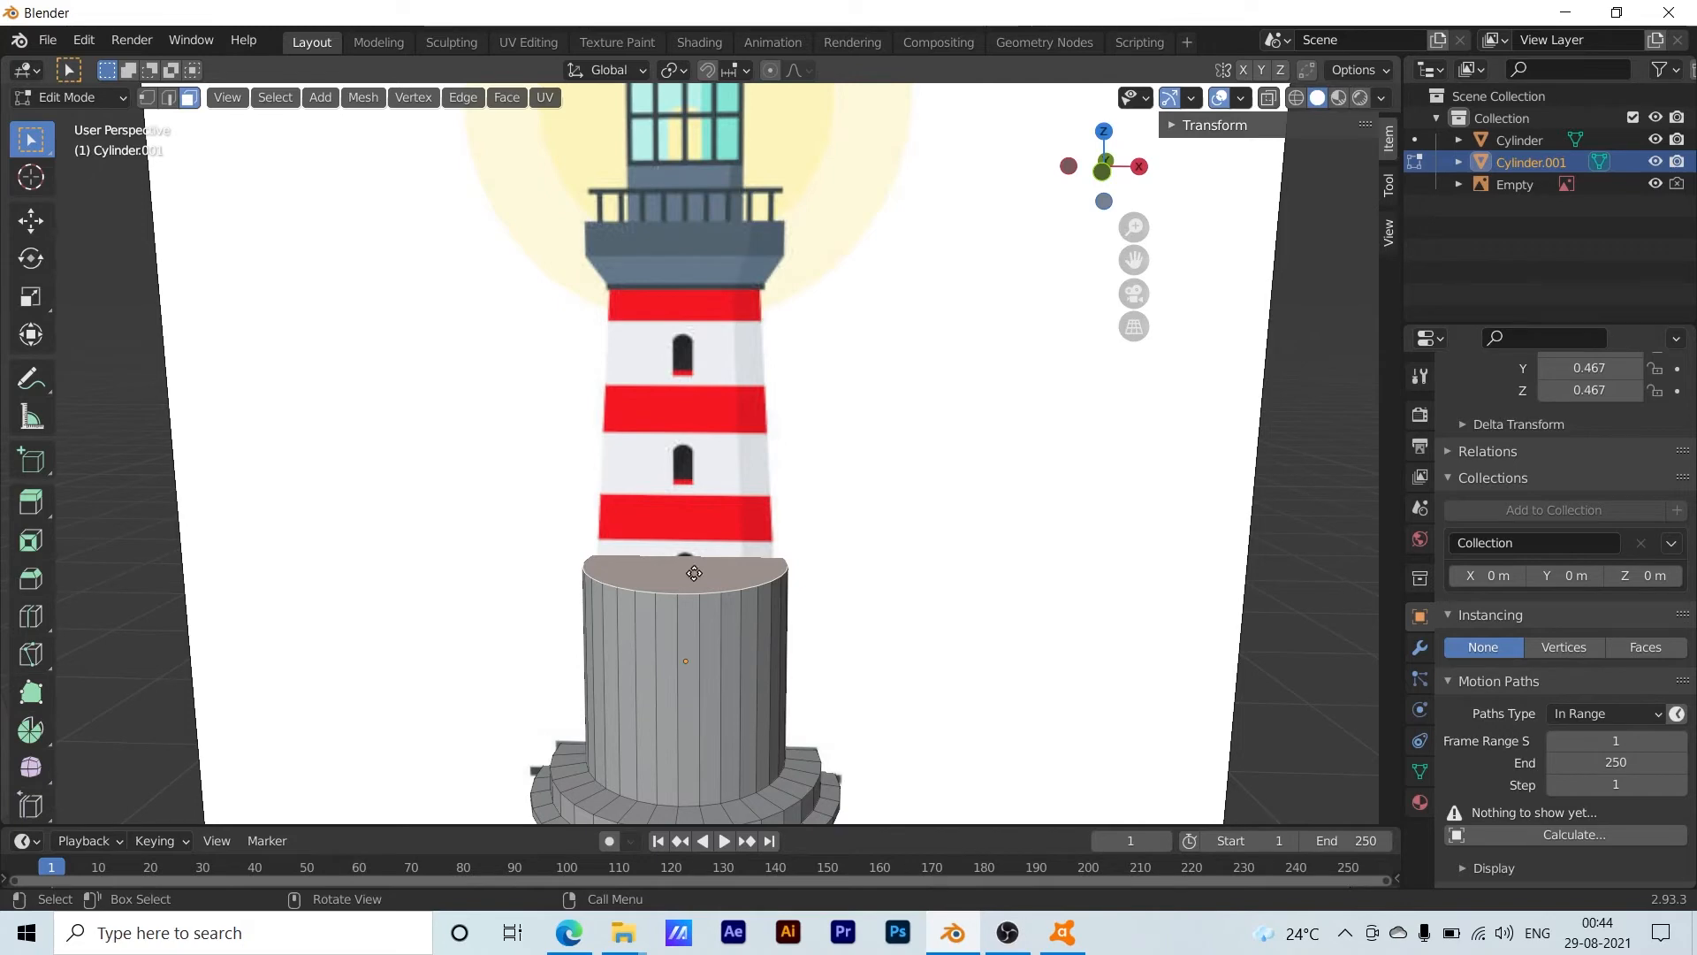
key(e)
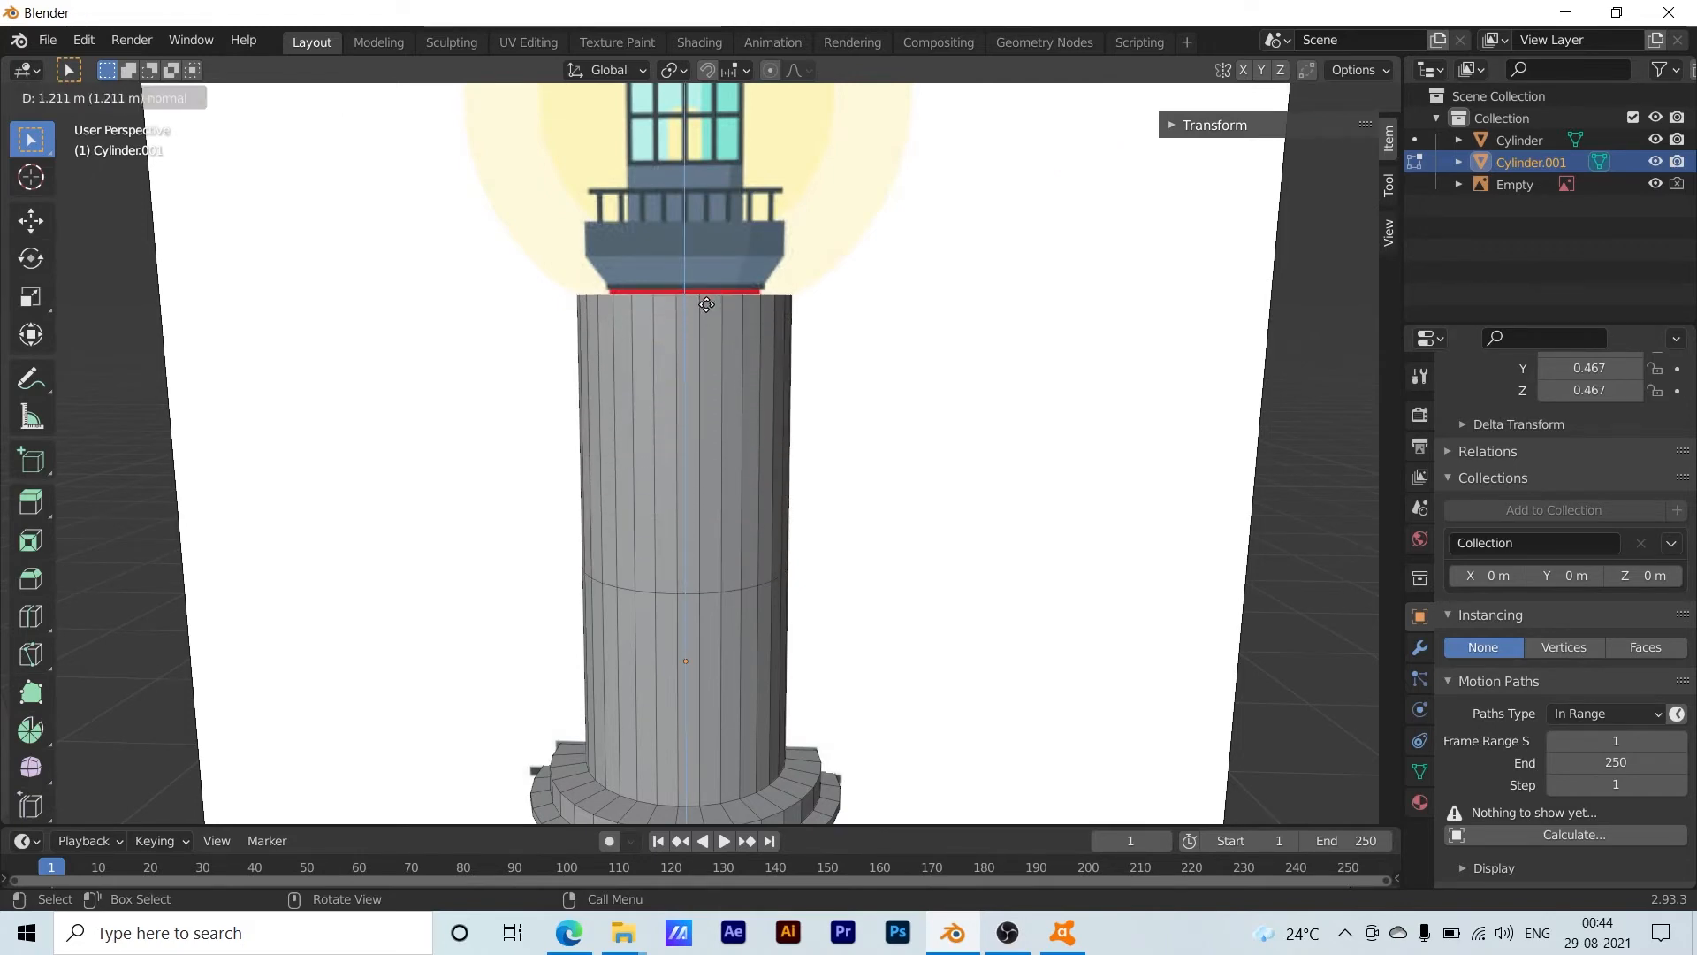
click(705, 298)
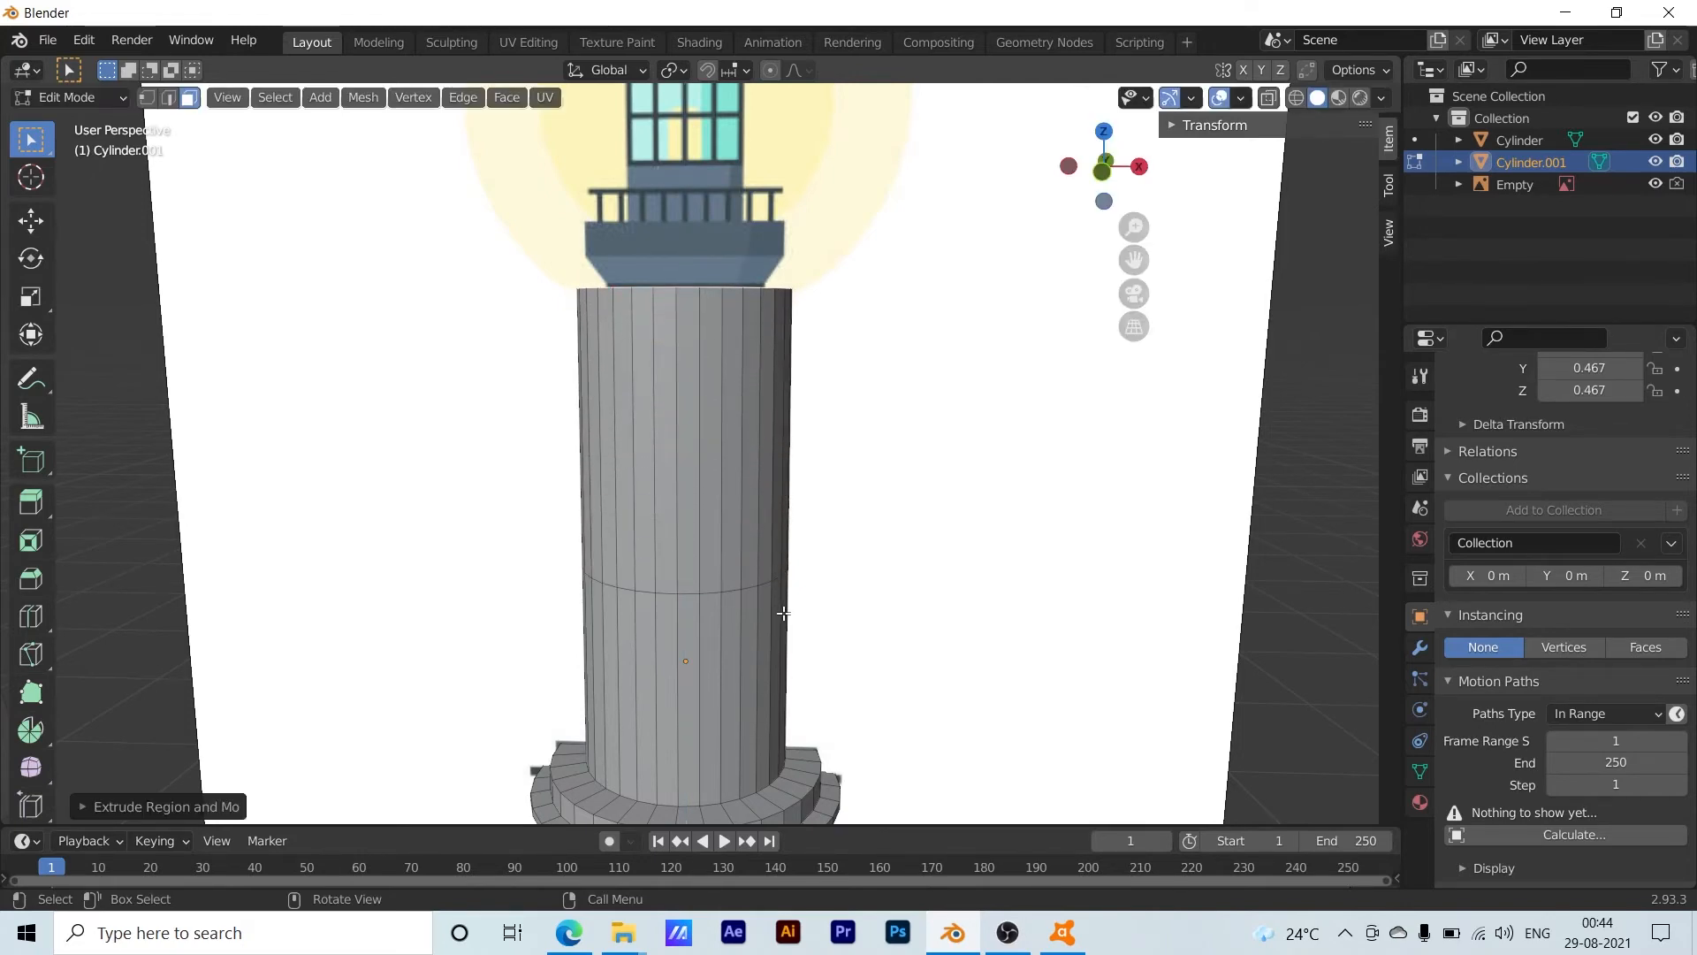
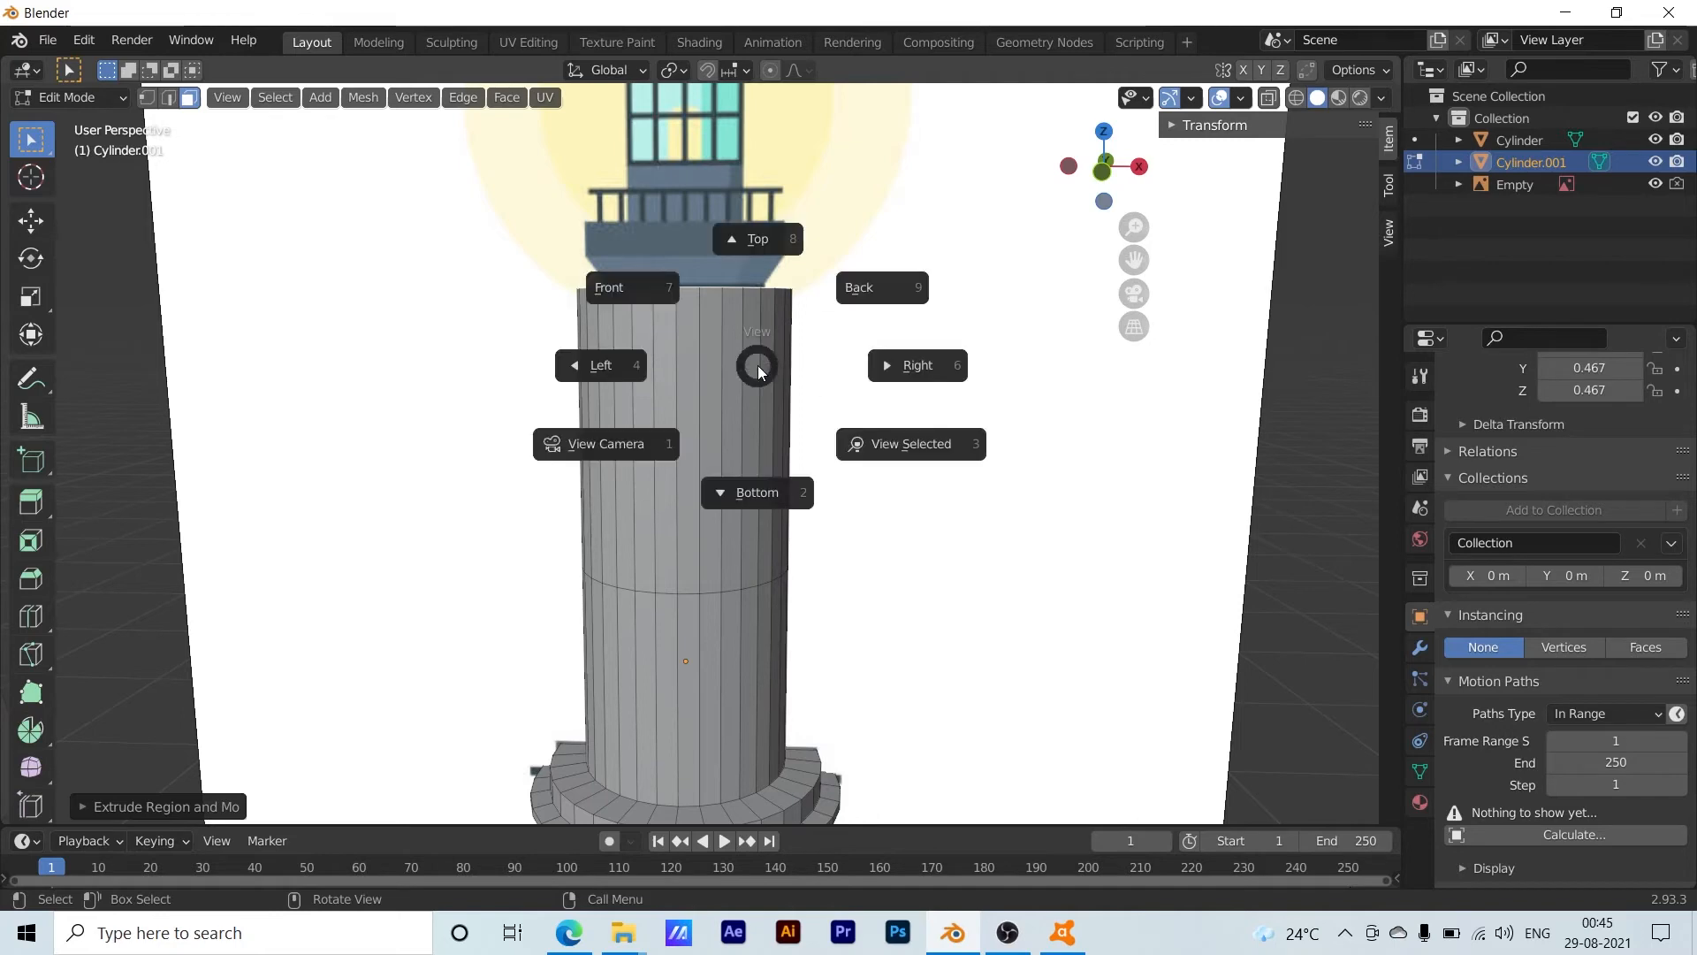
key(7)
scroll(760, 373, up, 4)
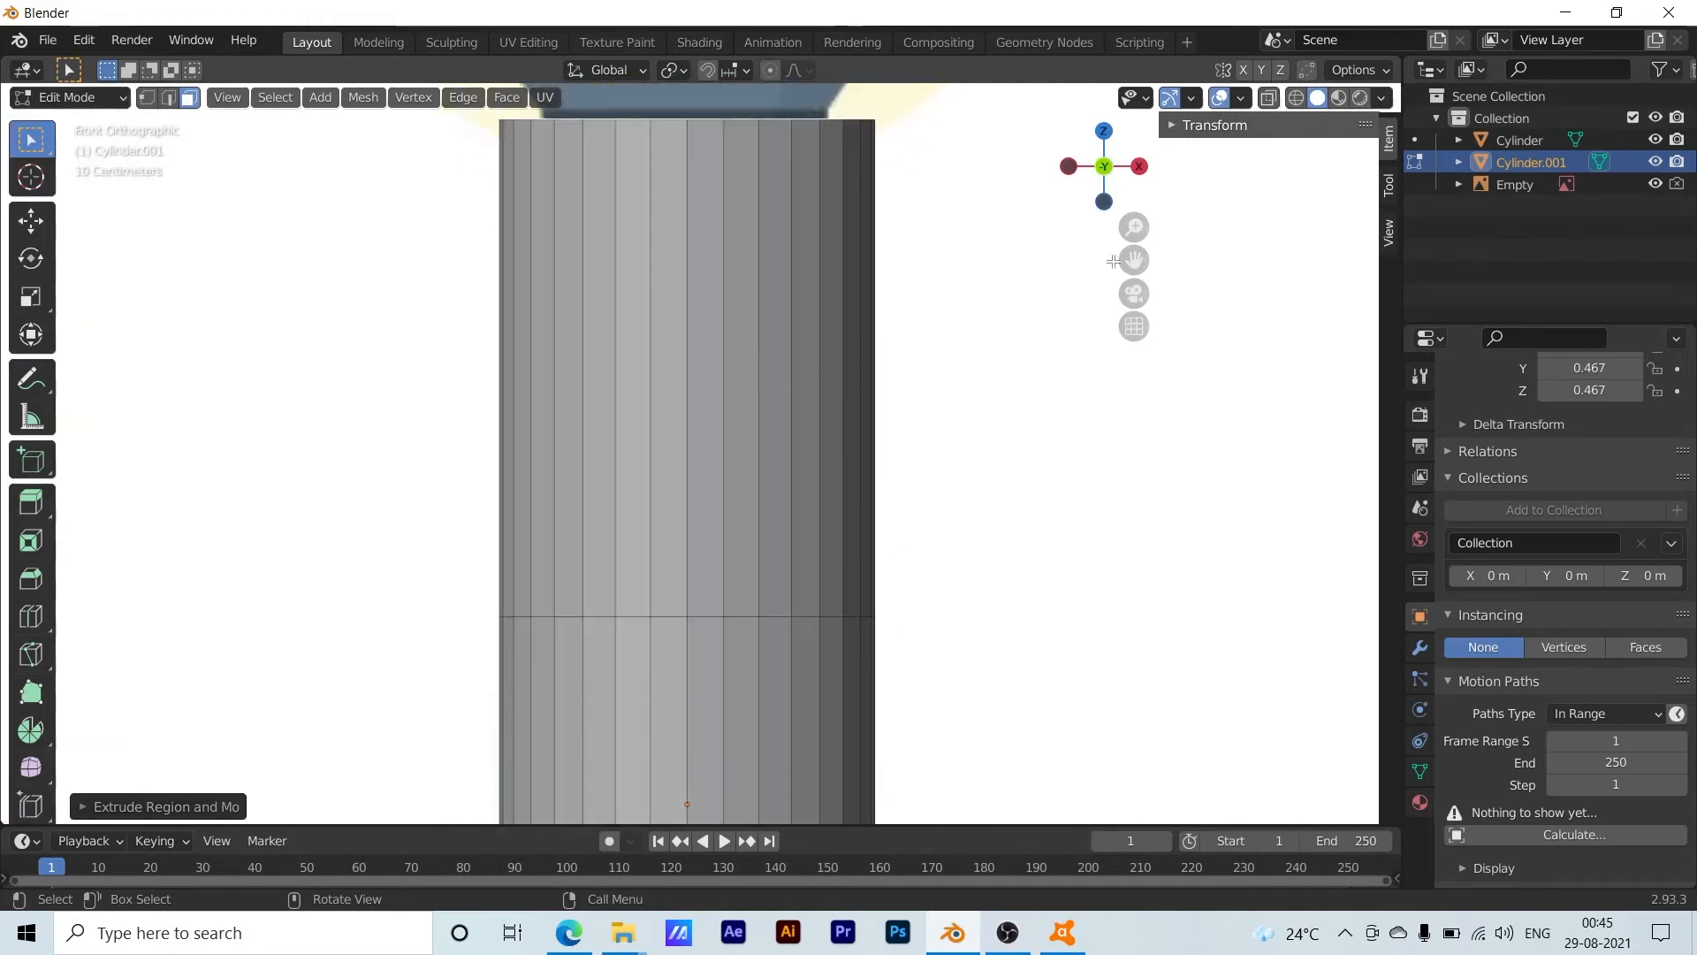
drag(1135, 260, 1134, 583)
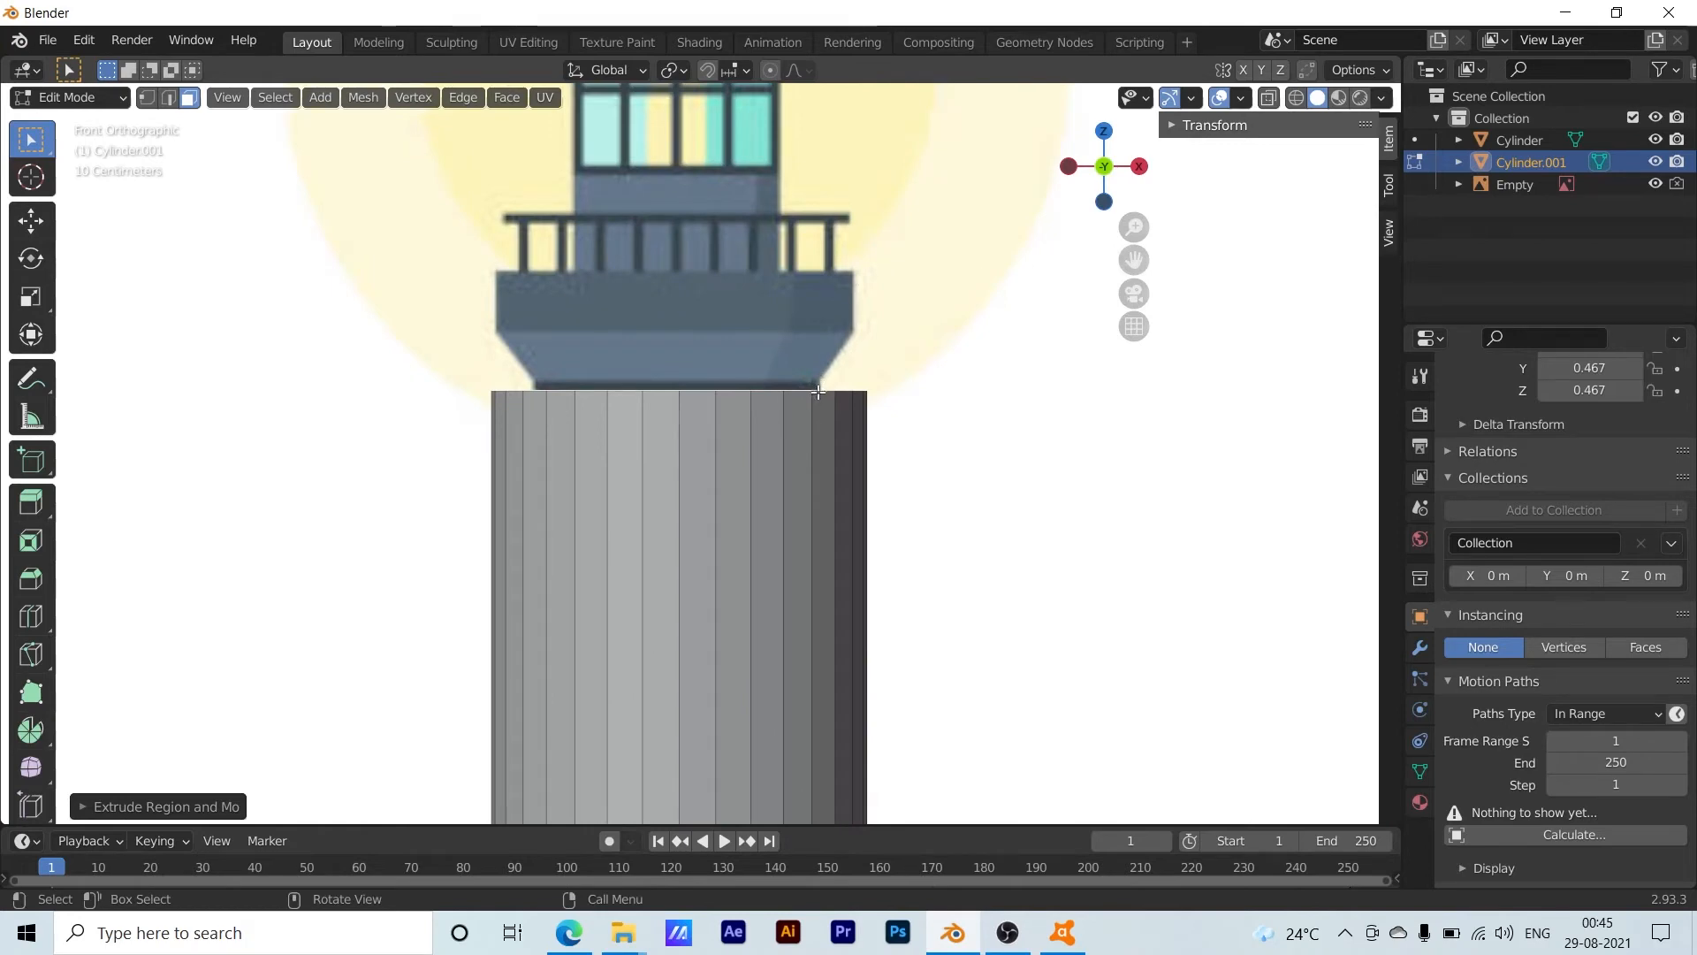
key(e)
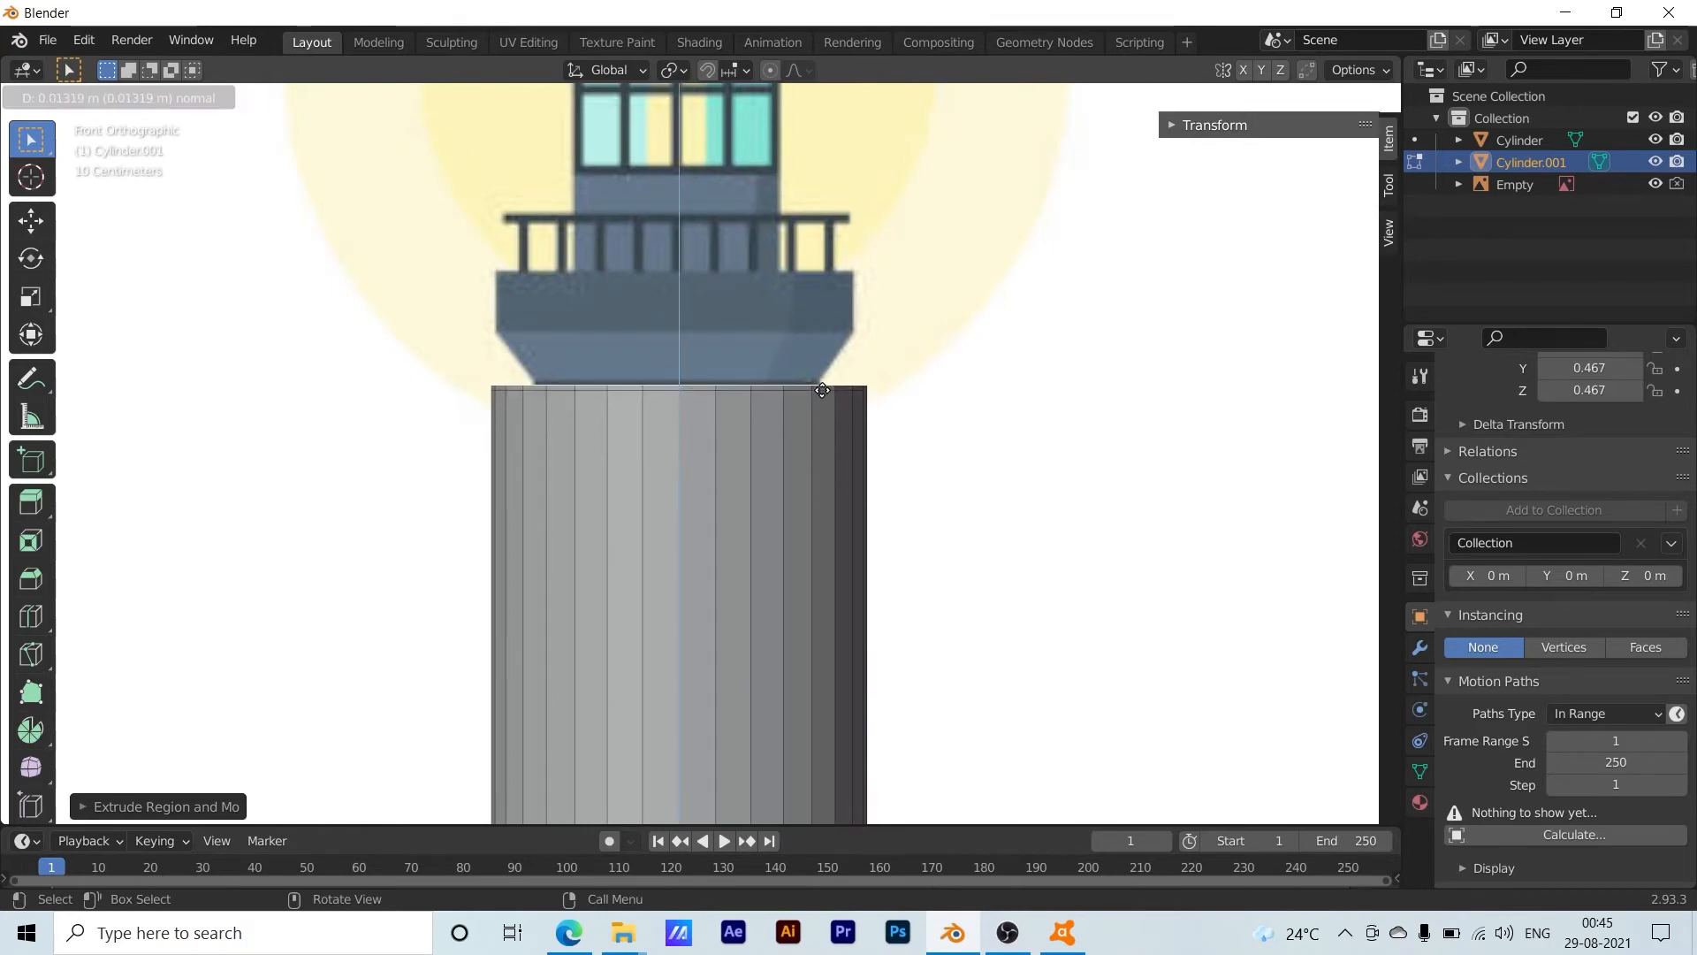
click(822, 390)
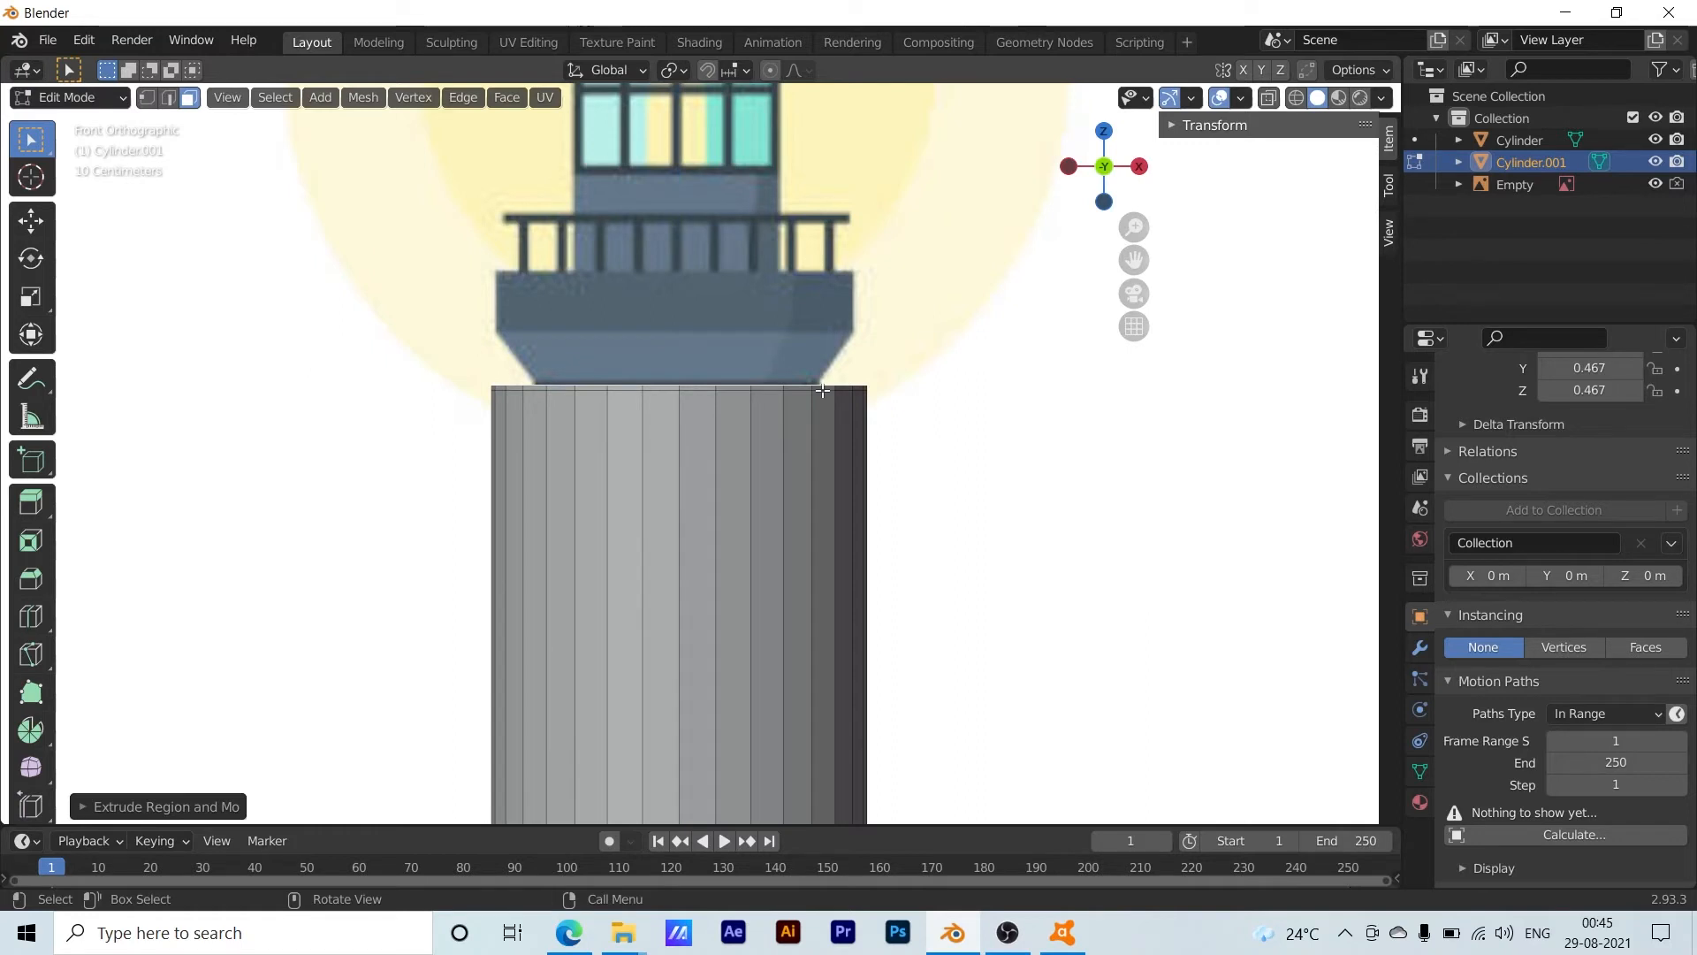
click(822, 391)
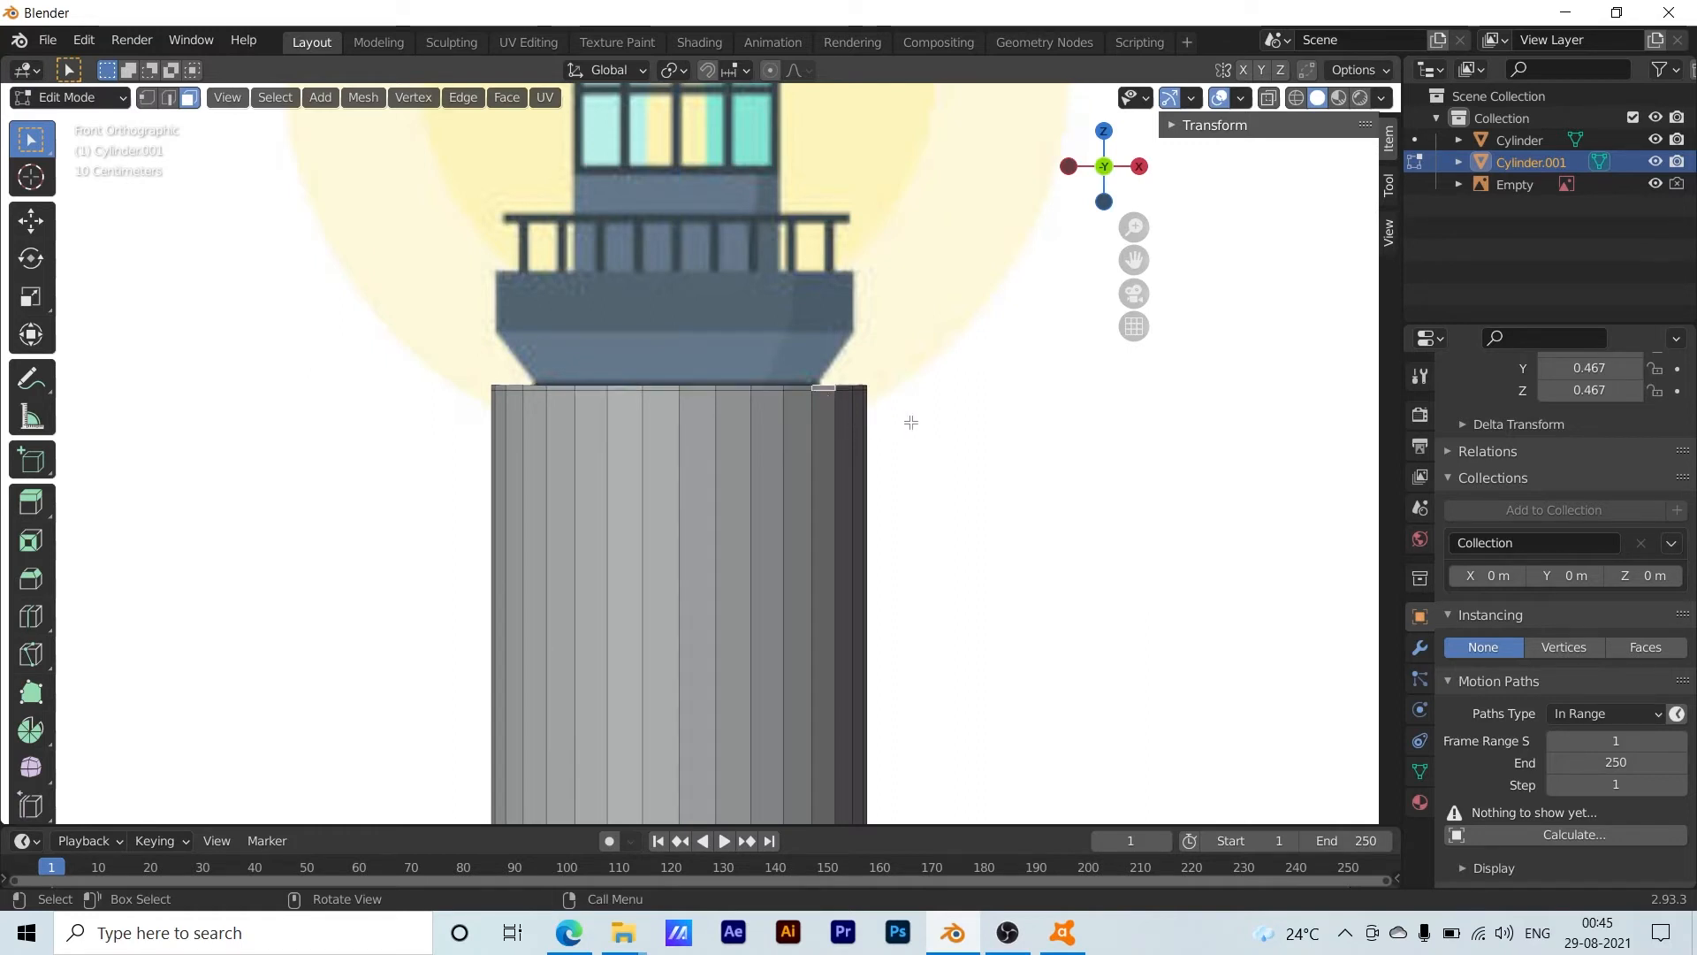
click(948, 406)
key(ctrl+z)
key(ctrl+z)
key(ctrl+z)
Try to narrow the upper tower section by uniformly scaling its front-side faces in front view
scroll(920, 415, down, 3)
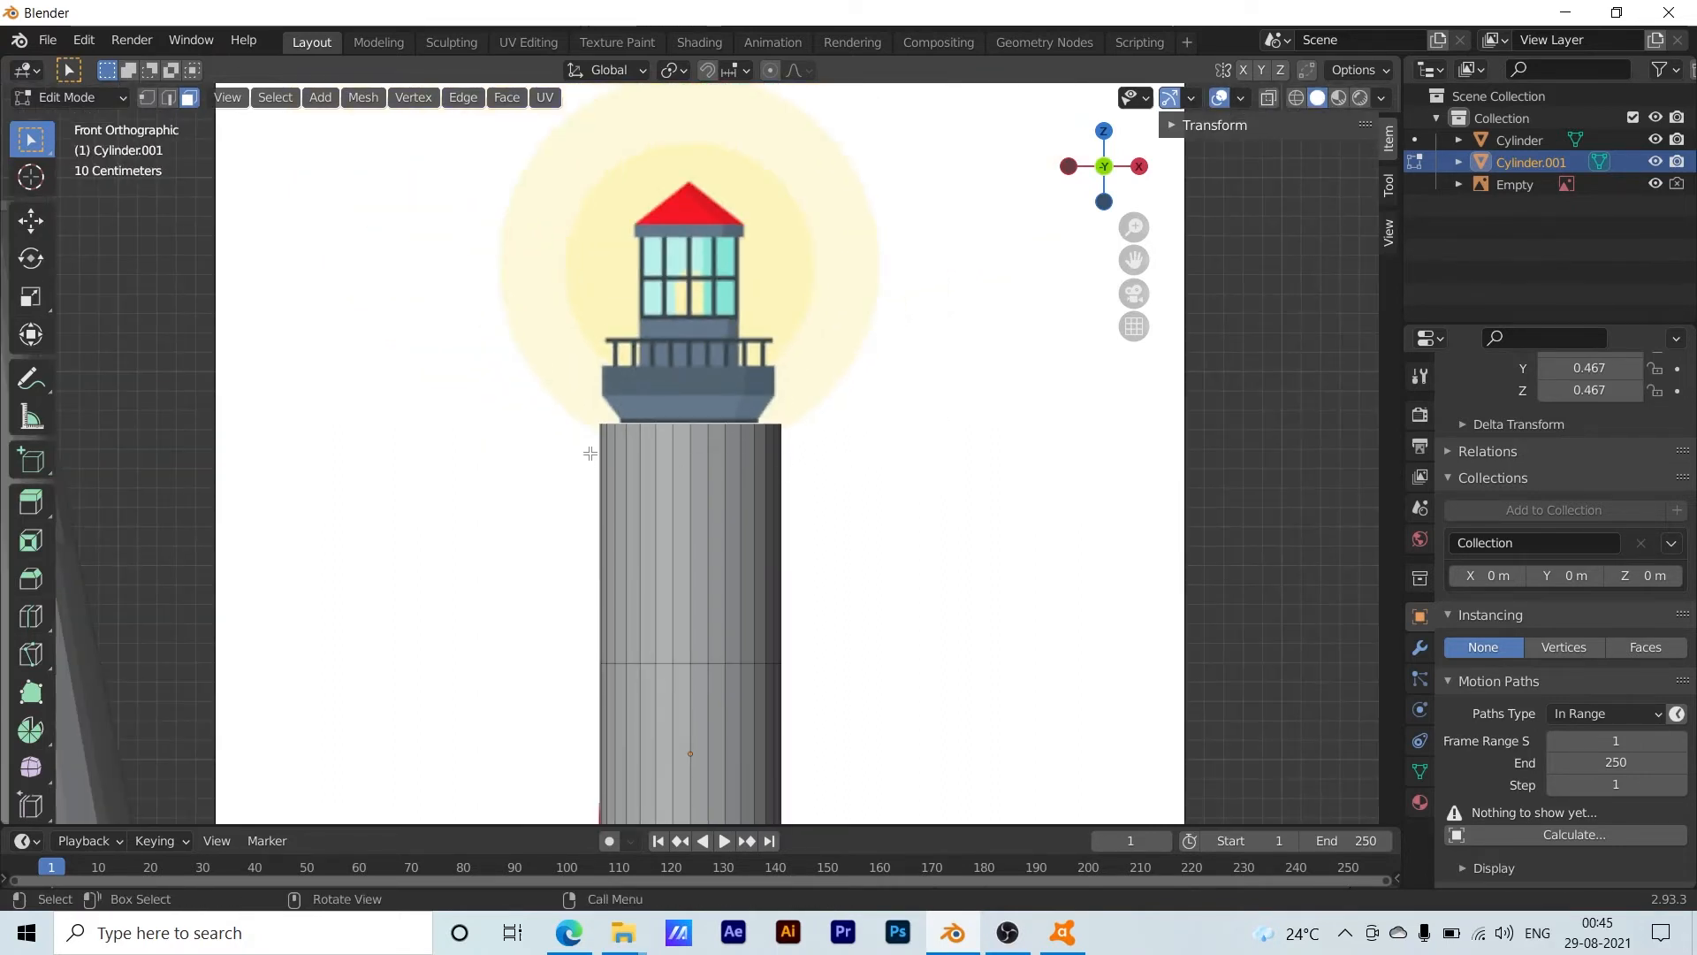
drag(587, 428, 888, 473)
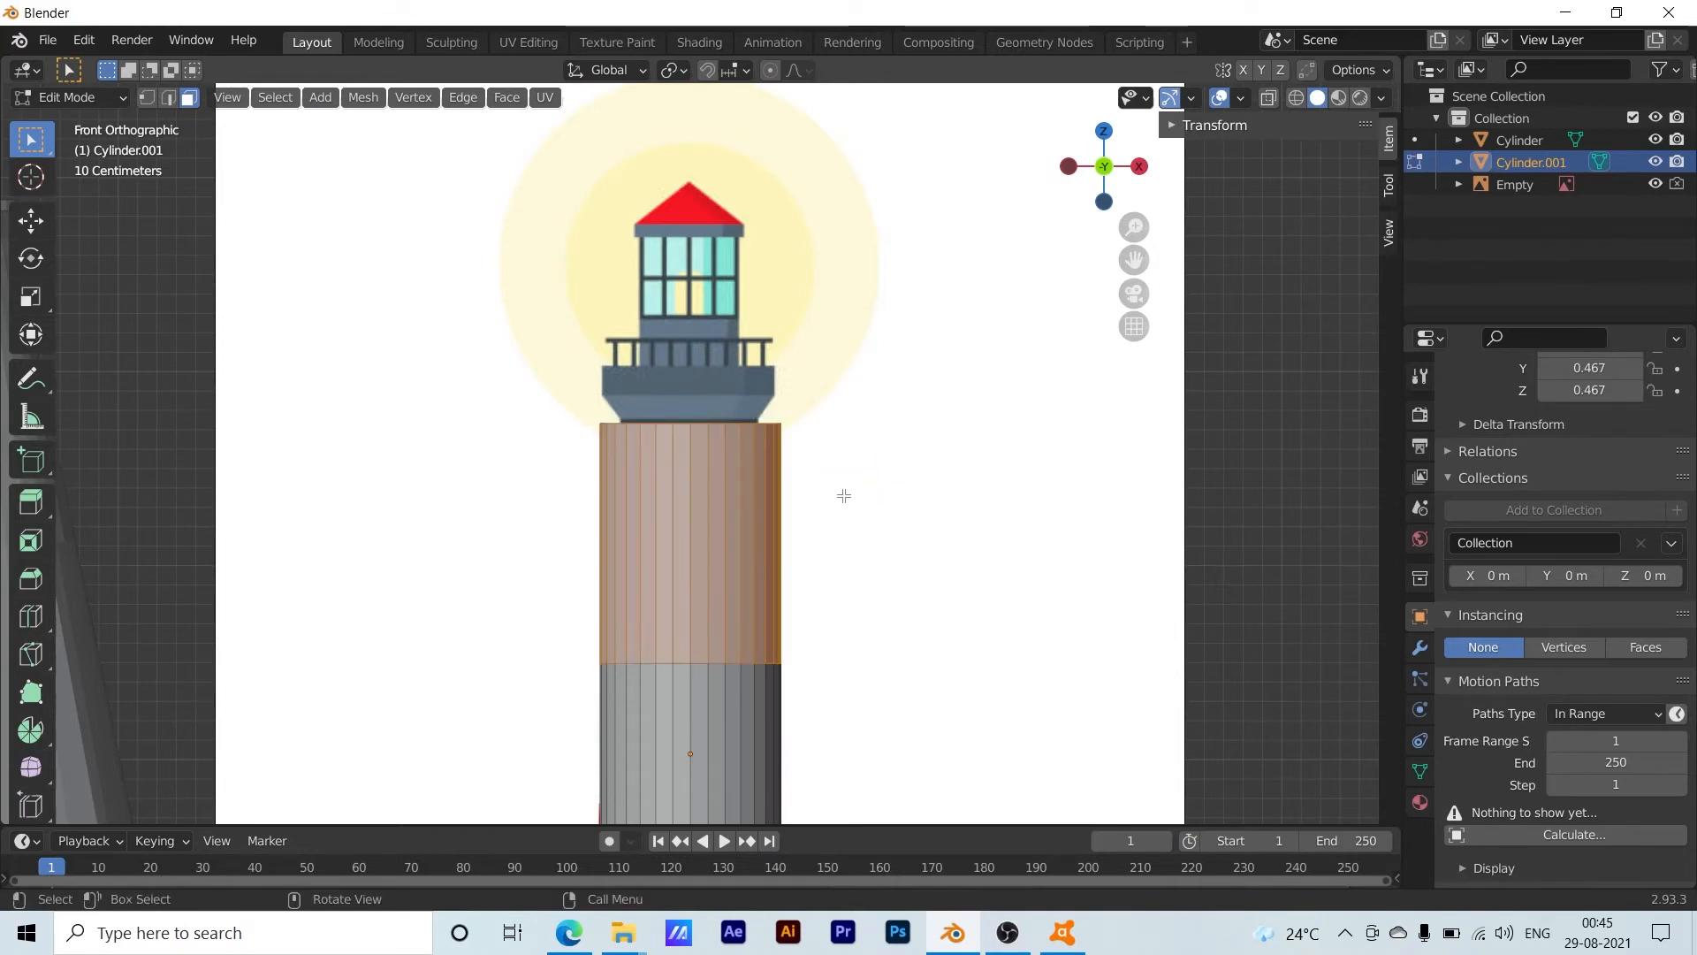
key(s)
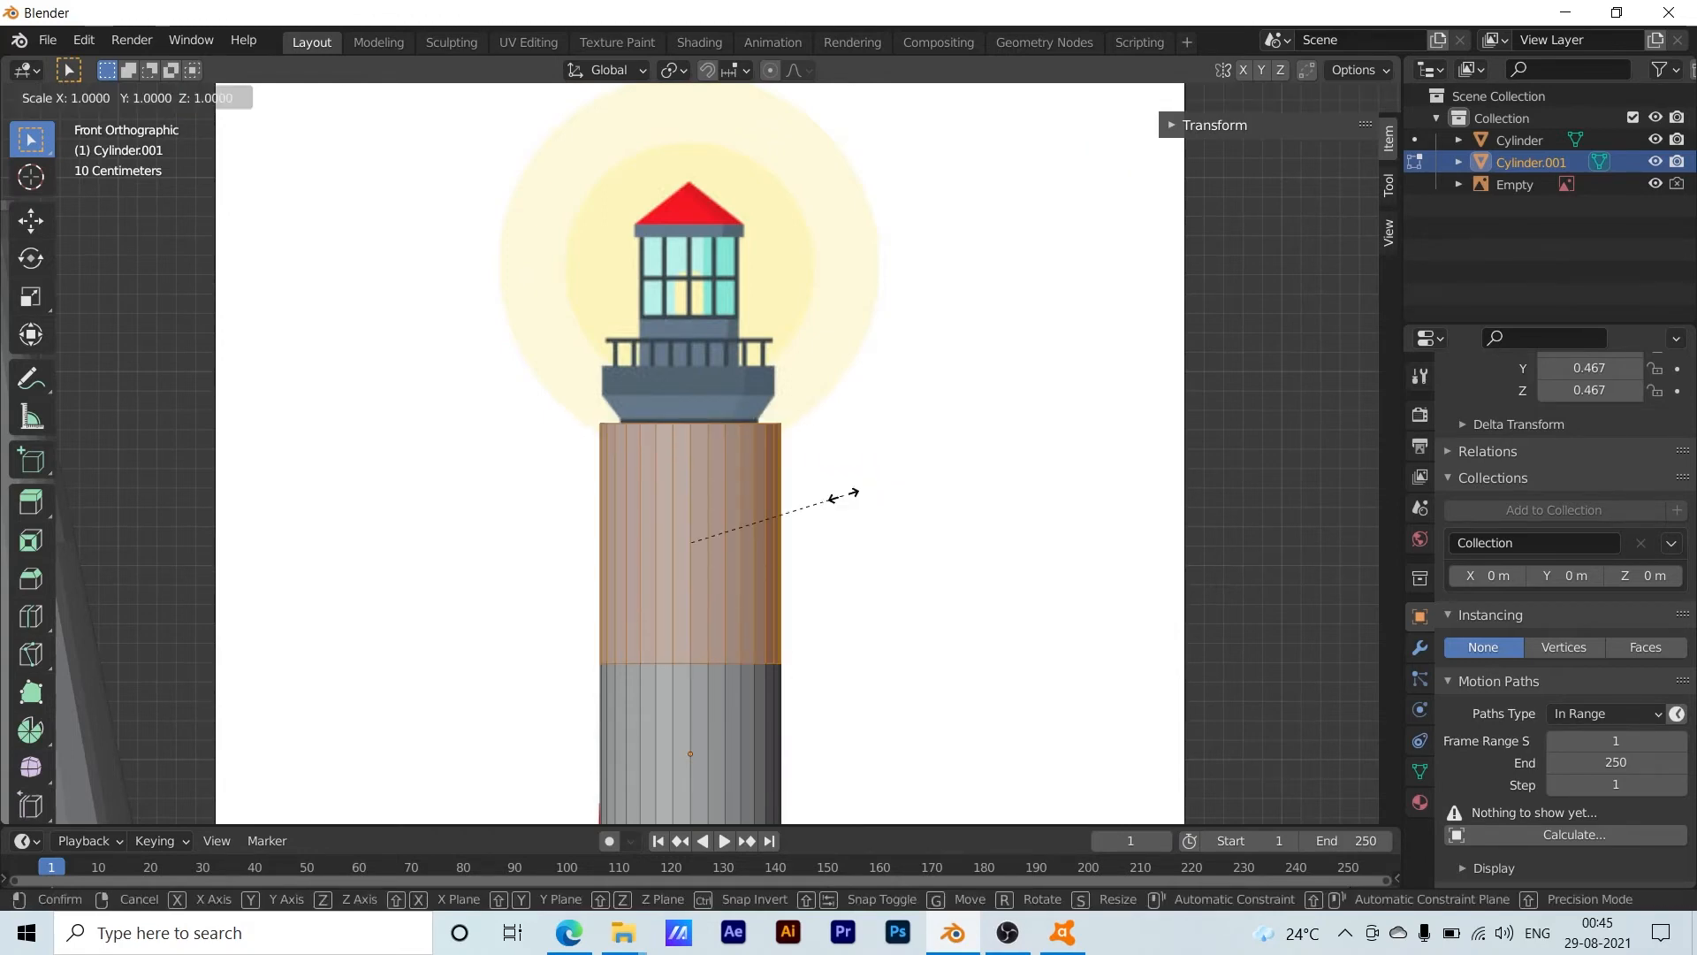
click(828, 495)
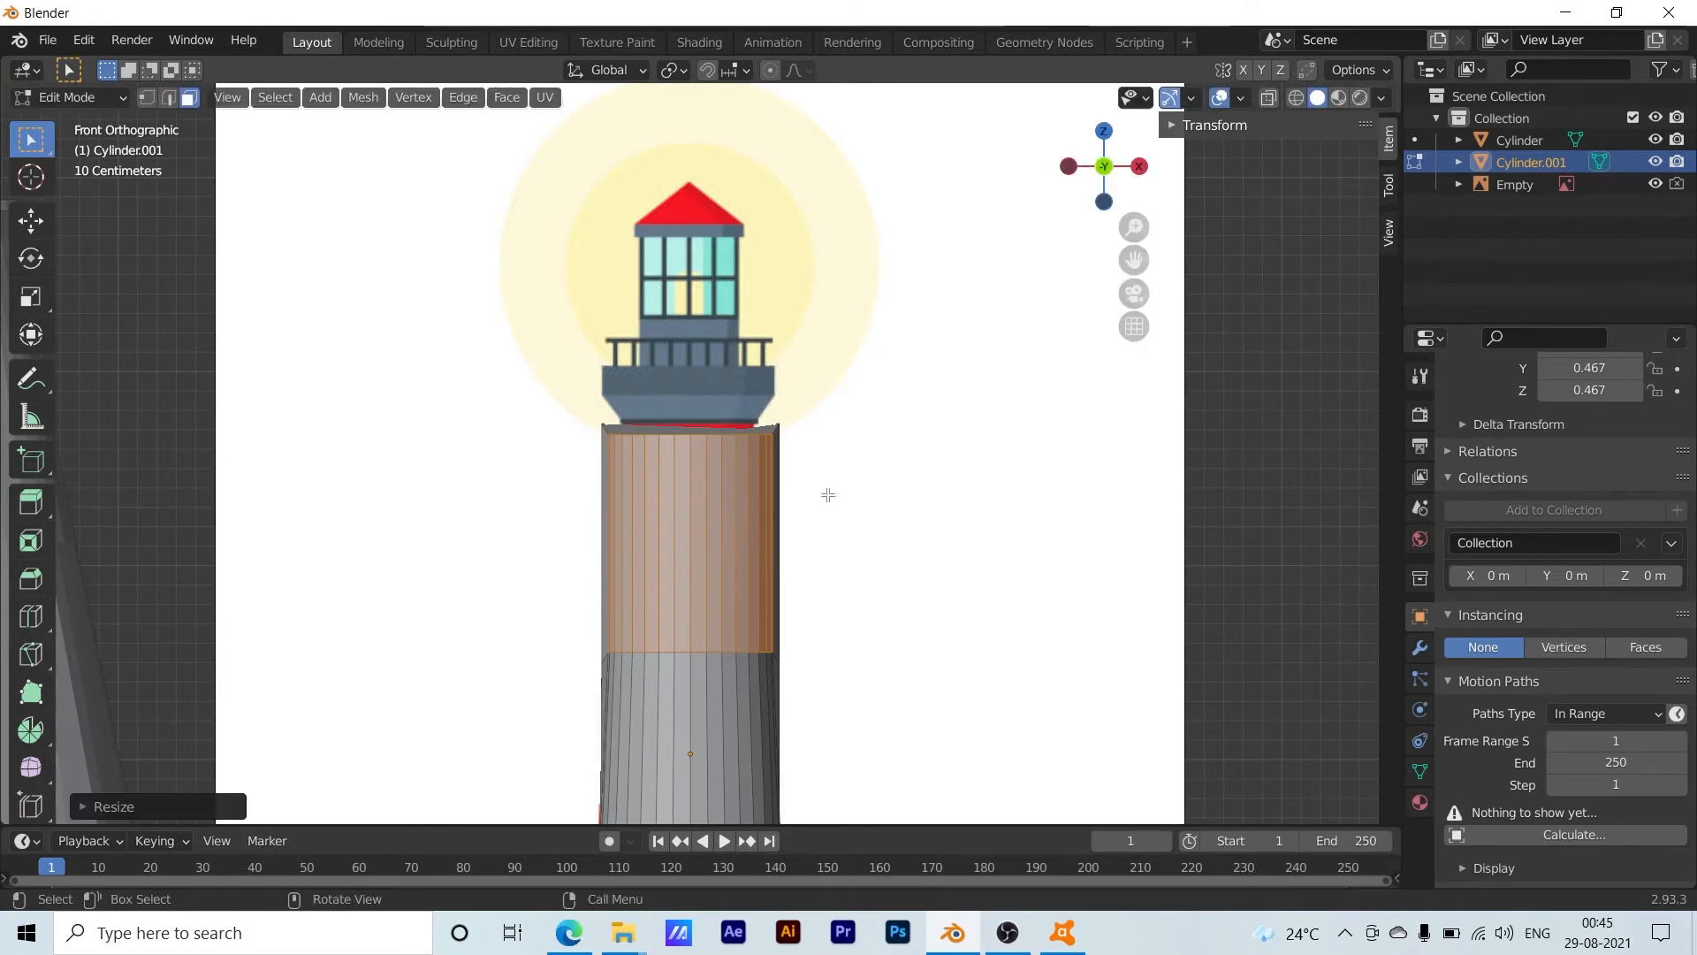
Select the upper tower section's faces from both sides, including its top face
mouse_move(828, 495)
middle_down()
mouse_move(925, 477)
mouse_move(834, 512)
middle_up()
scroll(833, 512, down, 3)
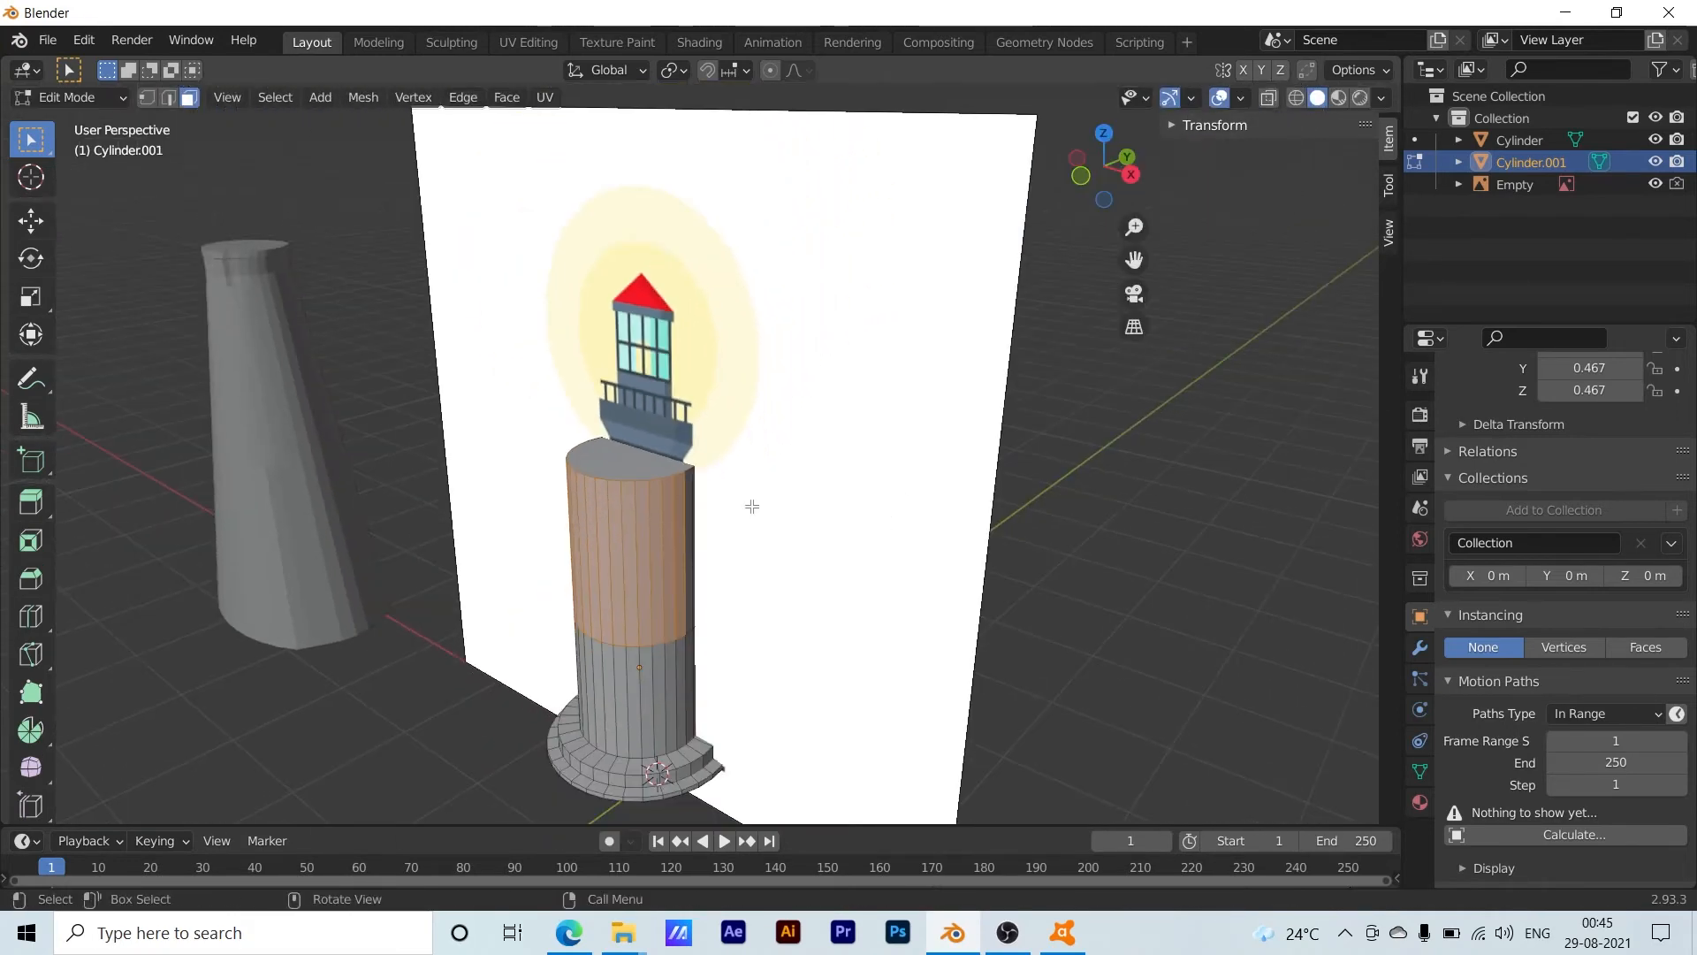
drag(507, 392, 841, 519)
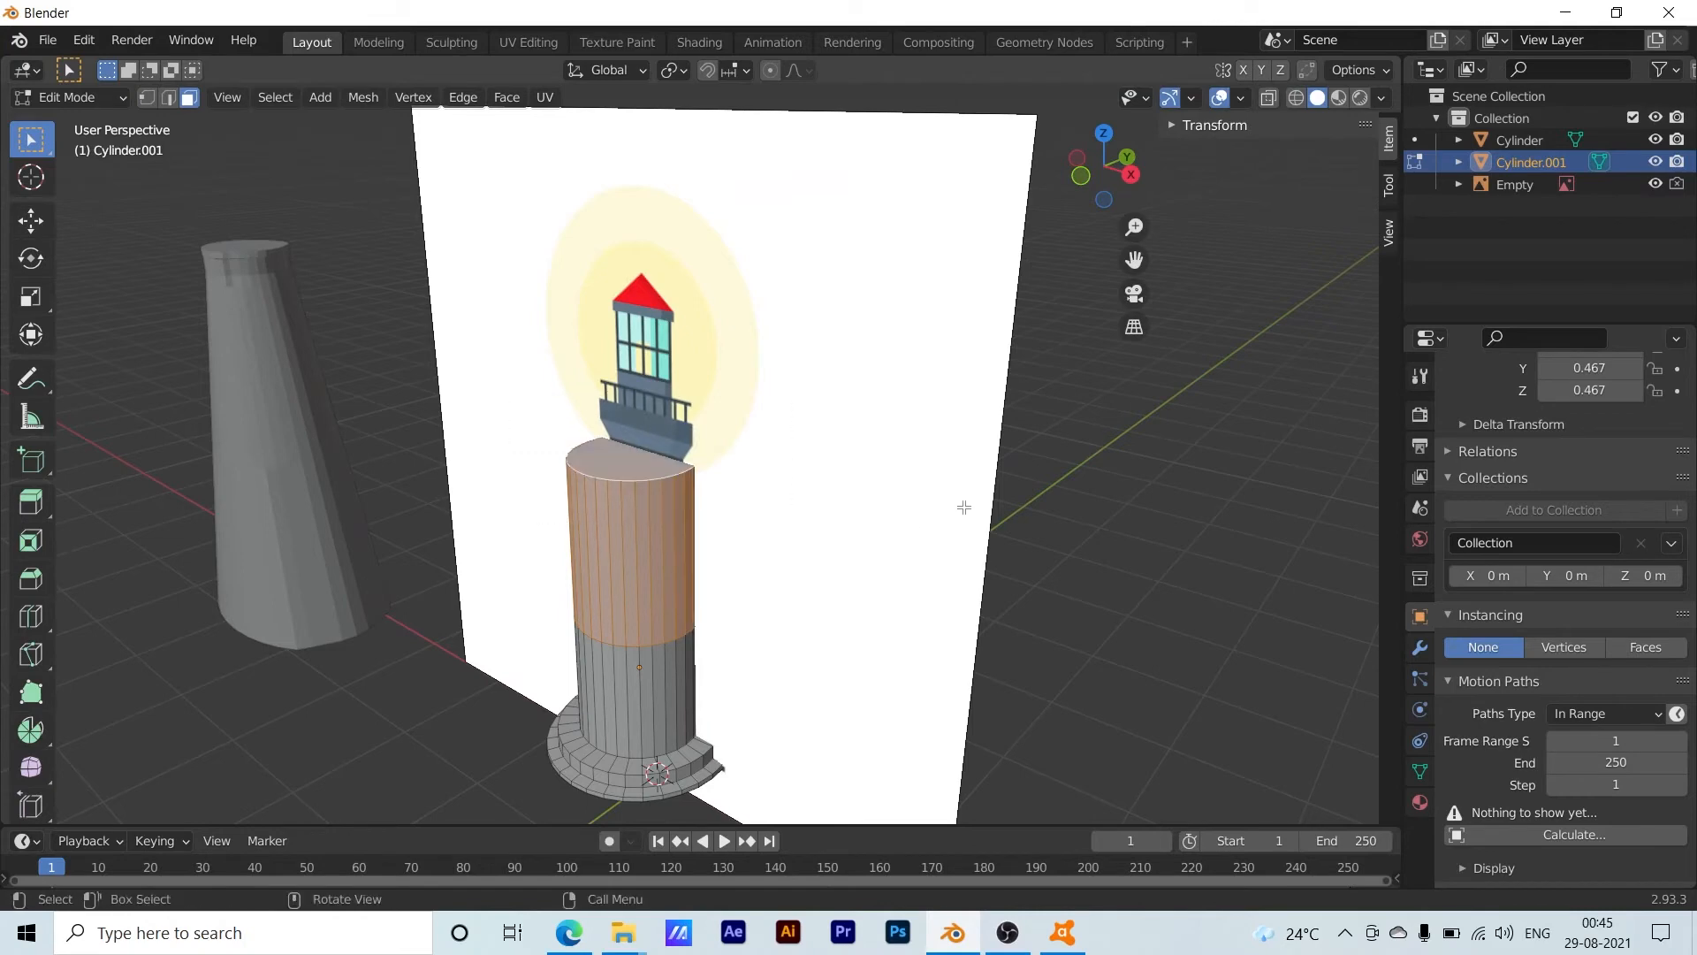
middle_drag(838, 522, 690, 525)
drag(799, 385, 570, 488)
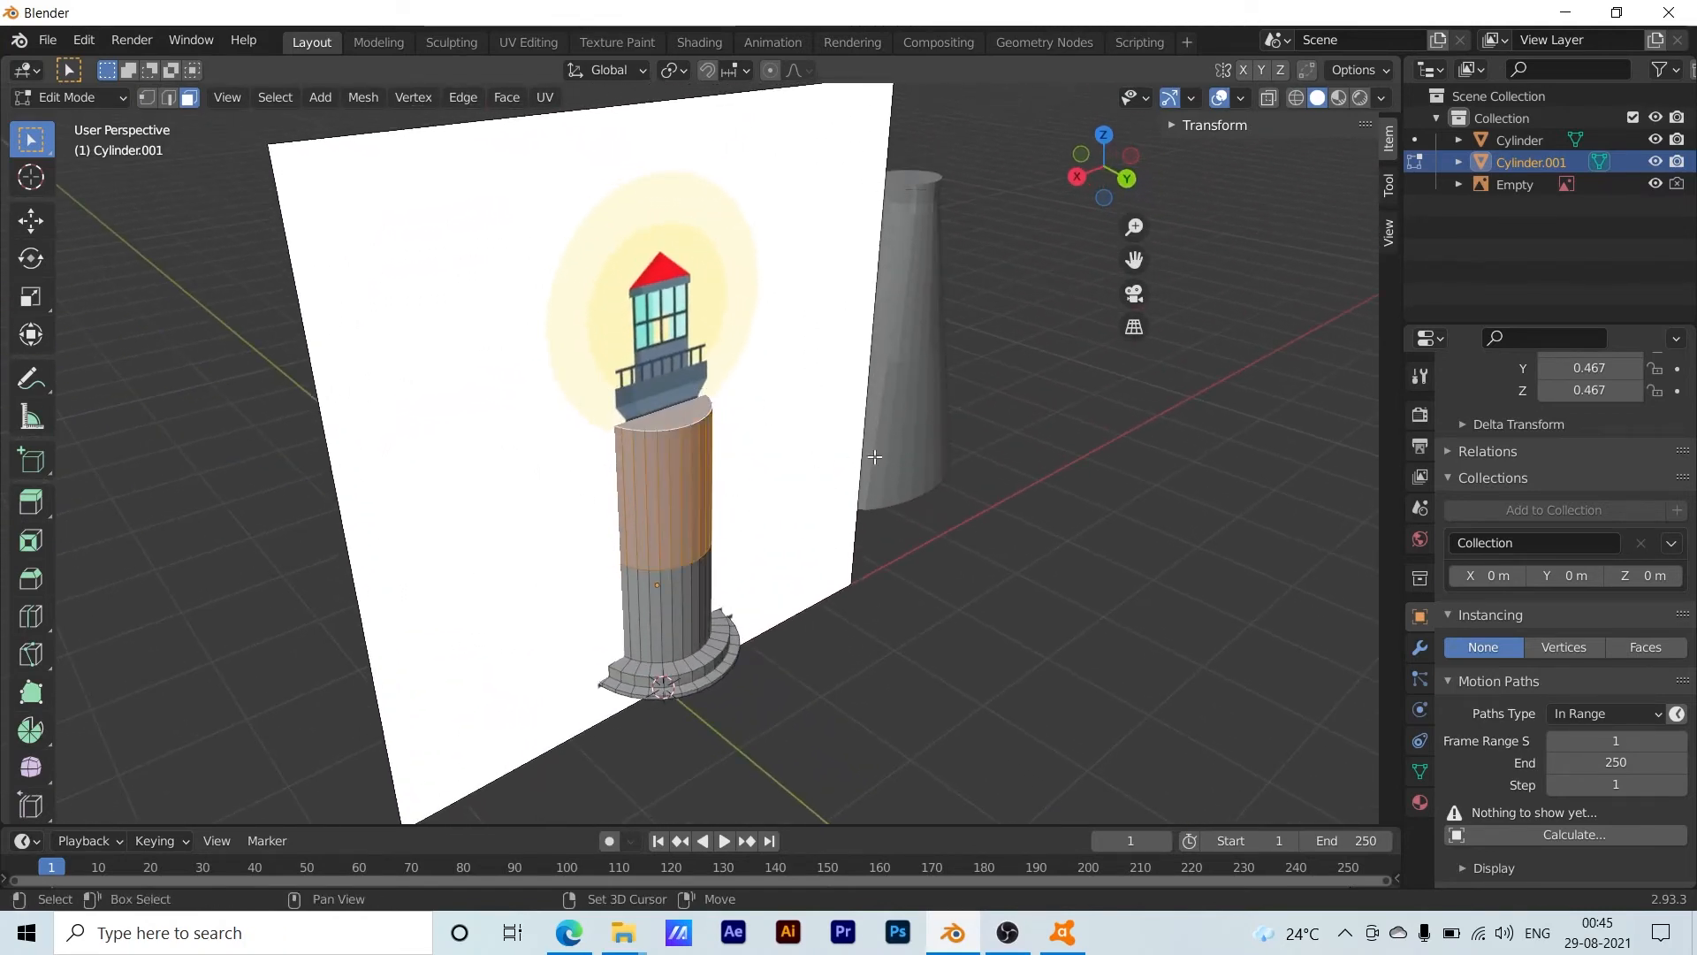
mouse_move(721, 467)
middle_down()
mouse_move(778, 468)
mouse_move(660, 443)
mouse_move(700, 476)
mouse_move(990, 481)
mouse_move(553, 485)
mouse_move(898, 474)
mouse_move(864, 454)
mouse_move(1011, 451)
mouse_move(836, 552)
mouse_move(496, 569)
mouse_move(495, 550)
mouse_move(743, 502)
mouse_move(732, 488)
middle_up()
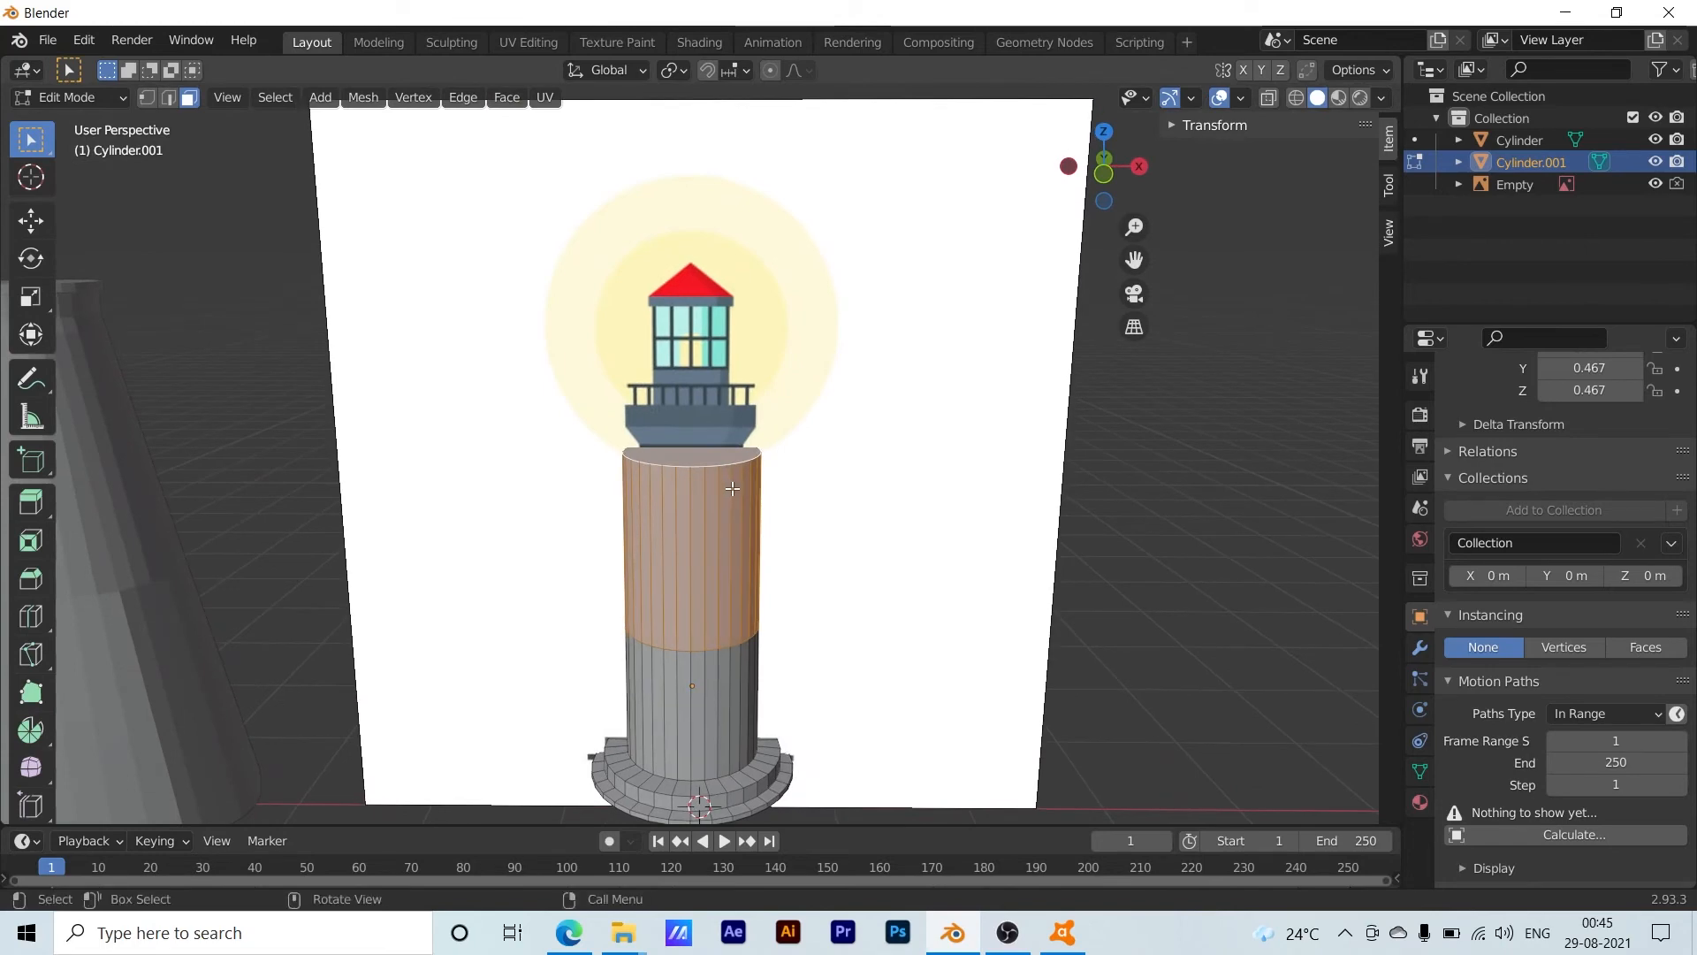
Scale the selected upper section down along the X axis to the reference tower's width just below the gallery
key(s)
key(x)
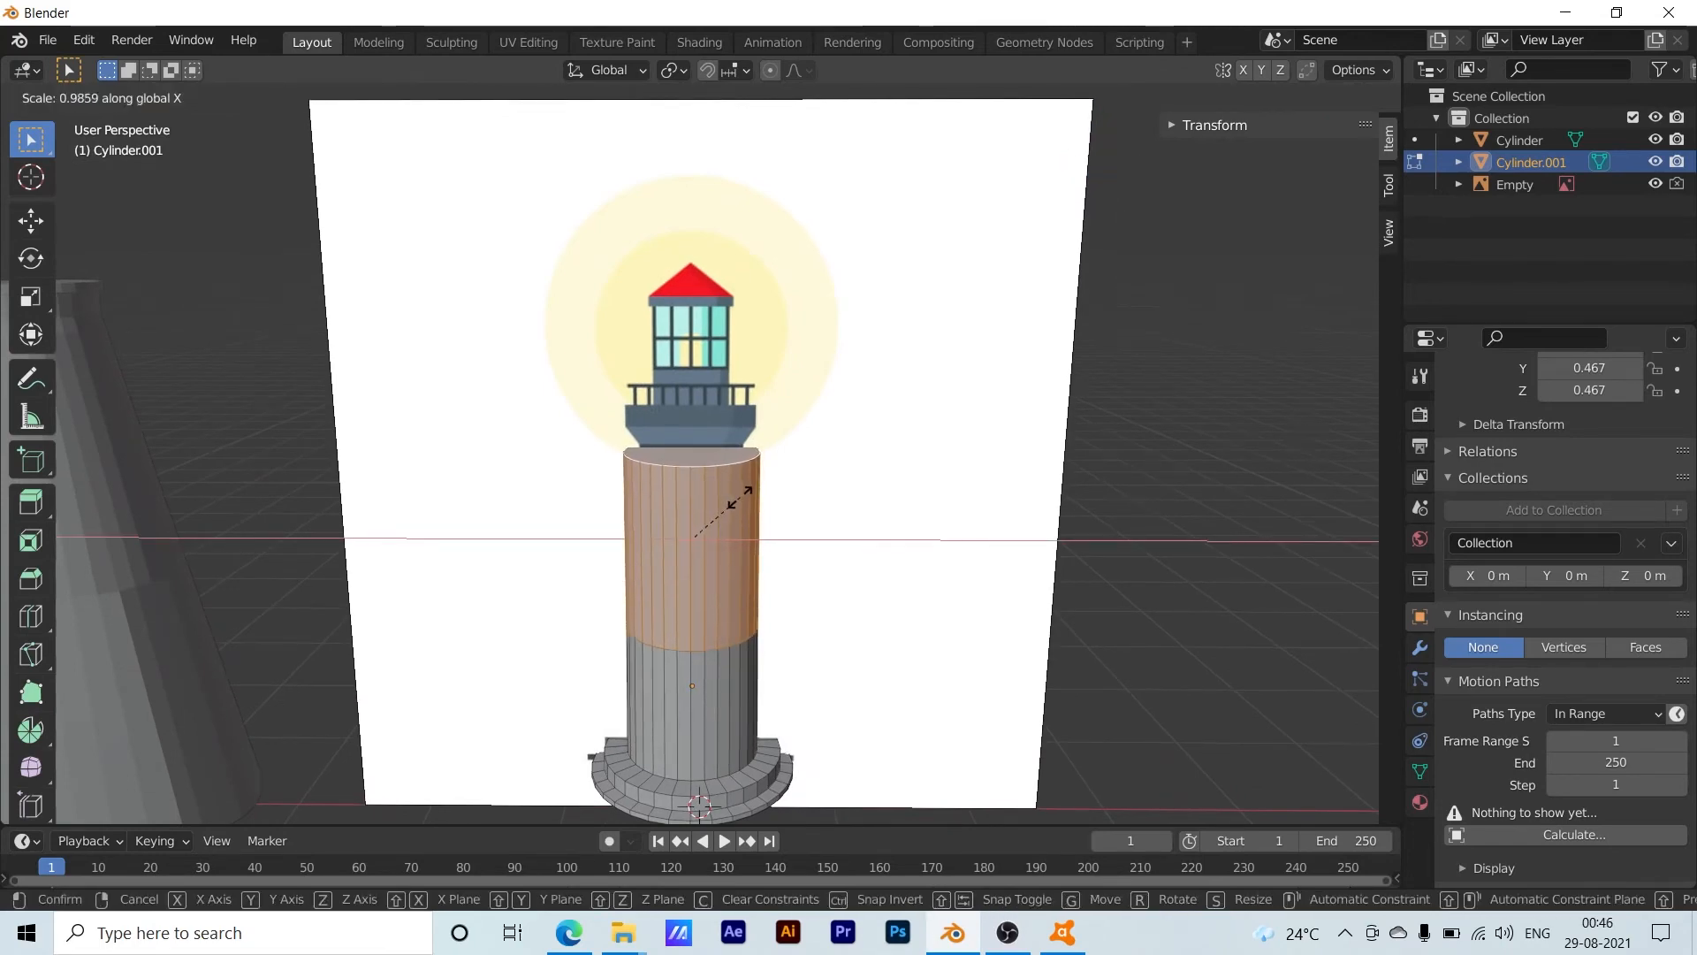
click(718, 498)
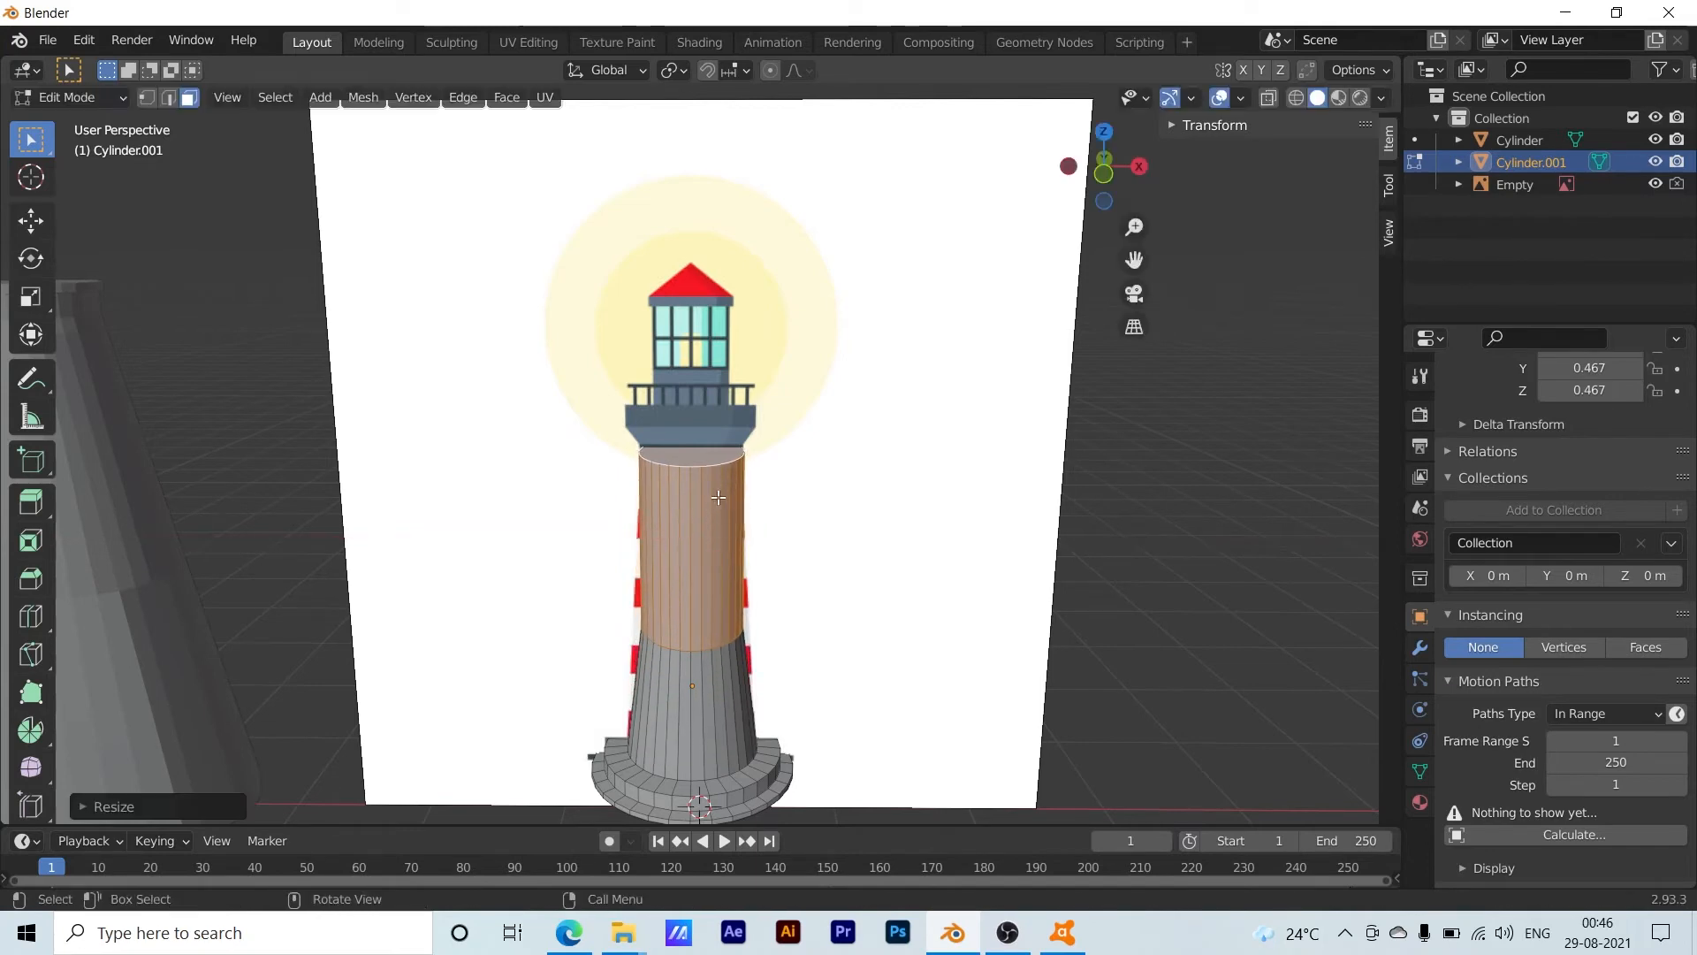
middle_drag(804, 651, 809, 591)
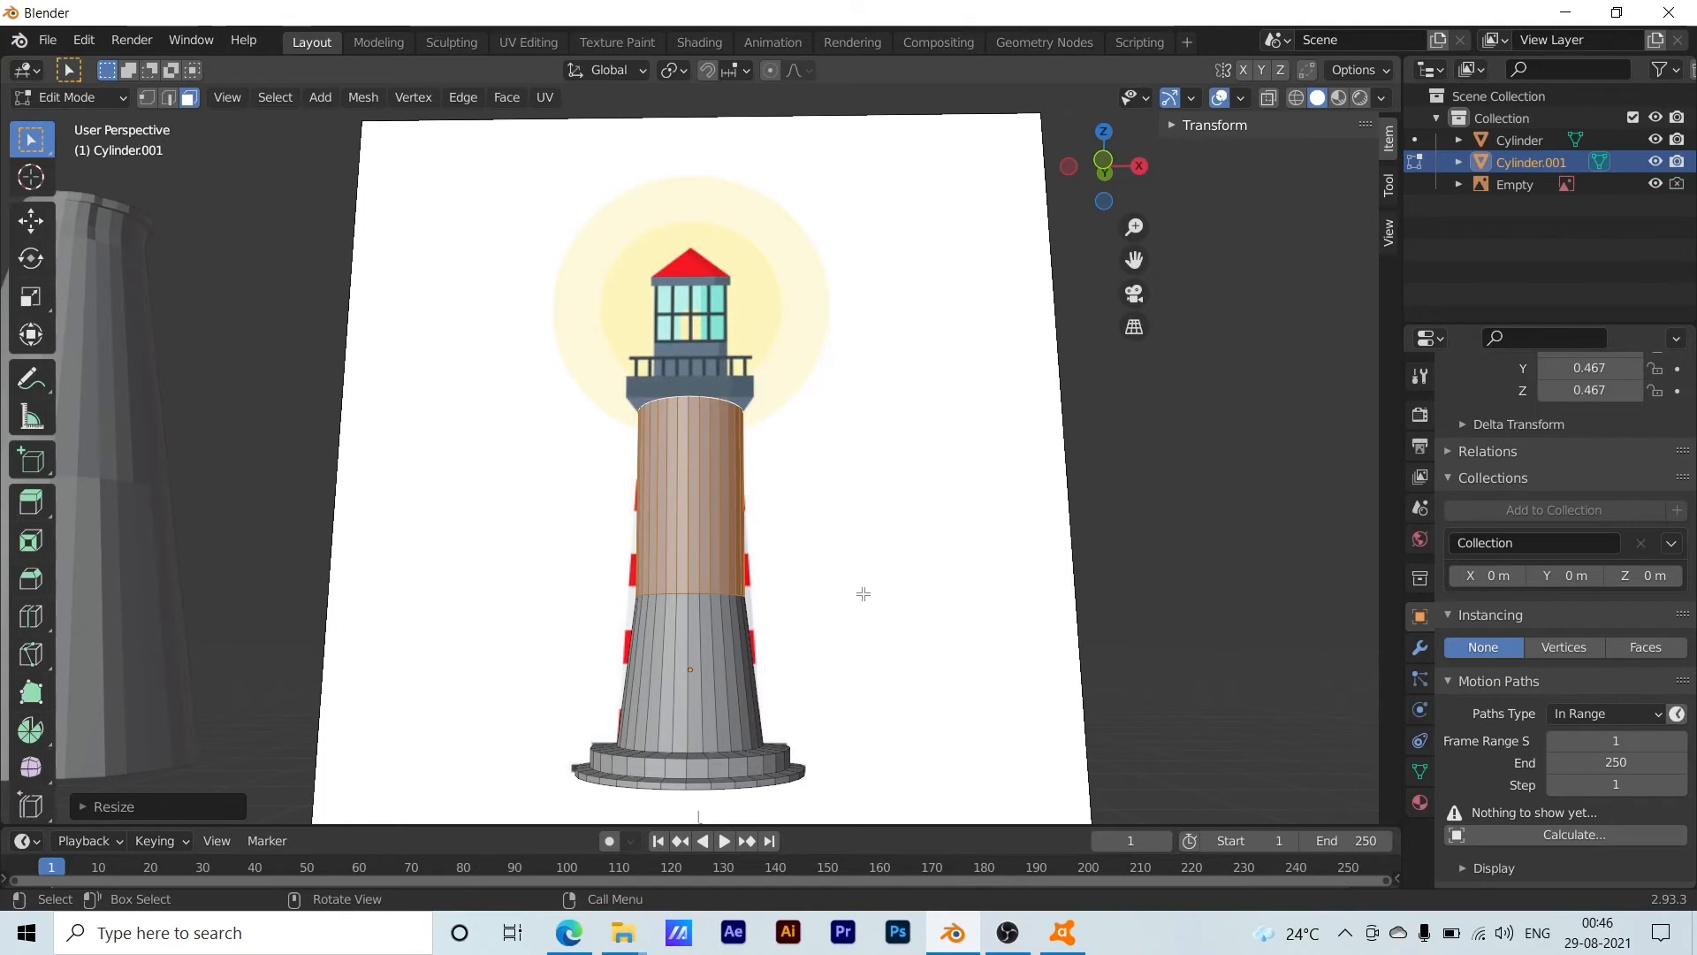
Reselect the tower's faces from several angles, covering both the upper and lower shaft sections but leaving out the stepped base
click(919, 662)
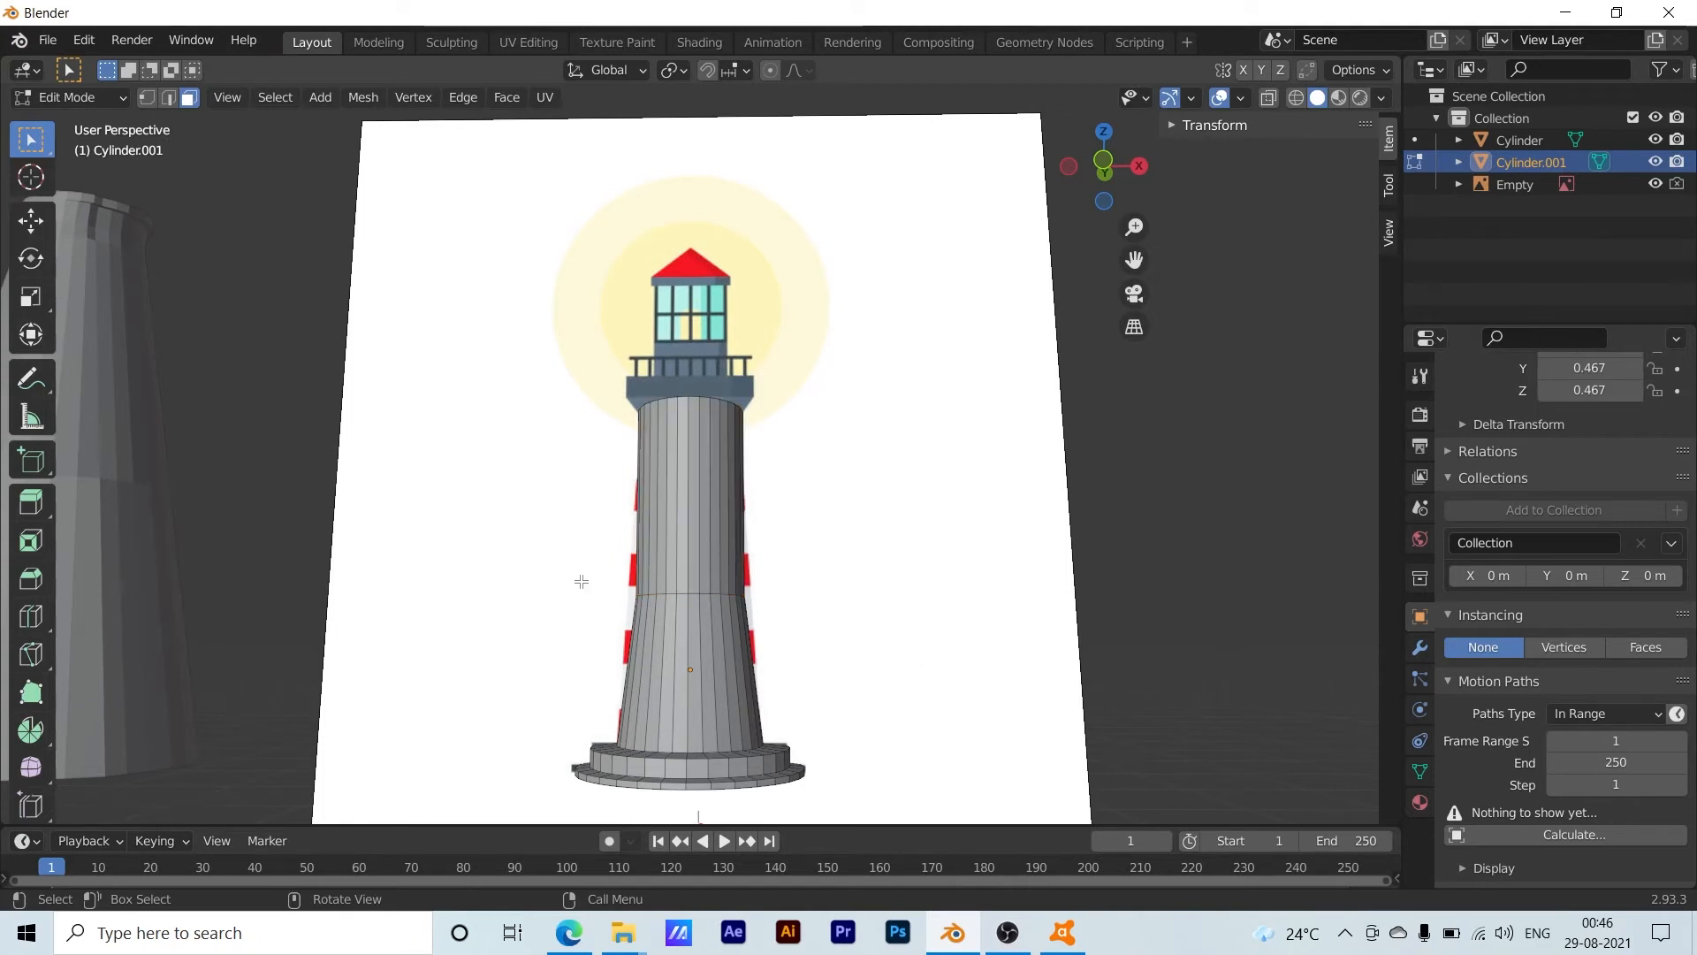
drag(580, 581, 818, 612)
middle_drag(894, 605, 536, 627)
drag(875, 385, 481, 625)
middle_drag(439, 579, 849, 606)
drag(568, 382, 830, 713)
middle_drag(572, 595, 910, 629)
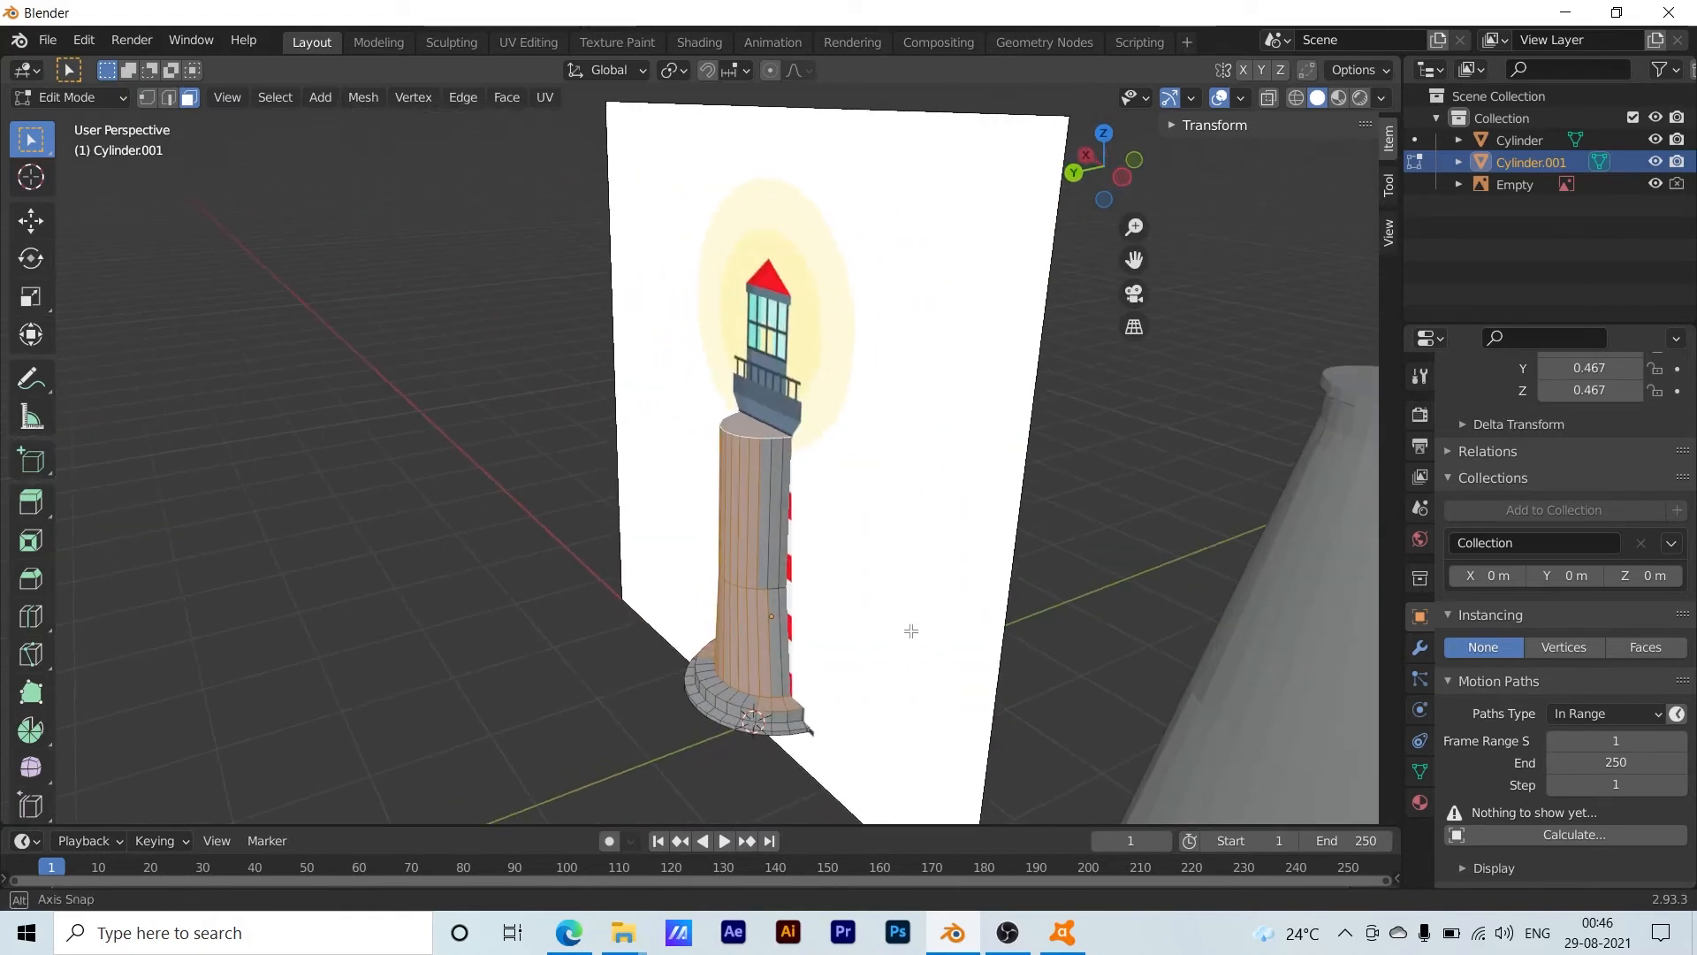
drag(751, 408, 876, 664)
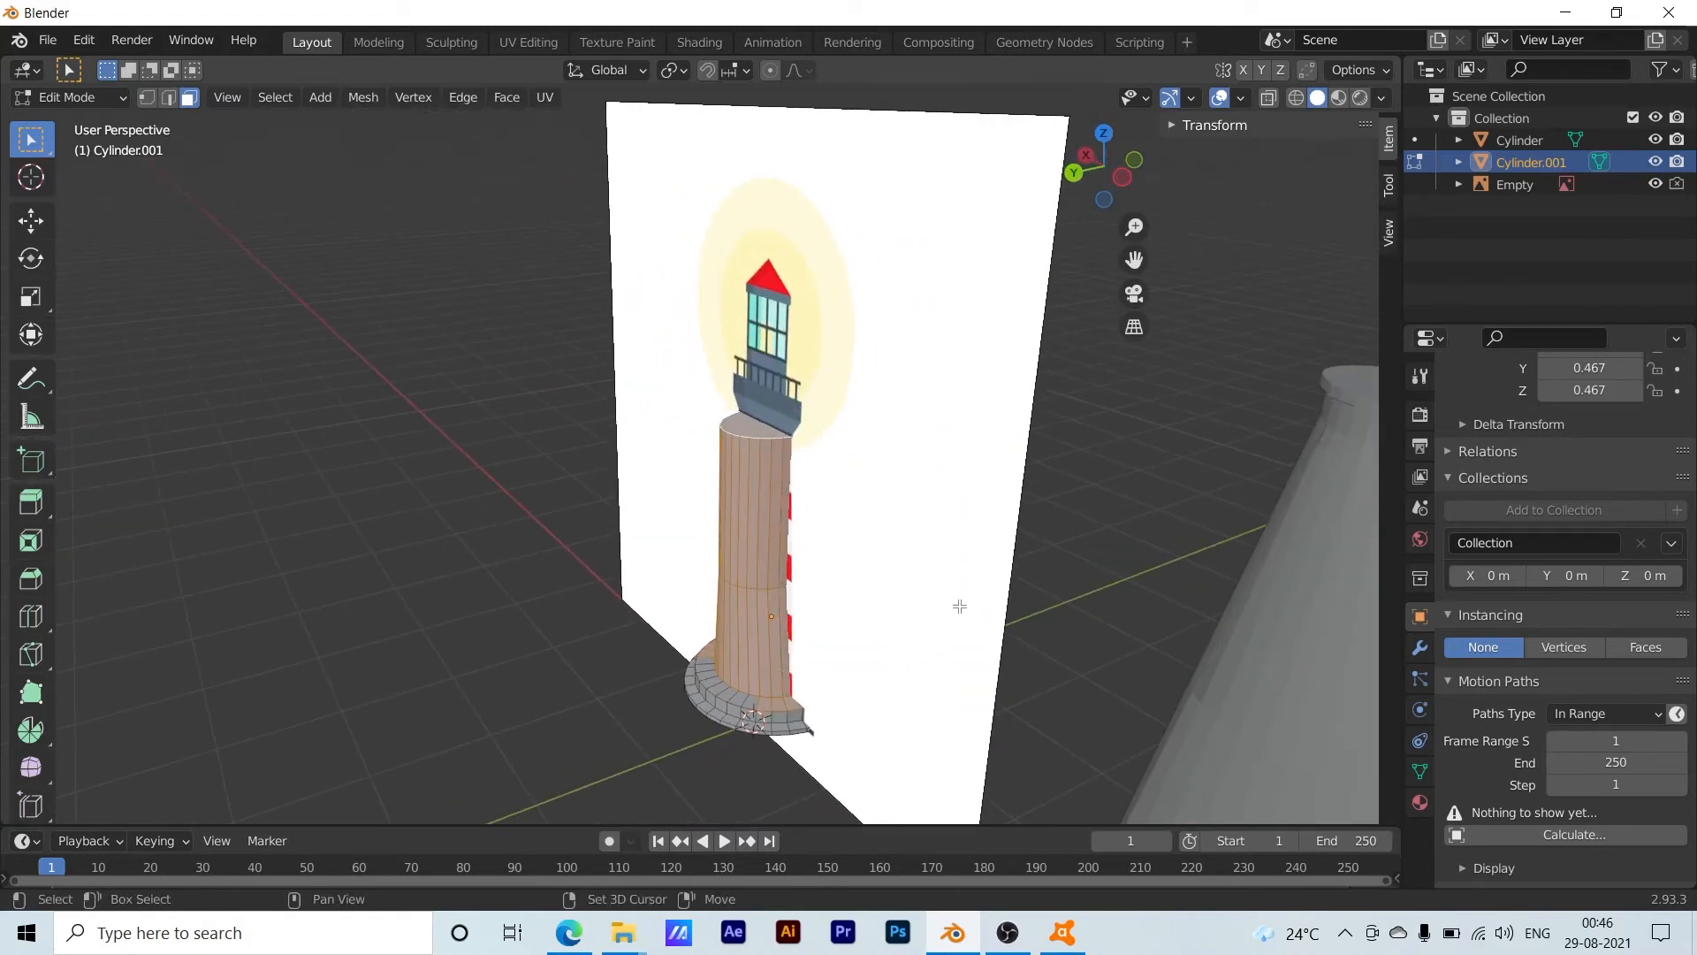
middle_drag(958, 599, 672, 737)
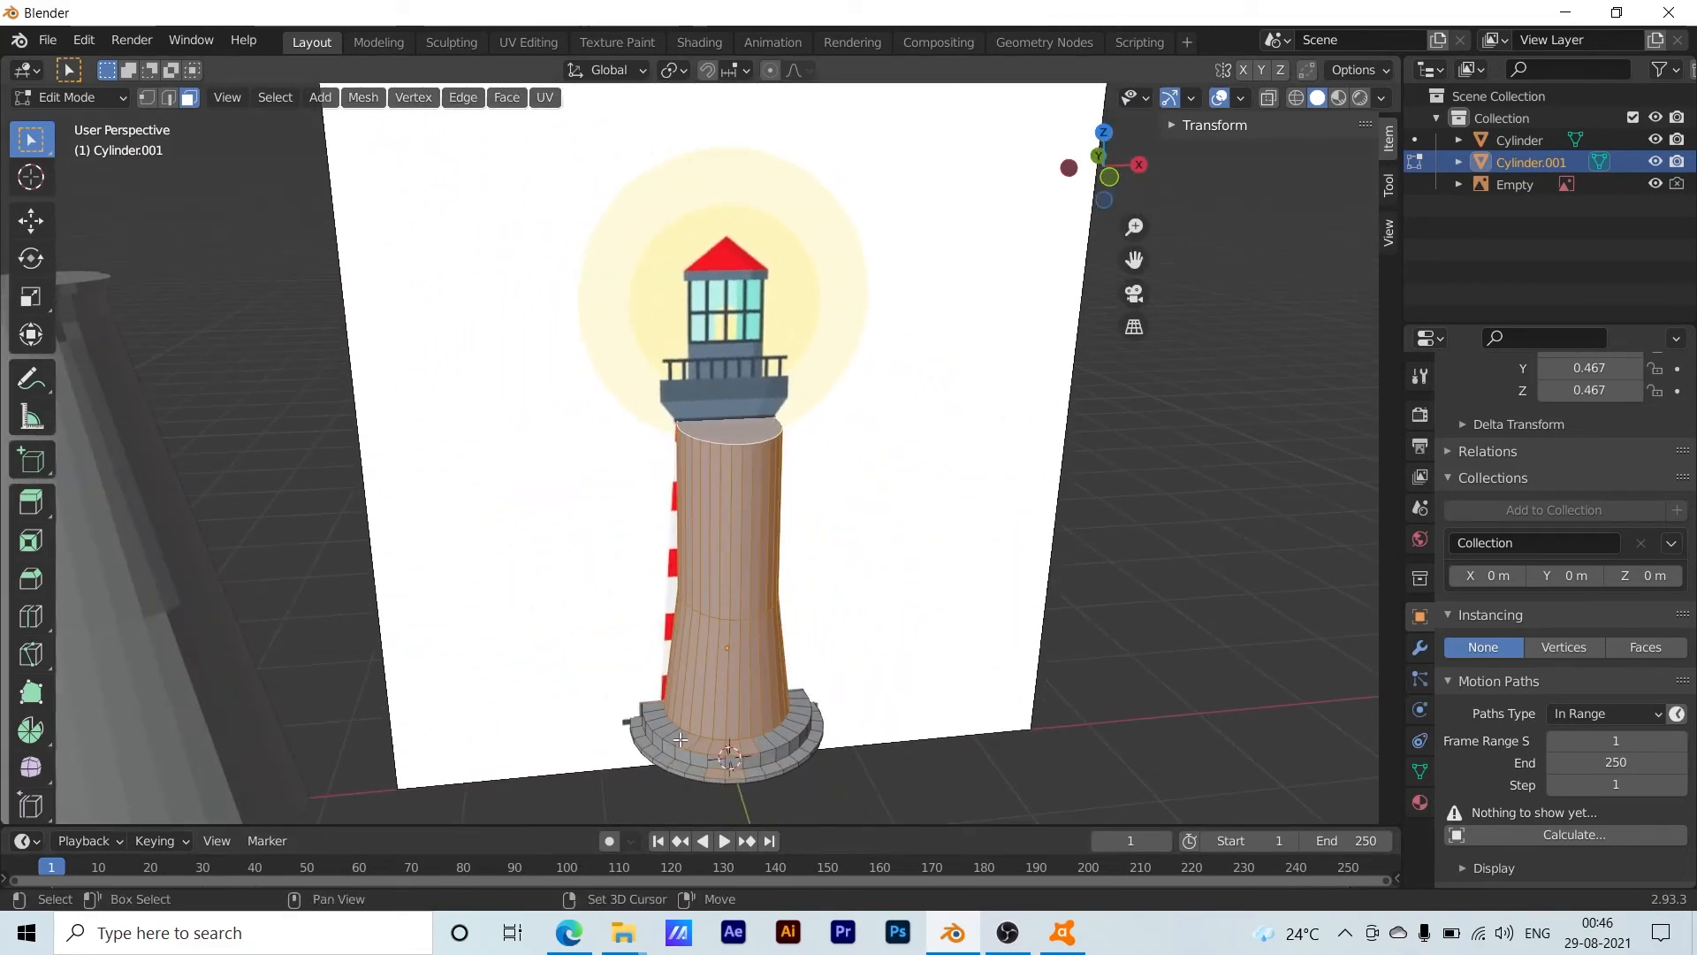
shift+click(675, 737)
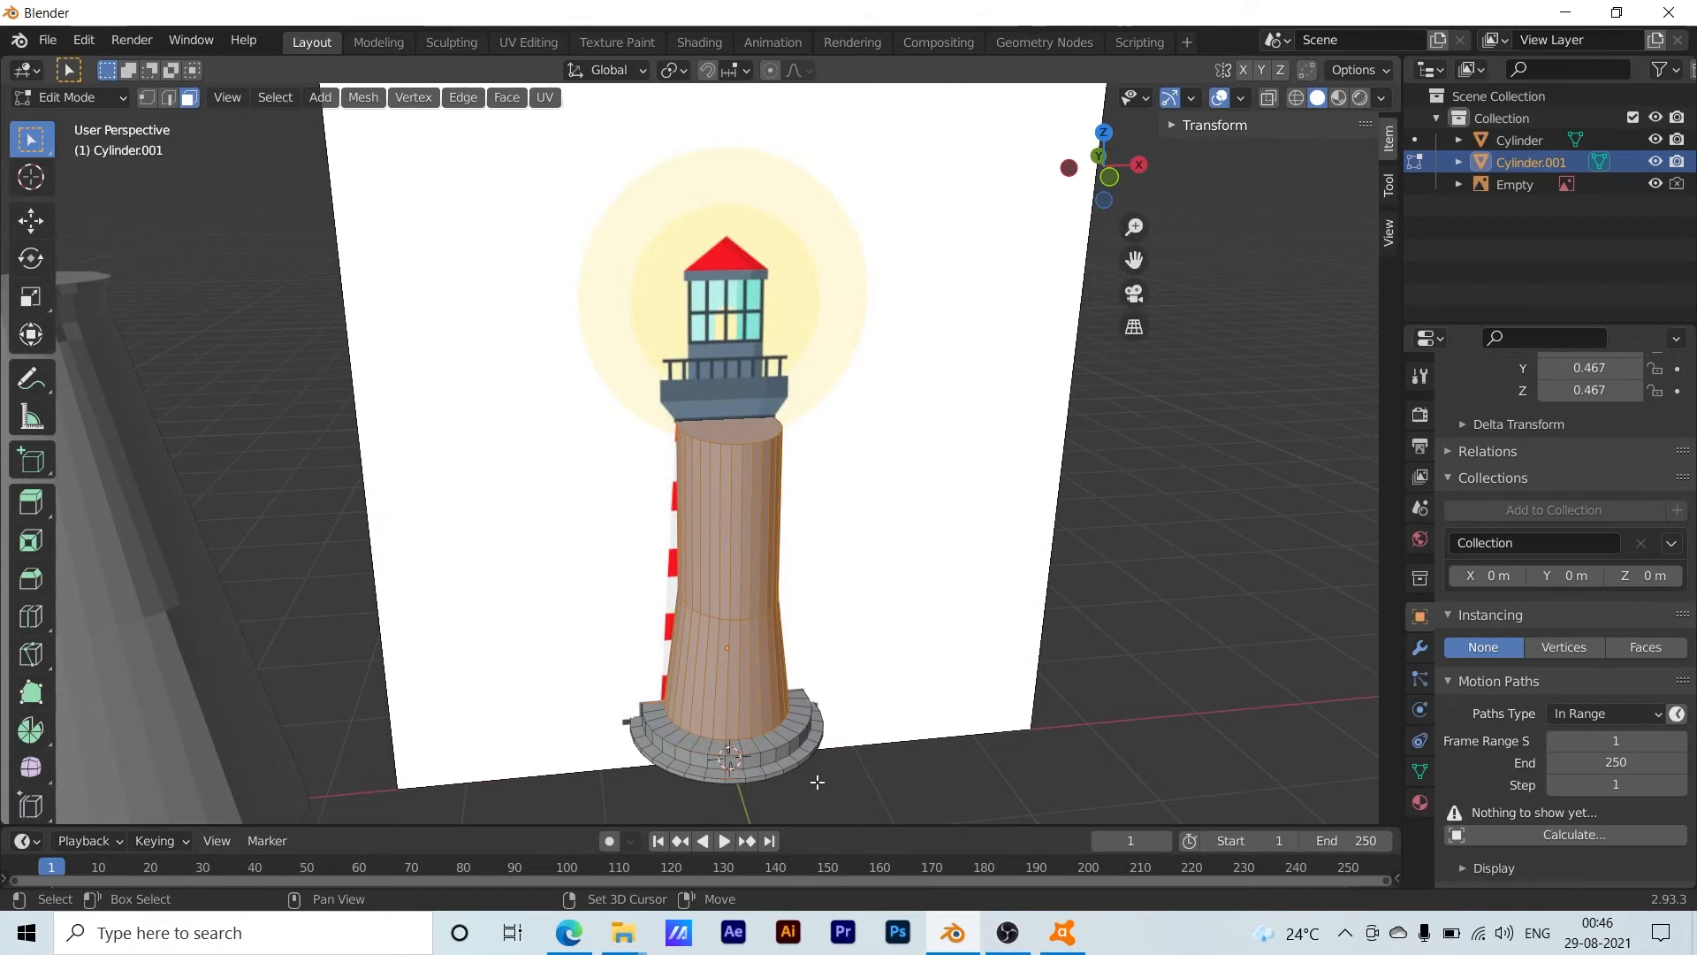
middle_drag(817, 781, 623, 730)
middle_drag(749, 624, 722, 648)
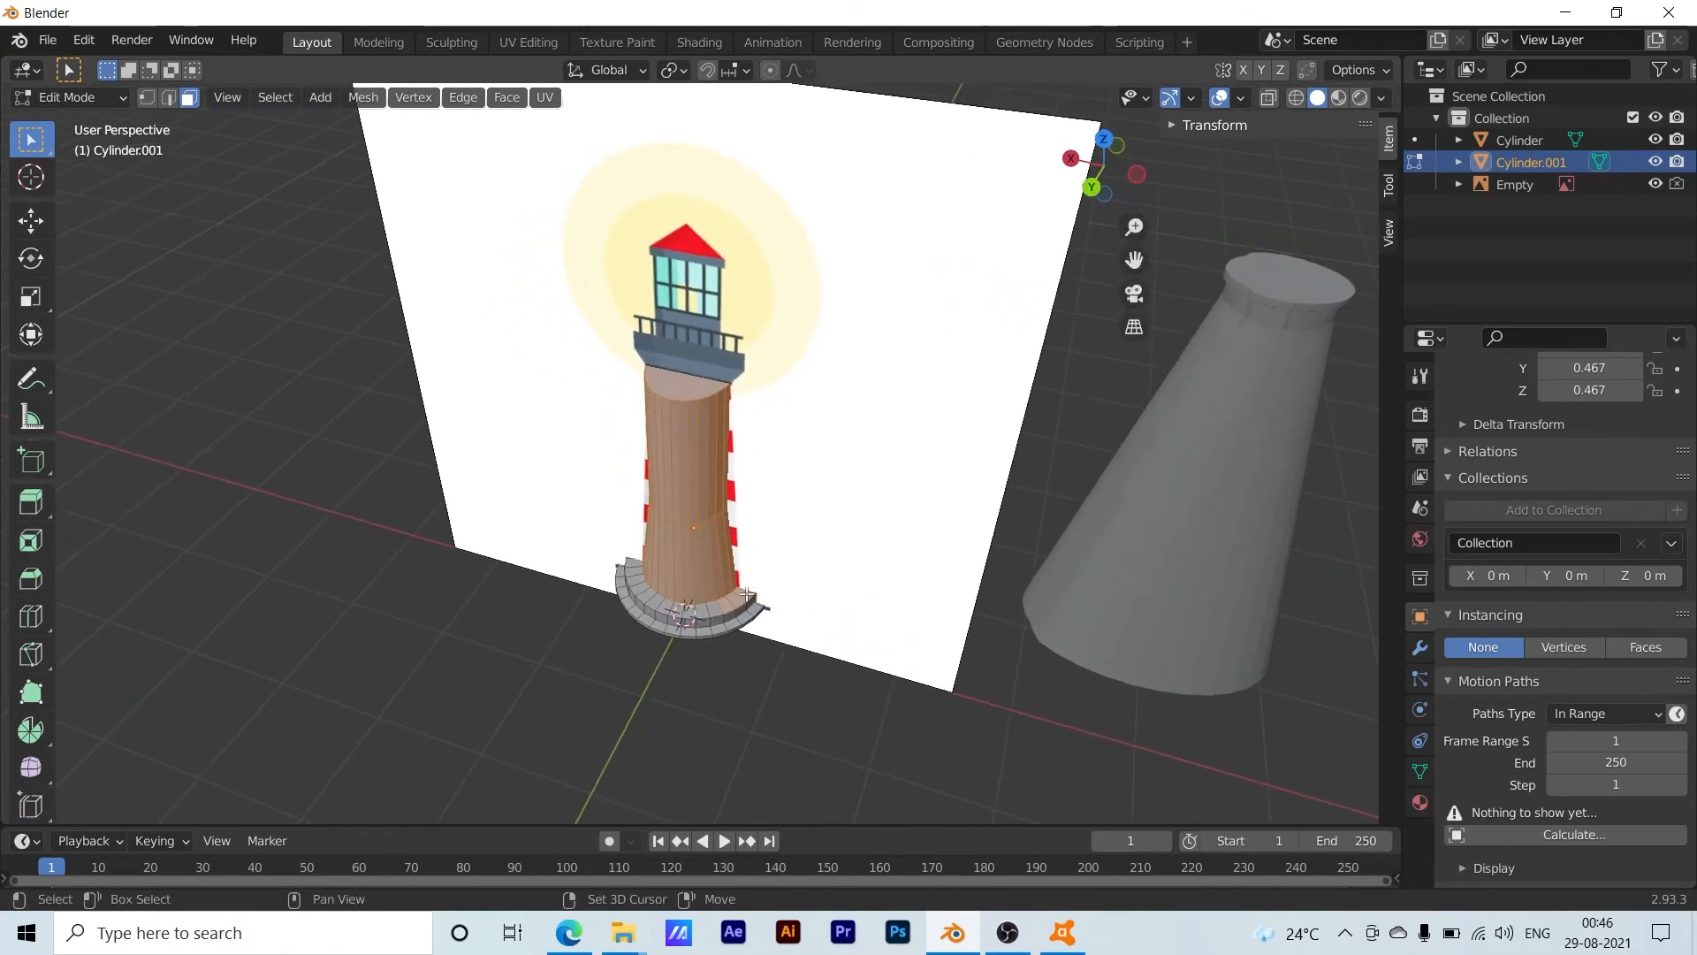
scroll(753, 644, up, 6)
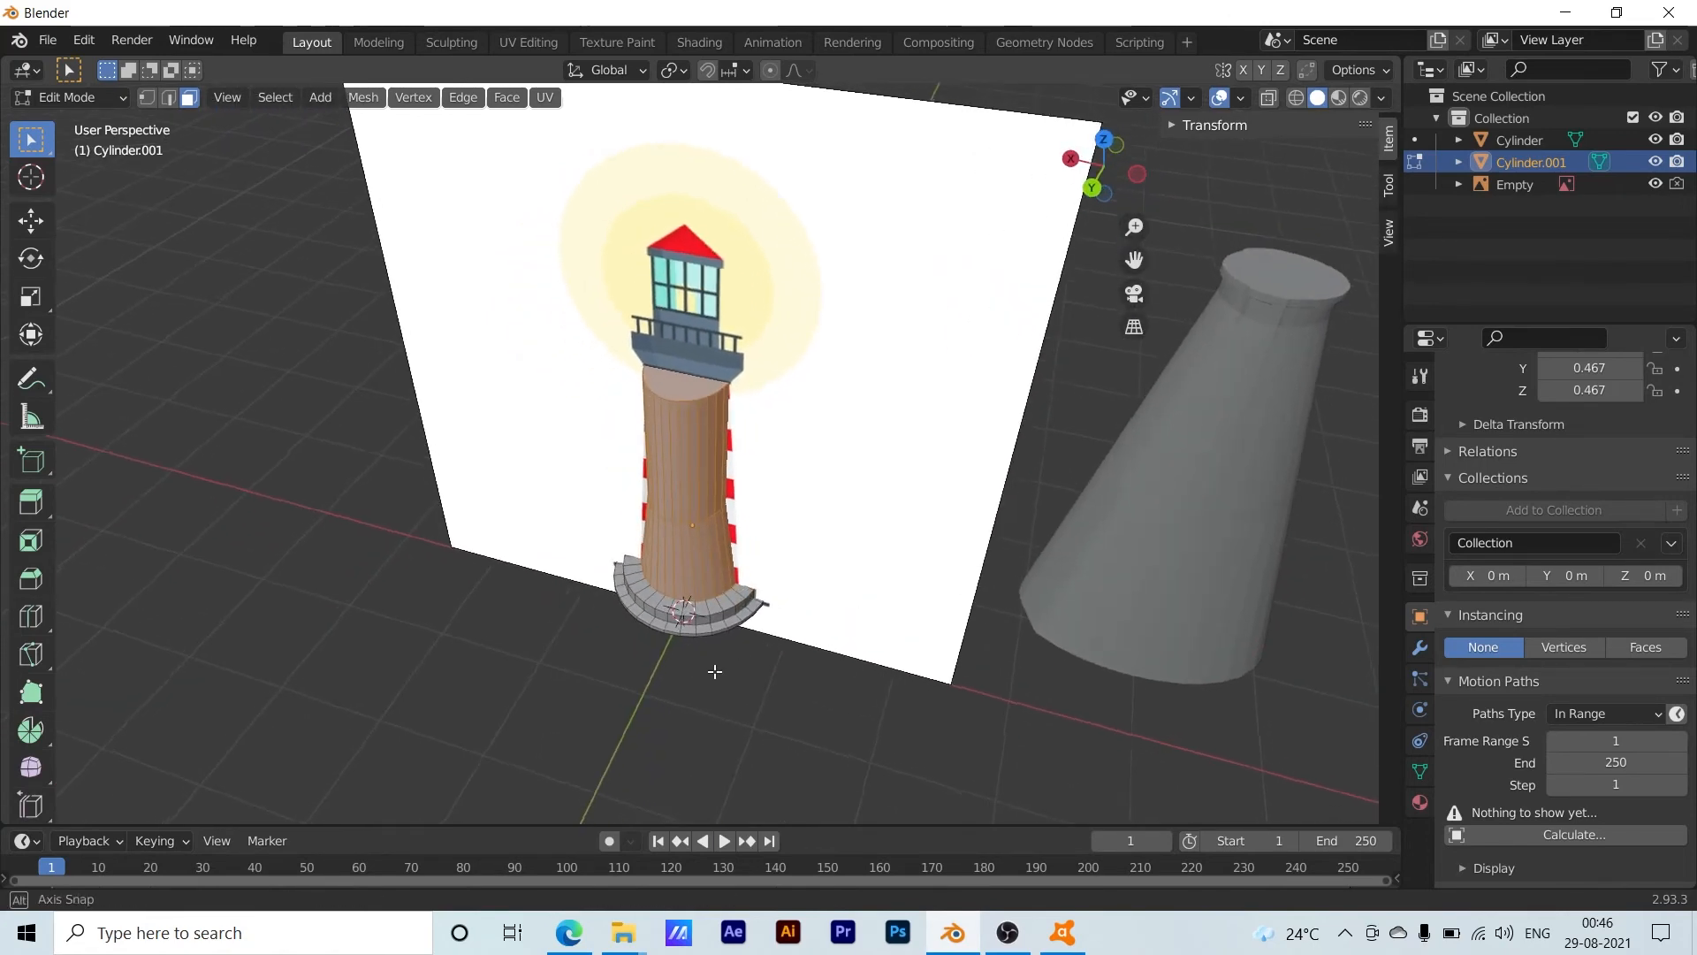
middle_drag(812, 684, 821, 612)
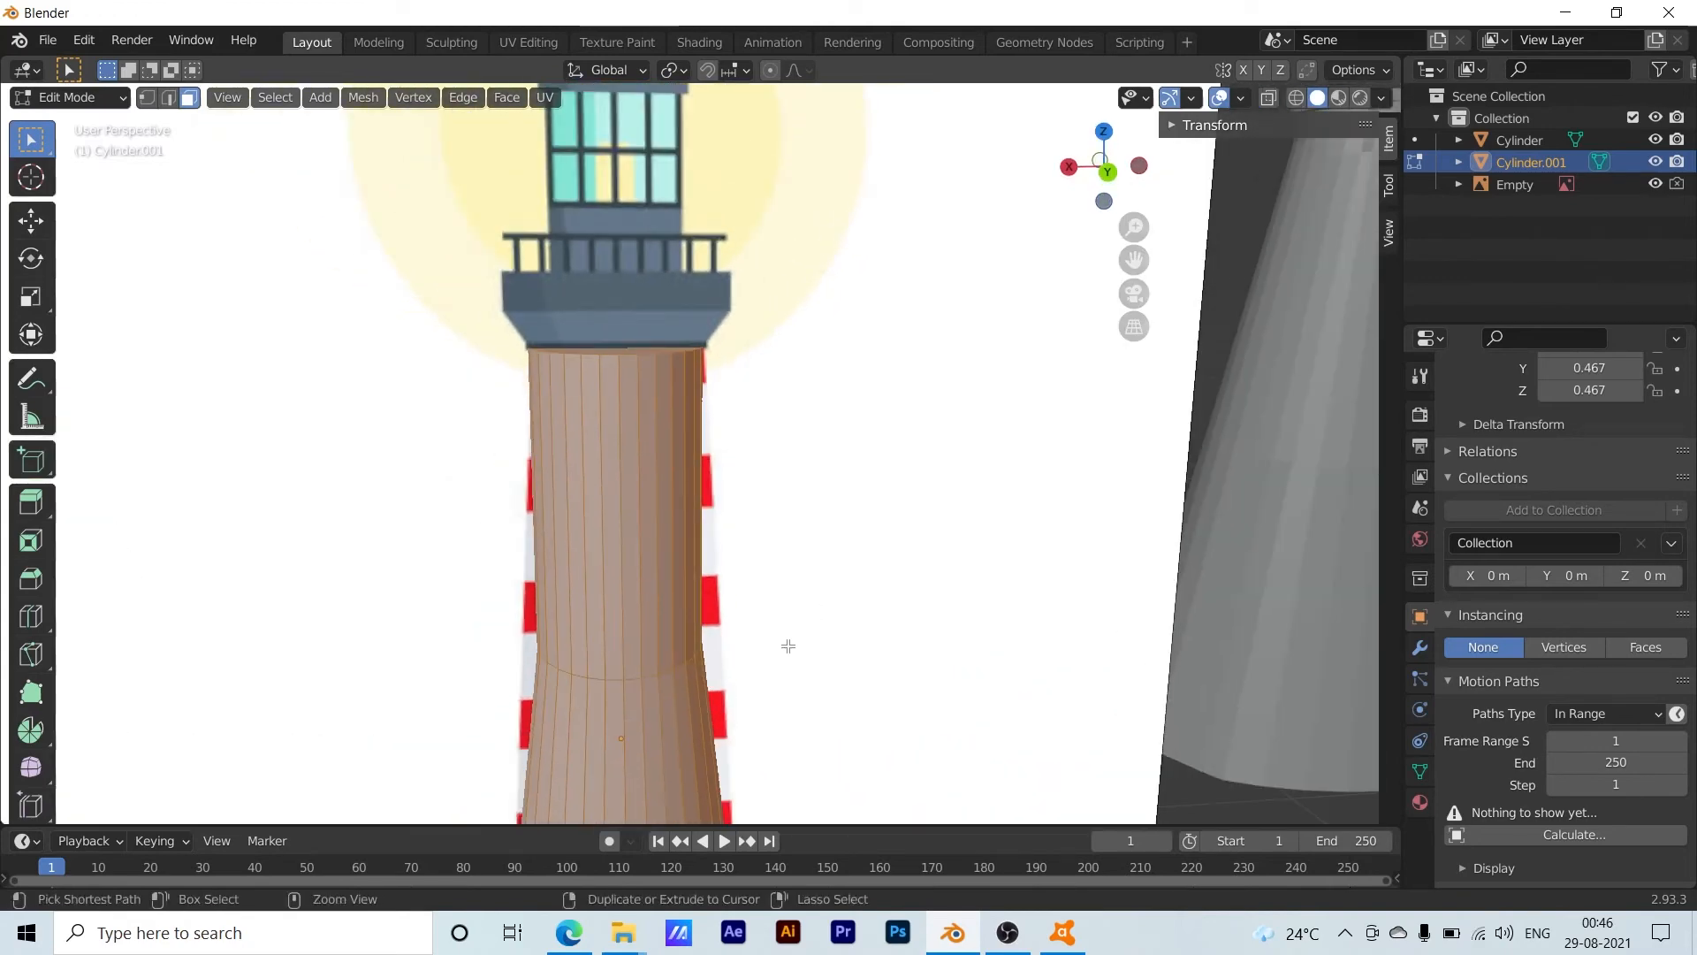
key(ctrl+r)
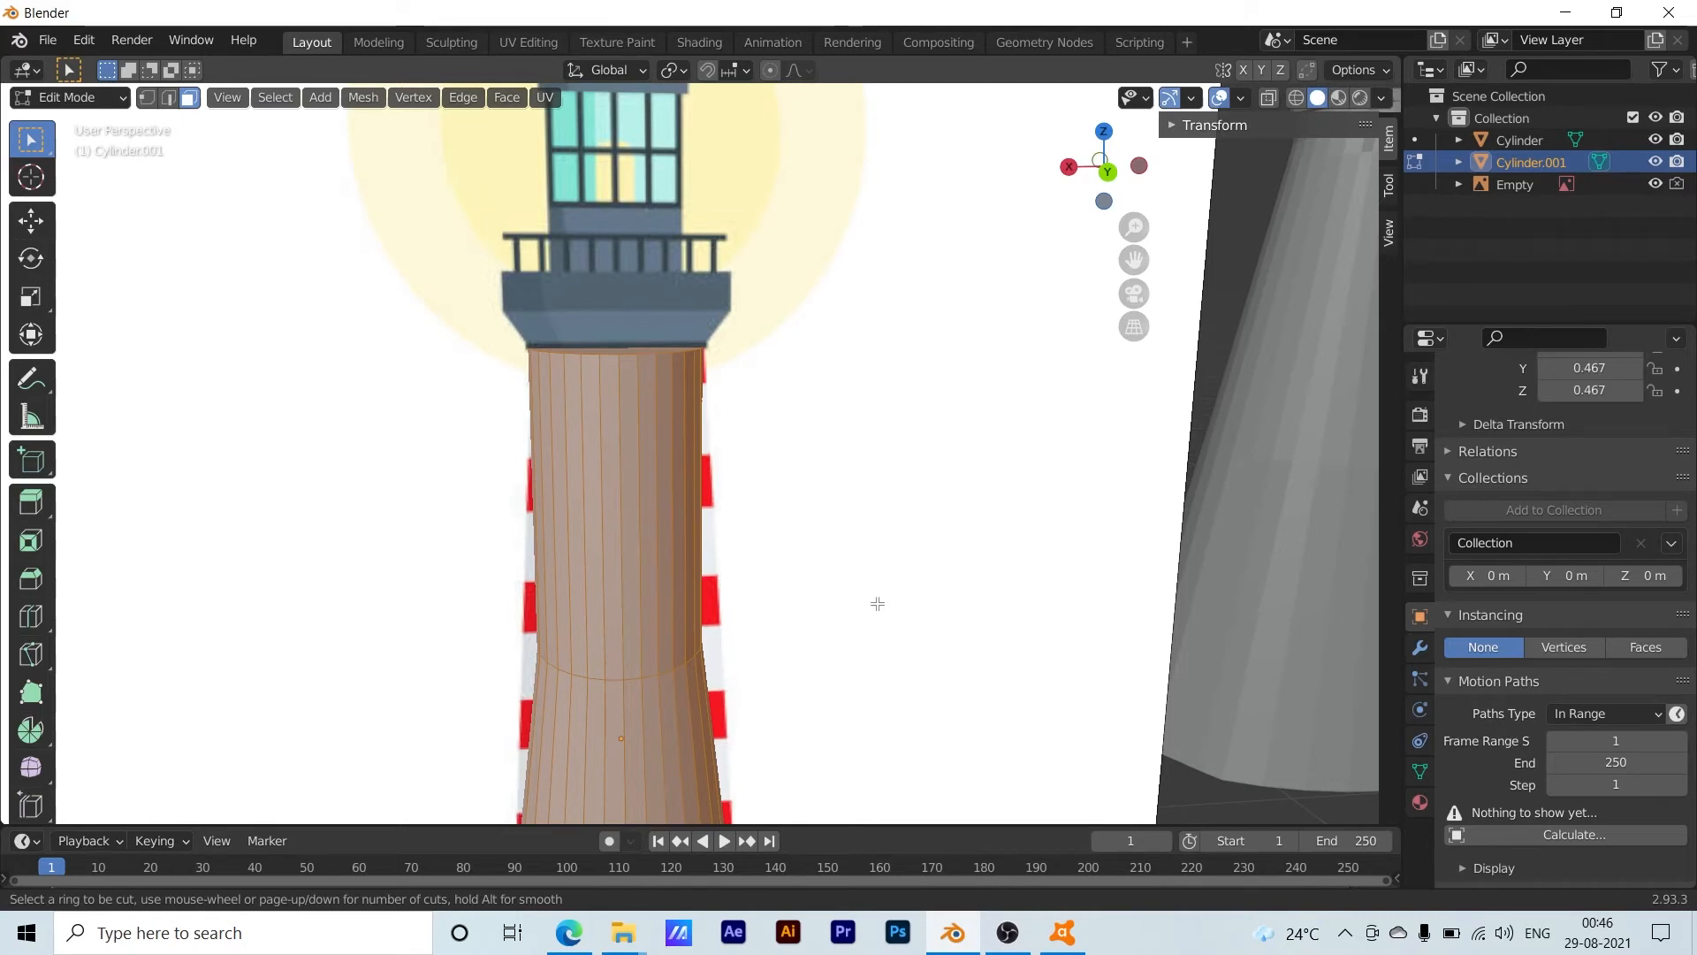
right_click(878, 602)
right_click(836, 610)
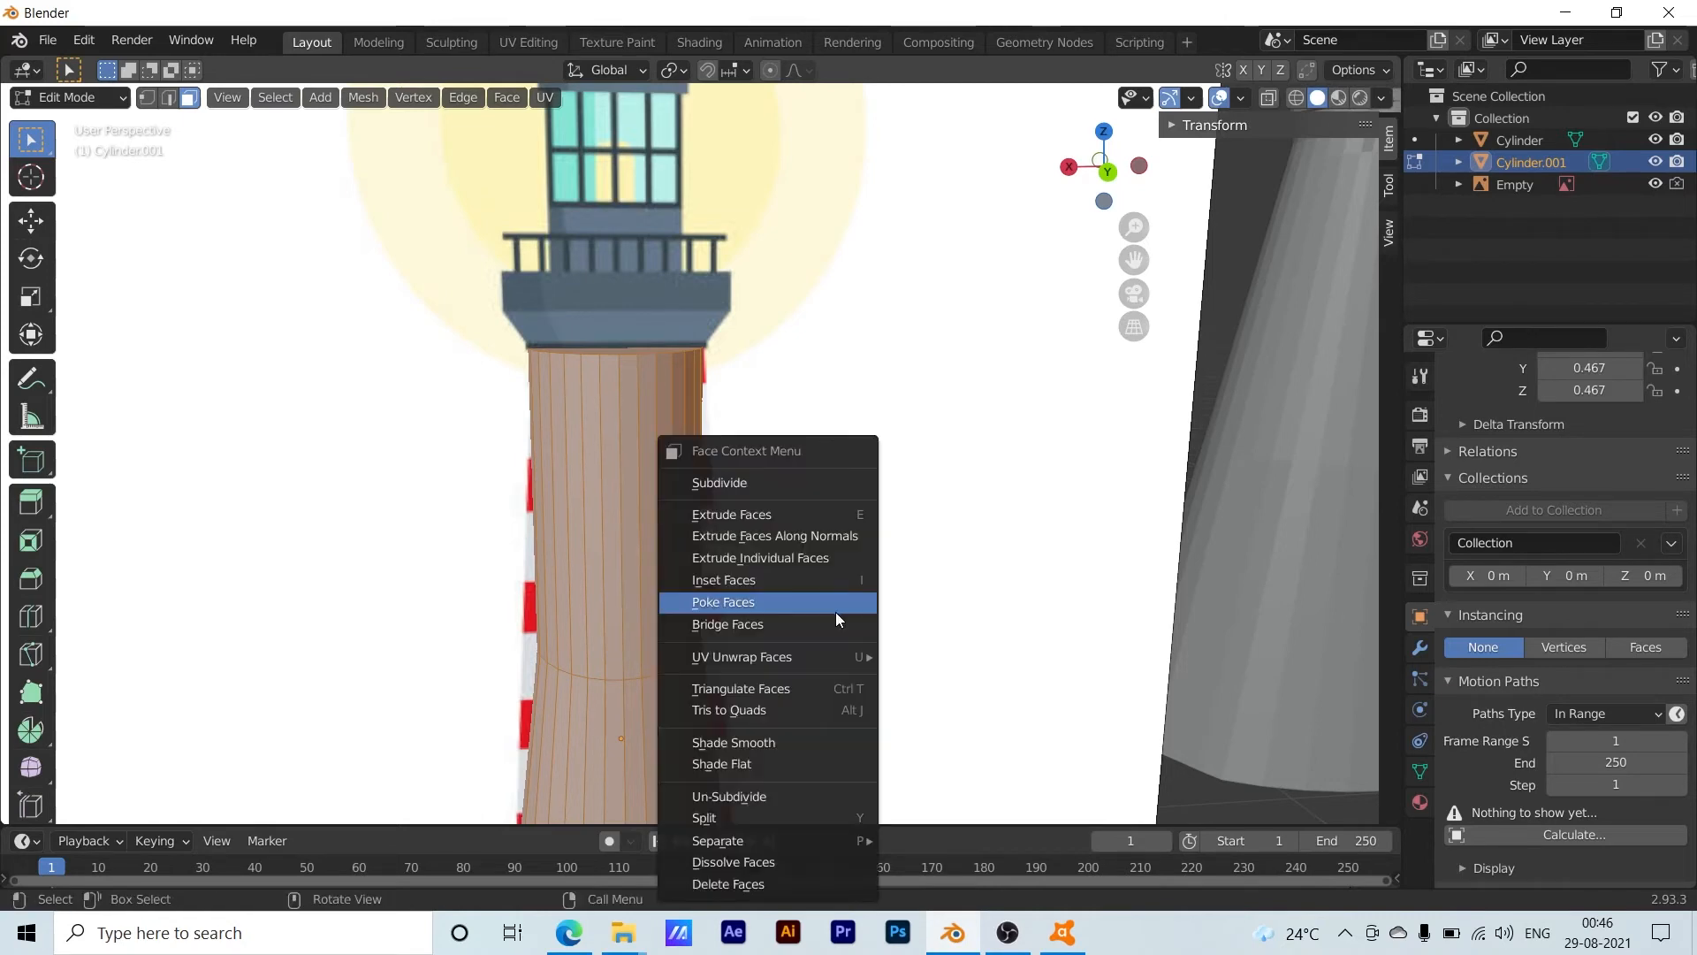
click(1010, 527)
scroll(841, 592, down, 3)
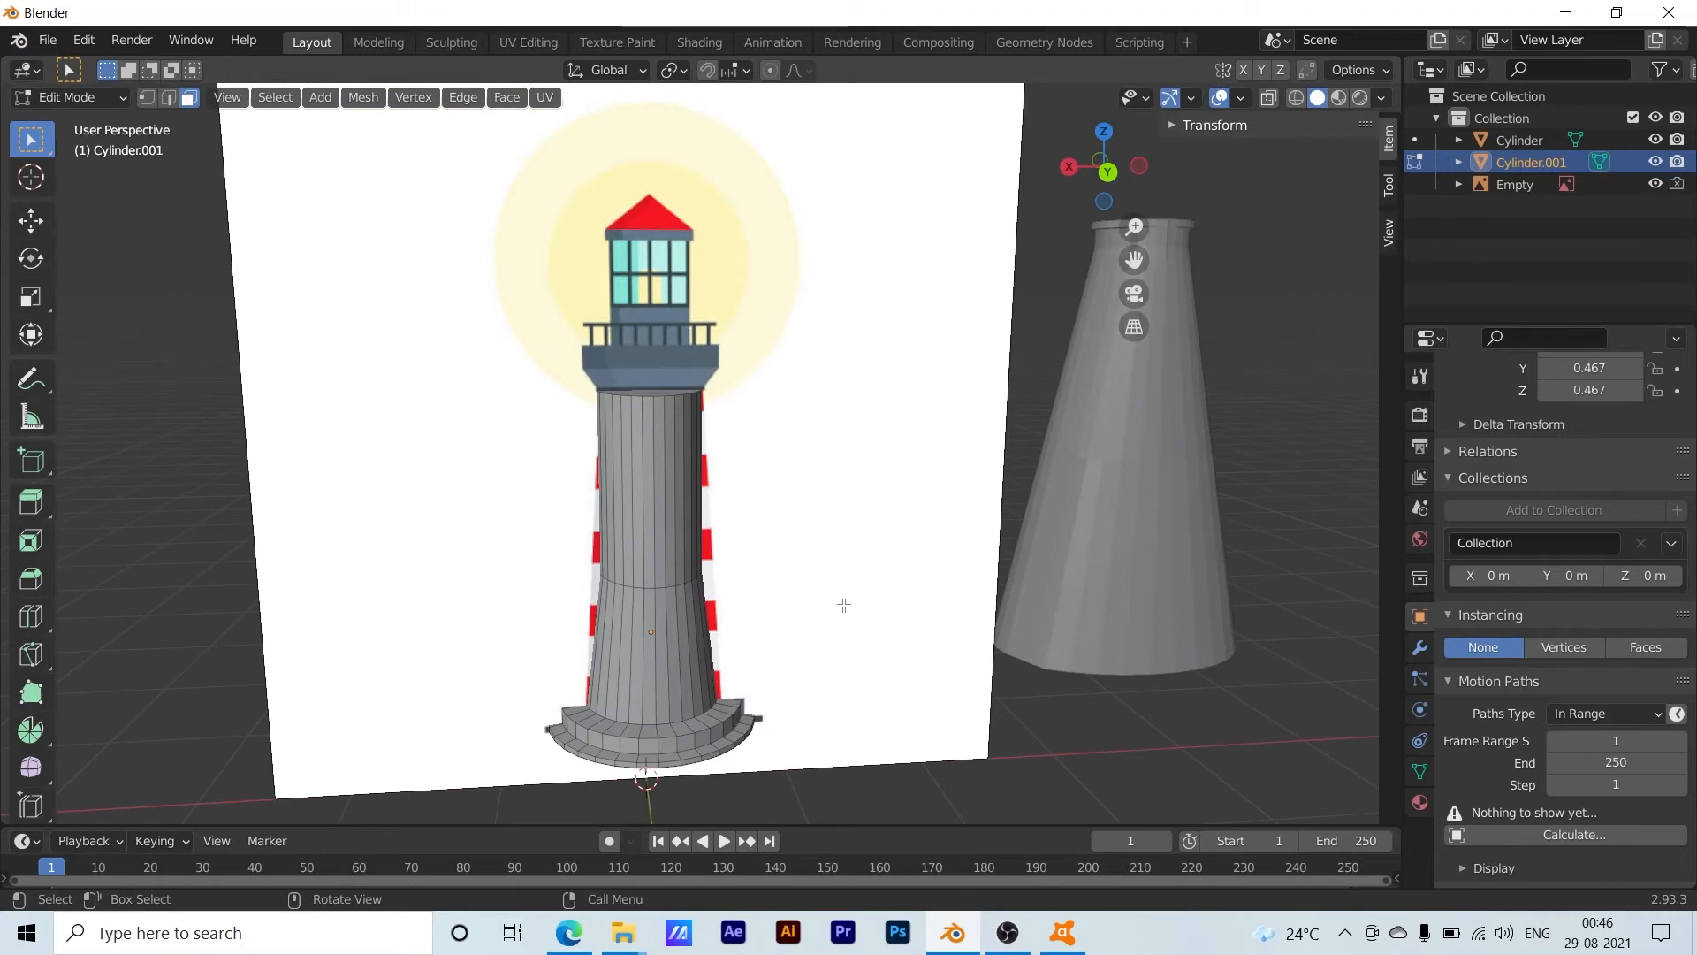
In front view, select the tower's top face and extrude it up slightly, about 0.013 m, to the reference gallery's underside
scroll(843, 606, up, 3)
scroll(844, 606, up, 2)
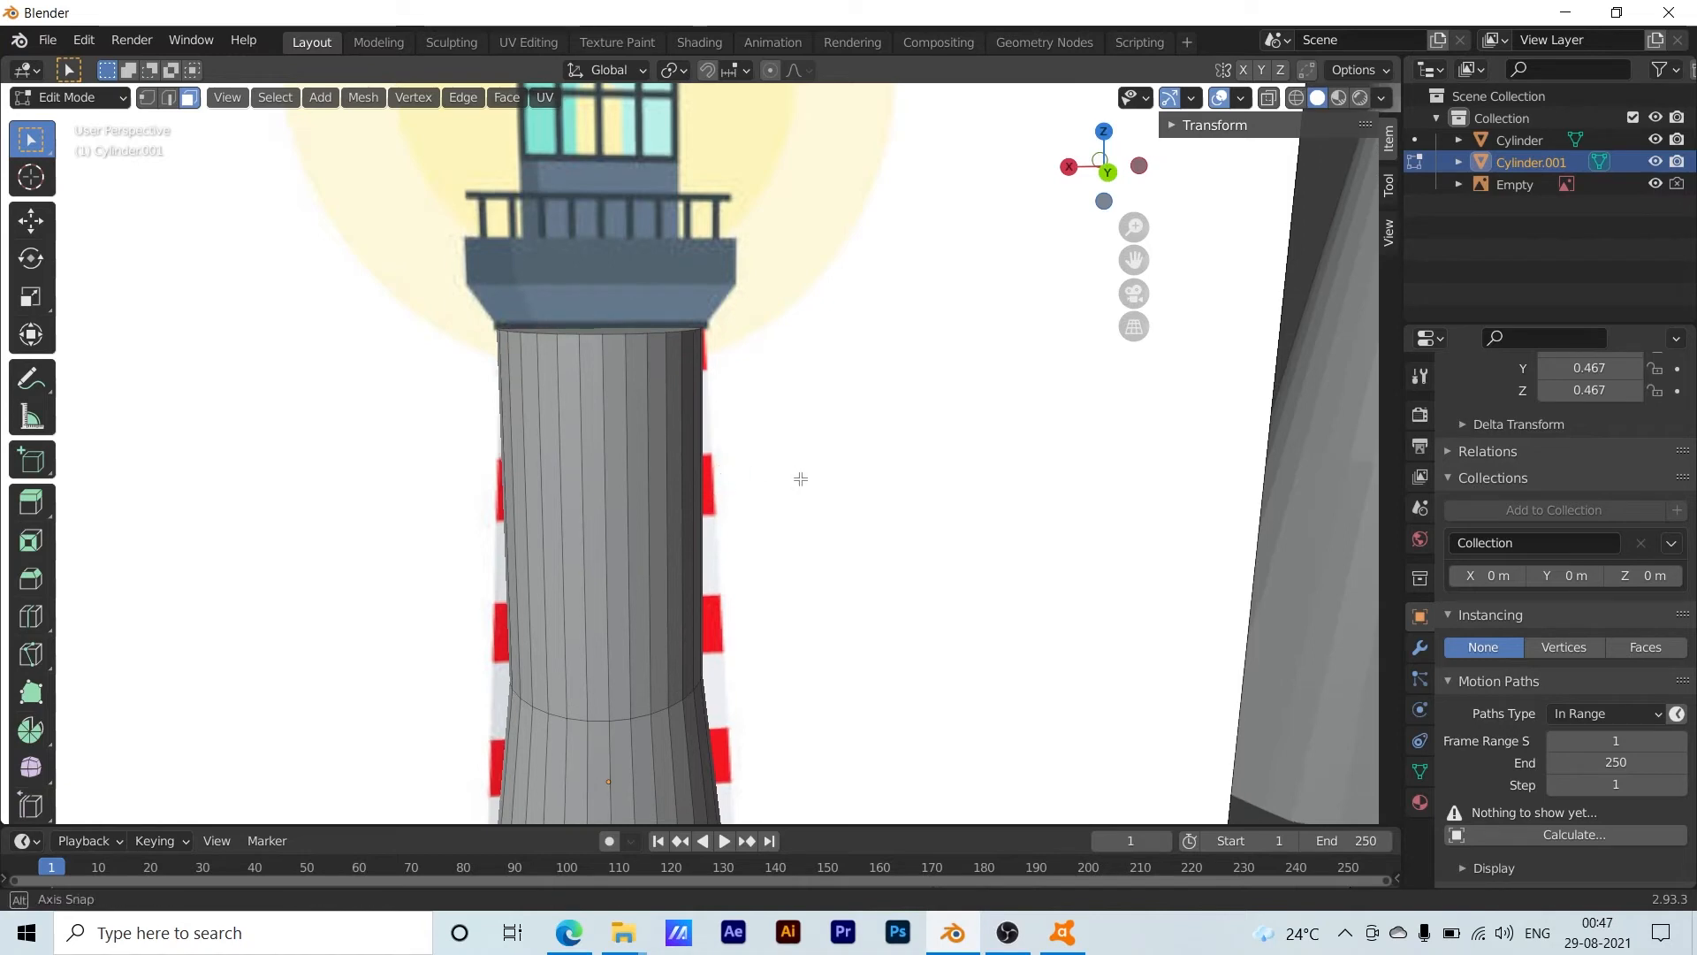
key(grave)
key(f)
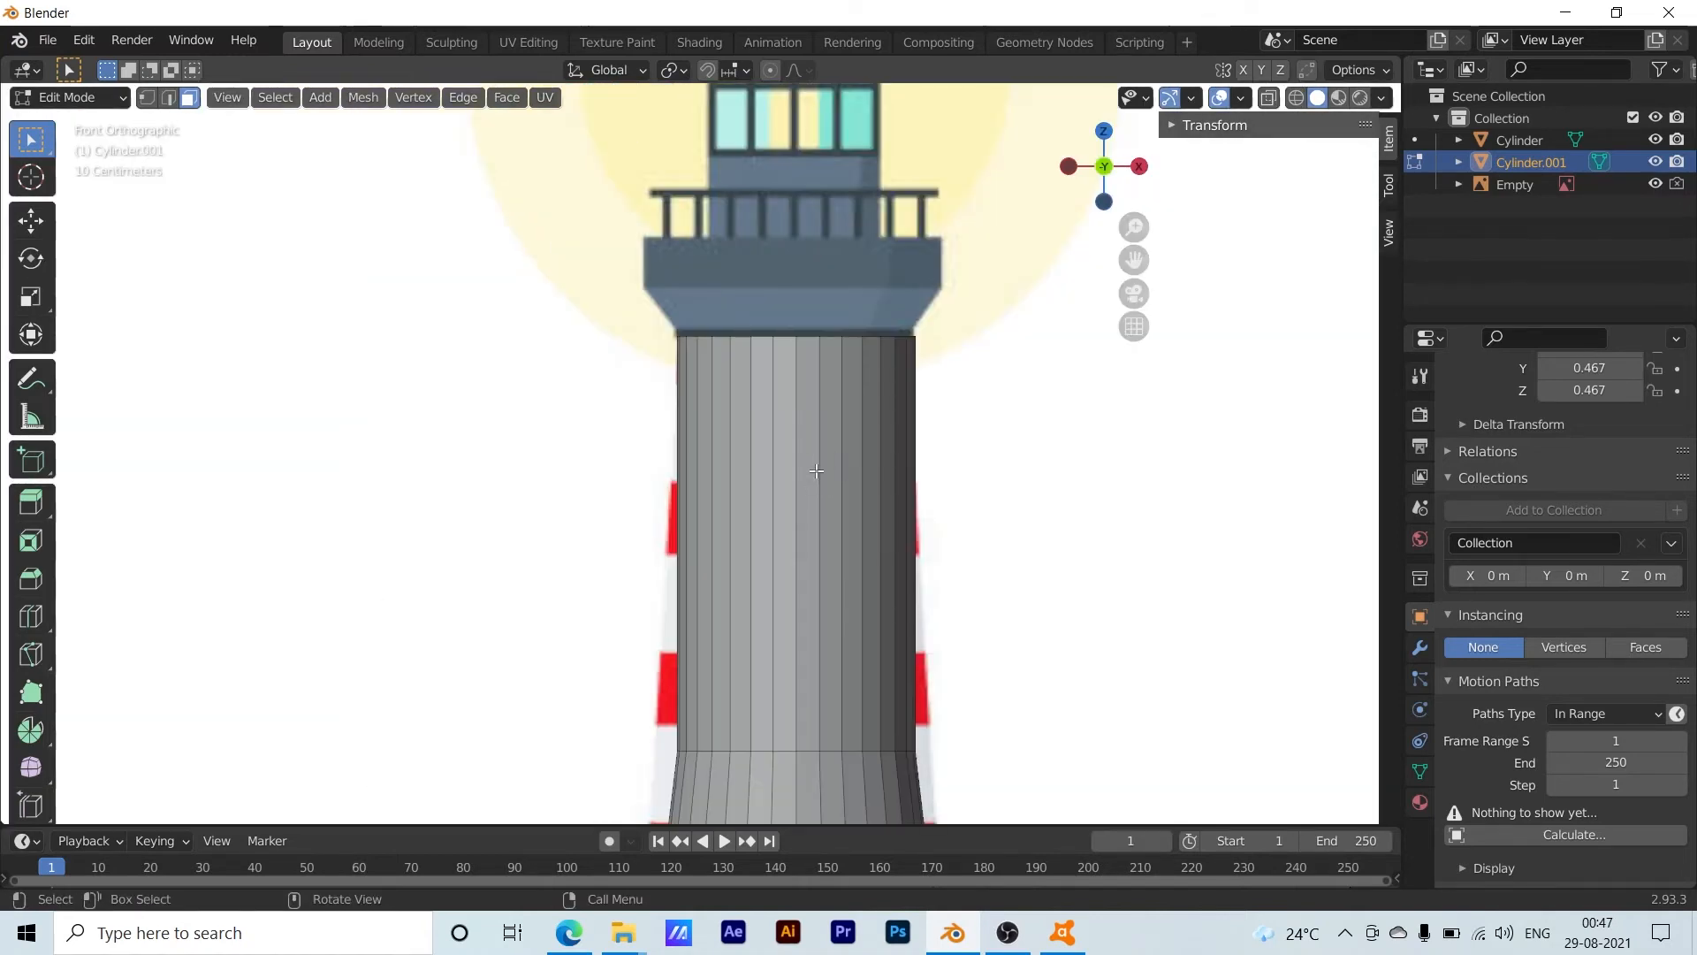
middle_drag(837, 357, 985, 463)
key(grave)
key(7)
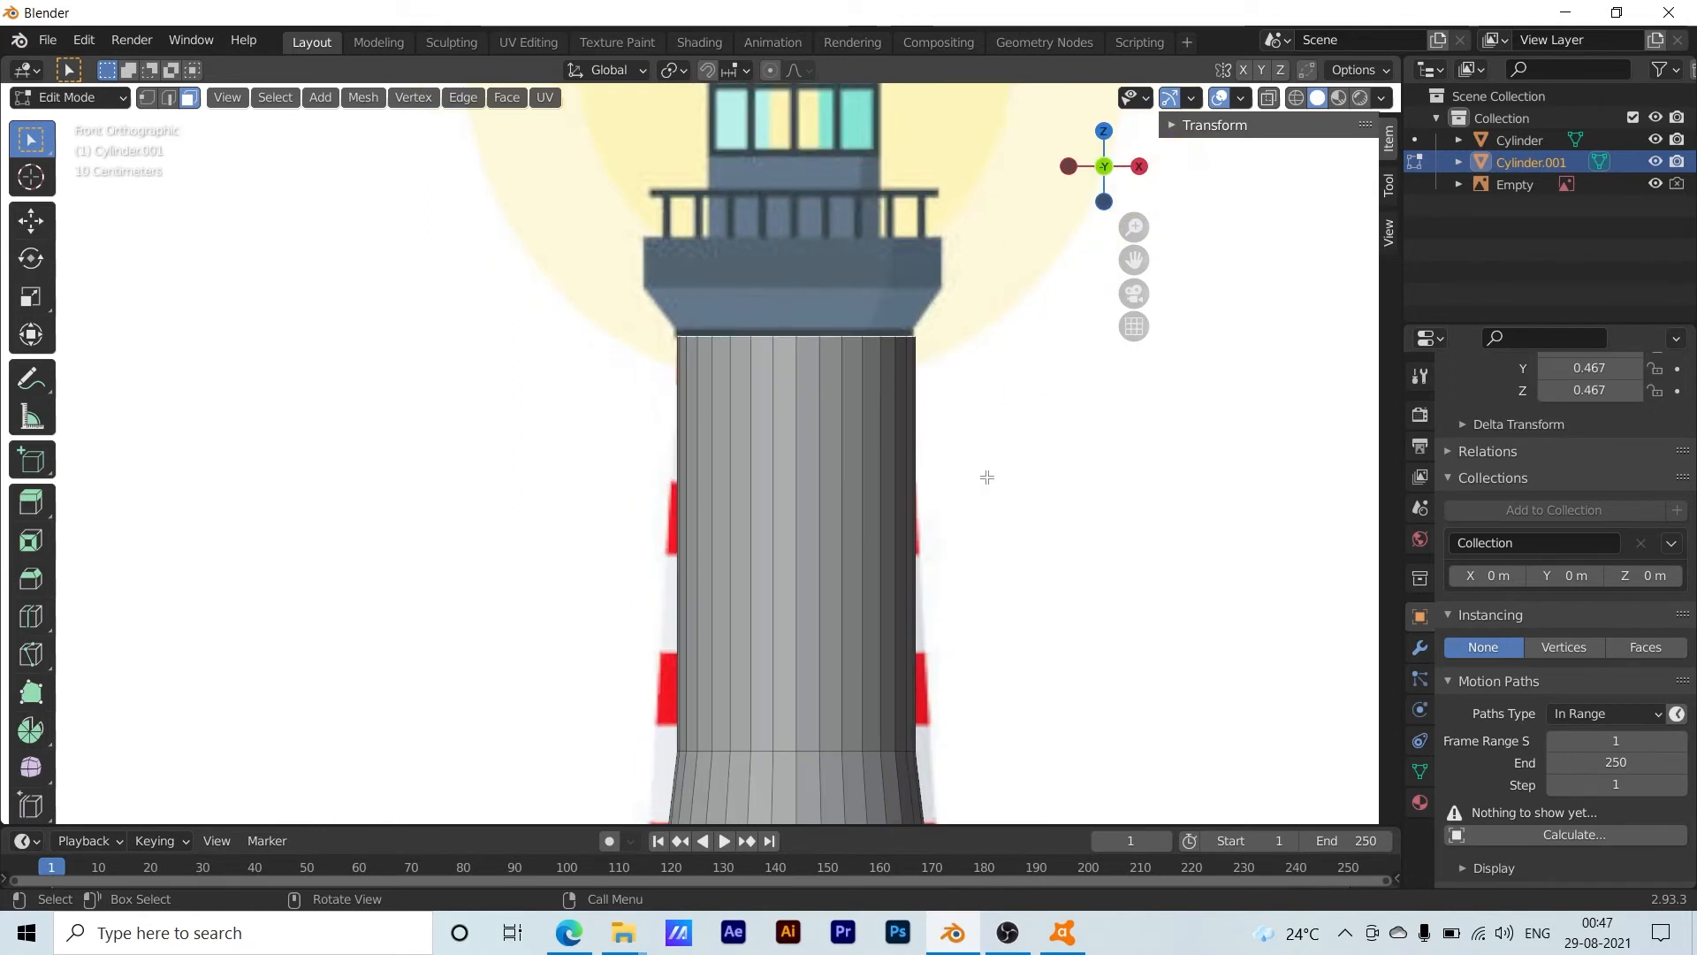
key(e)
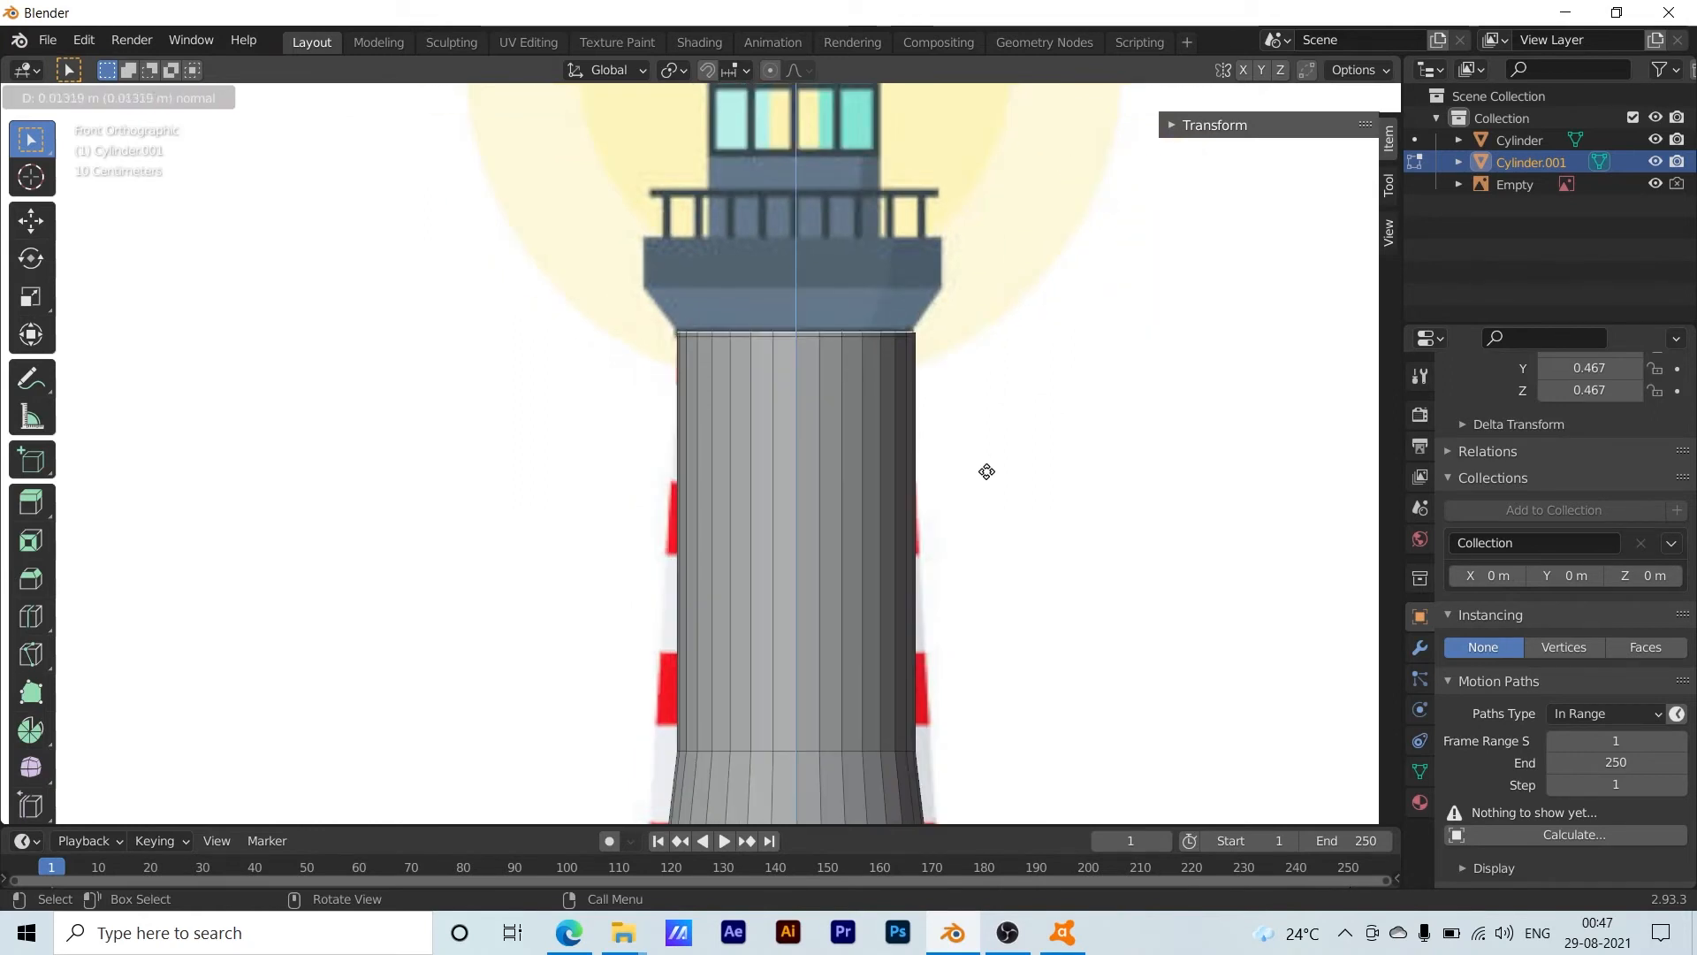
click(986, 471)
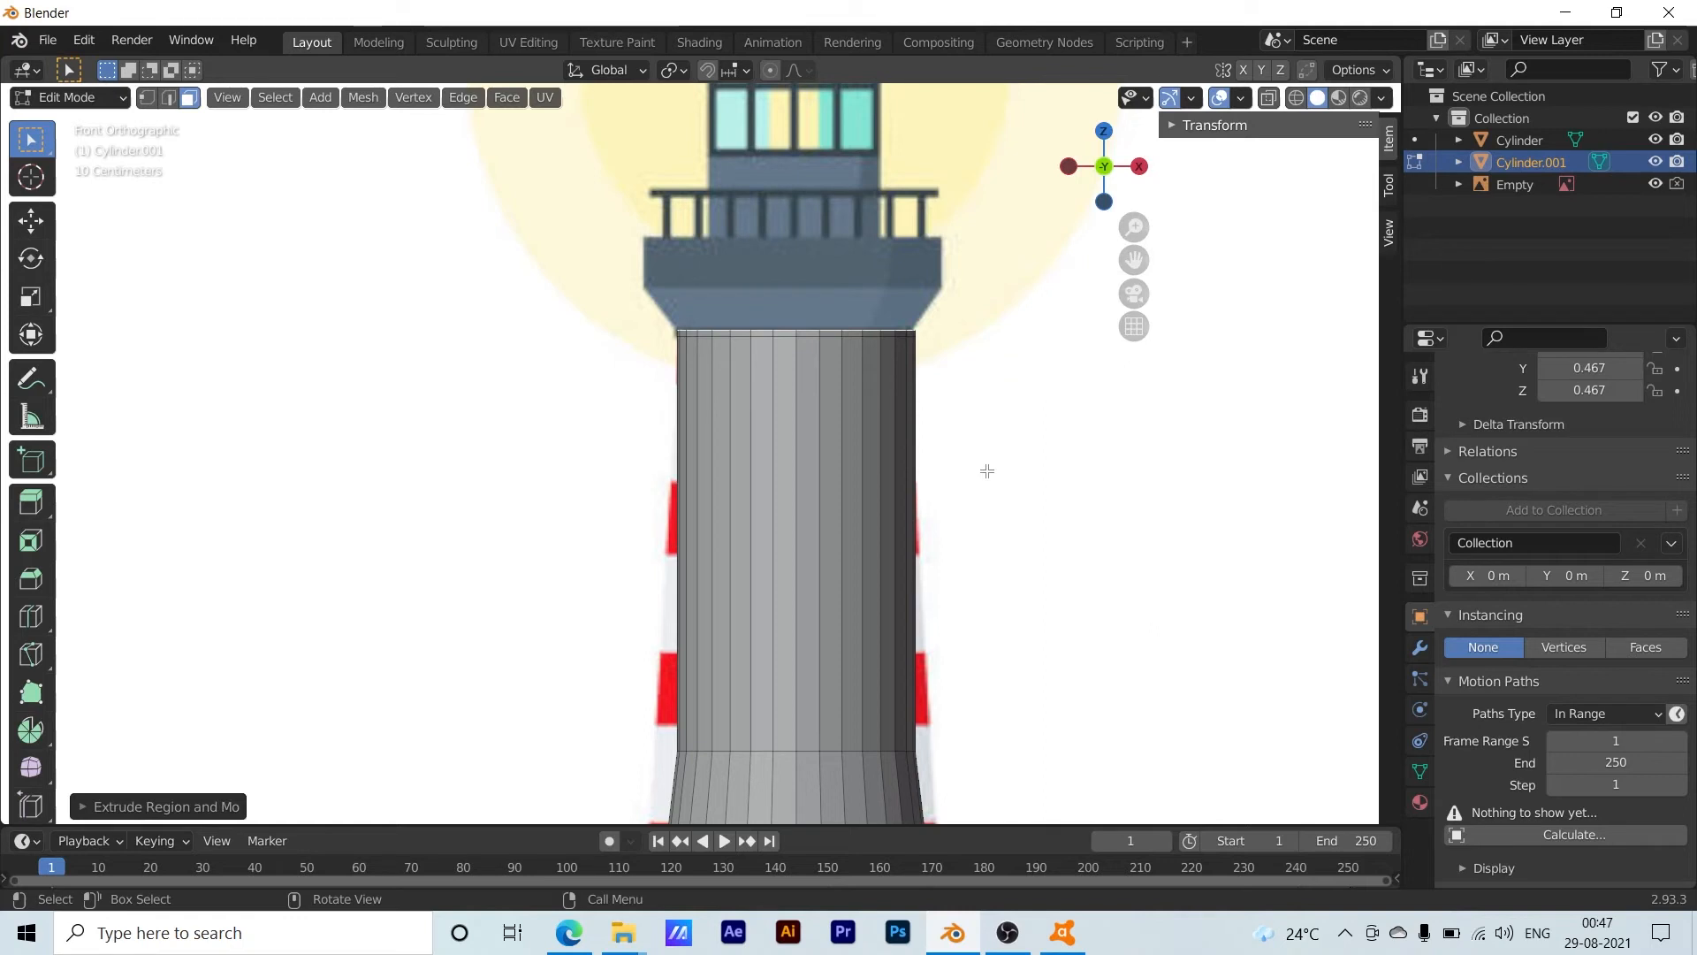
Form the gallery's flared underside by extruding about 0.137 m and scaling to about 1.27, and extrude its vertical rim to the railing's foot
key(e)
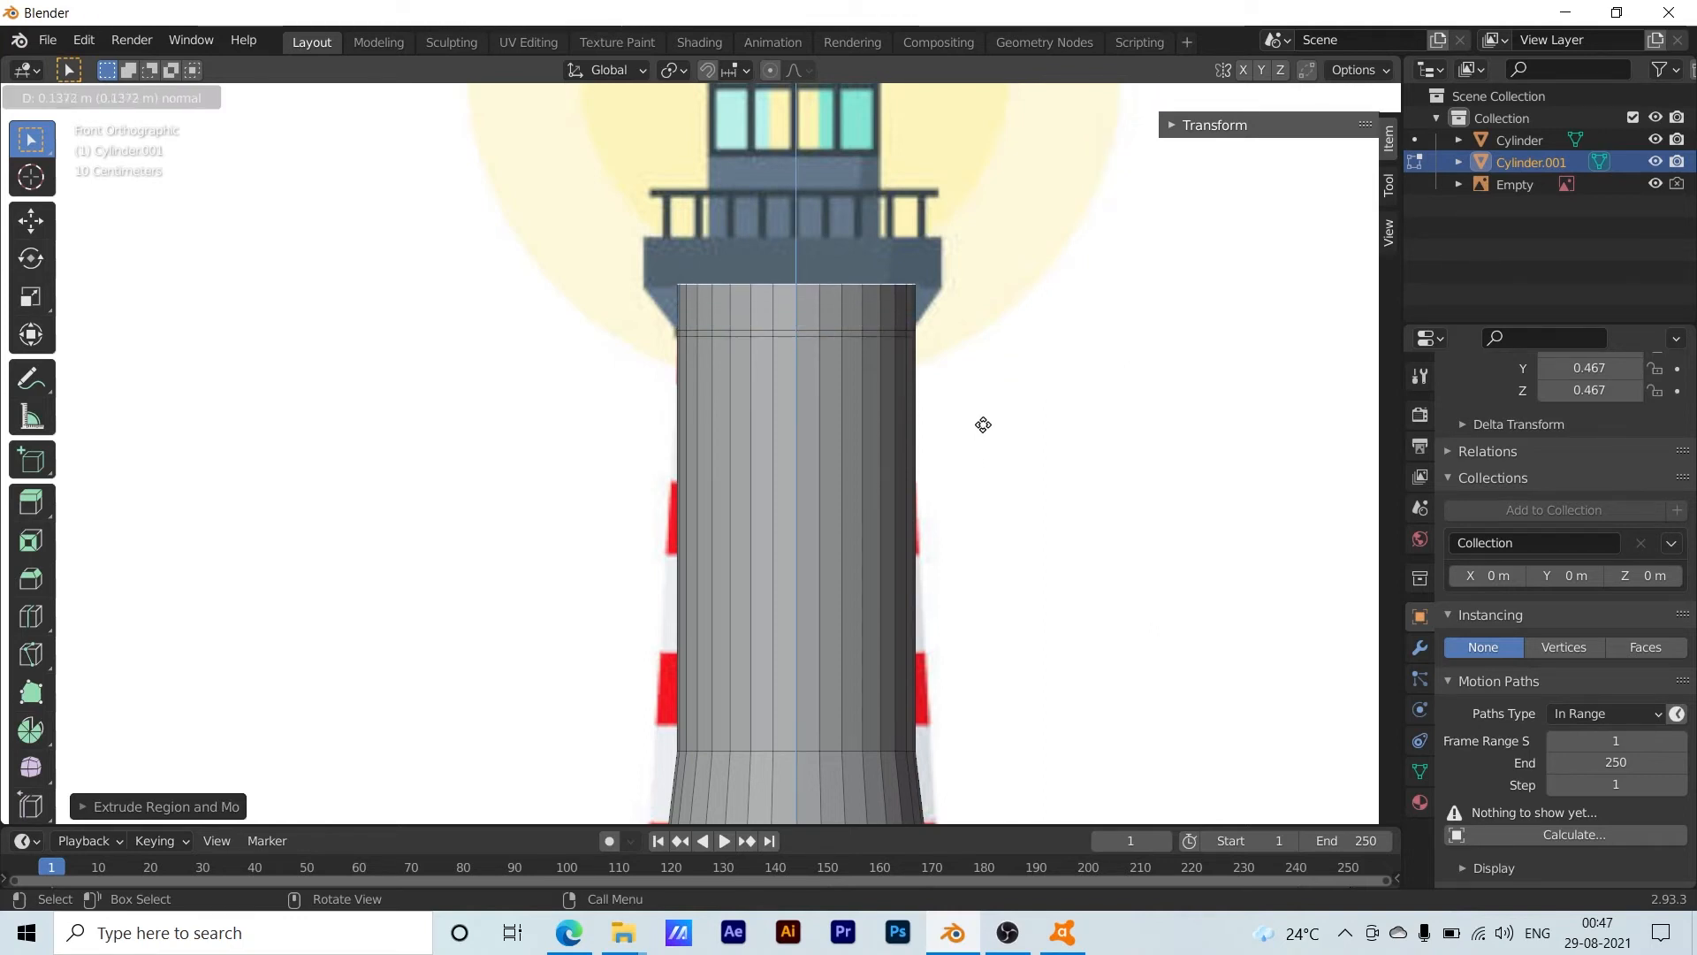
click(983, 424)
key(s)
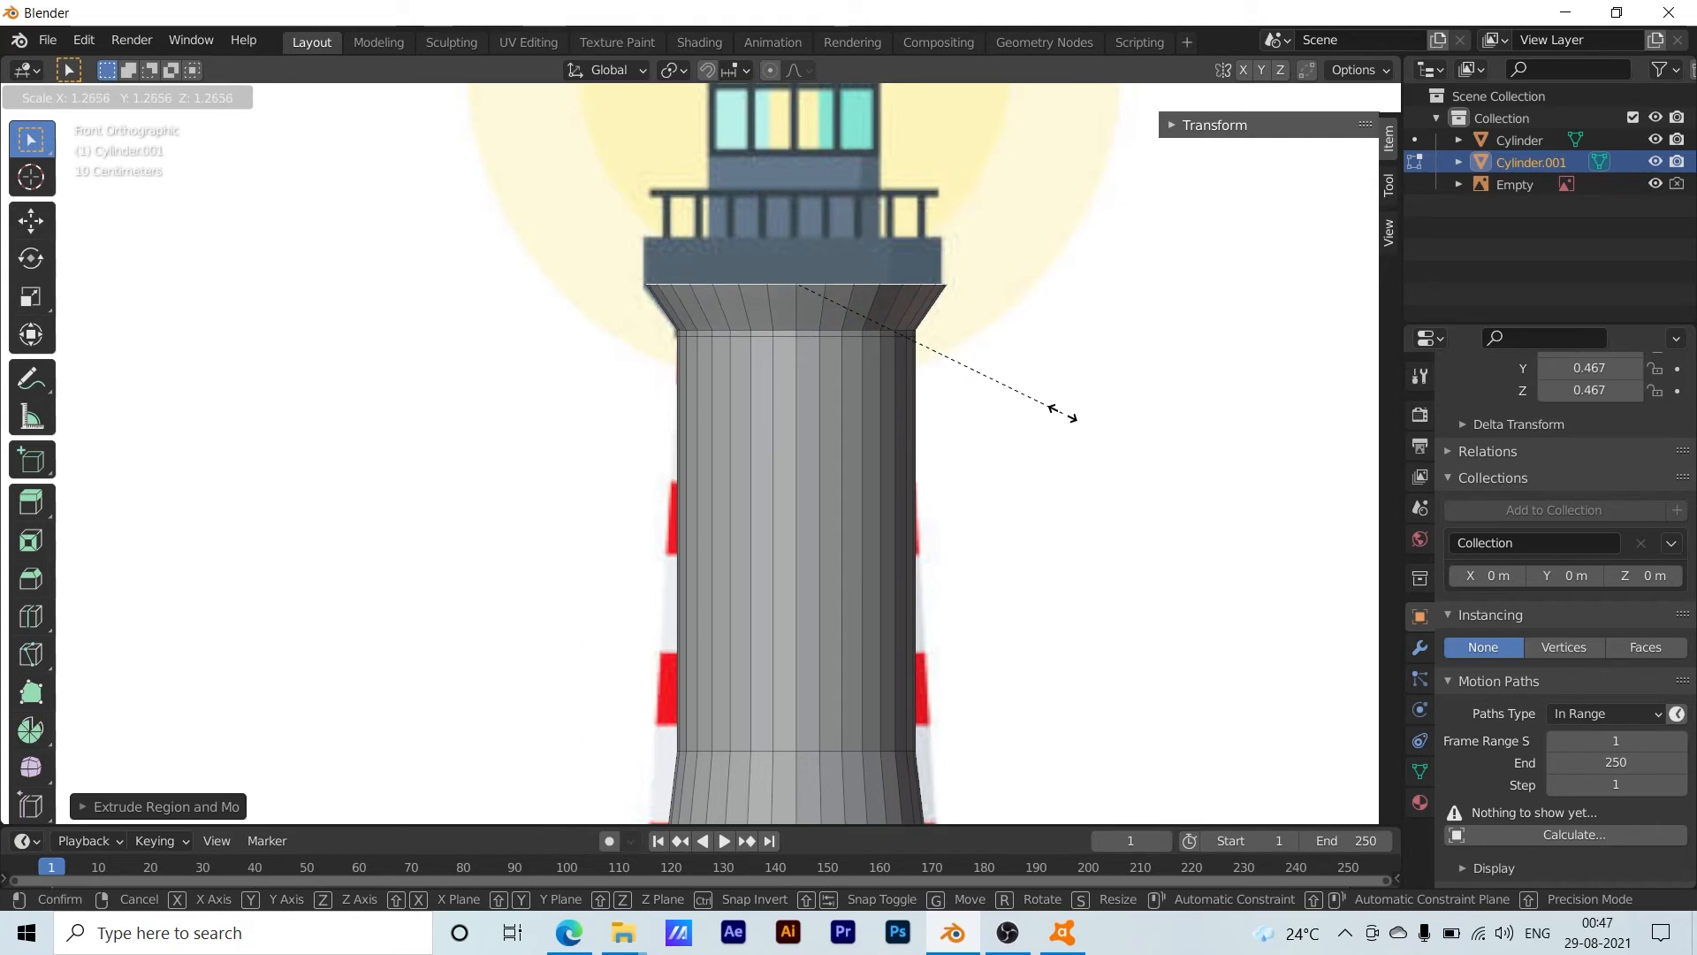
click(1063, 414)
key(e)
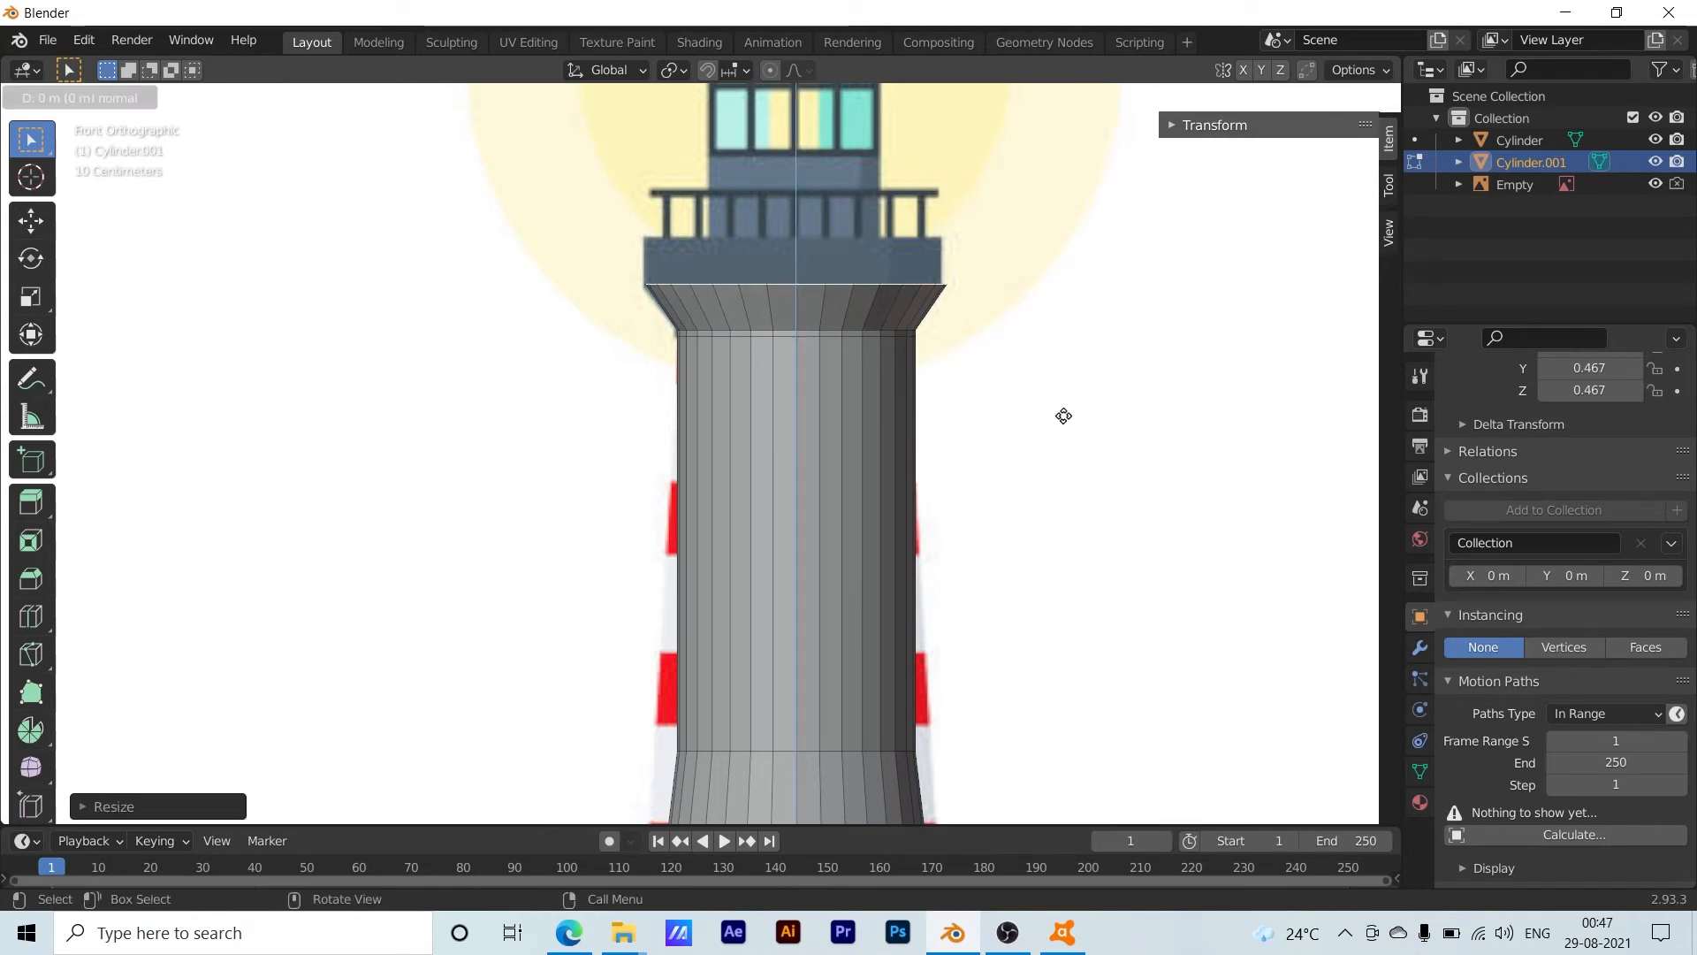
click(1066, 369)
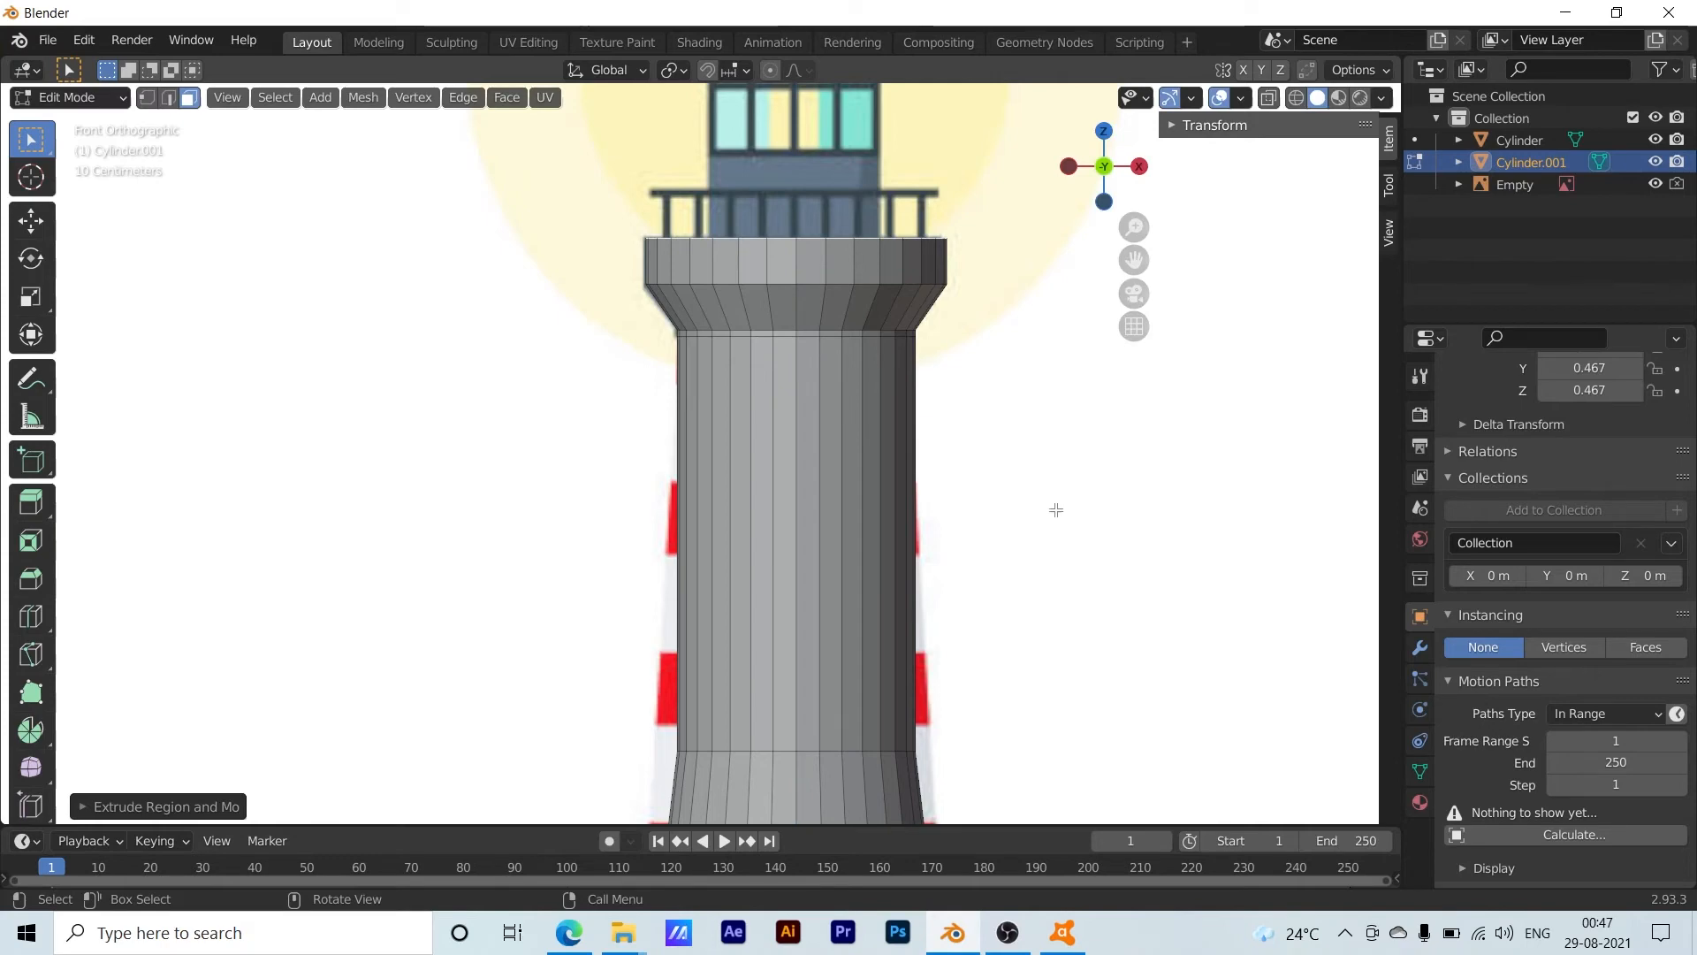
Select the front faces of the tower shaft and add one loop cut around the middle of its lower section
middle_drag(1102, 465, 629, 602)
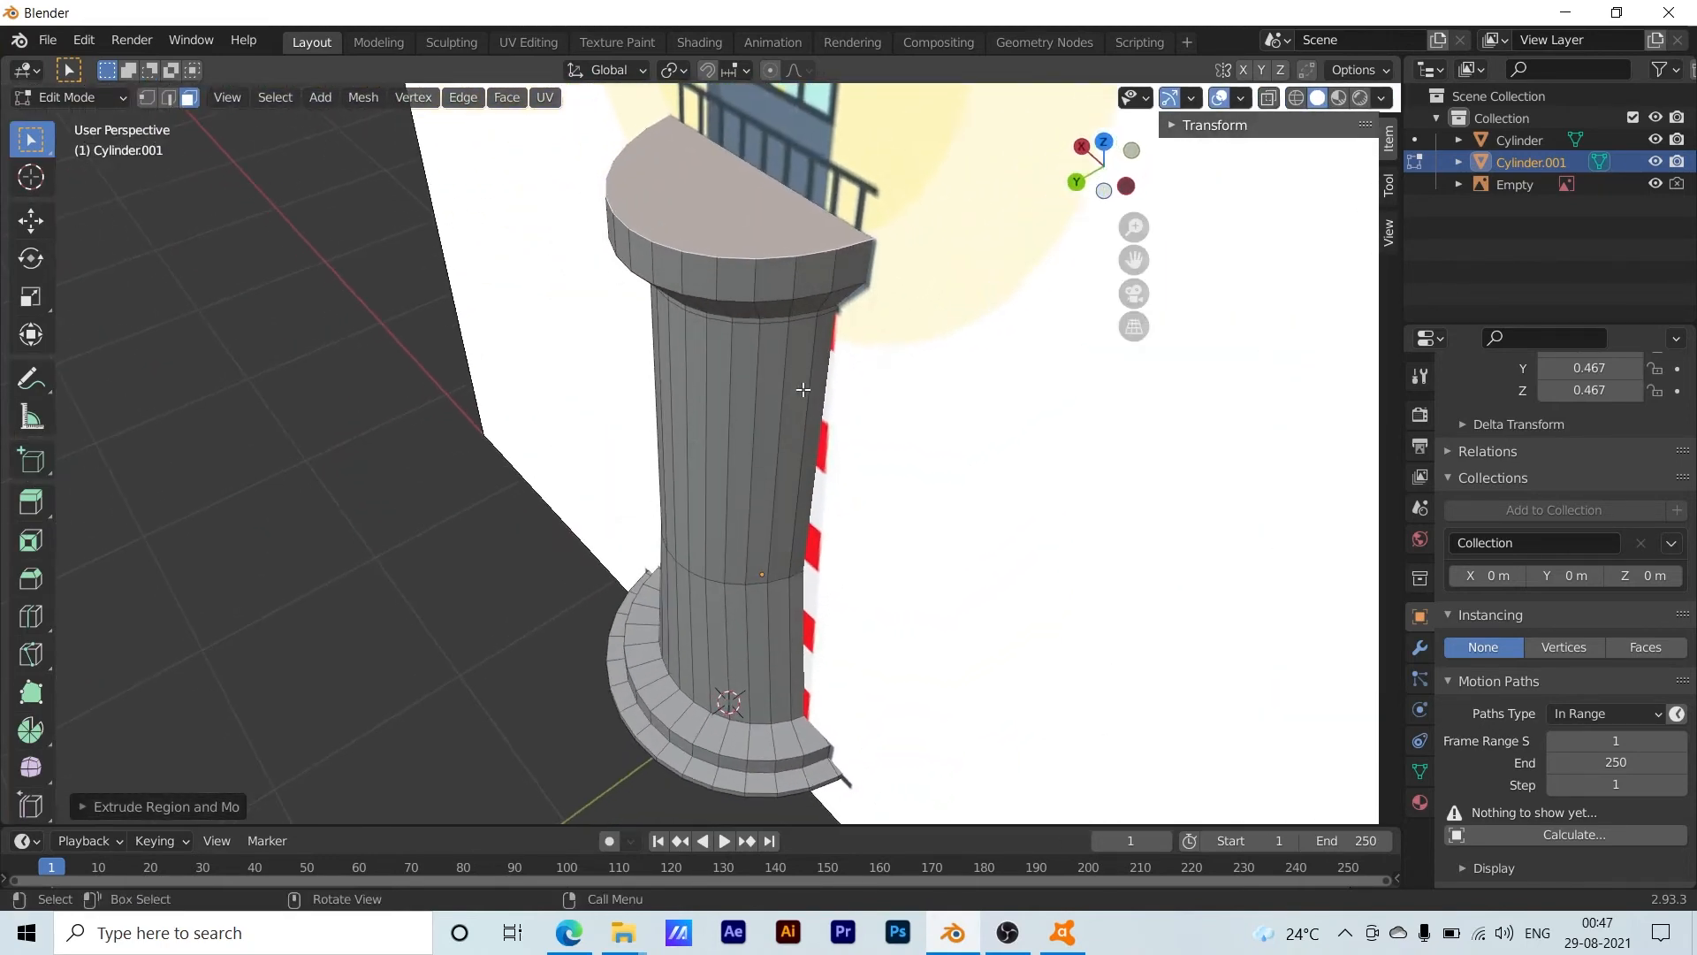
middle_drag(802, 390, 519, 379)
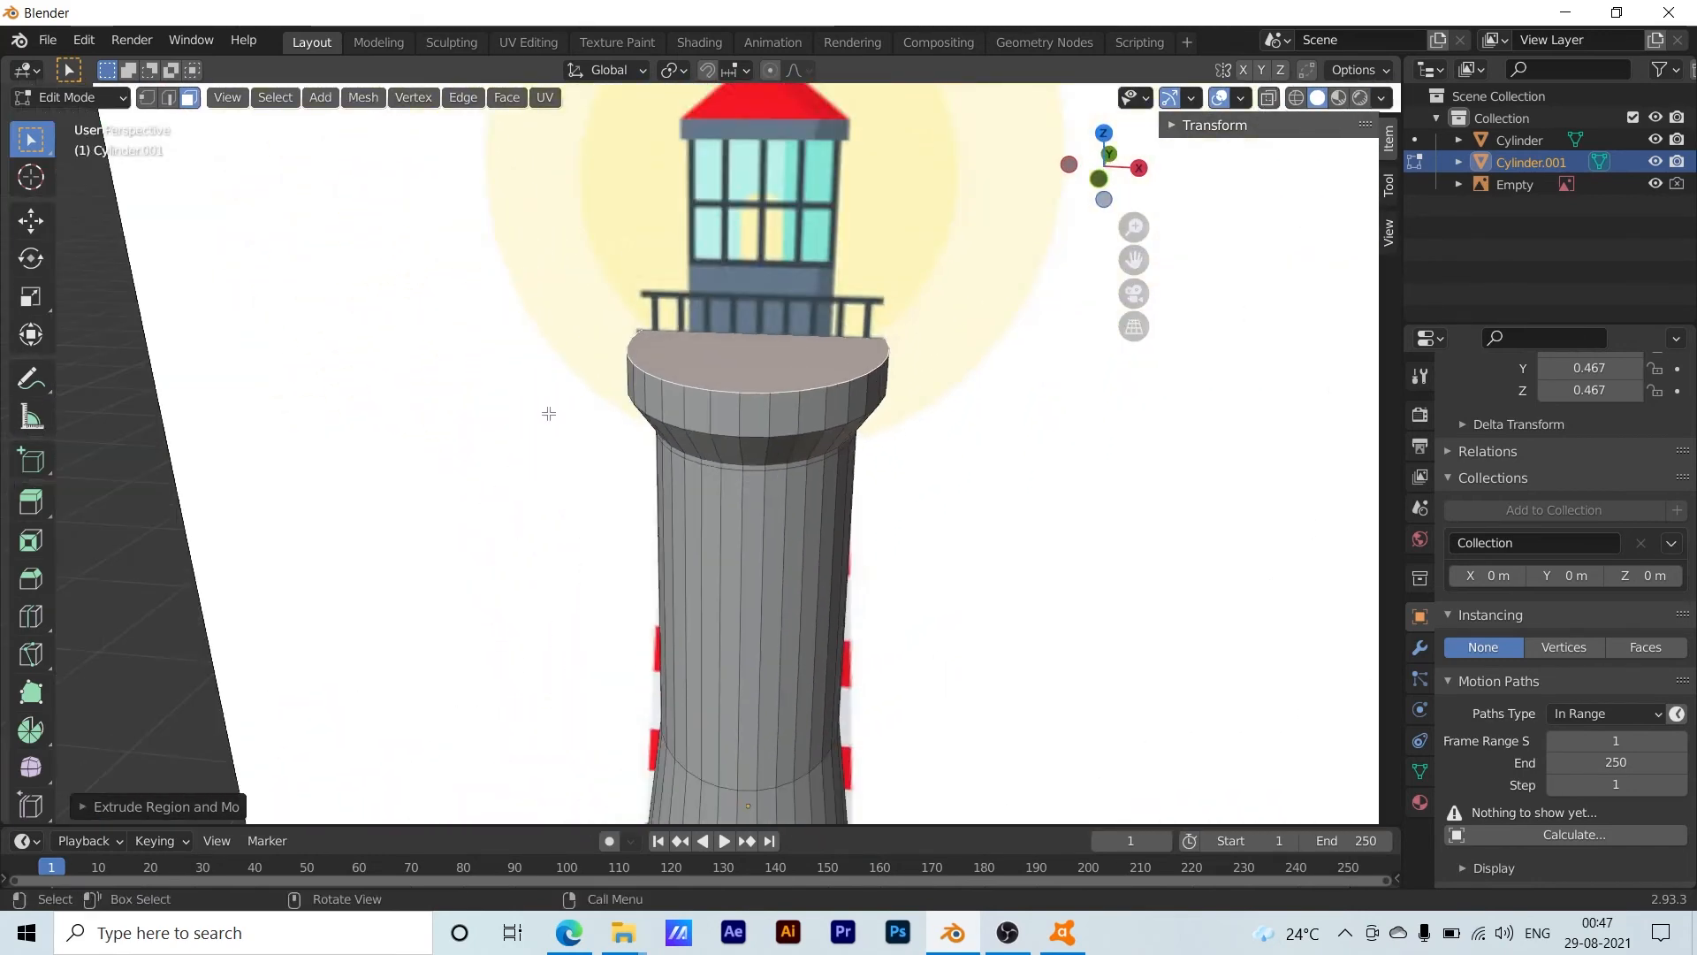
scroll(548, 414, down, 4)
middle_drag(889, 547, 904, 488)
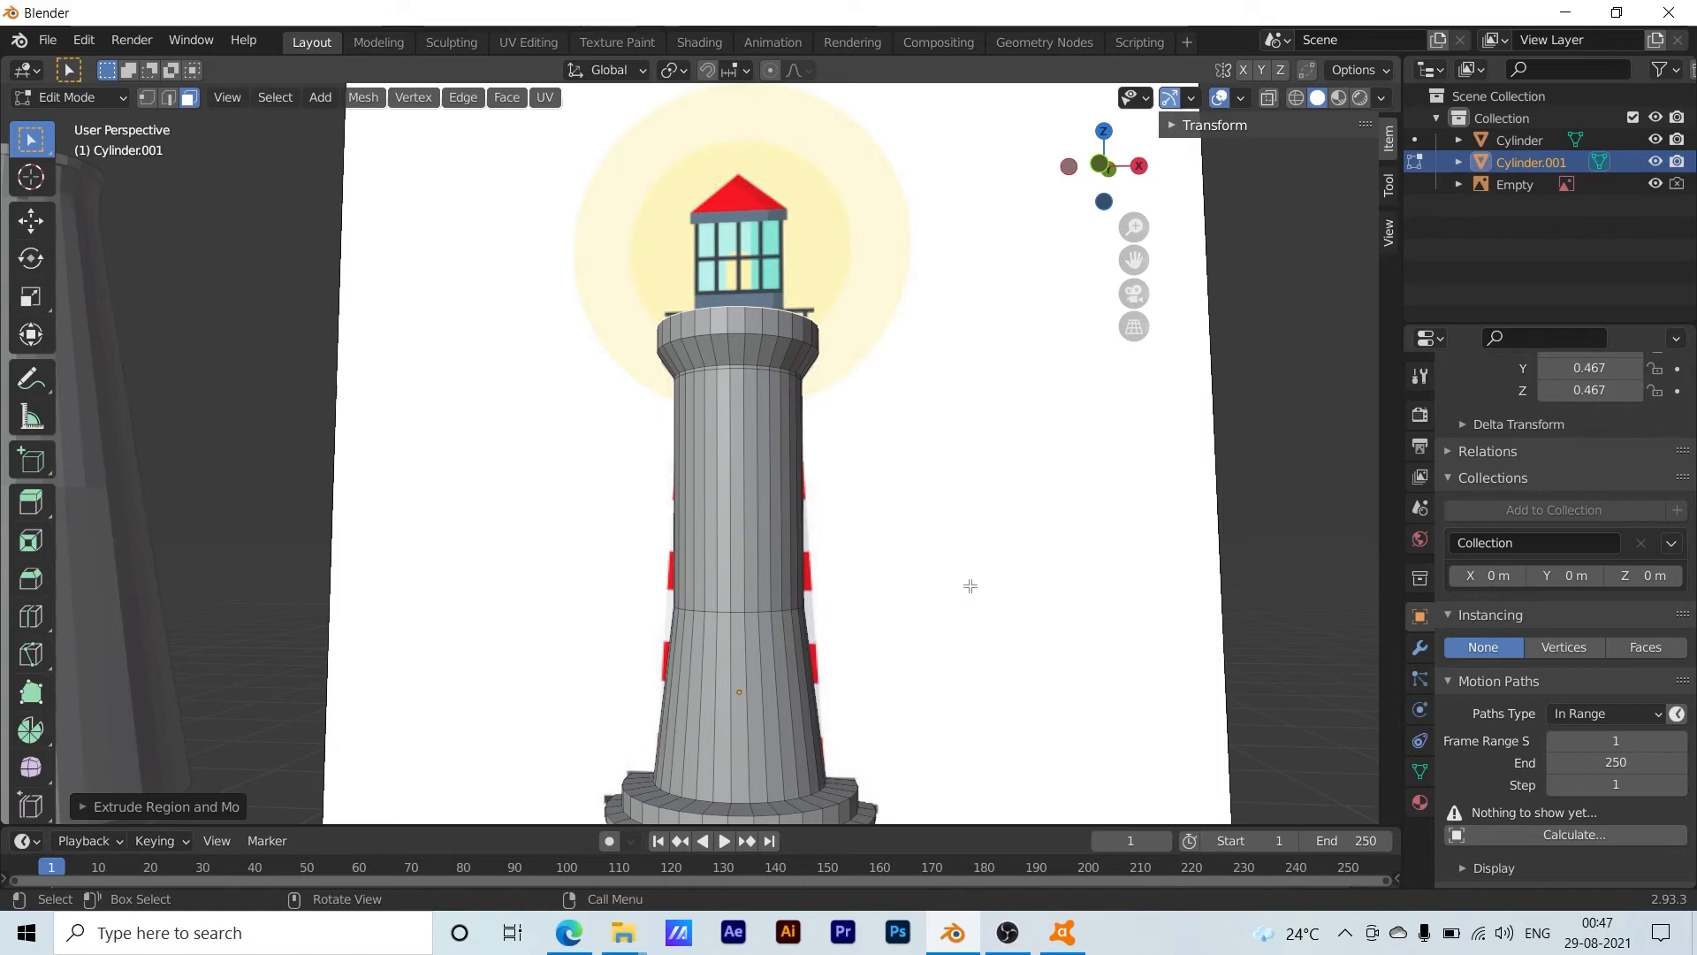
middle_drag(1001, 636, 879, 693)
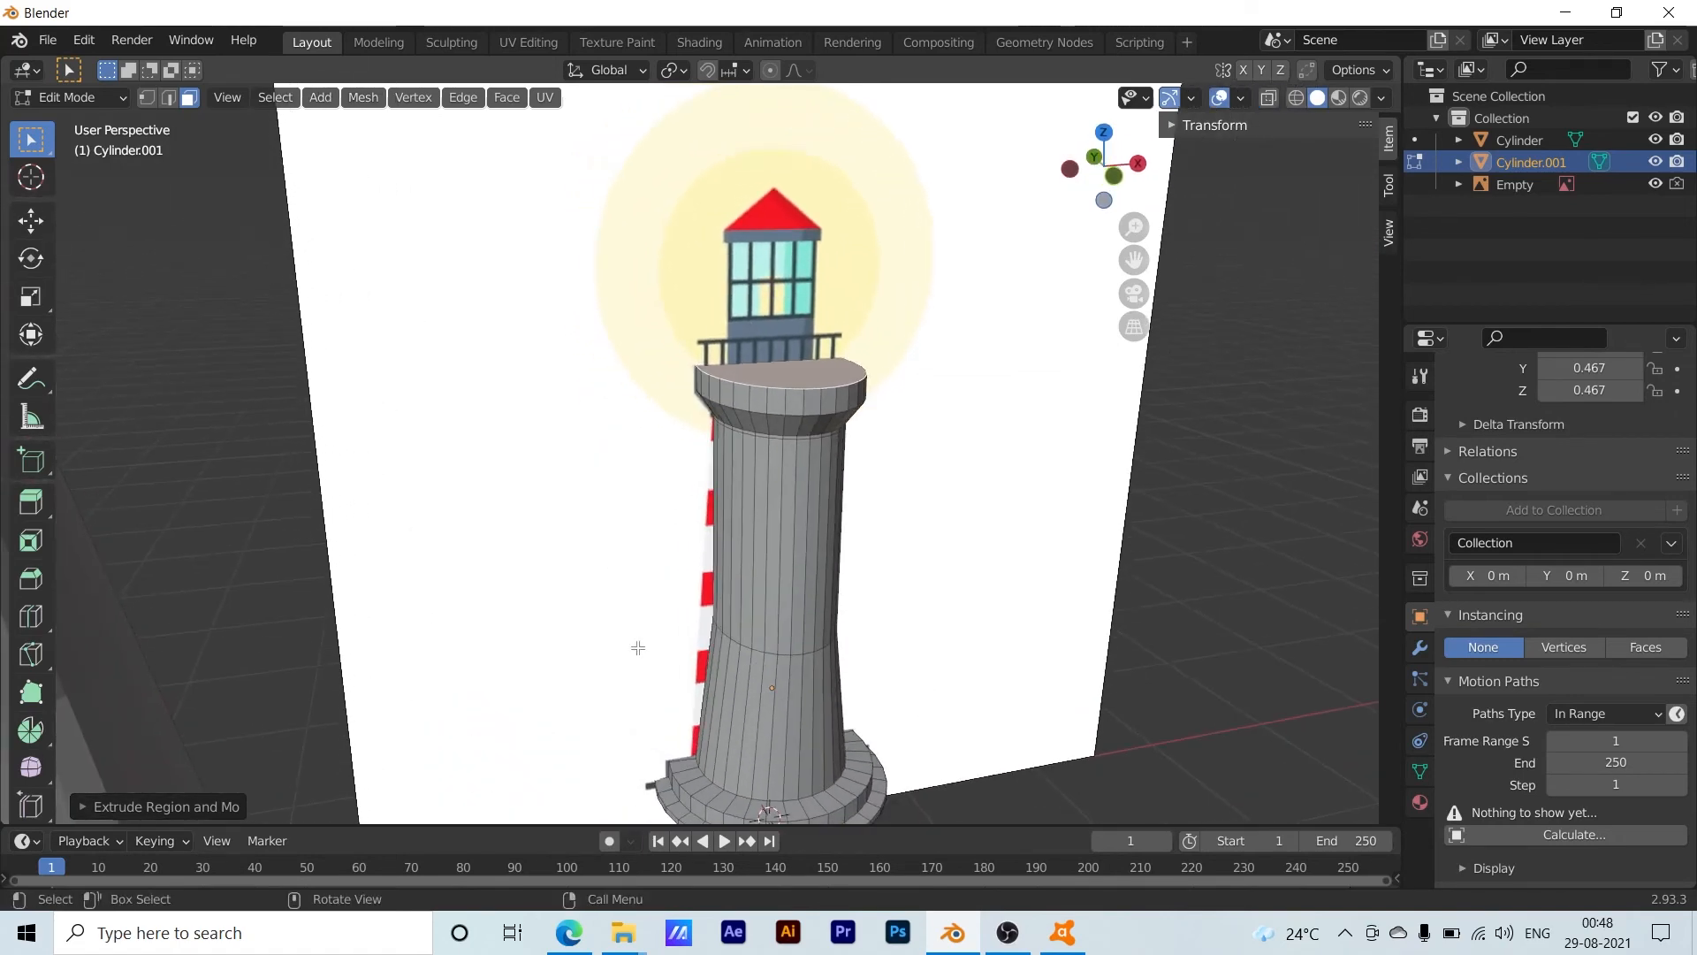
middle_drag(639, 648, 942, 631)
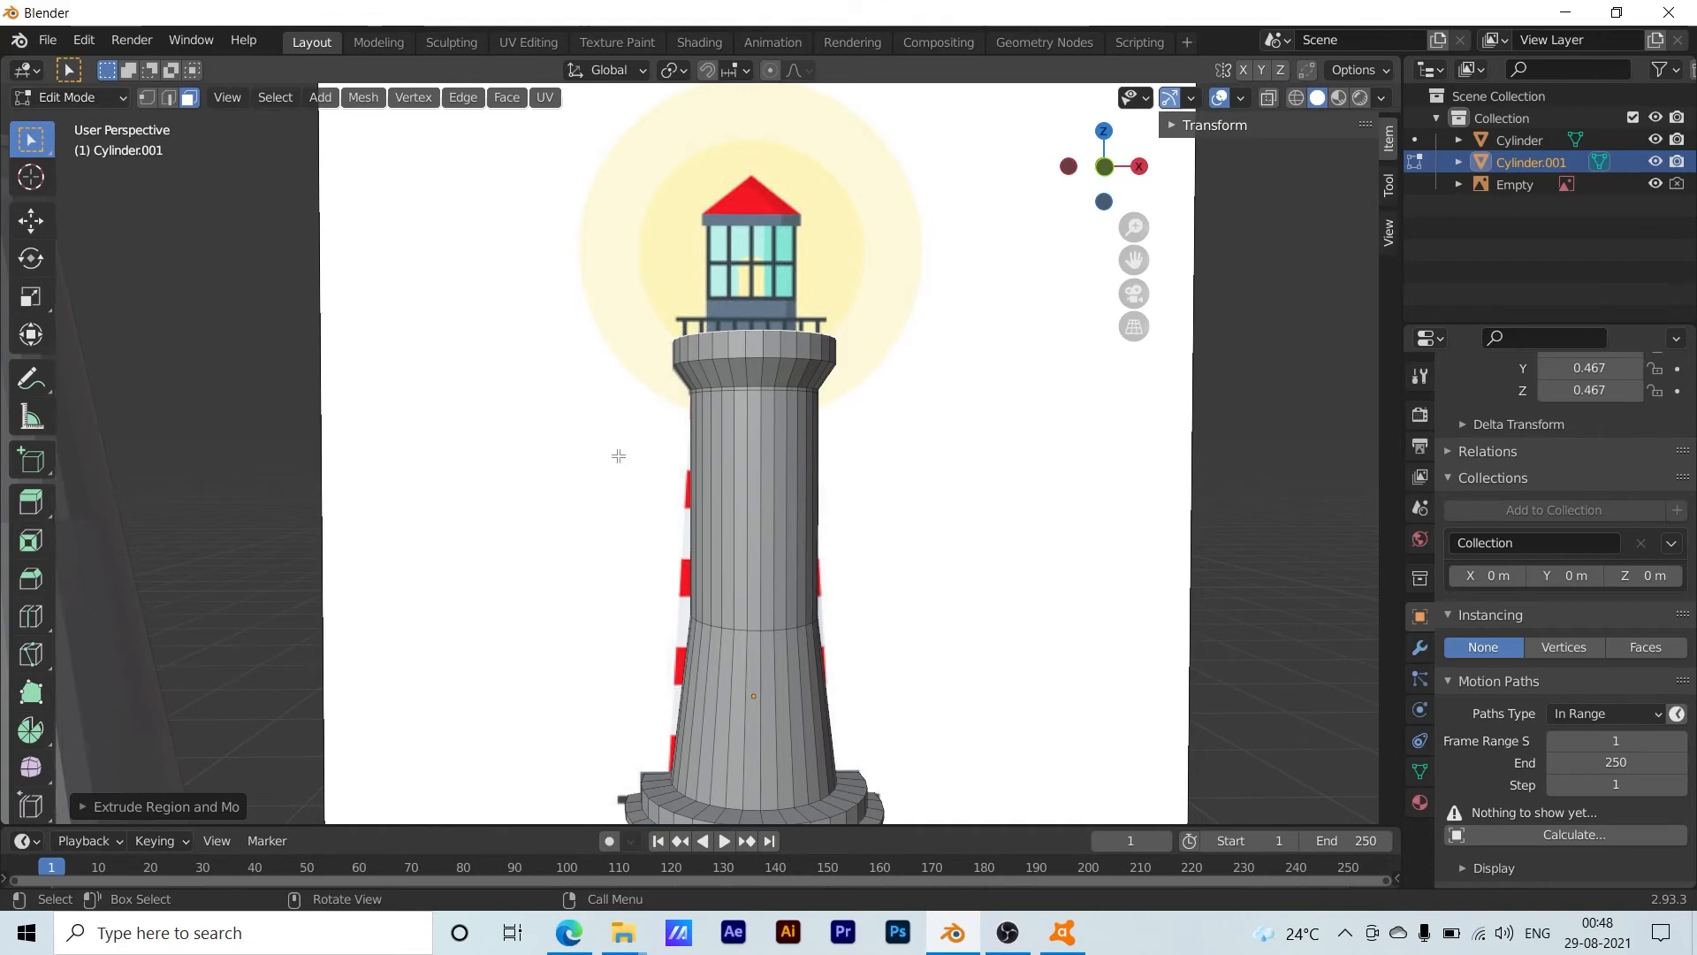
drag(618, 456, 989, 686)
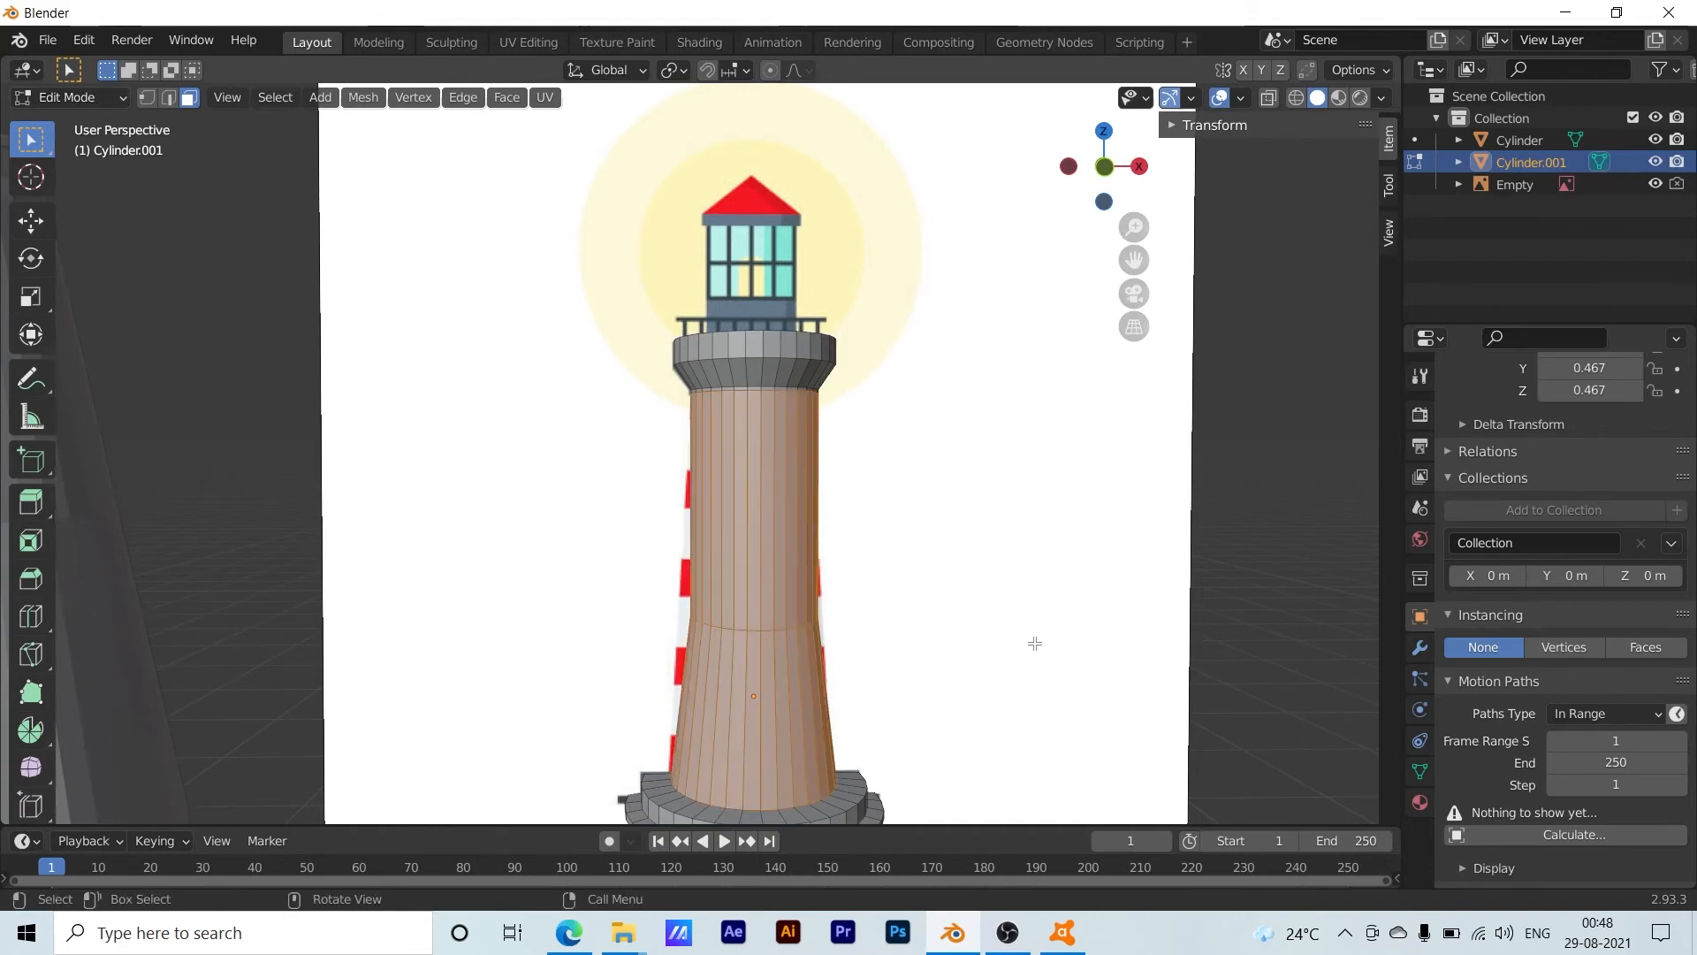
key(ctrl+r)
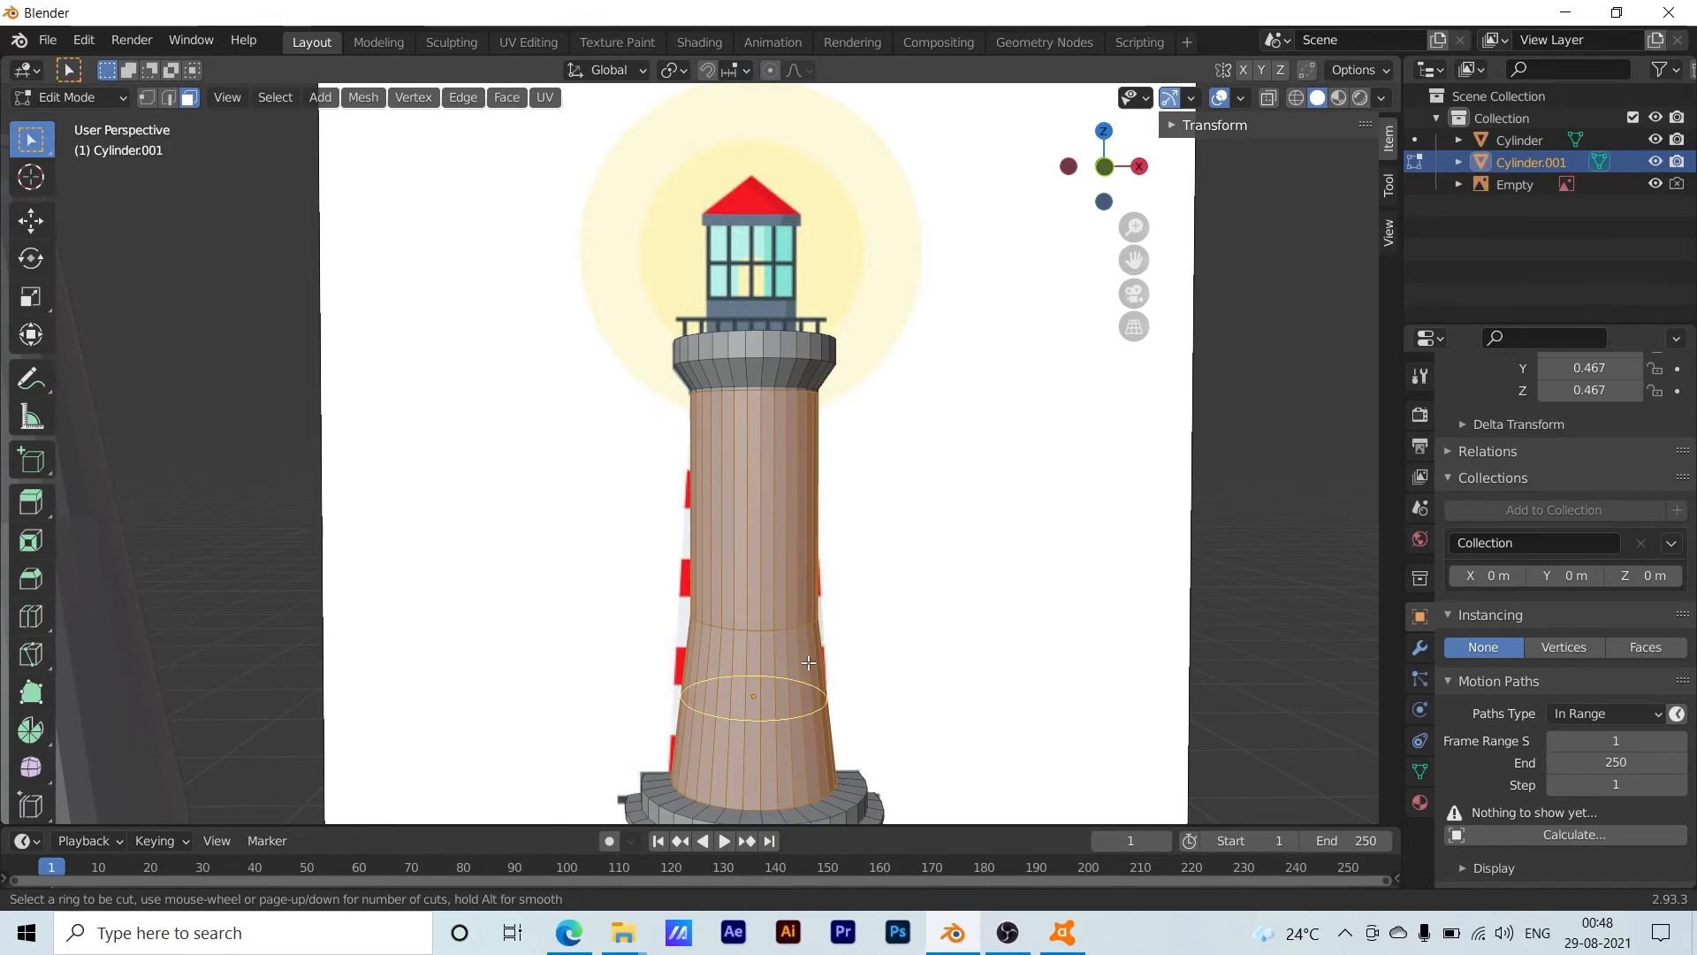
click(812, 700)
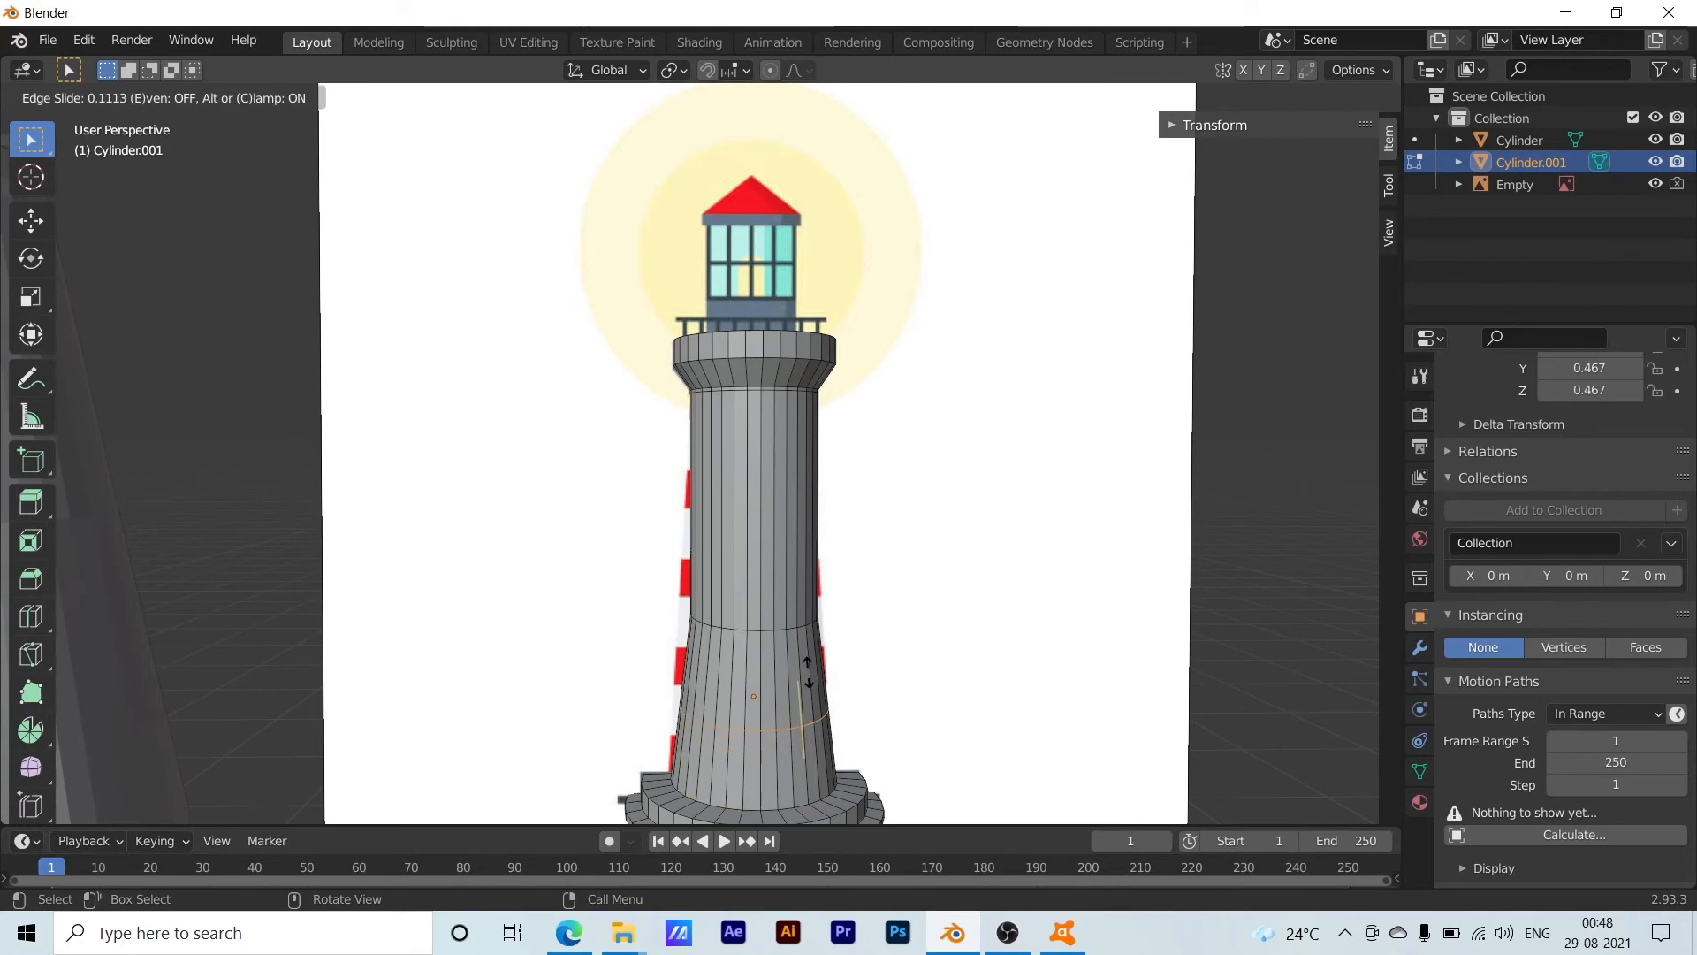
click(810, 659)
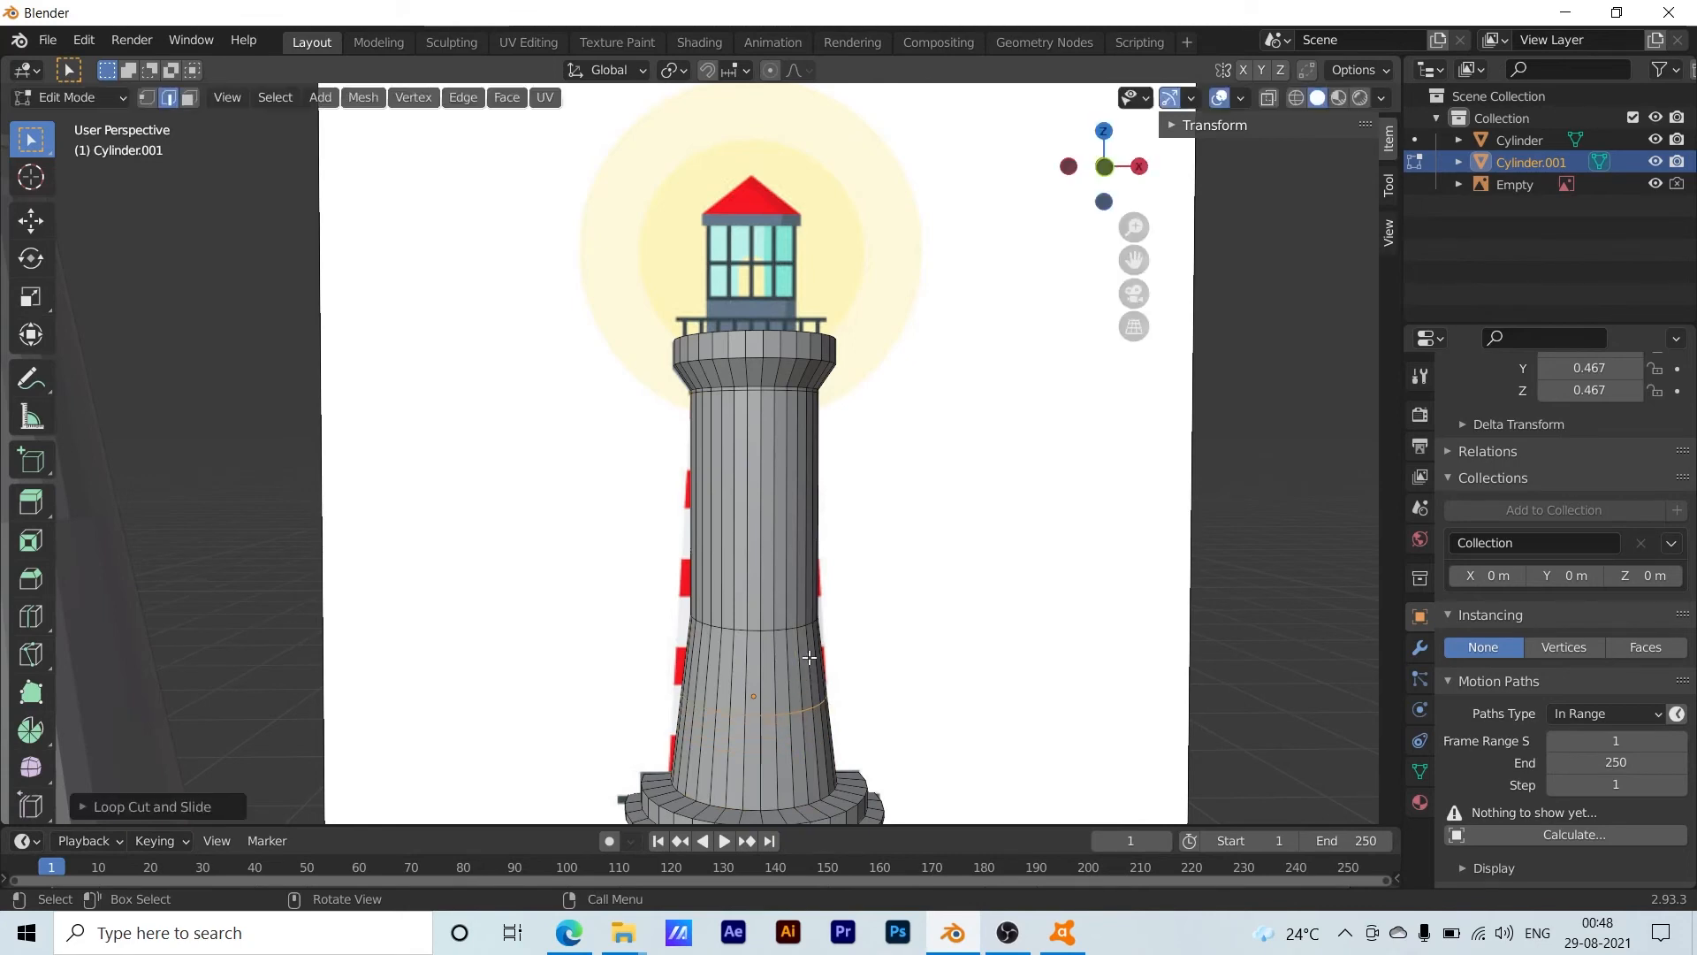
Scale the edge loop in the lower shaft section up uniformly to about 1.08
middle_drag(985, 714, 1064, 707)
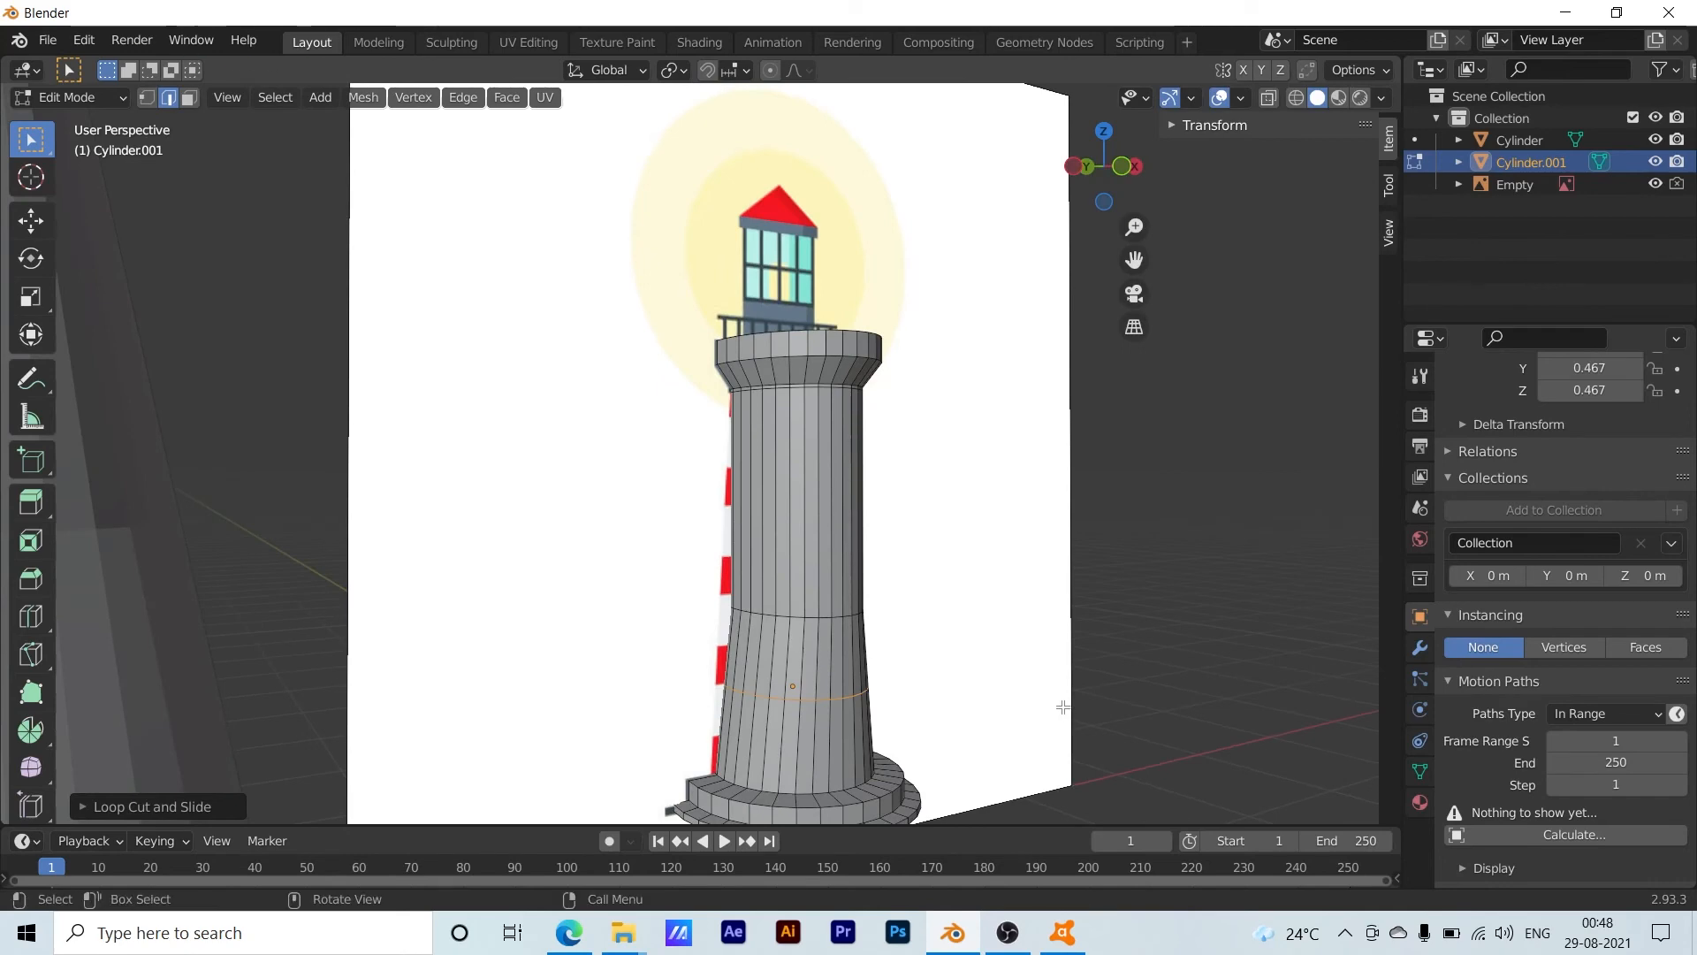
key(s)
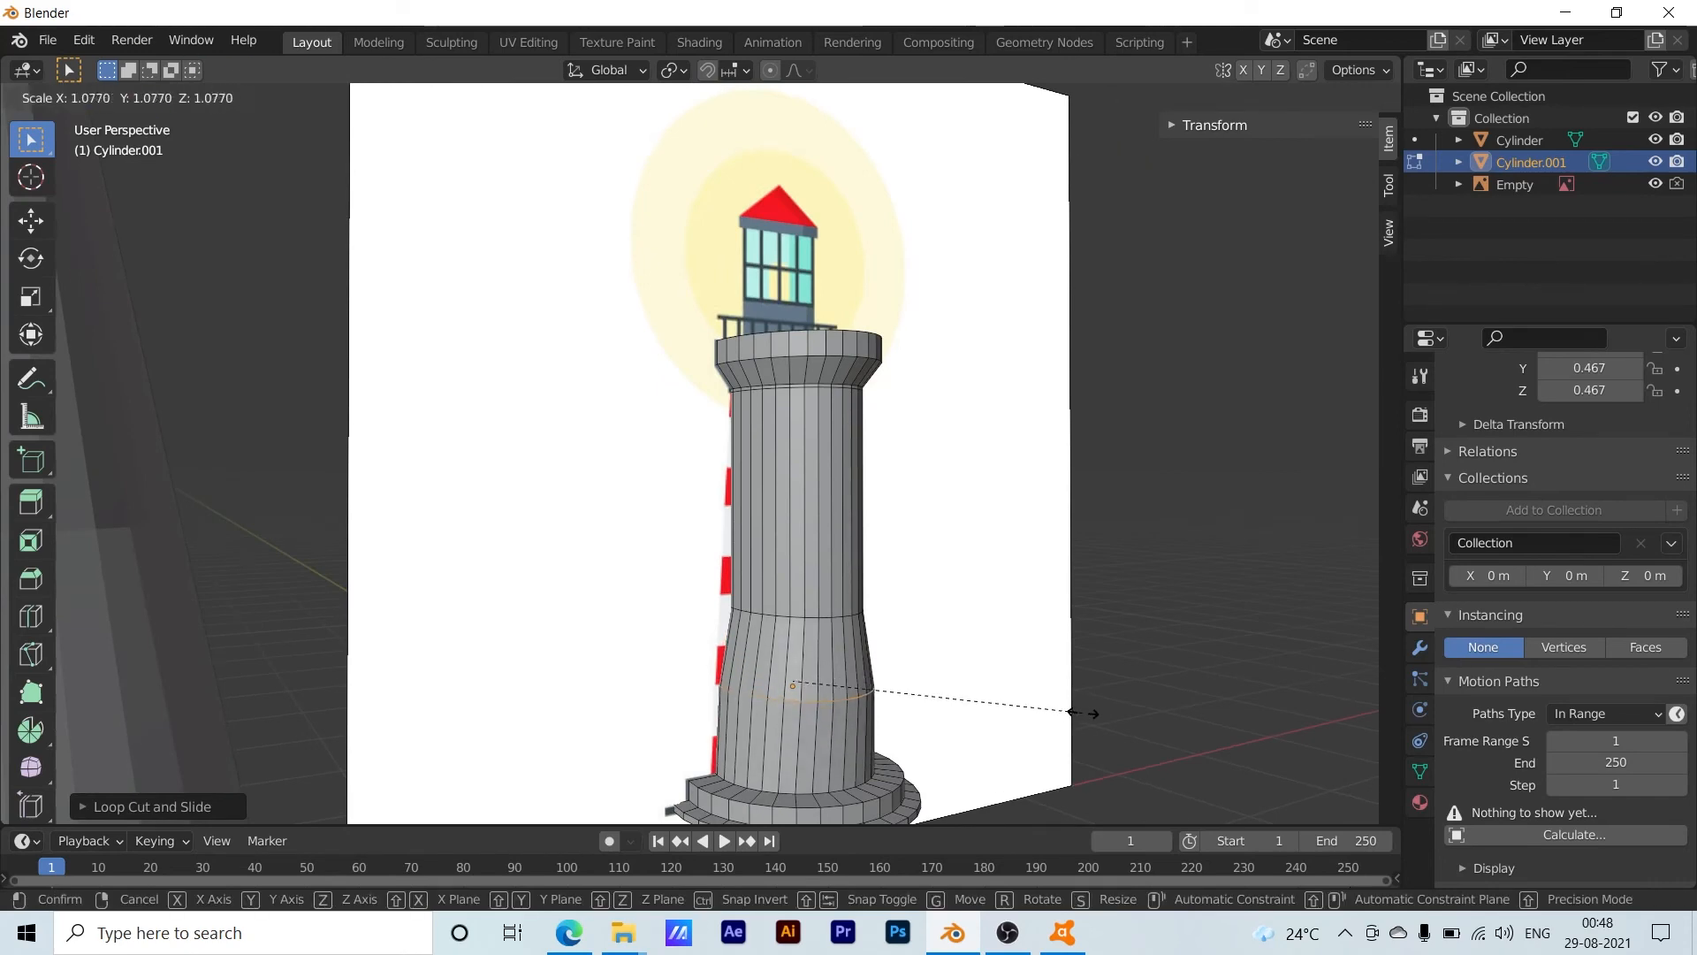
click(1086, 707)
In wireframe shading, select the edge loop between the lower and upper shaft sections and scale it to about 1.15 to match the reference's taper
middle_drag(1083, 704, 996, 713)
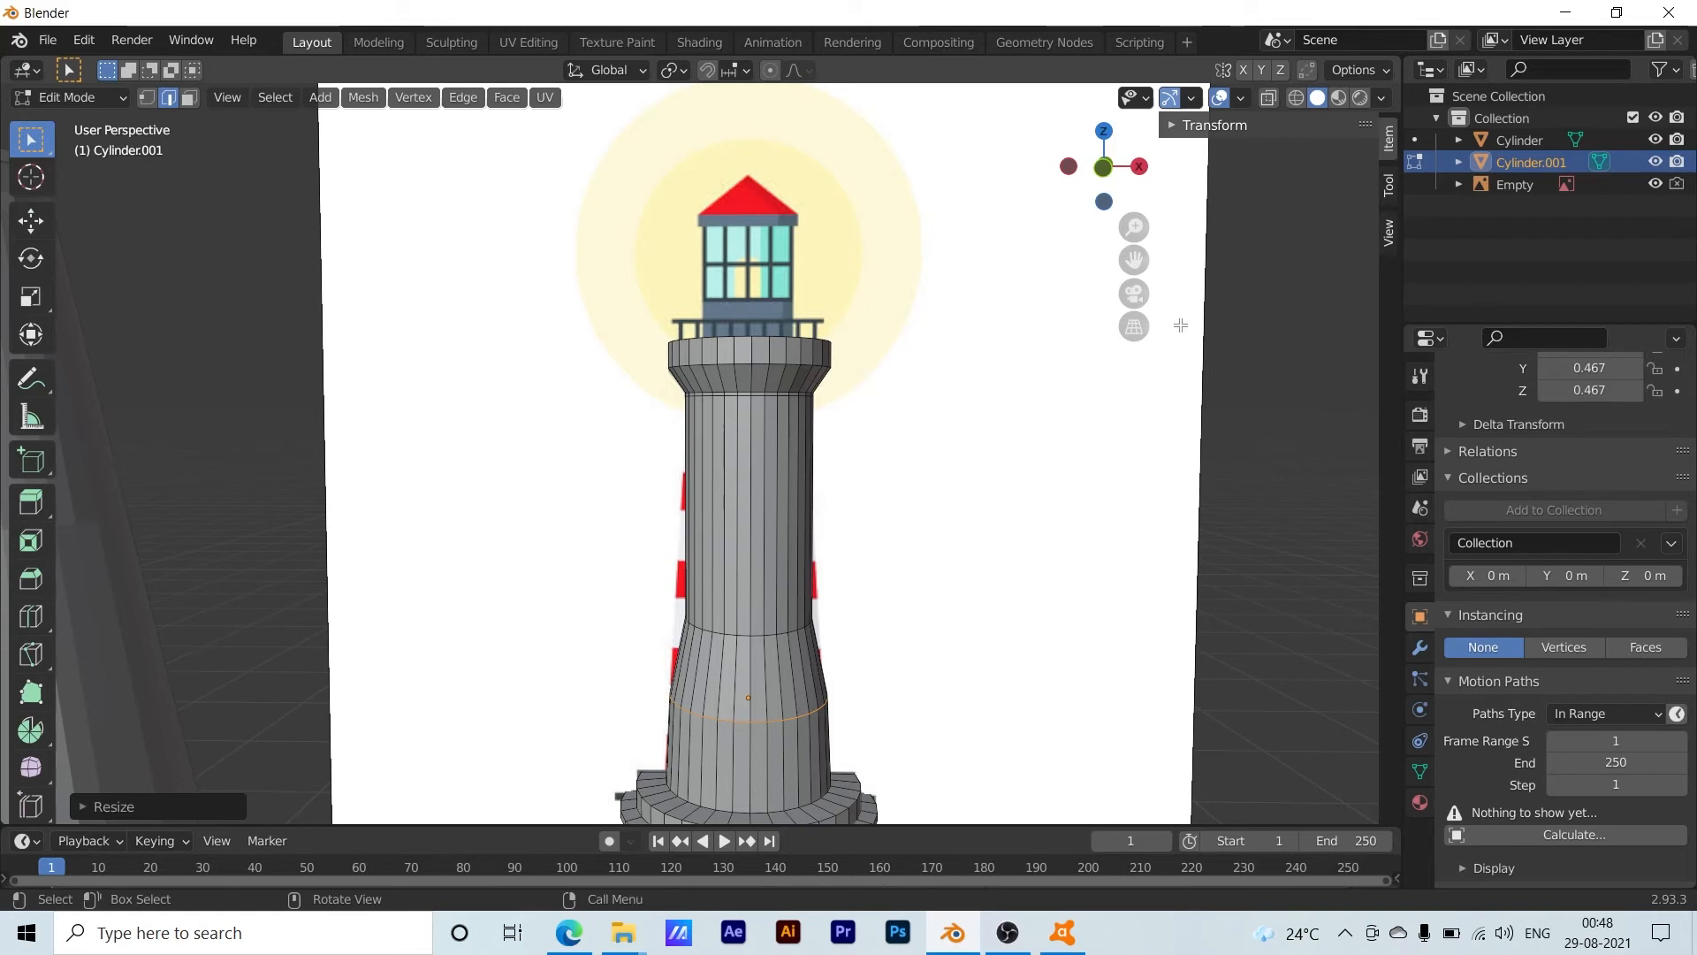
click(1298, 99)
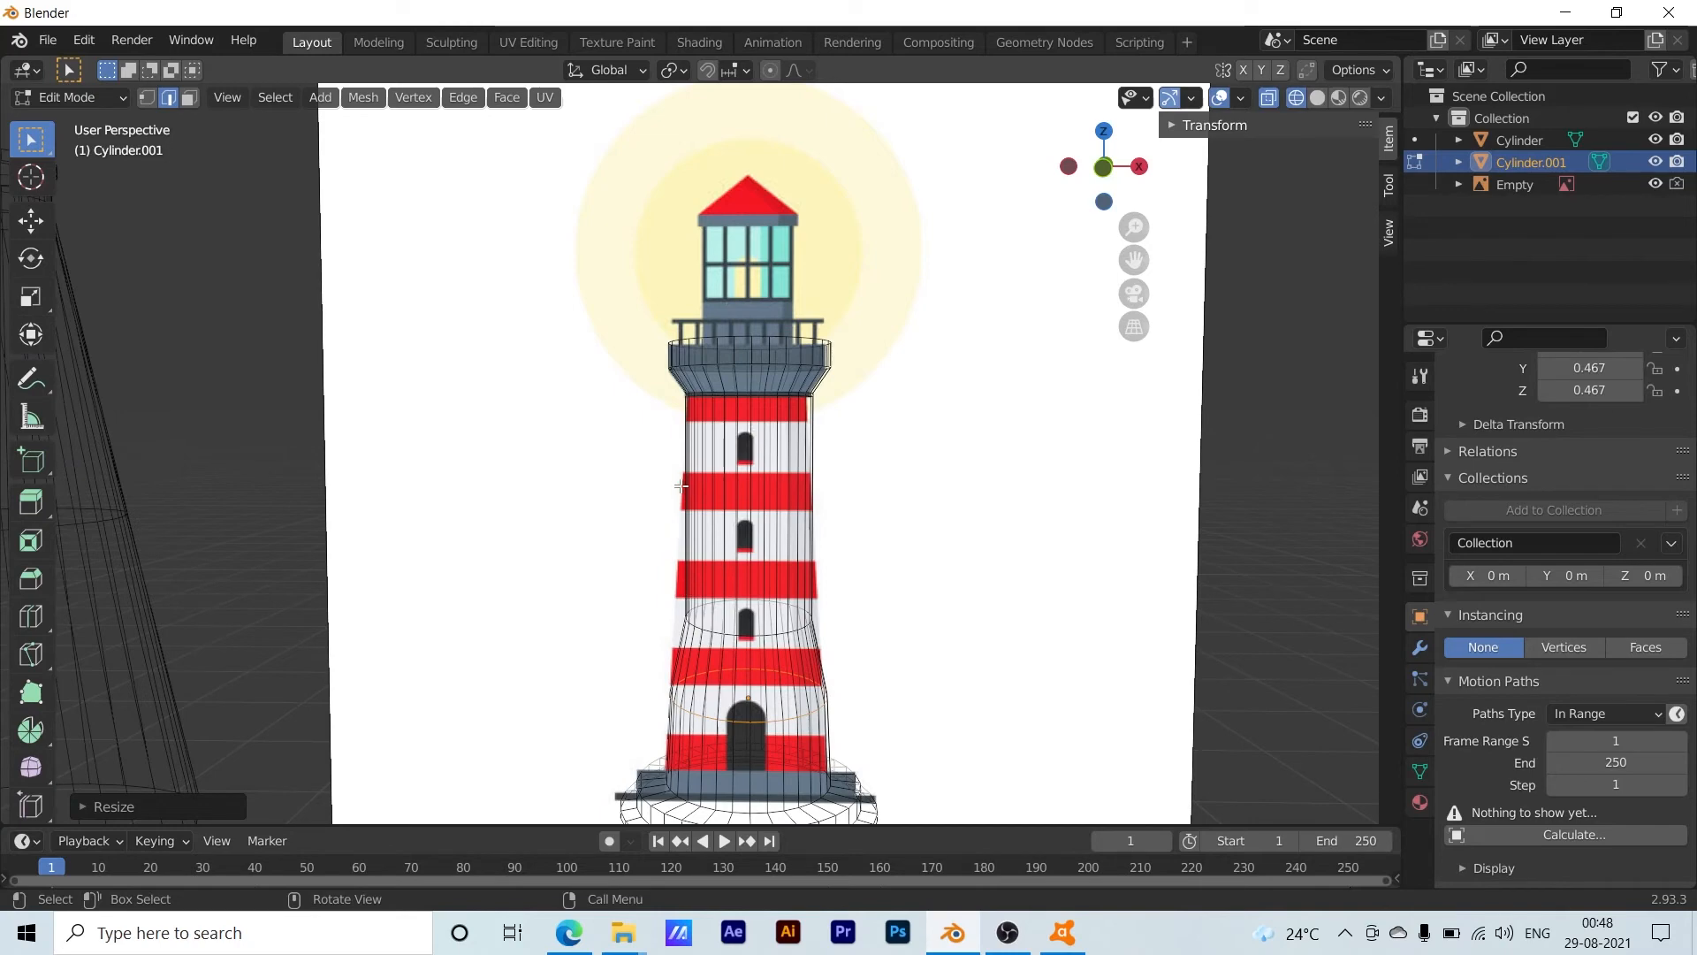
scroll(671, 638, up, 2)
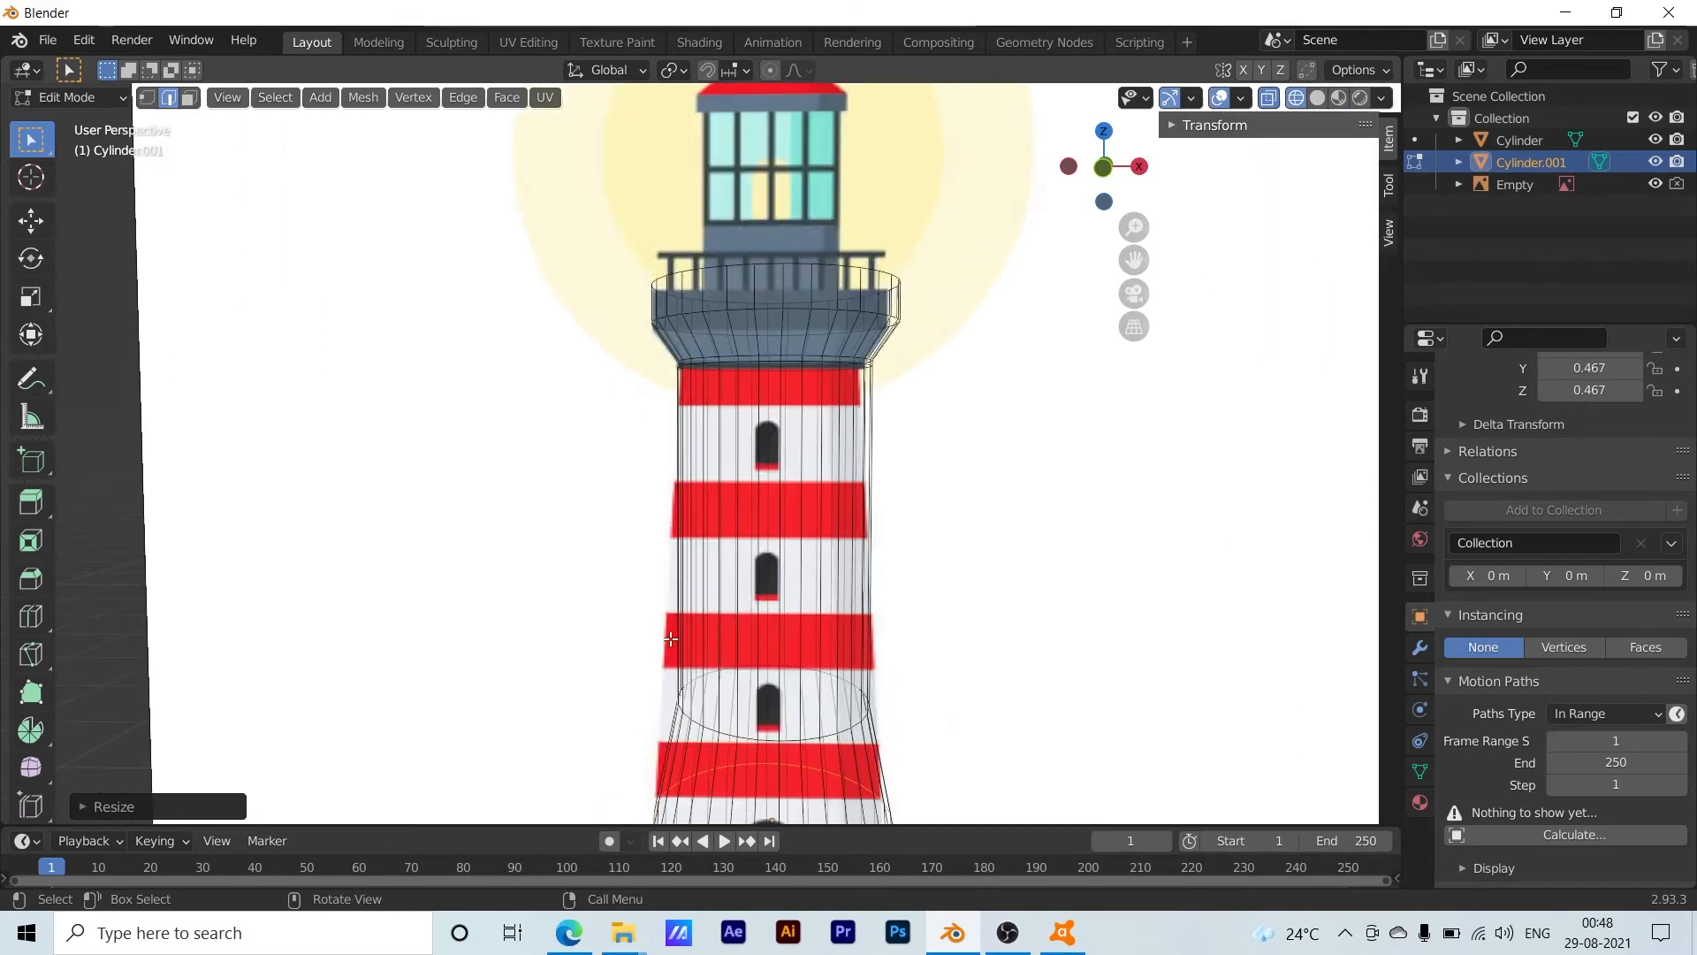
scroll(896, 688, down, 1)
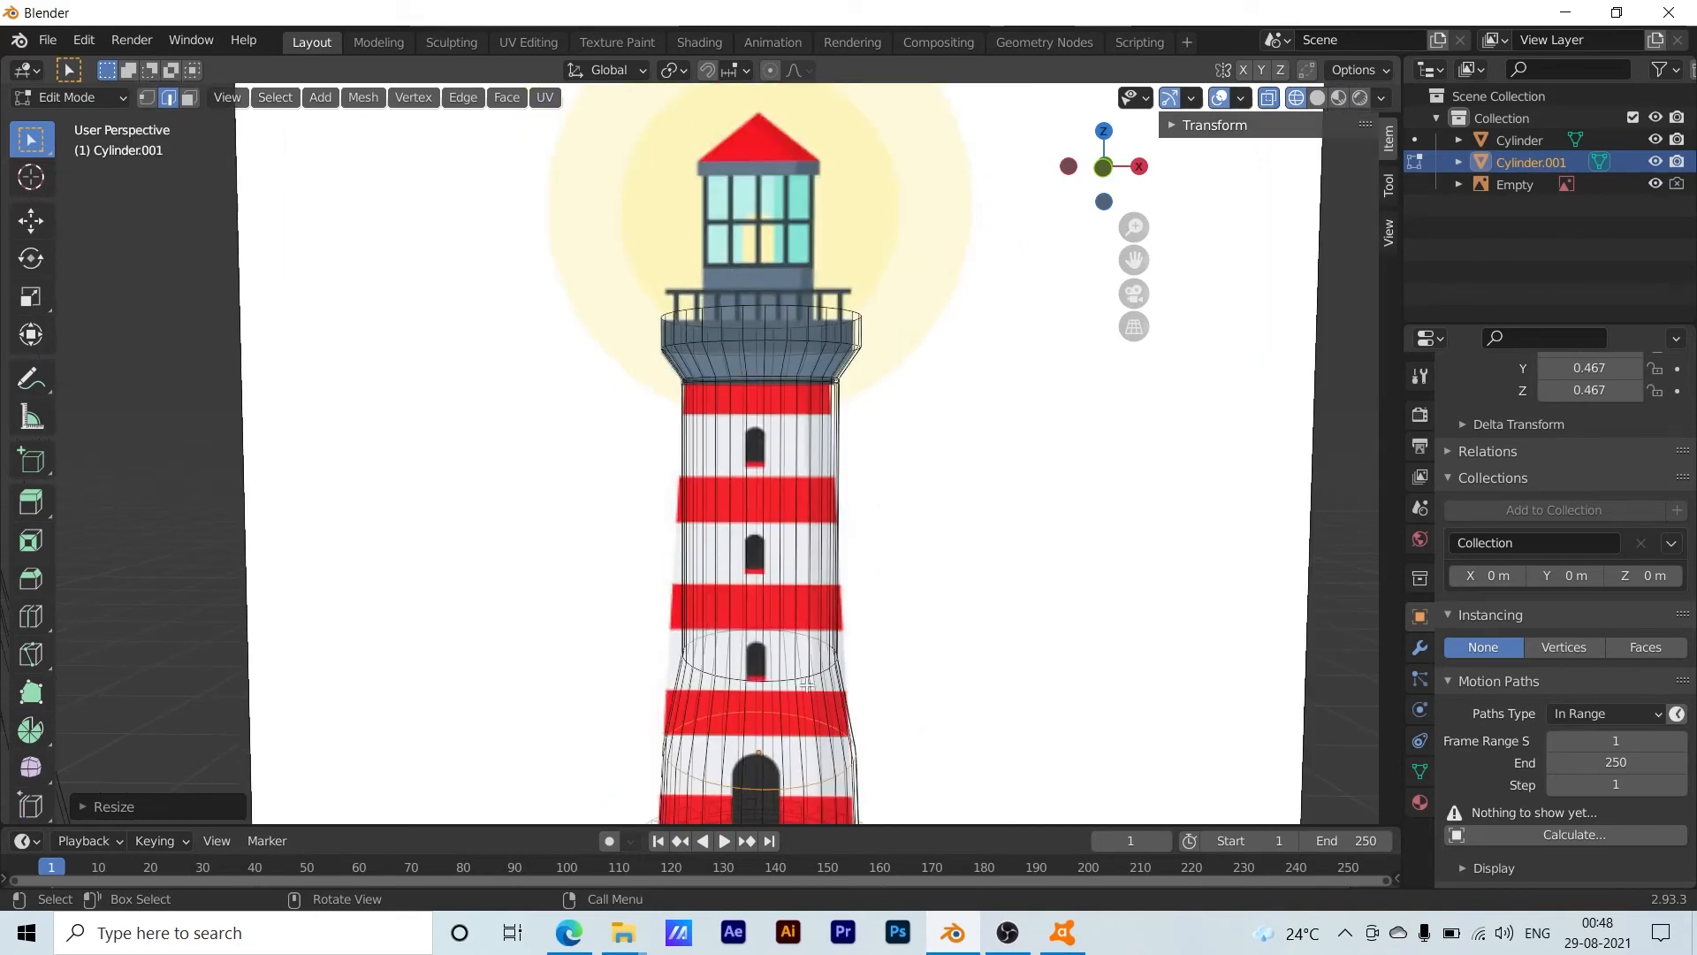
click(732, 683)
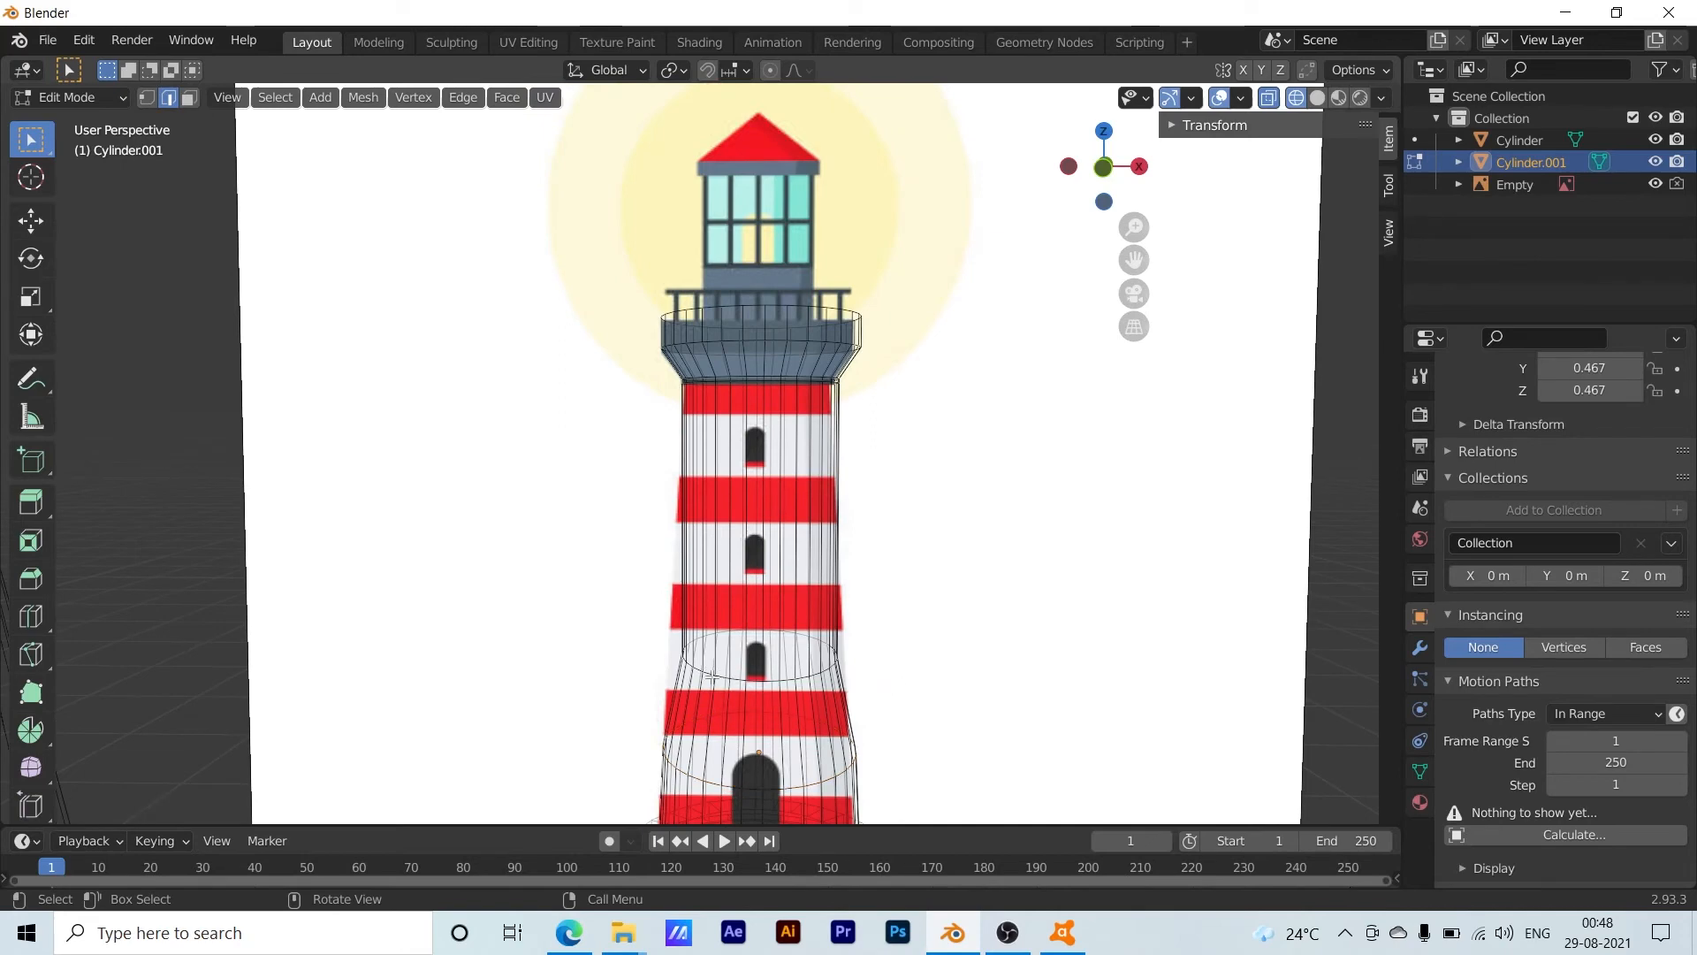
drag(618, 606, 933, 688)
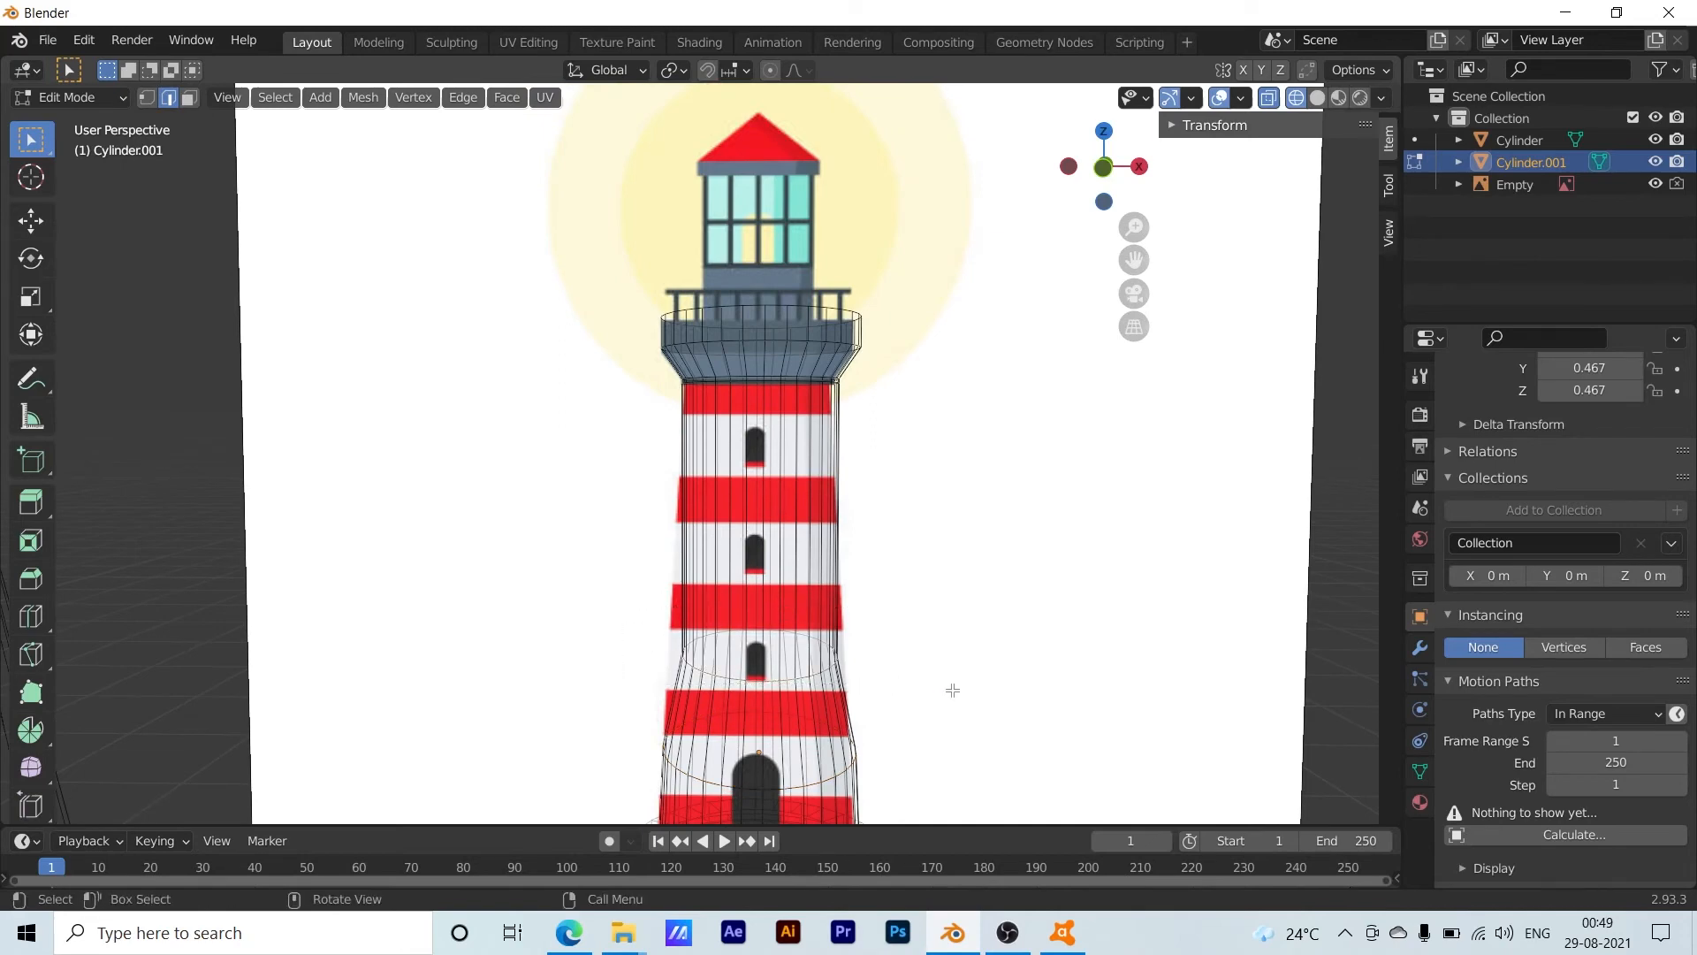
key(s)
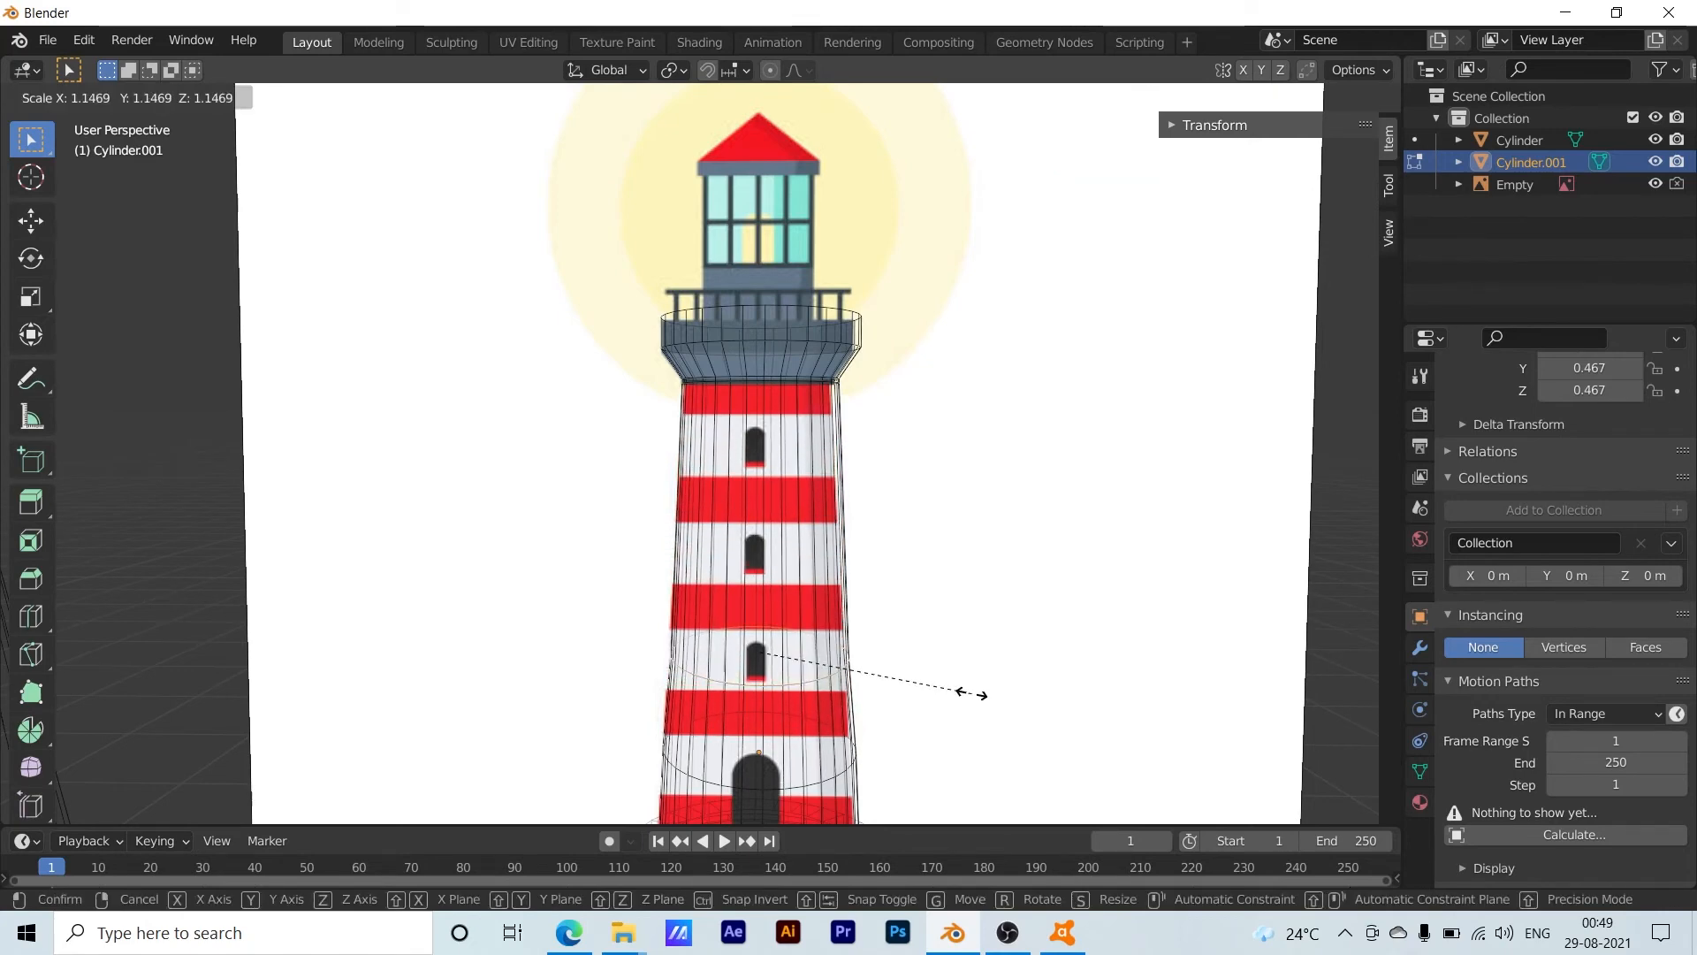
click(980, 694)
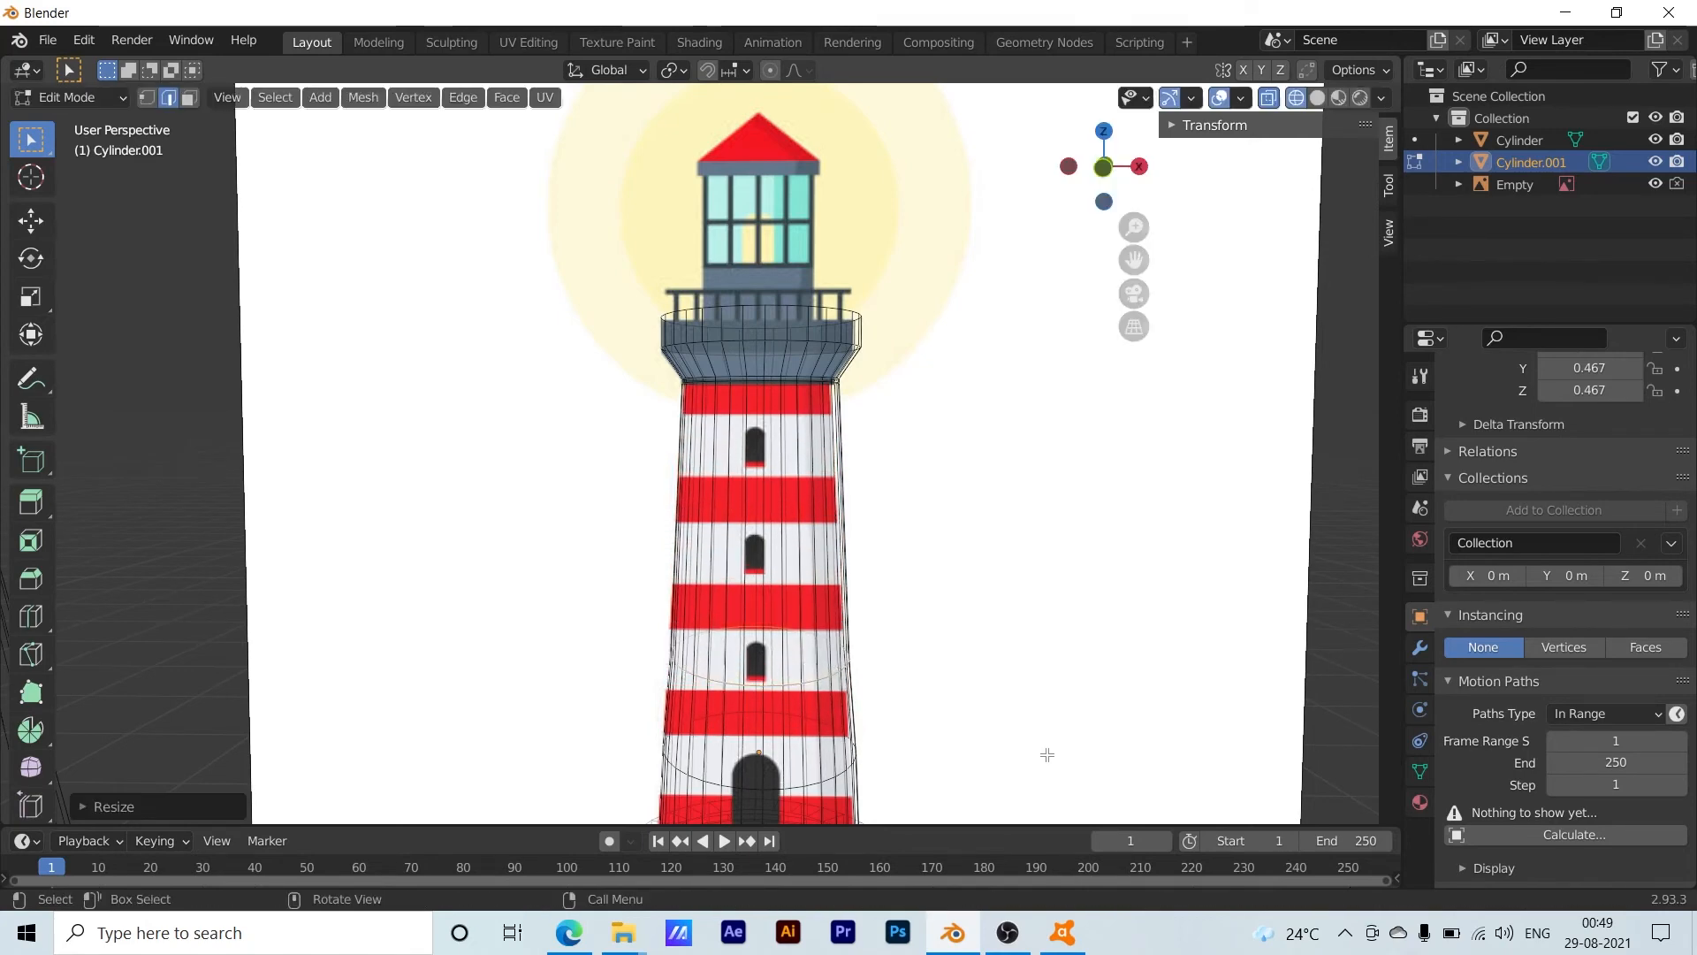
scroll(1031, 636, down, 4)
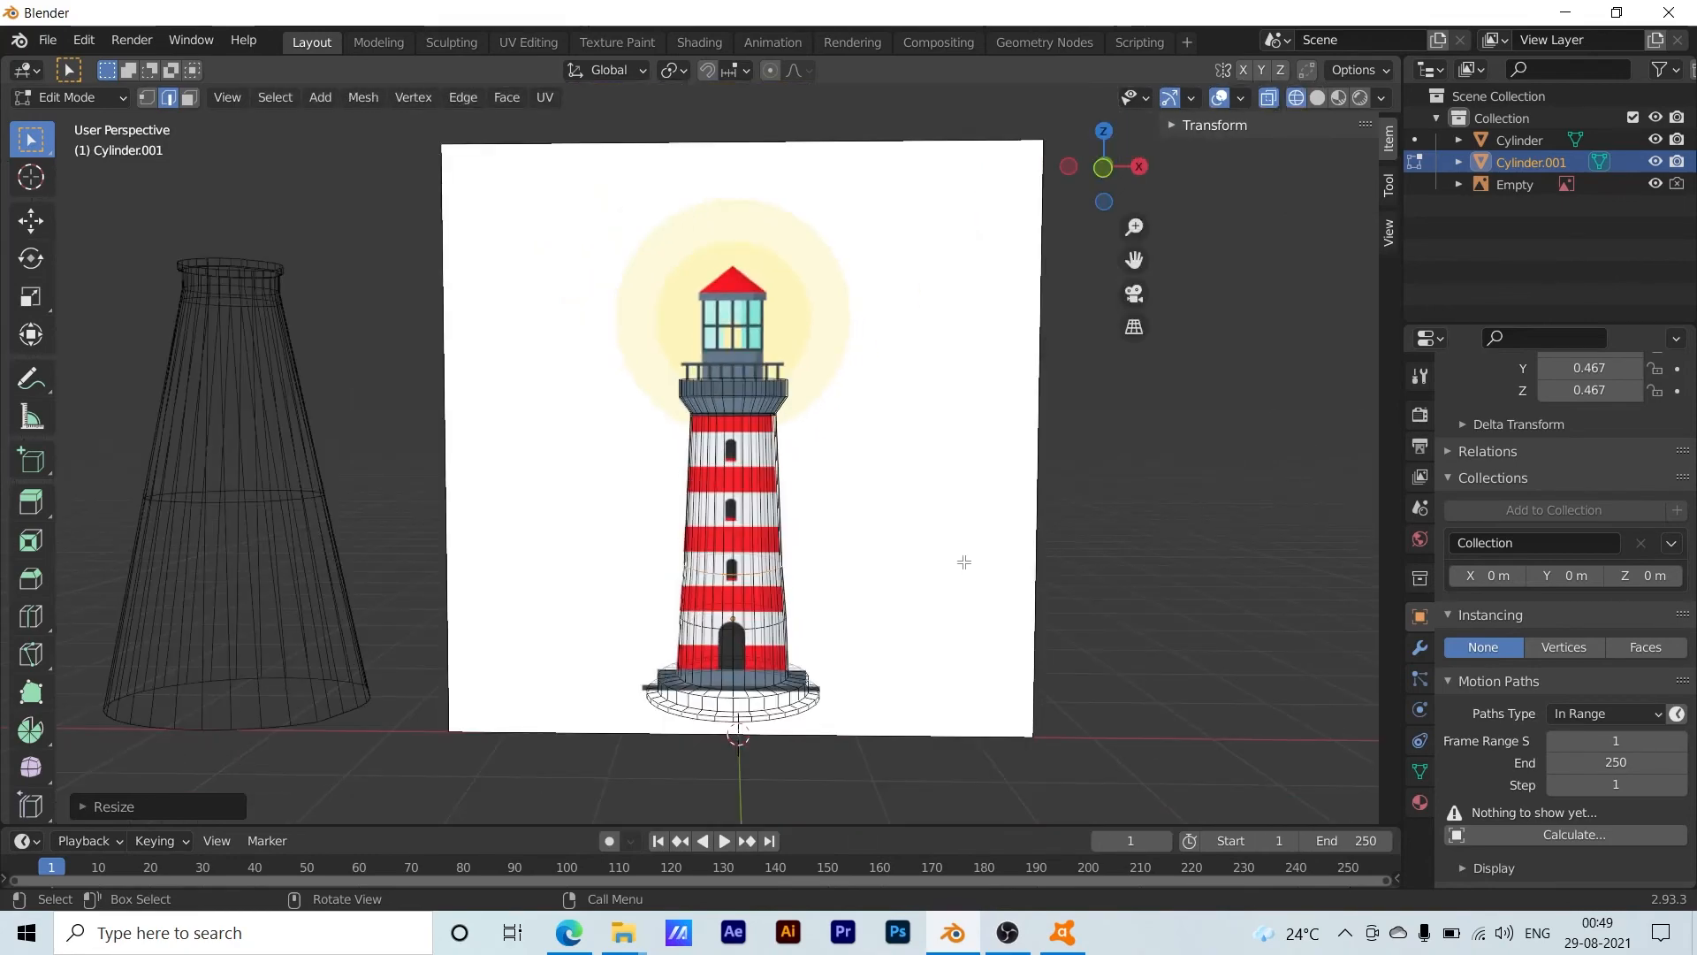
Clear the edge selection, switch to solid shading and return to Object Mode with the lighthouse tower deselected
middle_drag(966, 563, 882, 585)
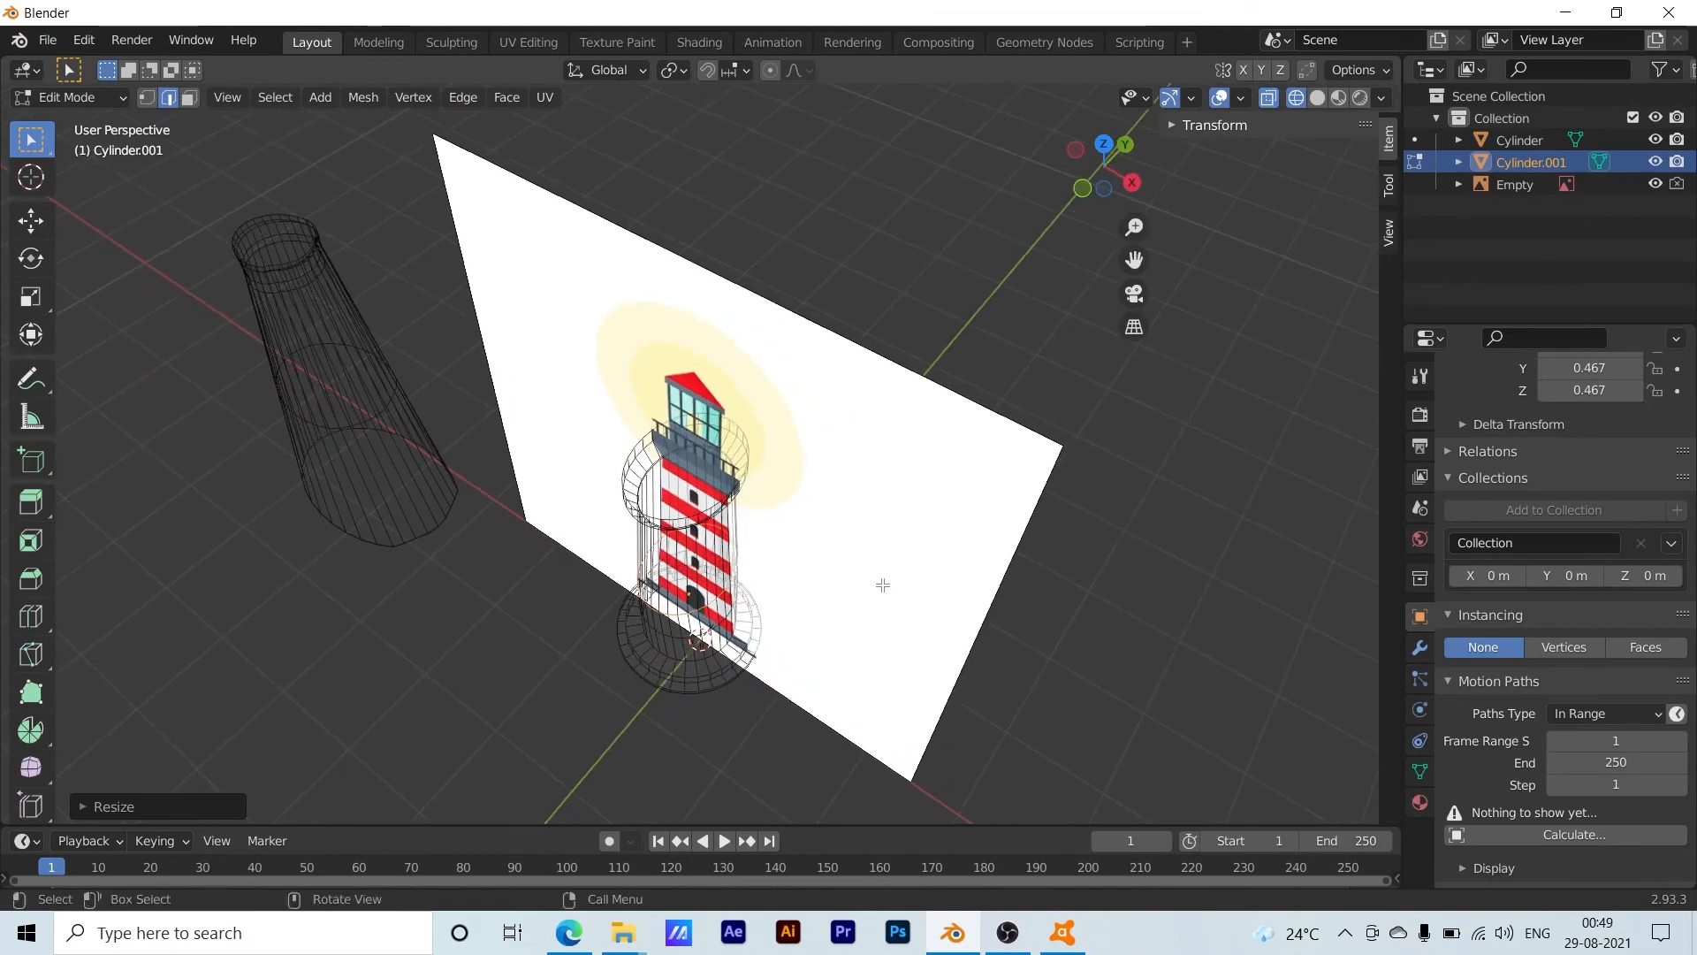
click(886, 579)
middle_drag(862, 698, 972, 674)
click(1317, 97)
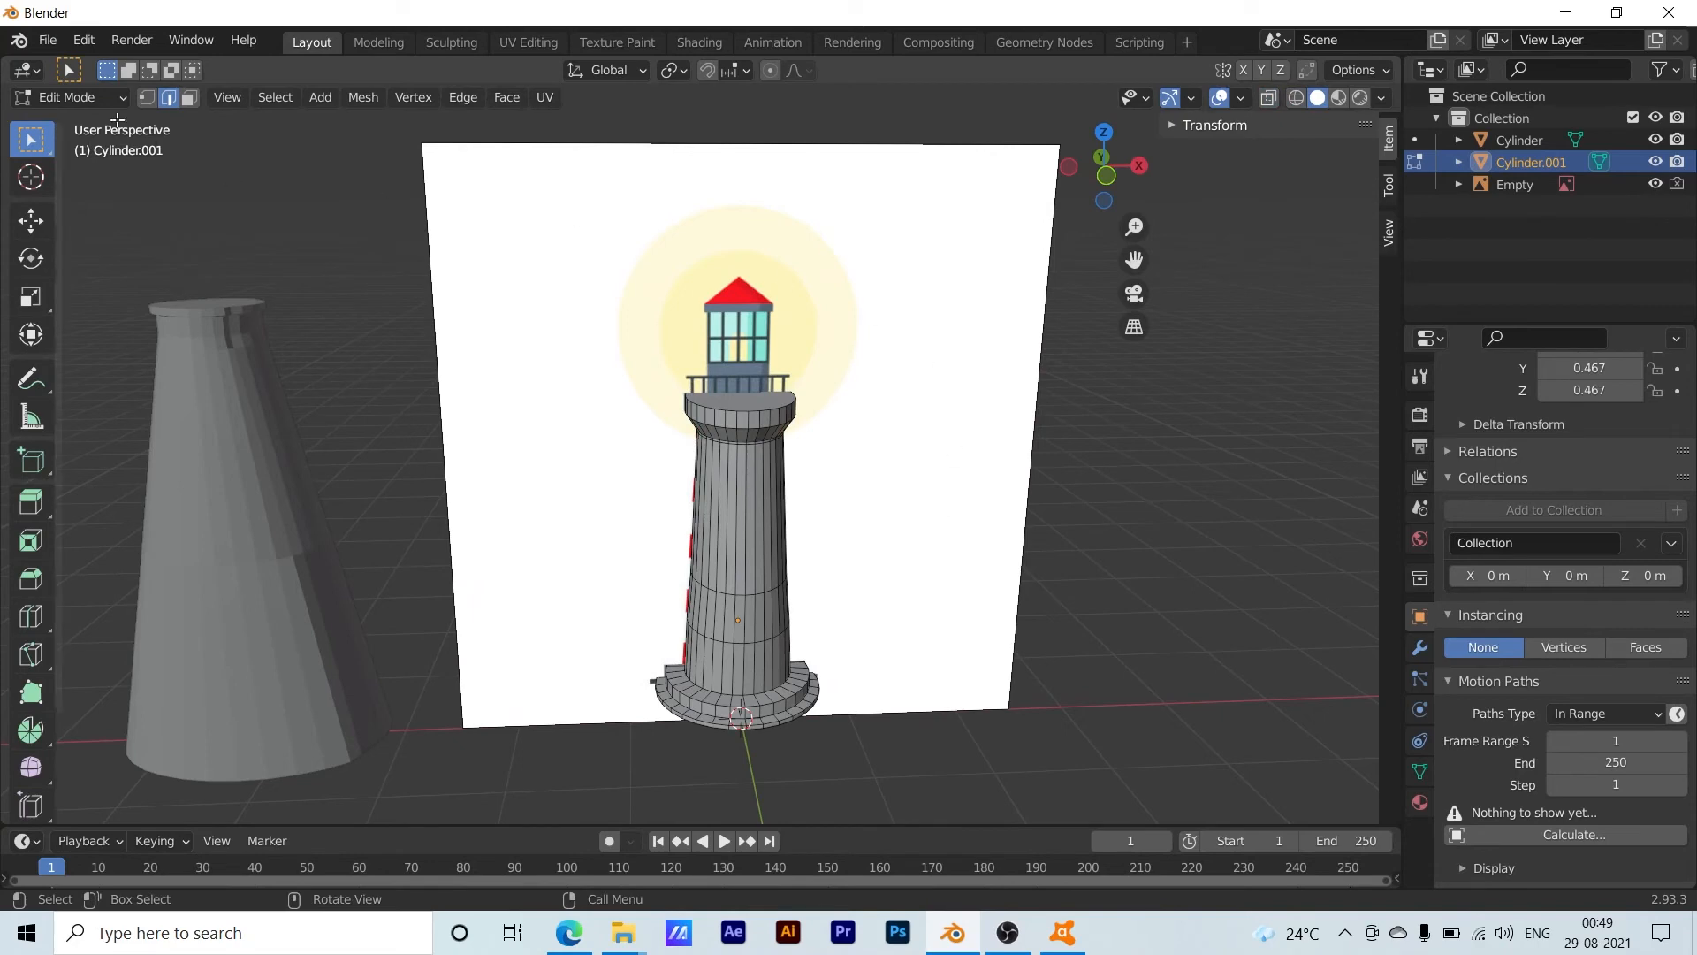
click(69, 97)
click(55, 121)
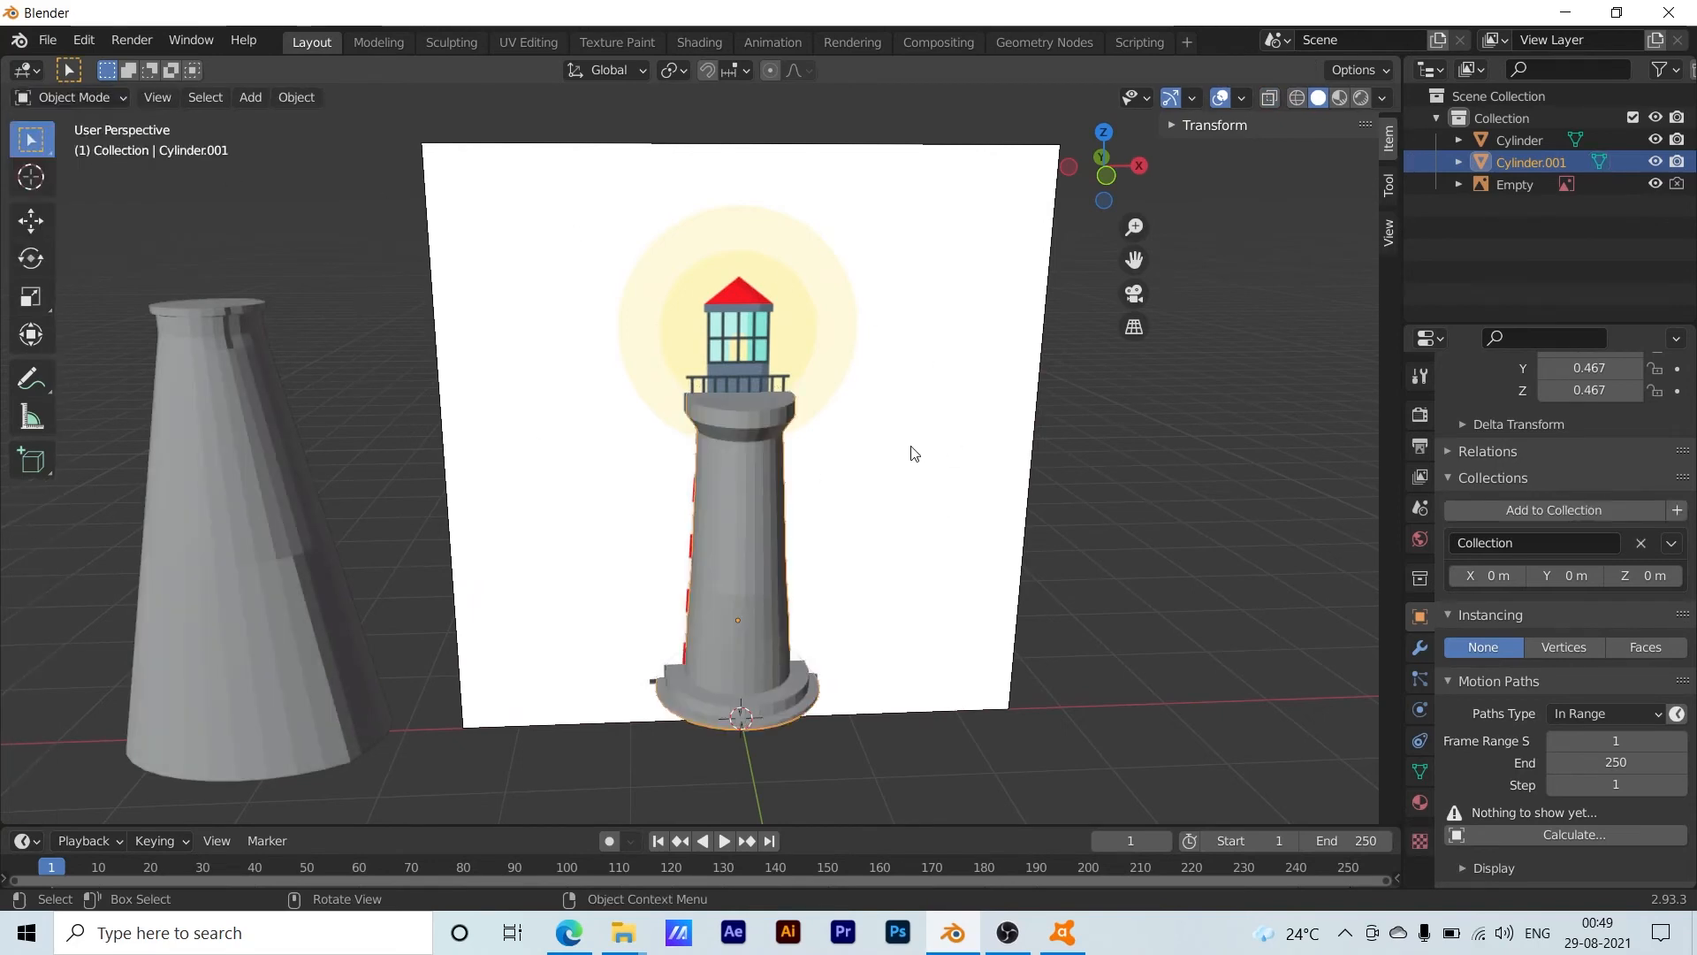
click(917, 601)
scroll(828, 607, up, 5)
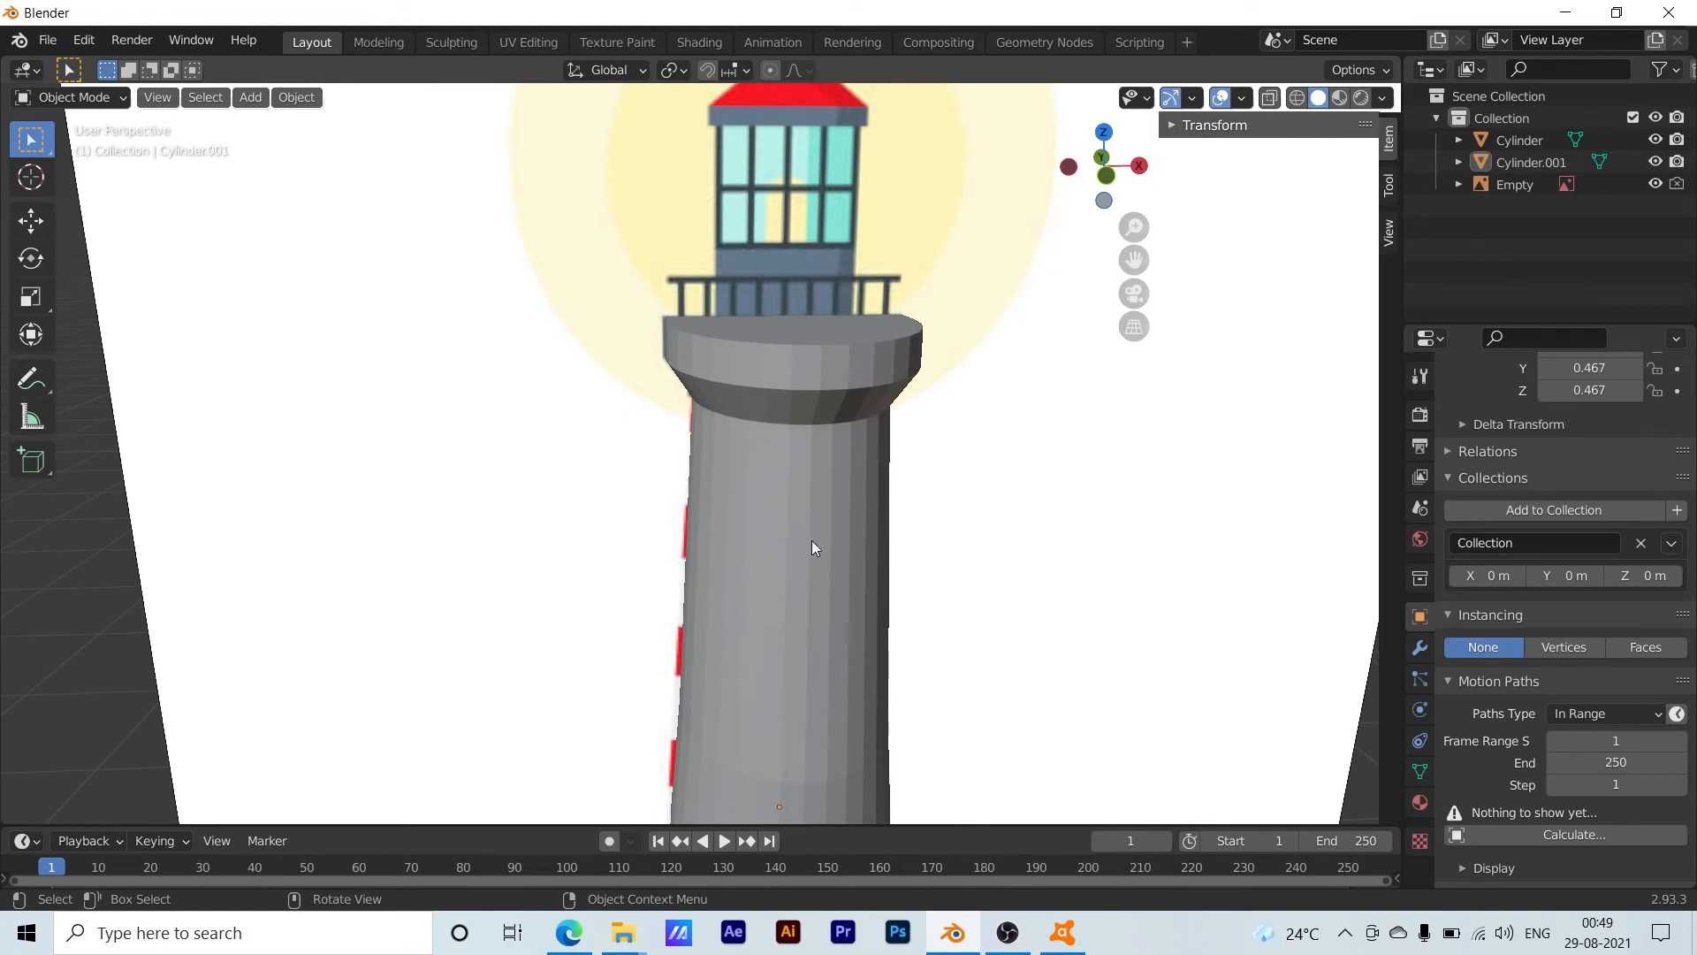
Try a Subdivision Surface modifier on the lighthouse tower
click(1419, 539)
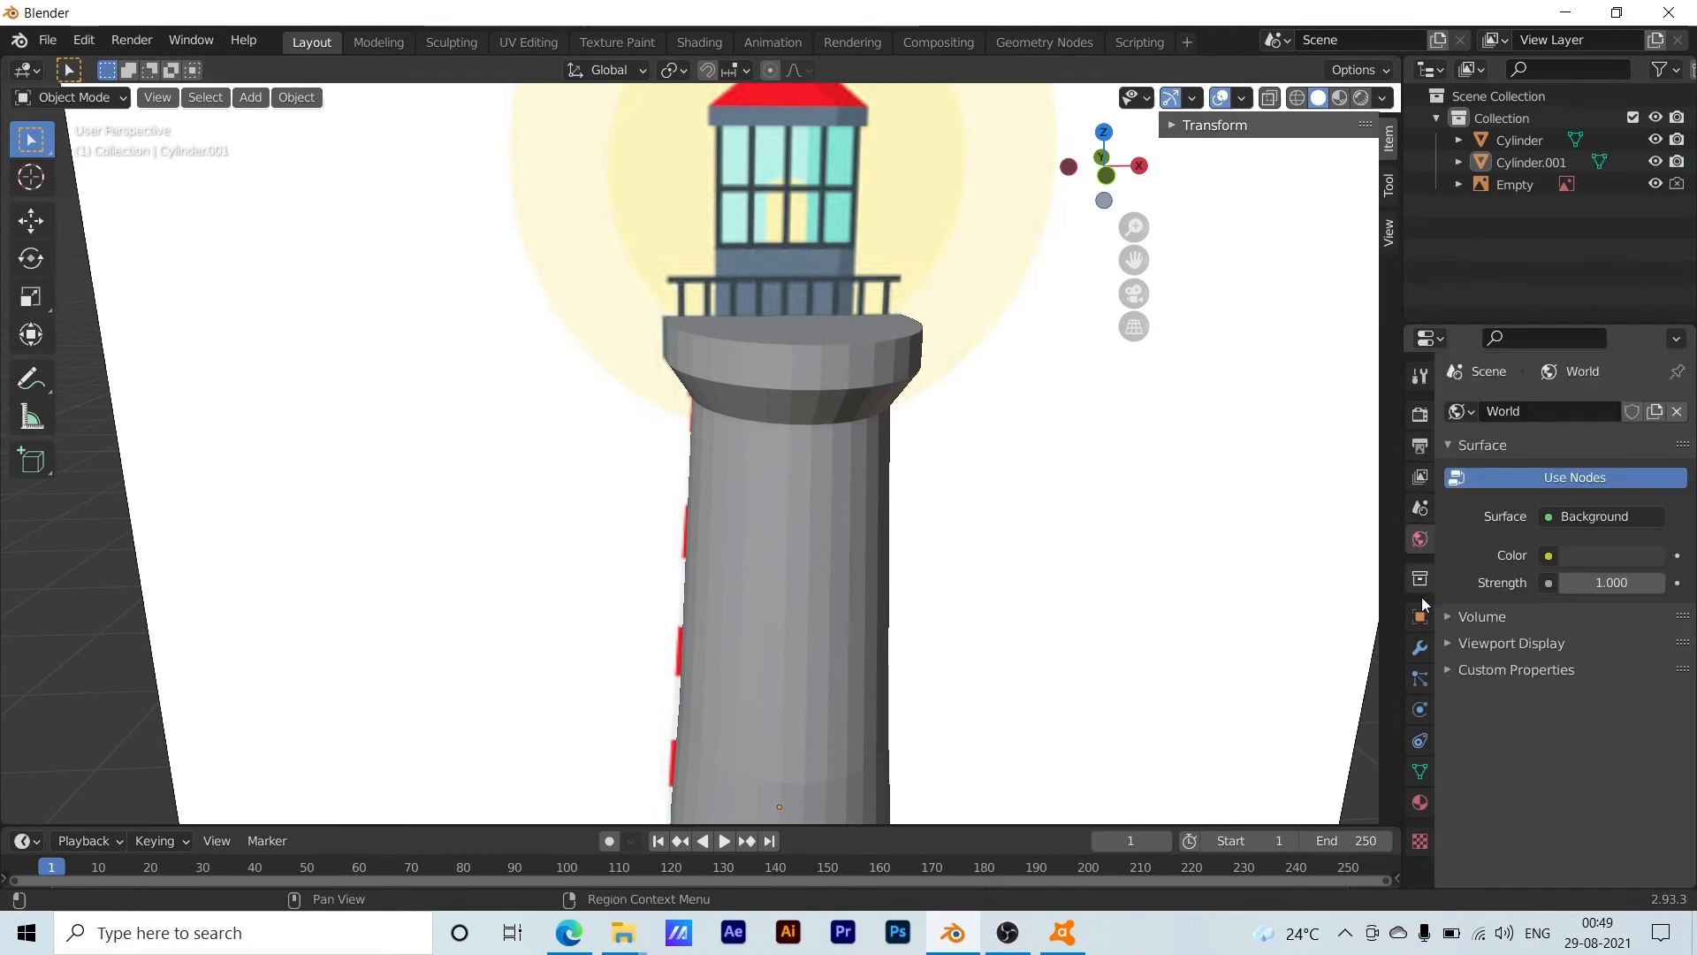
click(1419, 803)
click(1419, 841)
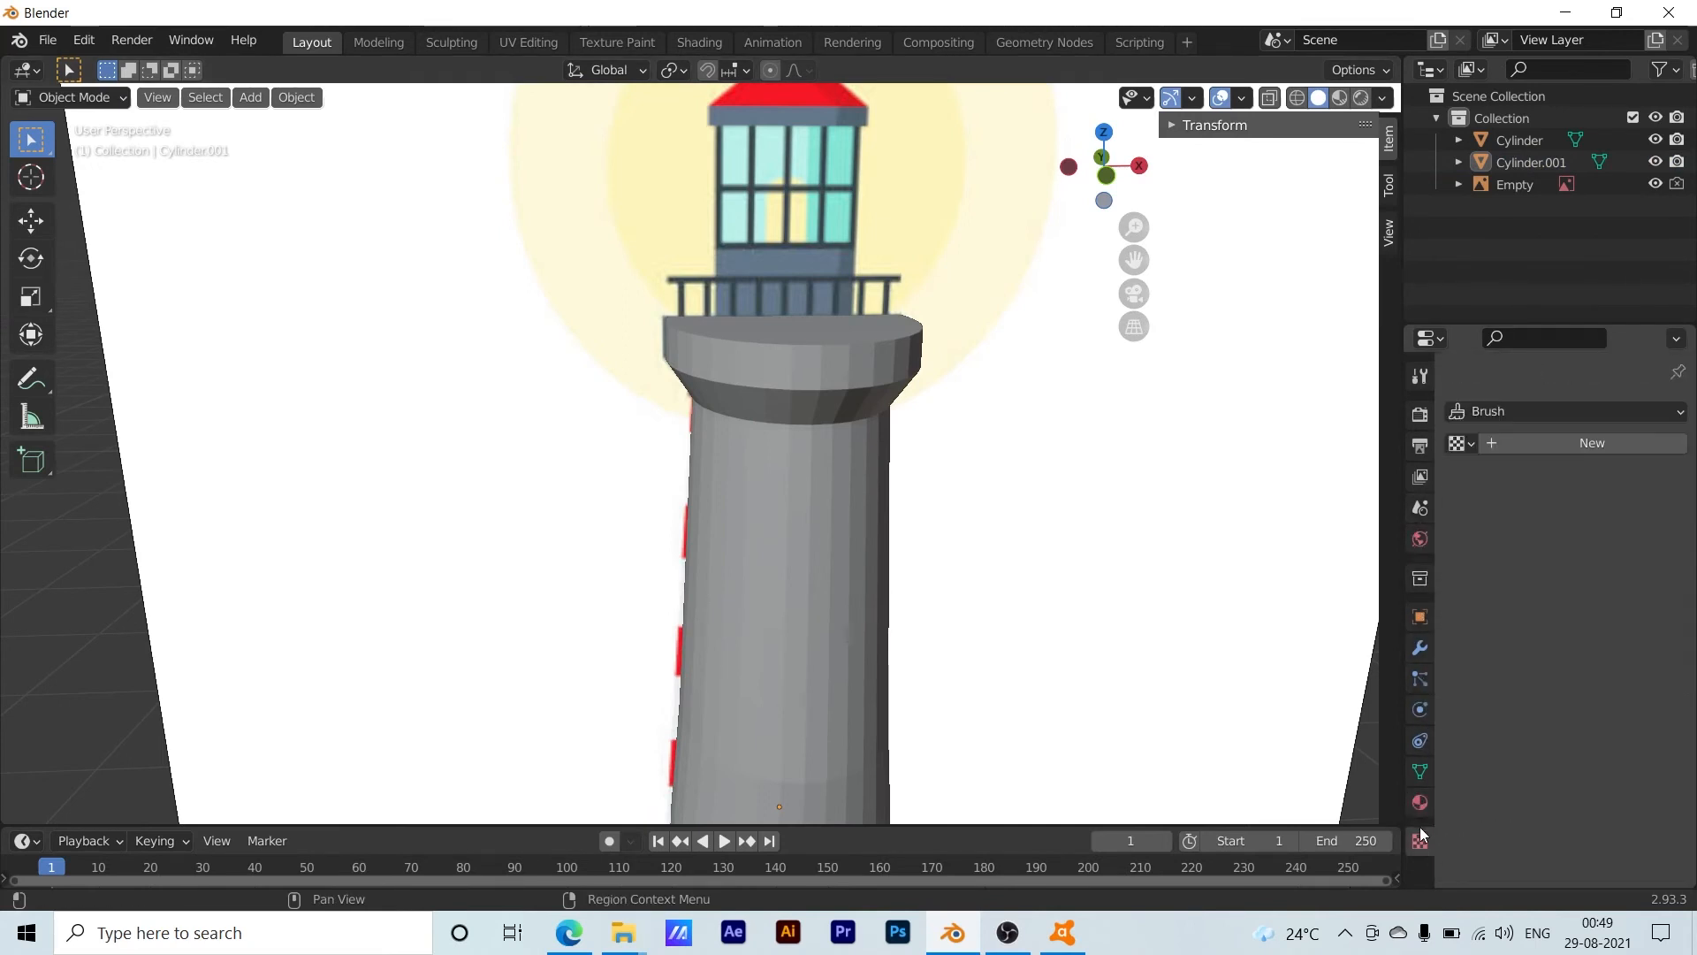
click(1424, 630)
click(1420, 643)
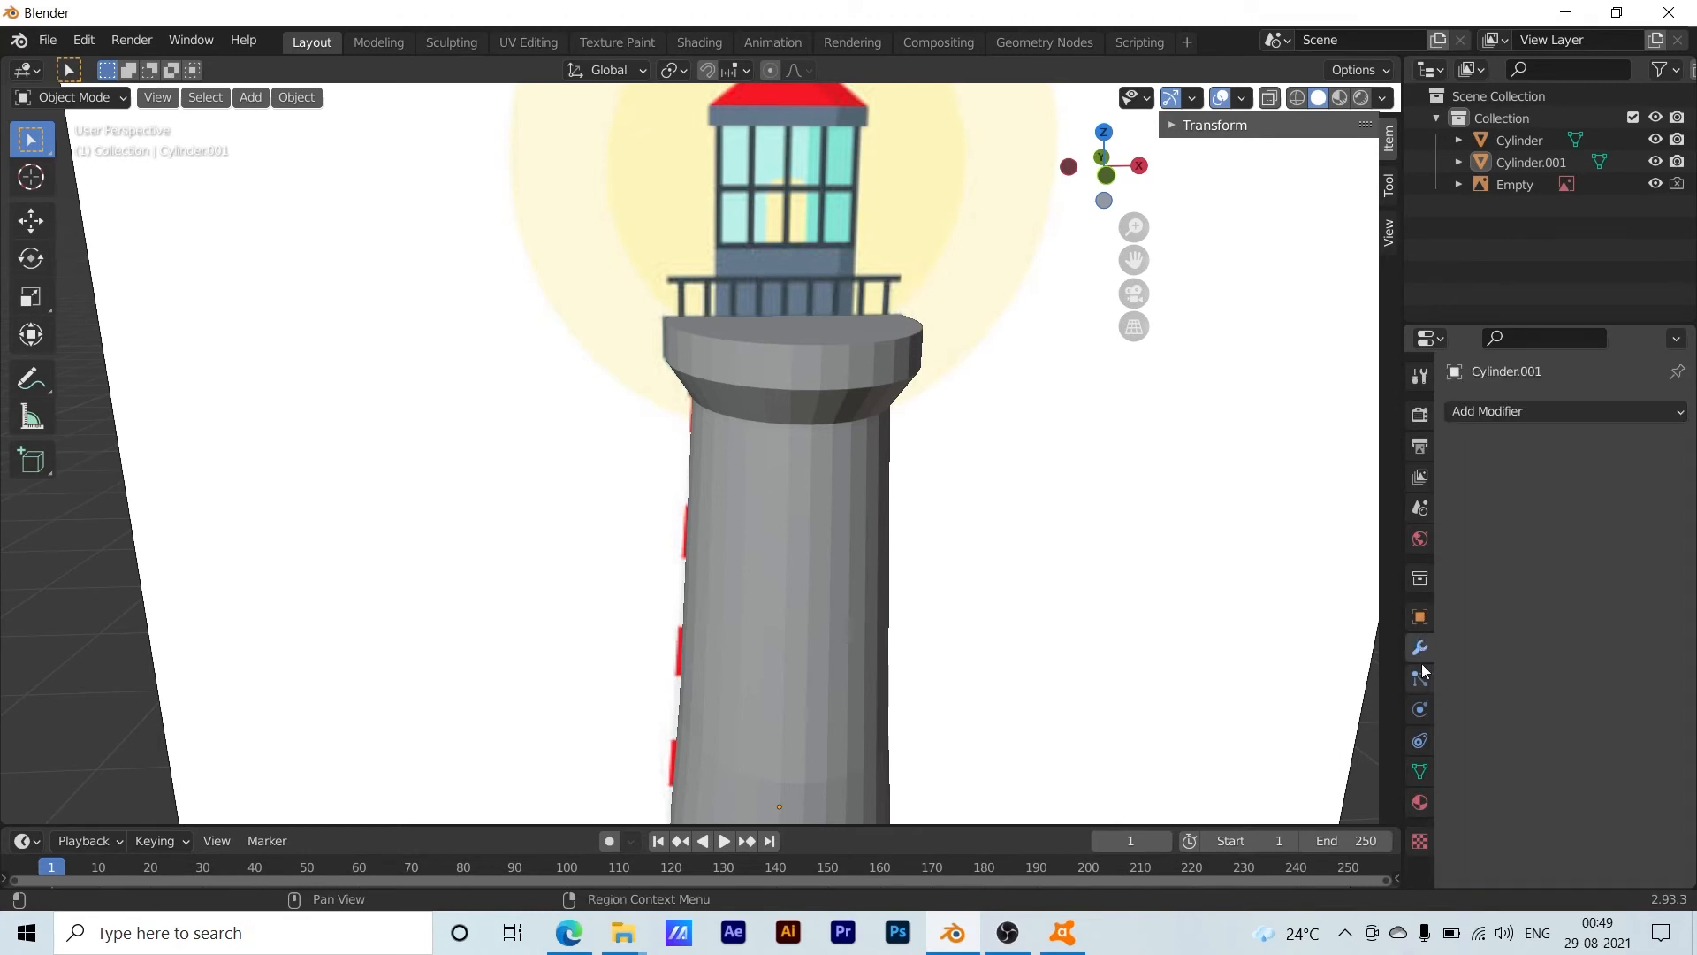
click(1515, 412)
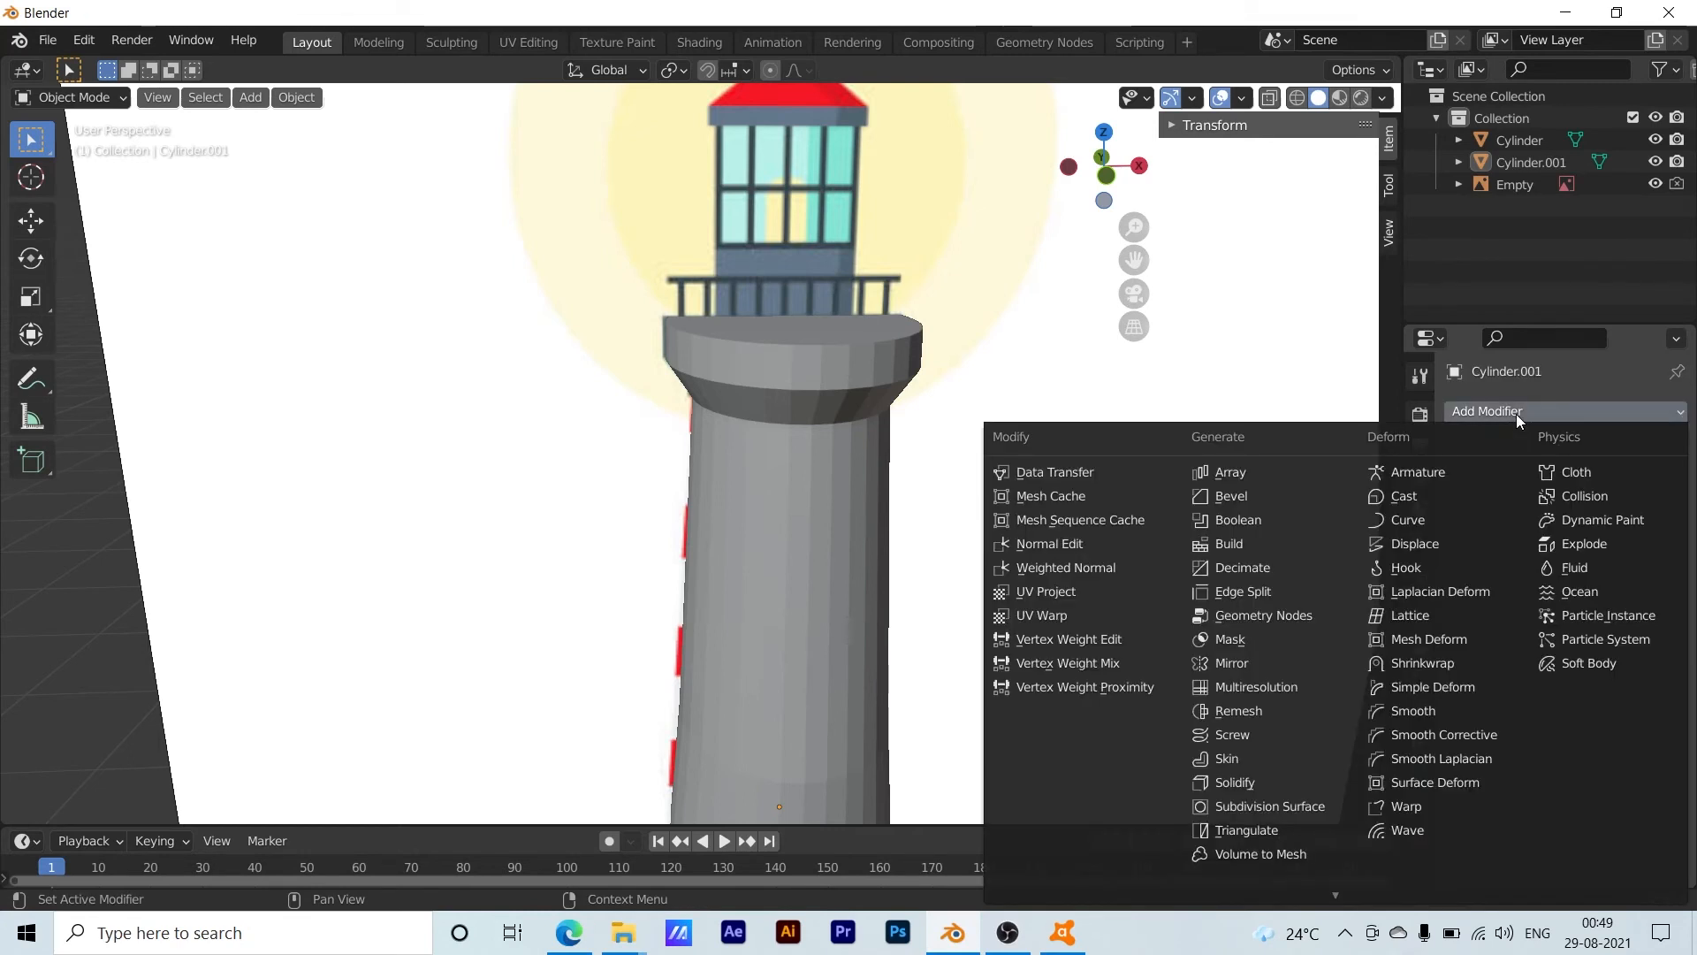
click(1296, 806)
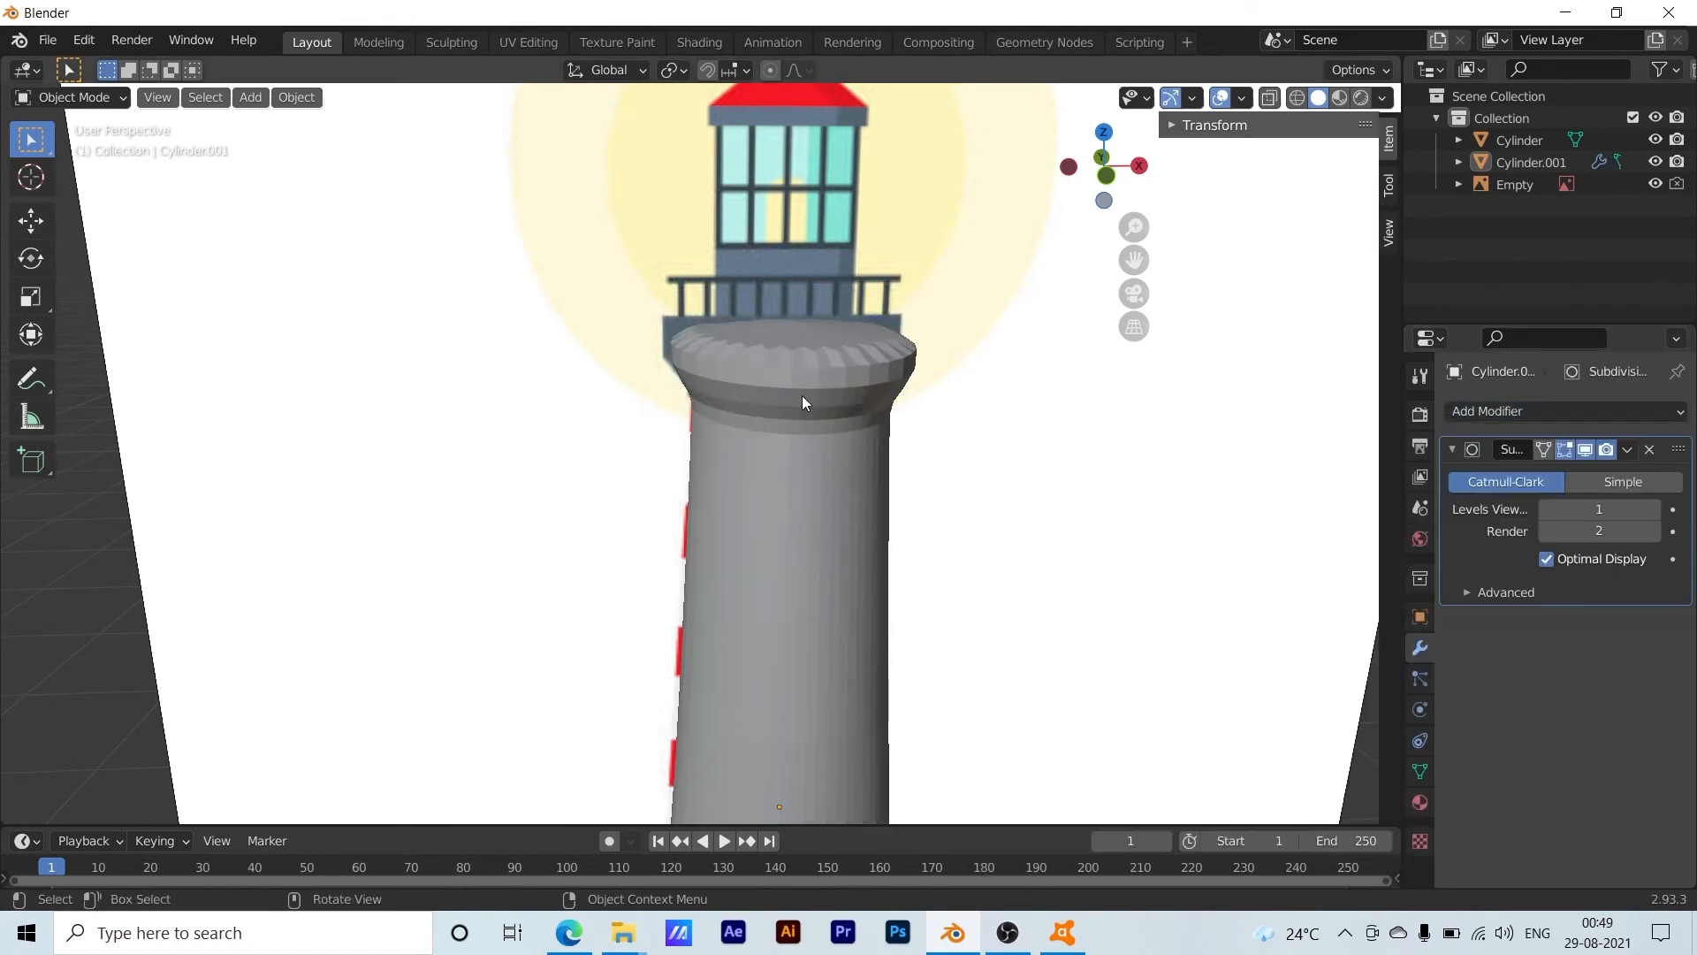
Set the subdivision levels to 0 in the viewport and 6 for render, and inspect the tower from several sides
middle_drag(803, 403, 1013, 483)
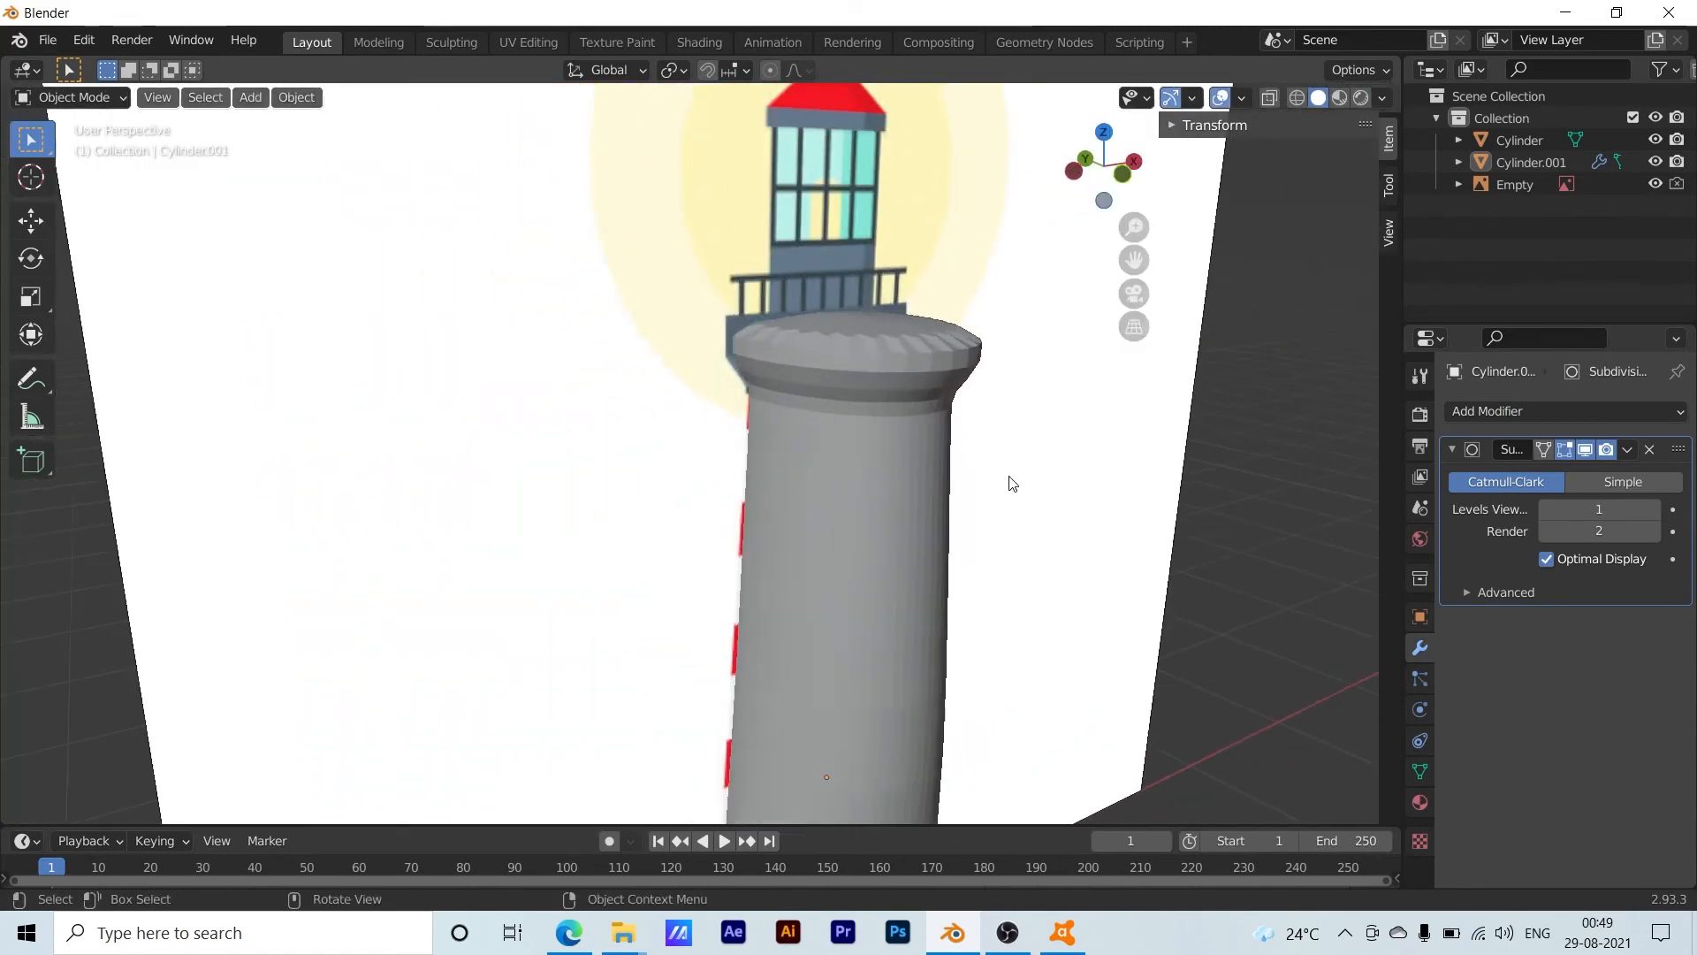
scroll(1013, 484, up, 1)
mouse_move(1588, 531)
mouse_down()
mouse_move(1646, 531)
mouse_move(1636, 508)
mouse_move(1573, 509)
mouse_up()
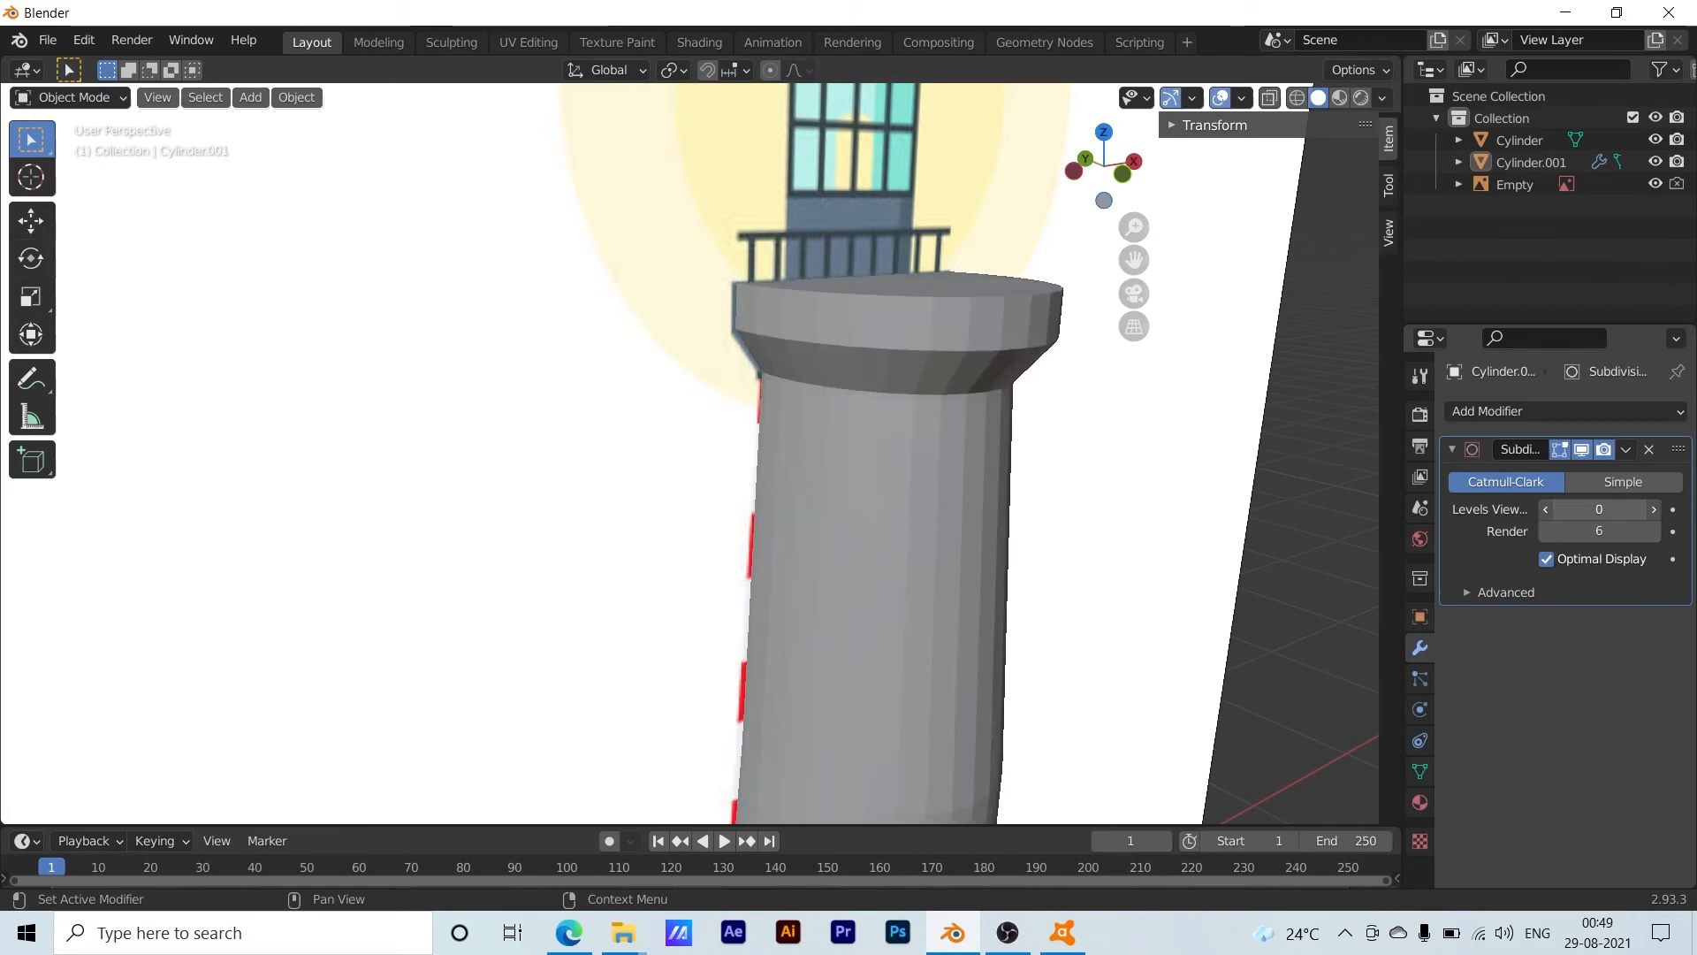
scroll(1060, 513, down, 3)
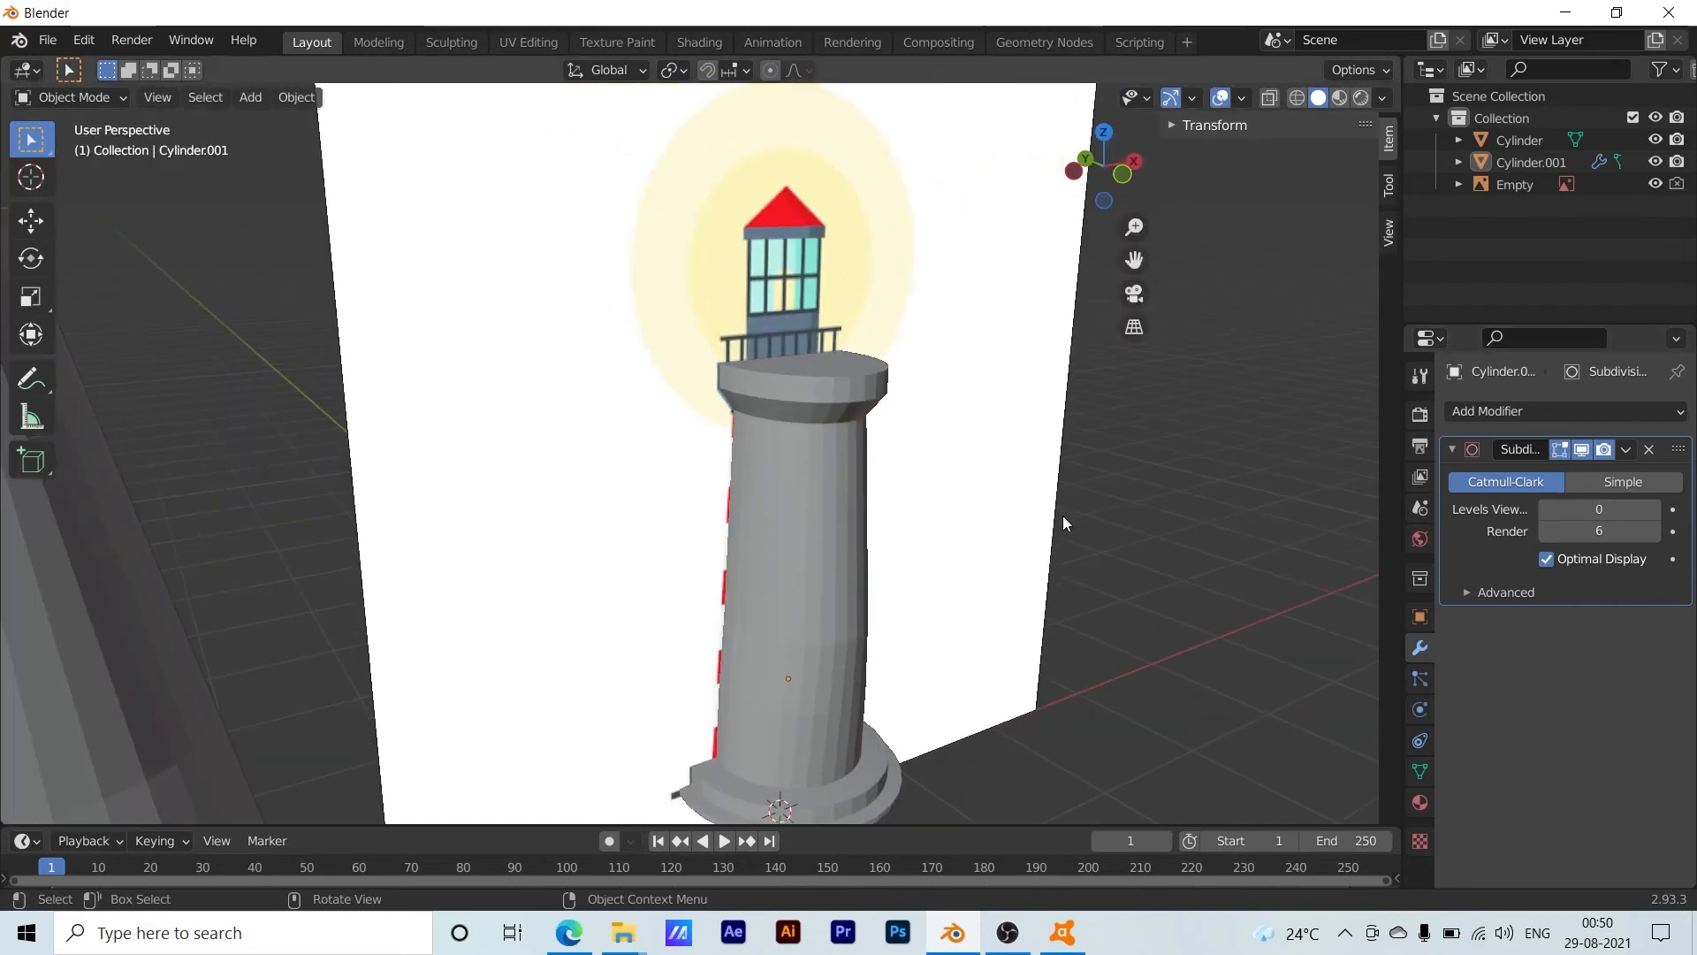
middle_drag(1062, 517, 774, 554)
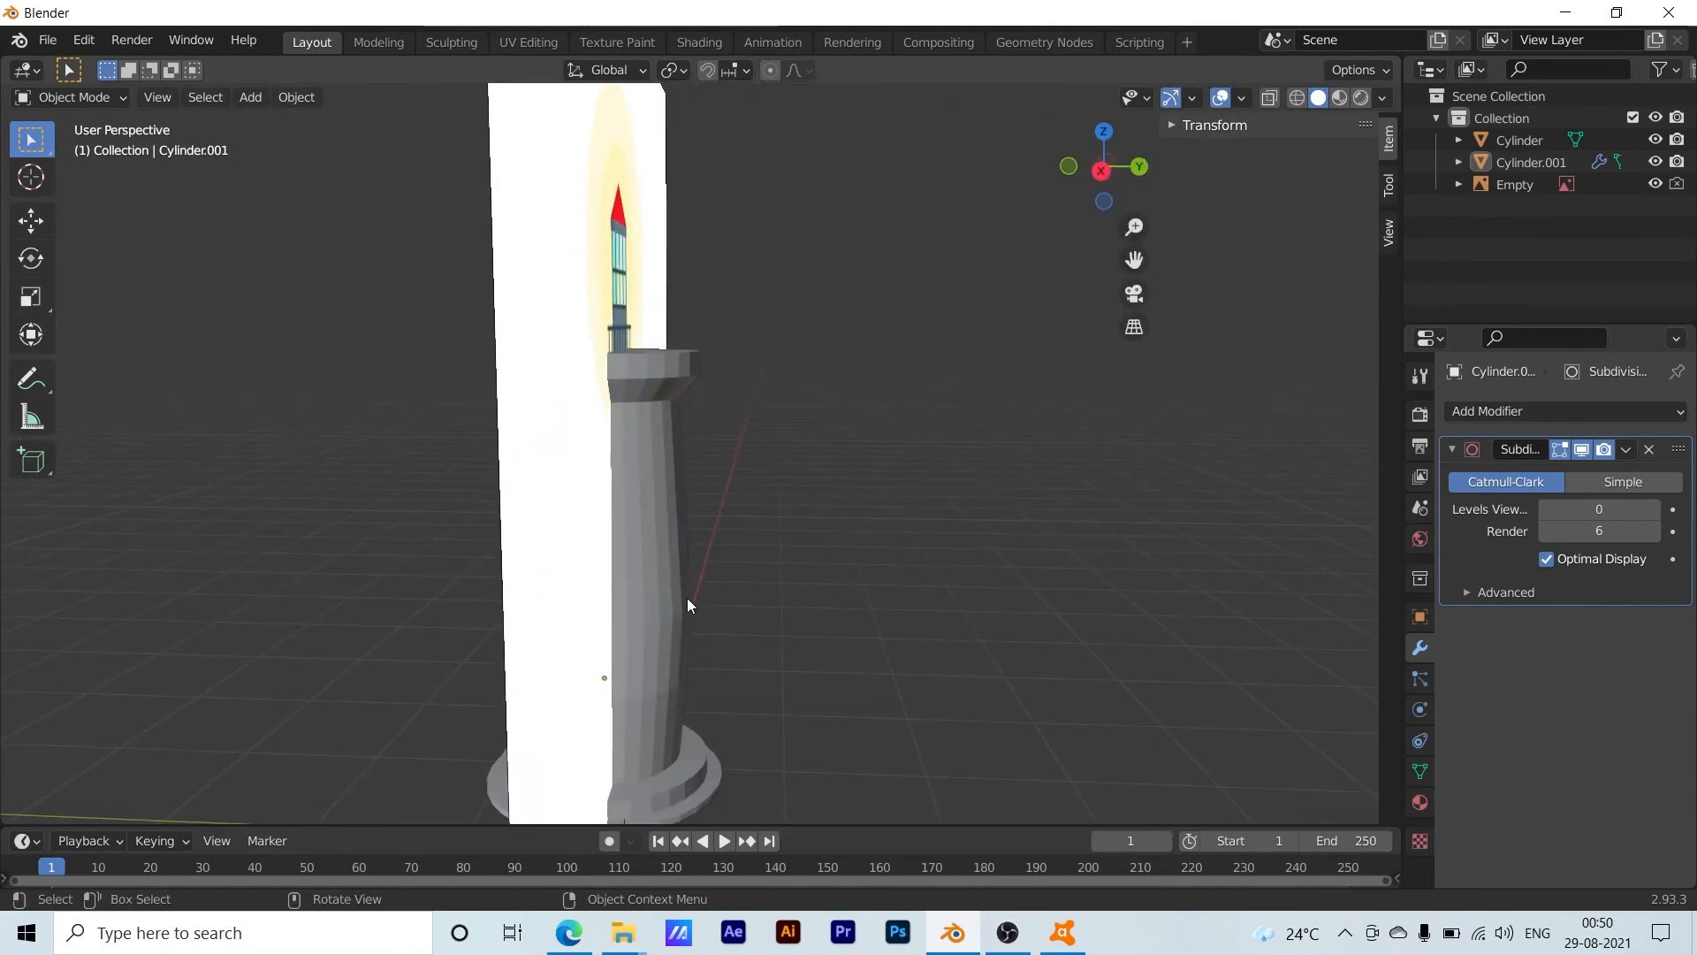
middle_drag(625, 617, 956, 626)
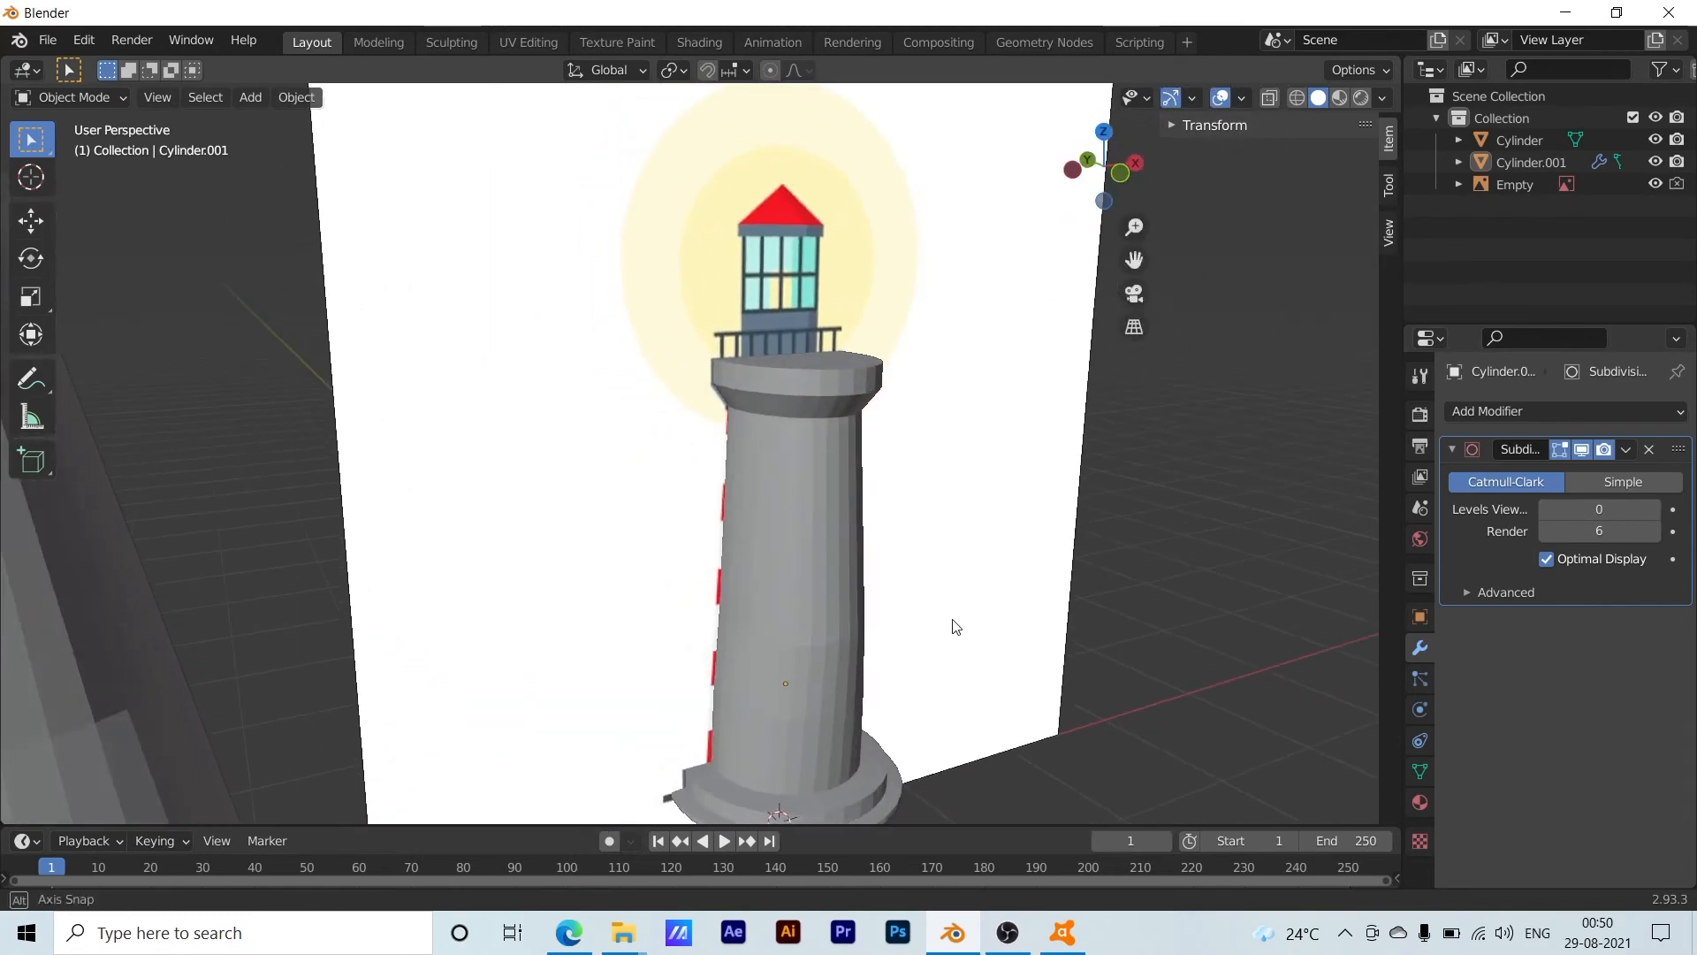
scroll(400, 599, down, 4)
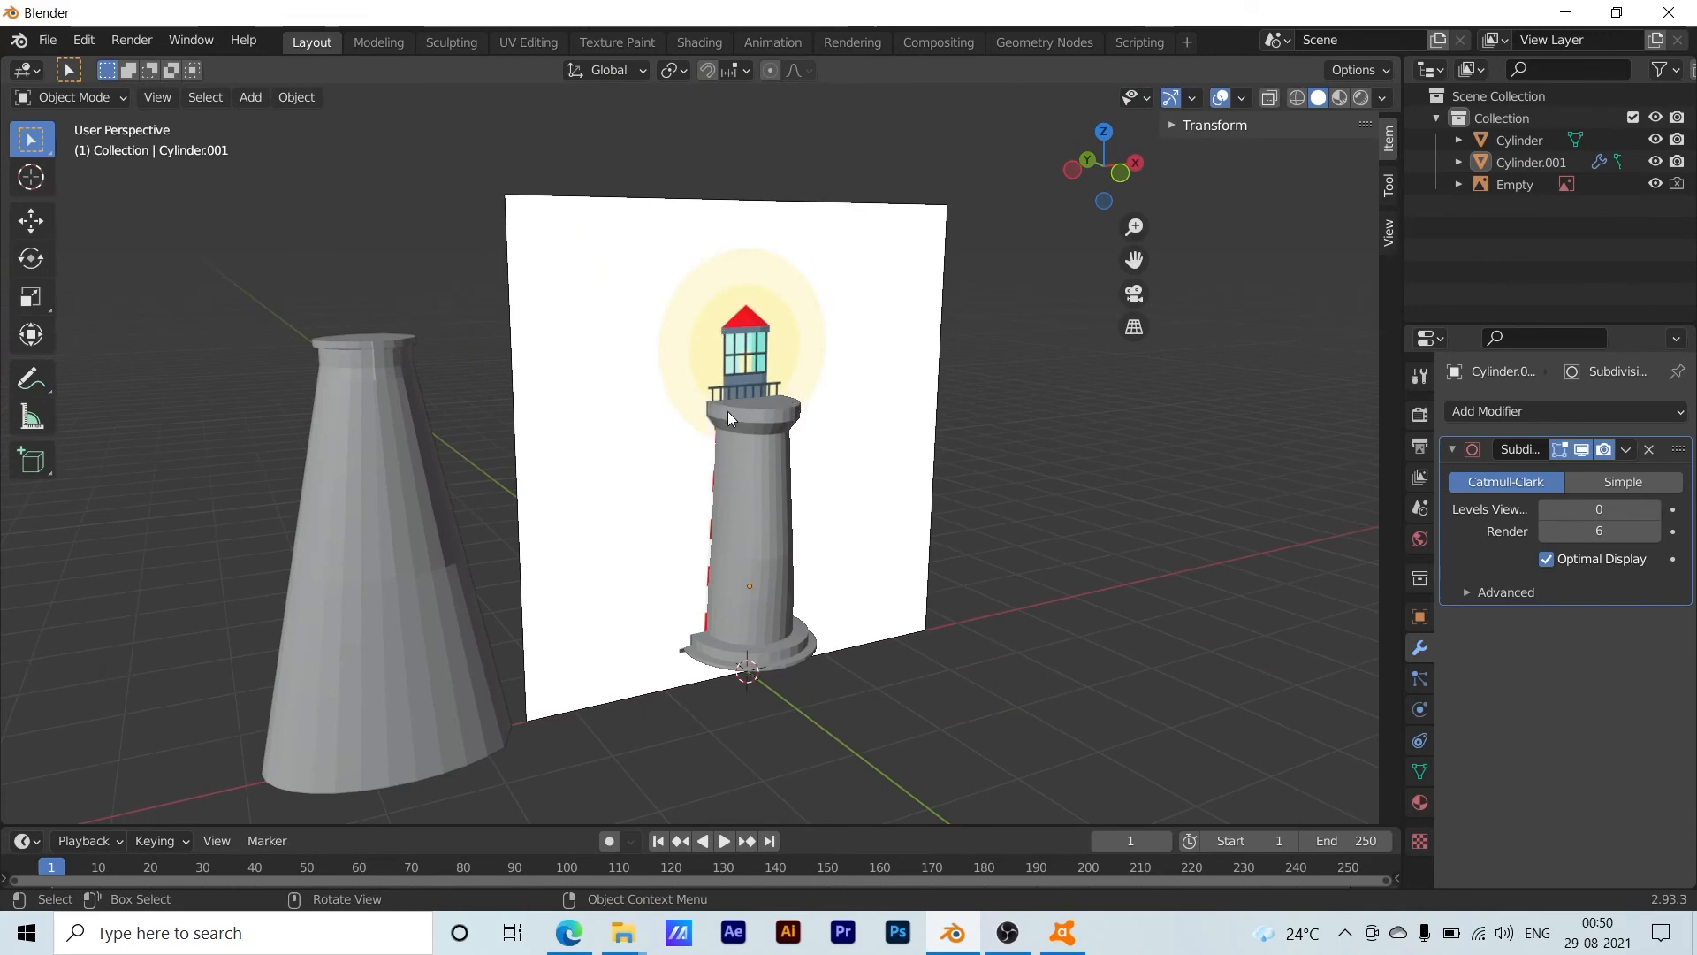
scroll(804, 447, up, 5)
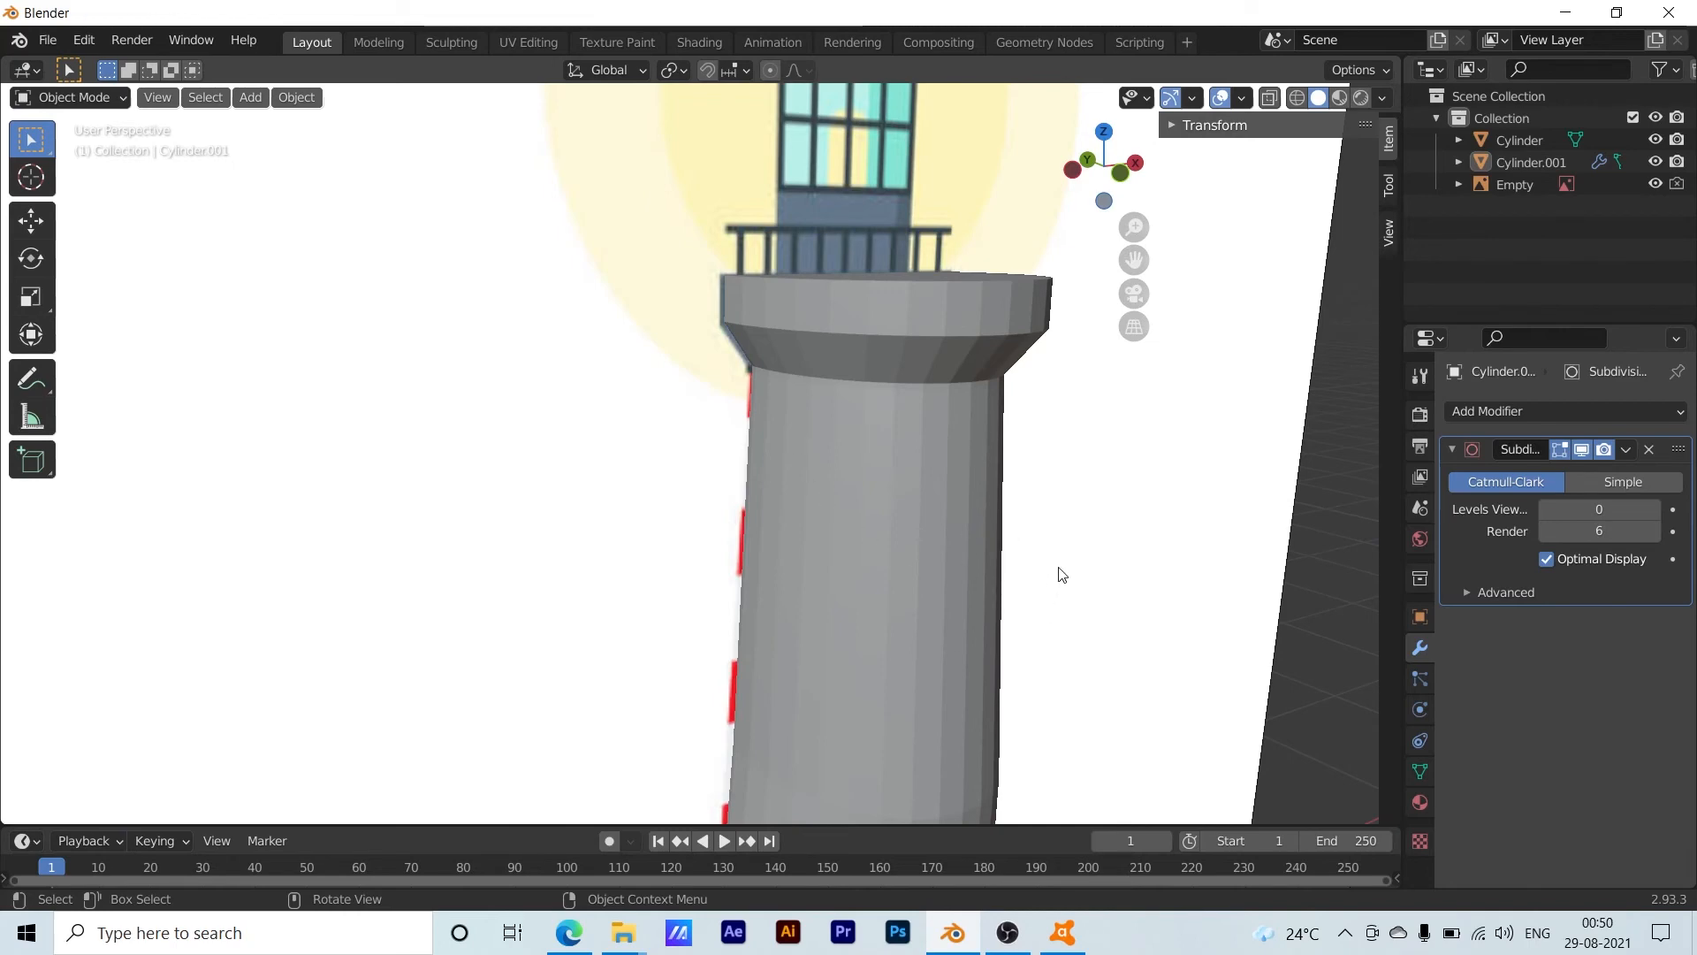
scroll(1063, 573, down, 5)
scroll(963, 548, up, 5)
Remove the Subdivision Surface modifier from the lighthouse tower
click(1649, 450)
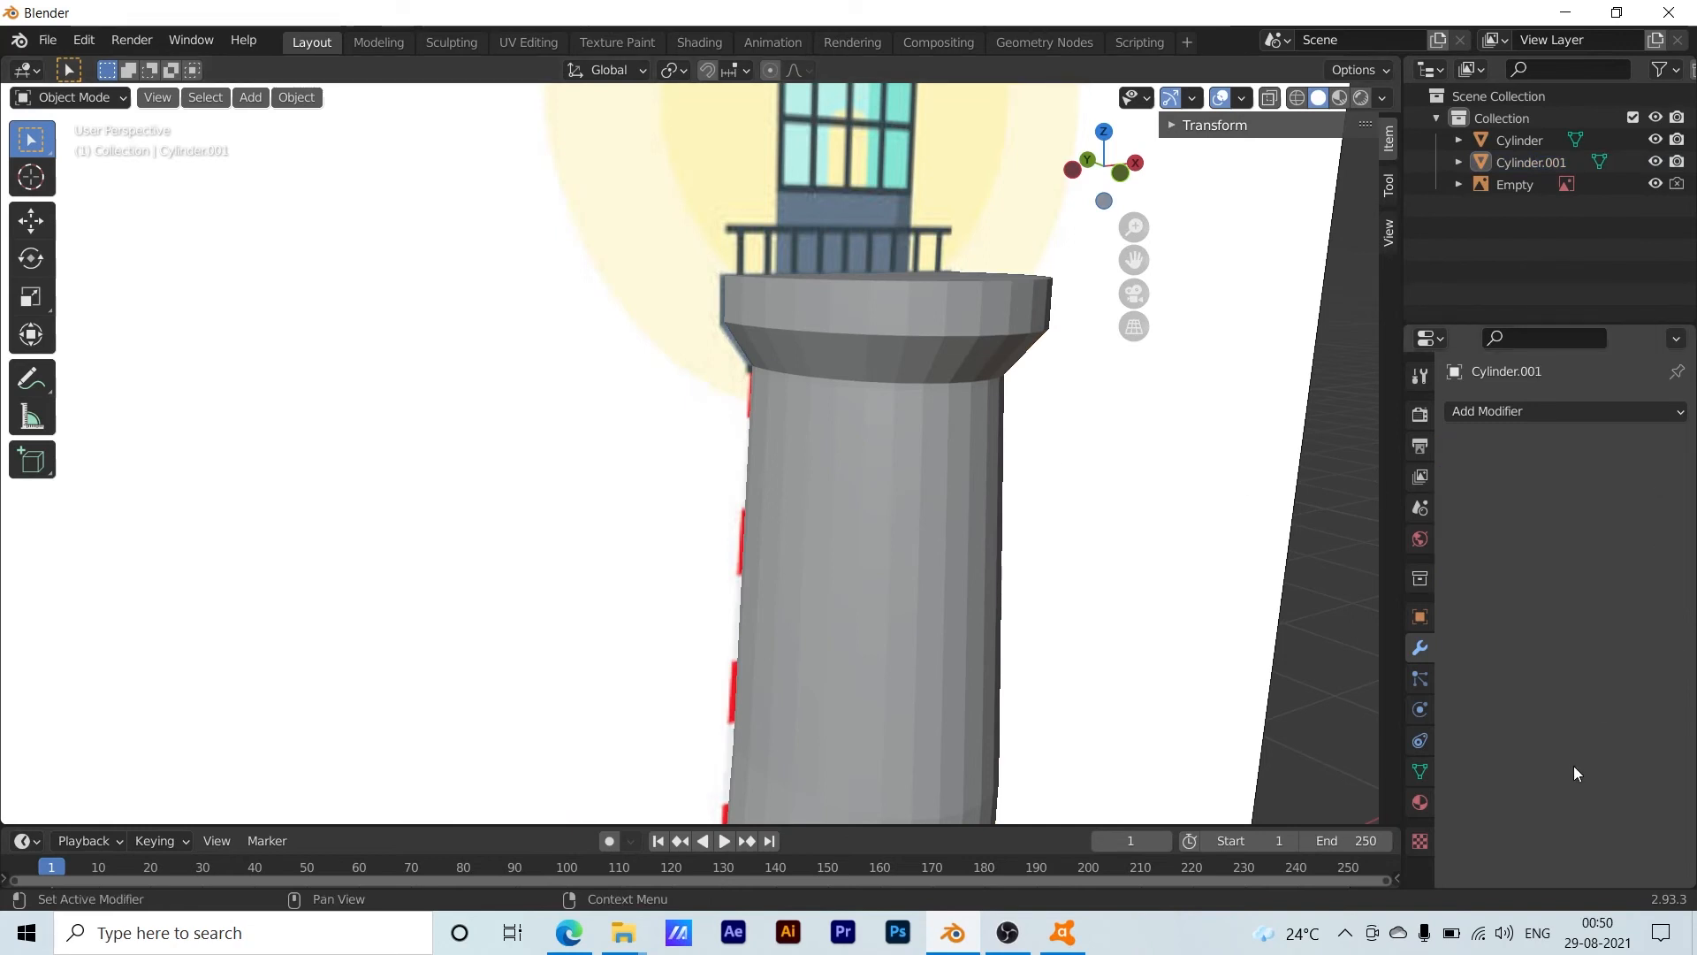
middle_drag(914, 361, 1076, 507)
scroll(1074, 505, down, 3)
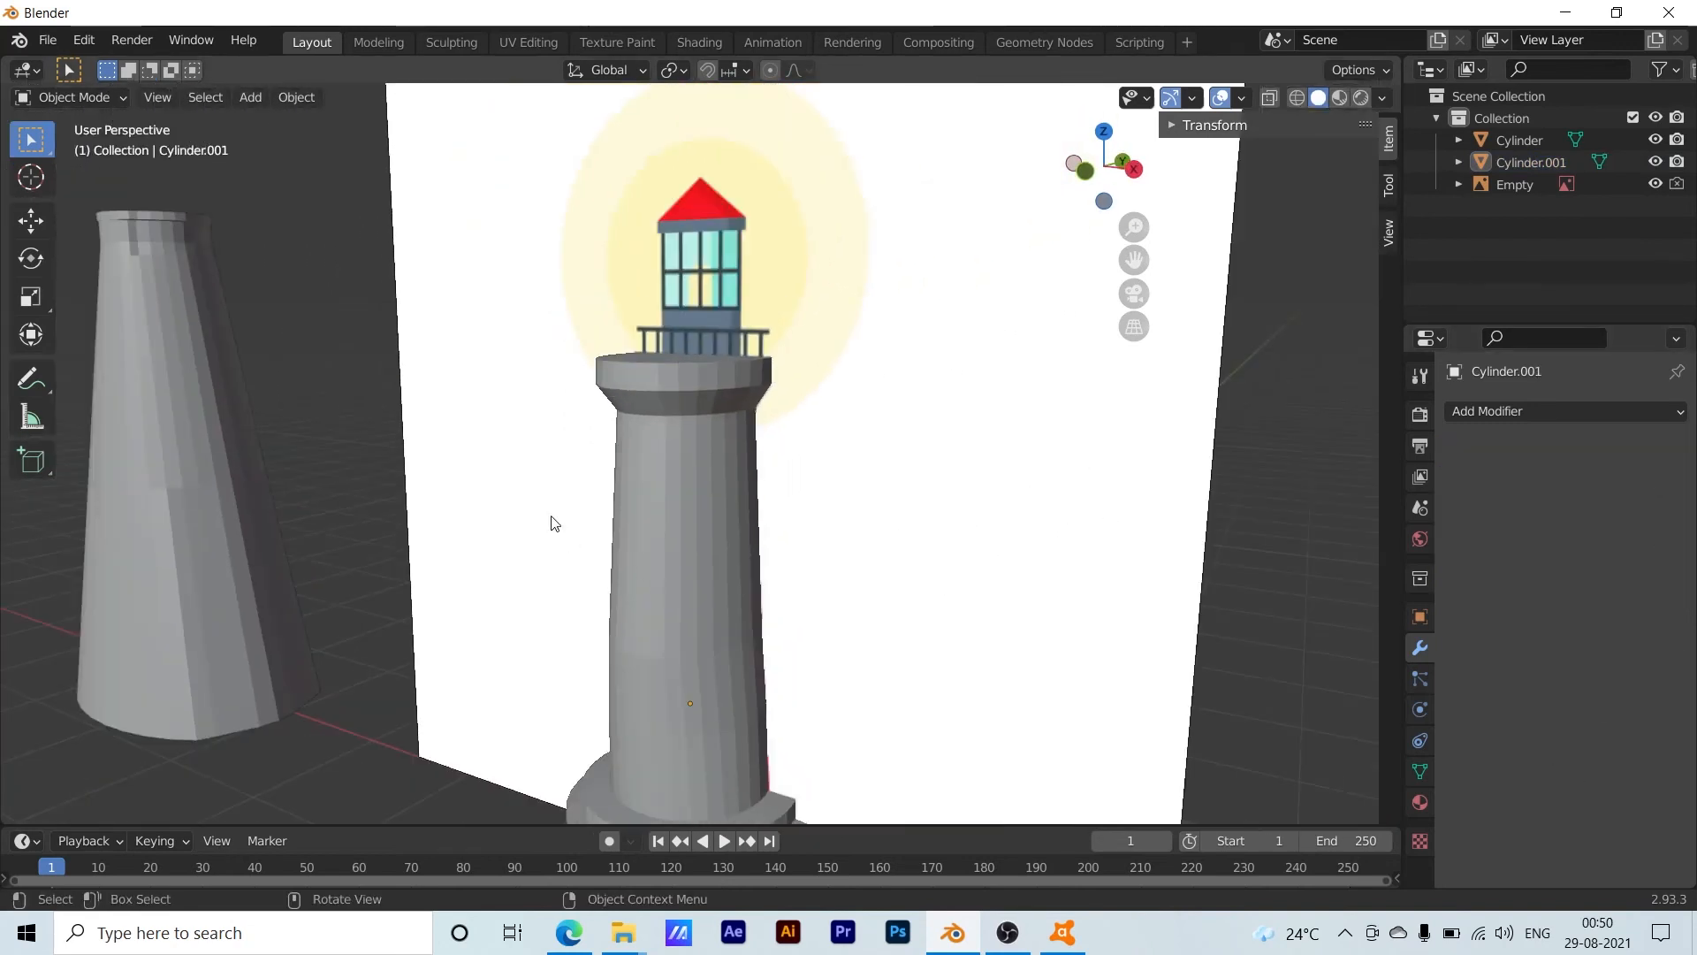
Select the lighthouse tower in front of the reference image and enter Edit Mode
drag(533, 481, 888, 709)
scroll(913, 689, down, 2)
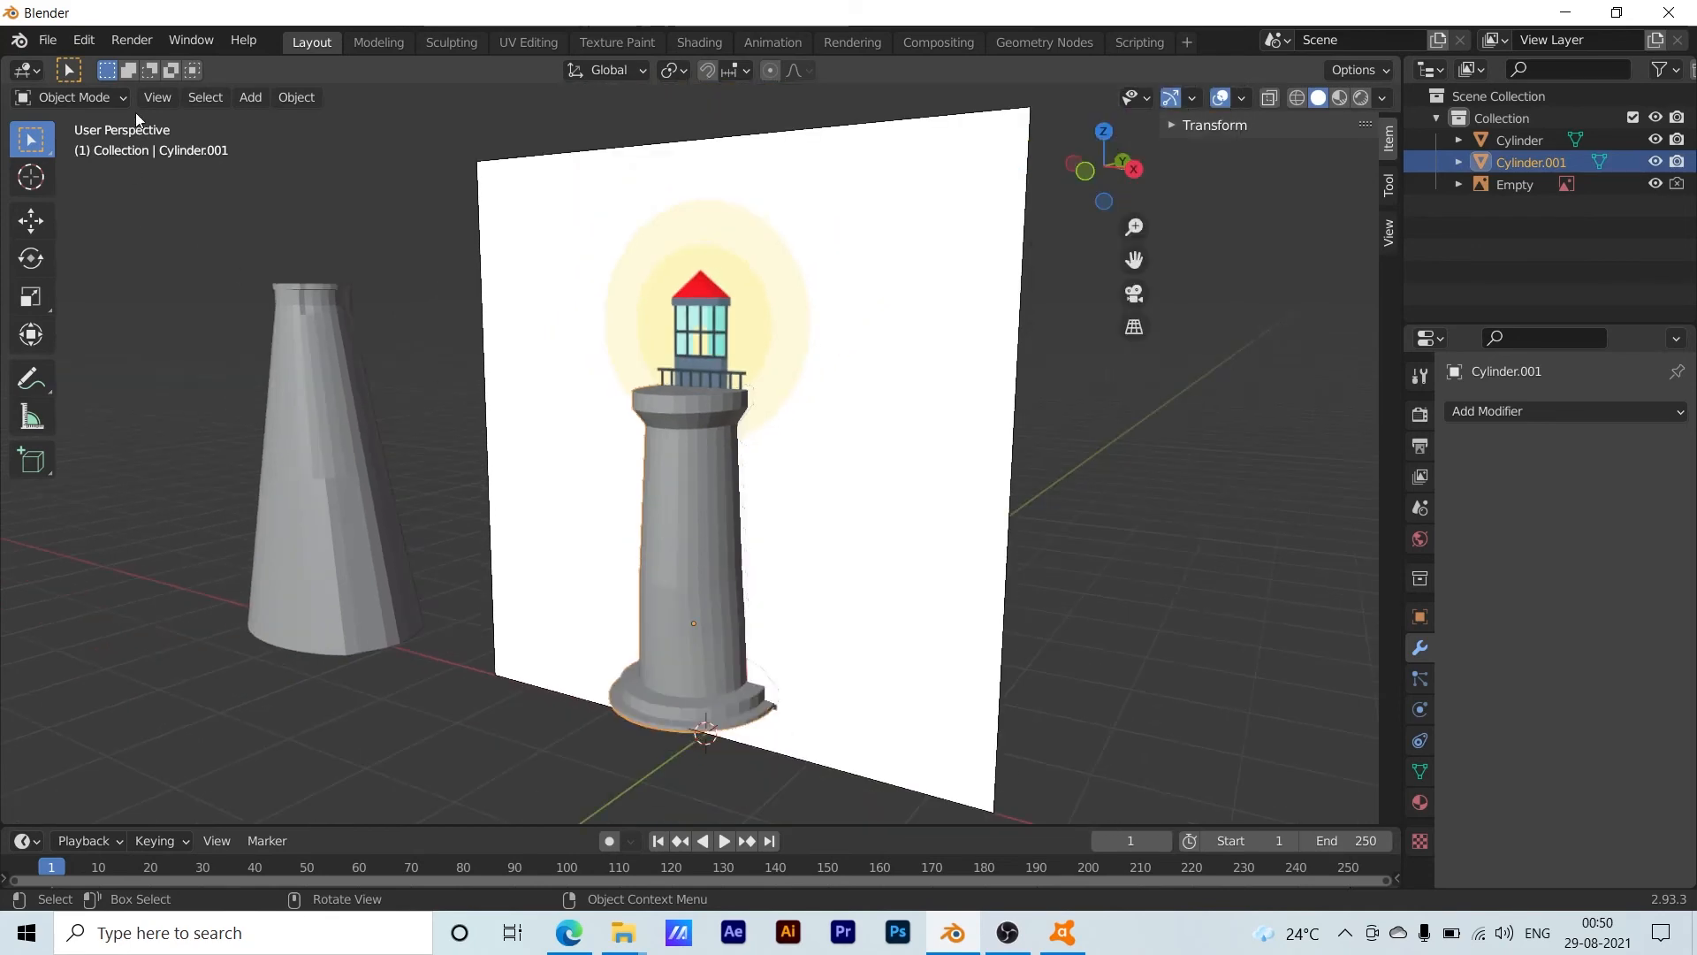
click(108, 97)
click(103, 148)
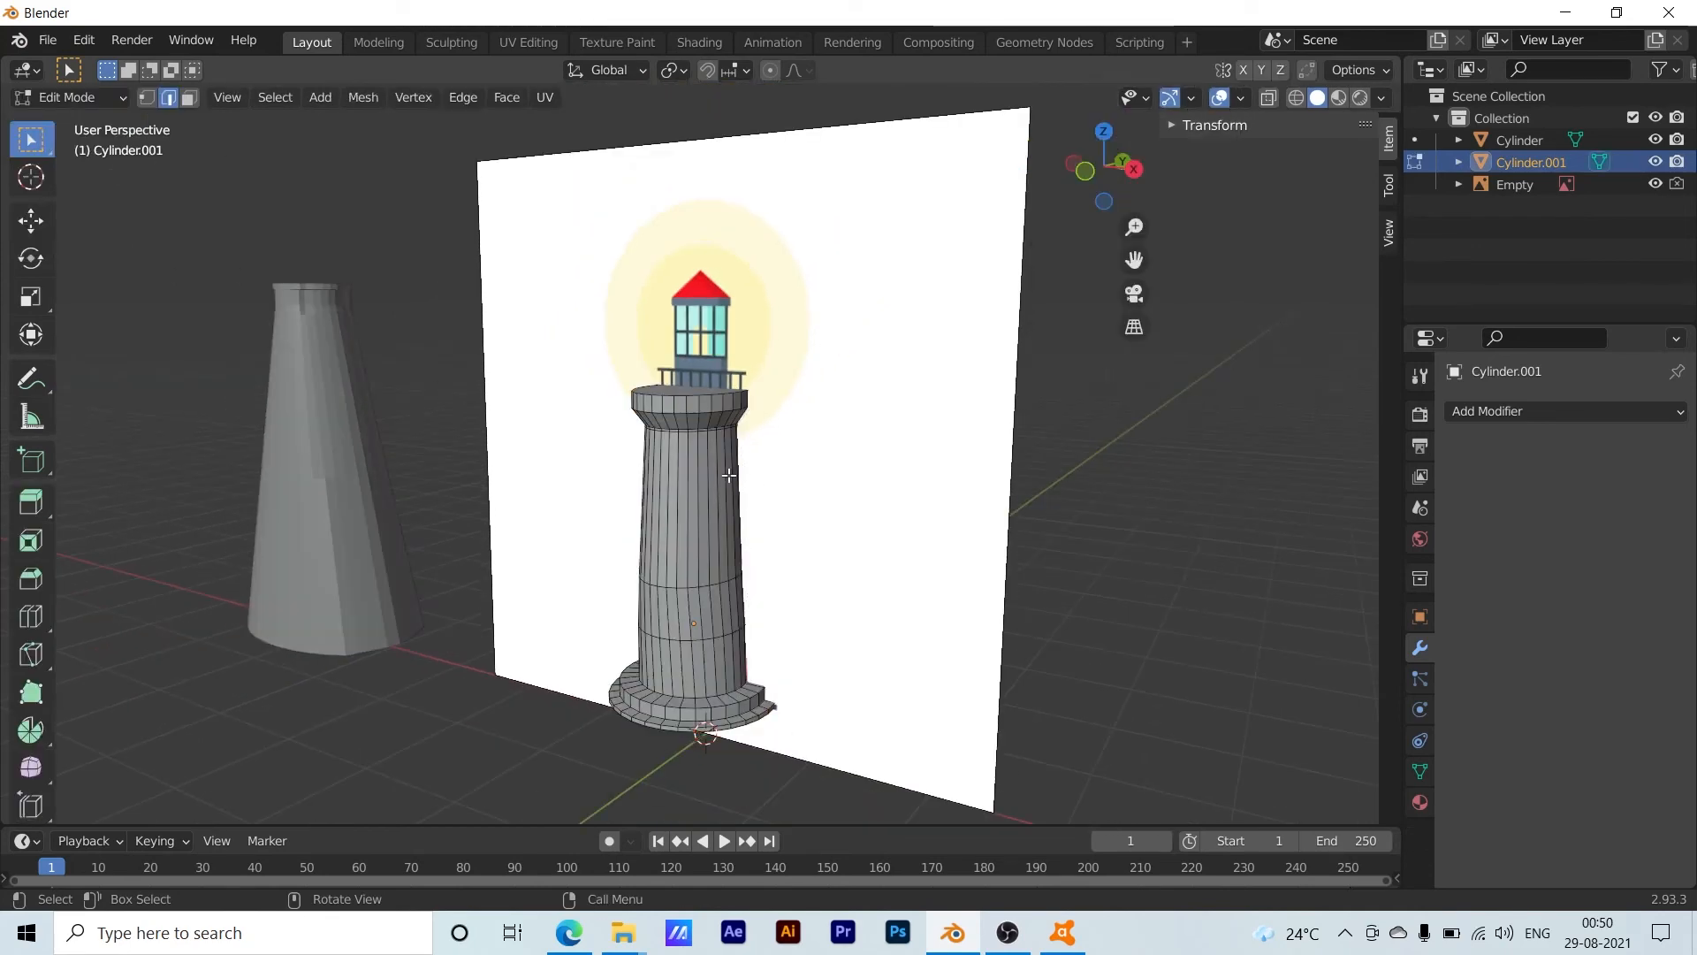
Try to box-select the band around the lower shaft in edge select mode and again in vertex select mode
drag(582, 557, 916, 658)
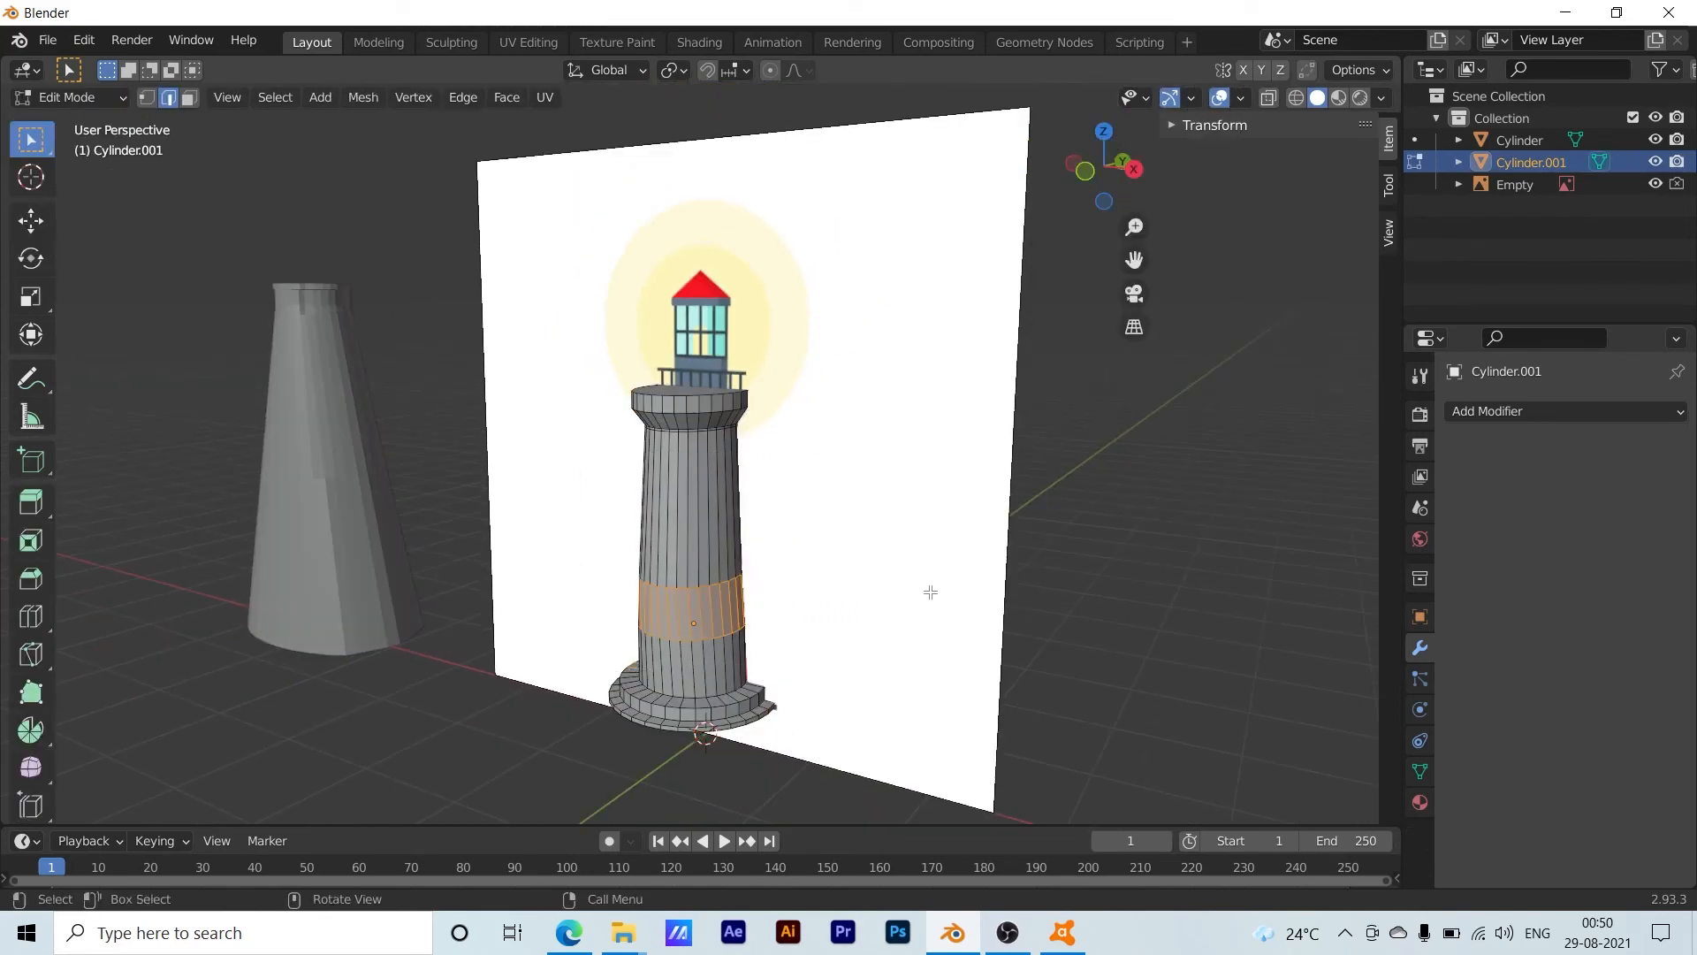
click(867, 569)
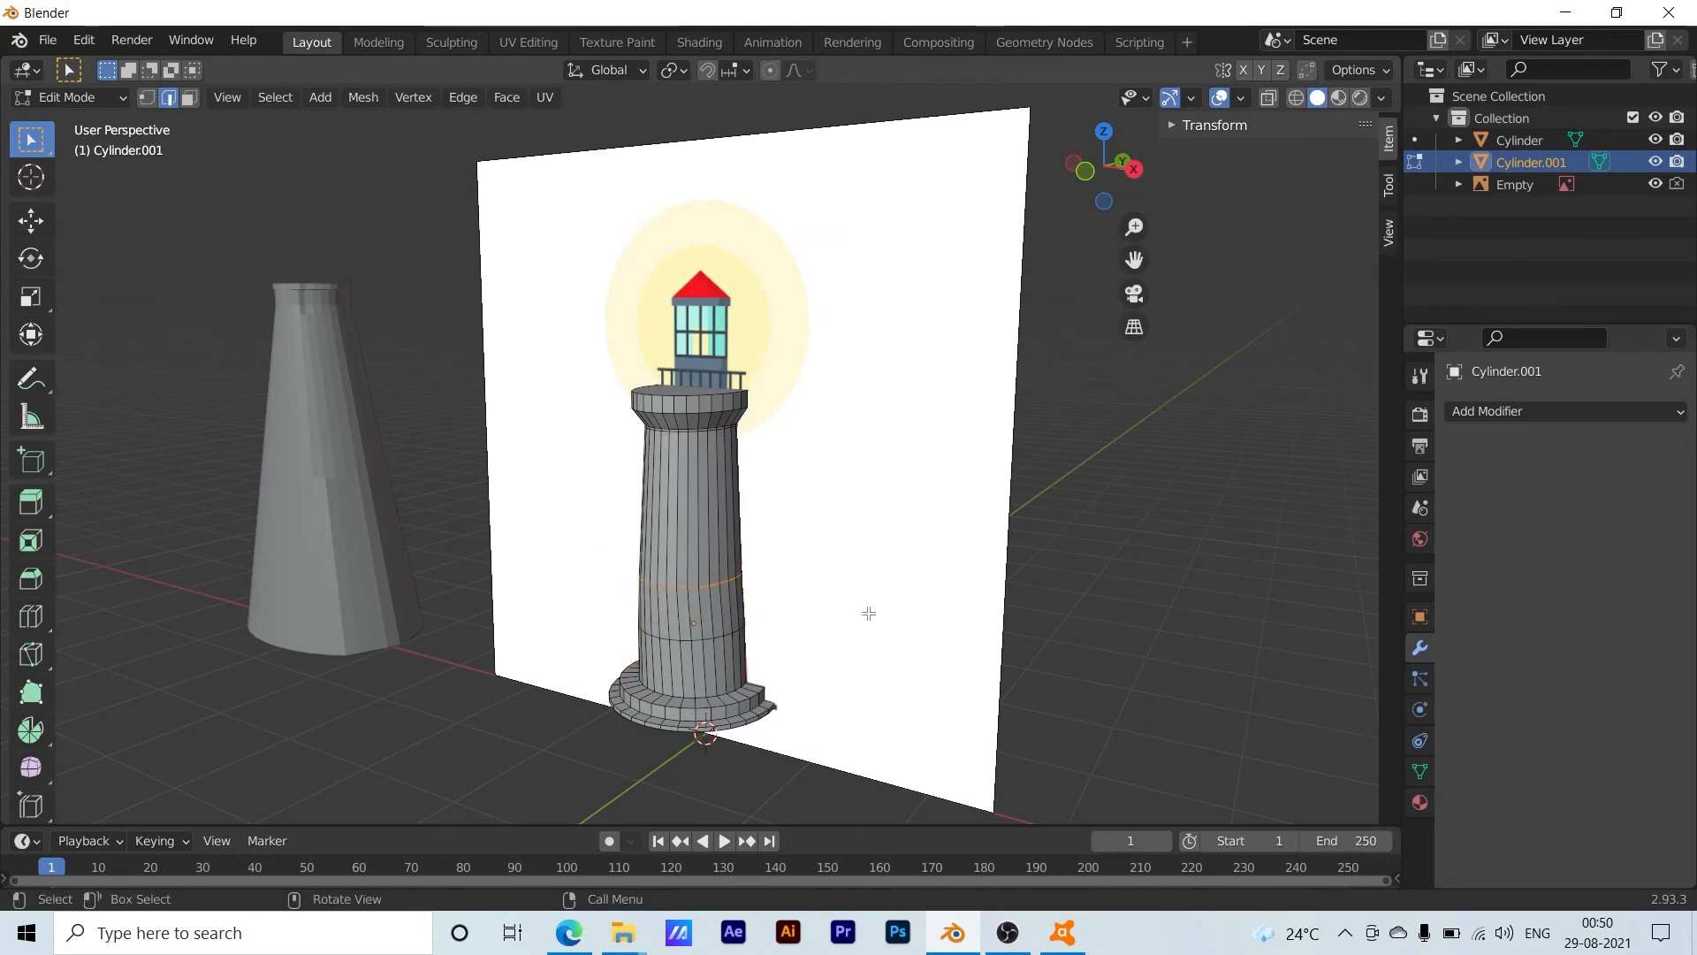
middle_drag(869, 613, 792, 553)
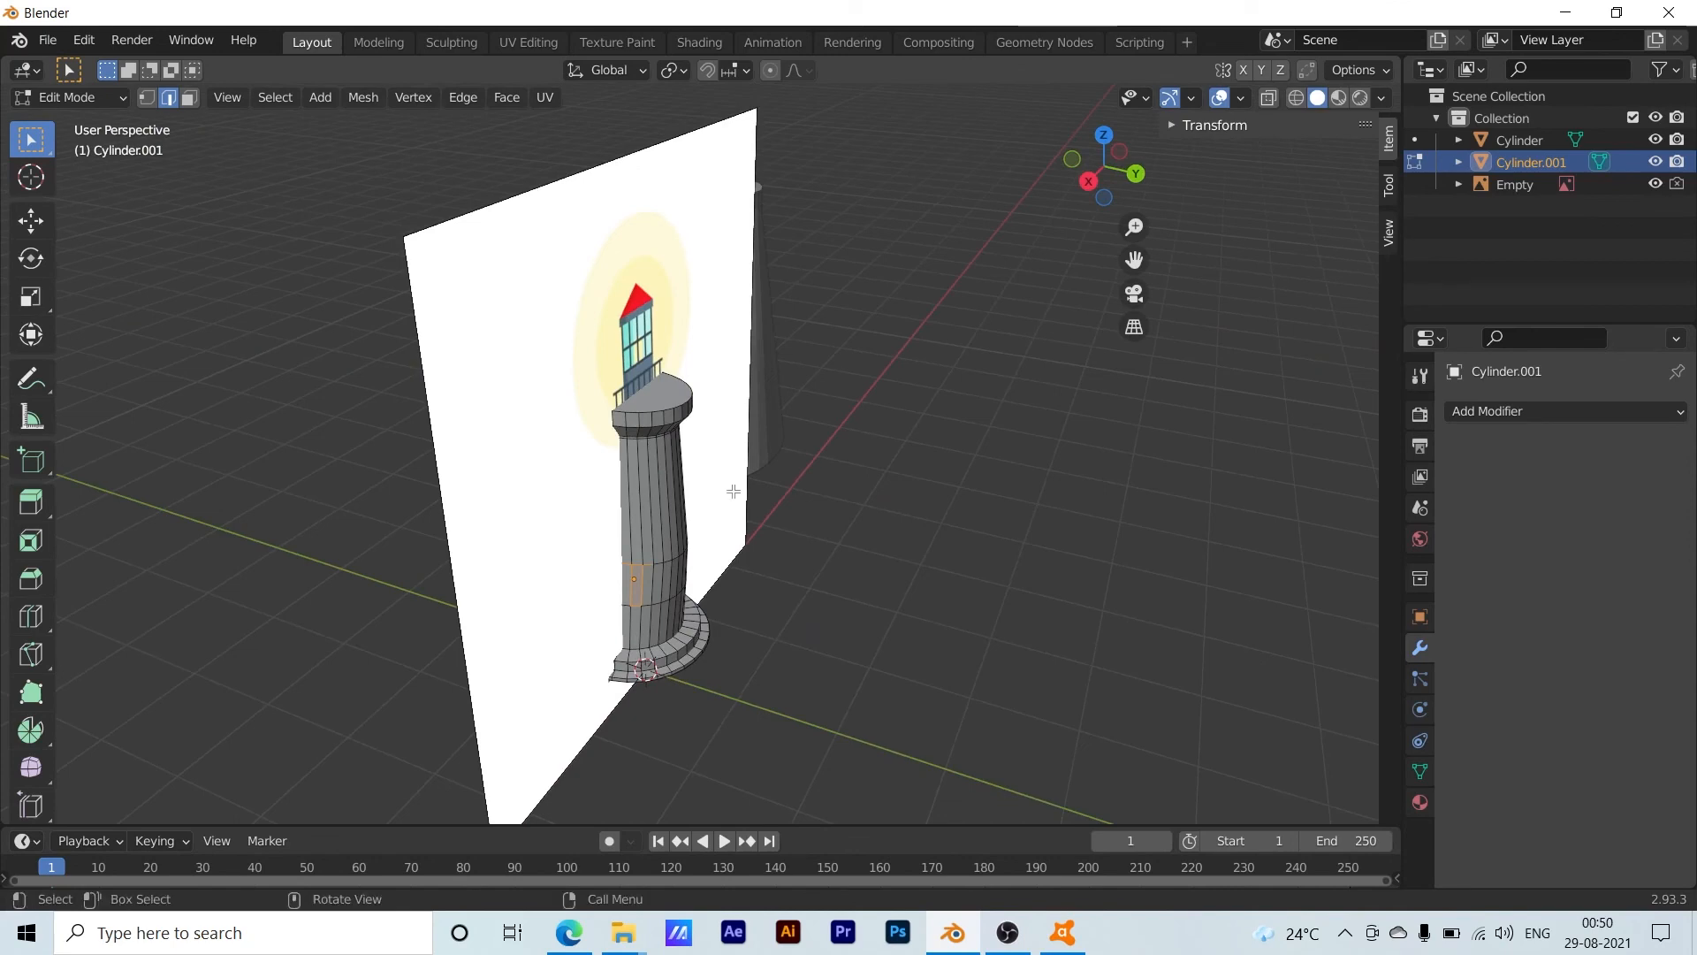
click(766, 519)
click(145, 97)
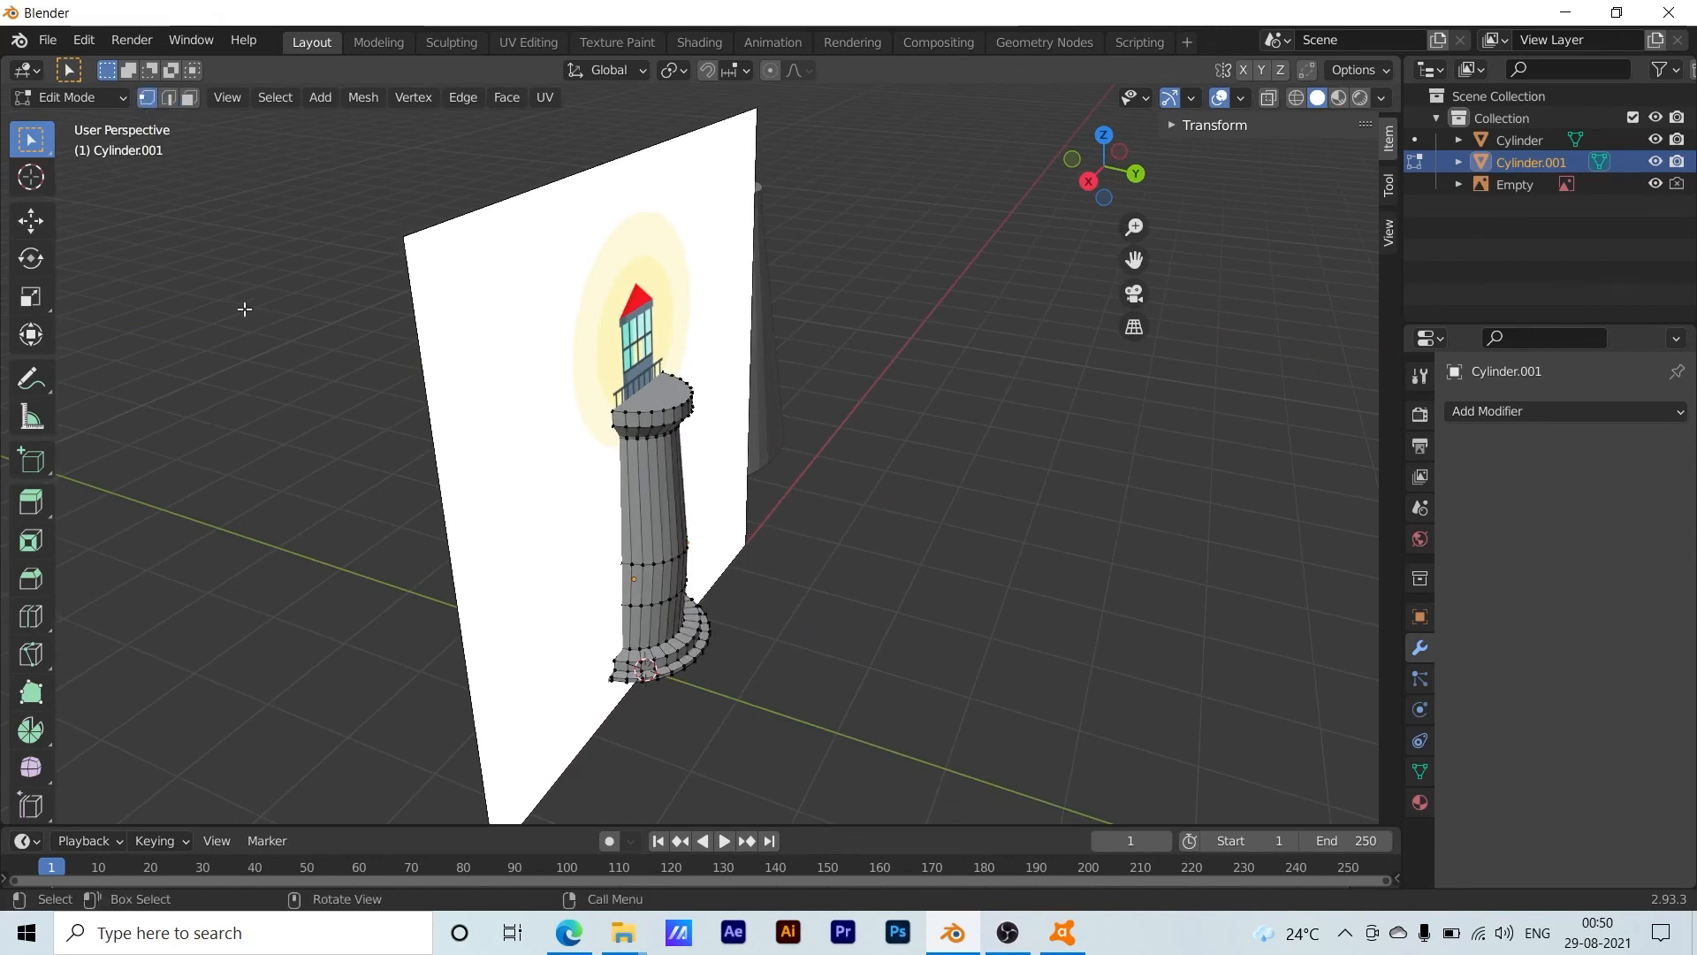
middle_drag(454, 512, 740, 520)
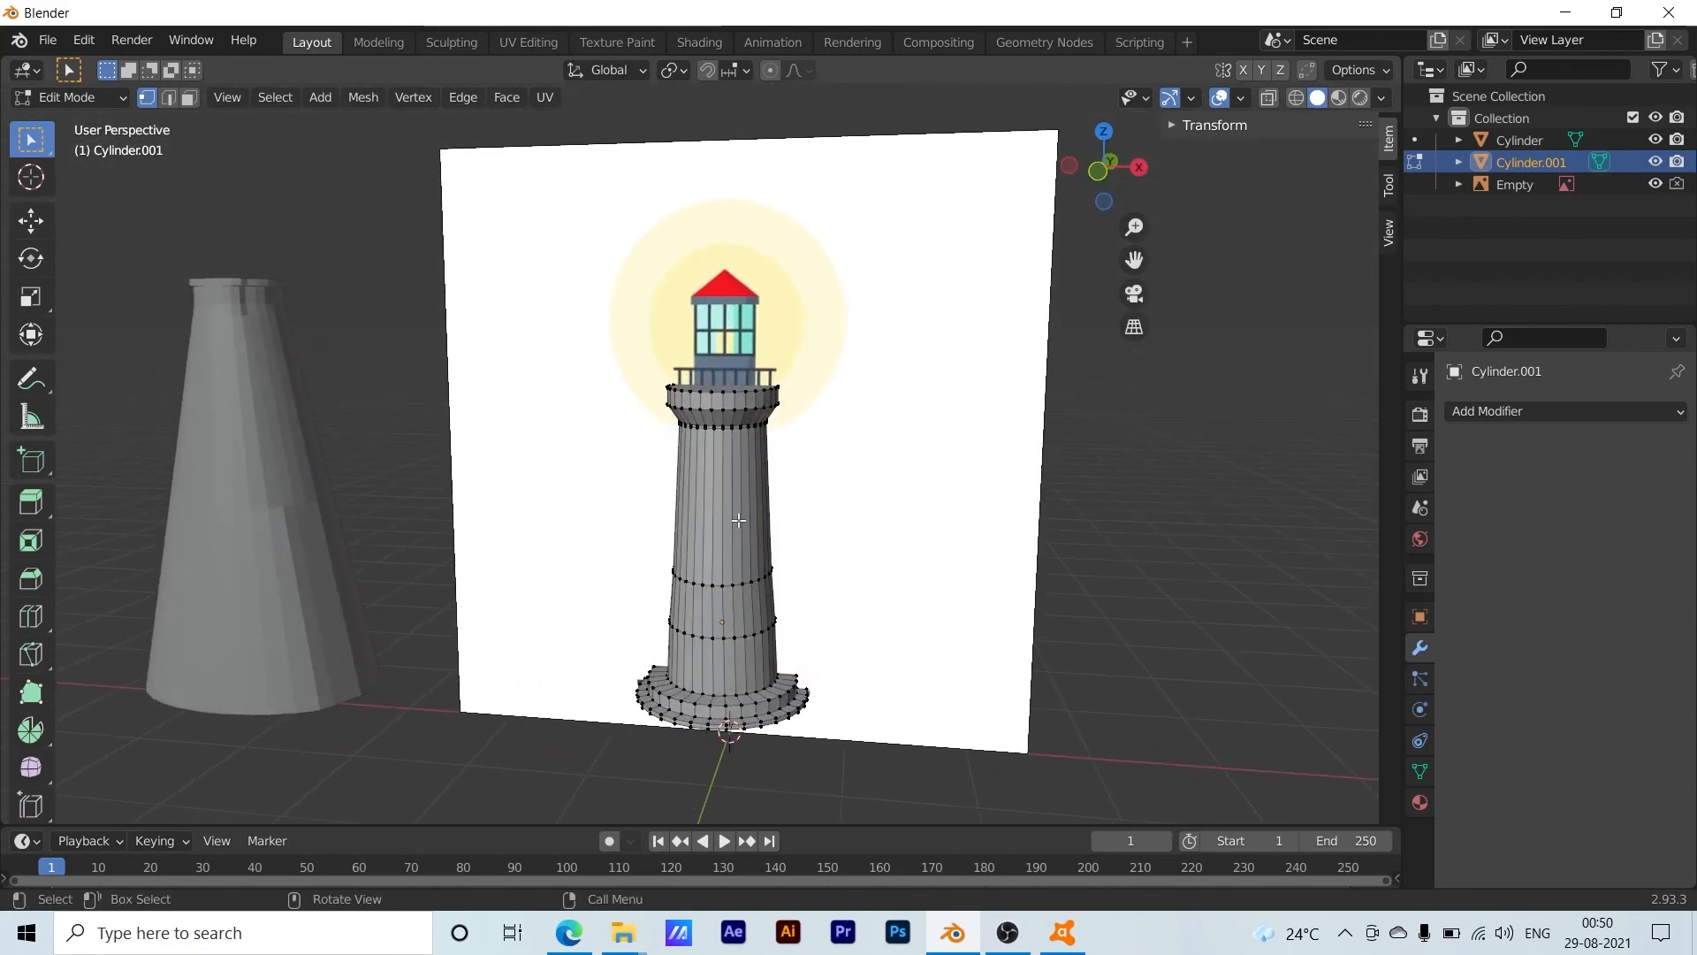
drag(583, 508, 897, 631)
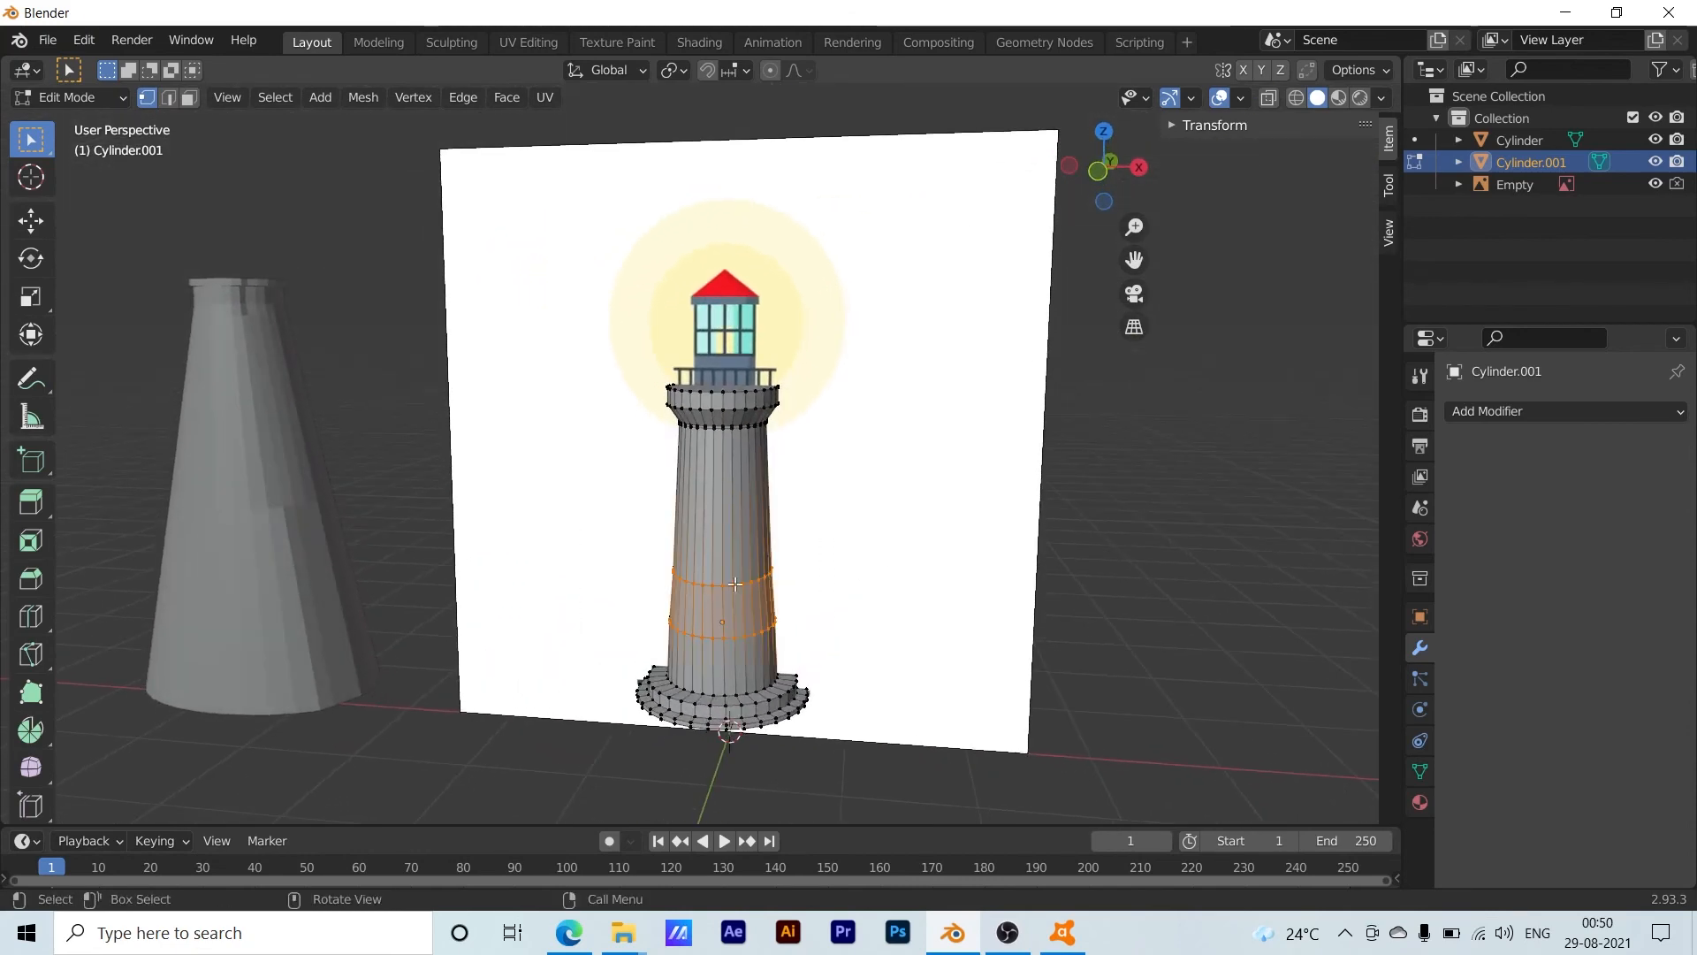
Enable vertex, edge and face selection together for the tower mesh
click(167, 101)
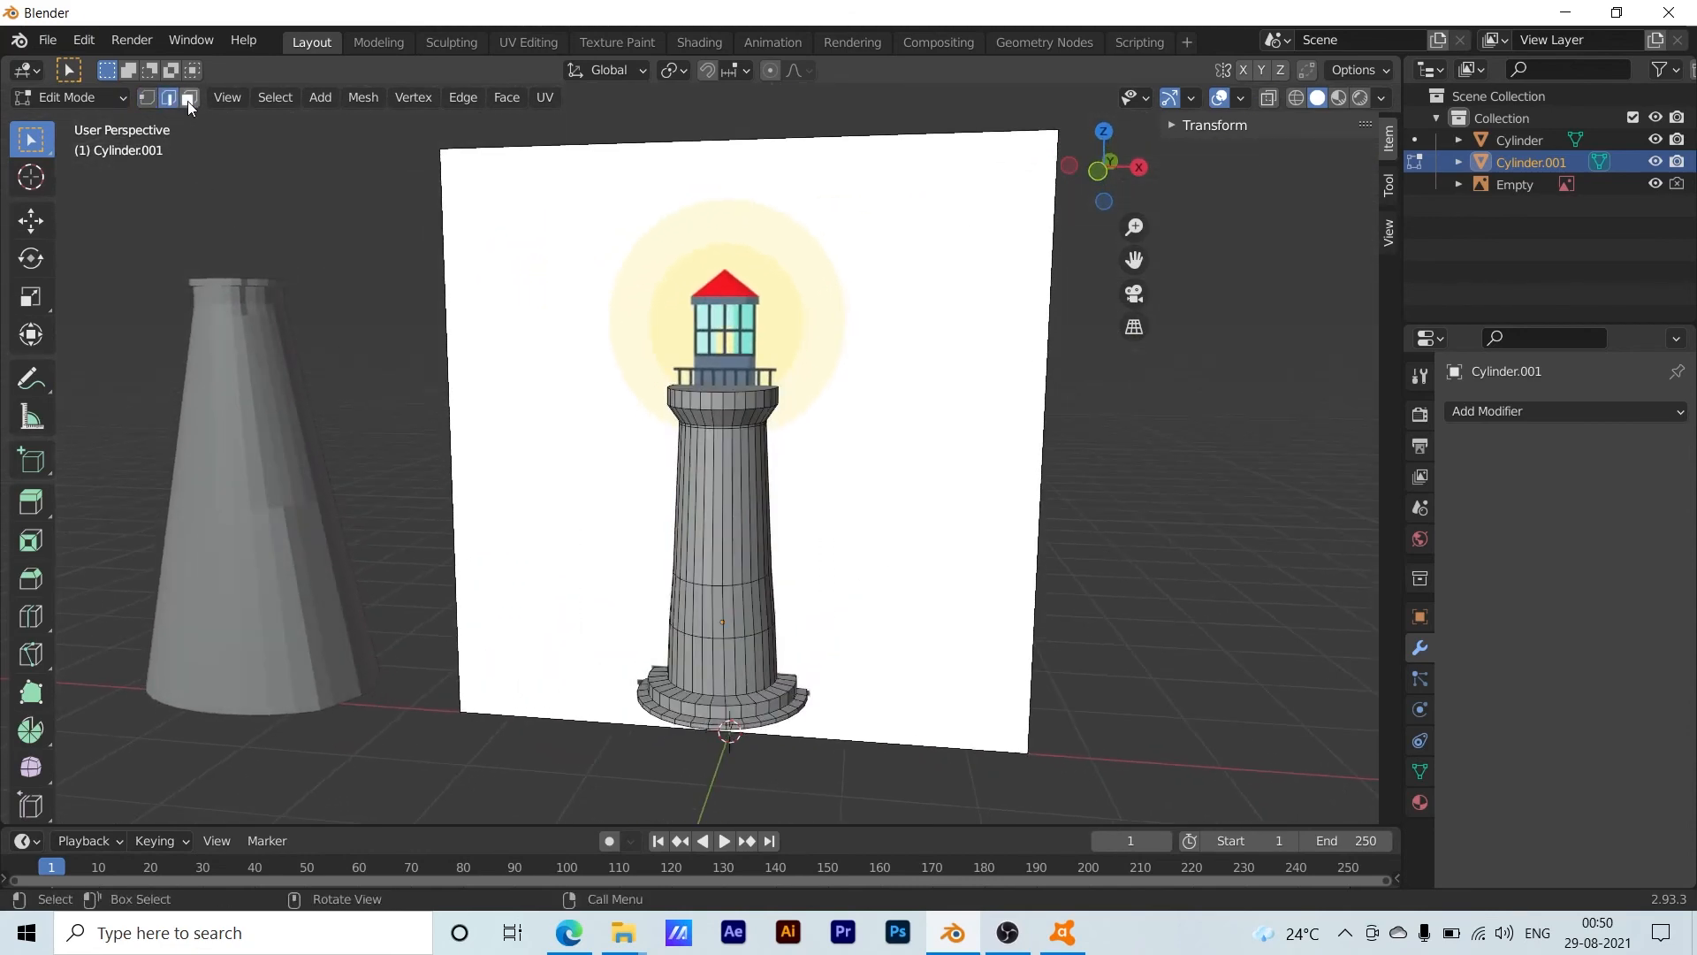
click(189, 99)
click(168, 99)
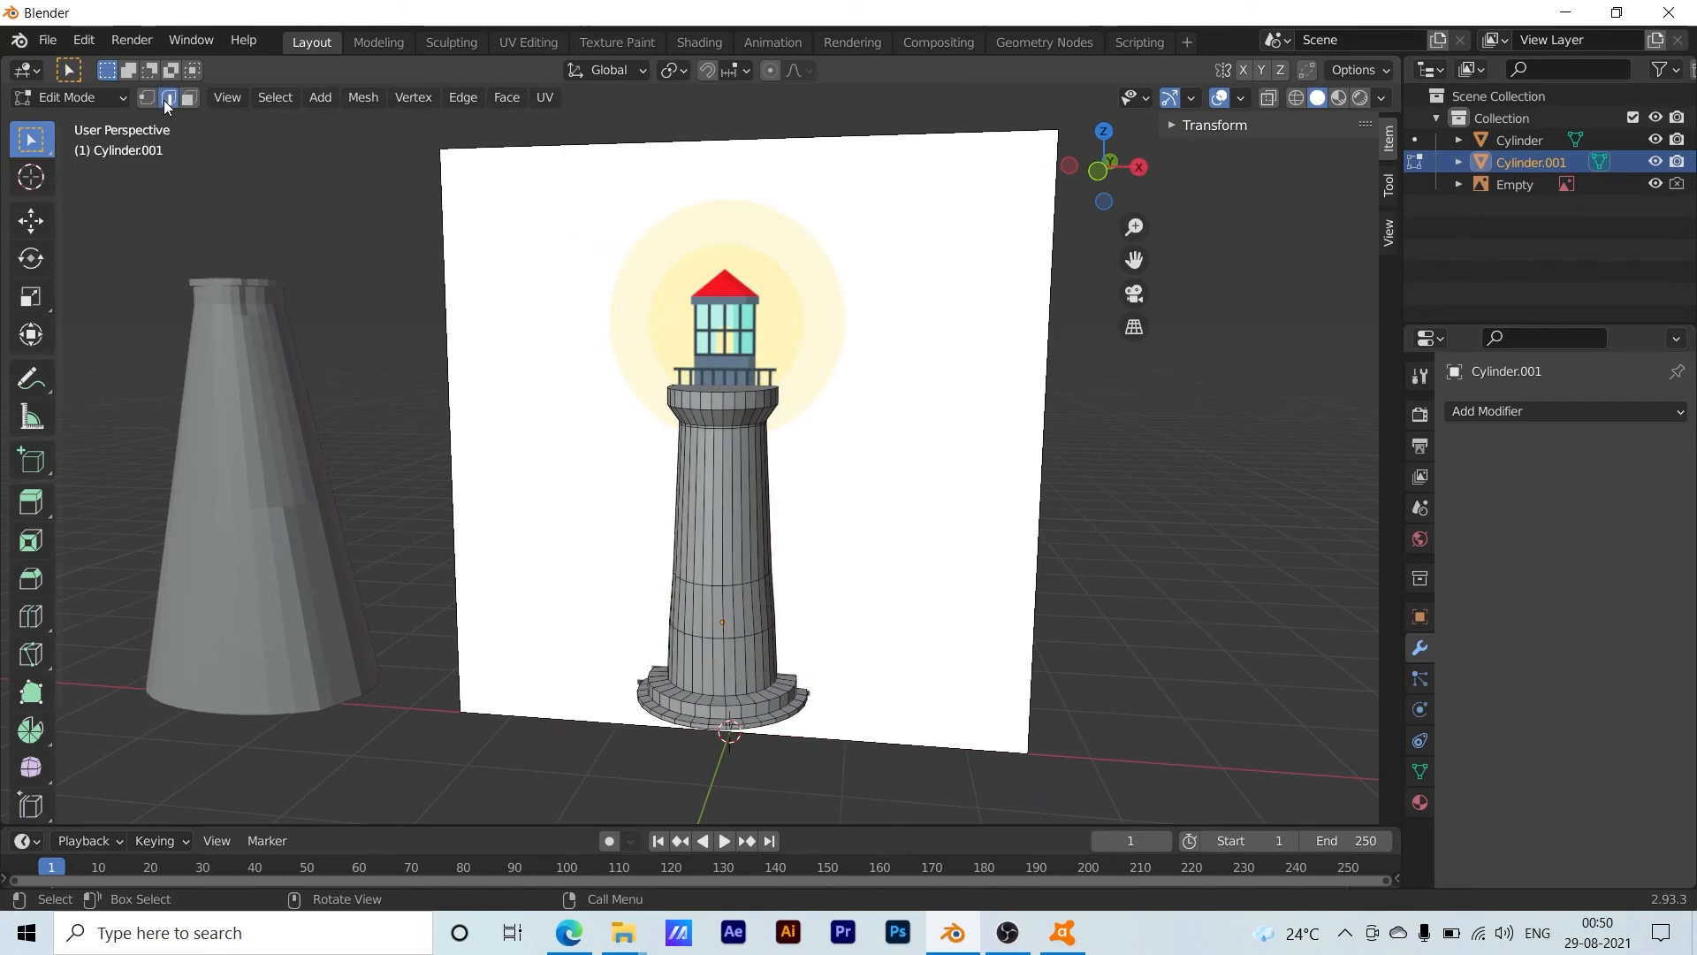
shift+click(187, 104)
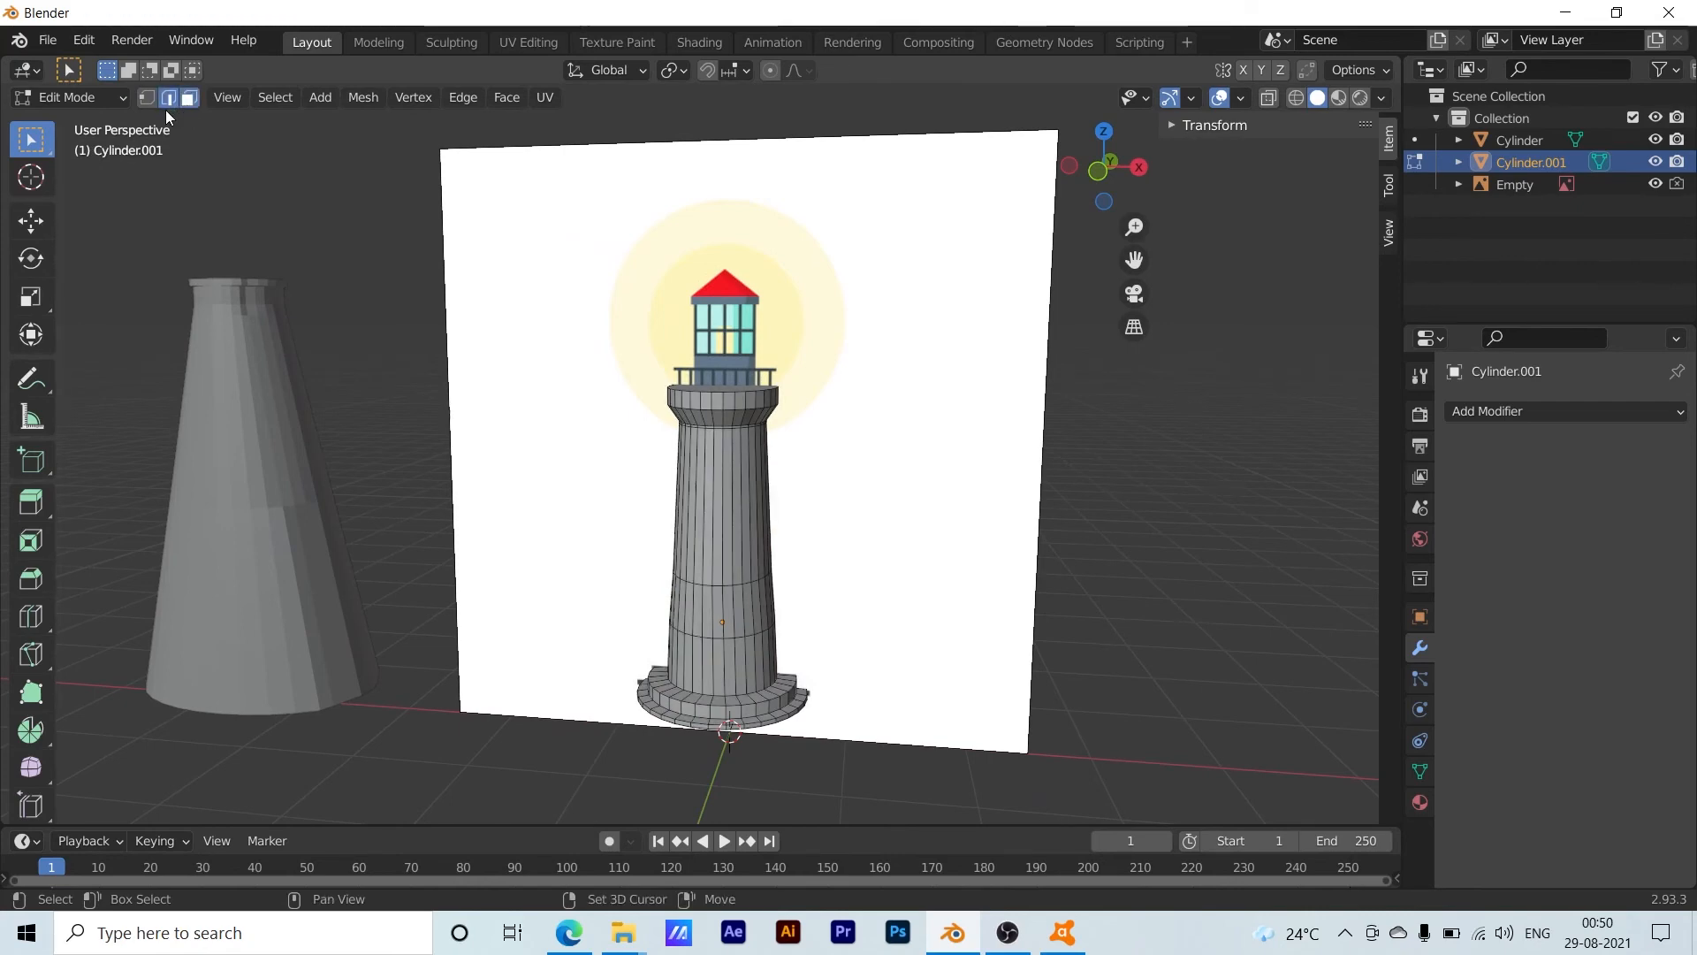
shift+click(149, 98)
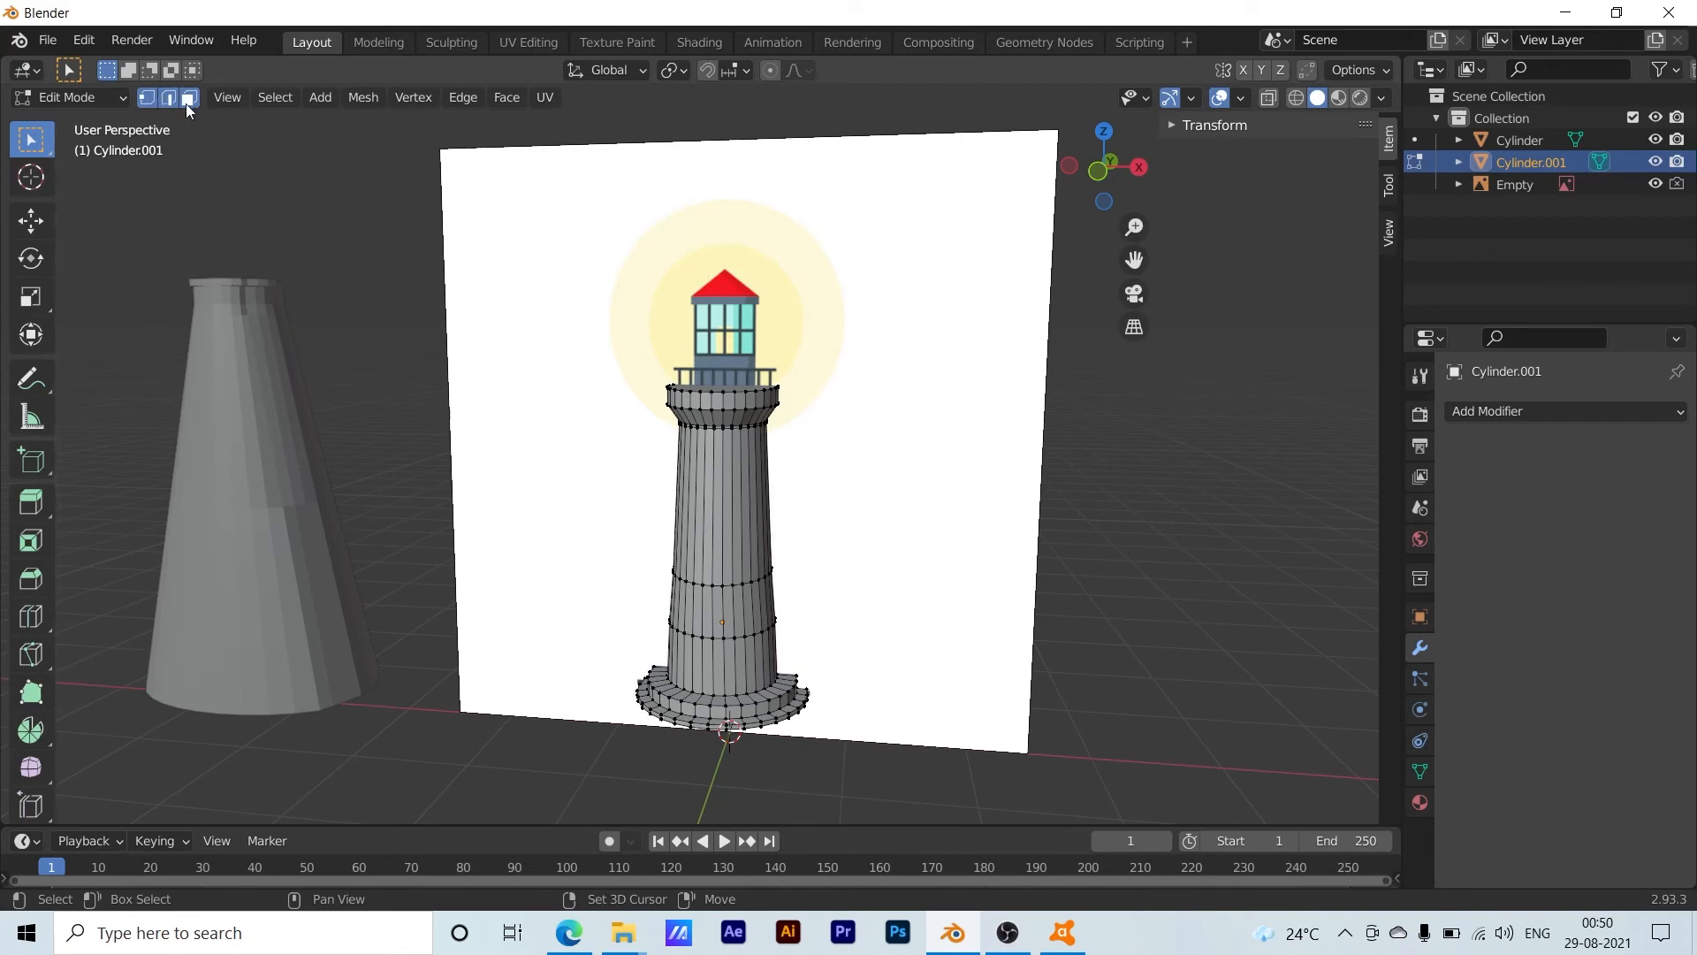
Try to box-select the tower shaft's faces from several sides, adding each side to the selection
drag(626, 482, 760, 661)
middle_drag(951, 636, 590, 595)
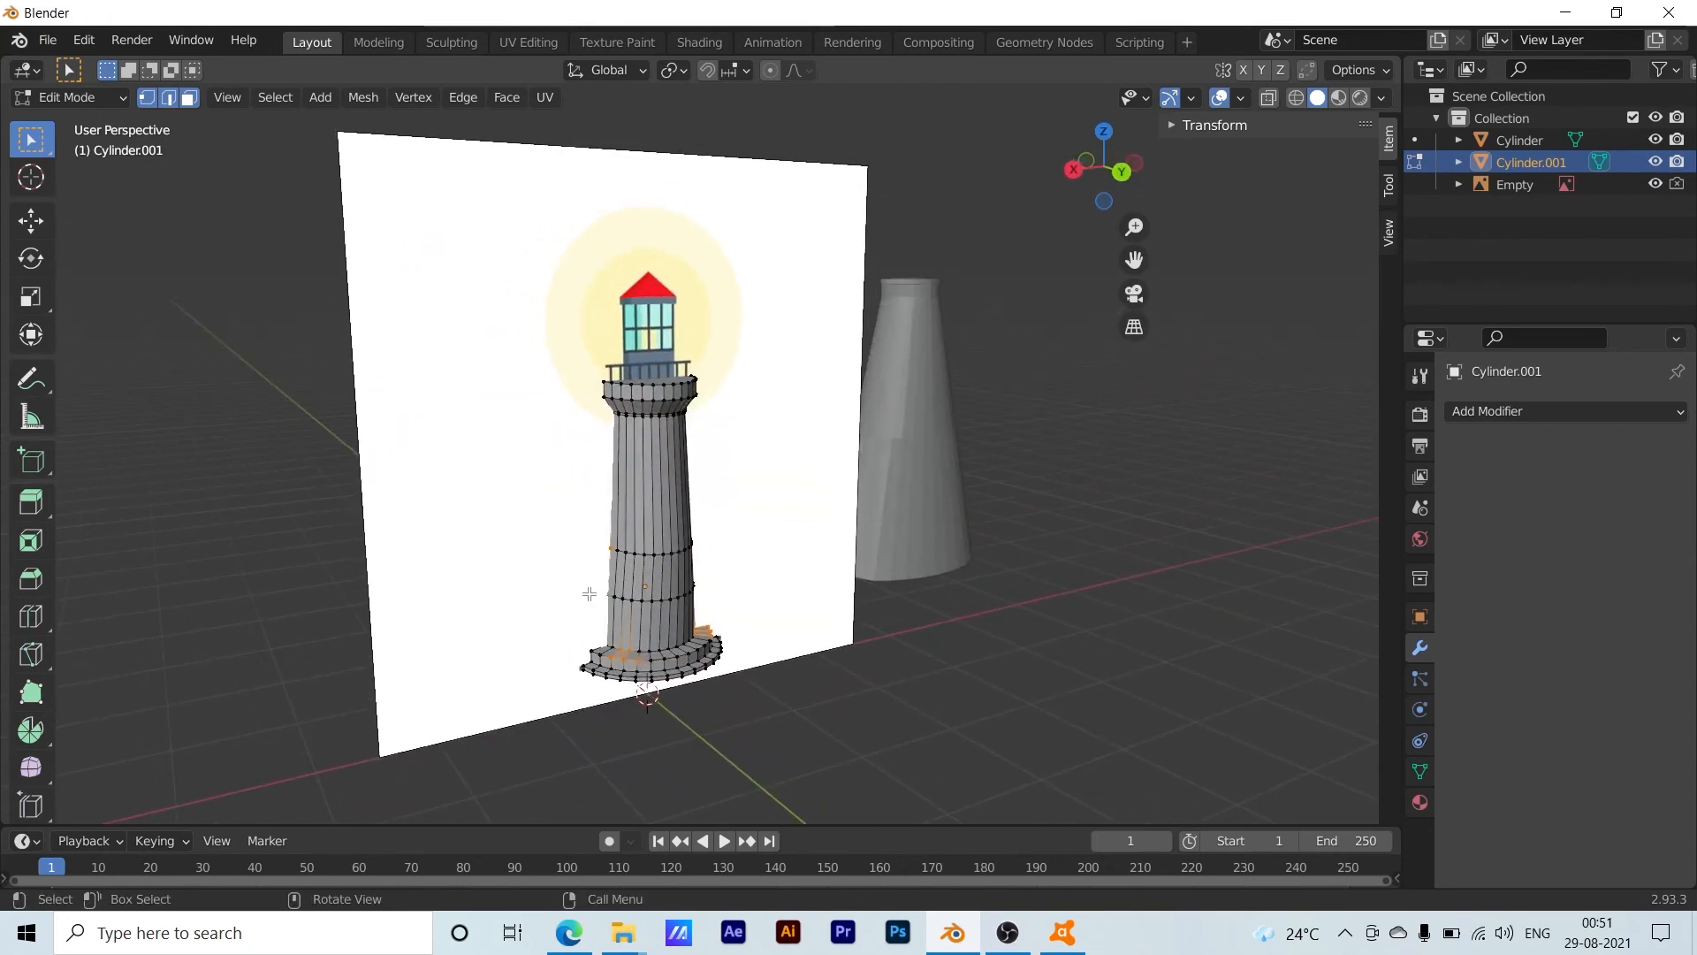
drag(550, 455, 712, 694)
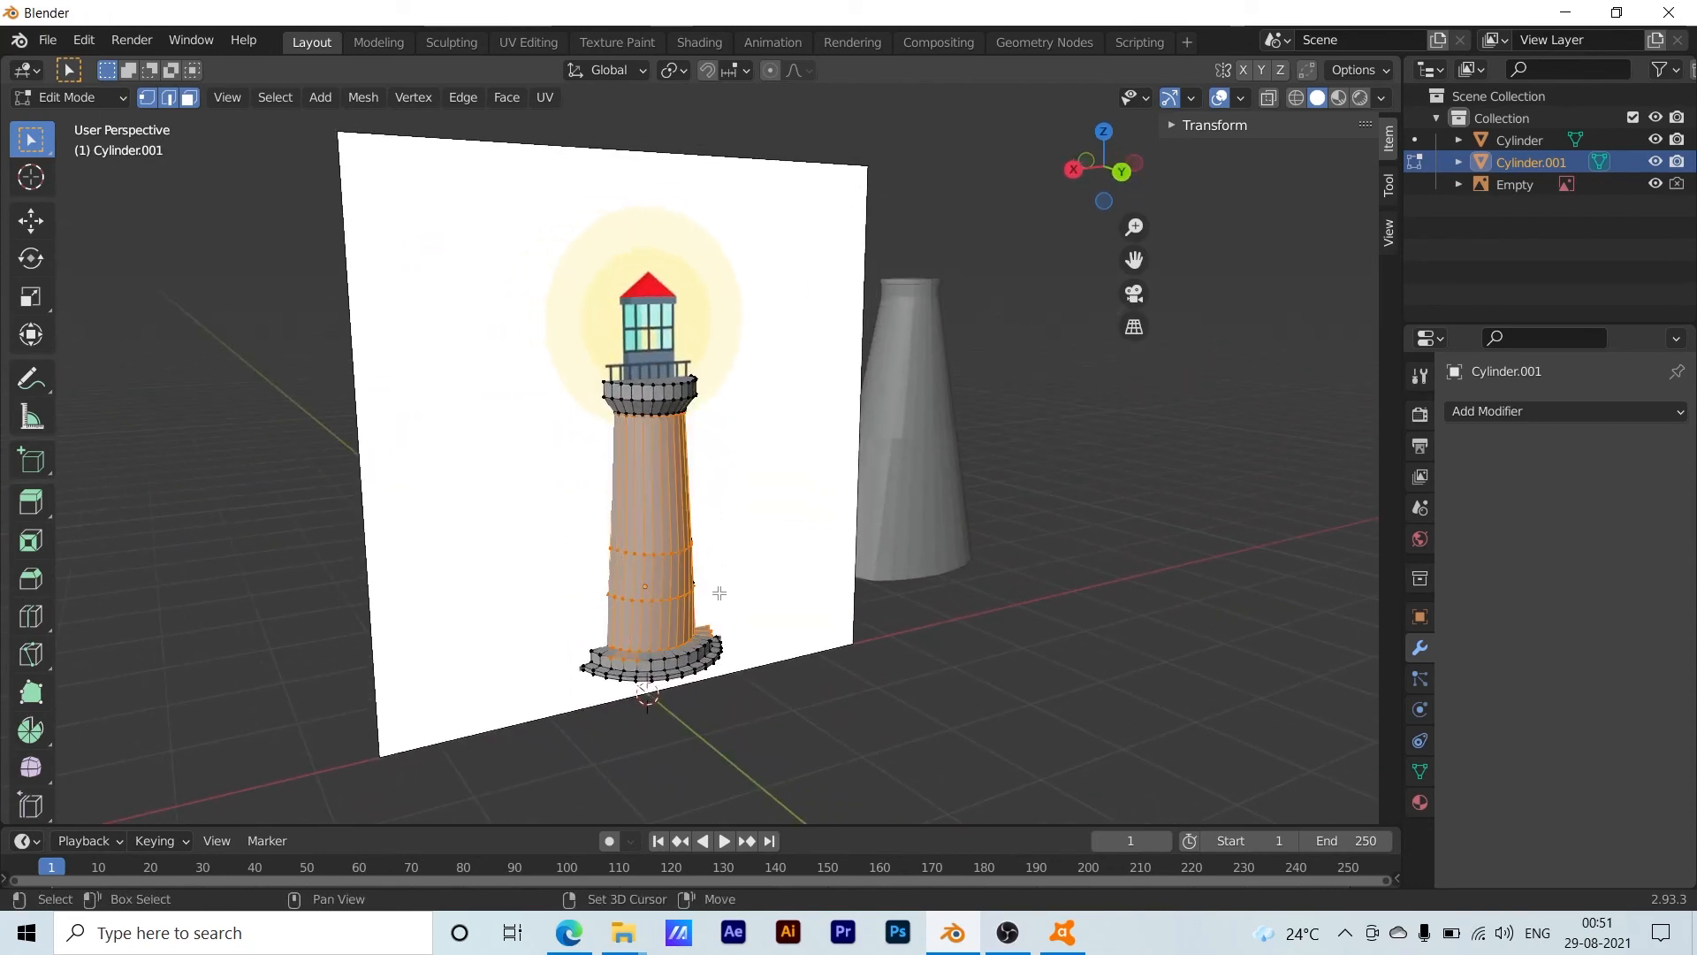
middle_drag(720, 587, 629, 612)
scroll(731, 625, up, 3)
shift+drag(708, 415, 838, 704)
middle_drag(915, 692, 849, 686)
scroll(819, 701, up, 2)
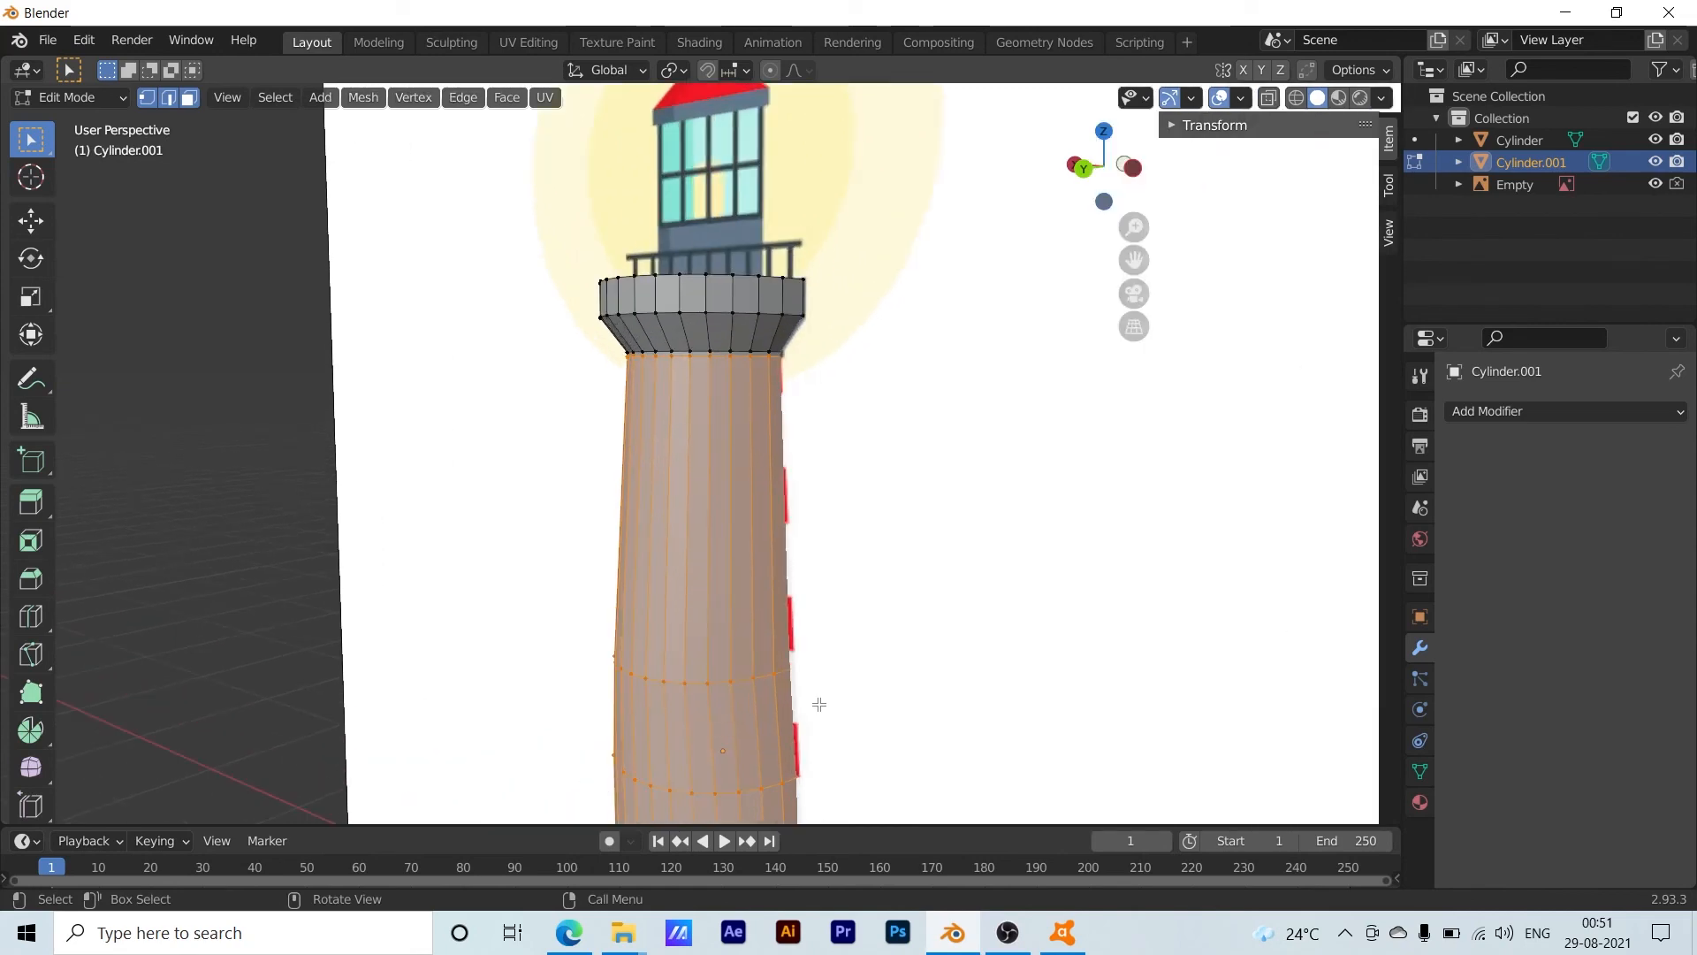
scroll(882, 744, down, 2)
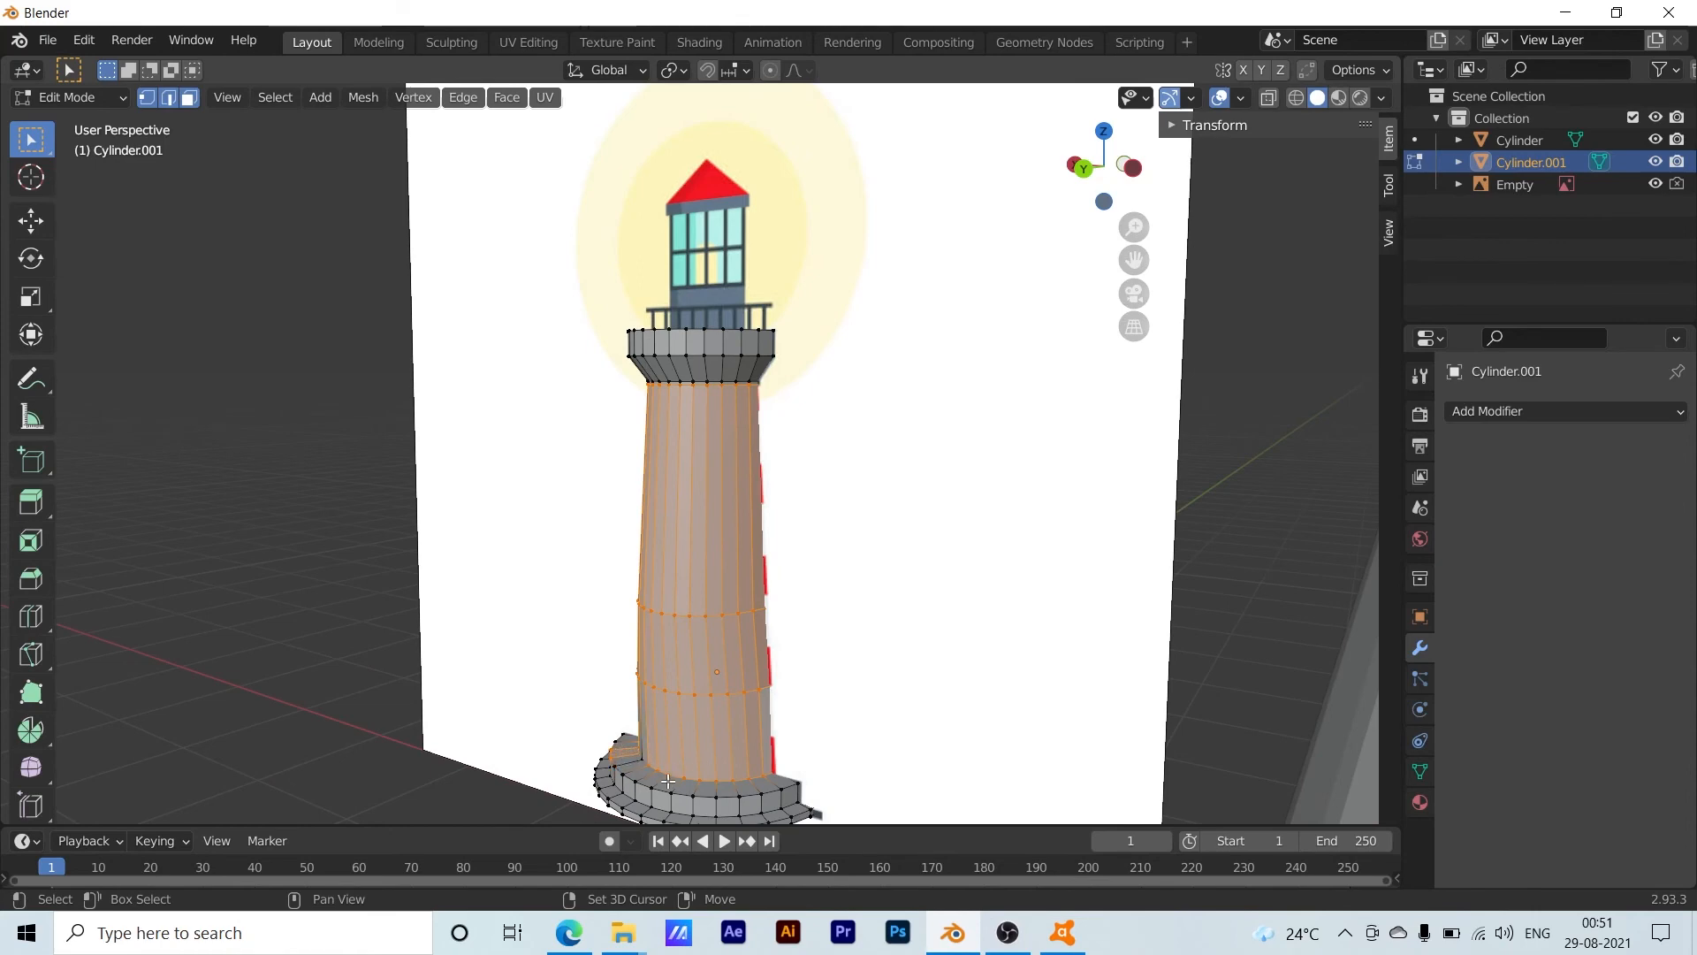
middle_drag(622, 750, 605, 752)
Try to extend the shaft selection with the missing lower face and the stepped base faces
key(shift)
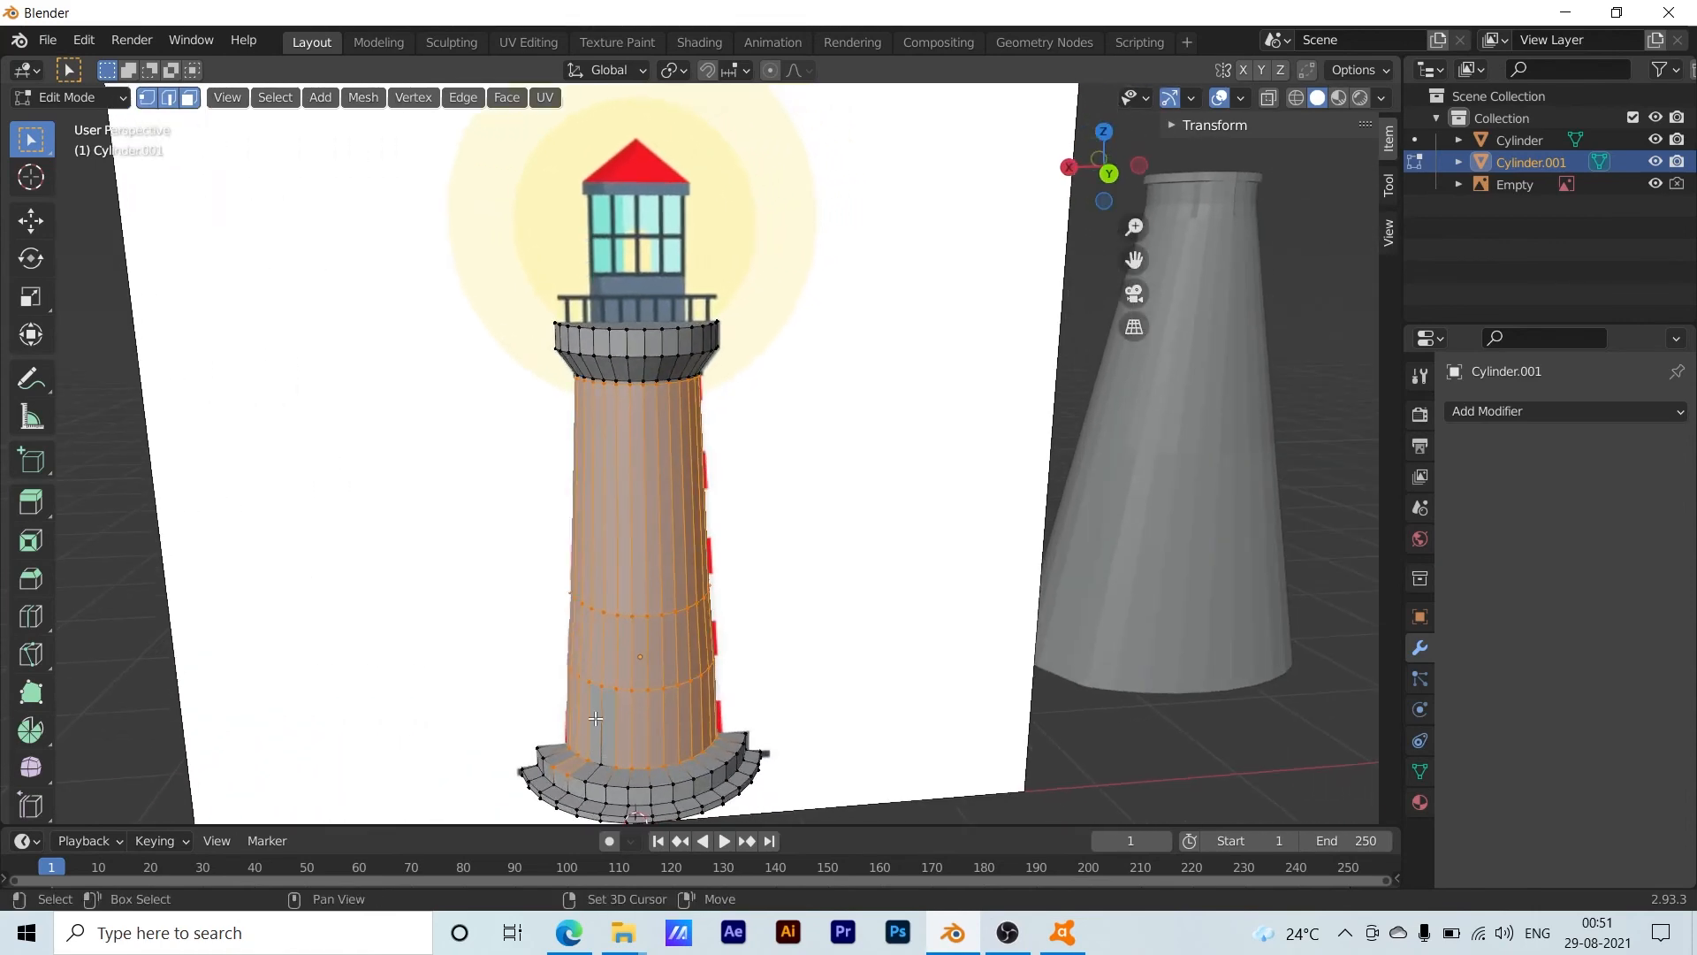
shift+click(595, 717)
shift+drag(554, 761, 606, 802)
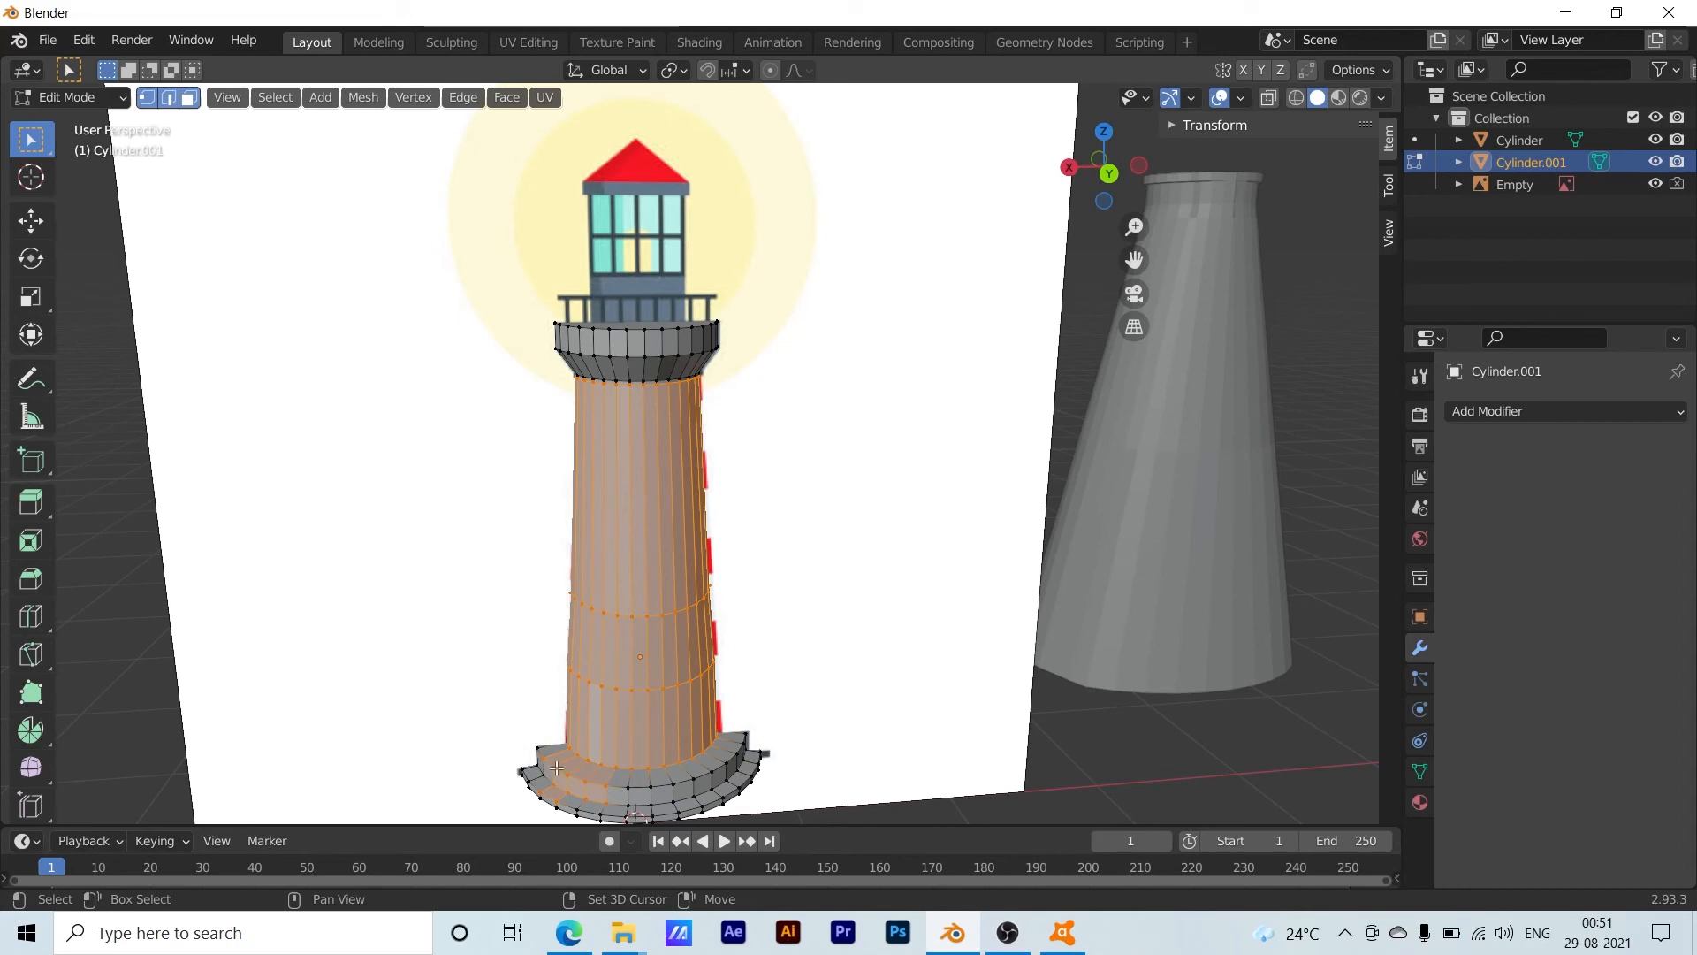
shift+drag(539, 750, 641, 816)
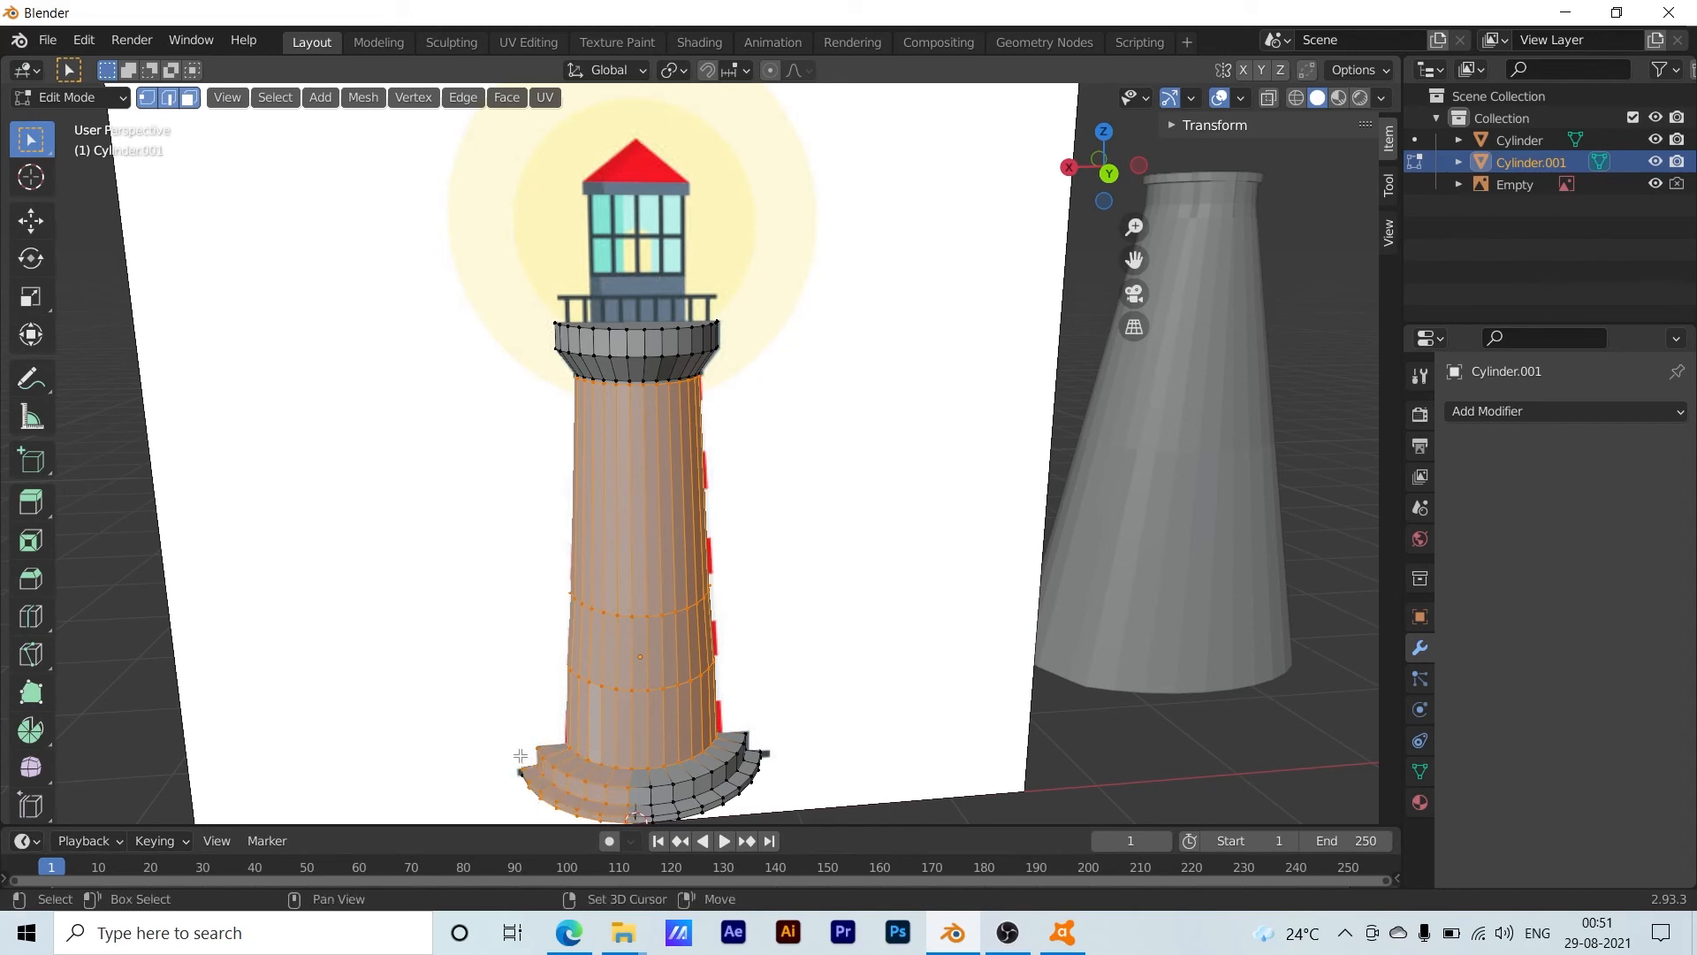
shift+drag(510, 744, 655, 820)
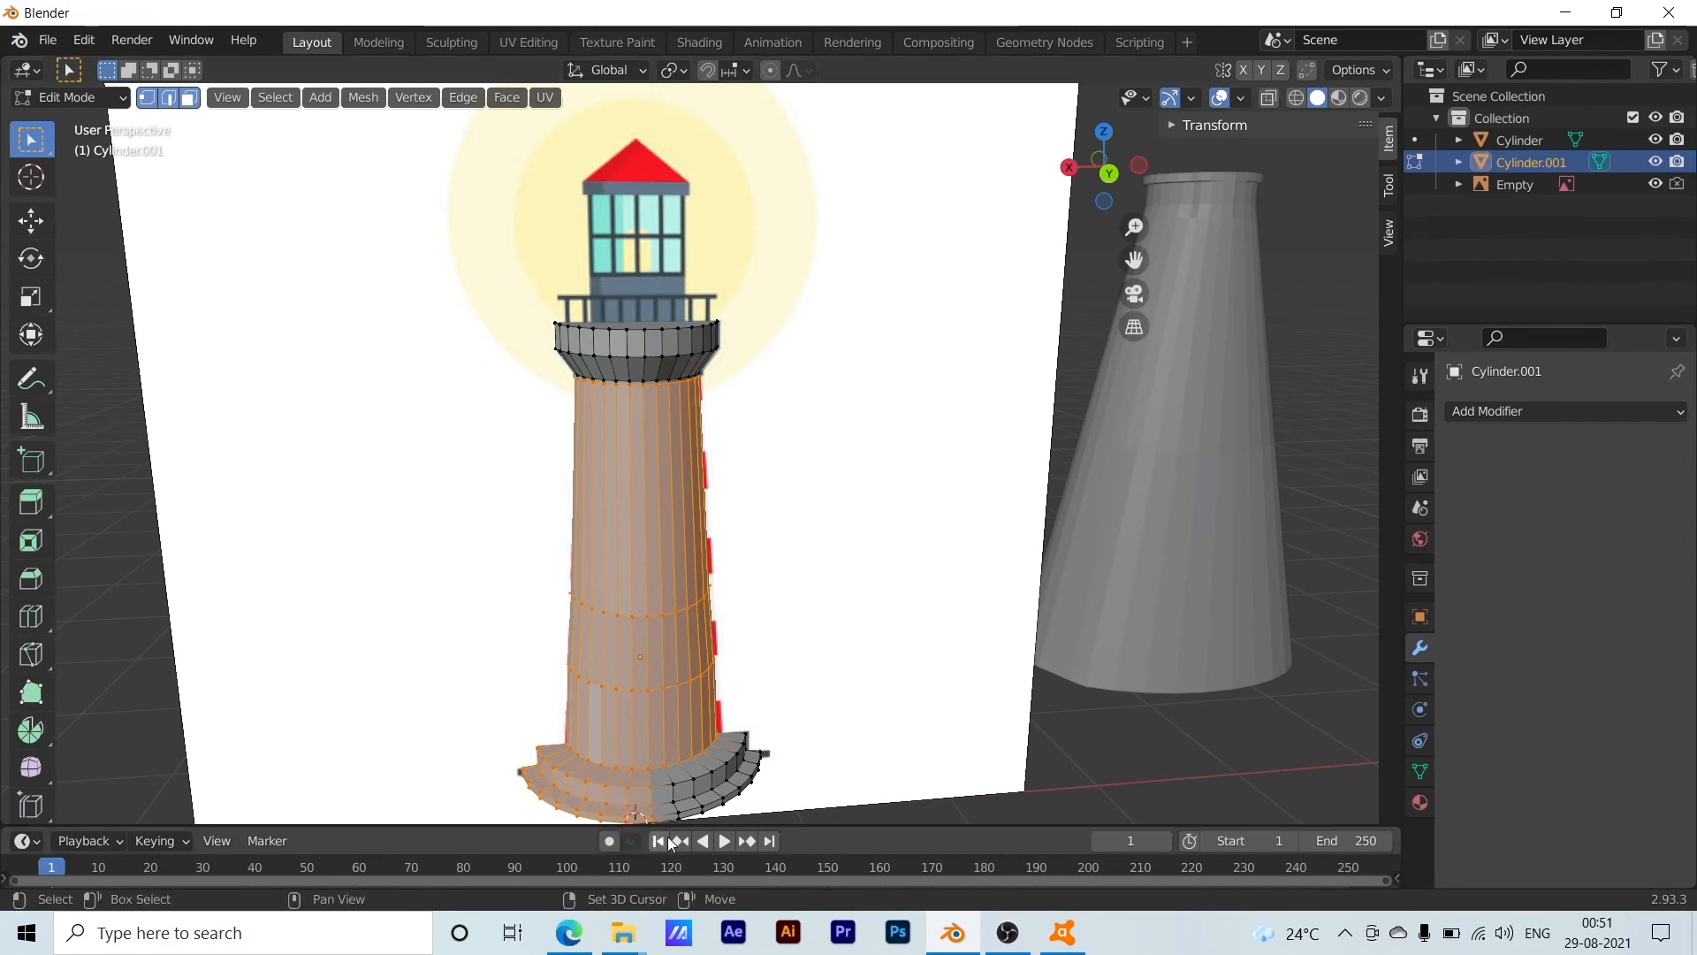
shift+drag(554, 776, 596, 810)
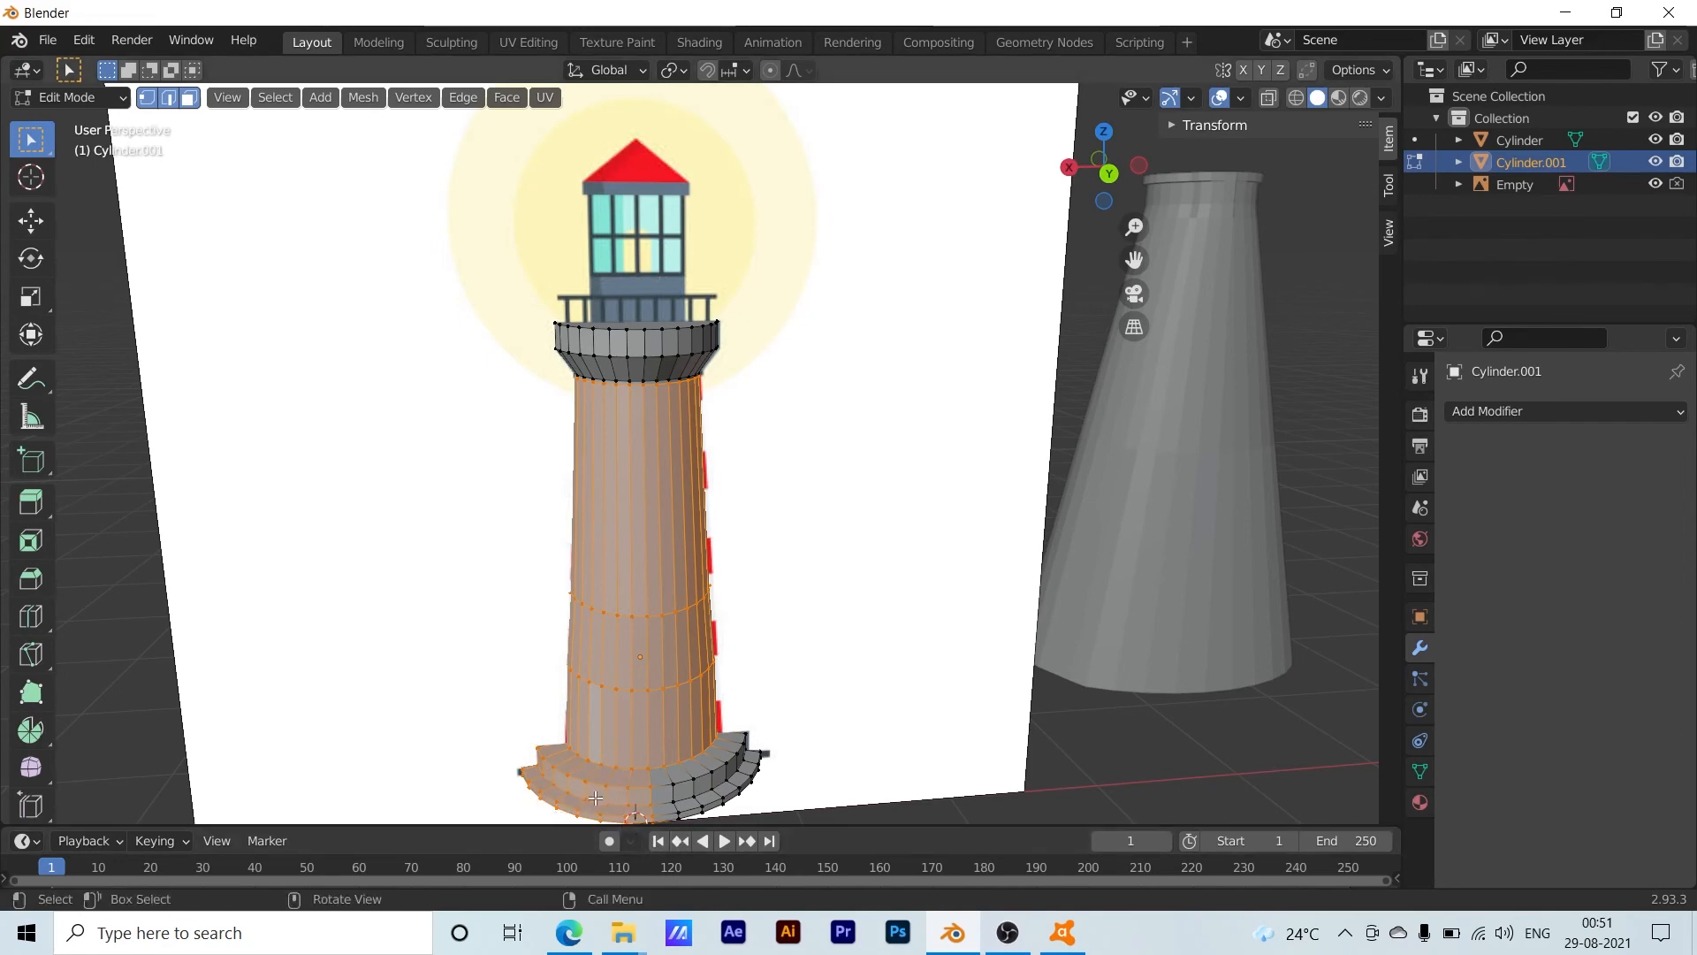
Replace the selection with the shaft's faces only and limit the select mode to edges and faces
click(598, 788)
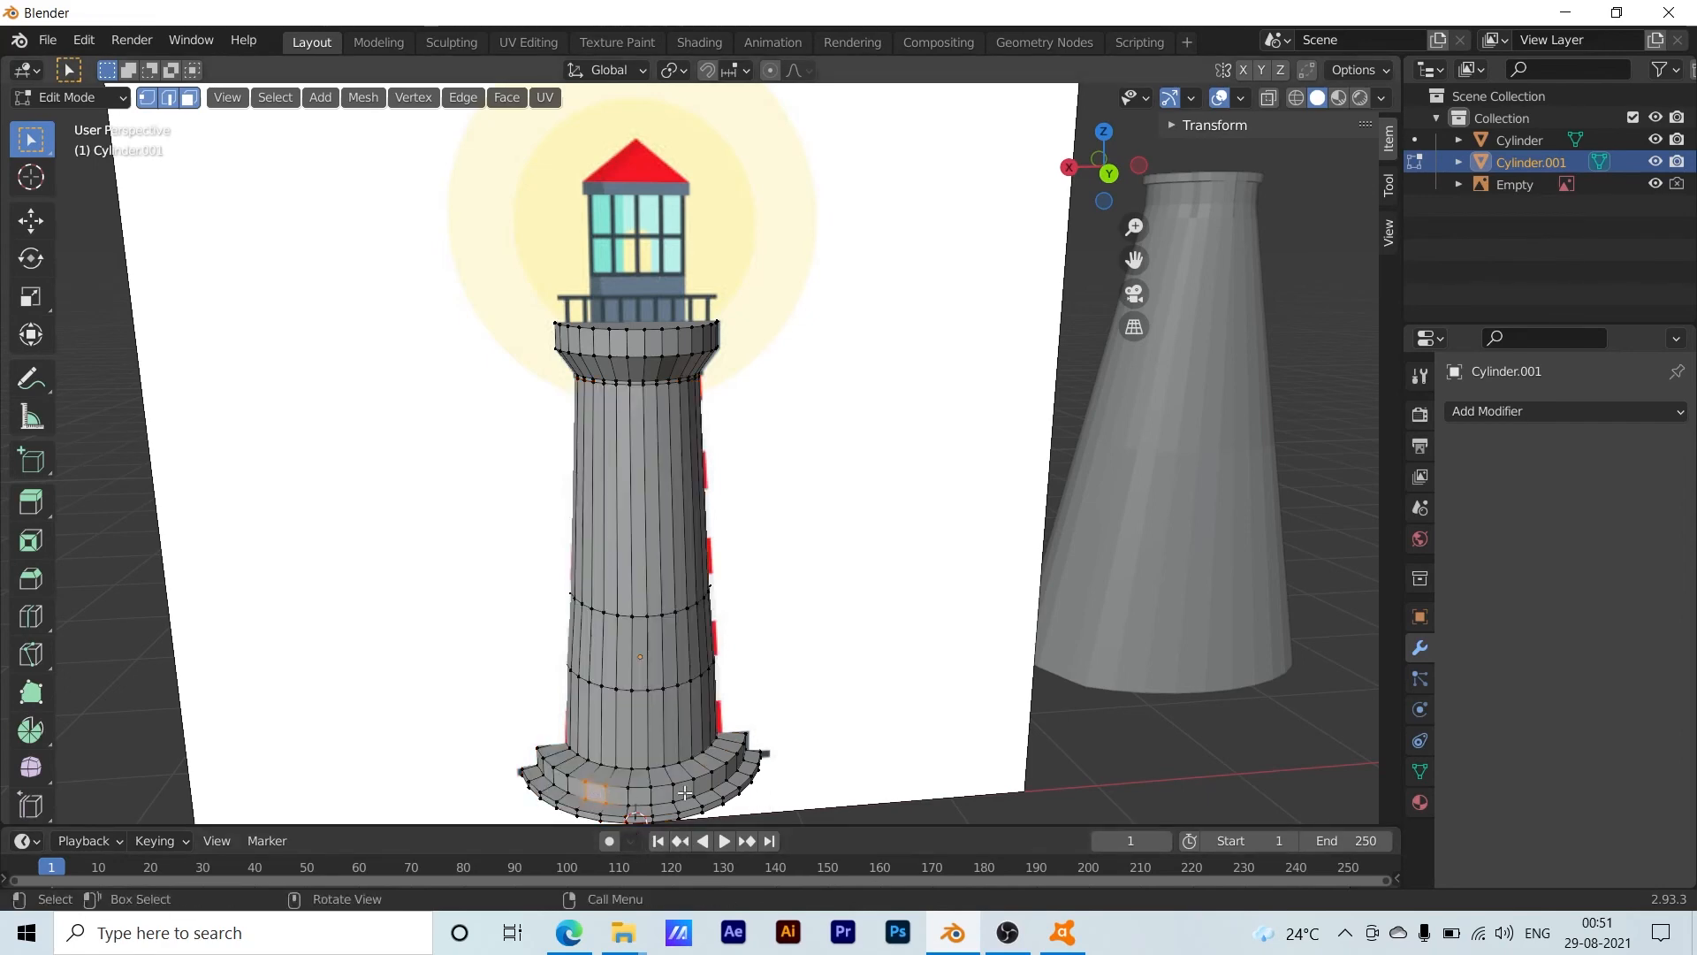
click(800, 690)
drag(797, 448, 526, 699)
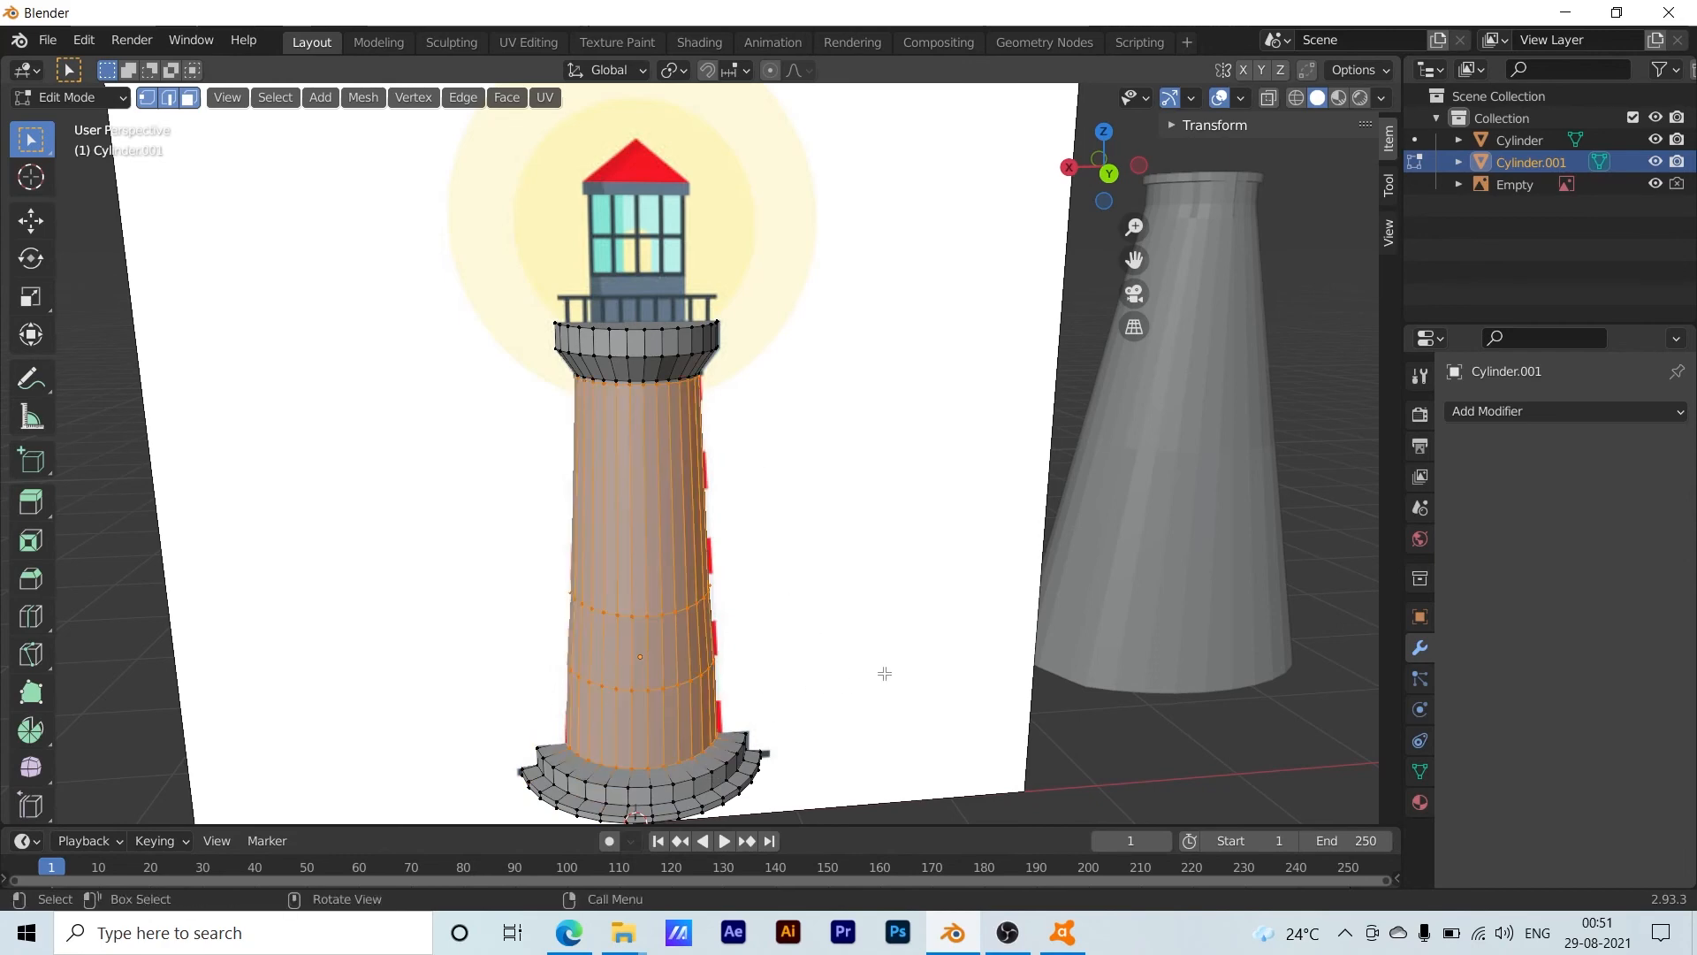
middle_drag(887, 669, 366, 209)
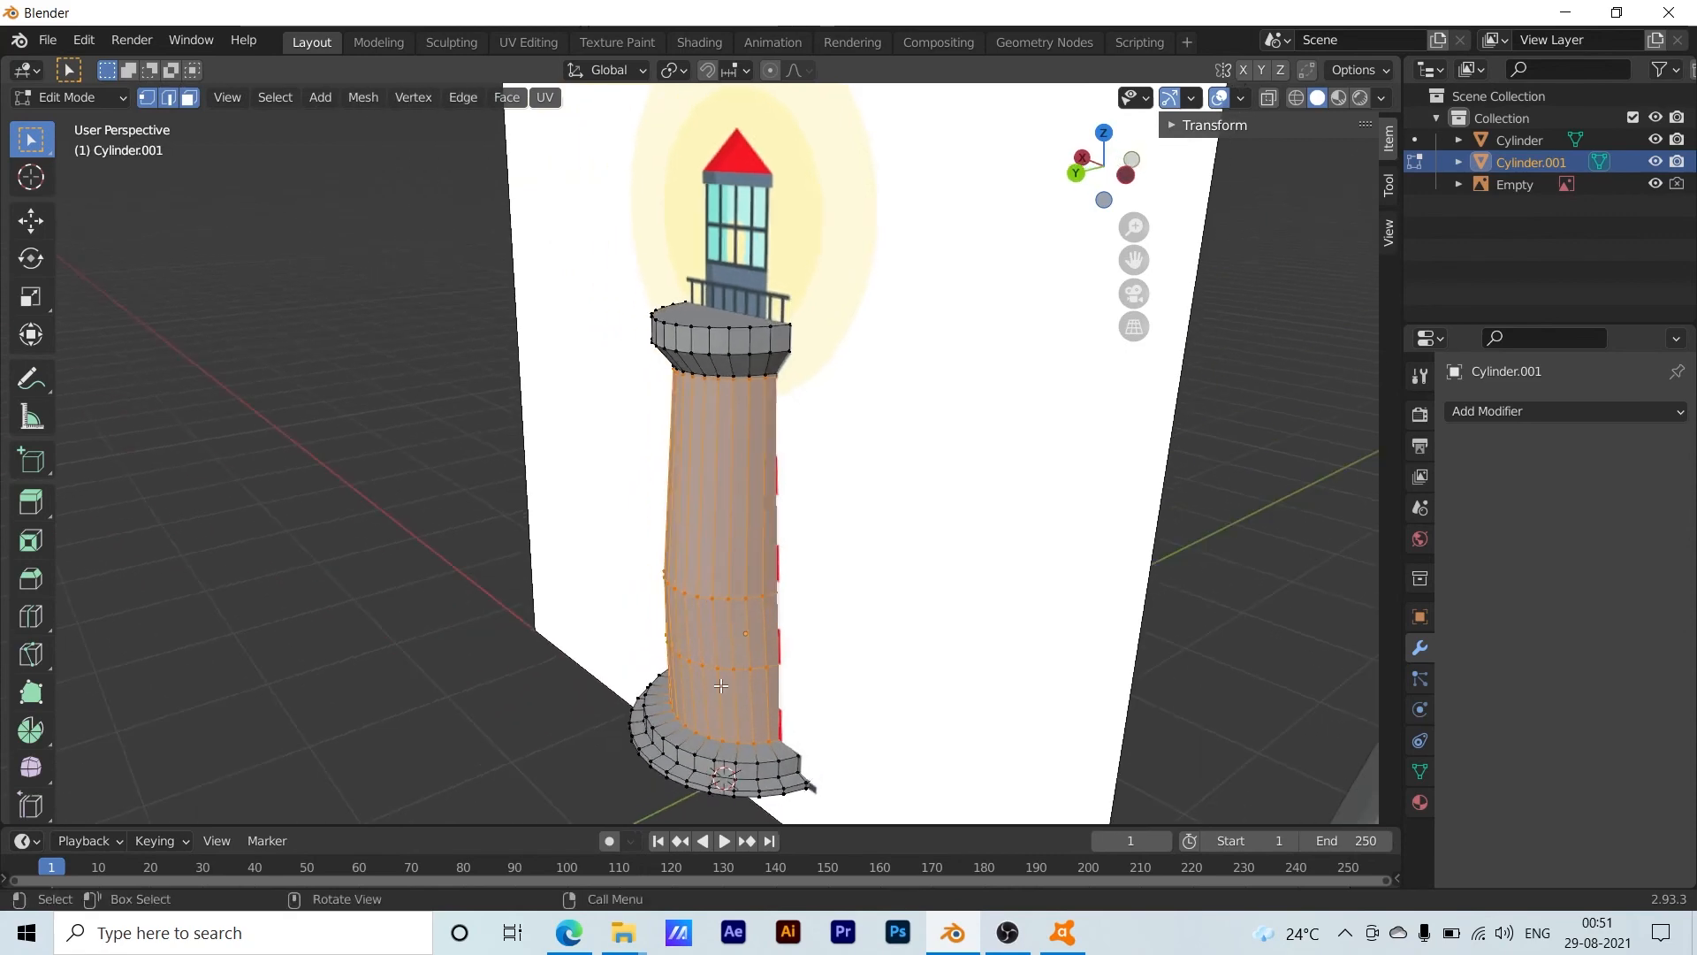
click(151, 101)
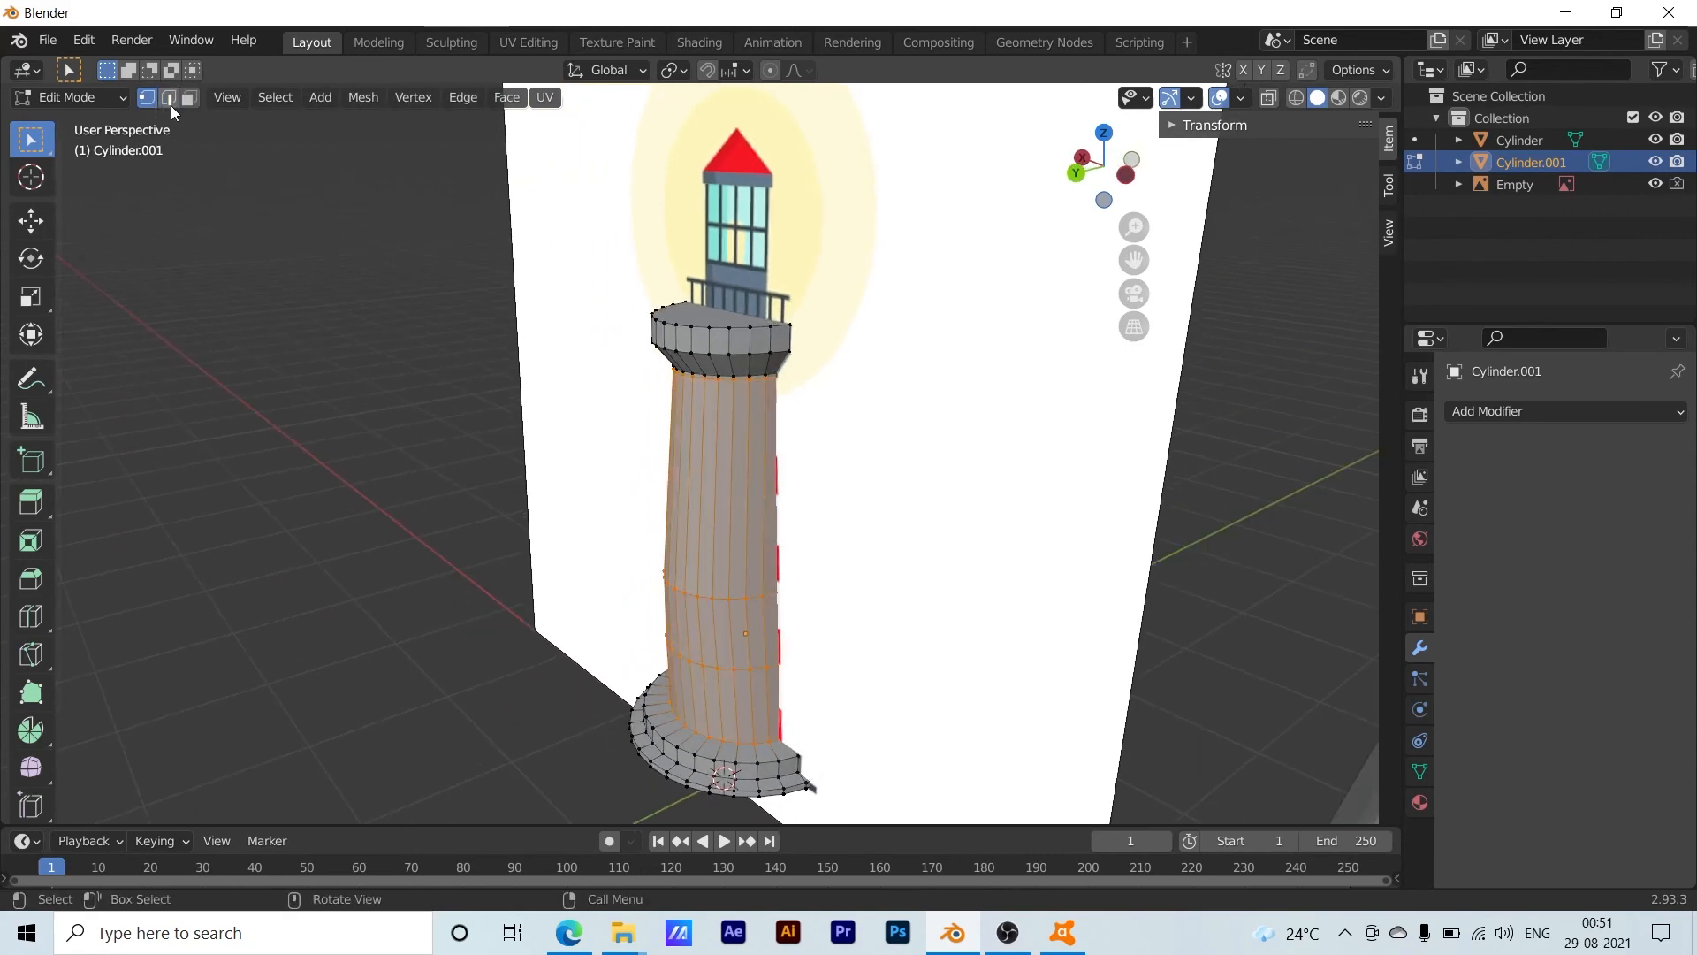
shift+click(170, 102)
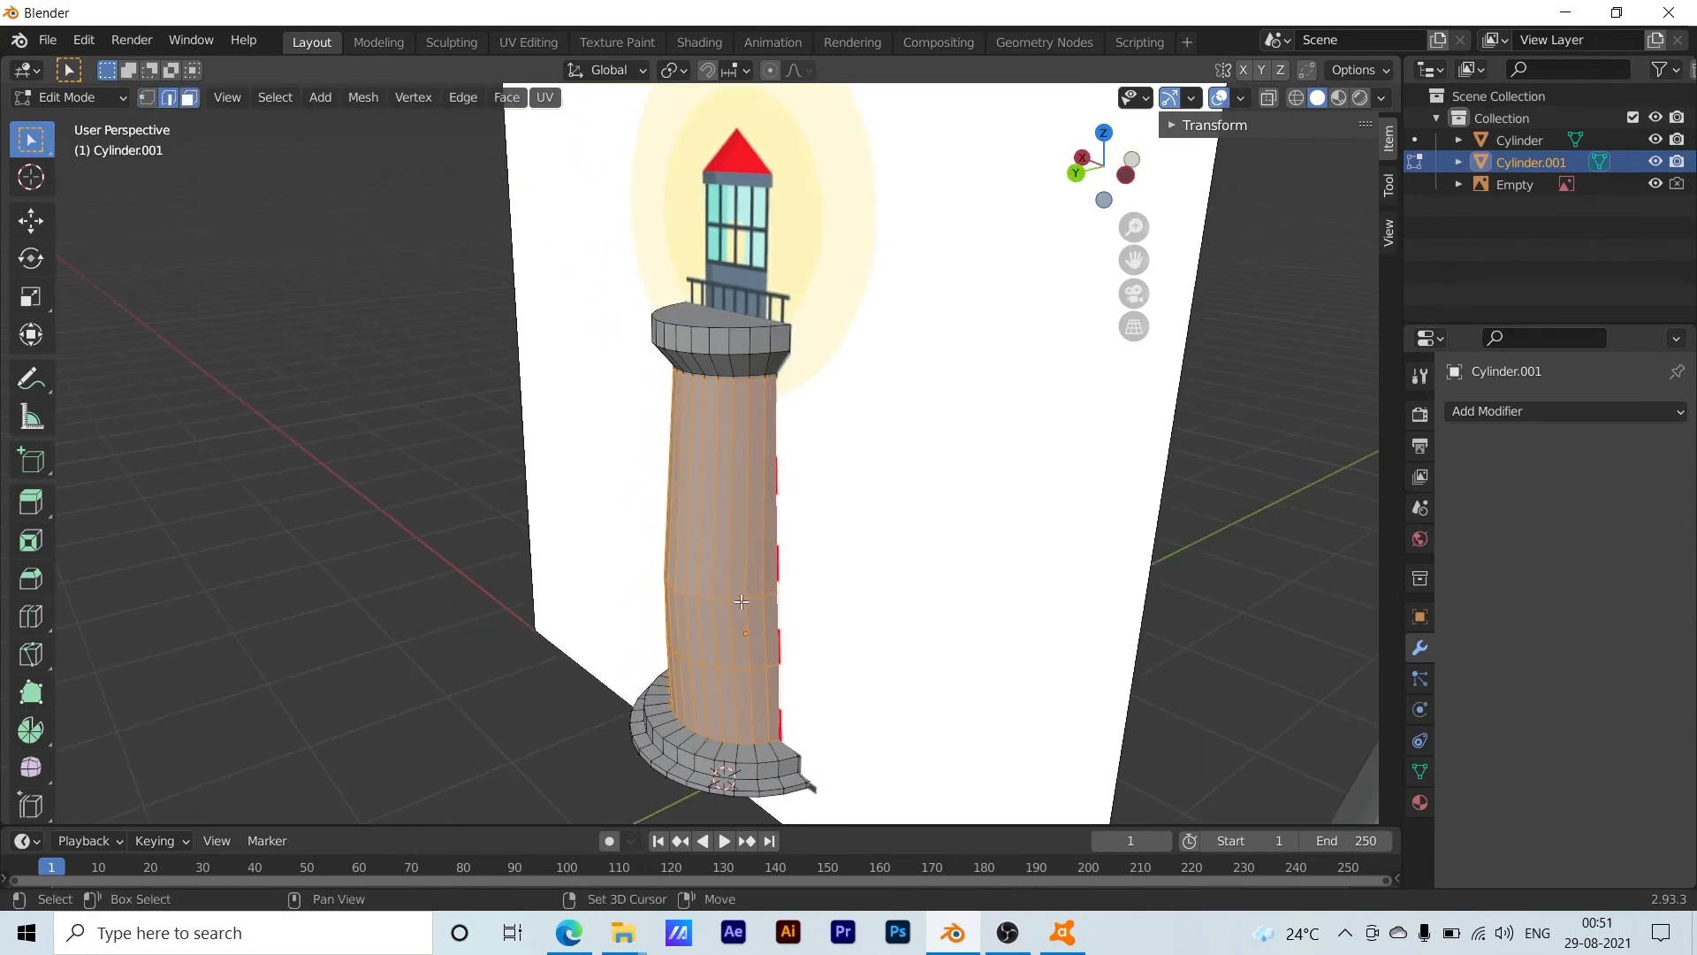
Try to add the opposite side of the shaft to the selection, including the individual faces just above the base
middle_drag(905, 648, 704, 663)
scroll(860, 743, down, 1)
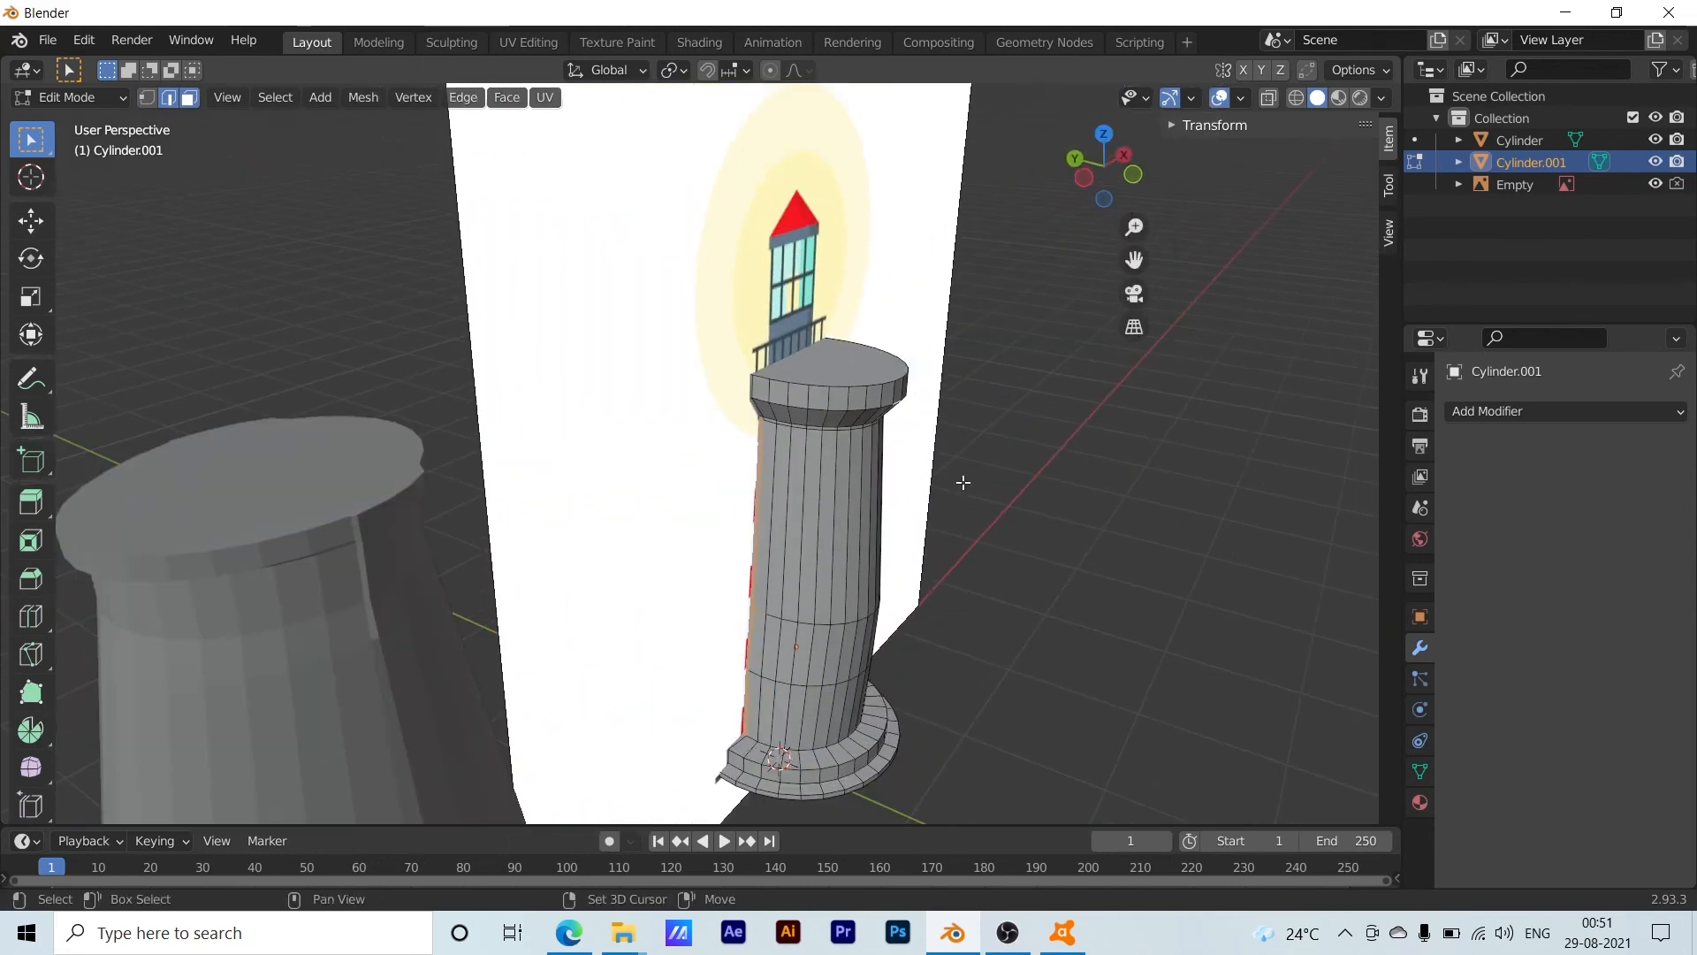
shift+drag(958, 481, 682, 681)
middle_drag(920, 675, 697, 692)
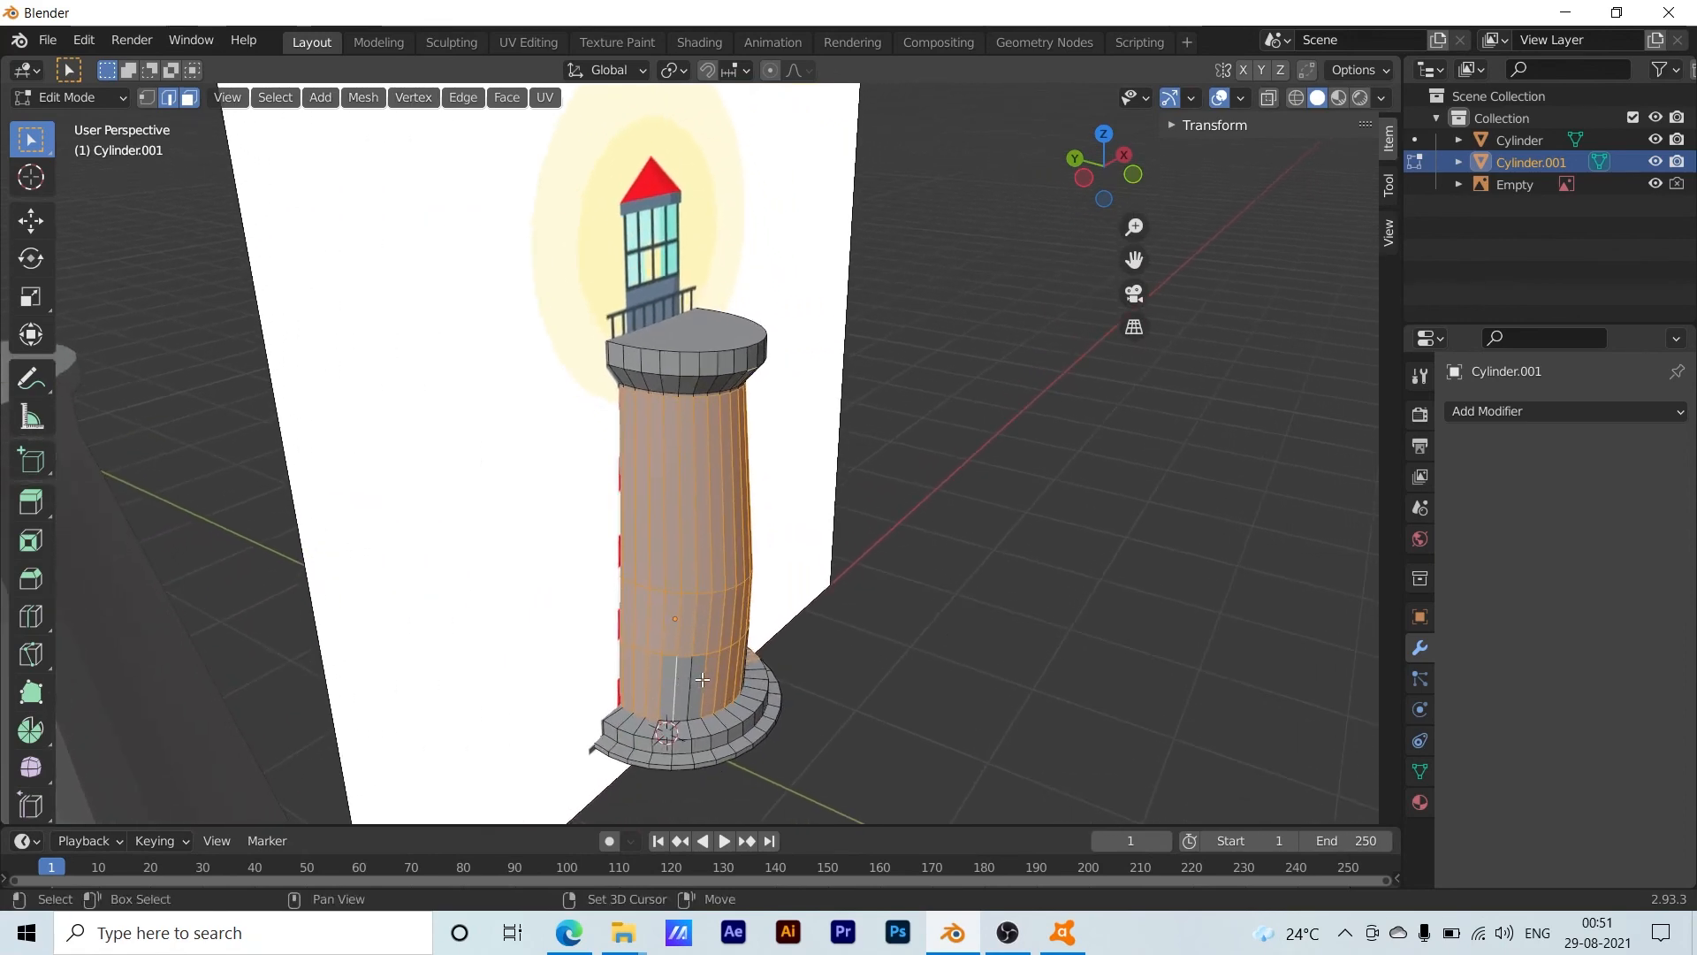
shift+click(703, 680)
shift+click(686, 684)
shift+click(699, 683)
shift+click(667, 684)
Box-select the shaft again and add the lower faces above the base to the selection
middle_drag(891, 686, 738, 676)
drag(804, 361, 623, 546)
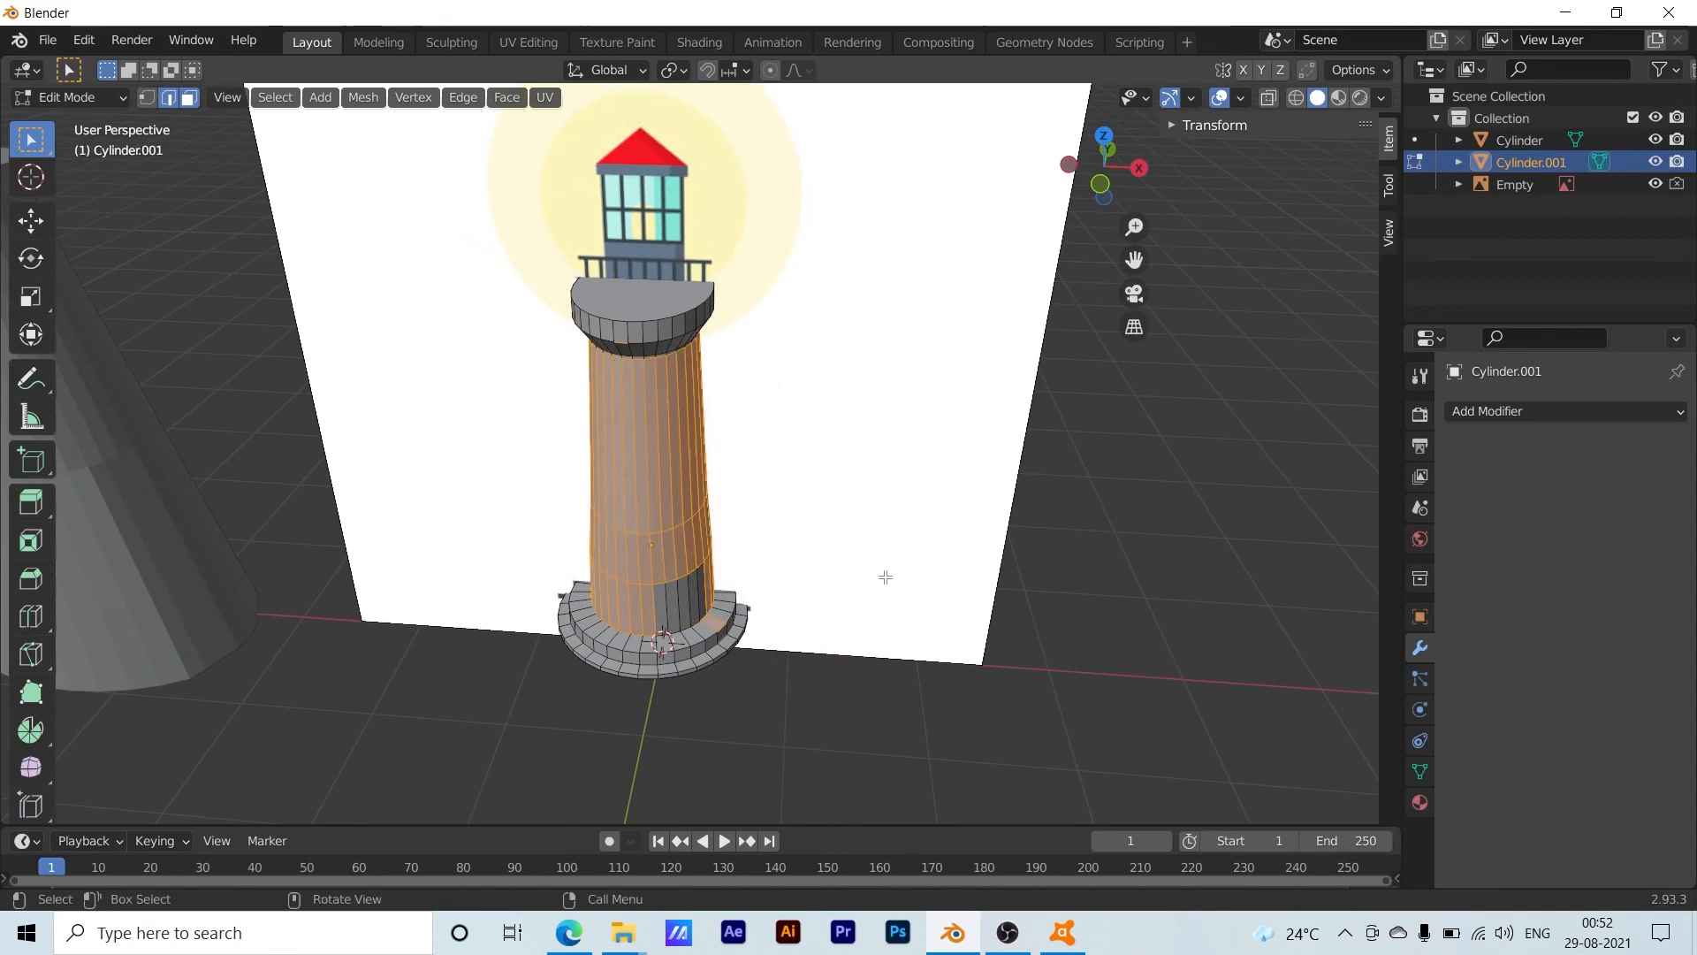
mouse_move(883, 576)
middle_down()
mouse_move(875, 596)
mouse_move(857, 566)
middle_up()
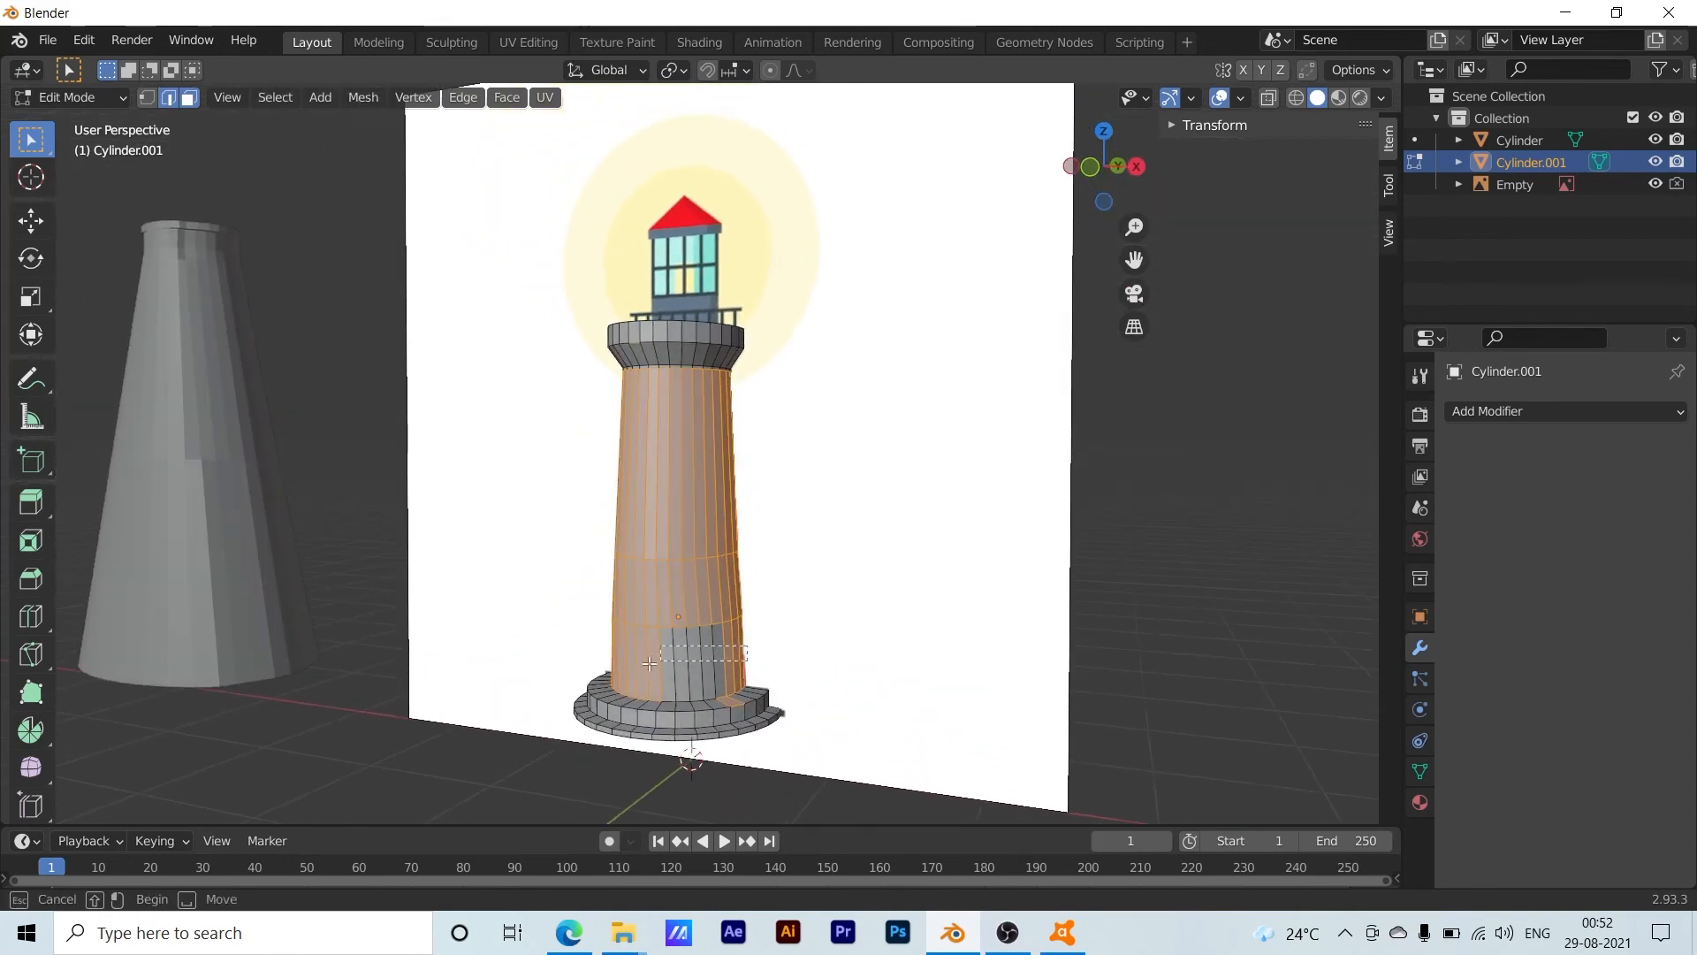
shift+drag(748, 647, 656, 705)
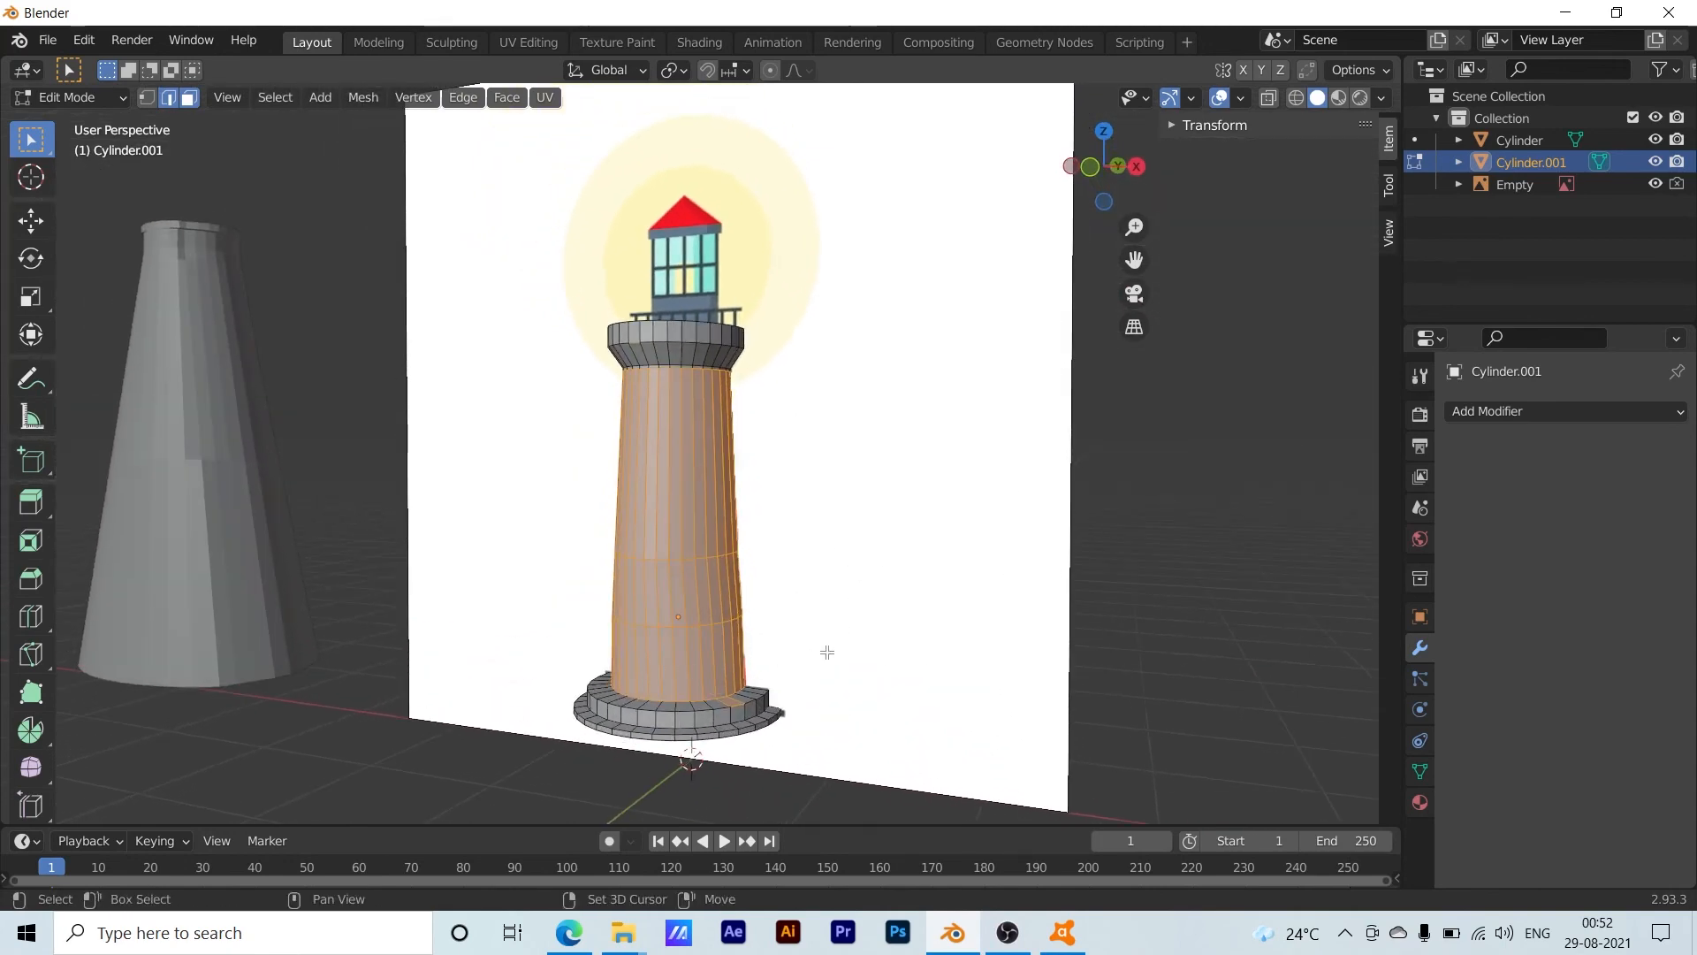
shift+click(734, 694)
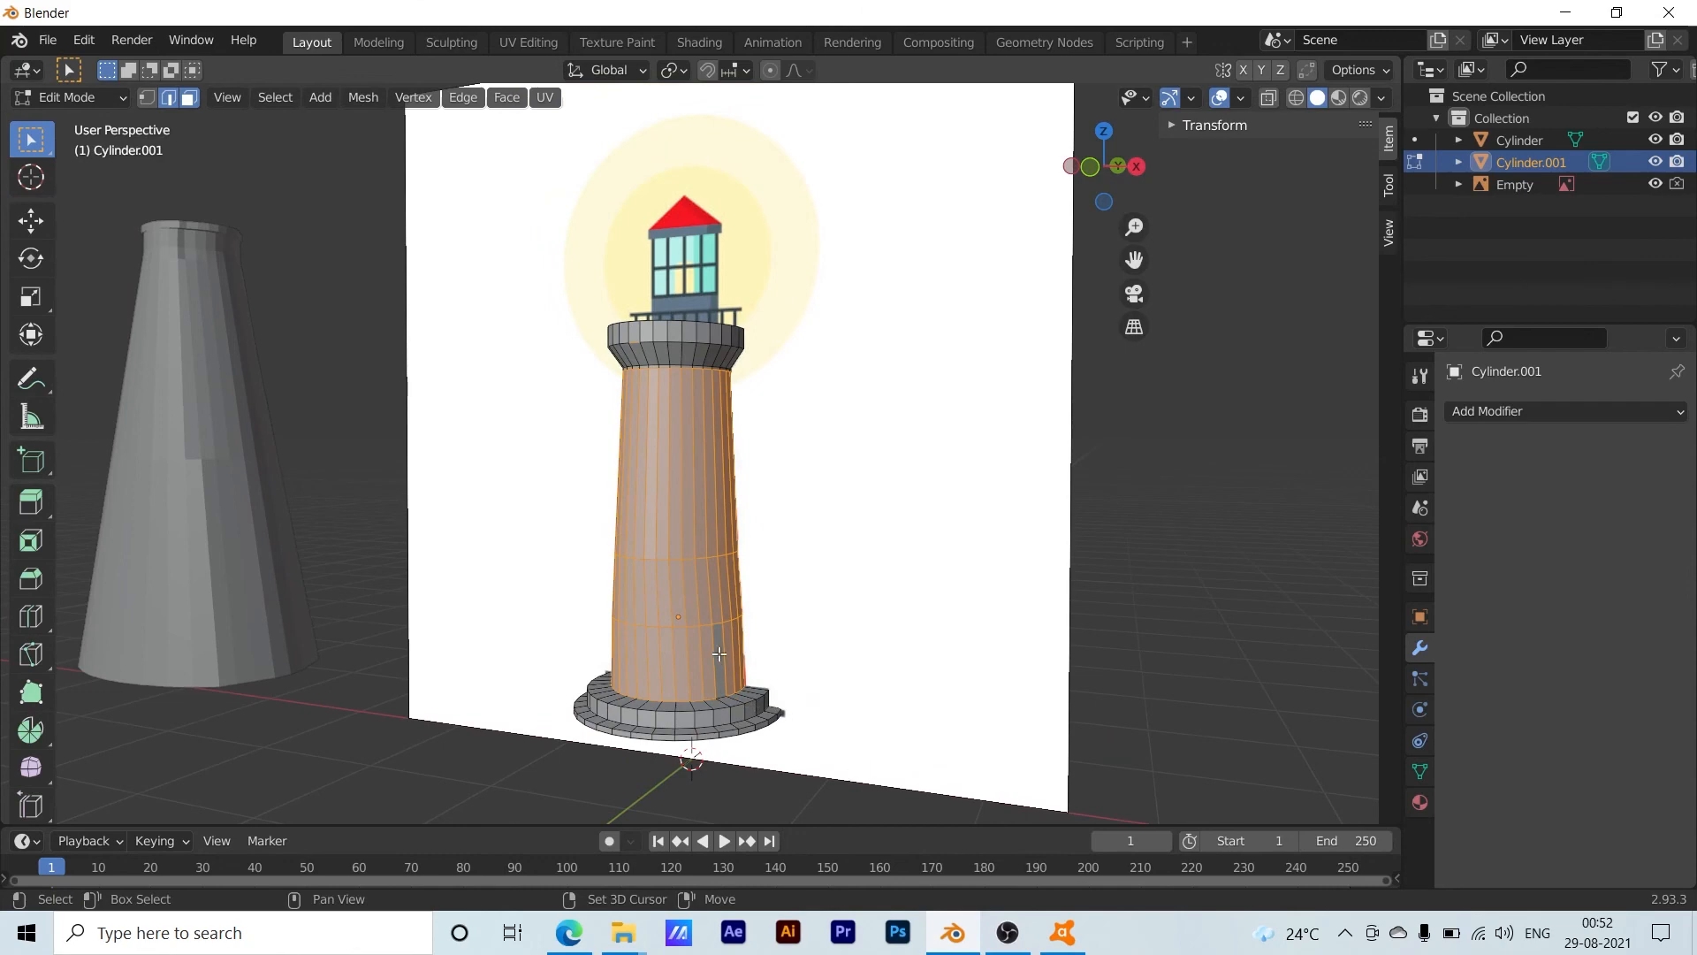
Deselect the stray base faces and fill in the remaining face low on the shaft
middle_drag(841, 697, 747, 805)
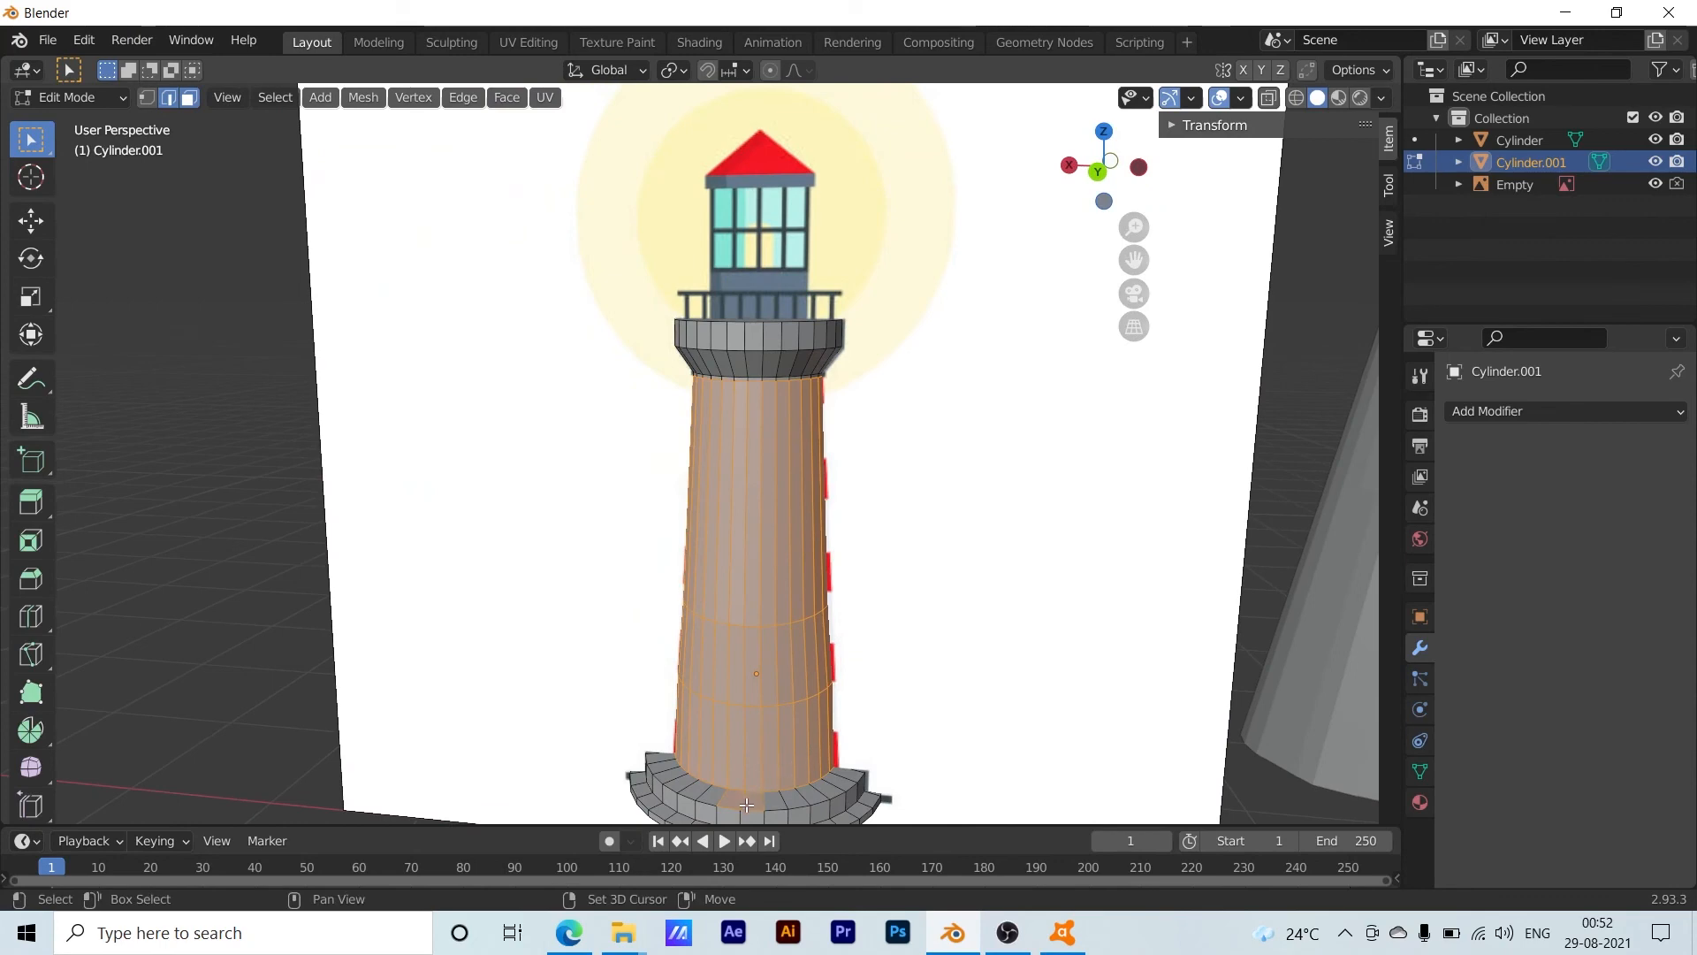
shift+click(757, 761)
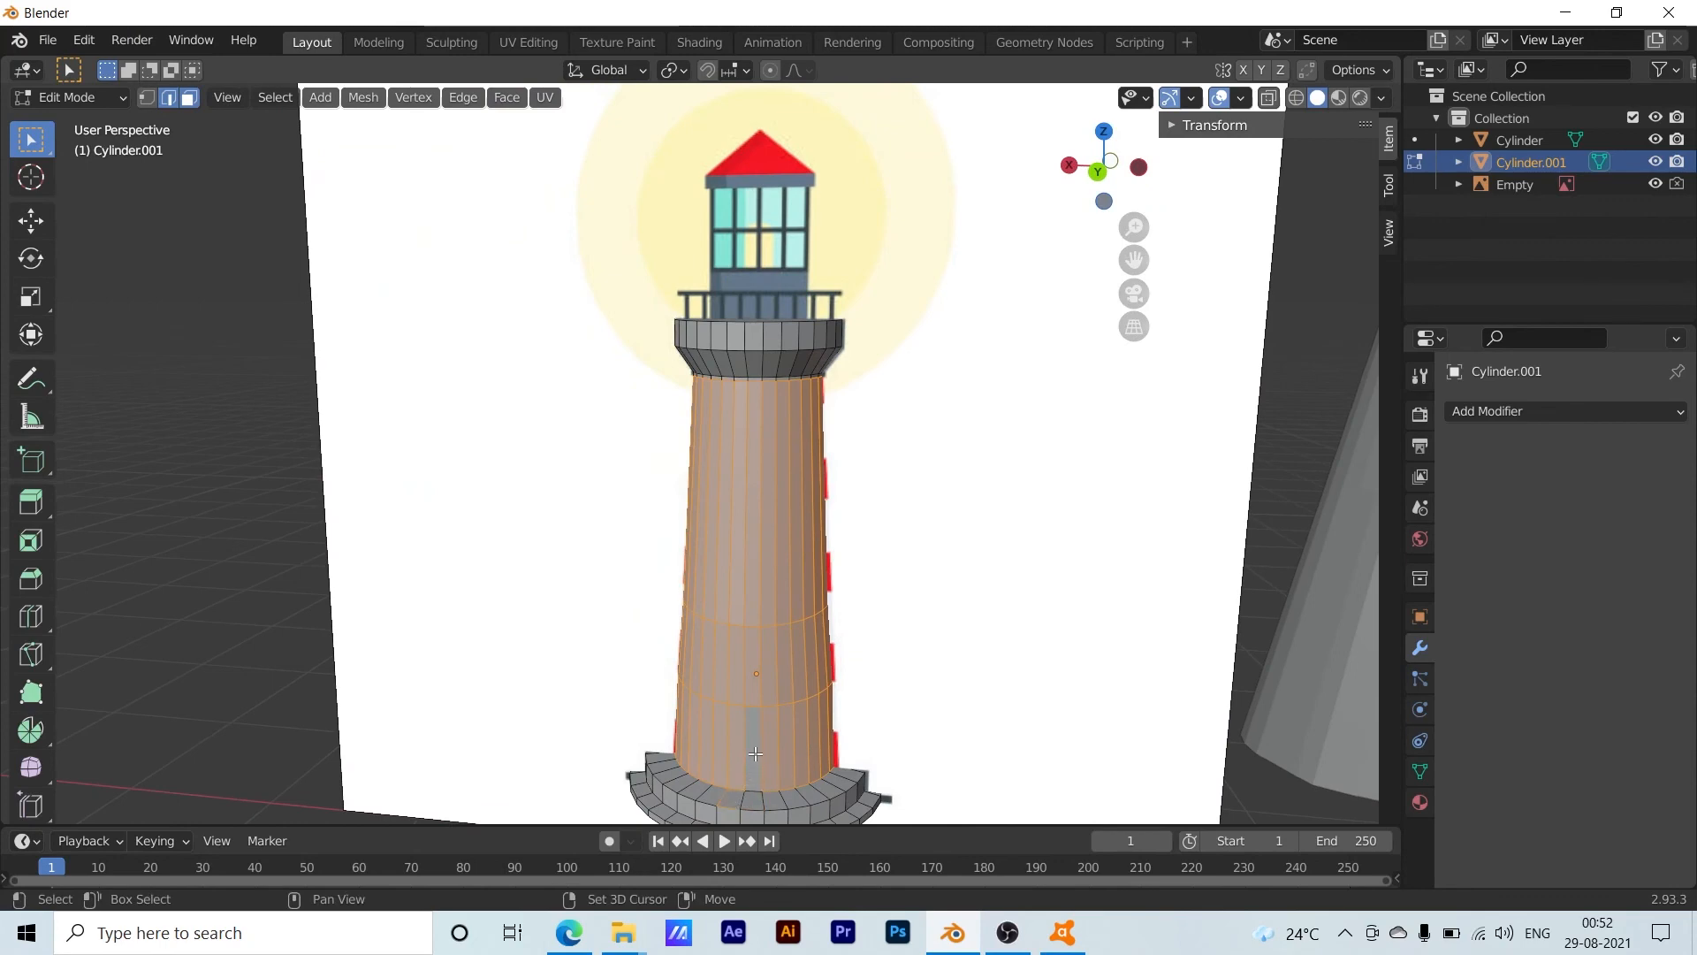
shift+click(756, 753)
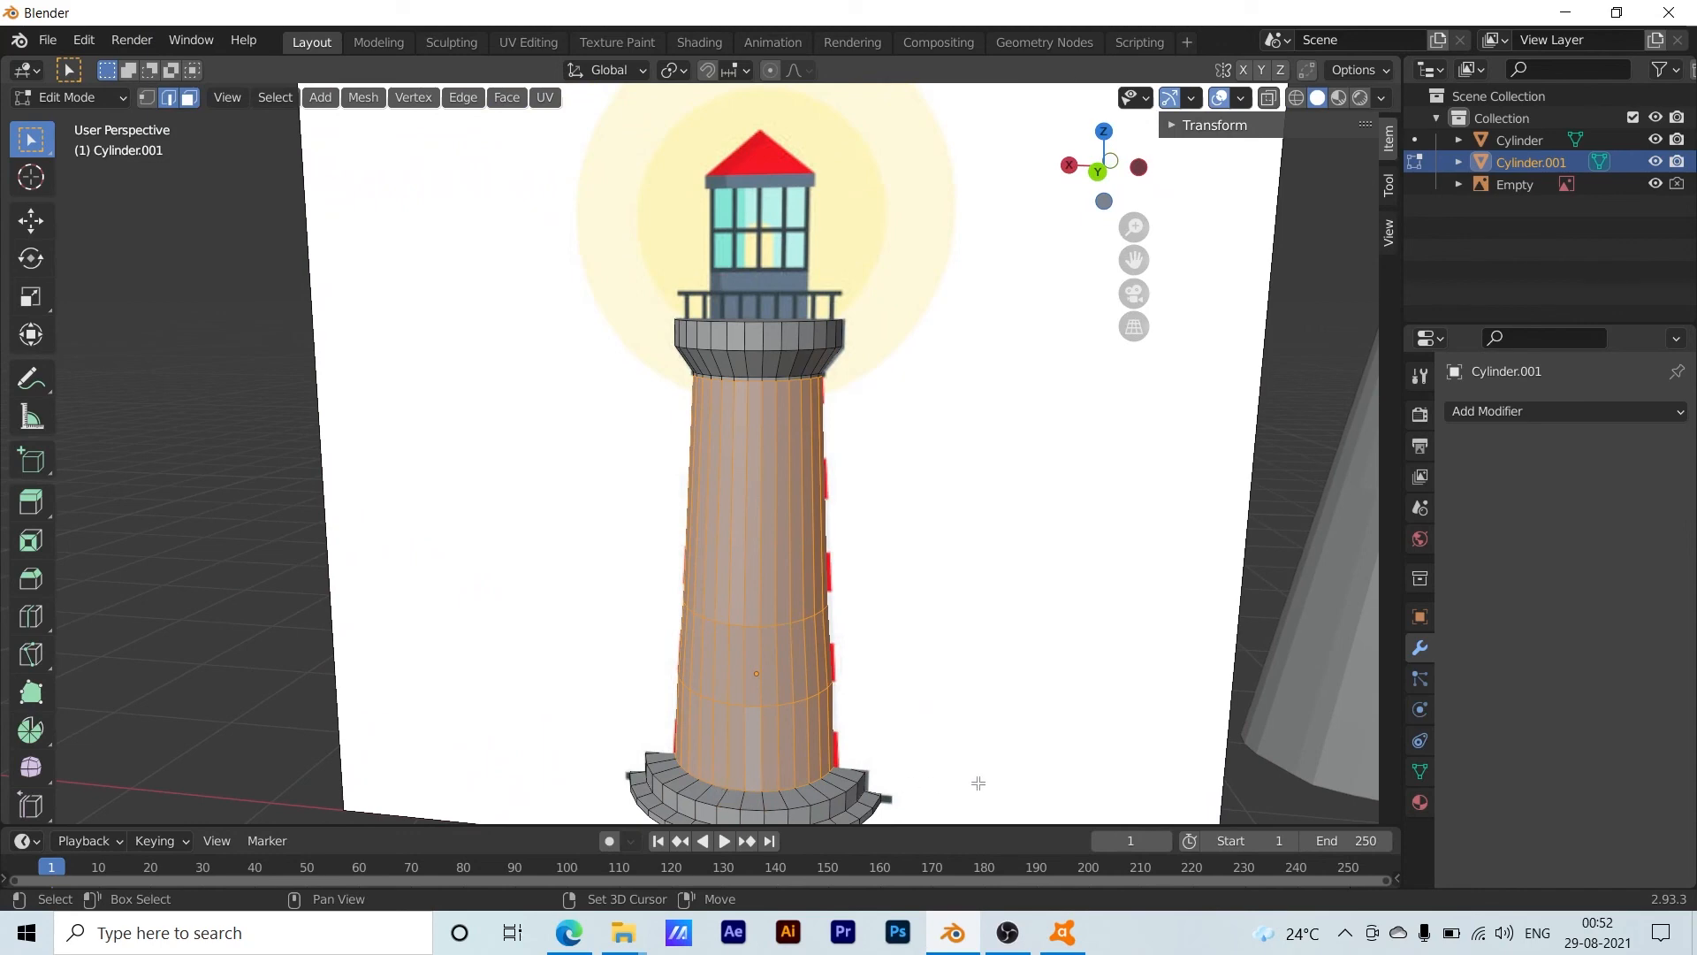
middle_drag(1011, 761, 553, 746)
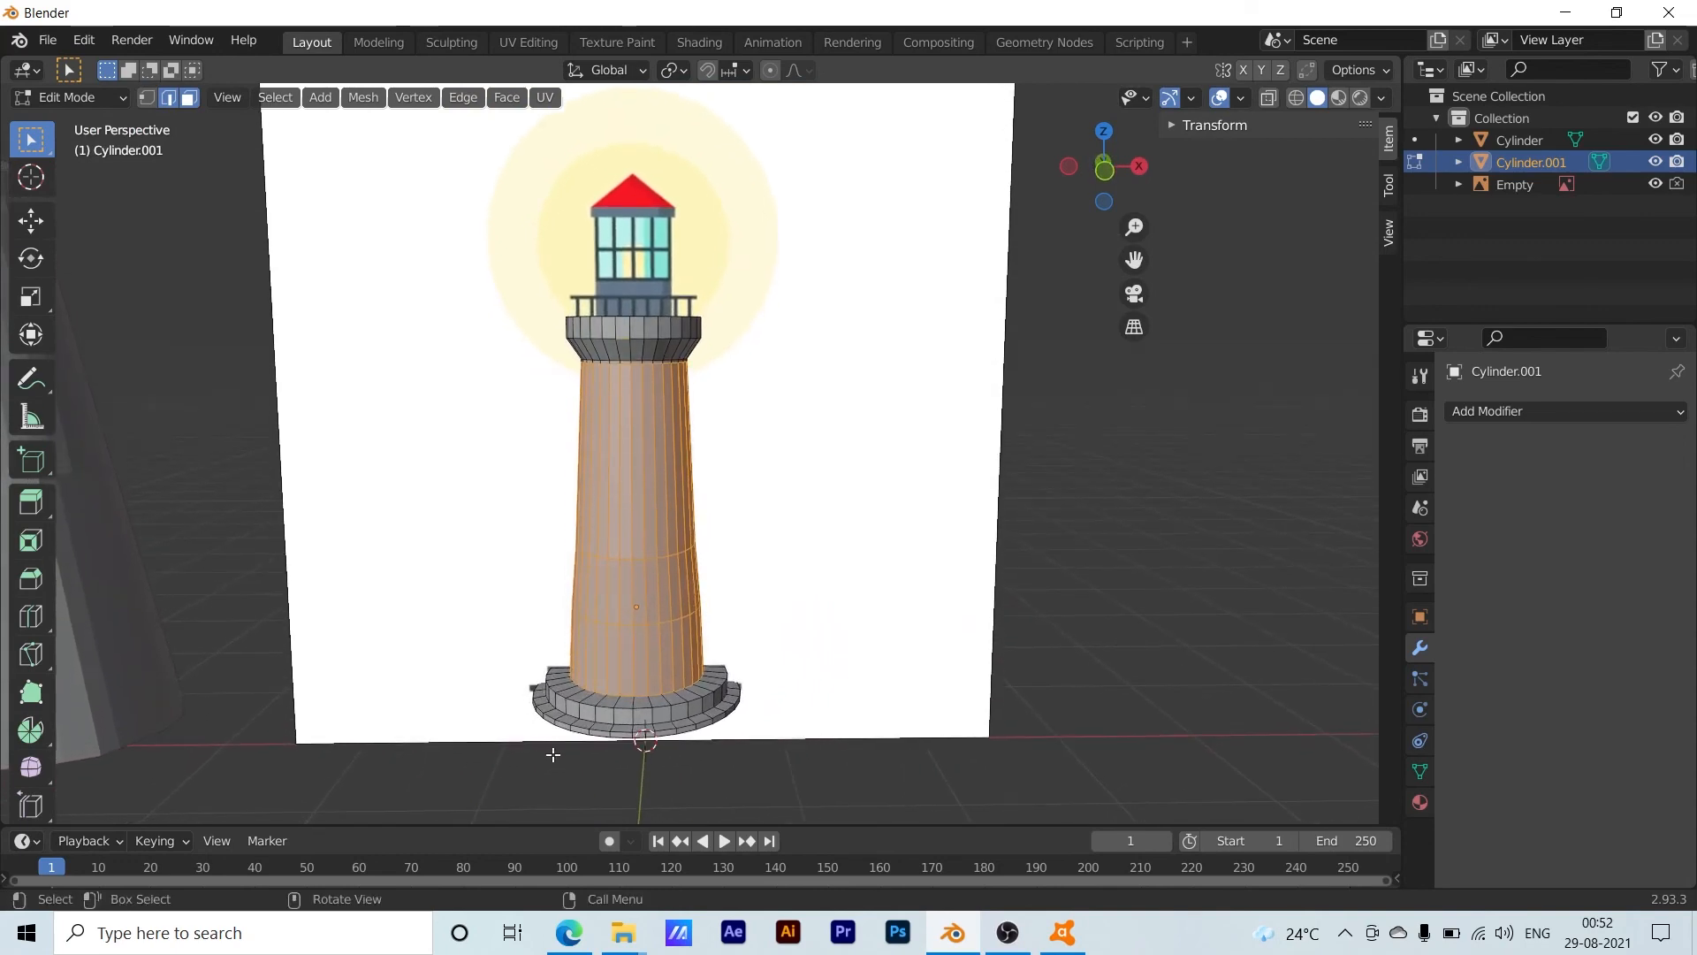
Try a Catmull-Clark Subdivision Surface modifier with quality 6 on the tower and remove it
click(1534, 411)
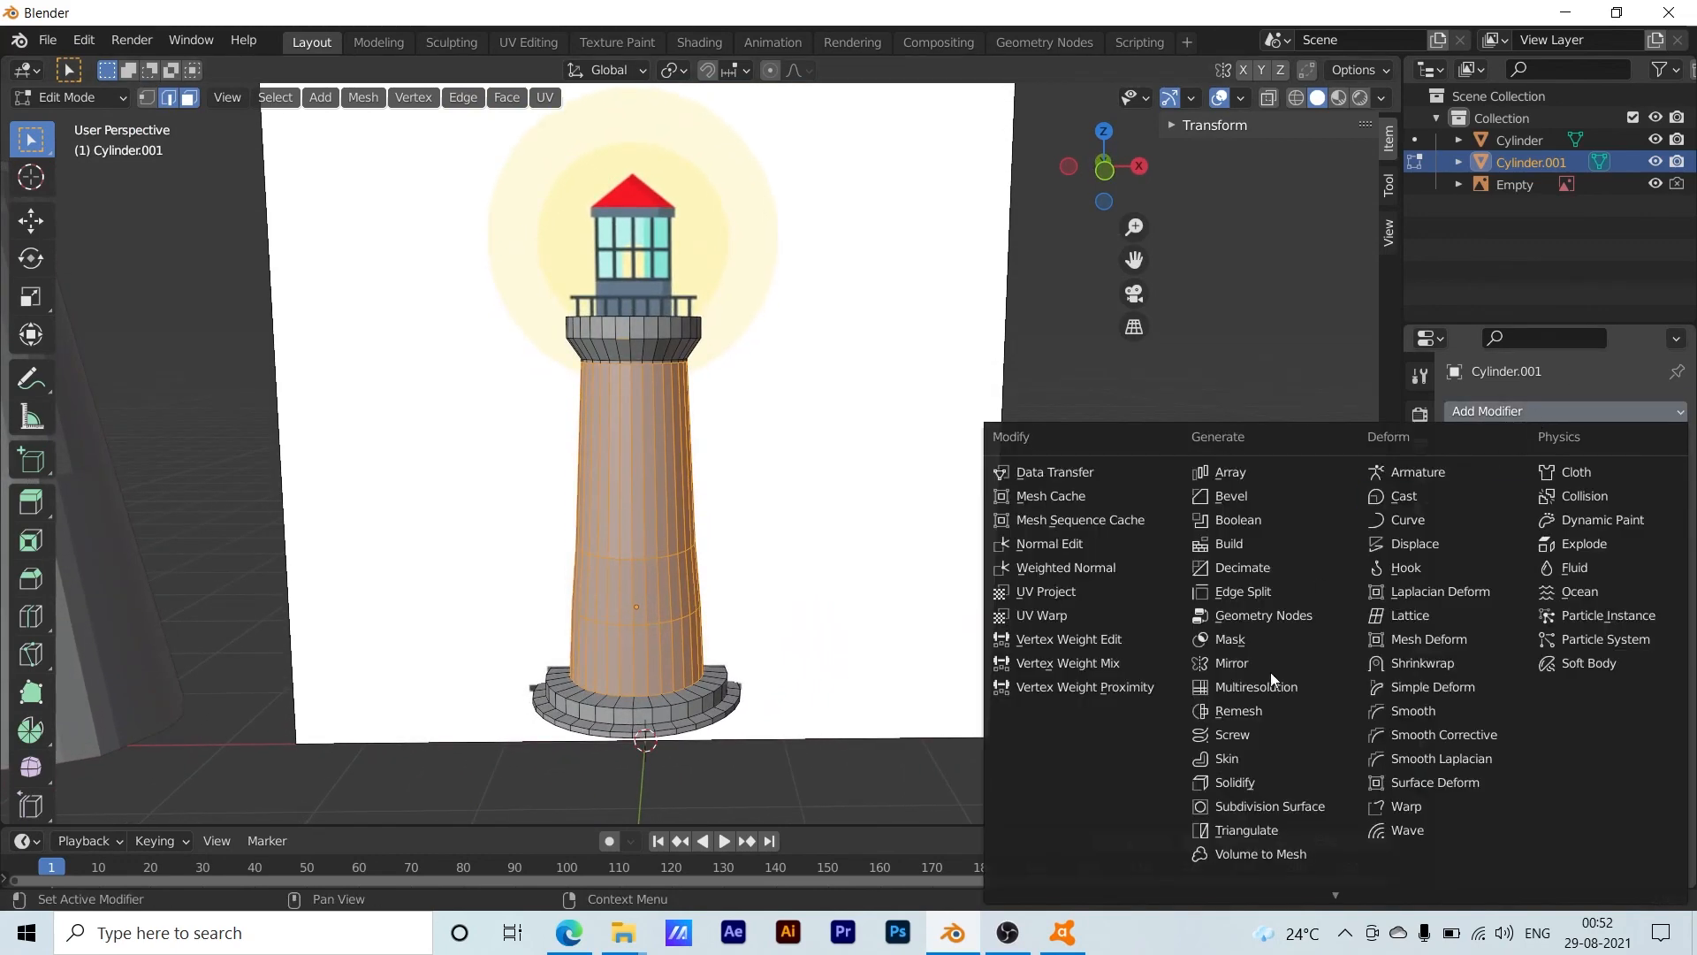
click(1239, 808)
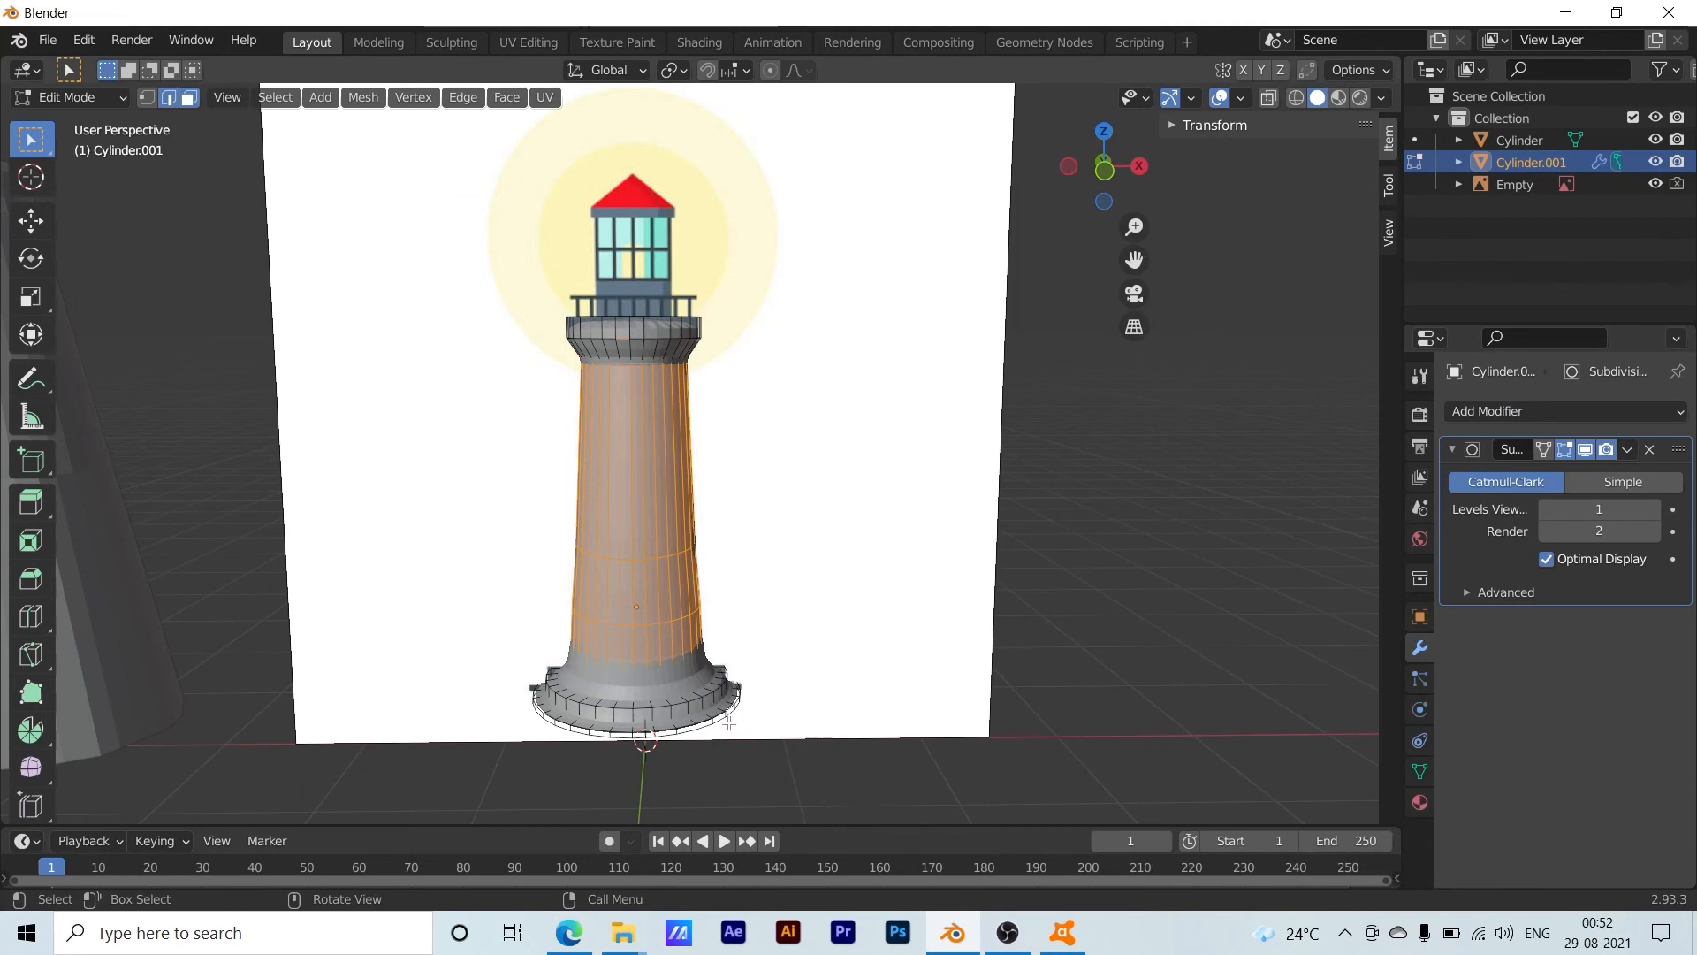
click(1461, 594)
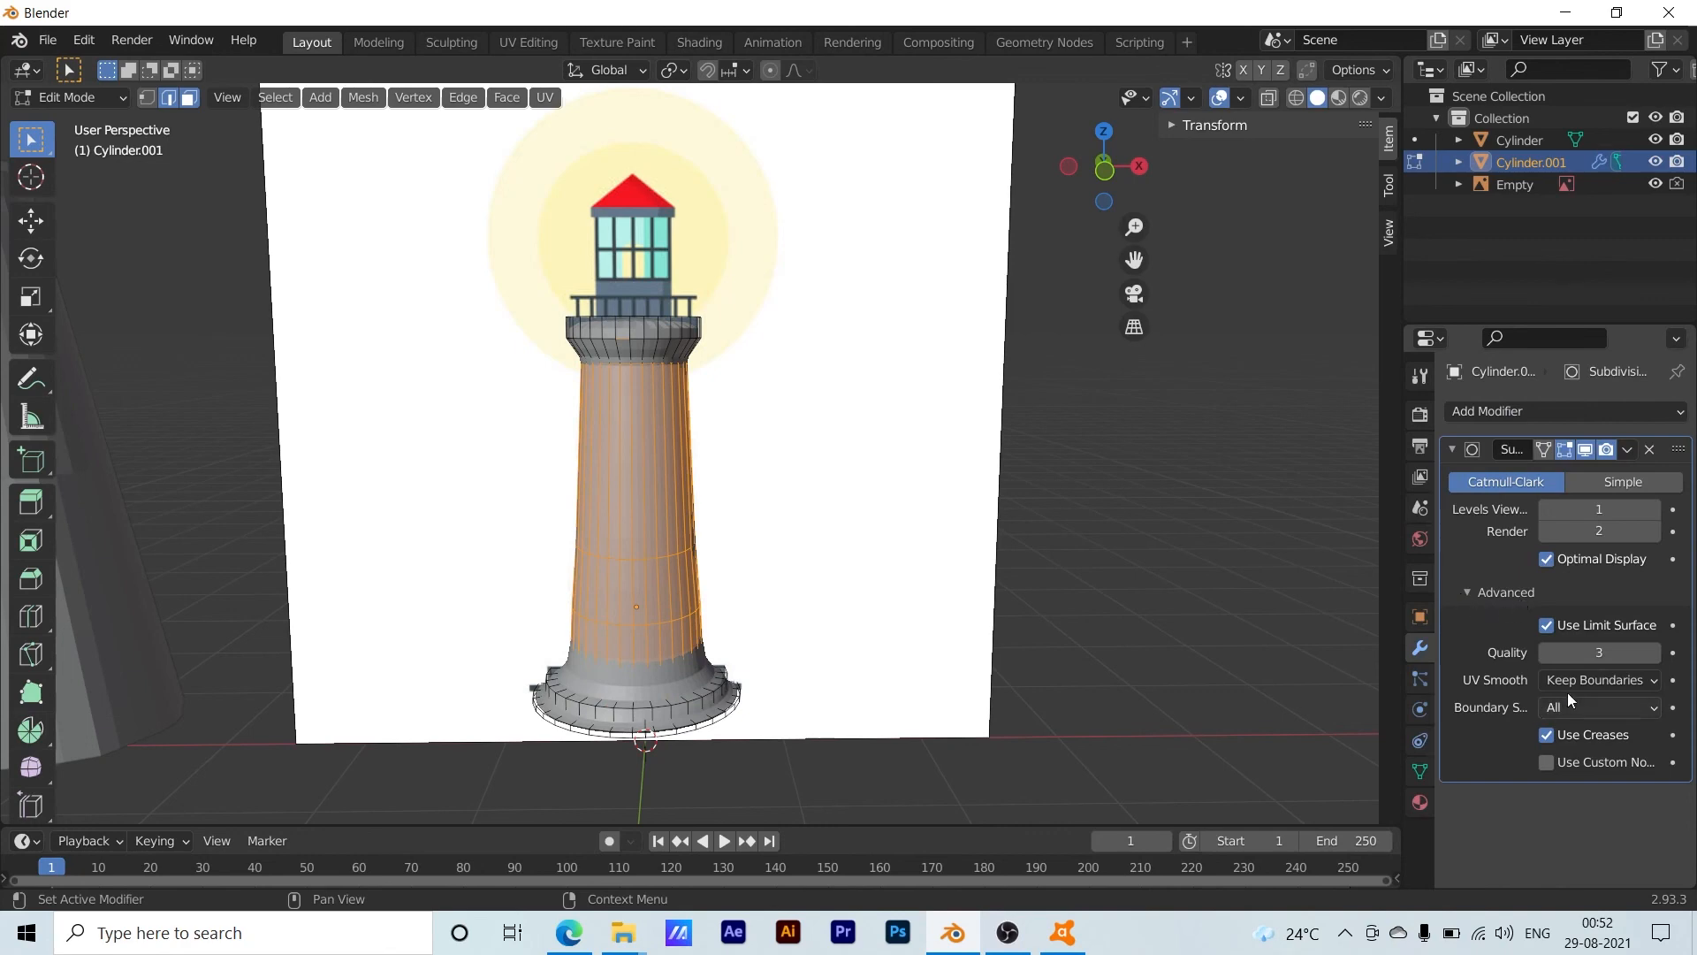
drag(1586, 654, 1626, 655)
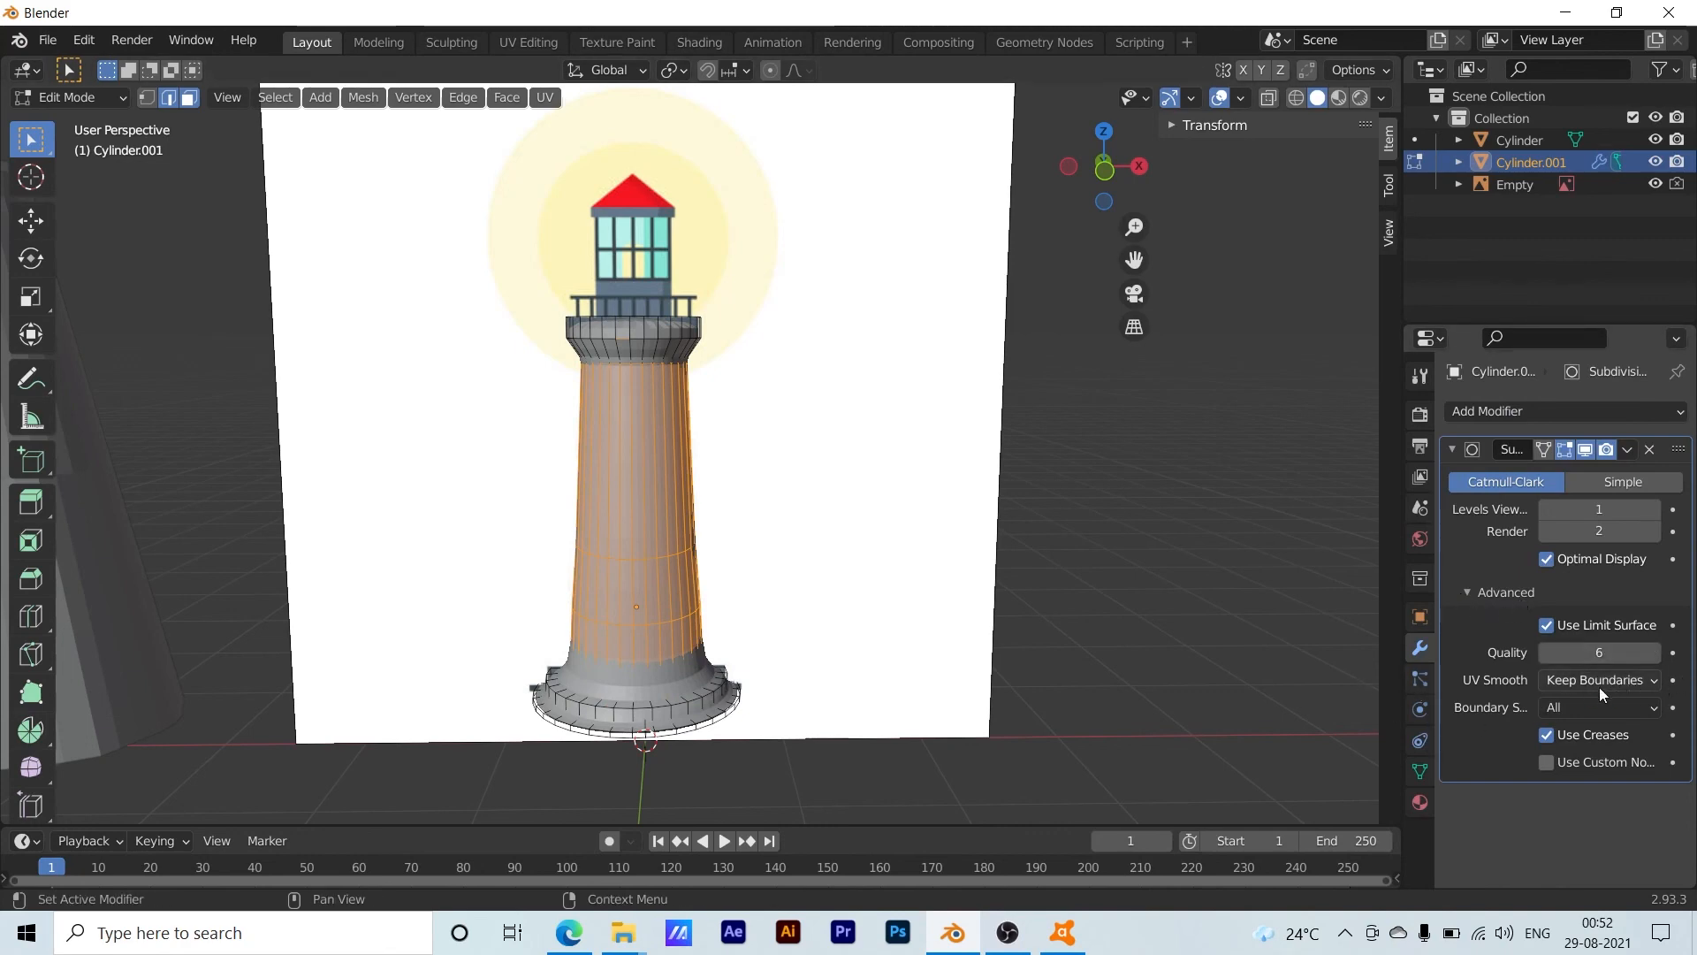
click(1647, 680)
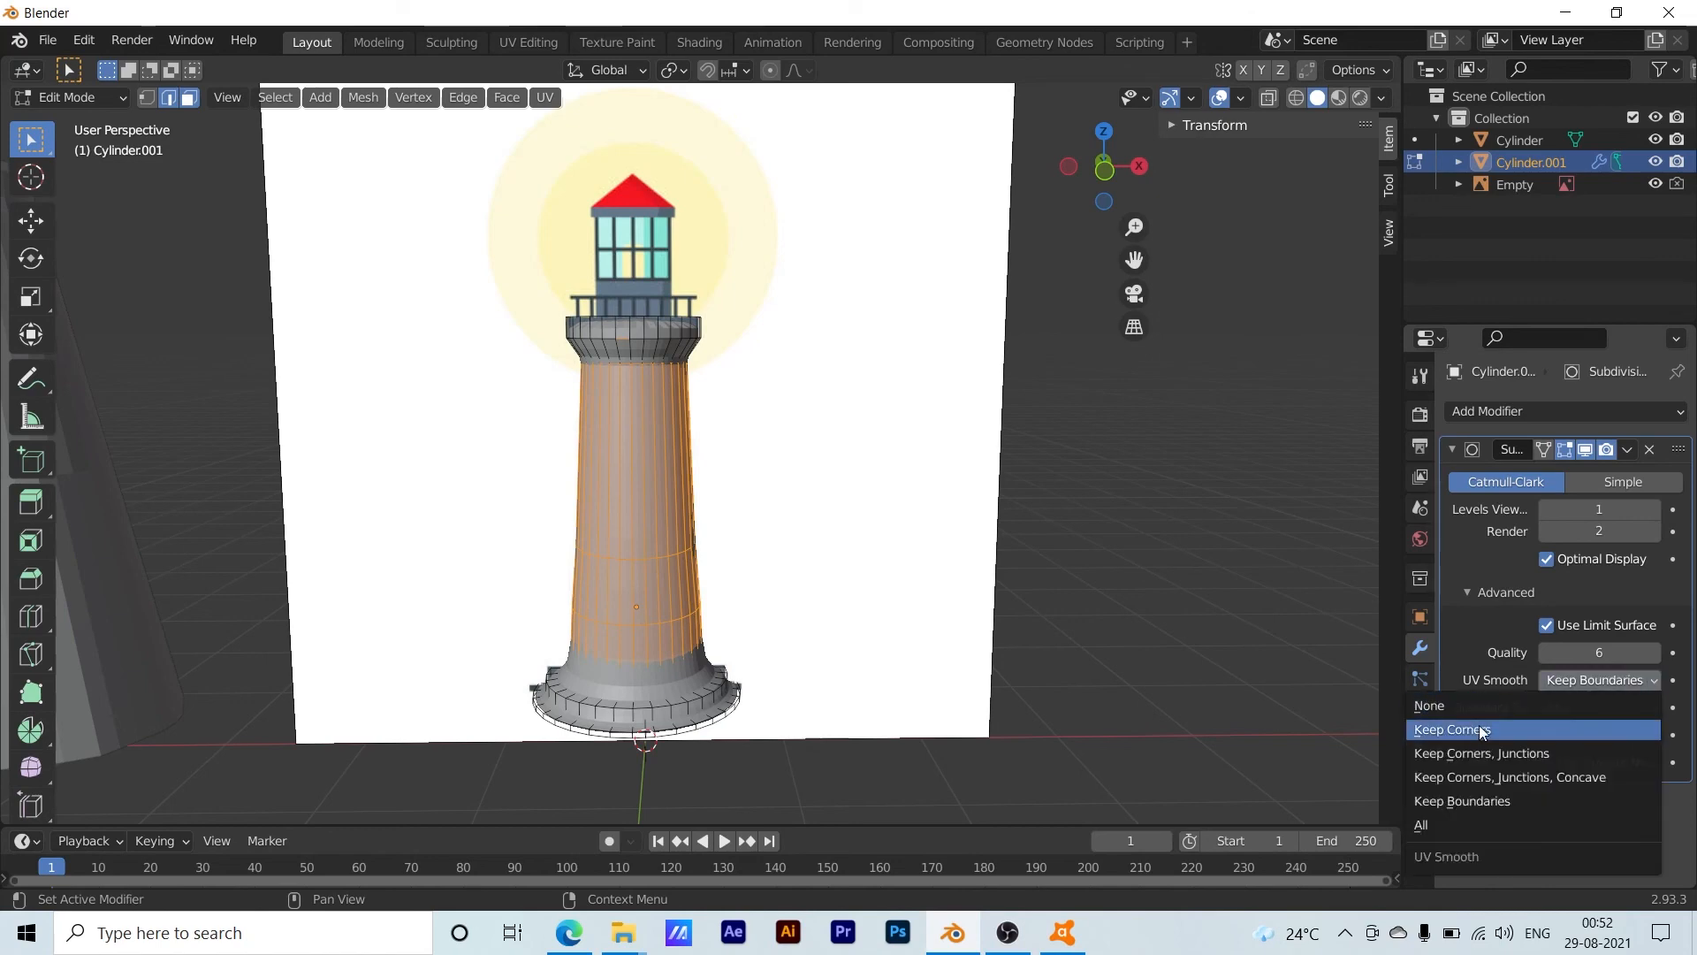
click(1685, 844)
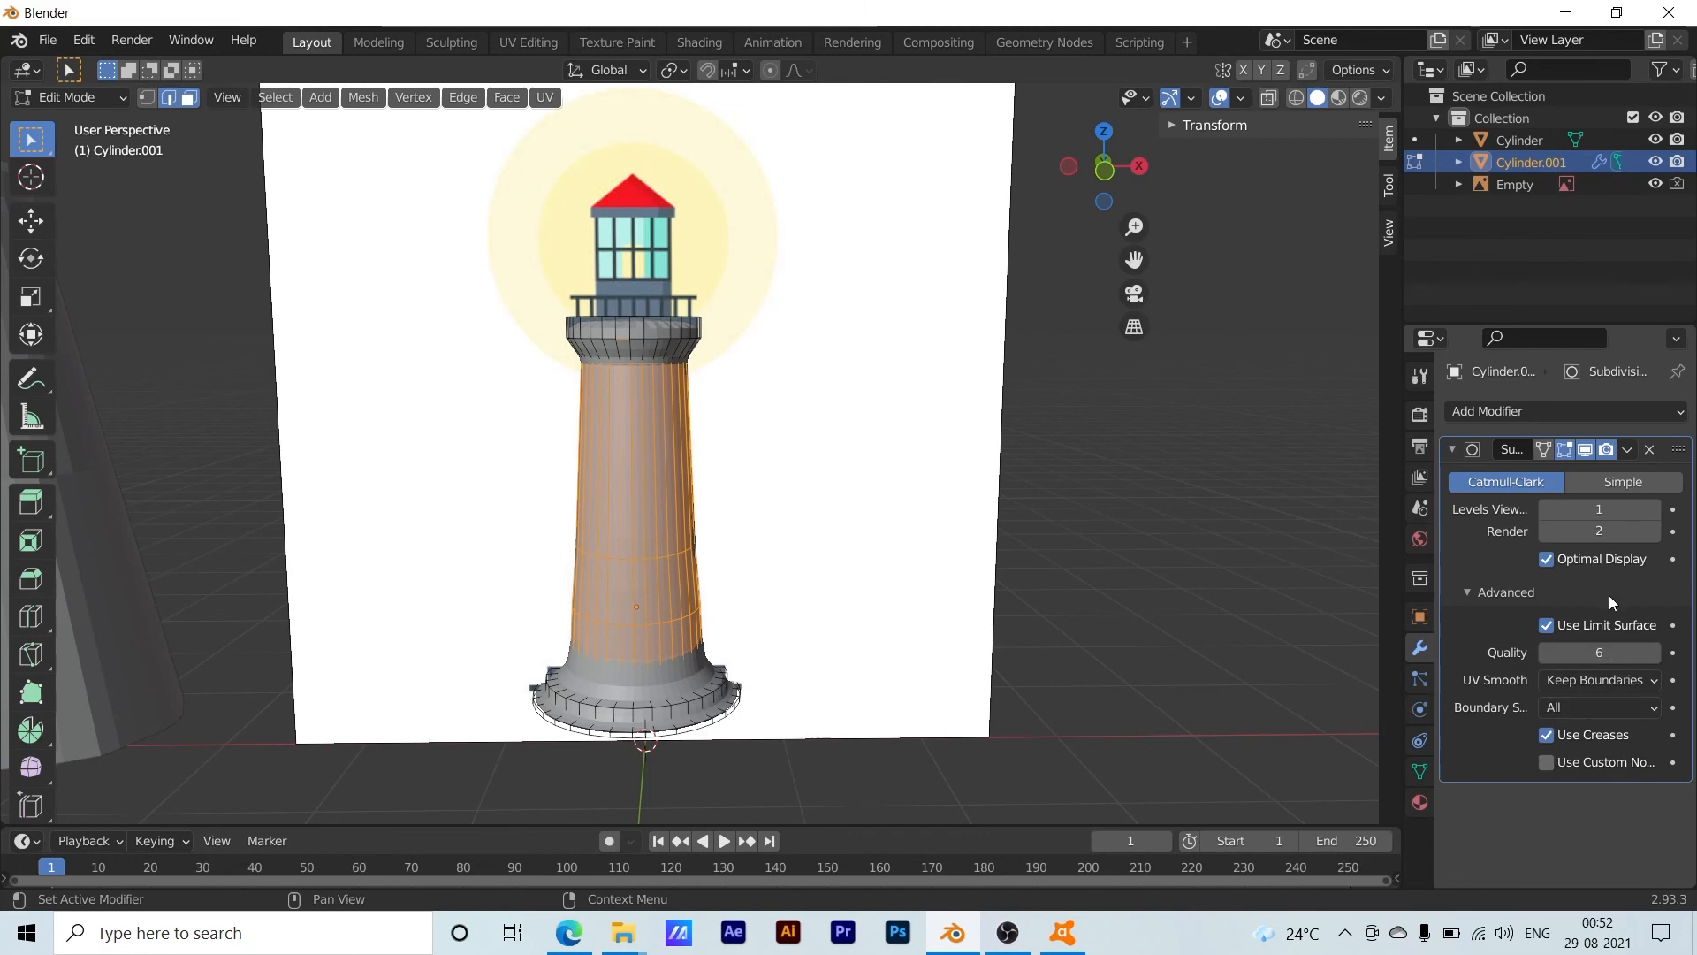
click(1648, 449)
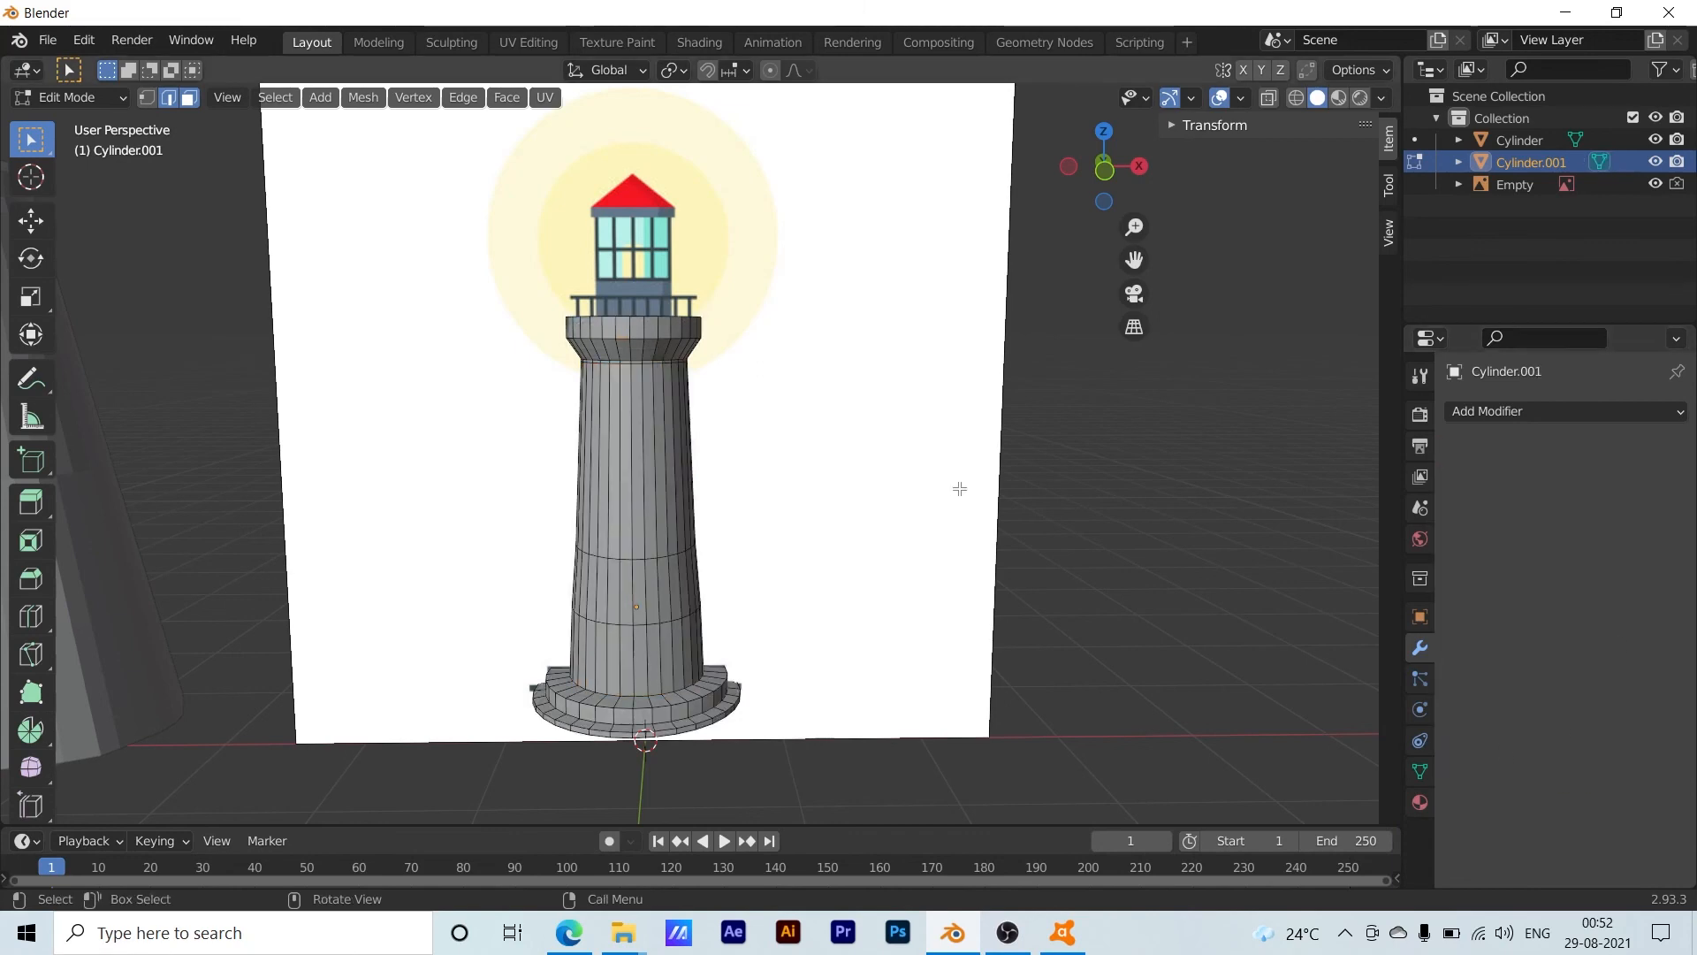
Switch the viewport to wireframe shading and box-select the band around the lower shaft
middle_drag(903, 423, 820, 536)
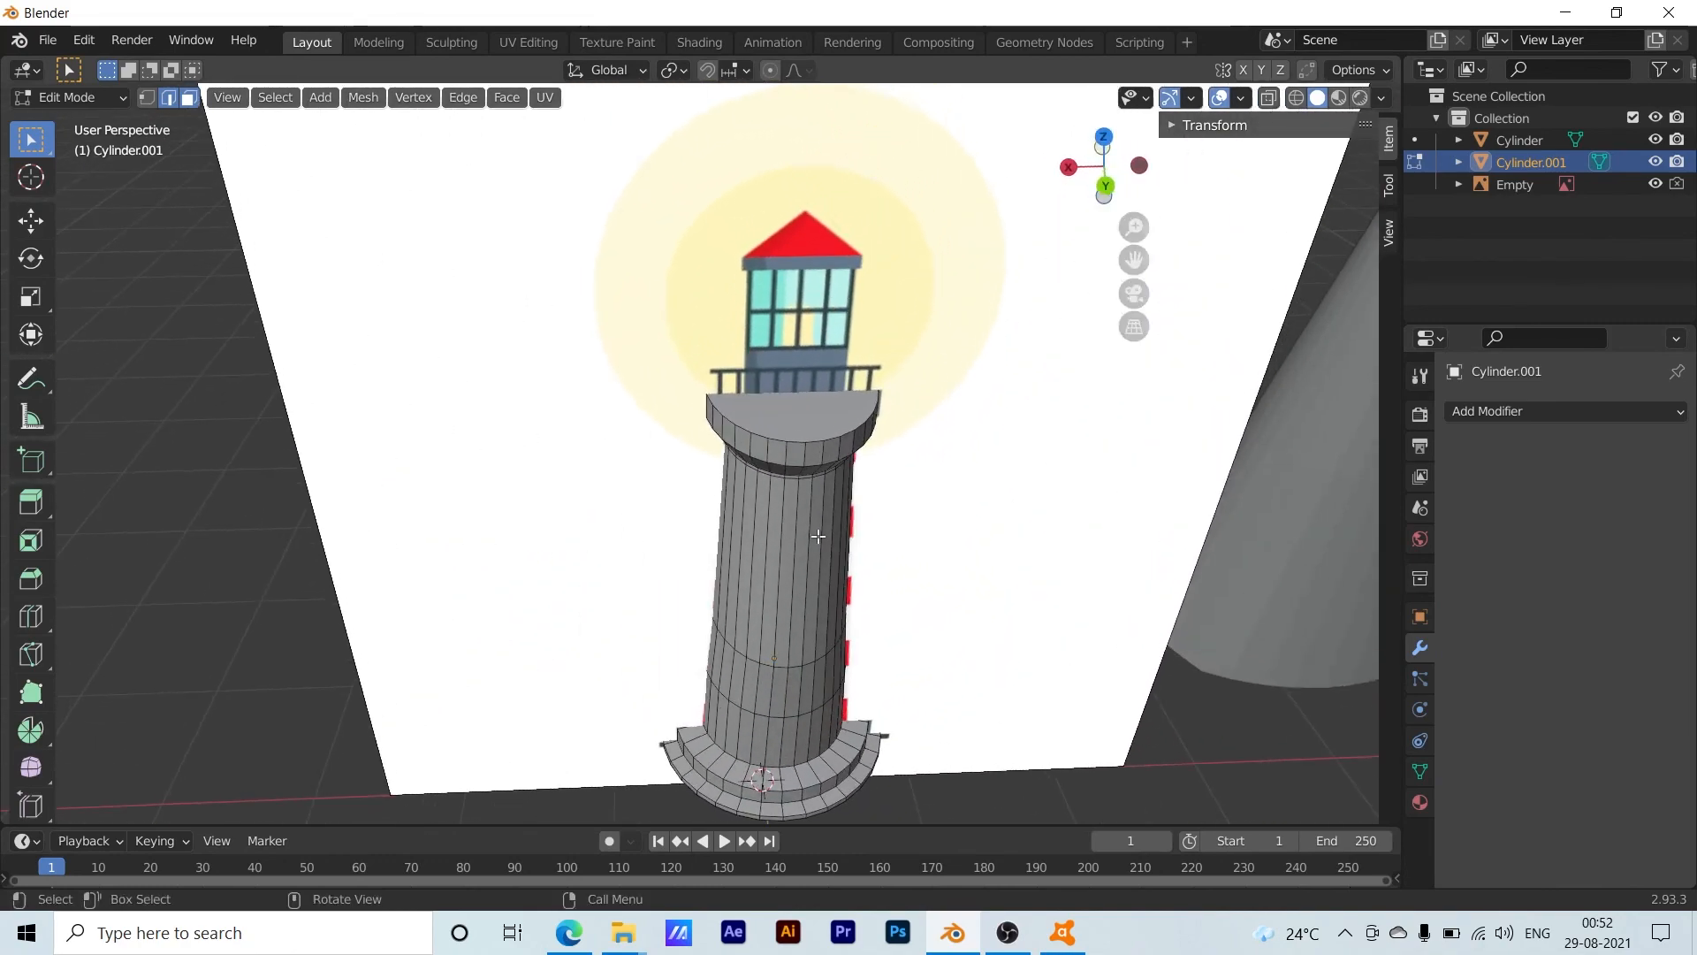
scroll(898, 571, up, 5)
middle_drag(992, 614, 959, 634)
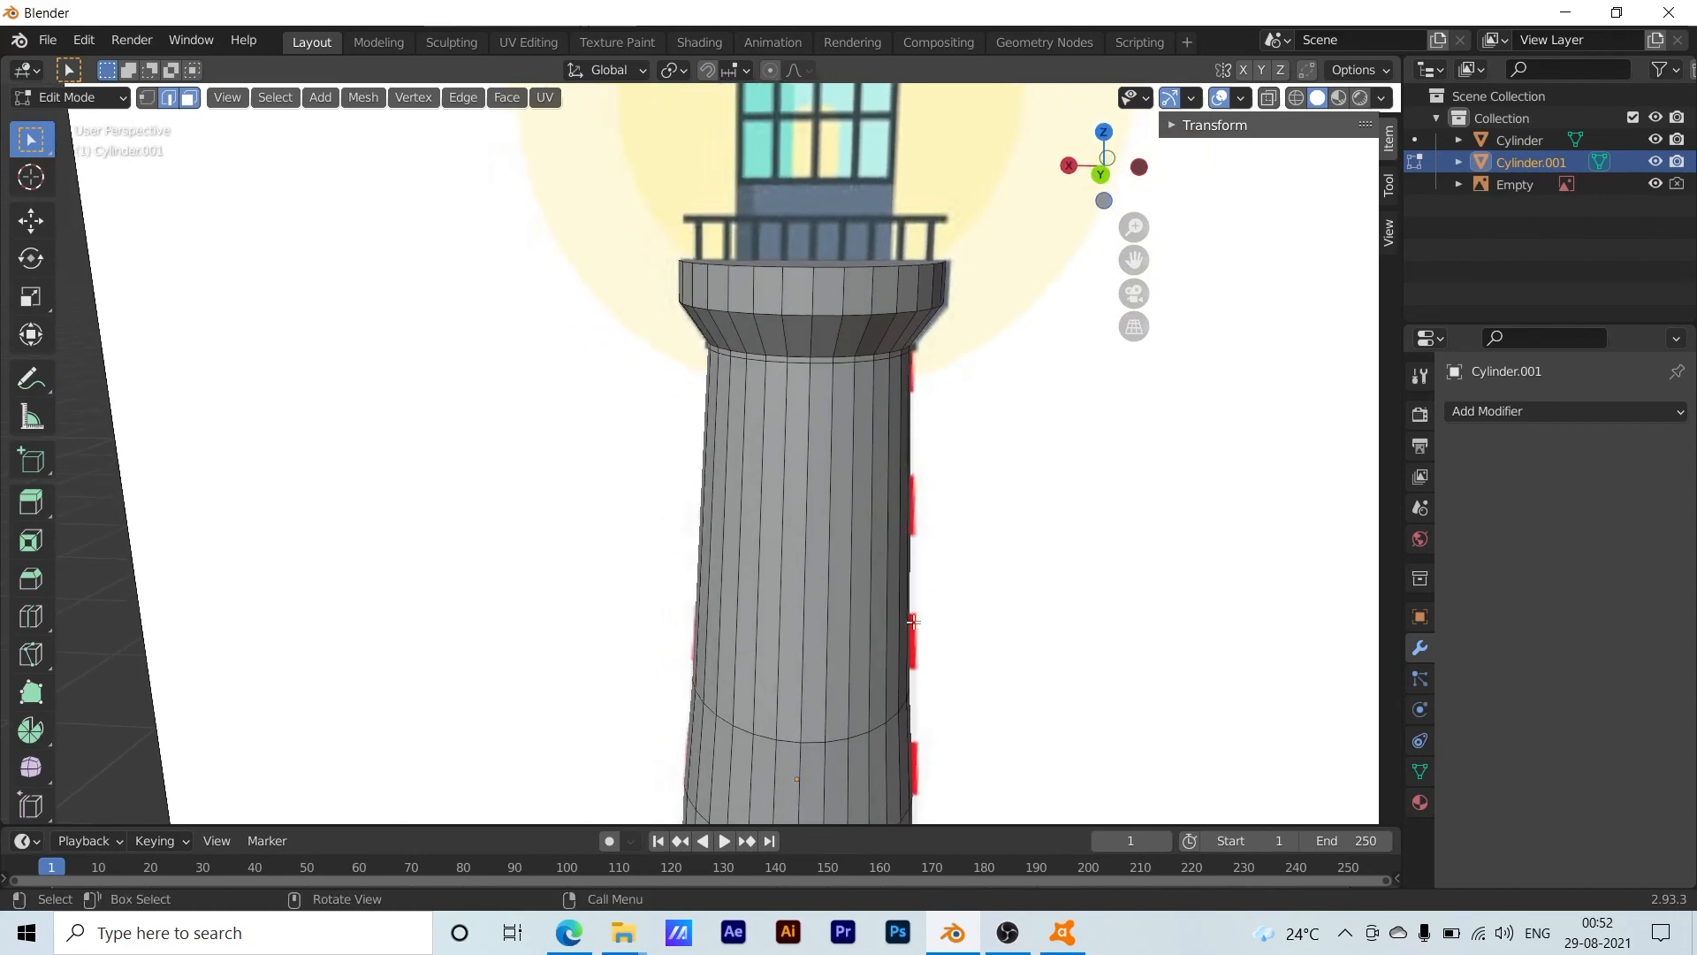
scroll(929, 712, down, 4)
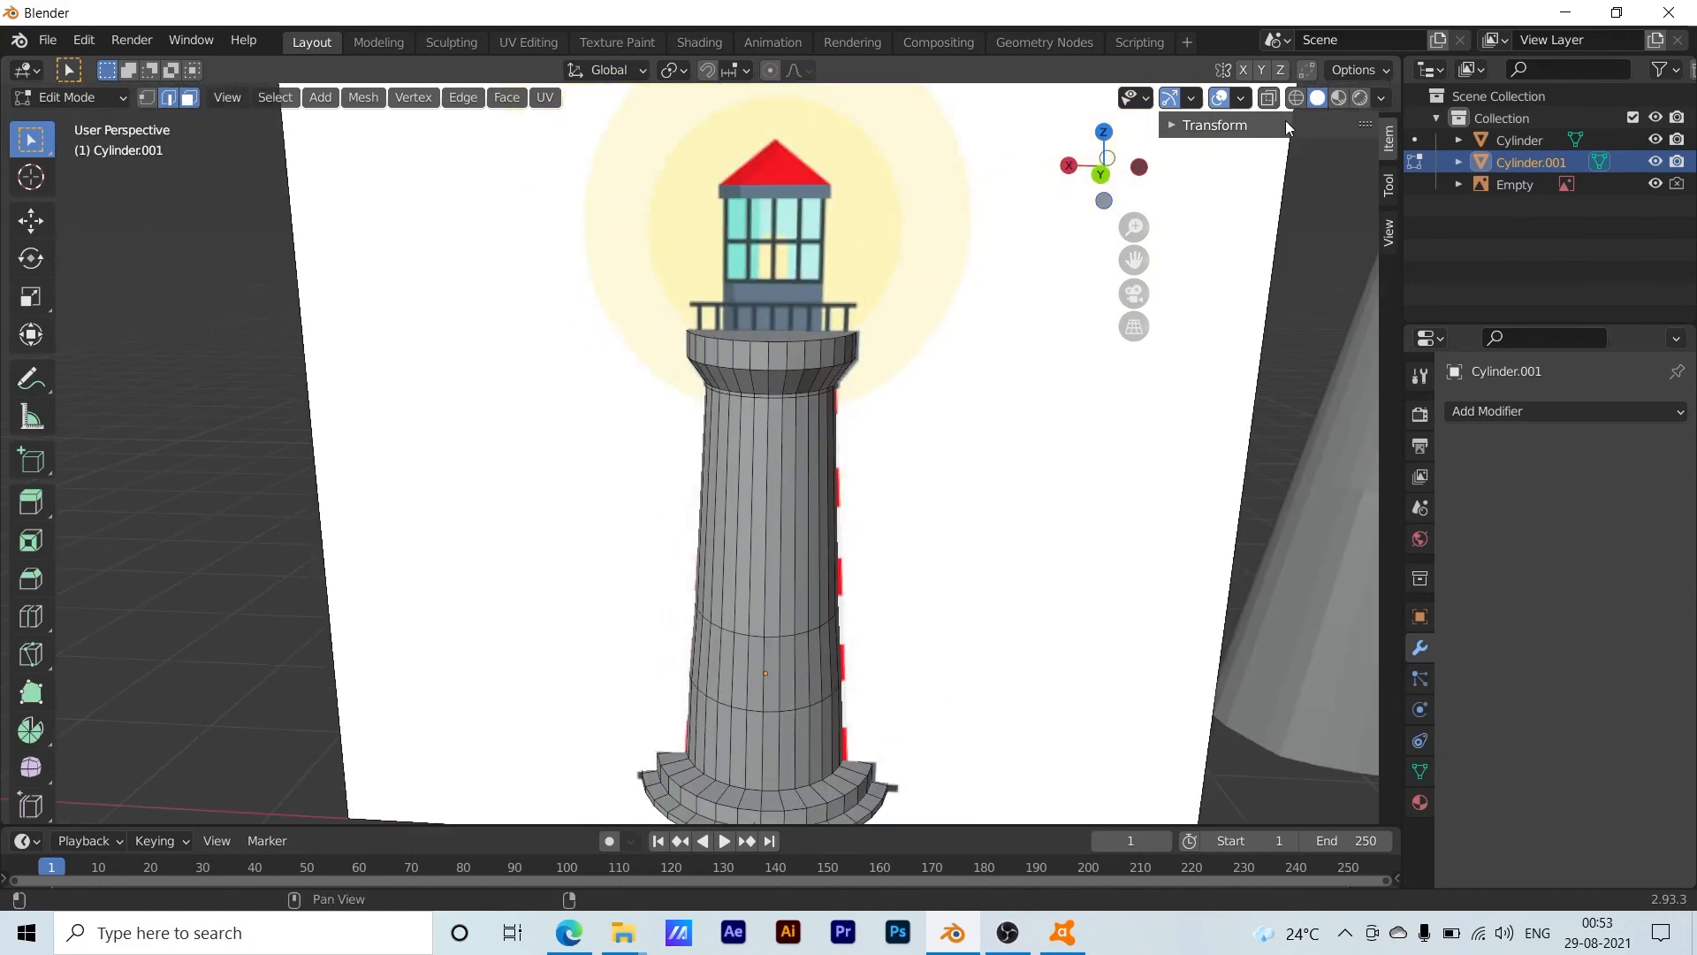
click(1297, 99)
middle_drag(961, 659, 978, 651)
drag(969, 531, 708, 691)
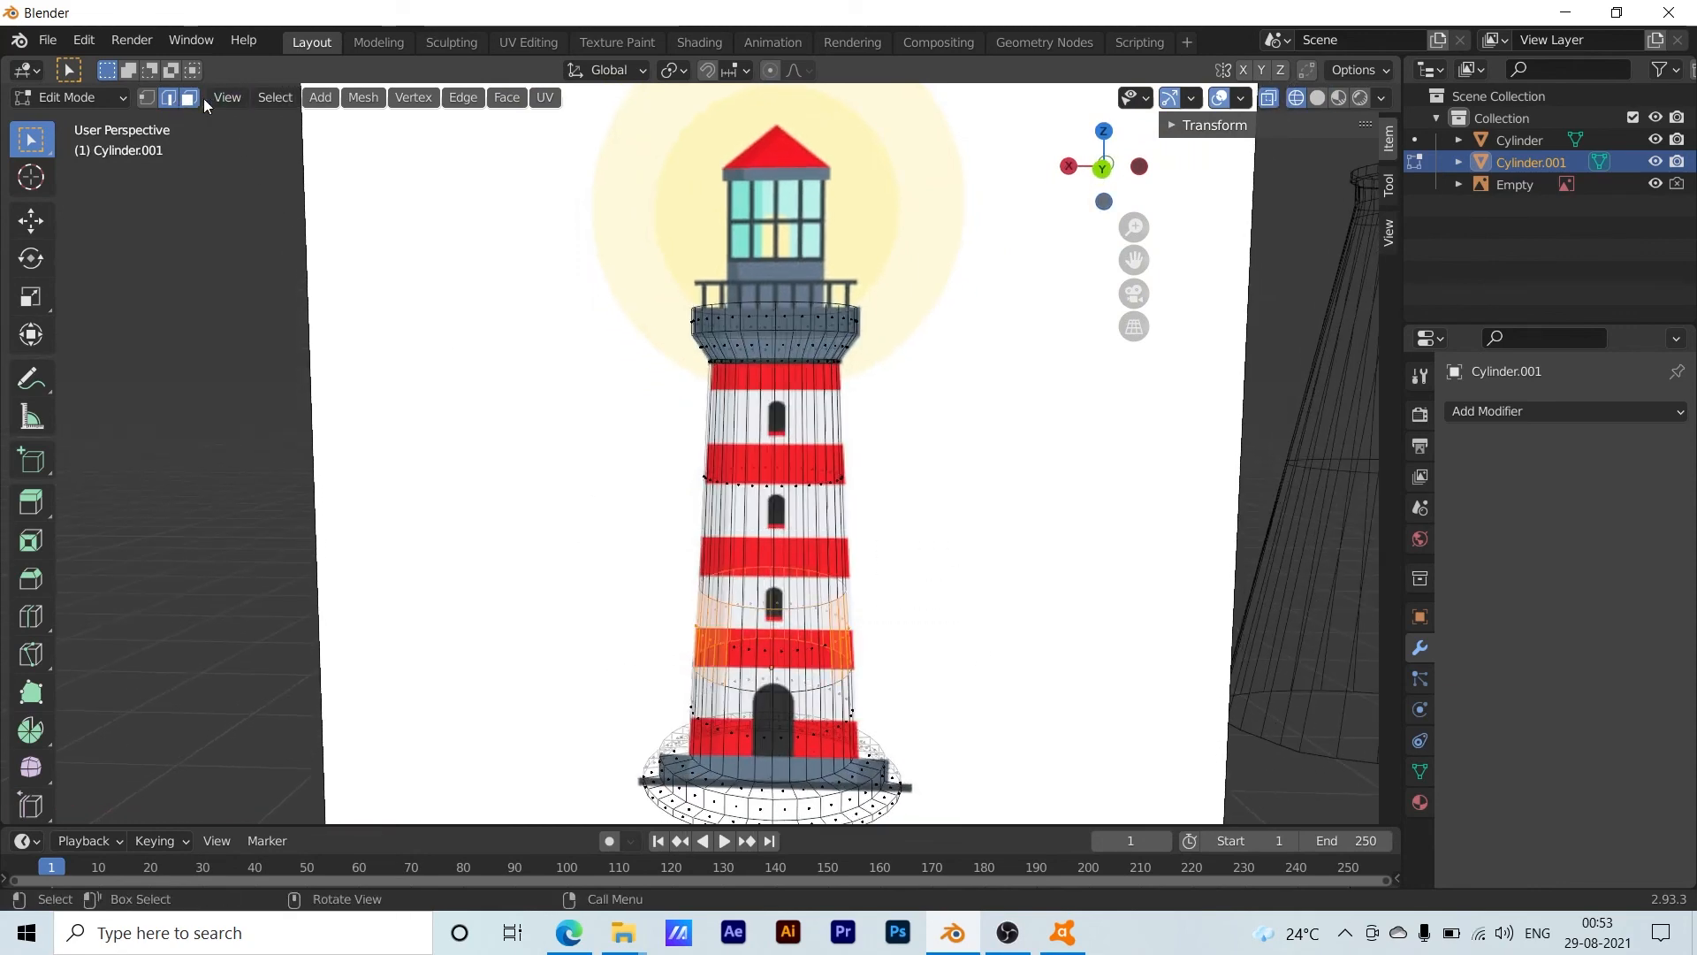
In edge select mode, select the edge loop around the shaft's lowest window and scale it up slightly to match the reference outline
click(395, 390)
click(169, 98)
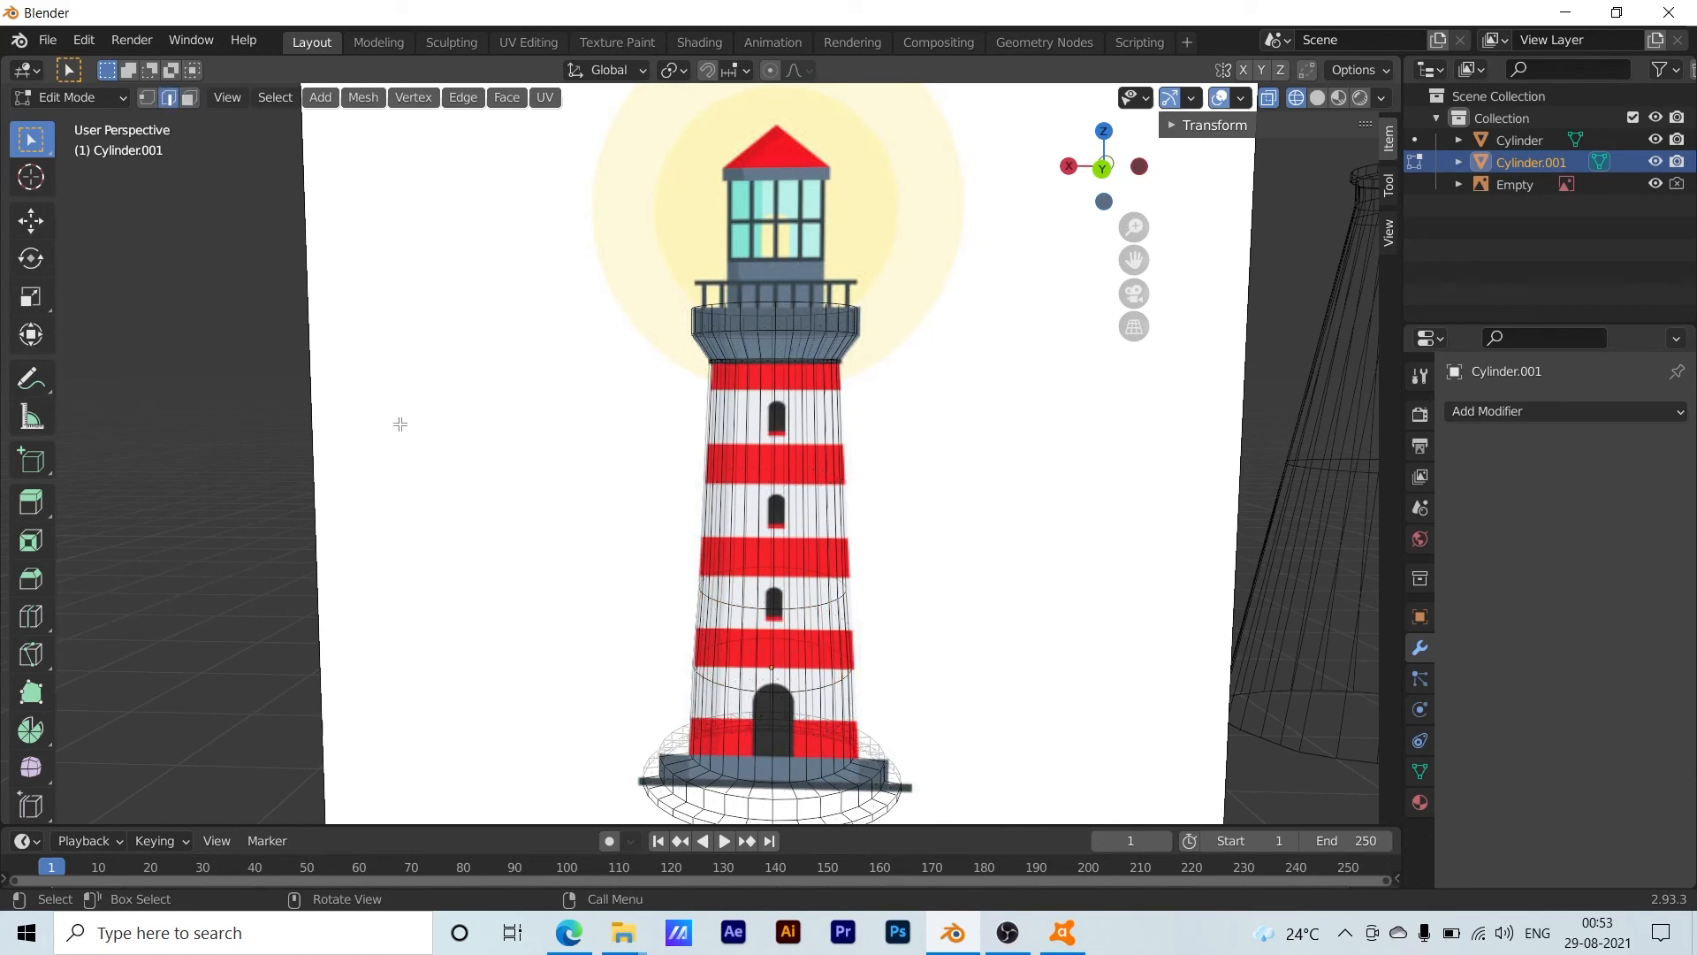
drag(917, 571, 625, 618)
scroll(839, 640, up, 3)
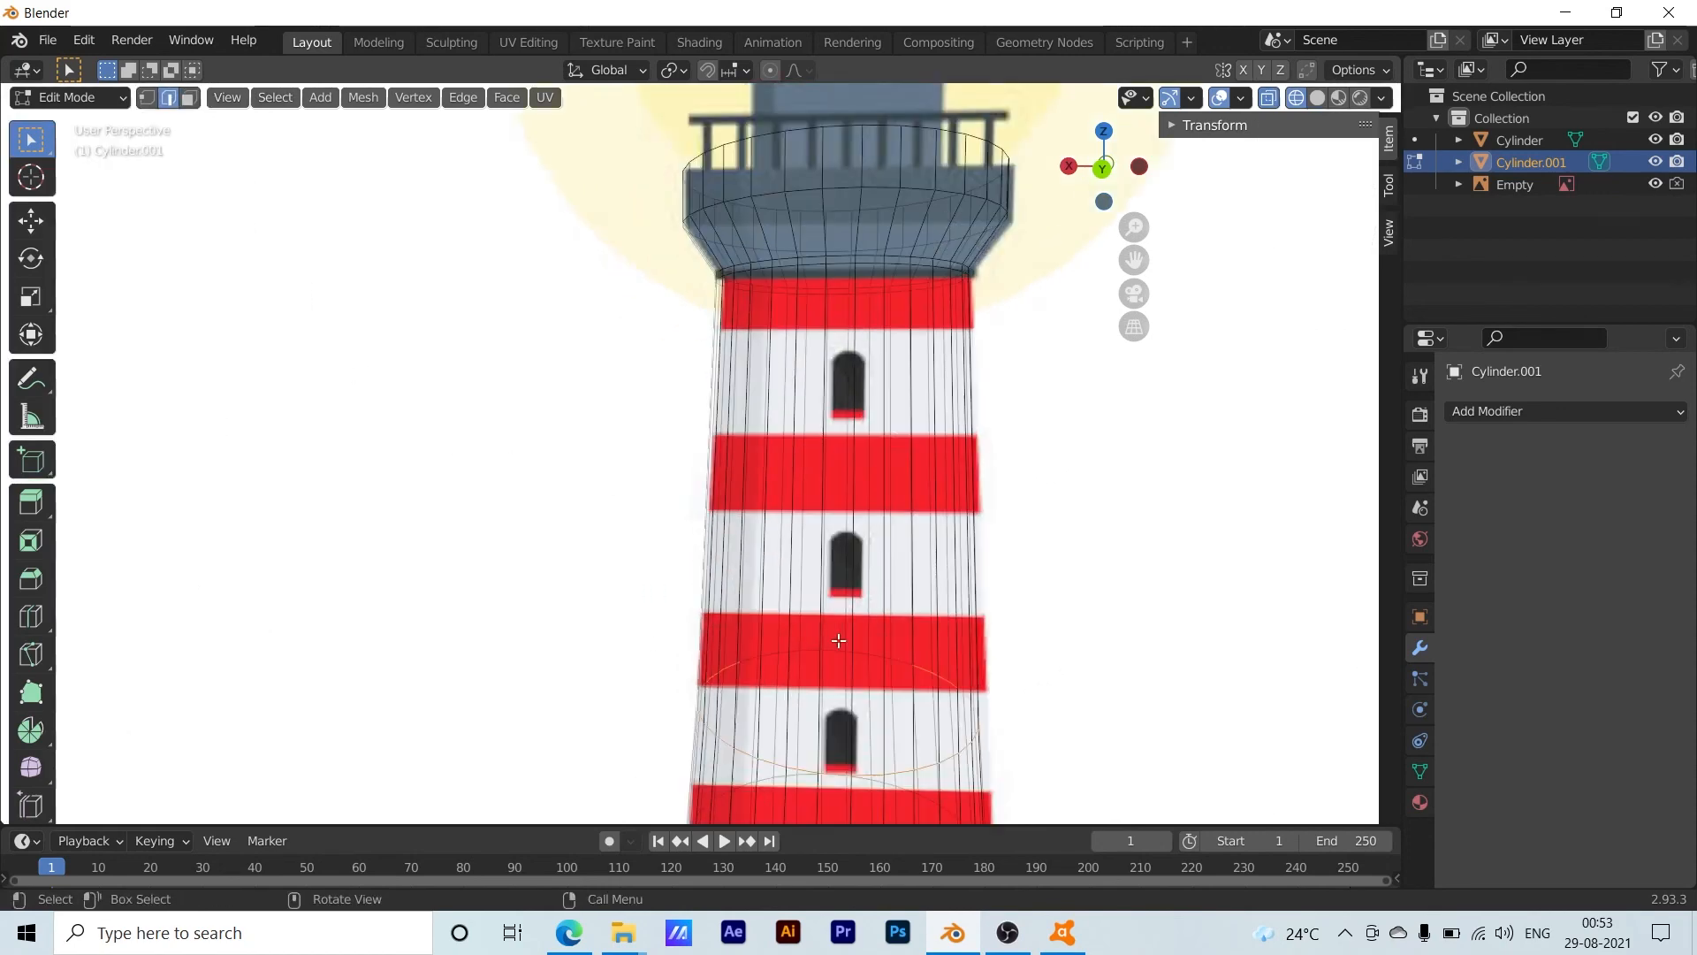
key(s)
click(889, 678)
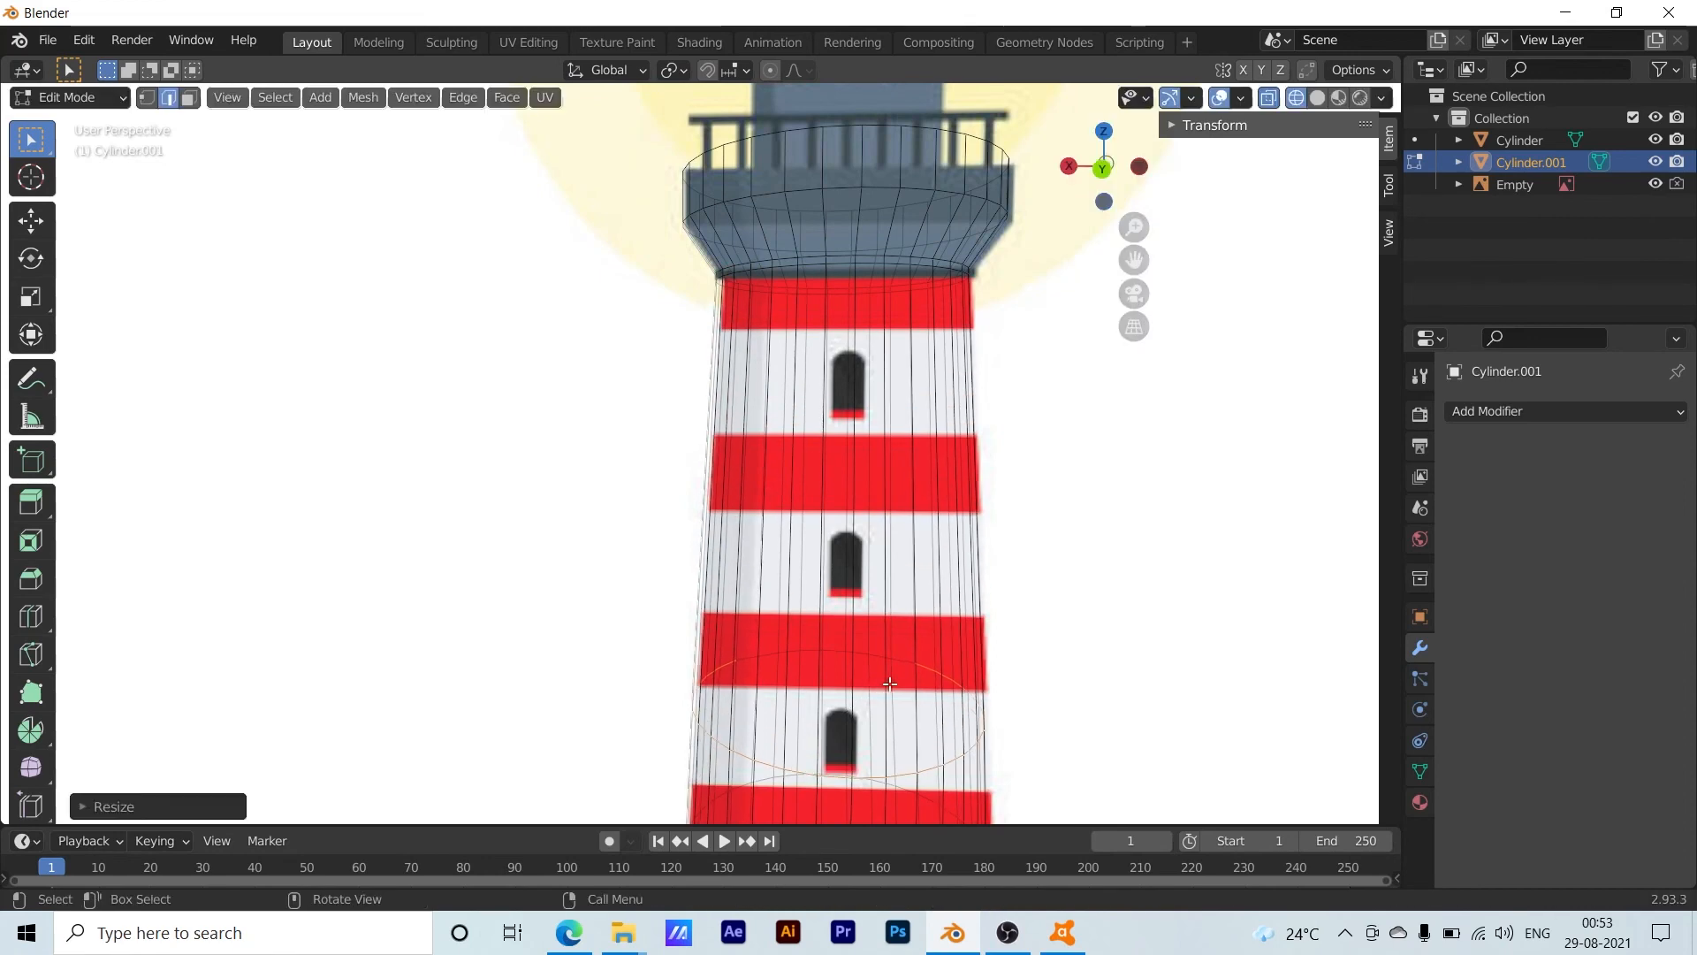
scroll(1094, 663, down, 3)
scroll(1073, 693, down, 2)
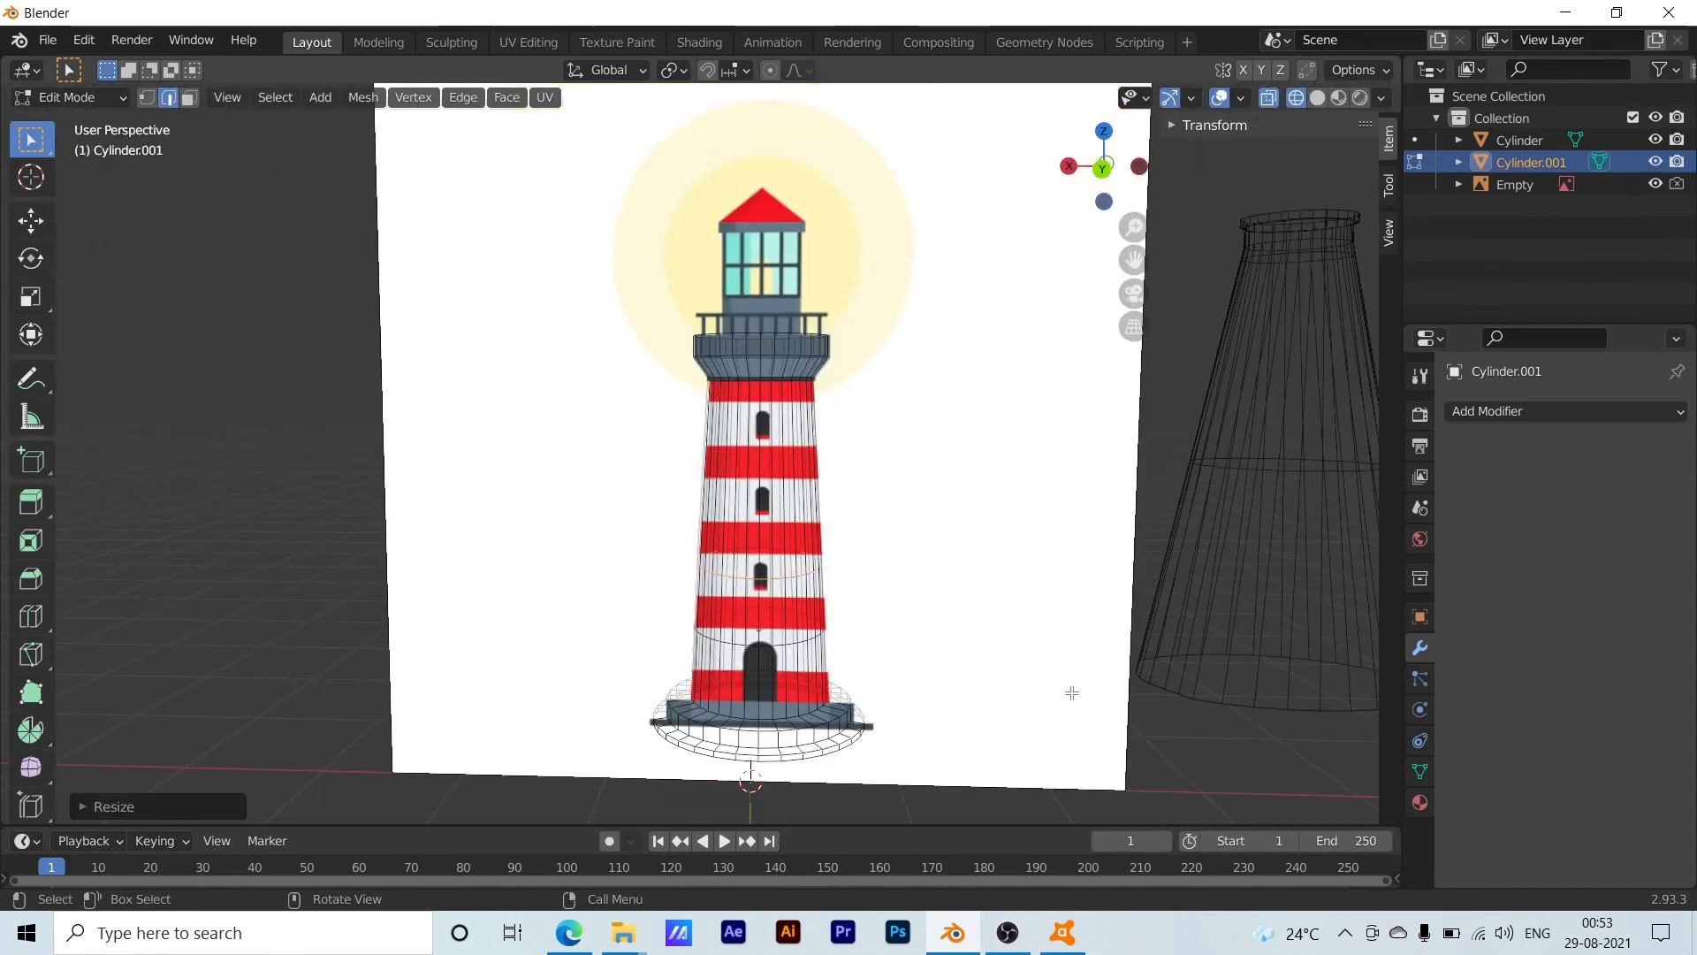
Set the viewport to solid shading and inspect the tower against the reference image
middle_drag(982, 433, 1009, 485)
scroll(985, 478, up, 5)
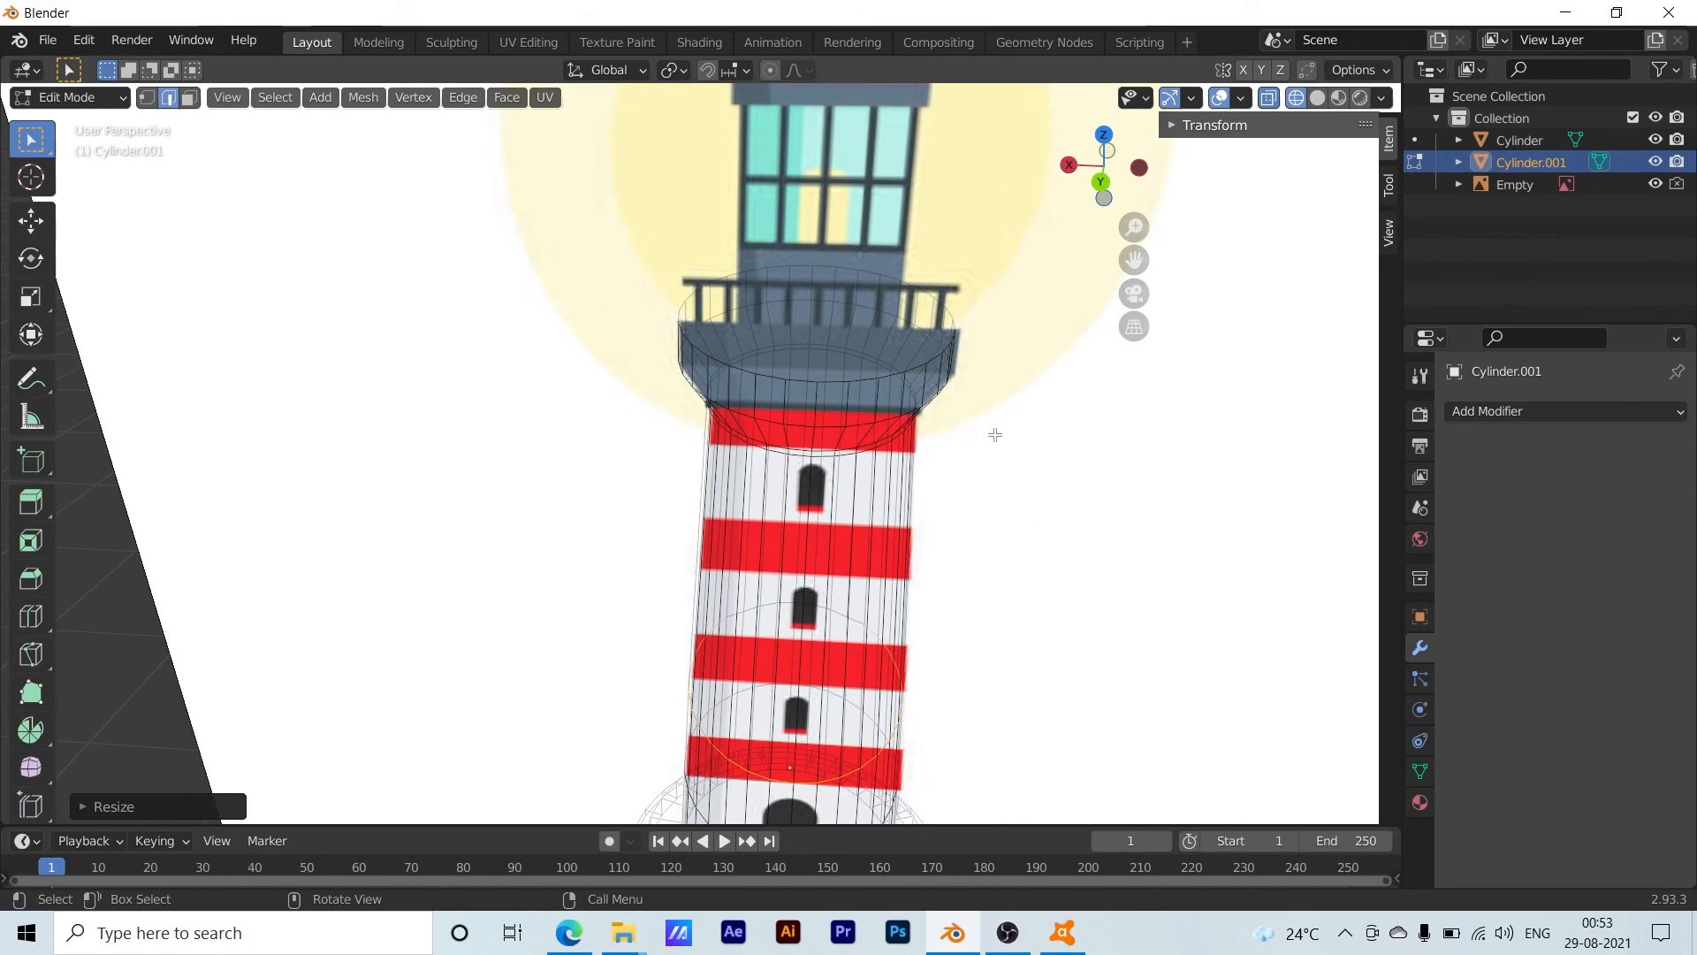
click(1321, 98)
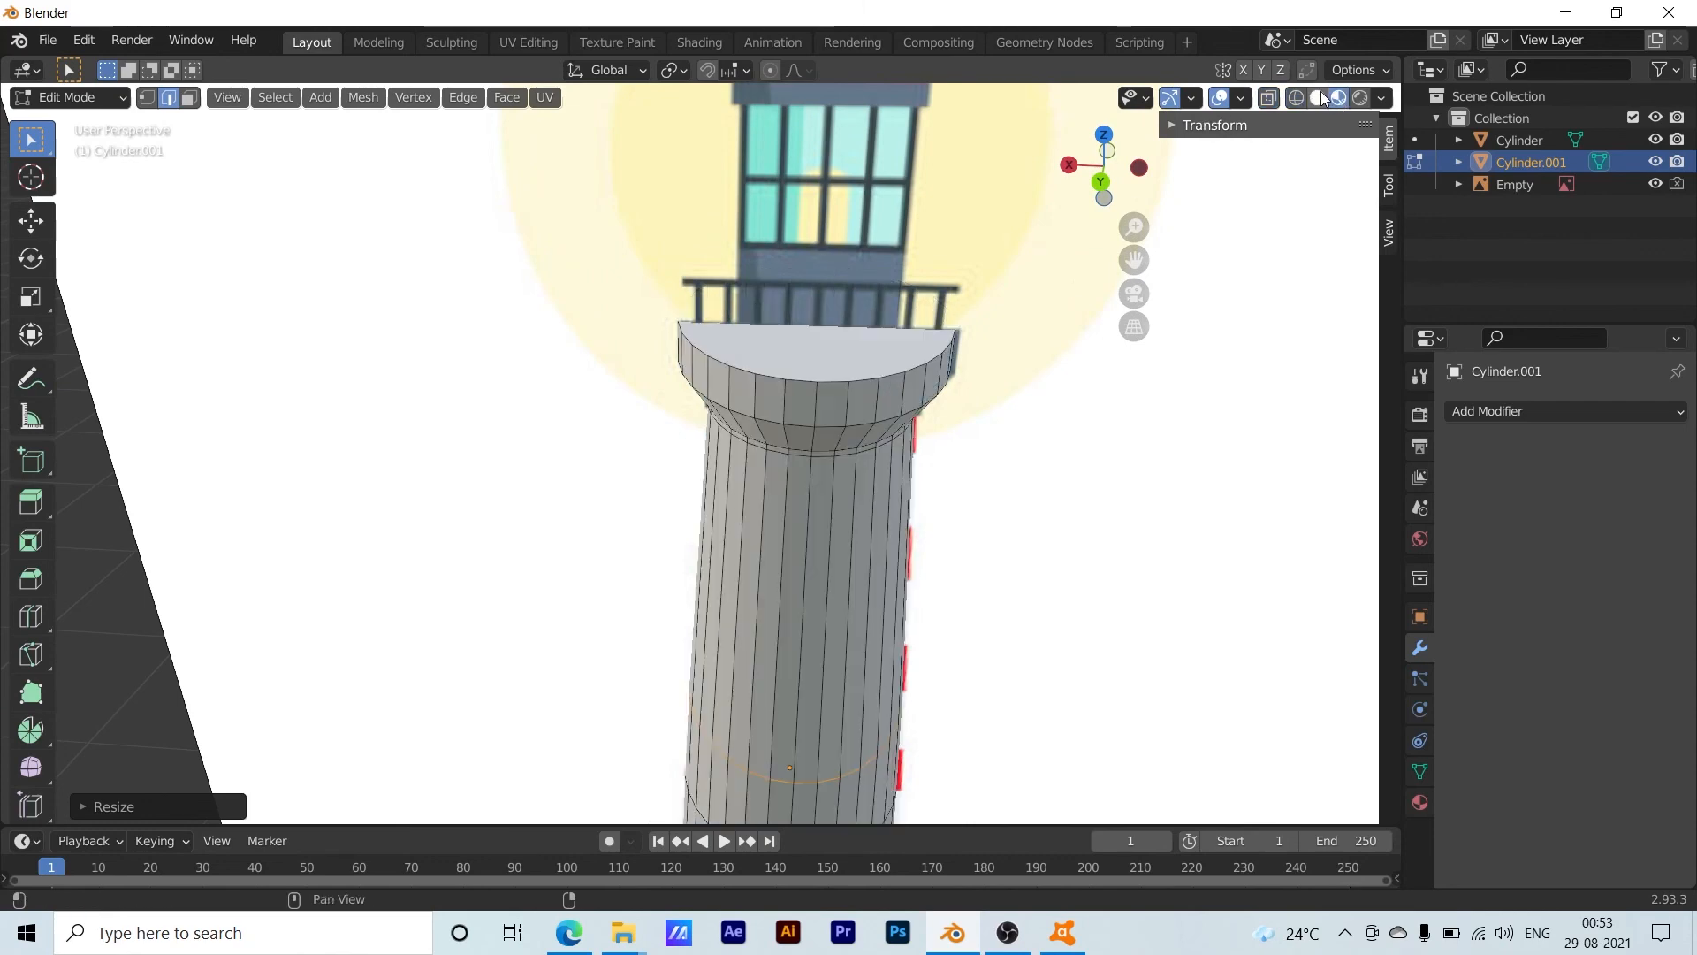
click(1321, 98)
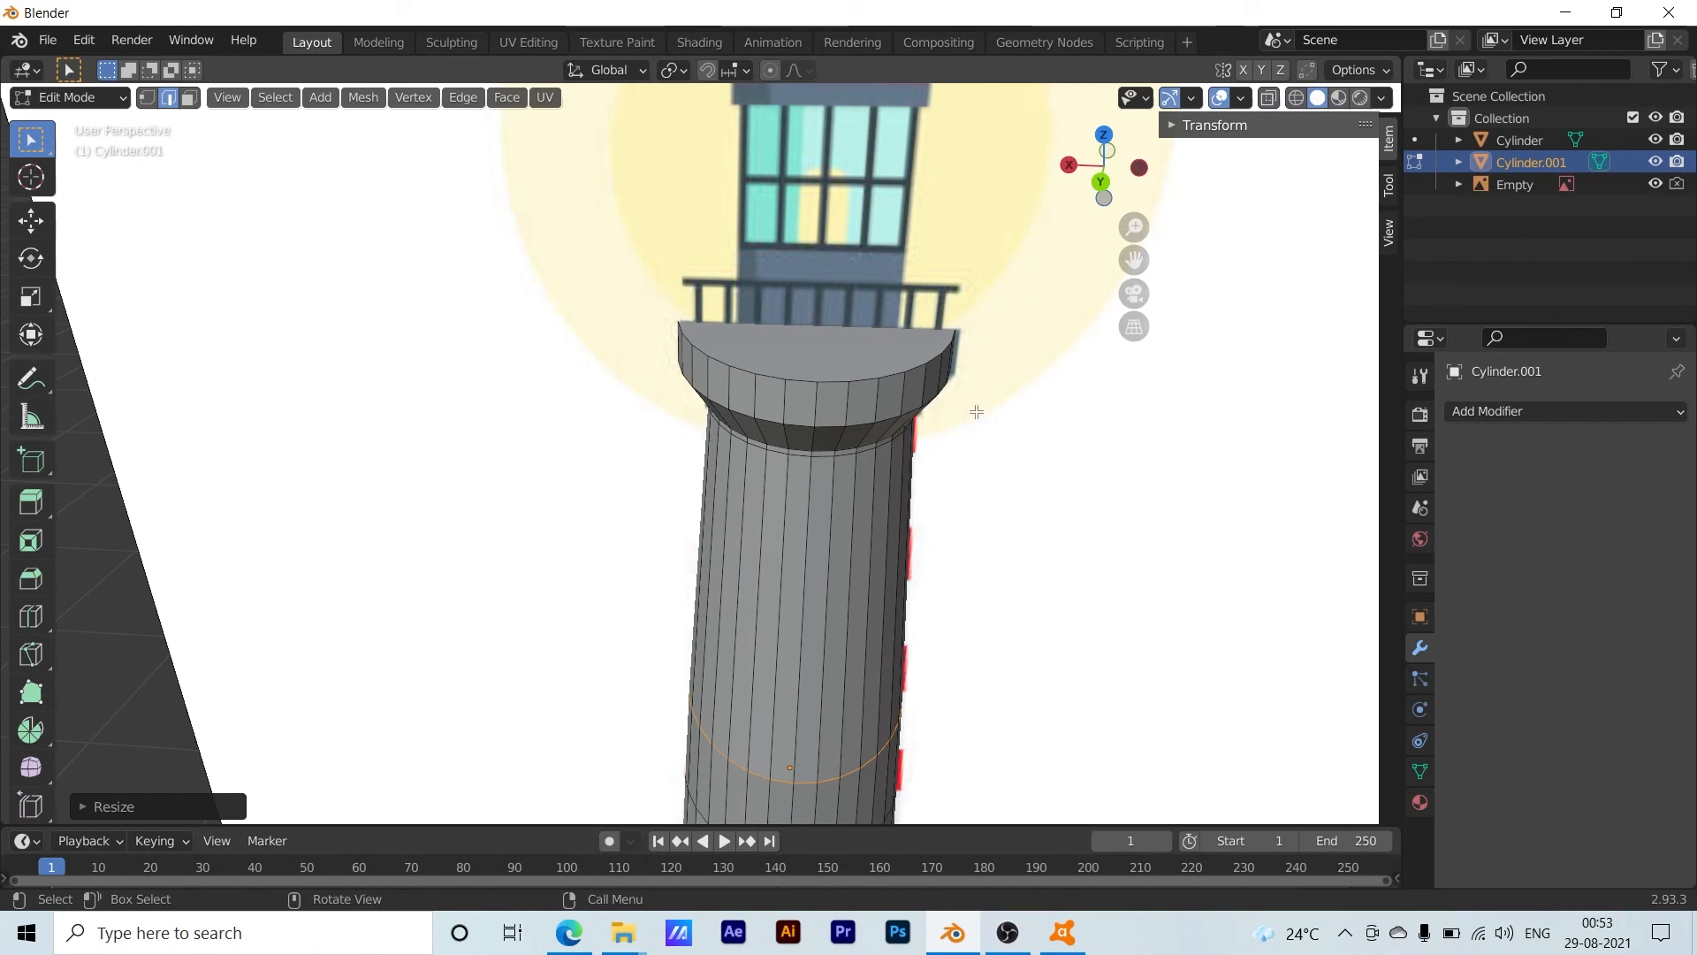
scroll(974, 410, down, 5)
middle_drag(973, 420, 731, 428)
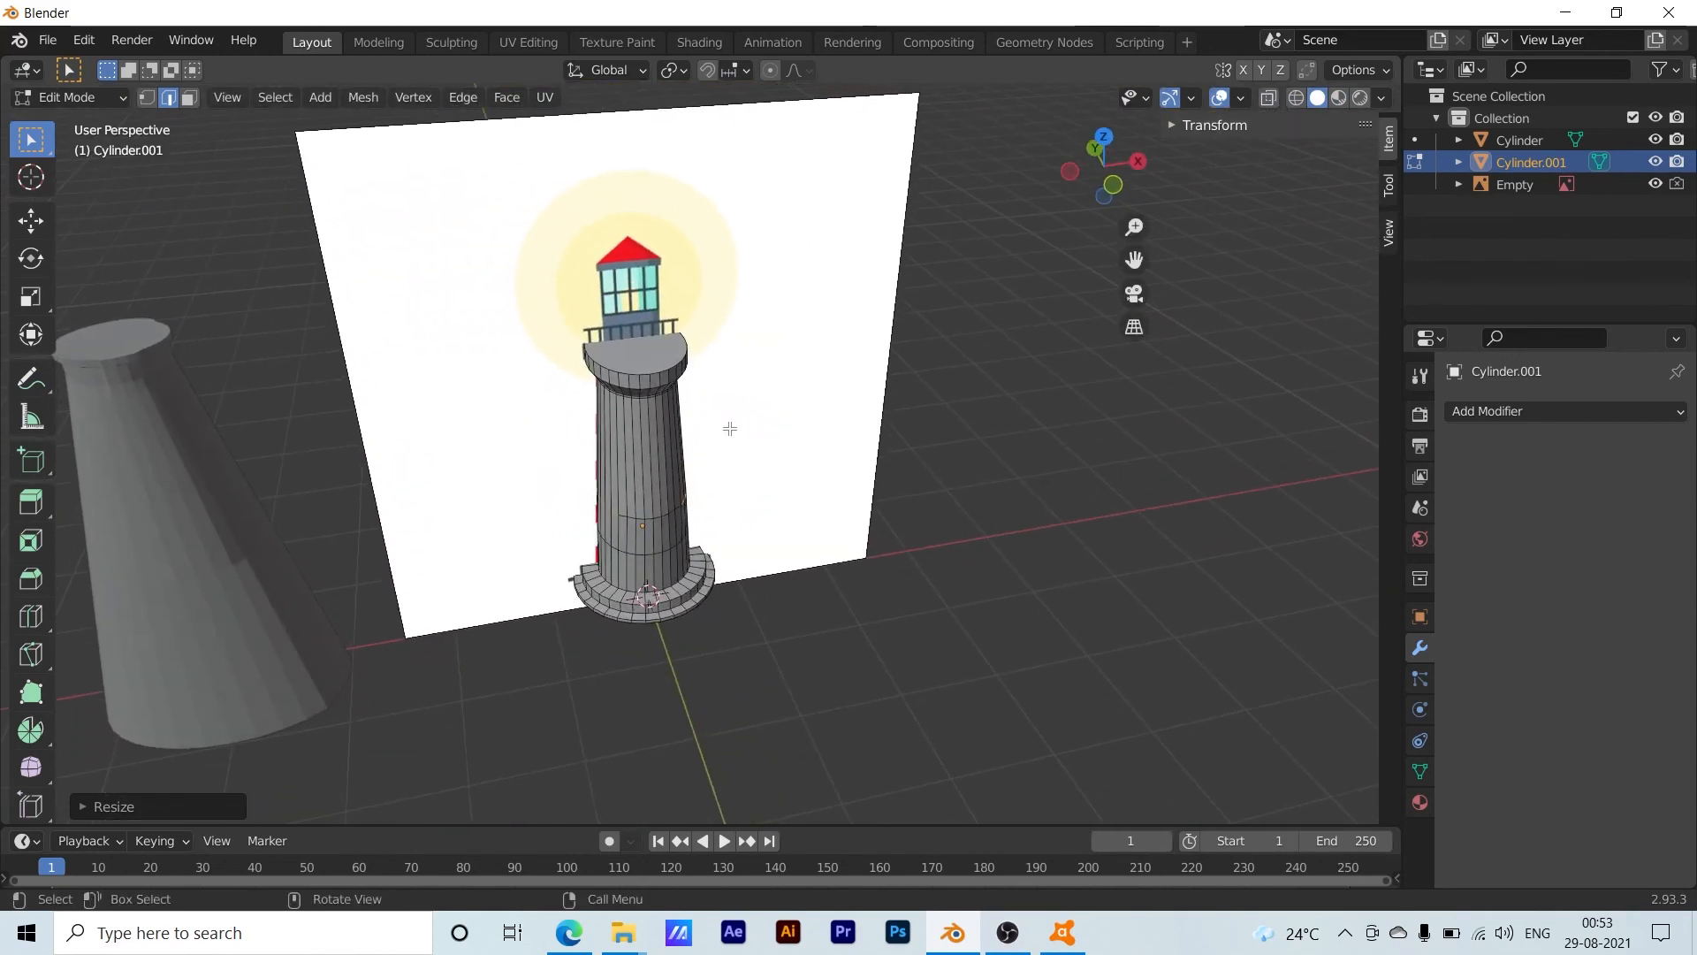